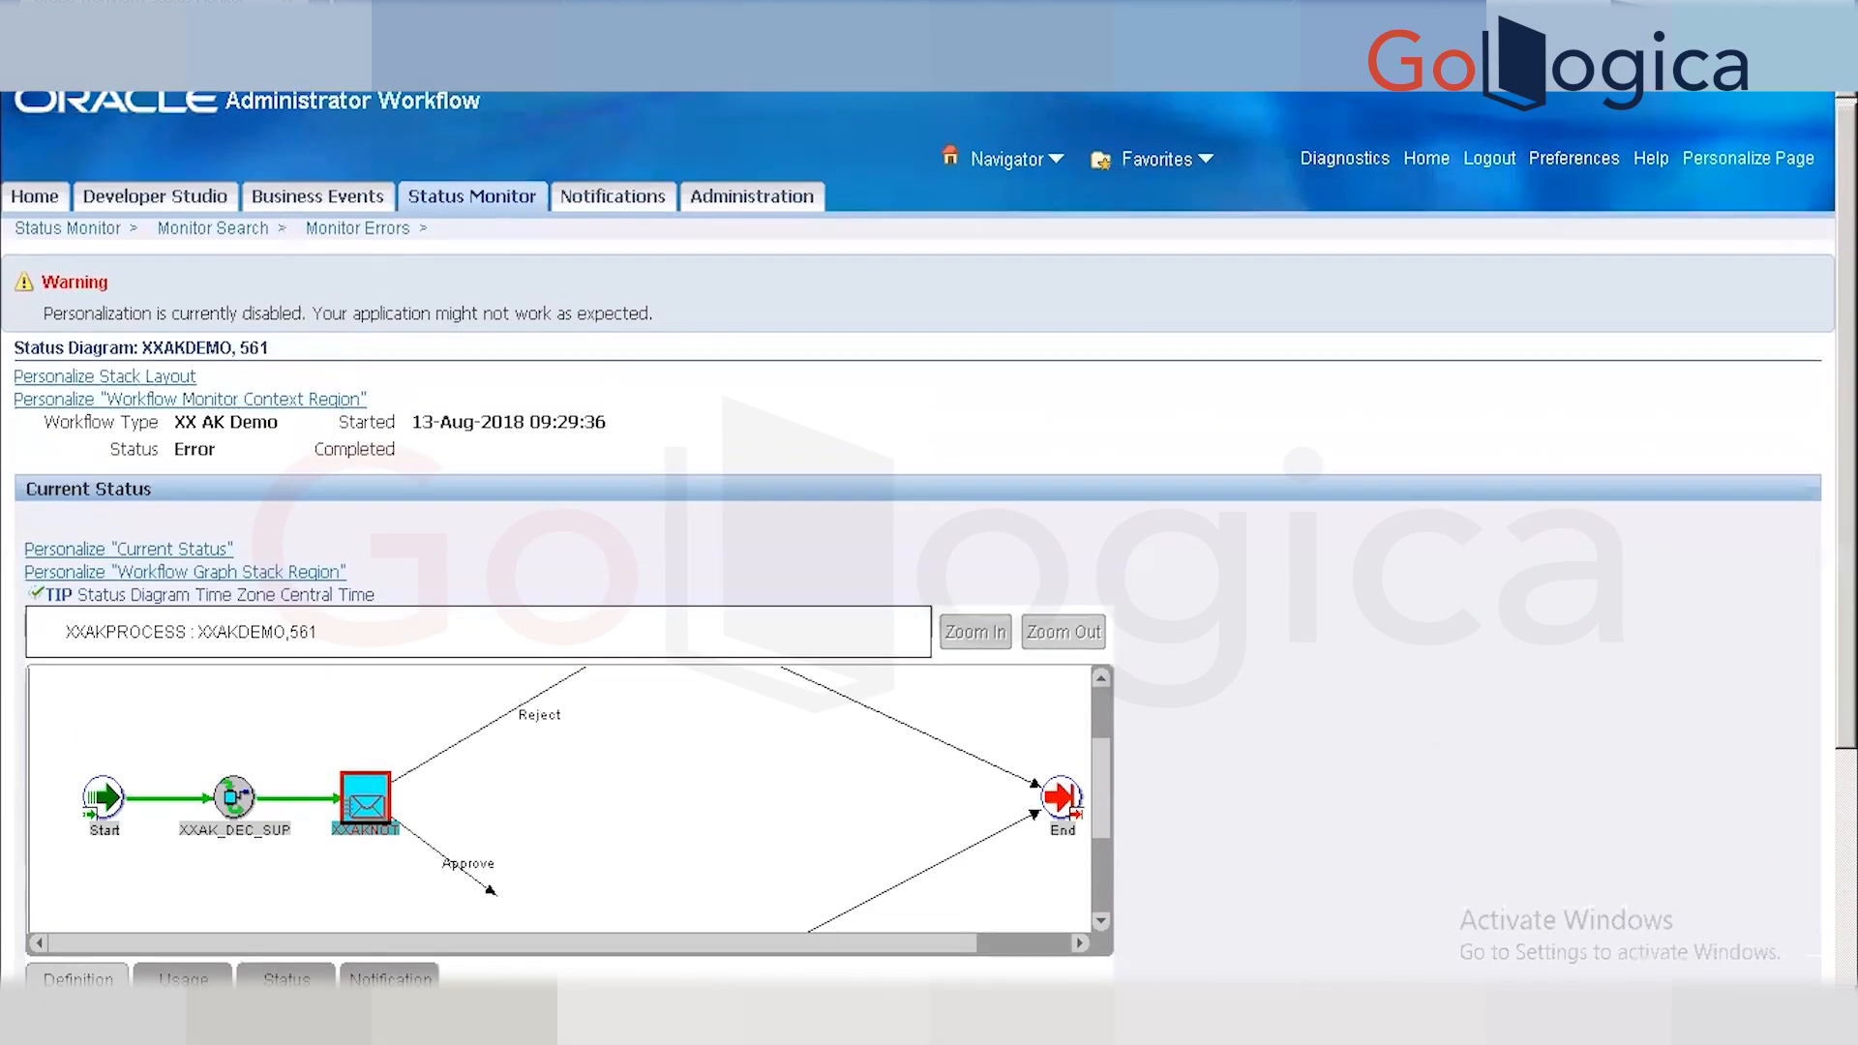
Log out of the Administrator Workflow page showing the XXAKDEMO, 561 status diagram.
left_click(1489, 159)
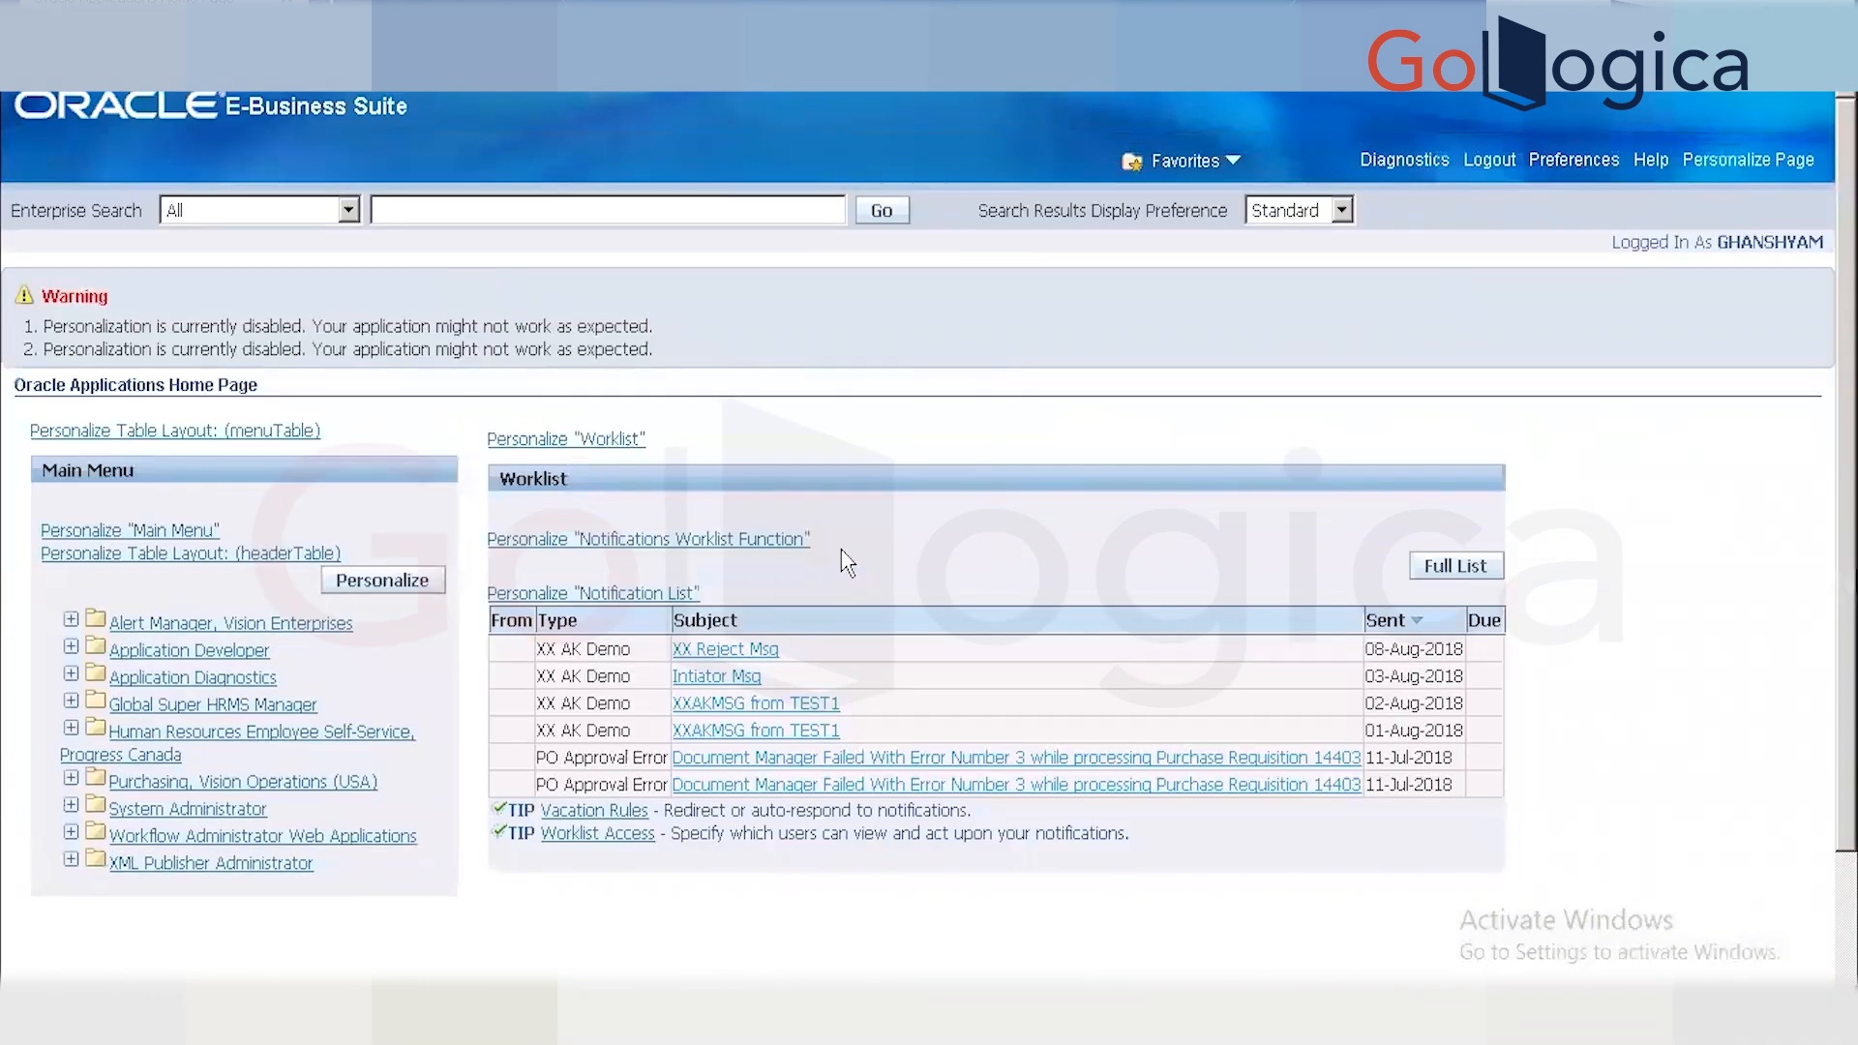
Launch Supplier Item Catalog under Purchasing, Vision Operations (USA), then close its search form.
left_click(266, 786)
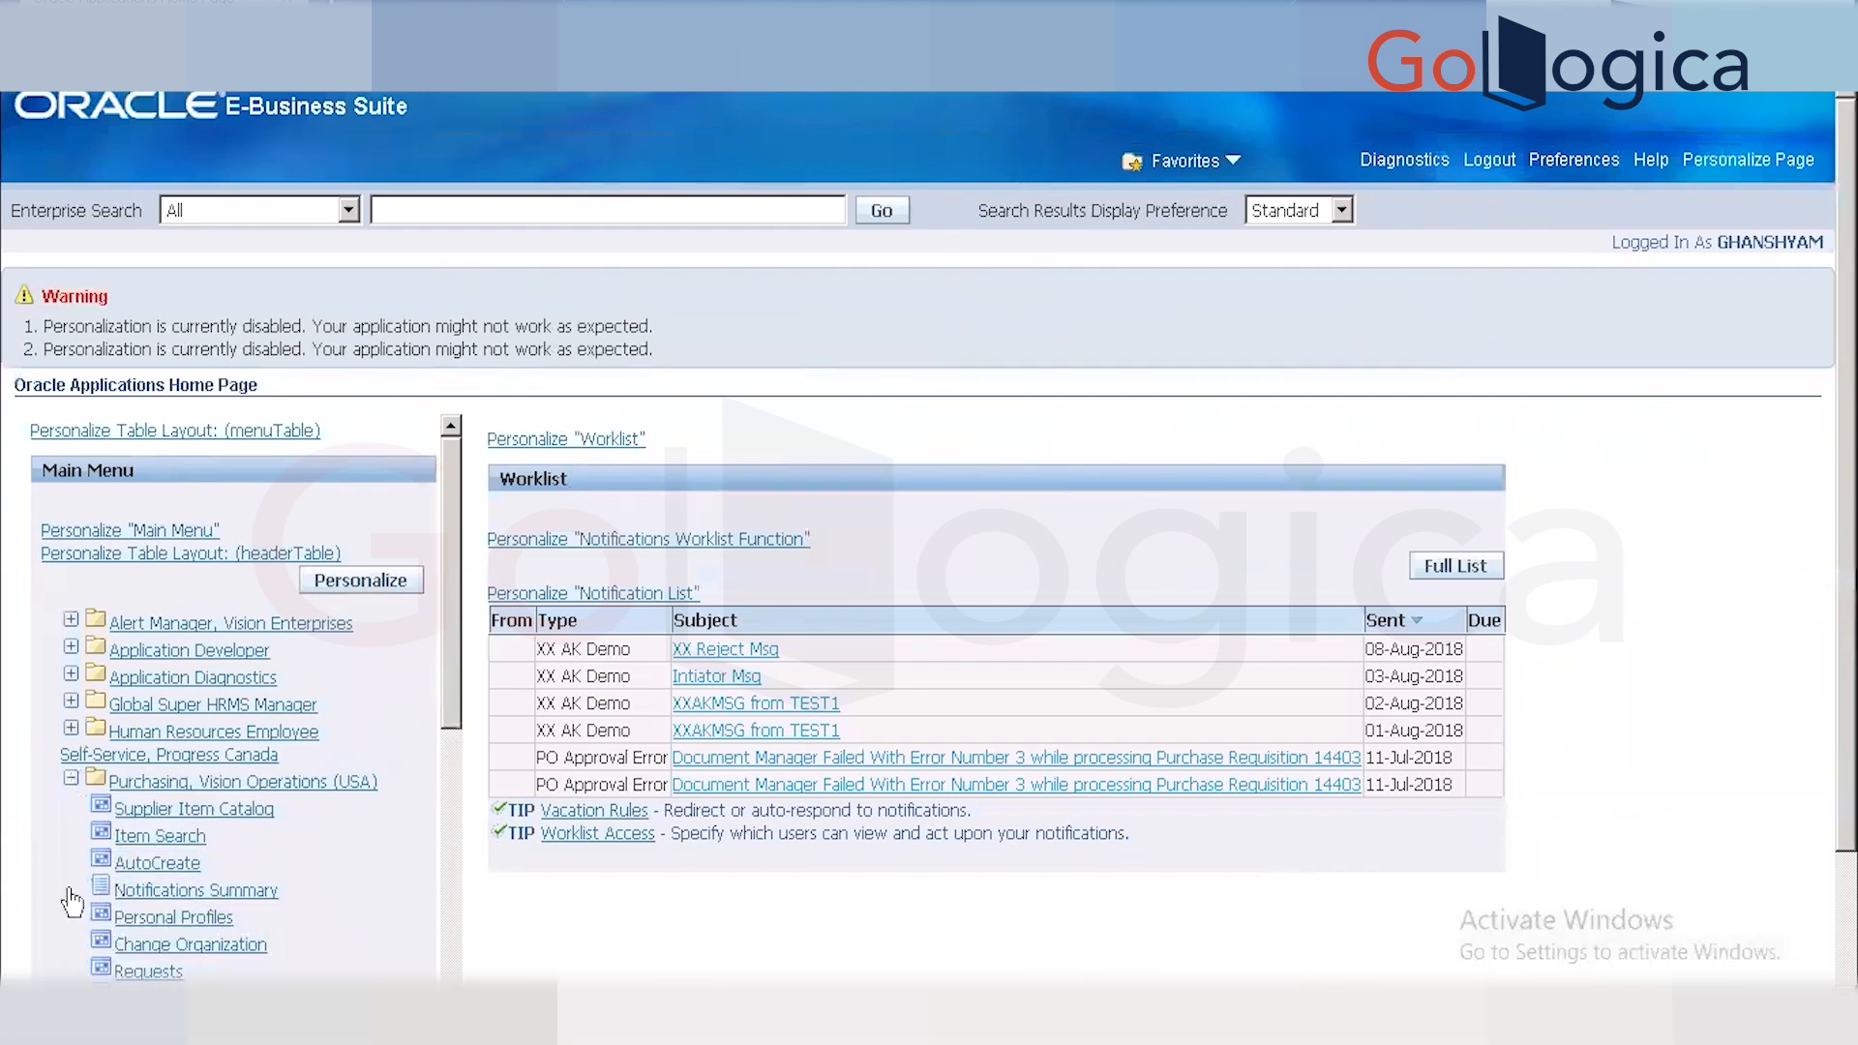
left_click(218, 818)
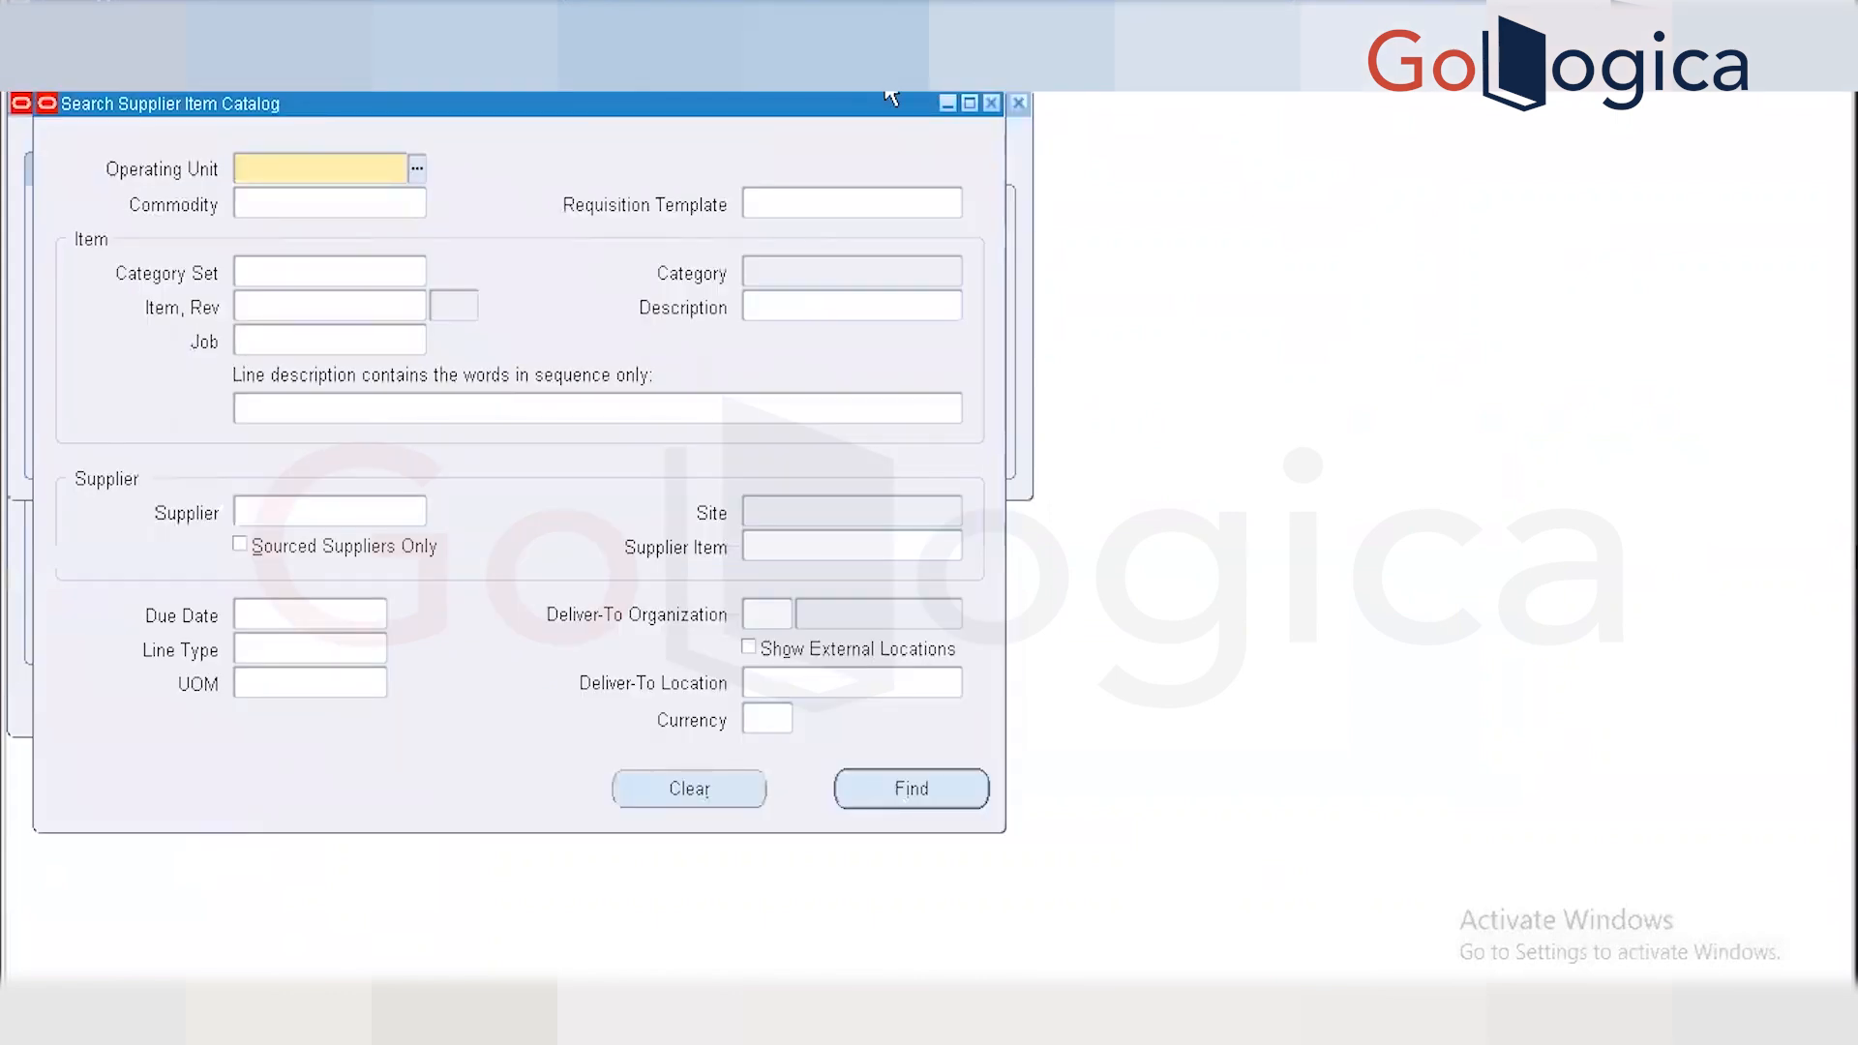
left_click(993, 103)
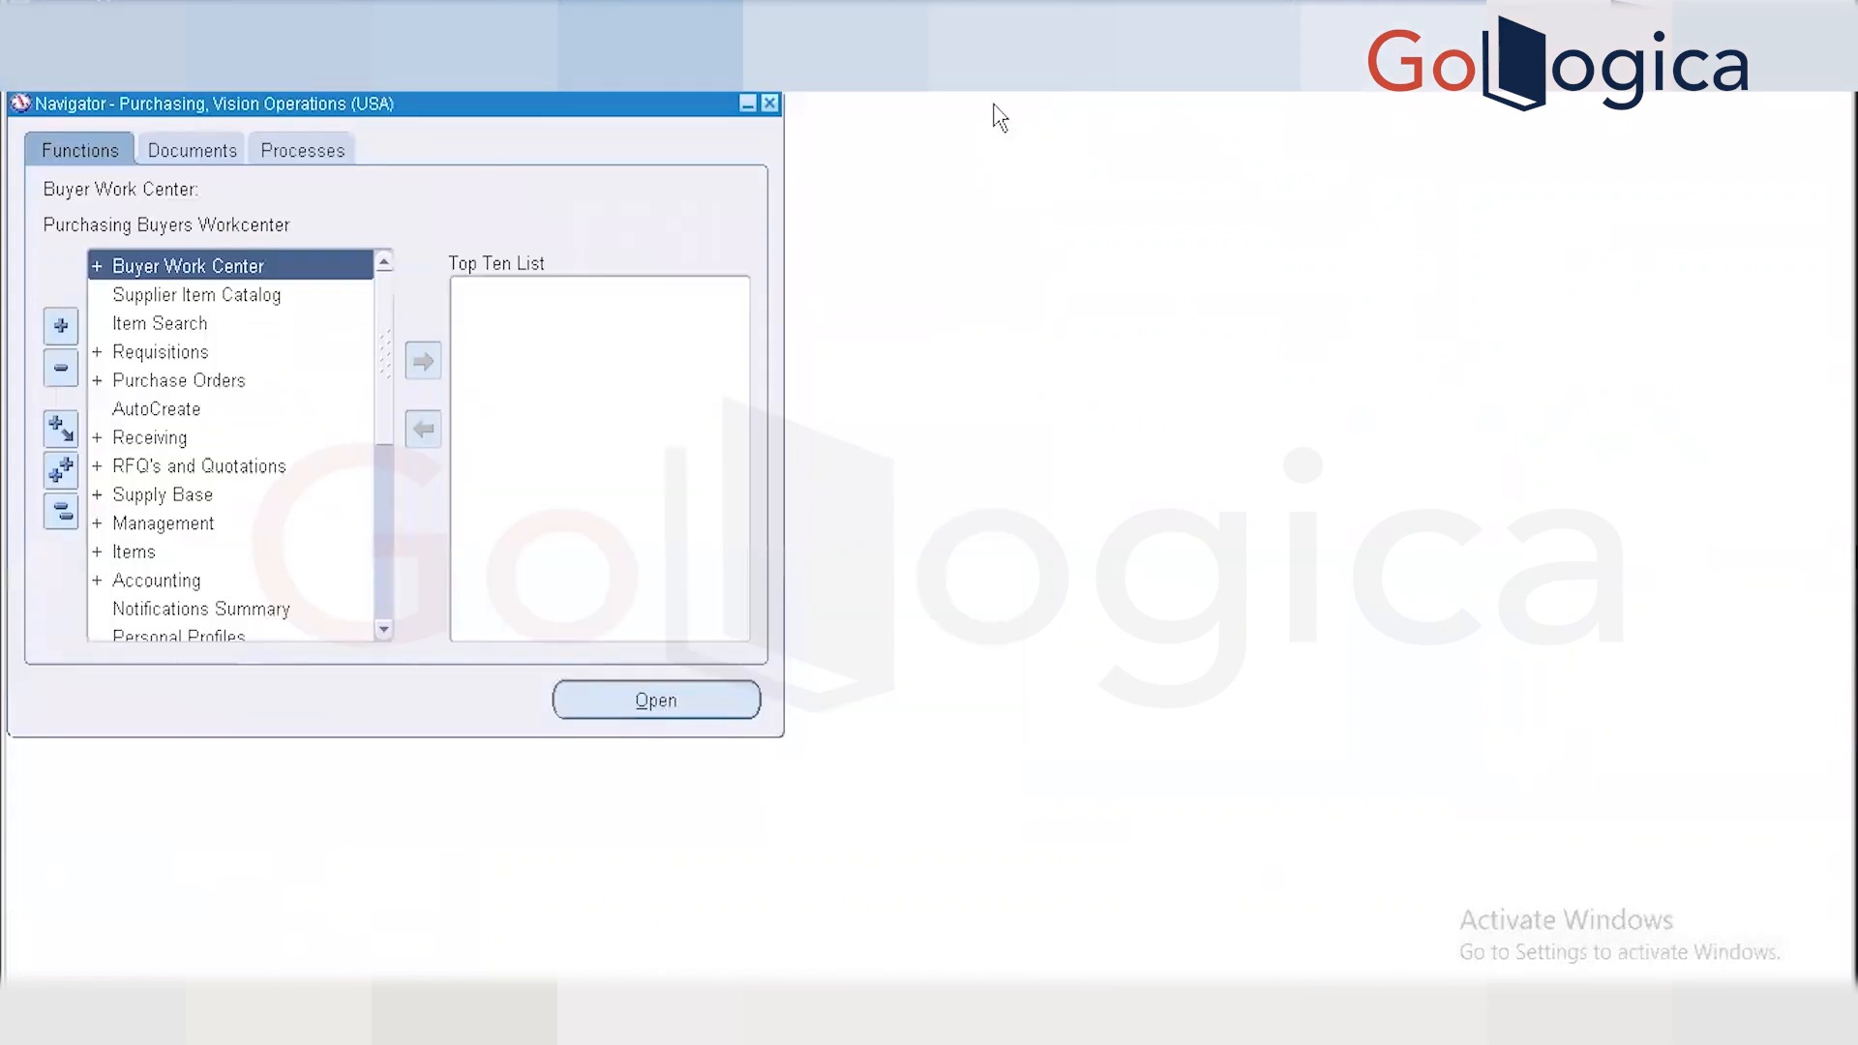
Open a new purchase order form and set the operating unit to Vision Operations.
left_click(97, 382)
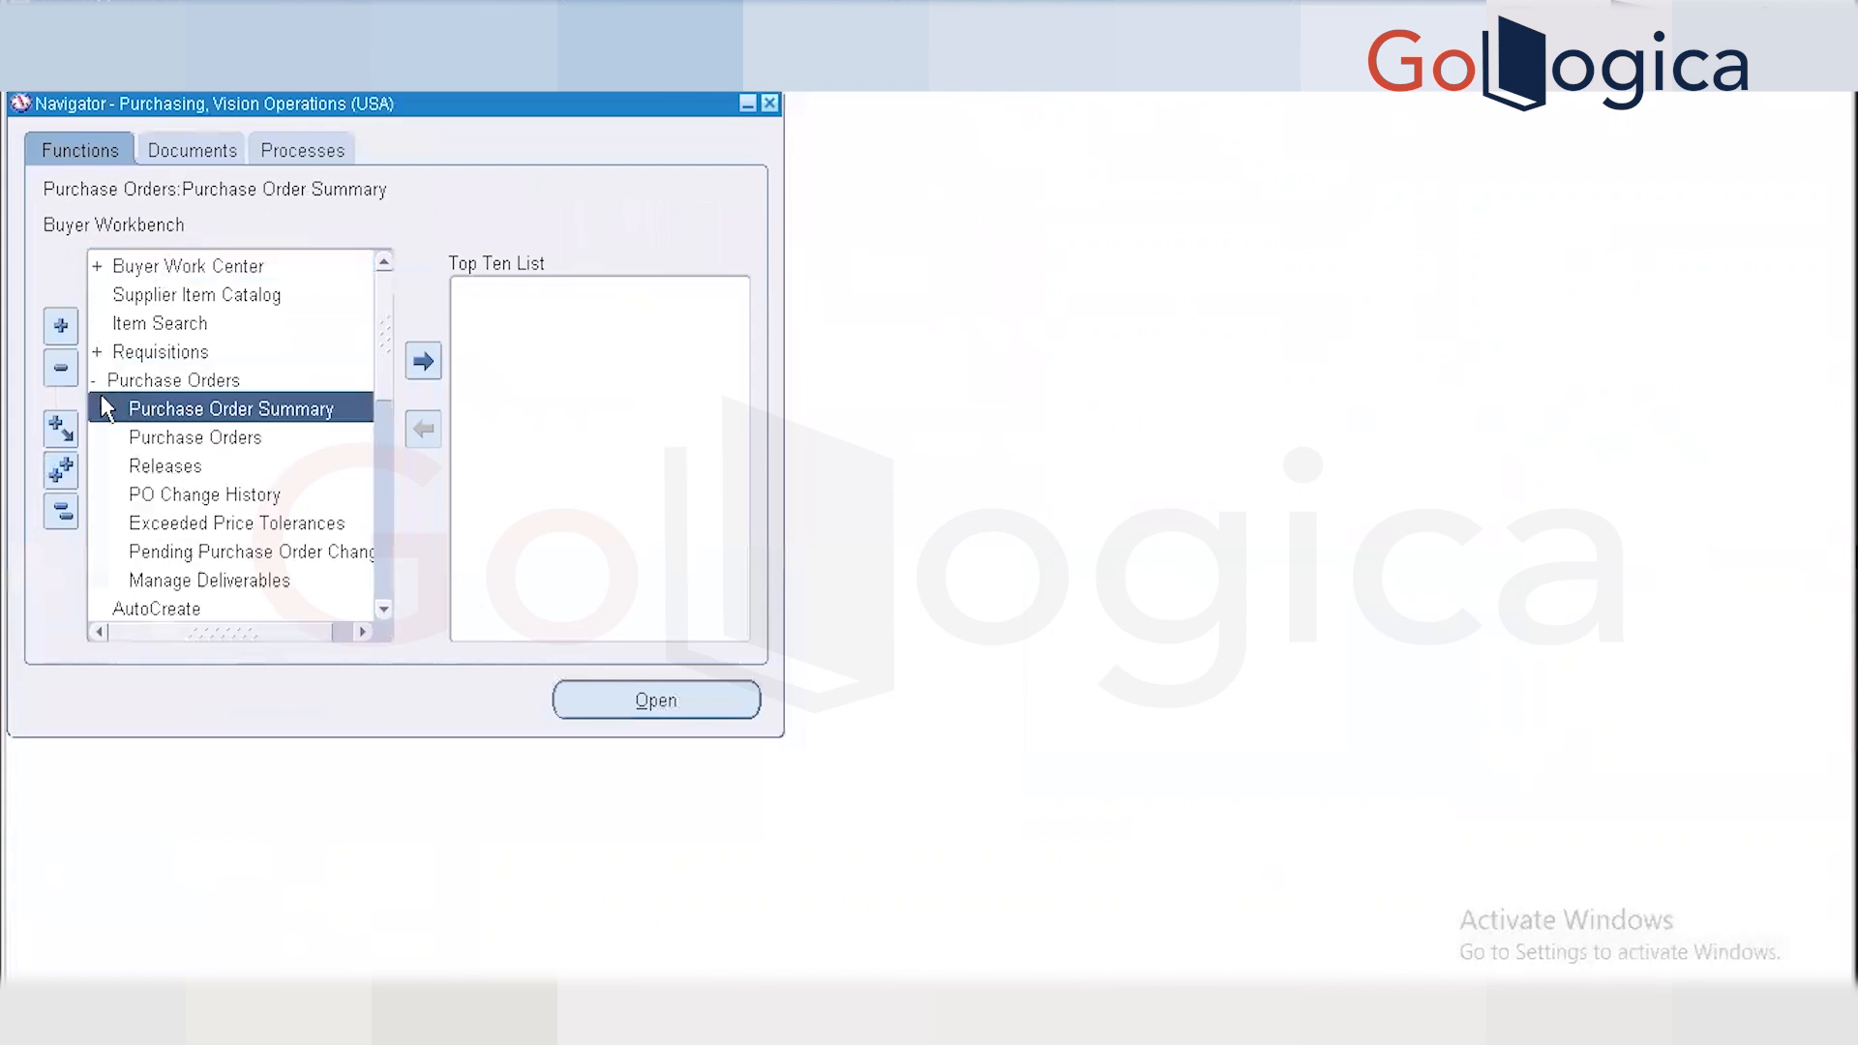
double_click(158, 440)
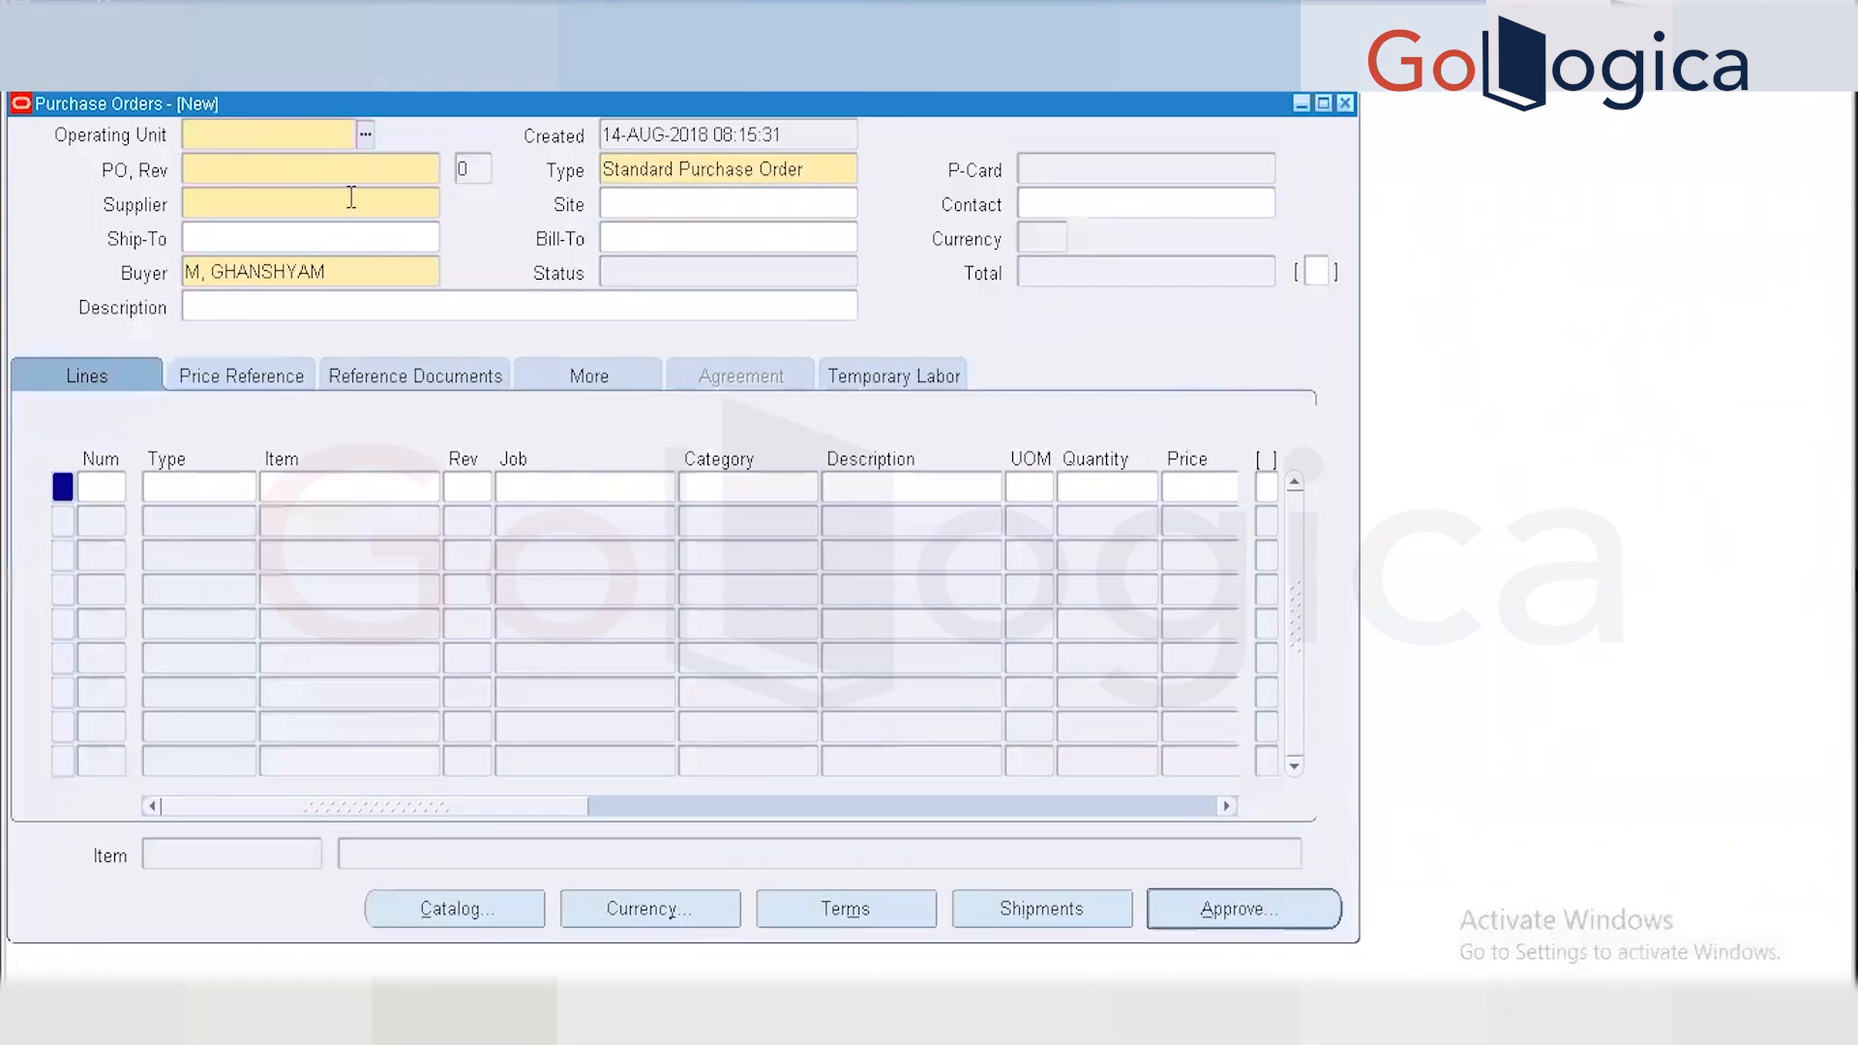
left_click(371, 136)
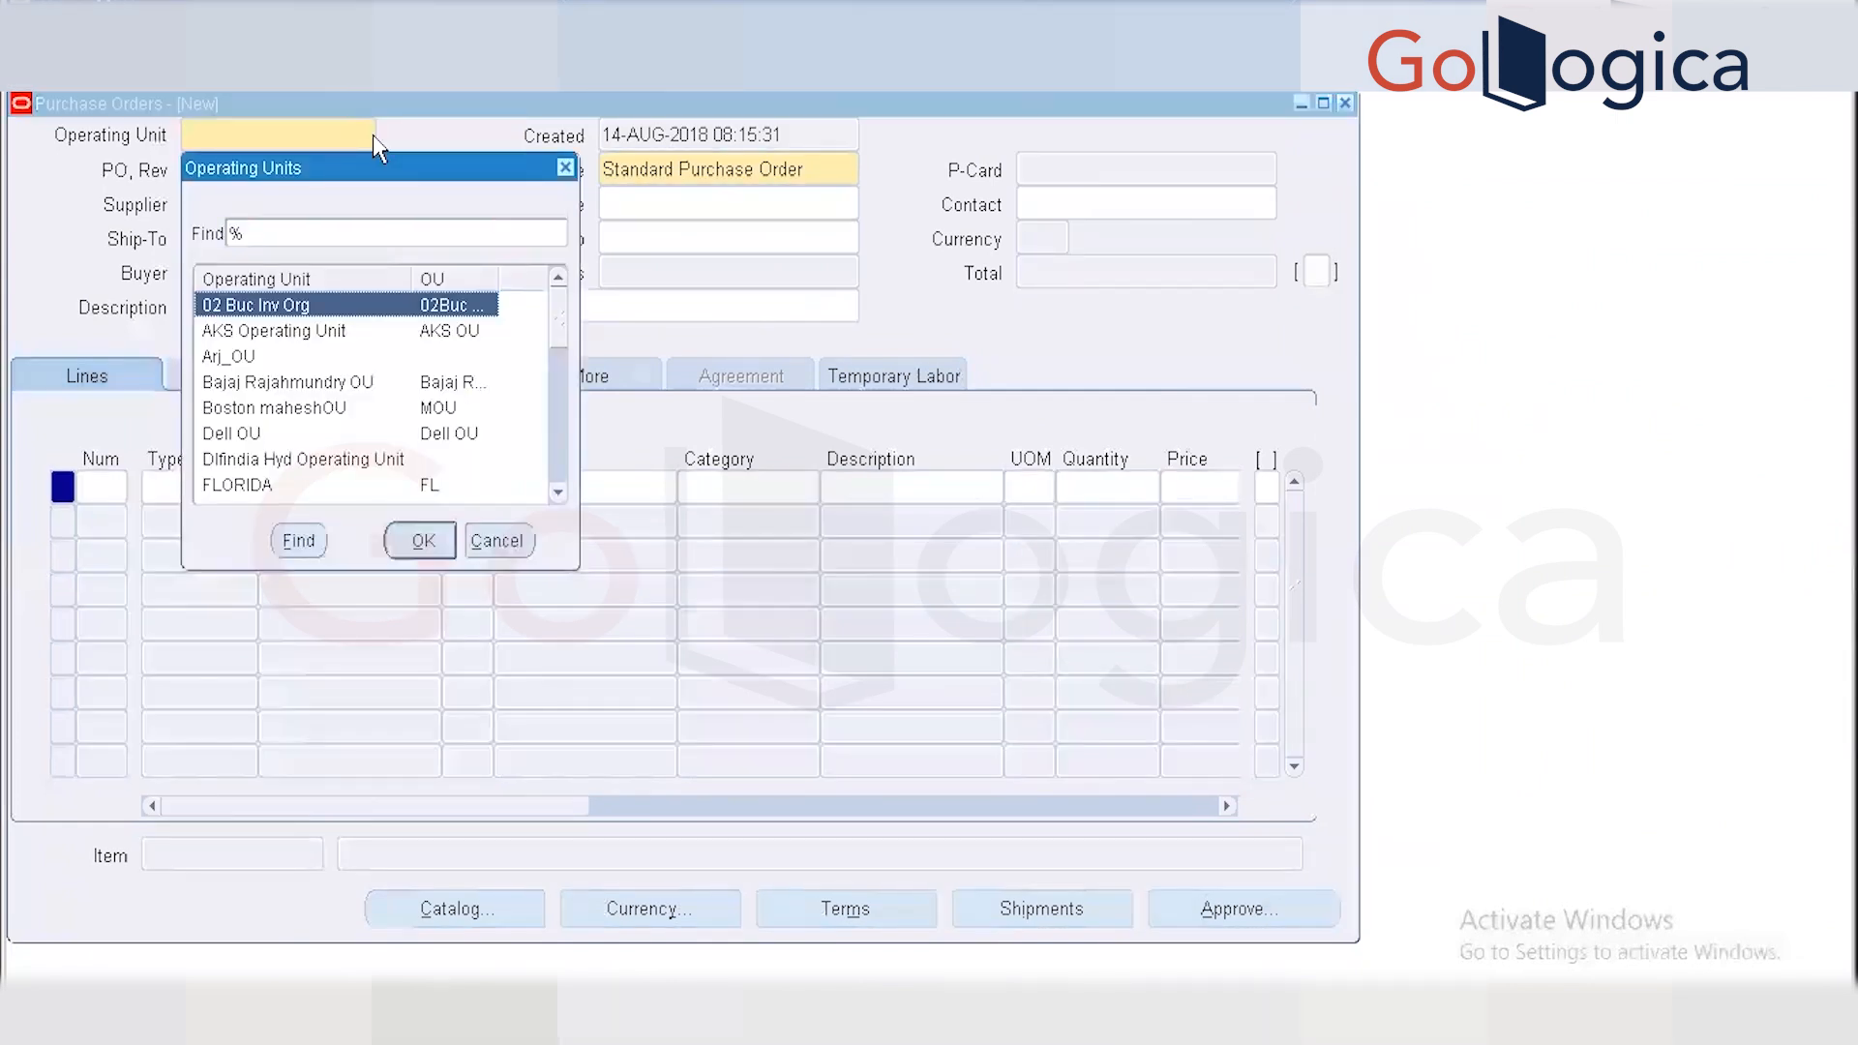
type("vision")
key("Return")
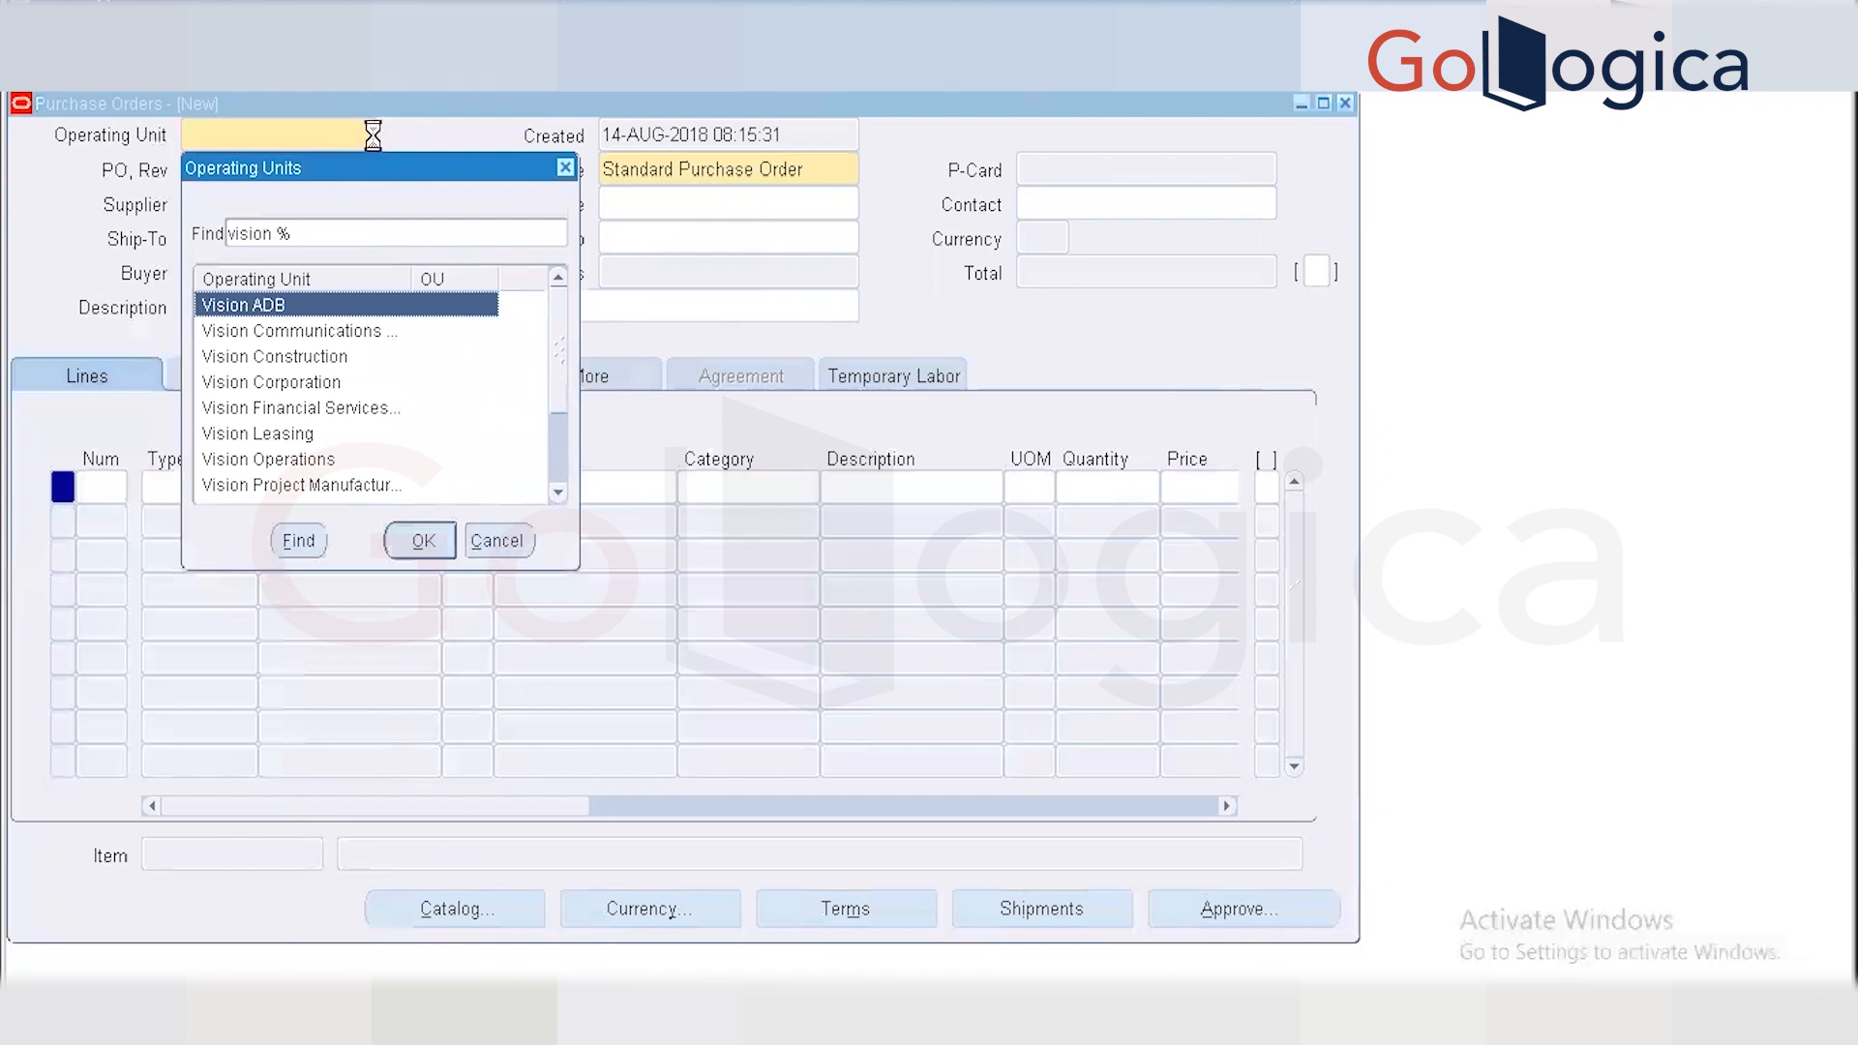
type("services")
key("Return")
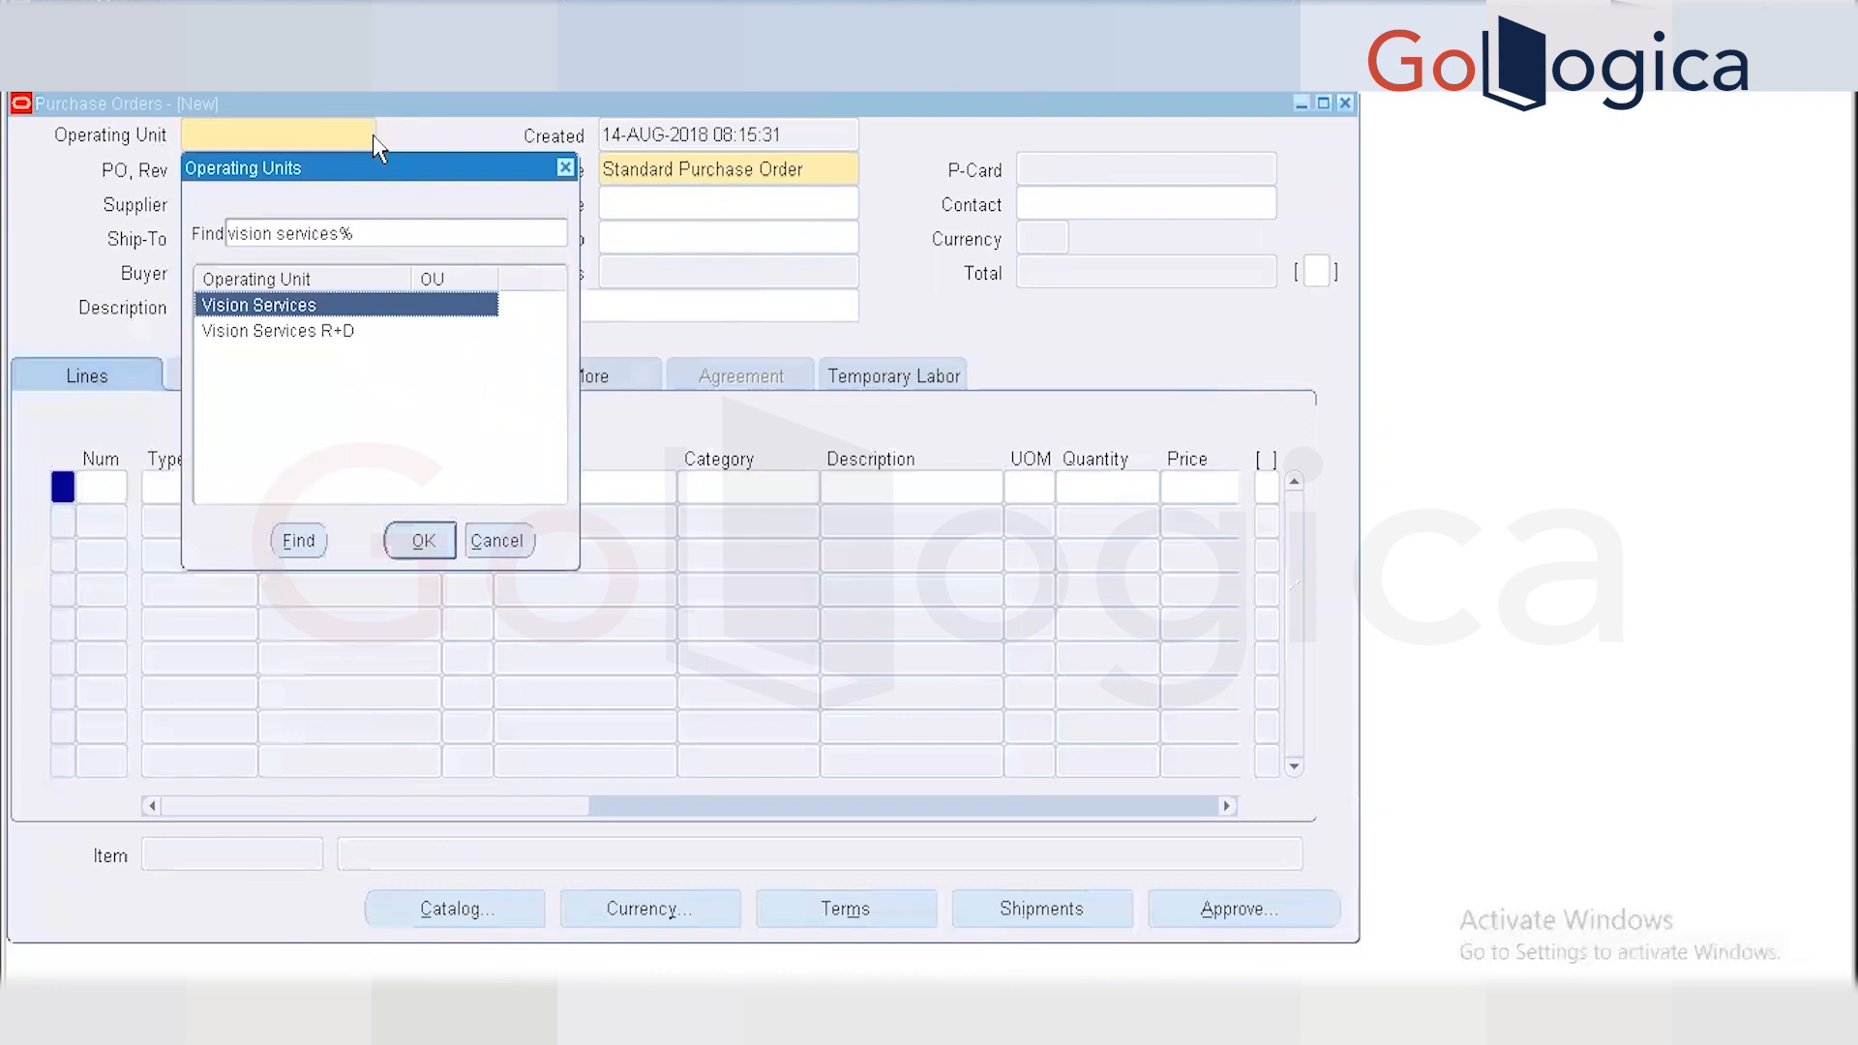
key("BackSpace")
key("BackSpace")
key("BackSpace")
key("BackSpace")
key("BackSpace")
key("BackSpace")
key("BackSpace")
key("BackSpace")
key("Return")
type("on Operations")
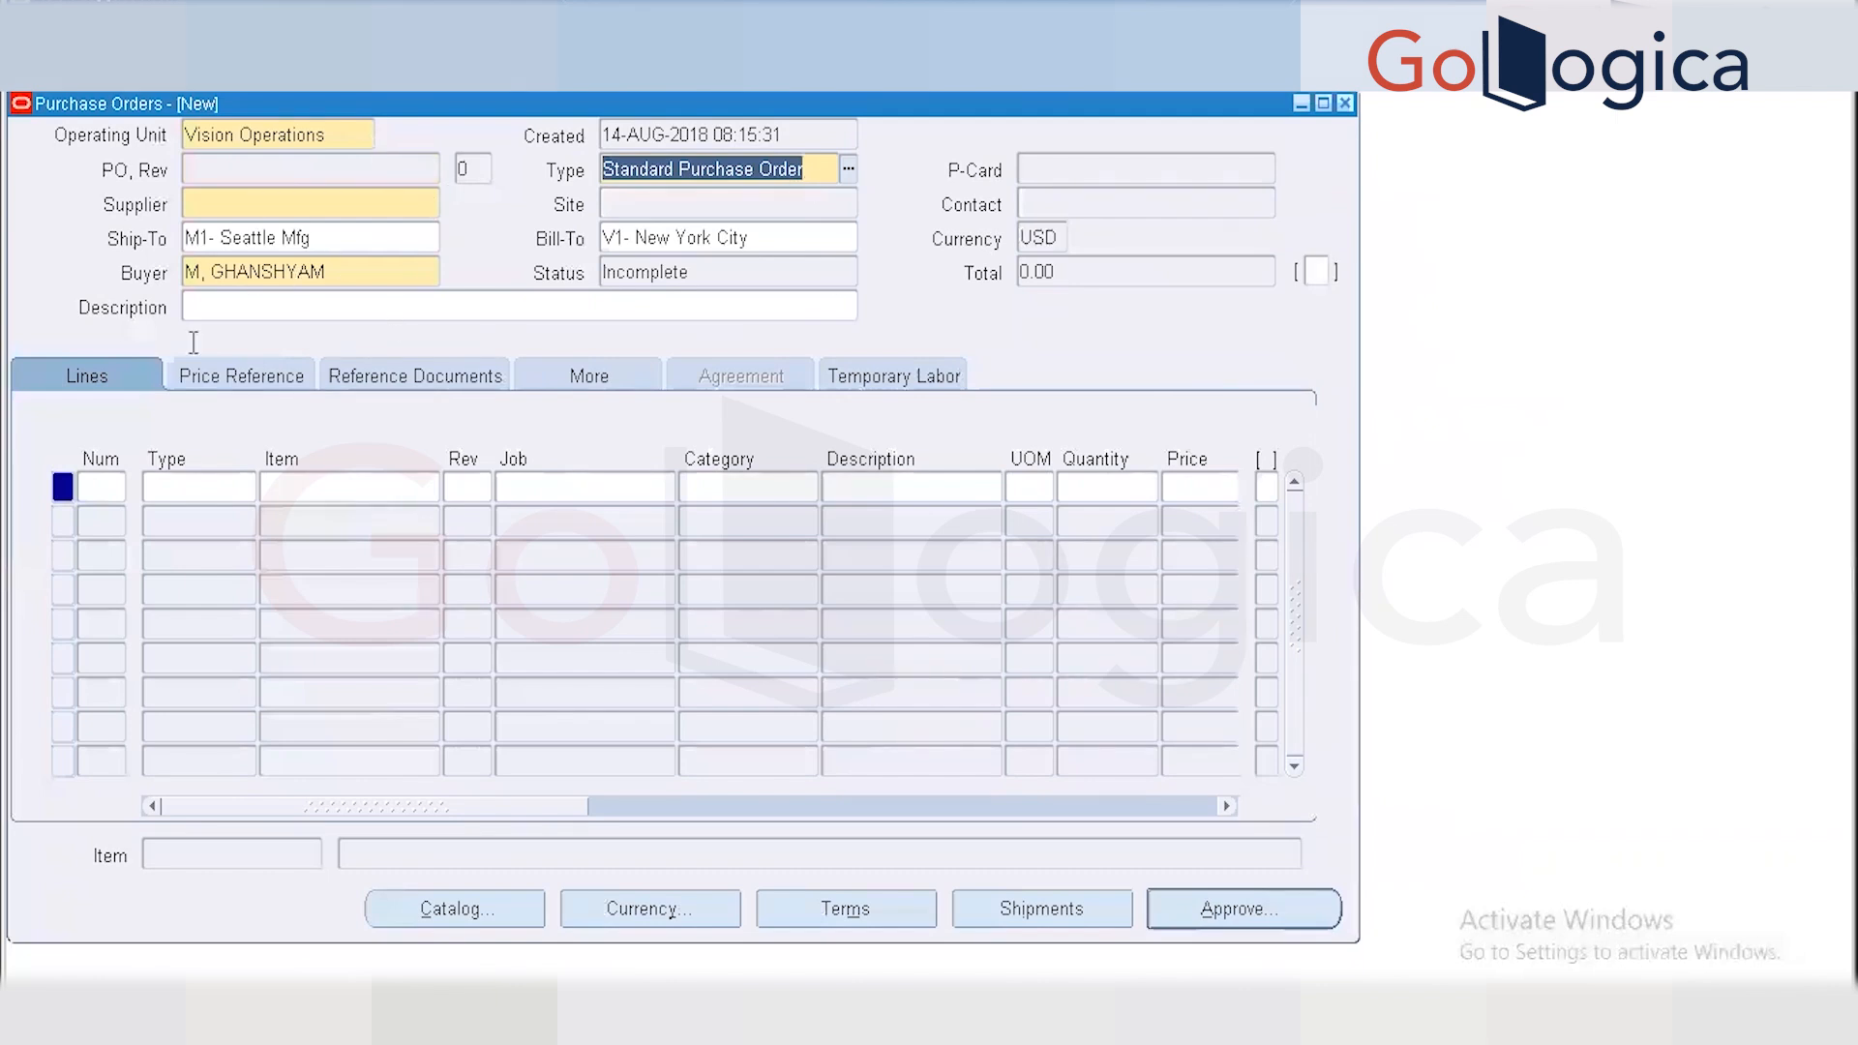
Choose supplier 3M Health Care (site LEEDS) and begin the first order line.
left_click(300, 199)
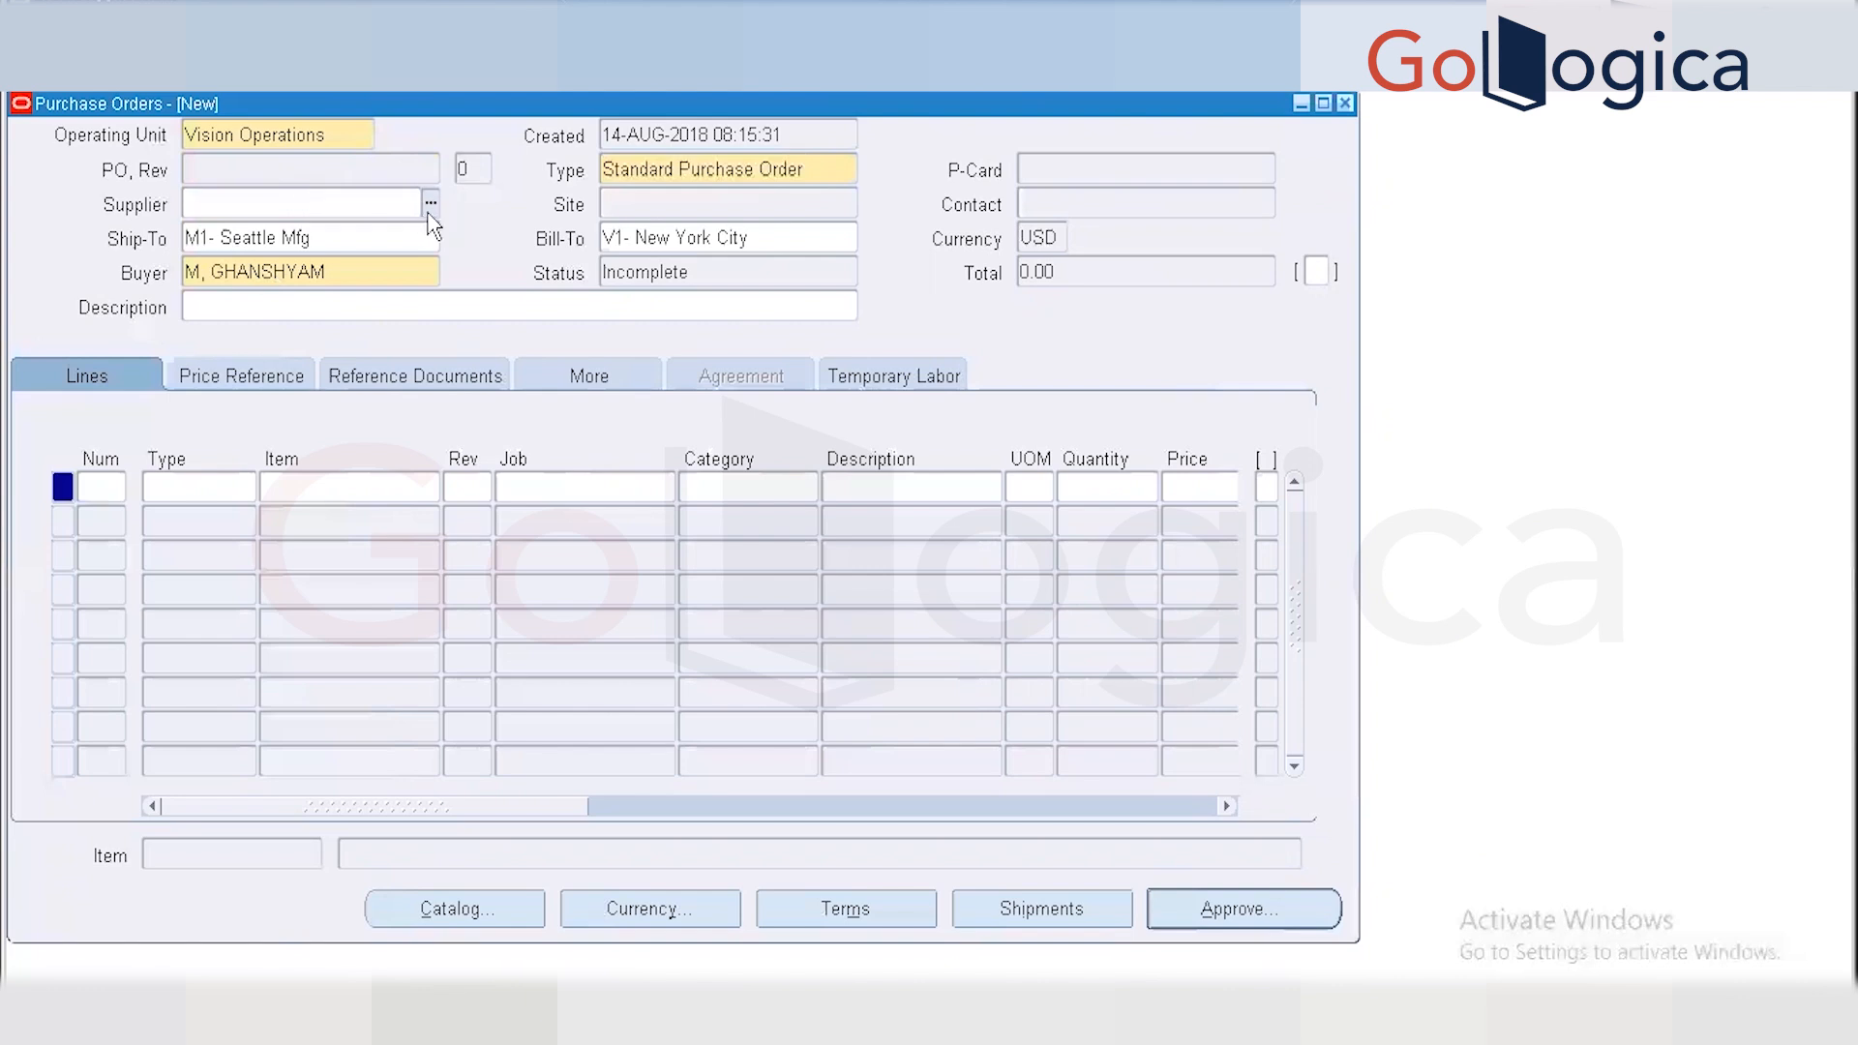
left_click(431, 203)
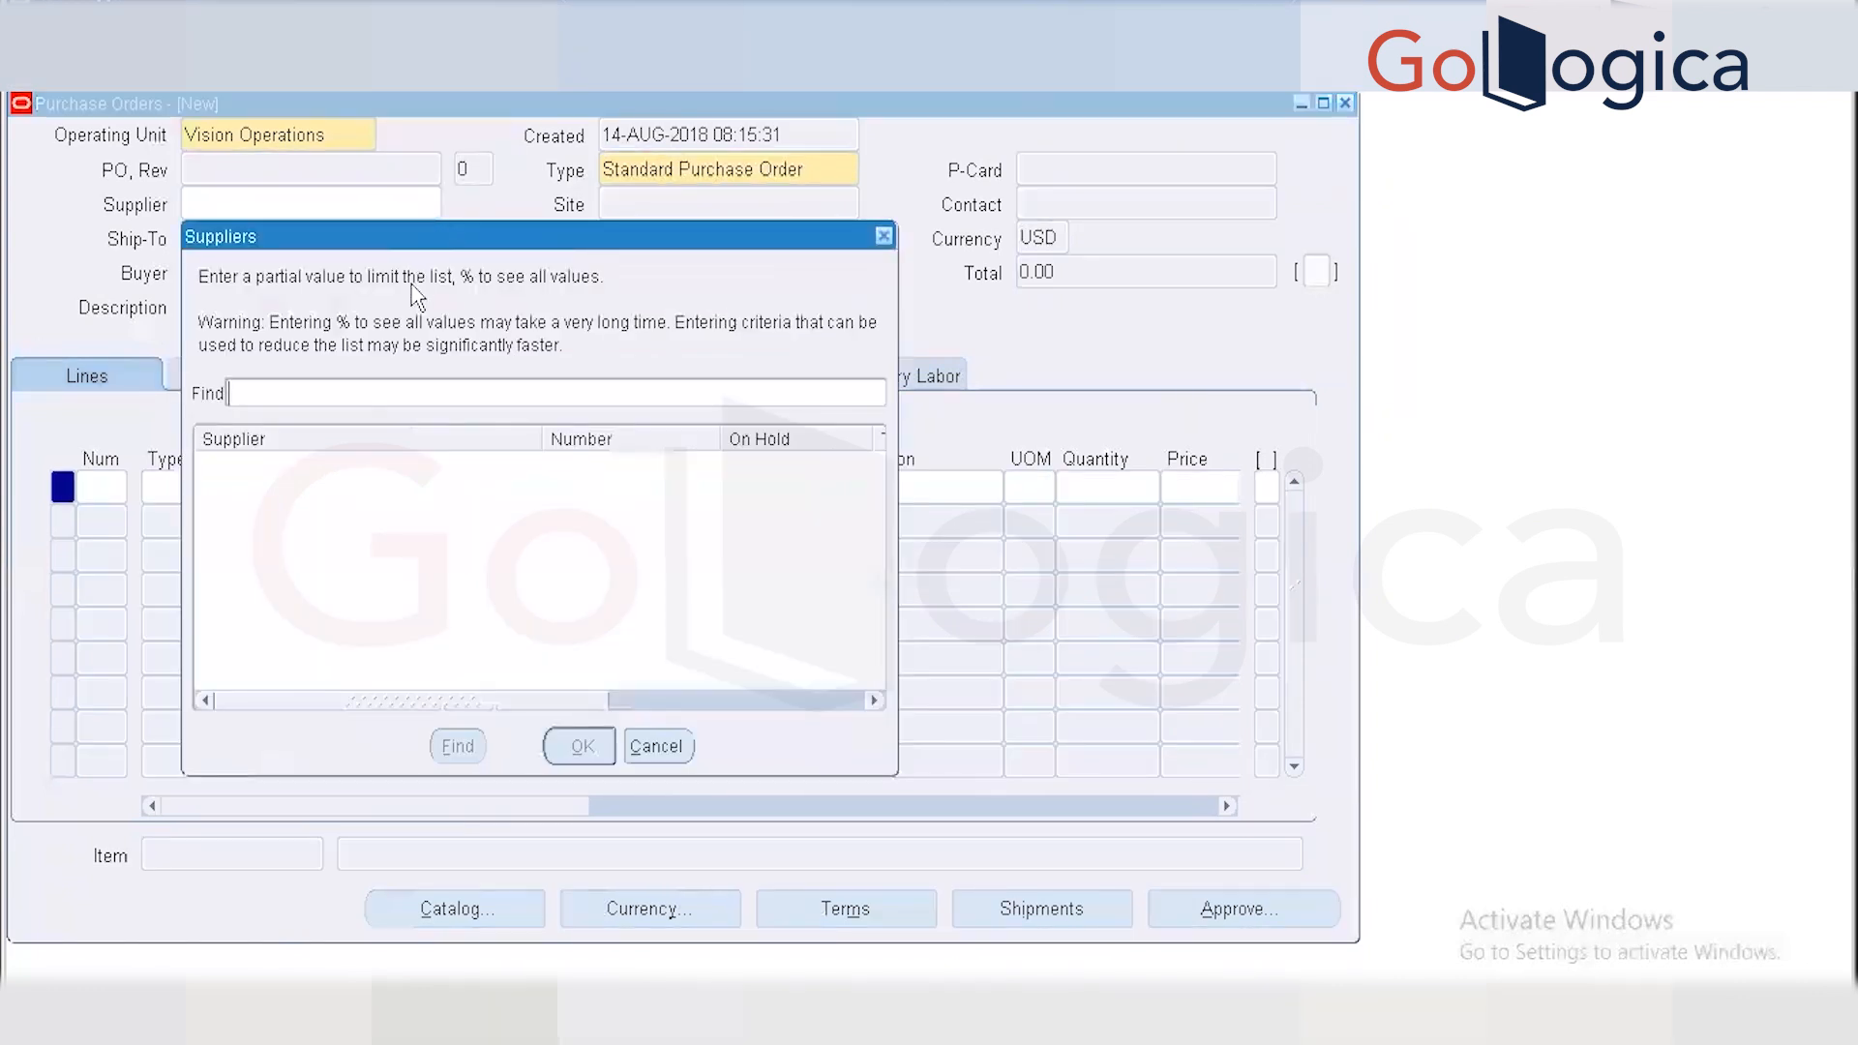
type("%")
key("Return")
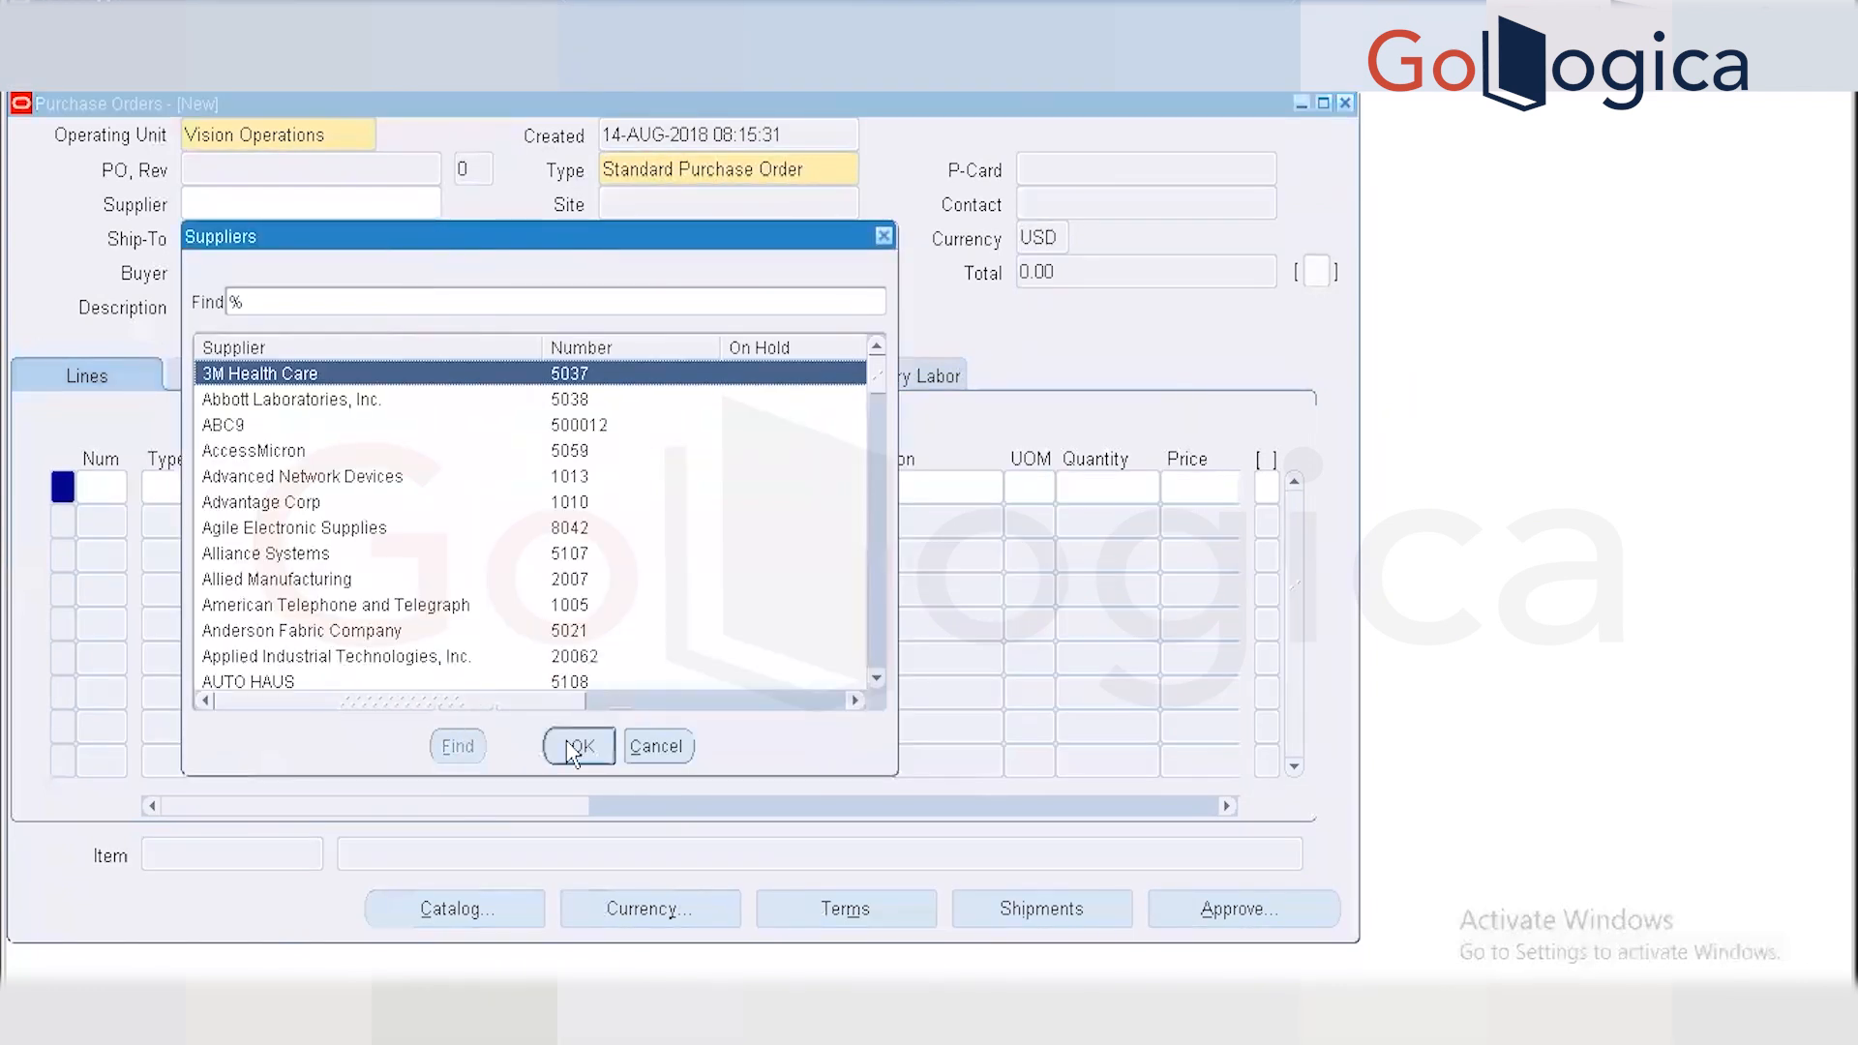
left_click(592, 746)
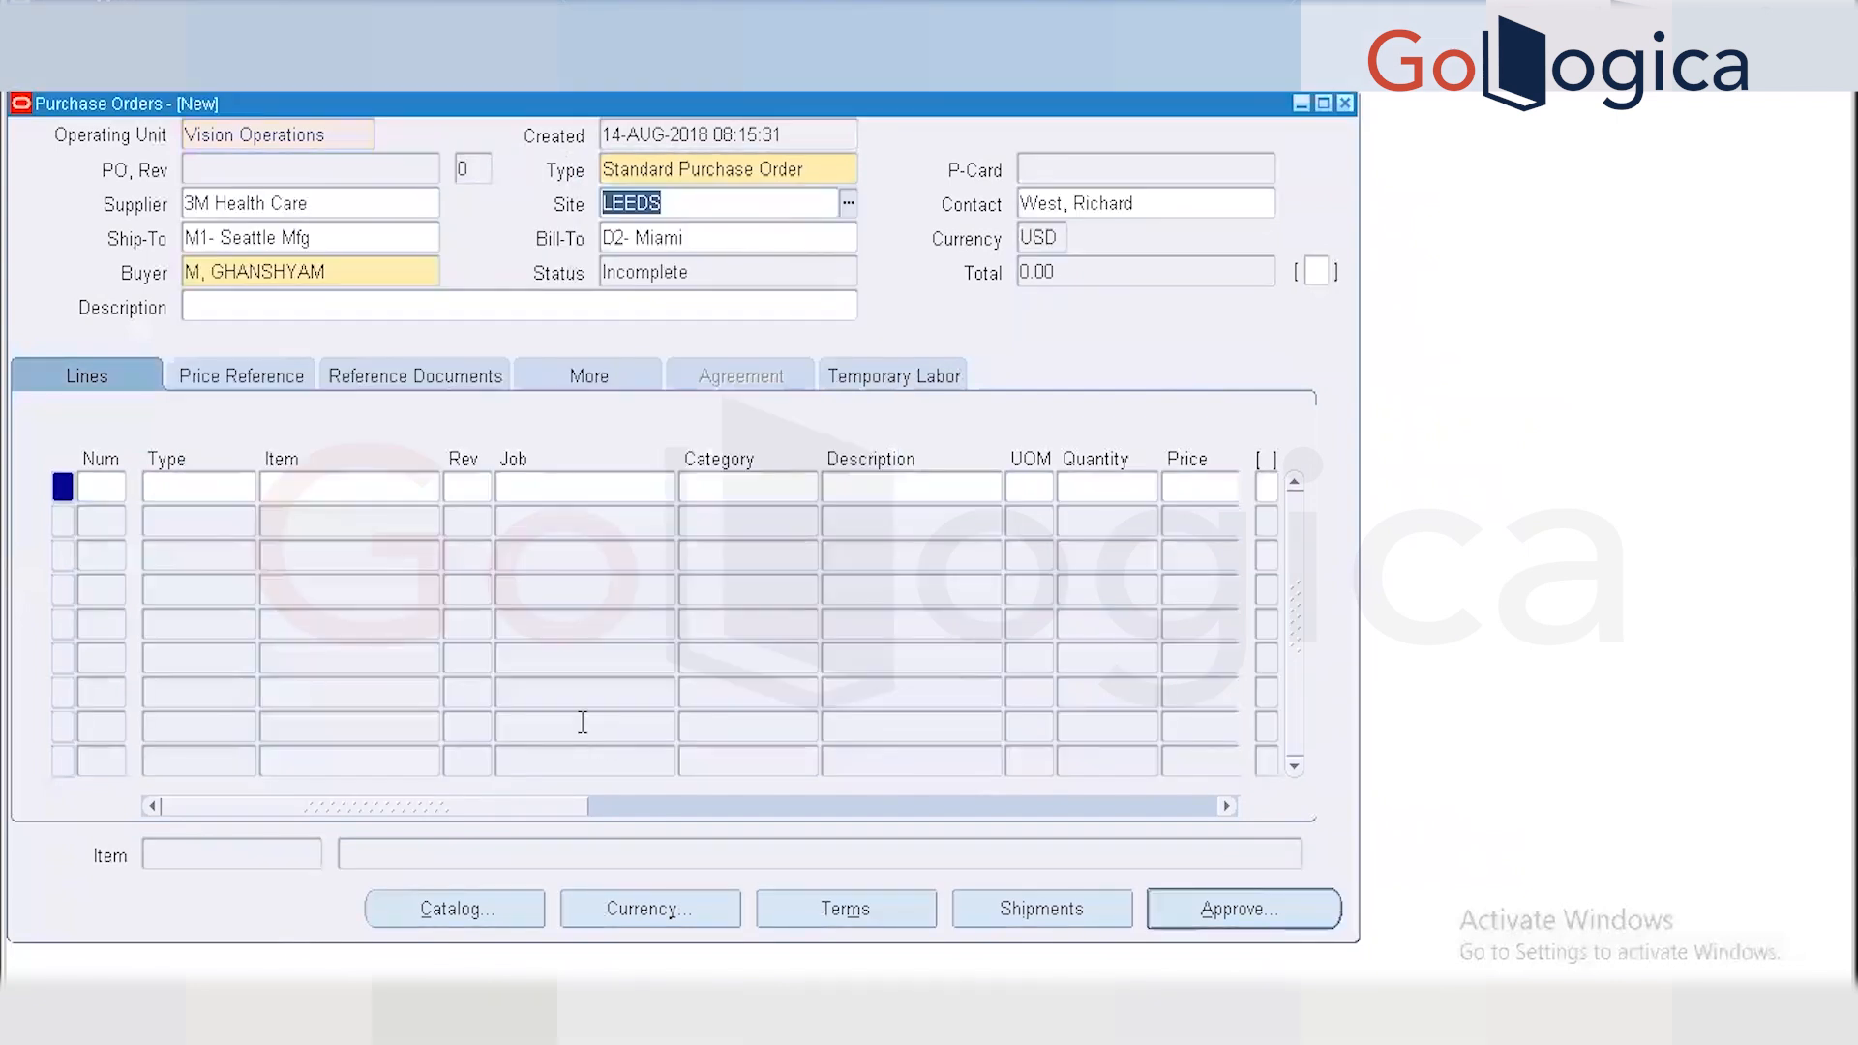
left_click(108, 488)
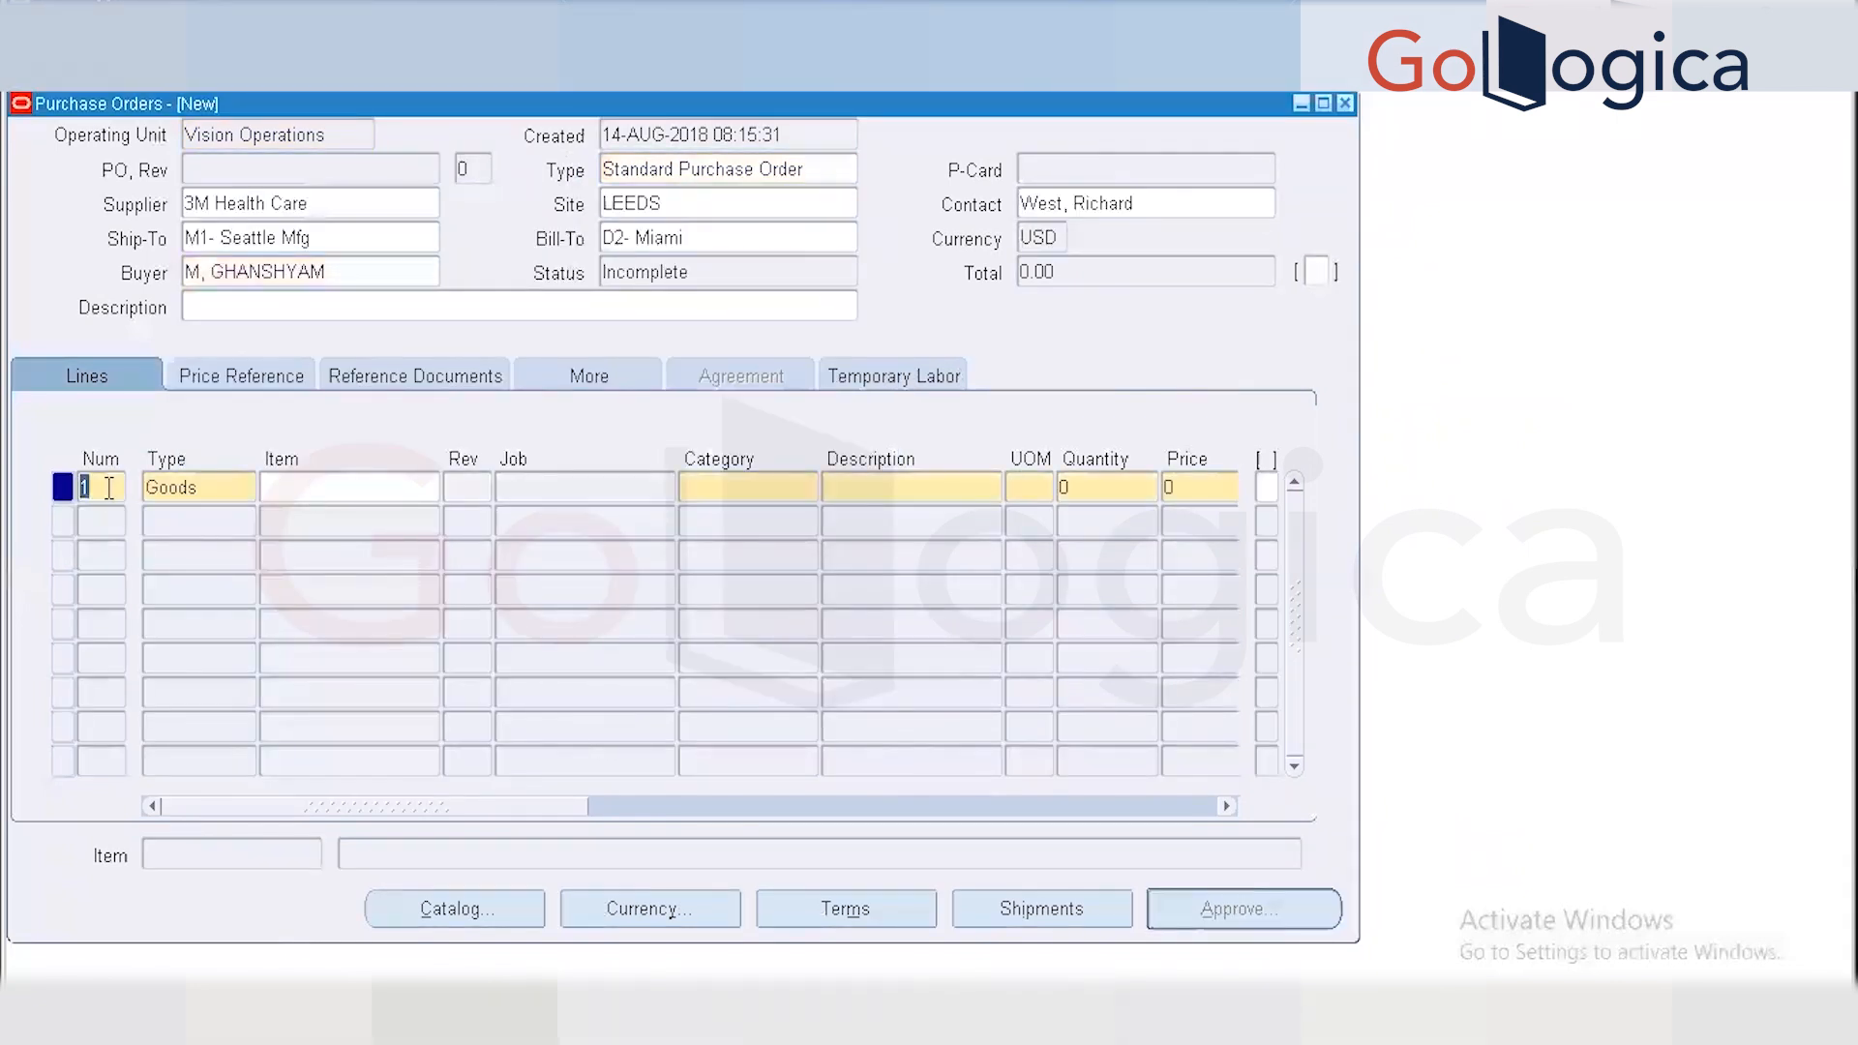
Set line 1's item to 0001-1011H, PLATE BOTTOM 0001.
left_click(282, 484)
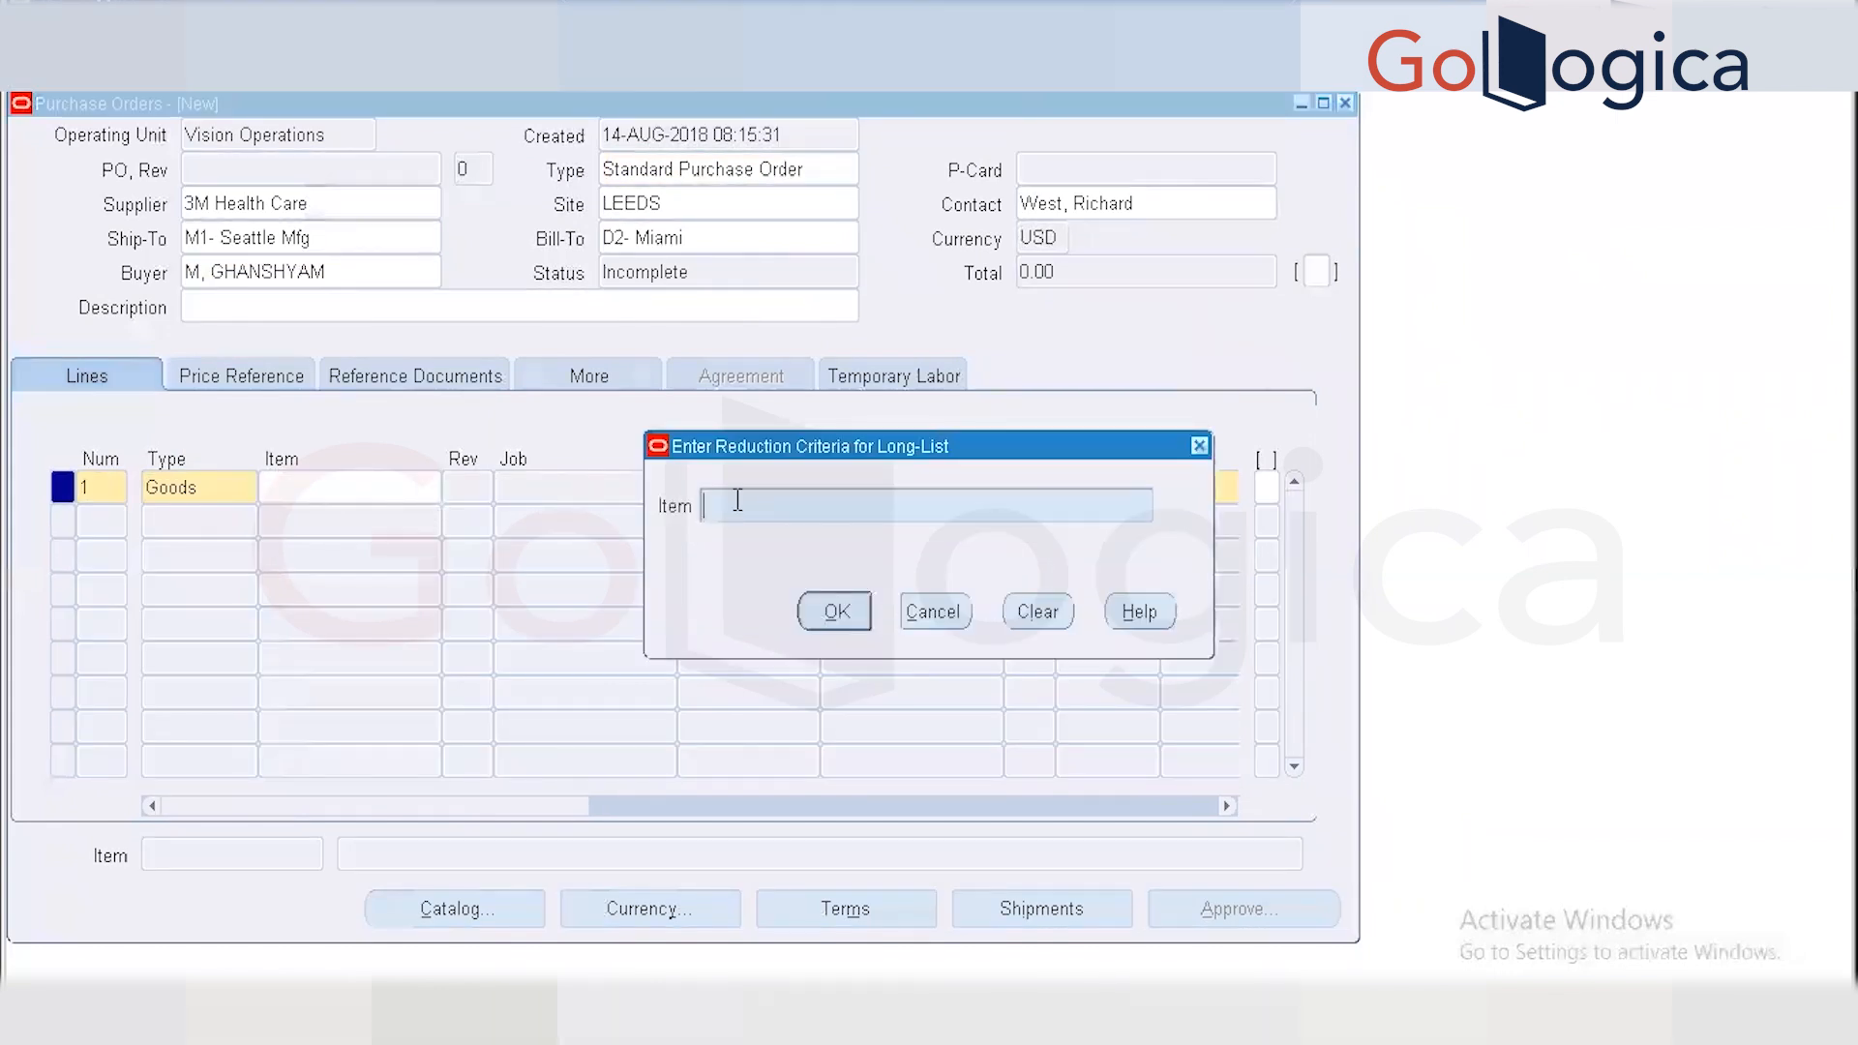
type("%")
key("Return")
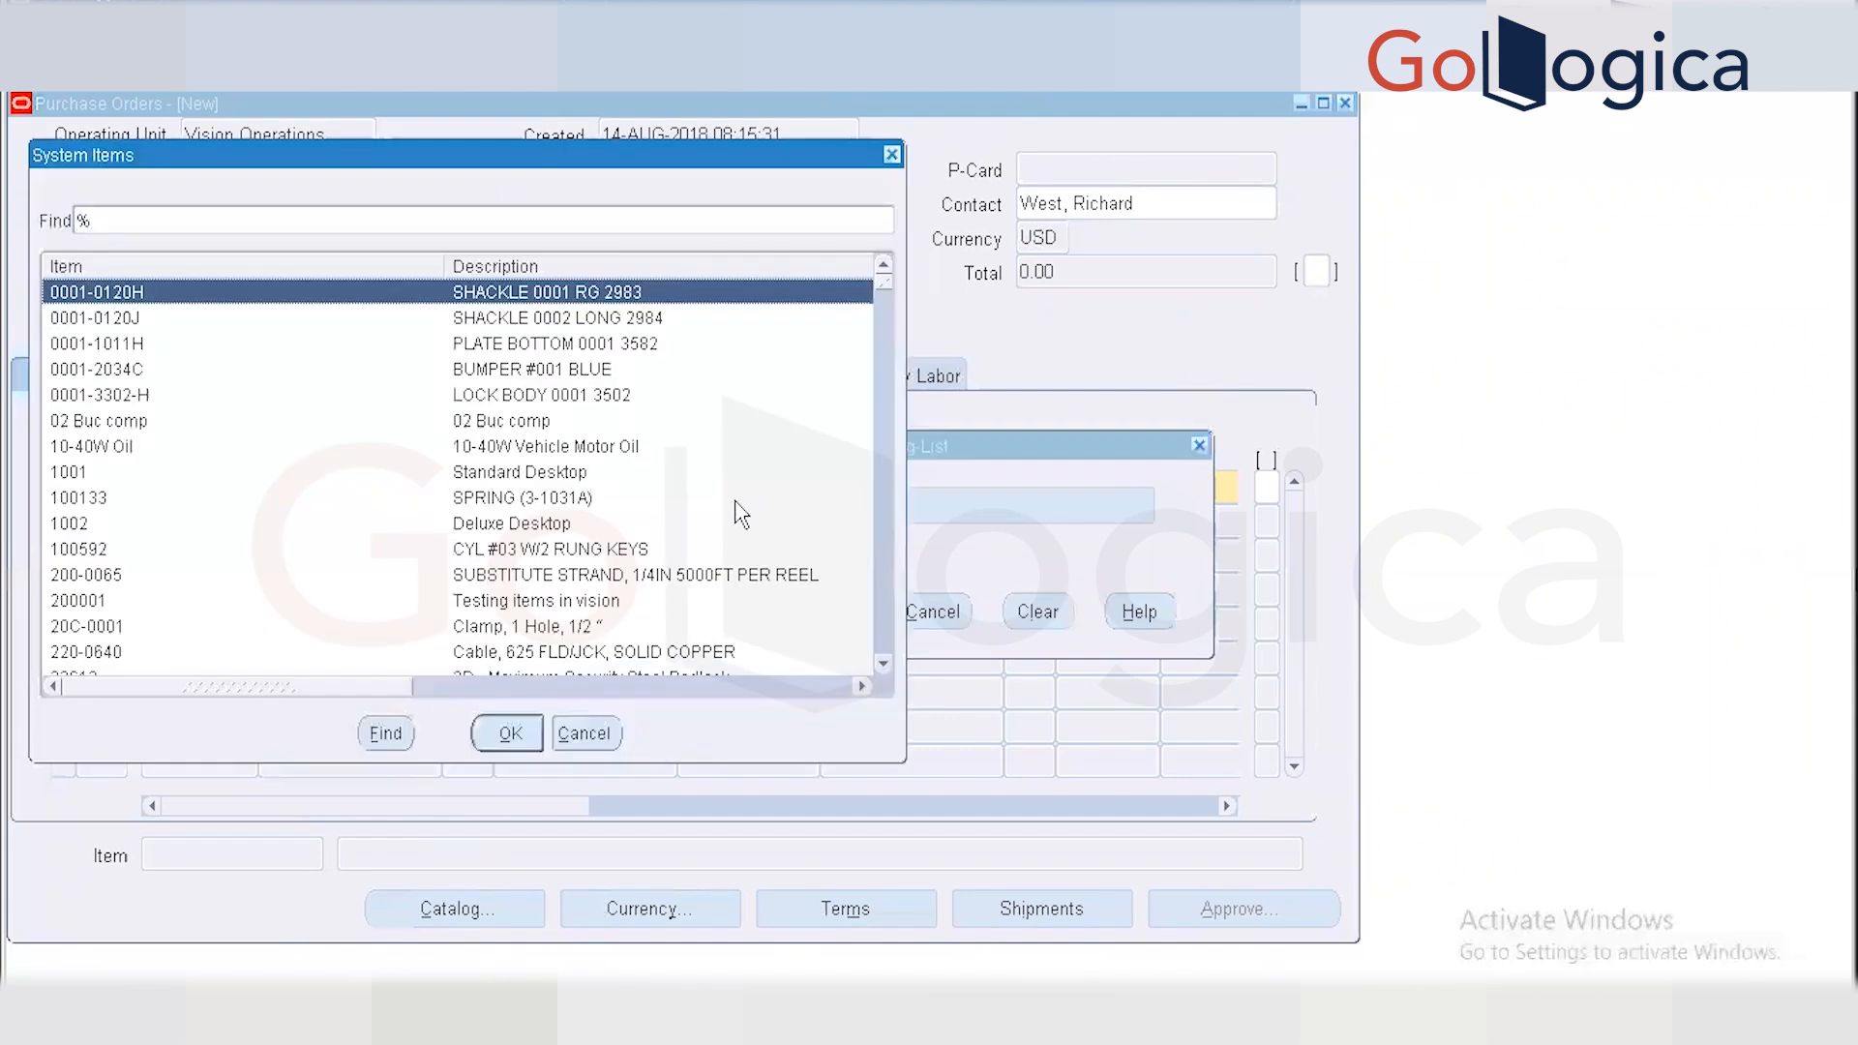
left_click(583, 350)
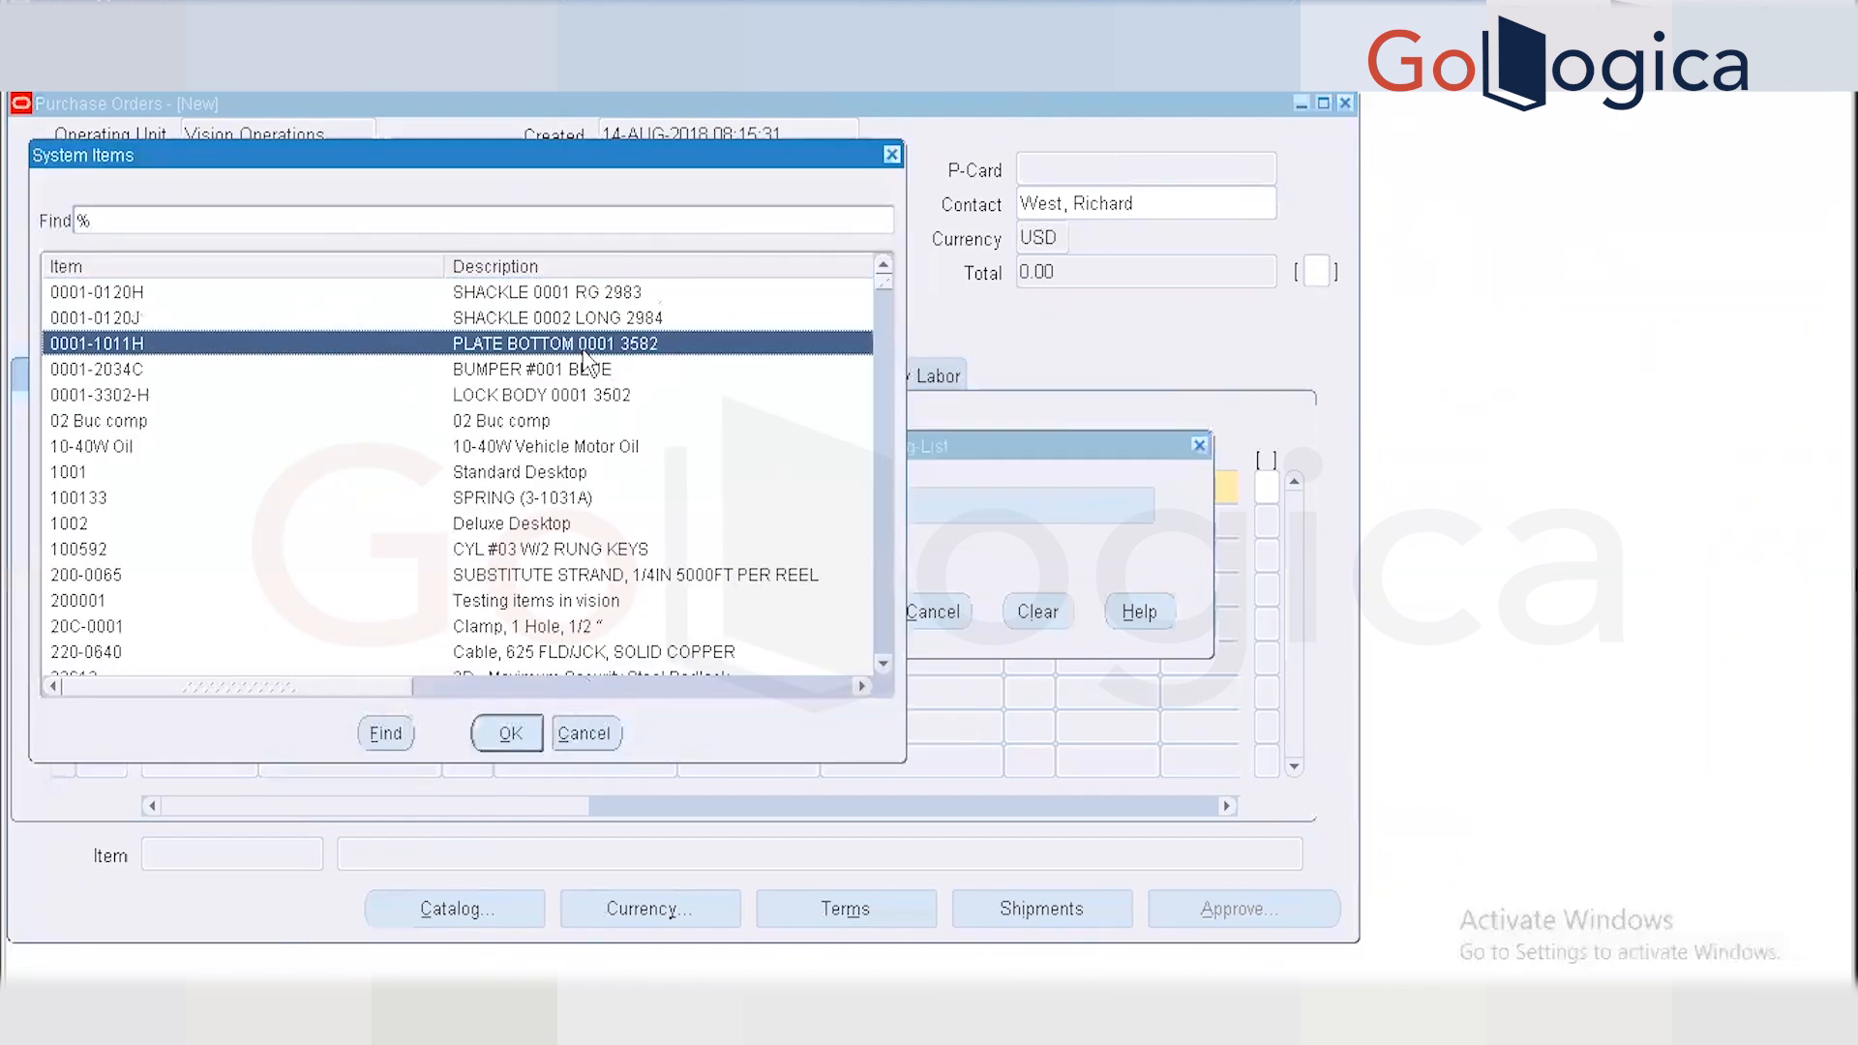
left_click(514, 733)
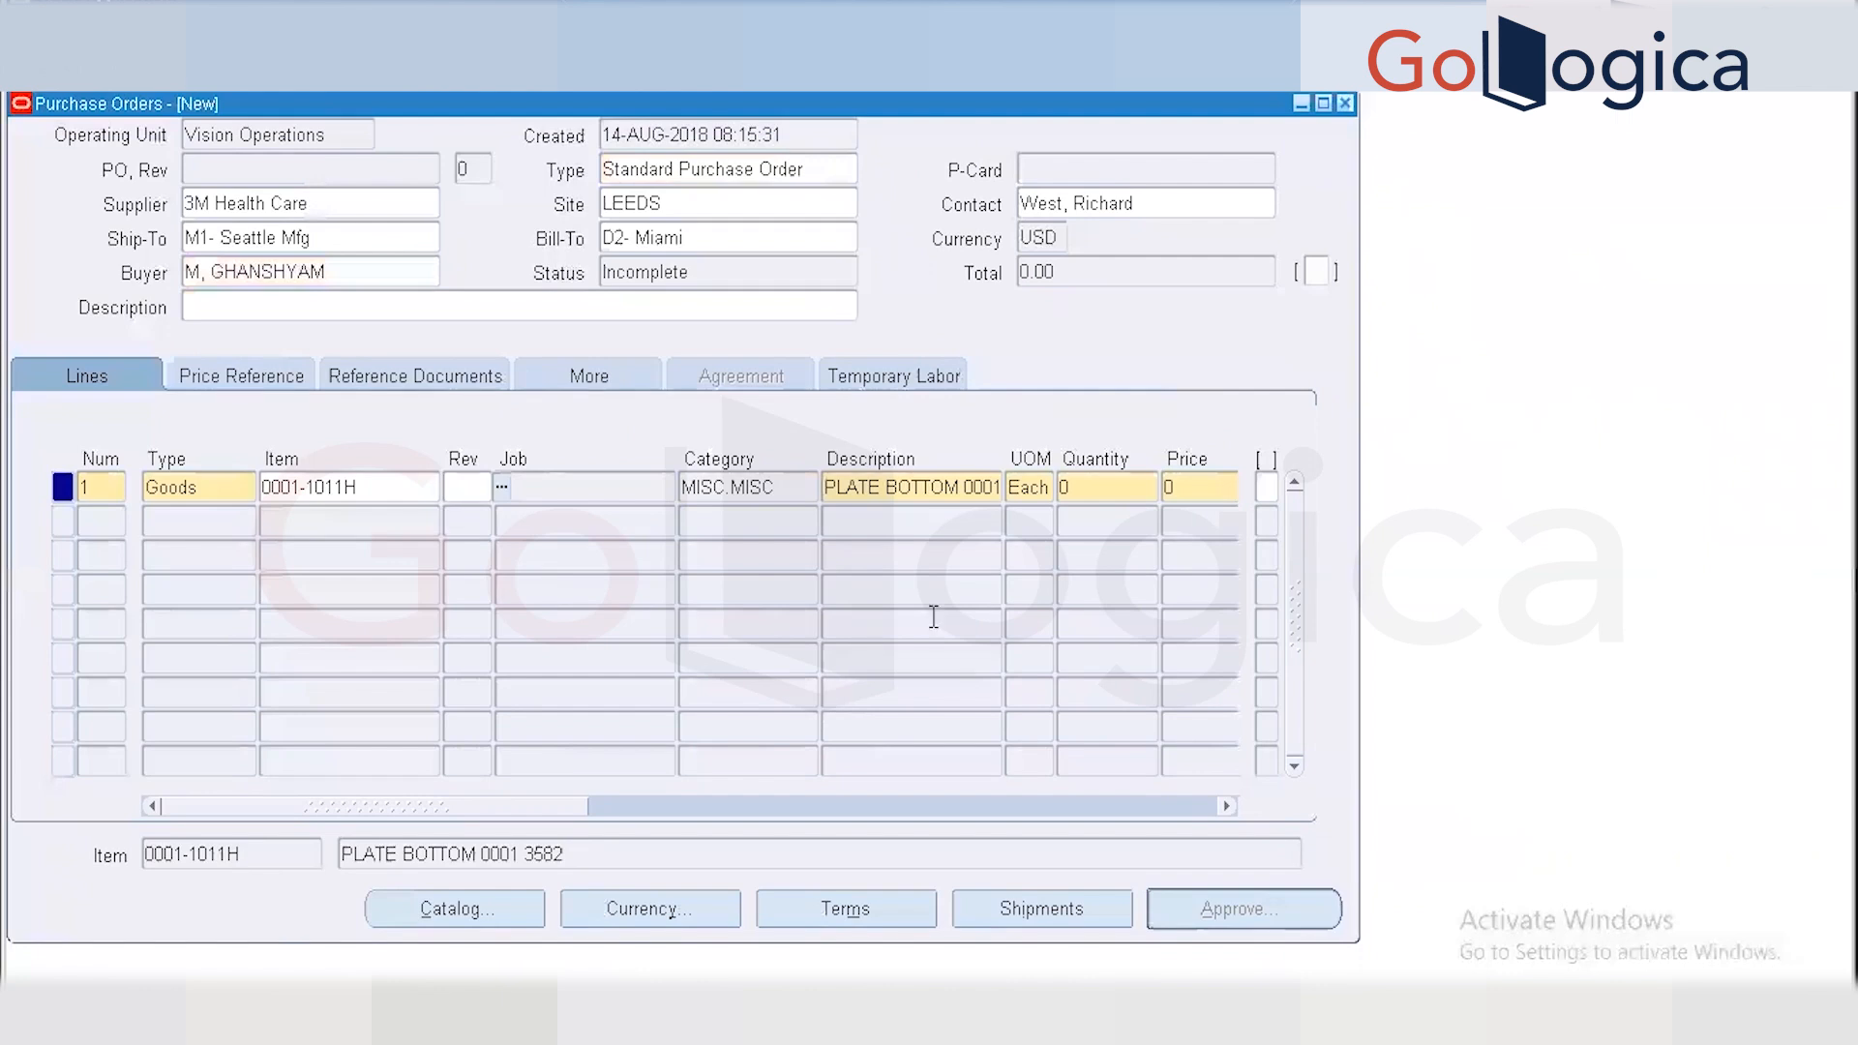
Enter quantity 100, price 100 and promised date 16-AUG-2018 on line 1.
left_click(1127, 486)
type("100")
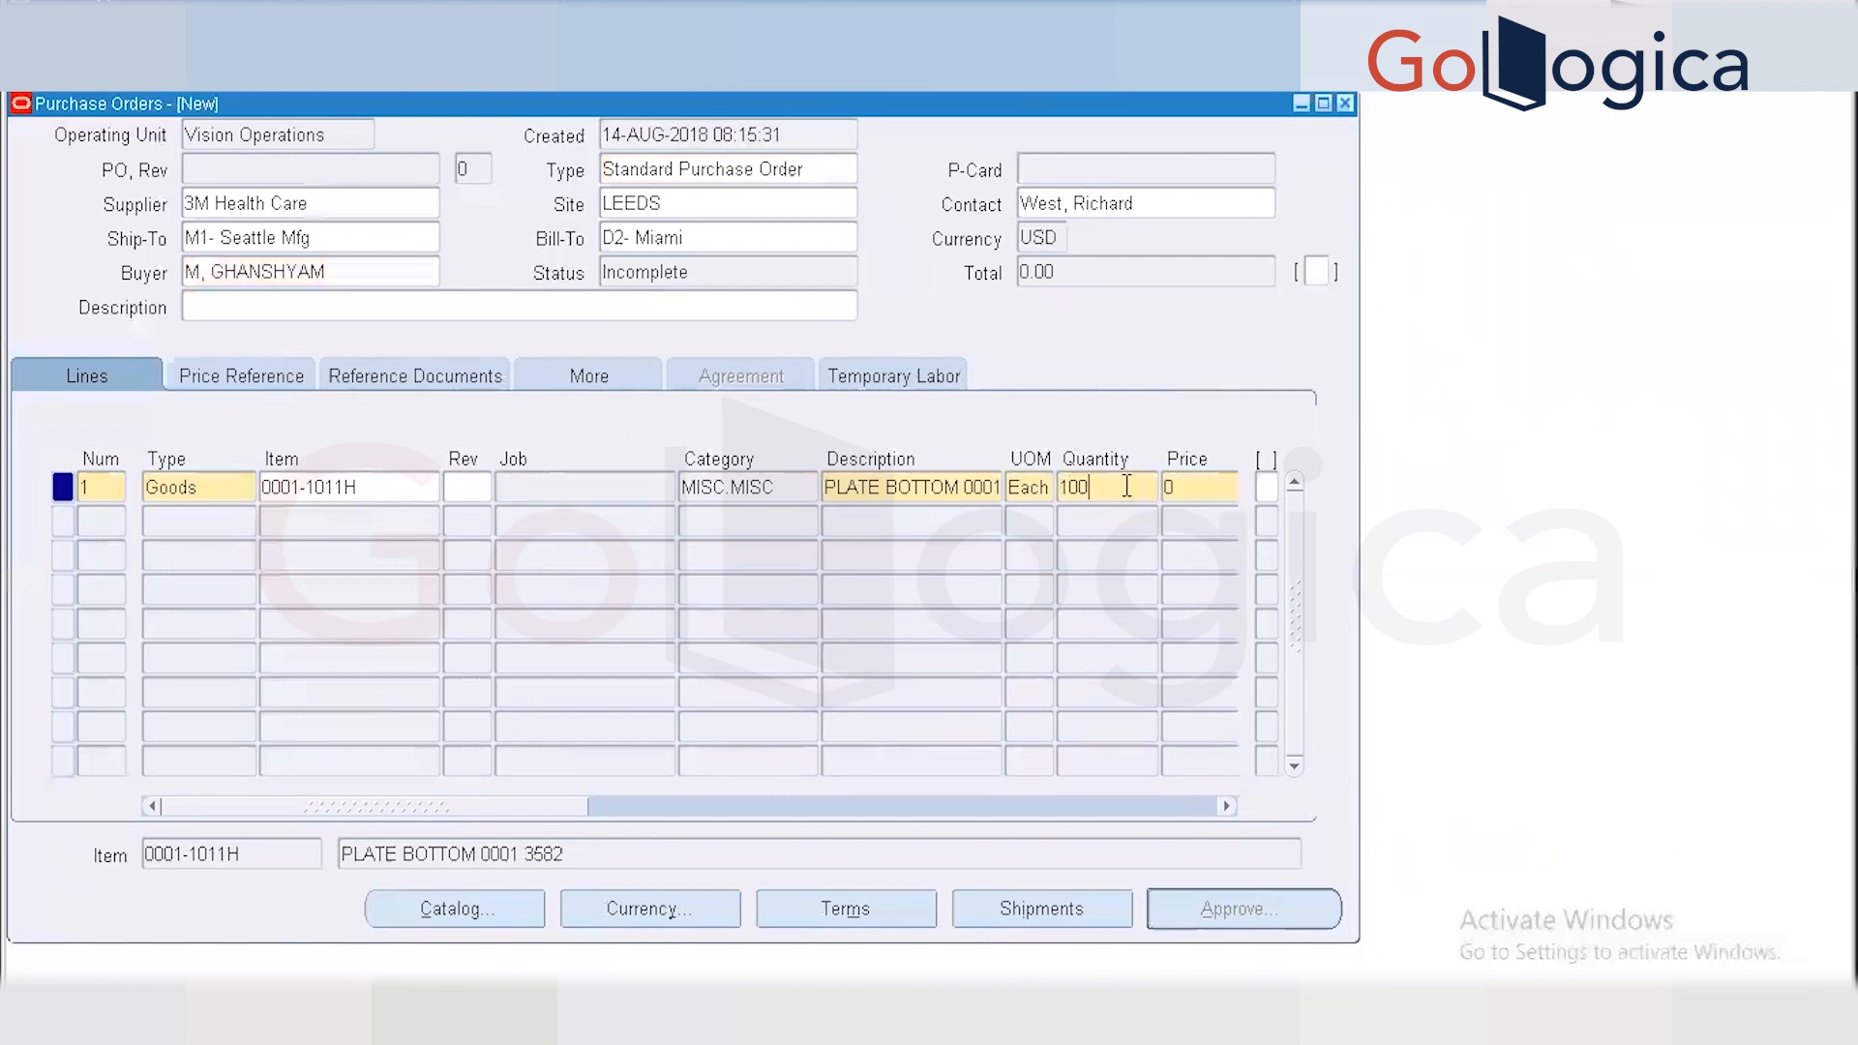
key("Tab")
type("100")
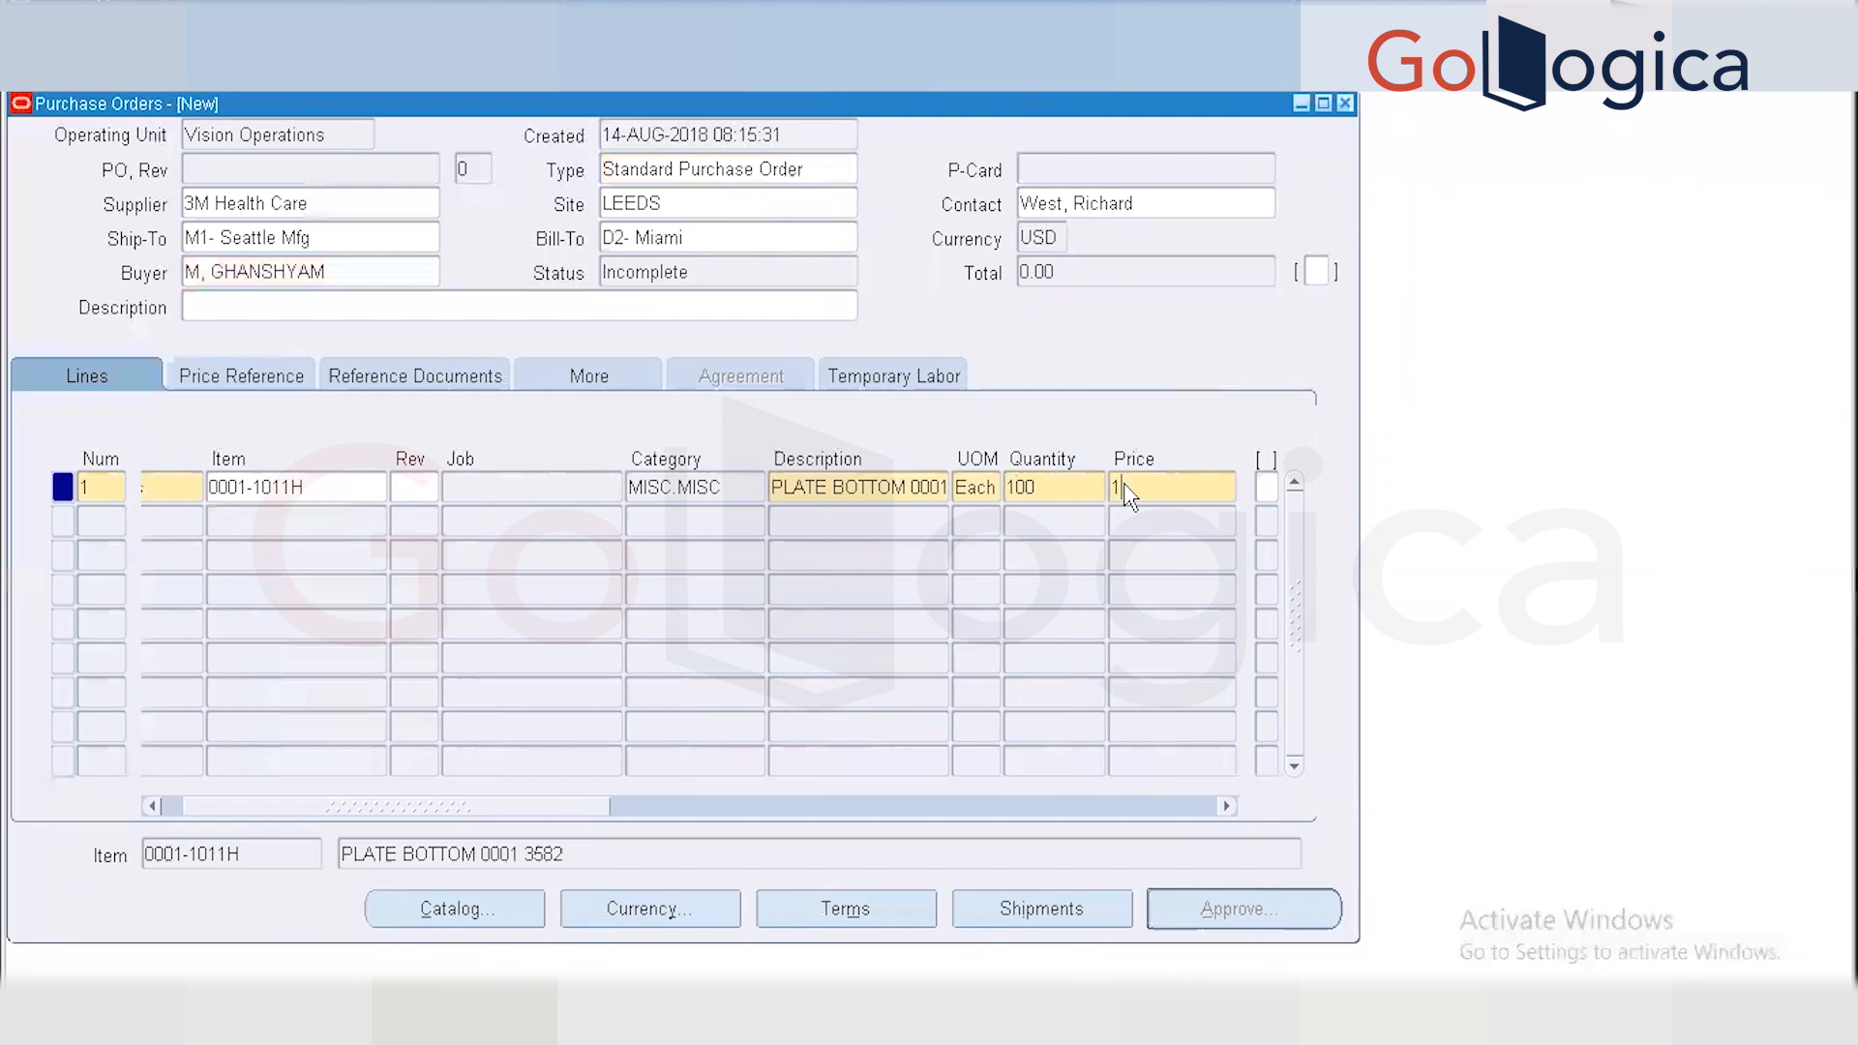
key("Tab")
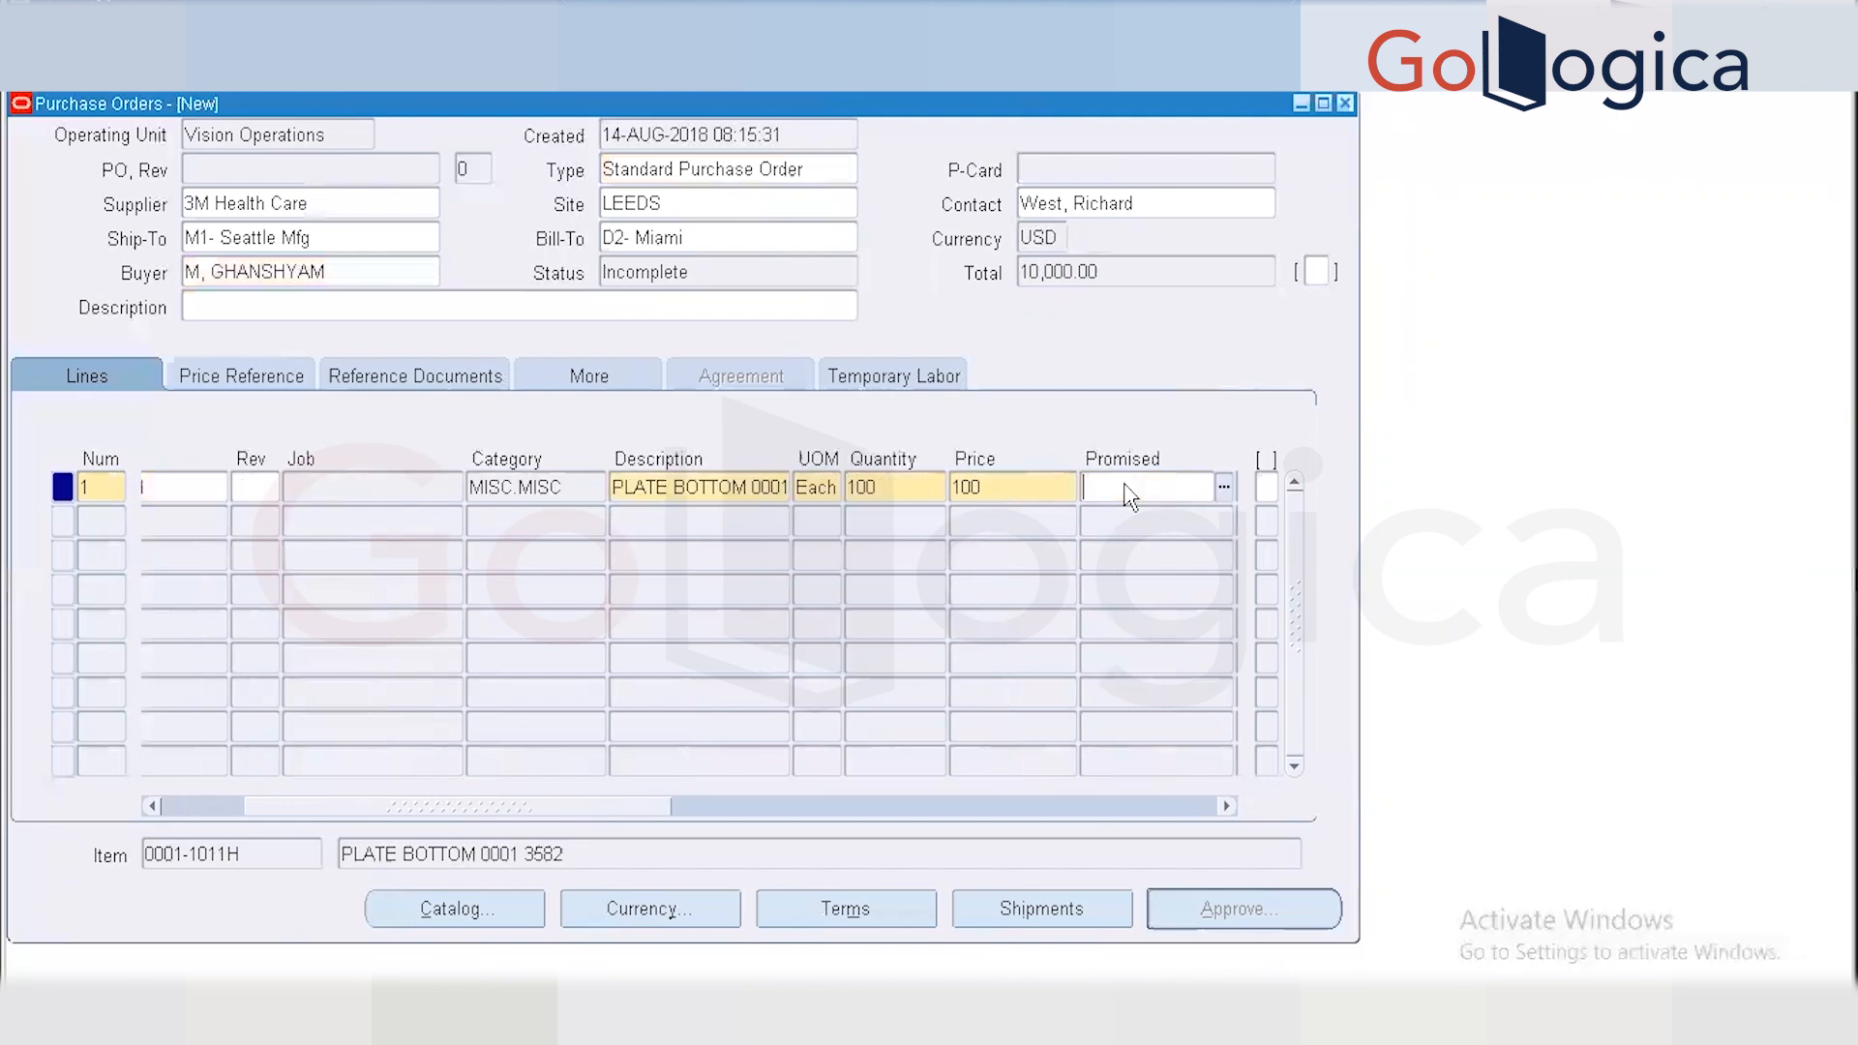
left_click(1225, 490)
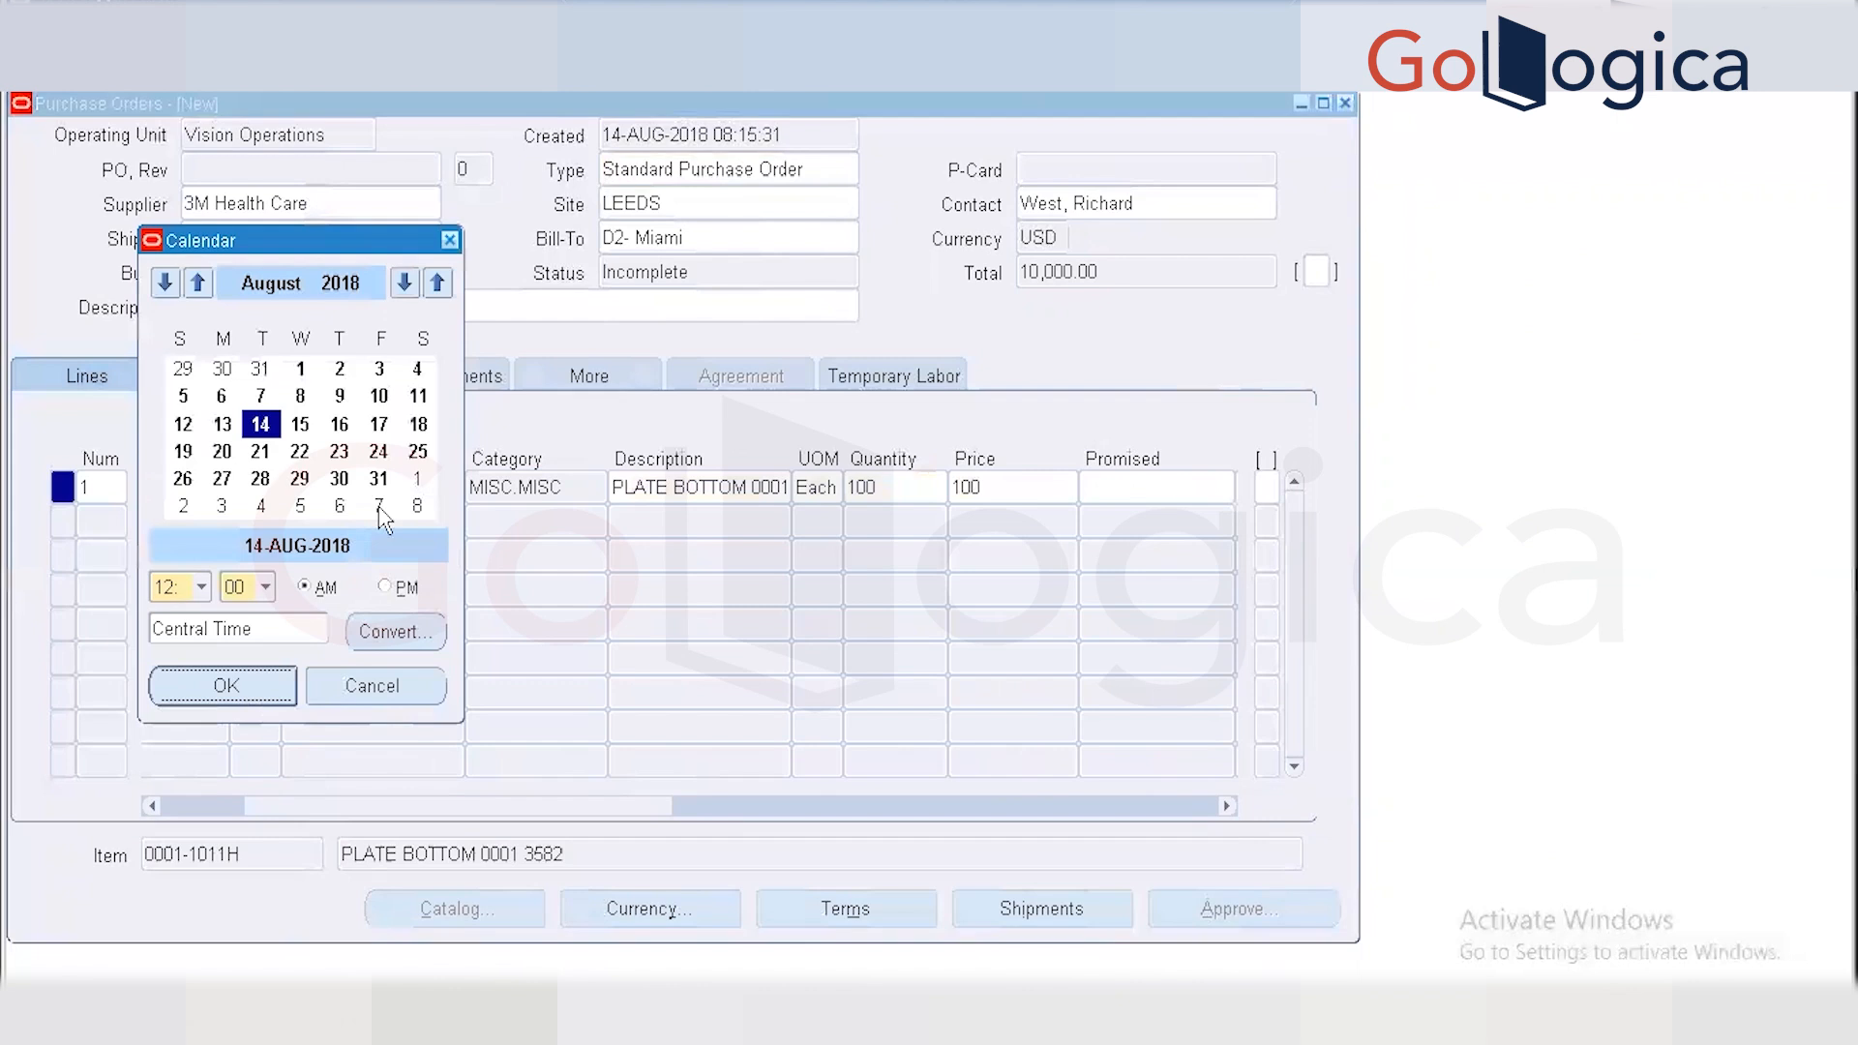
left_click(340, 425)
left_click(226, 686)
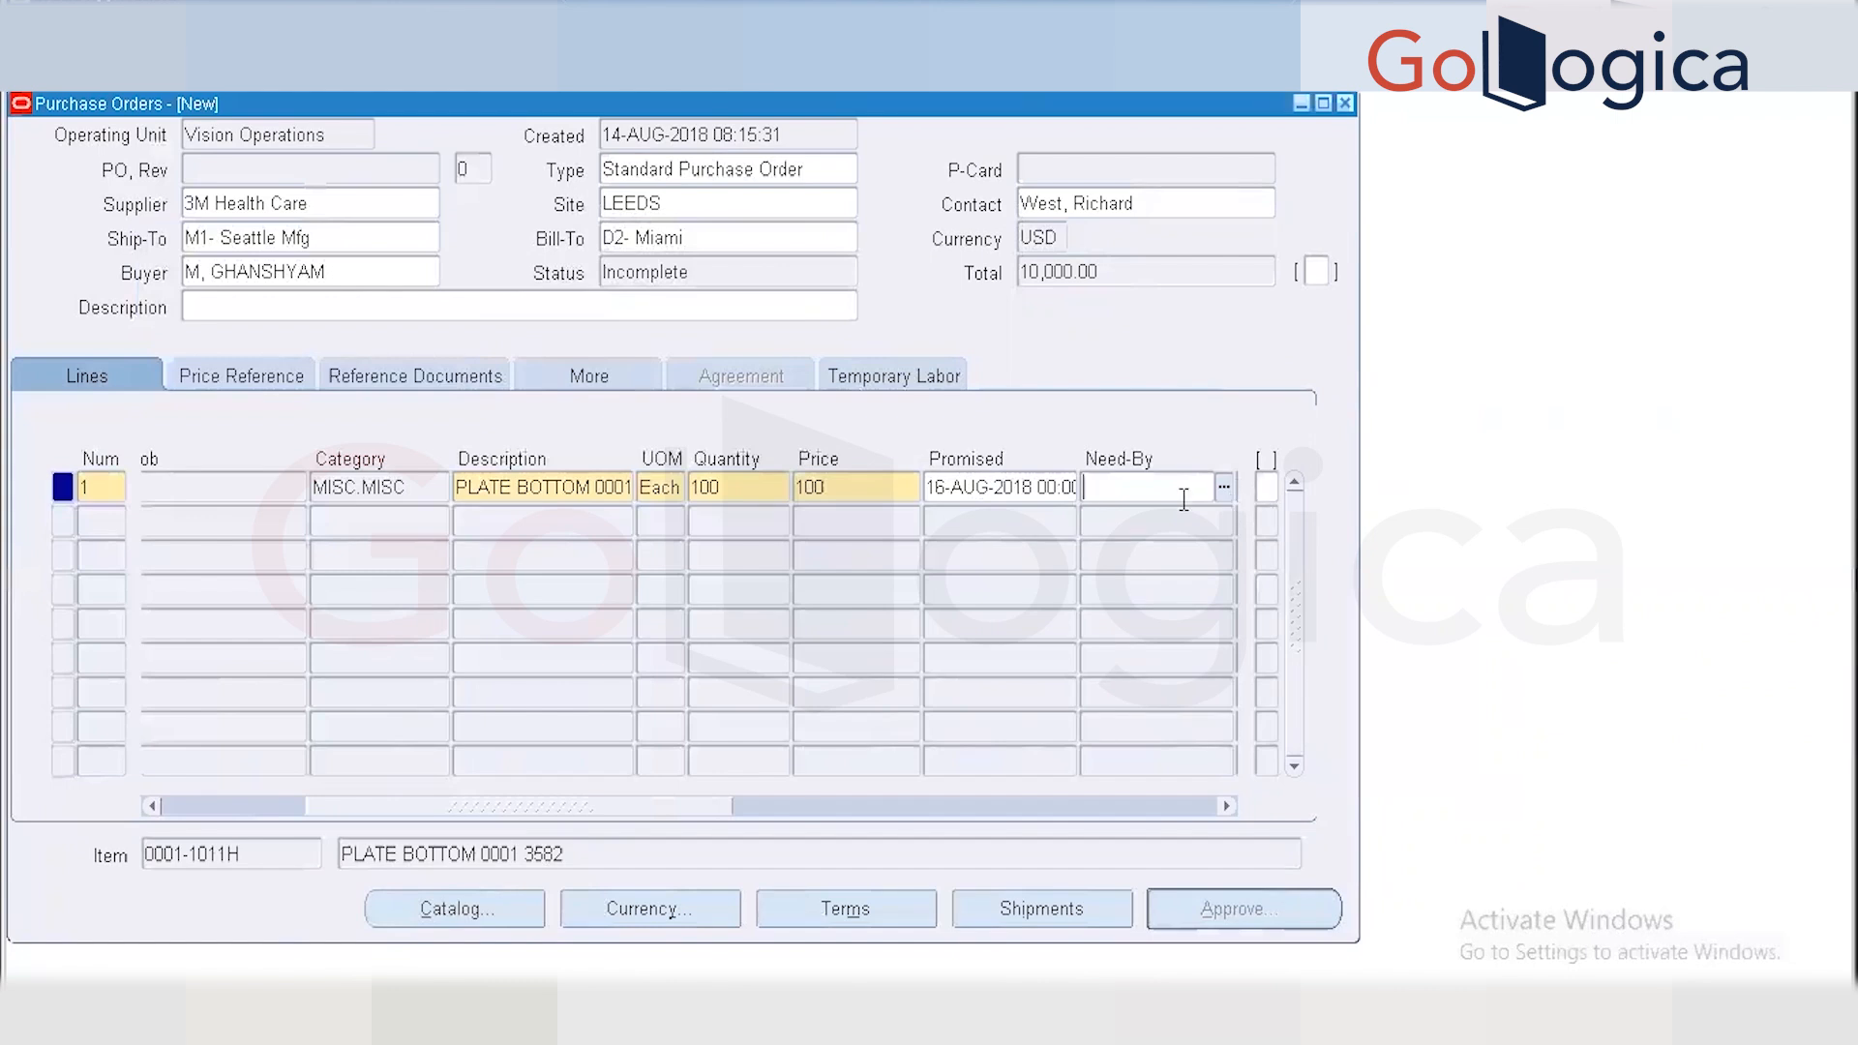
key("Tab")
key("Tab")
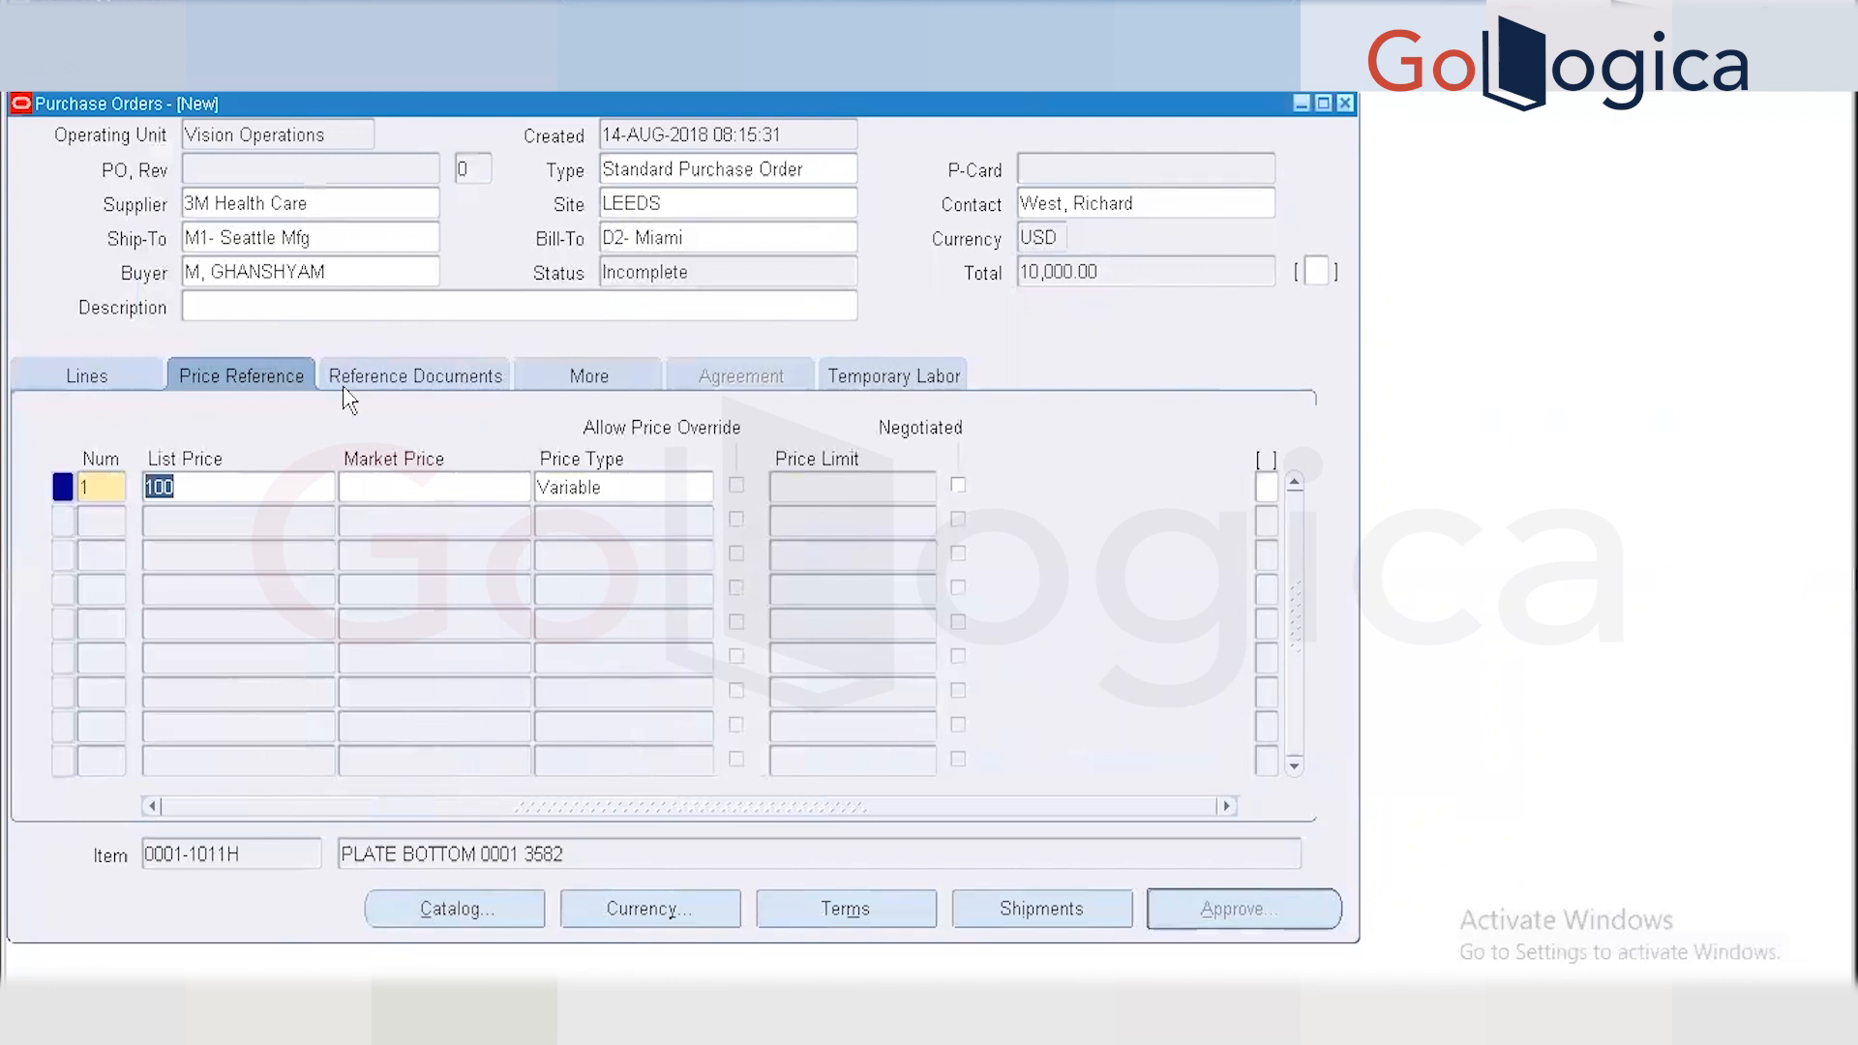
Cancel the PO Lines flexfield, then attempt a save that raises error APP-FND-00828.
left_click(1265, 489)
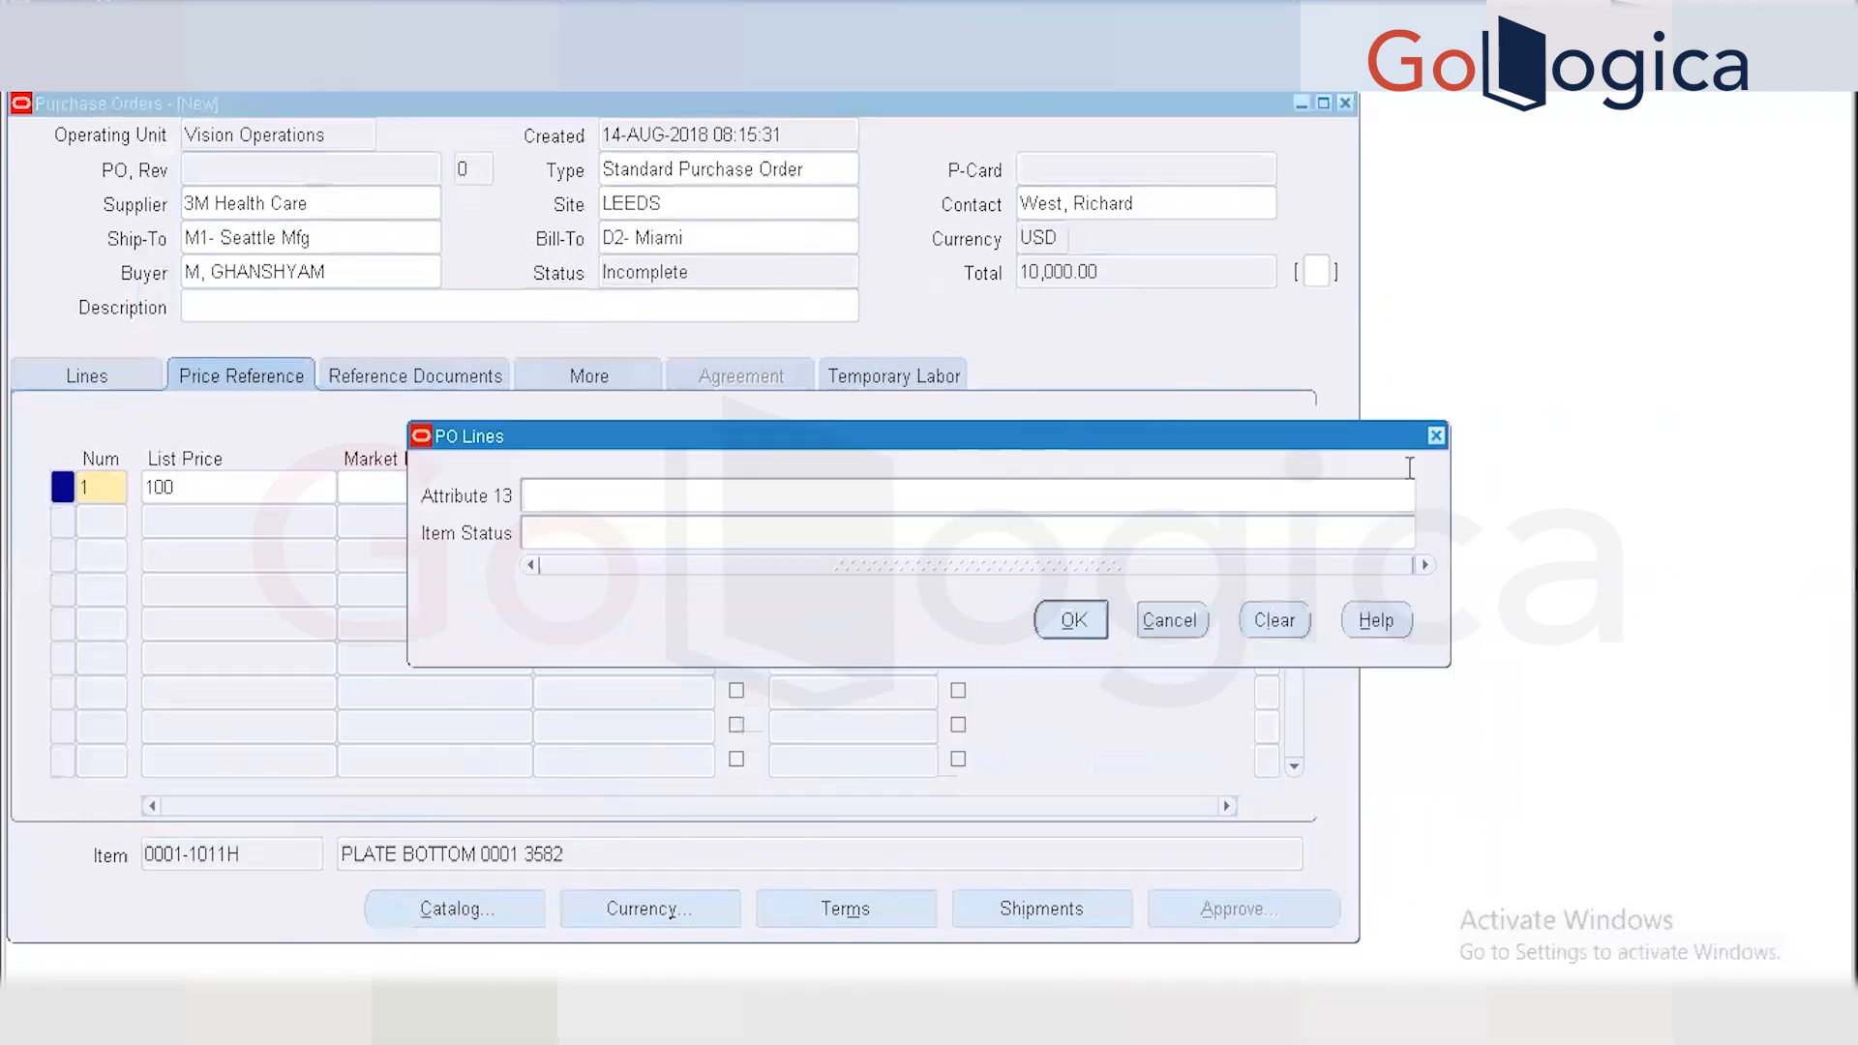
left_click(1203, 543)
left_click(1151, 623)
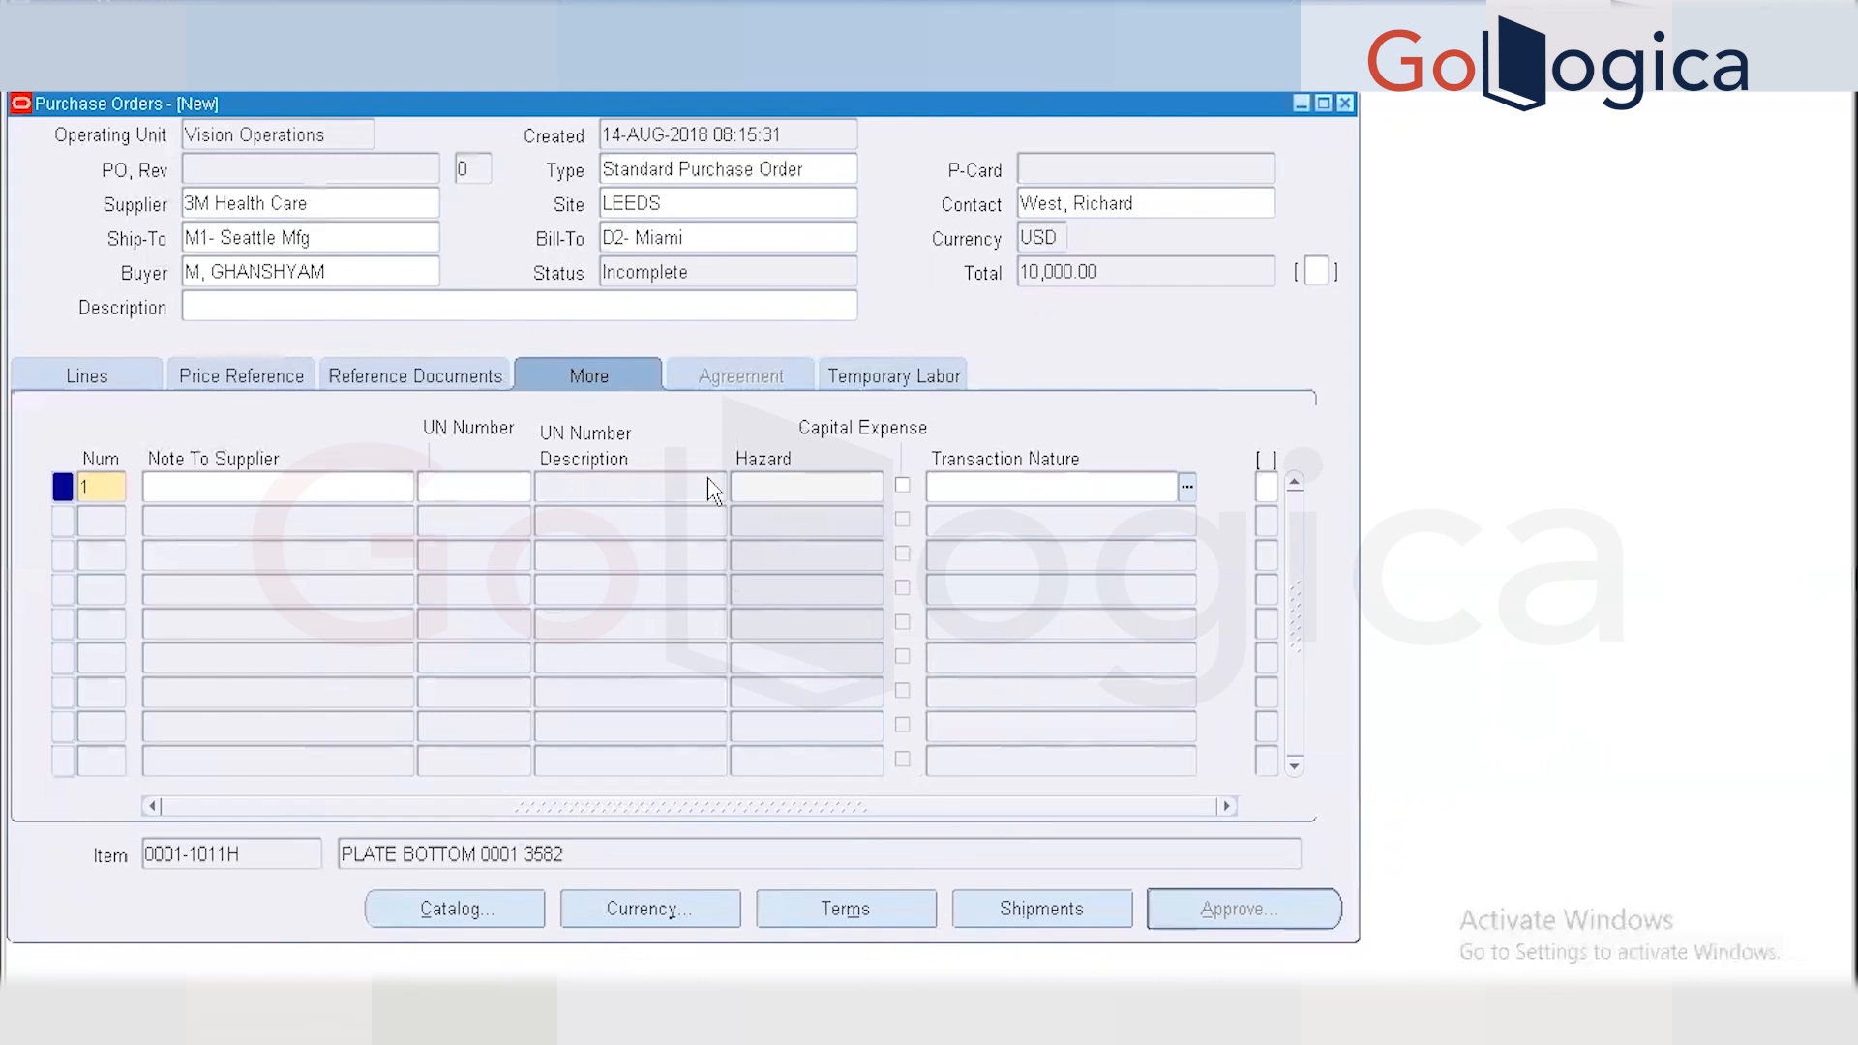
left_click(779, 385)
left_click(156, 83)
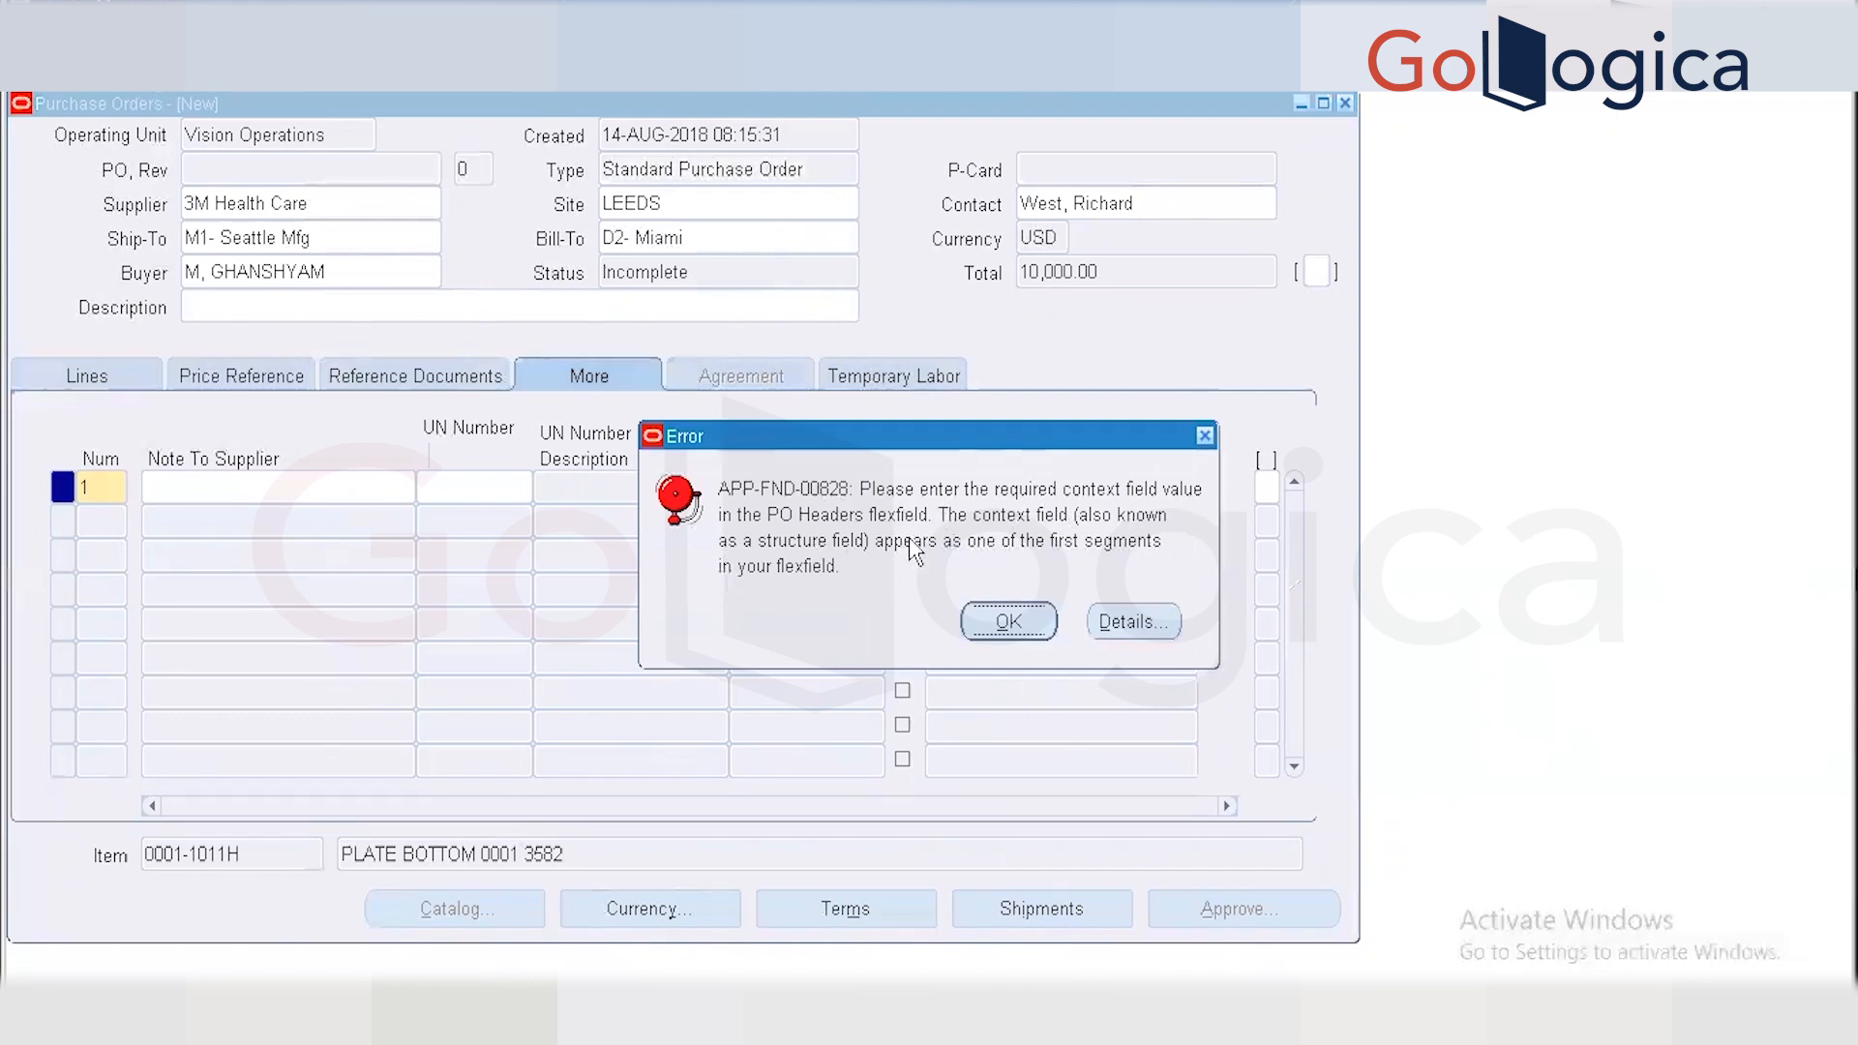
Fill the Global Data header flexfield PO TEST with 12345 and save as PO 6170.
left_click(1009, 615)
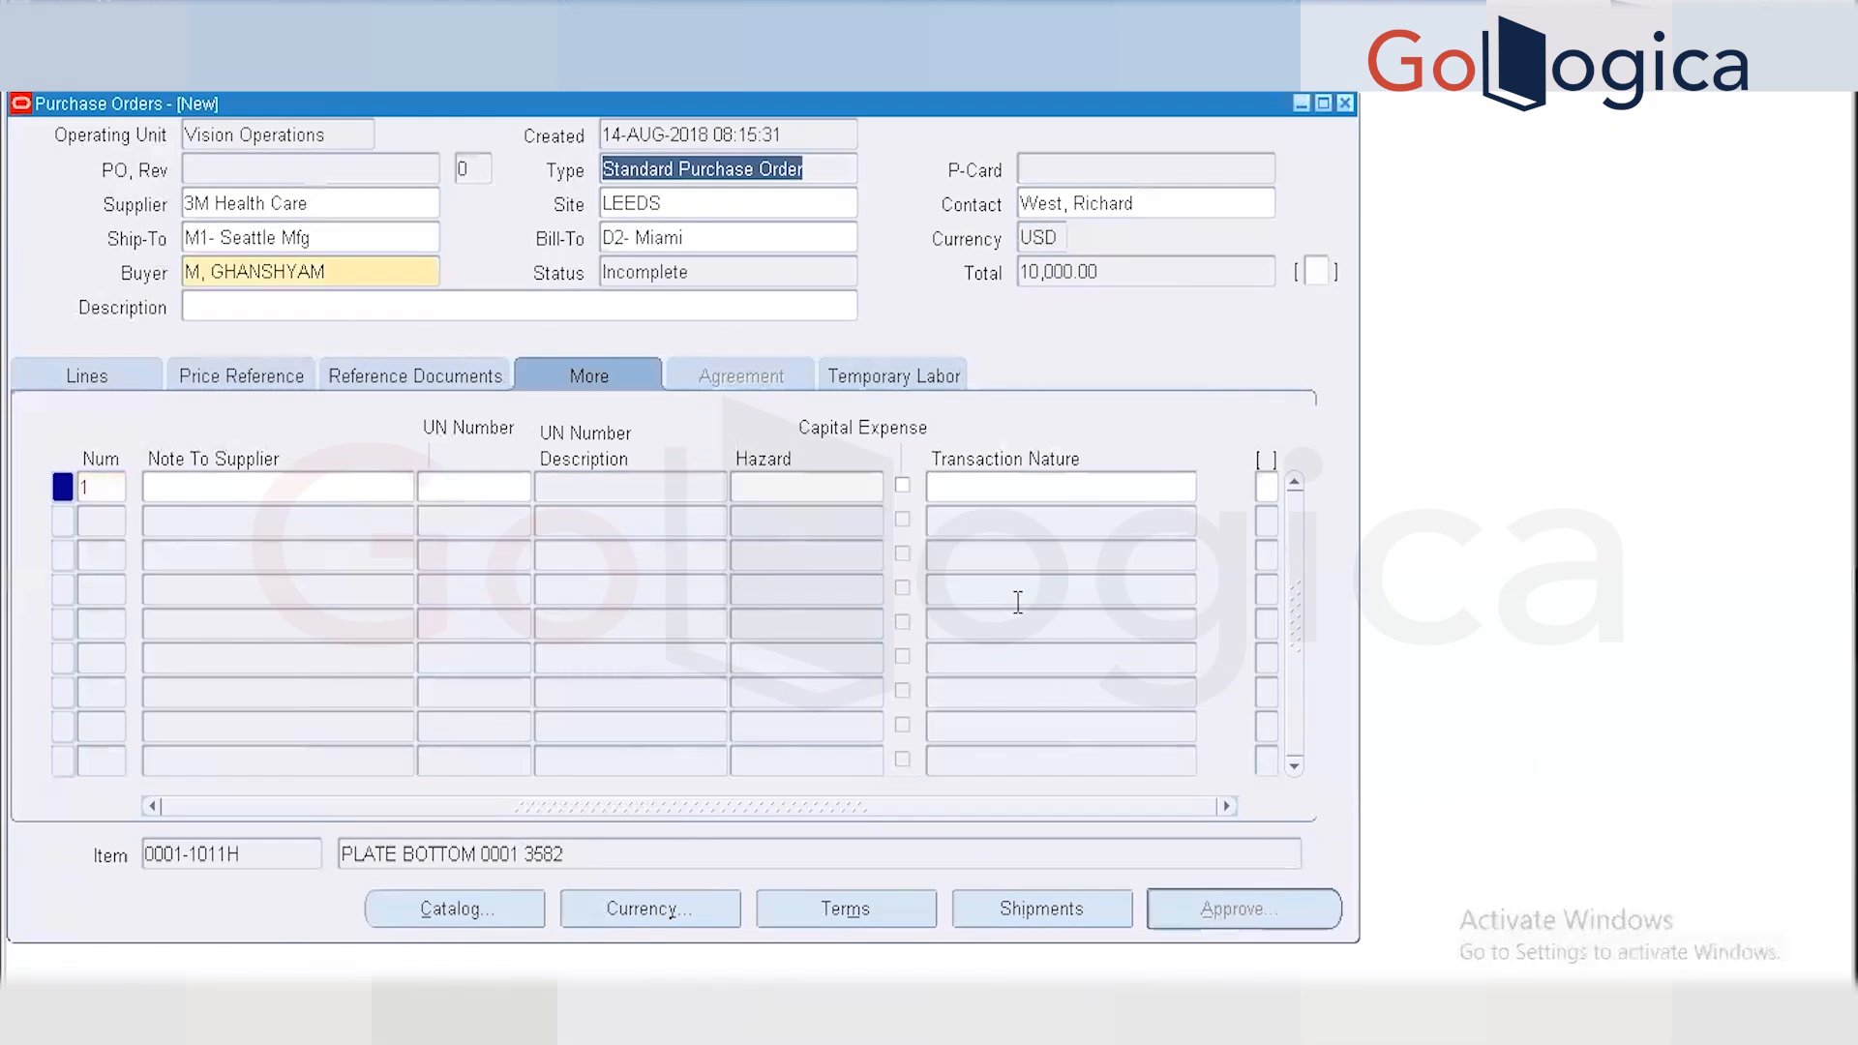
left_click(1318, 273)
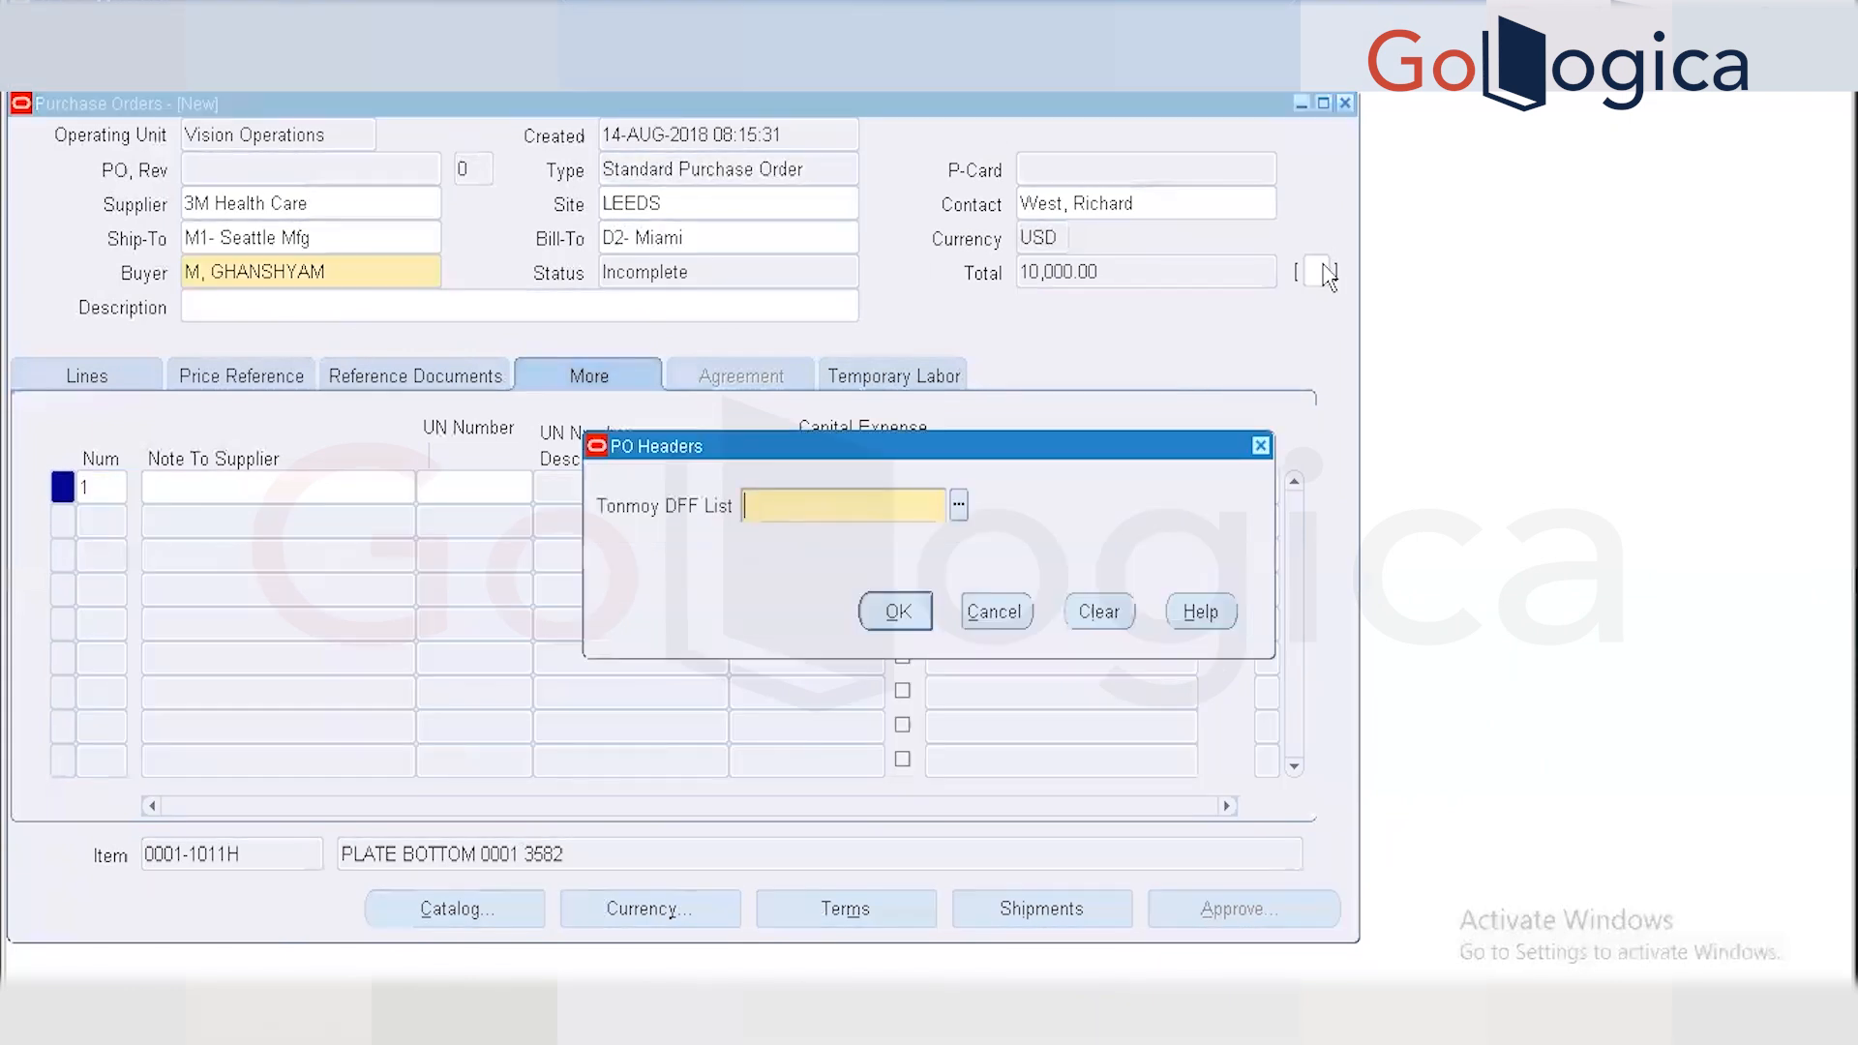
left_click(960, 507)
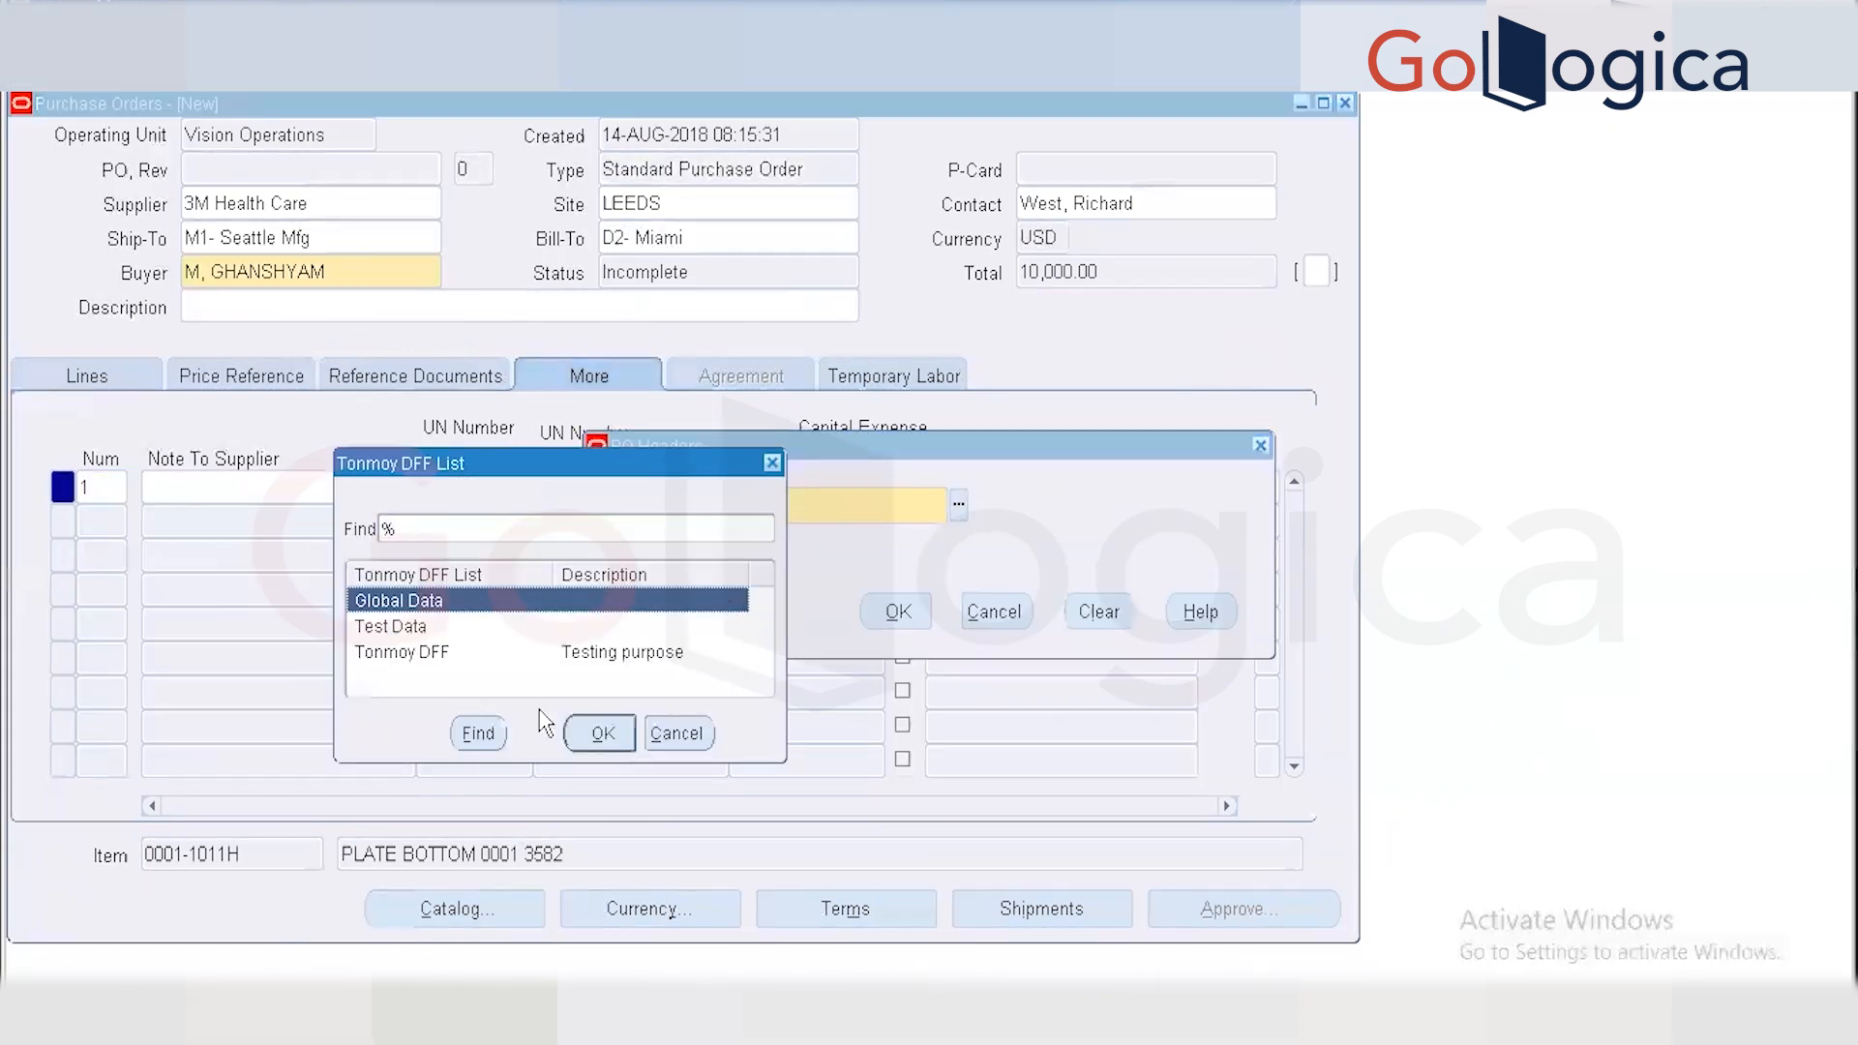
left_click(603, 736)
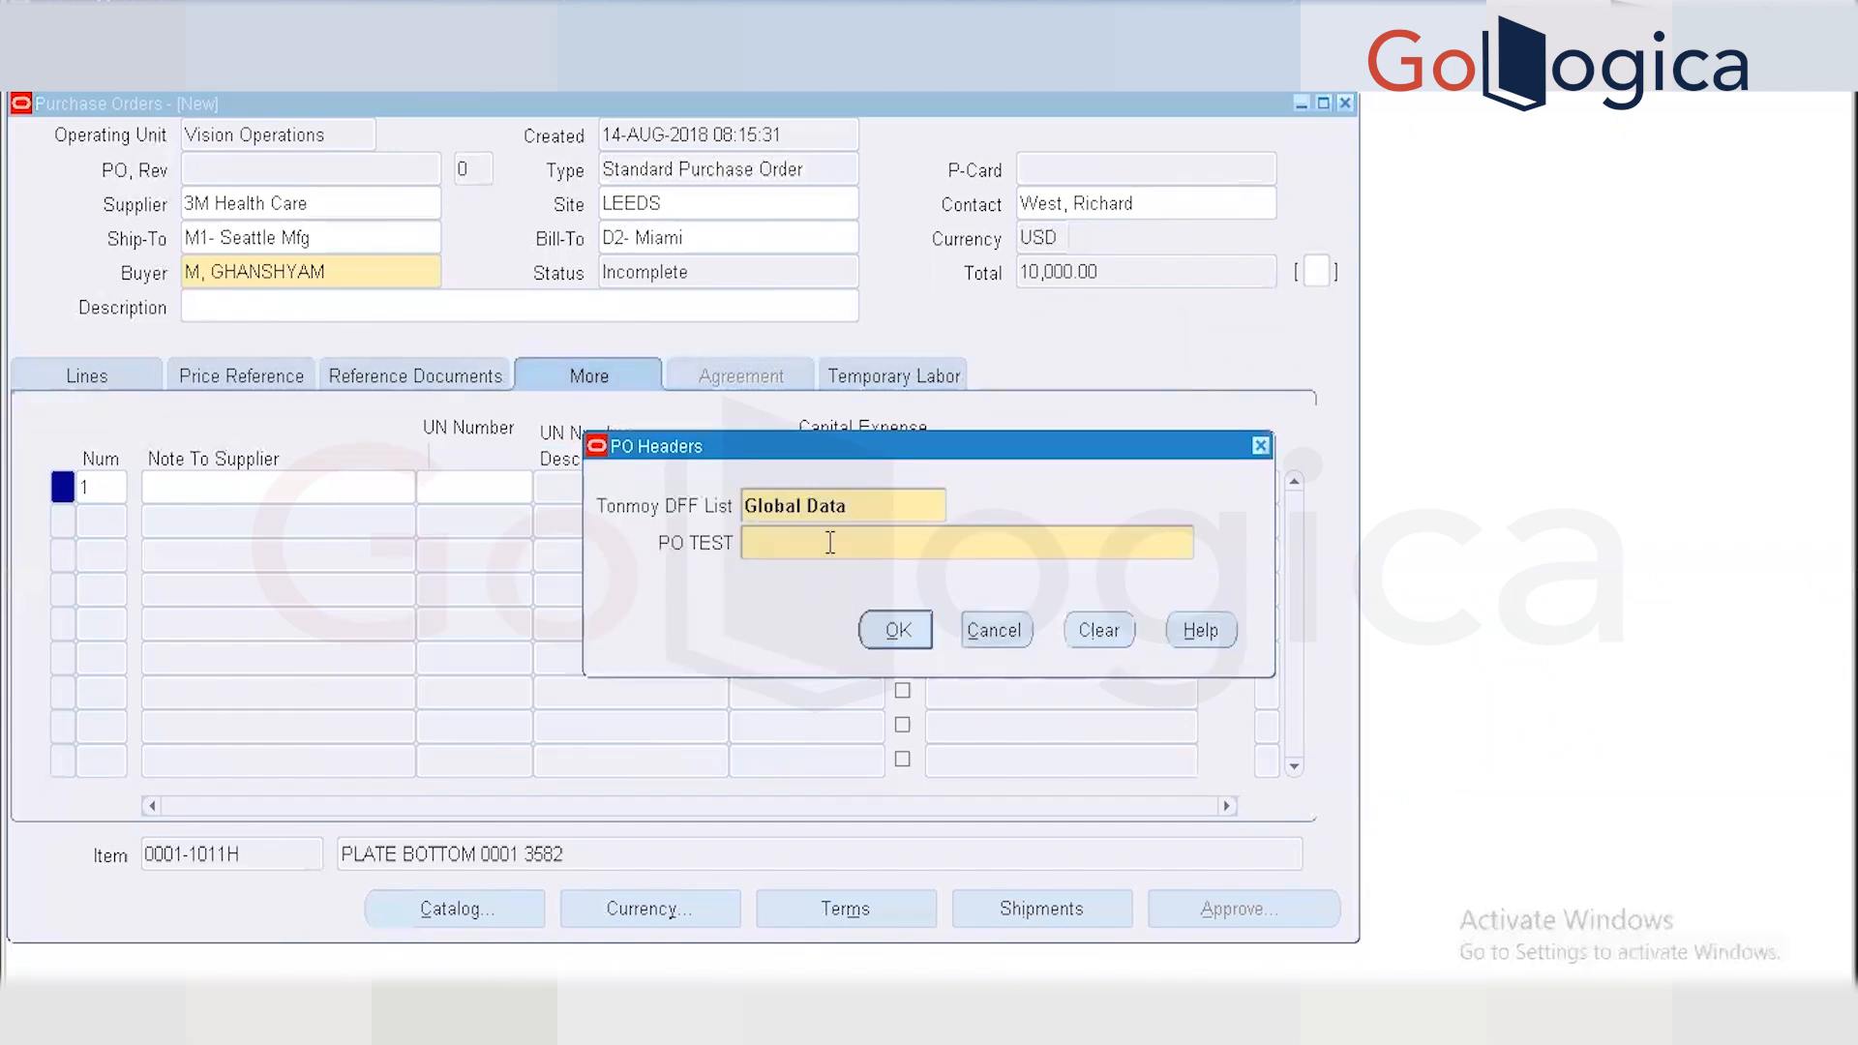
type("12345")
left_click(882, 645)
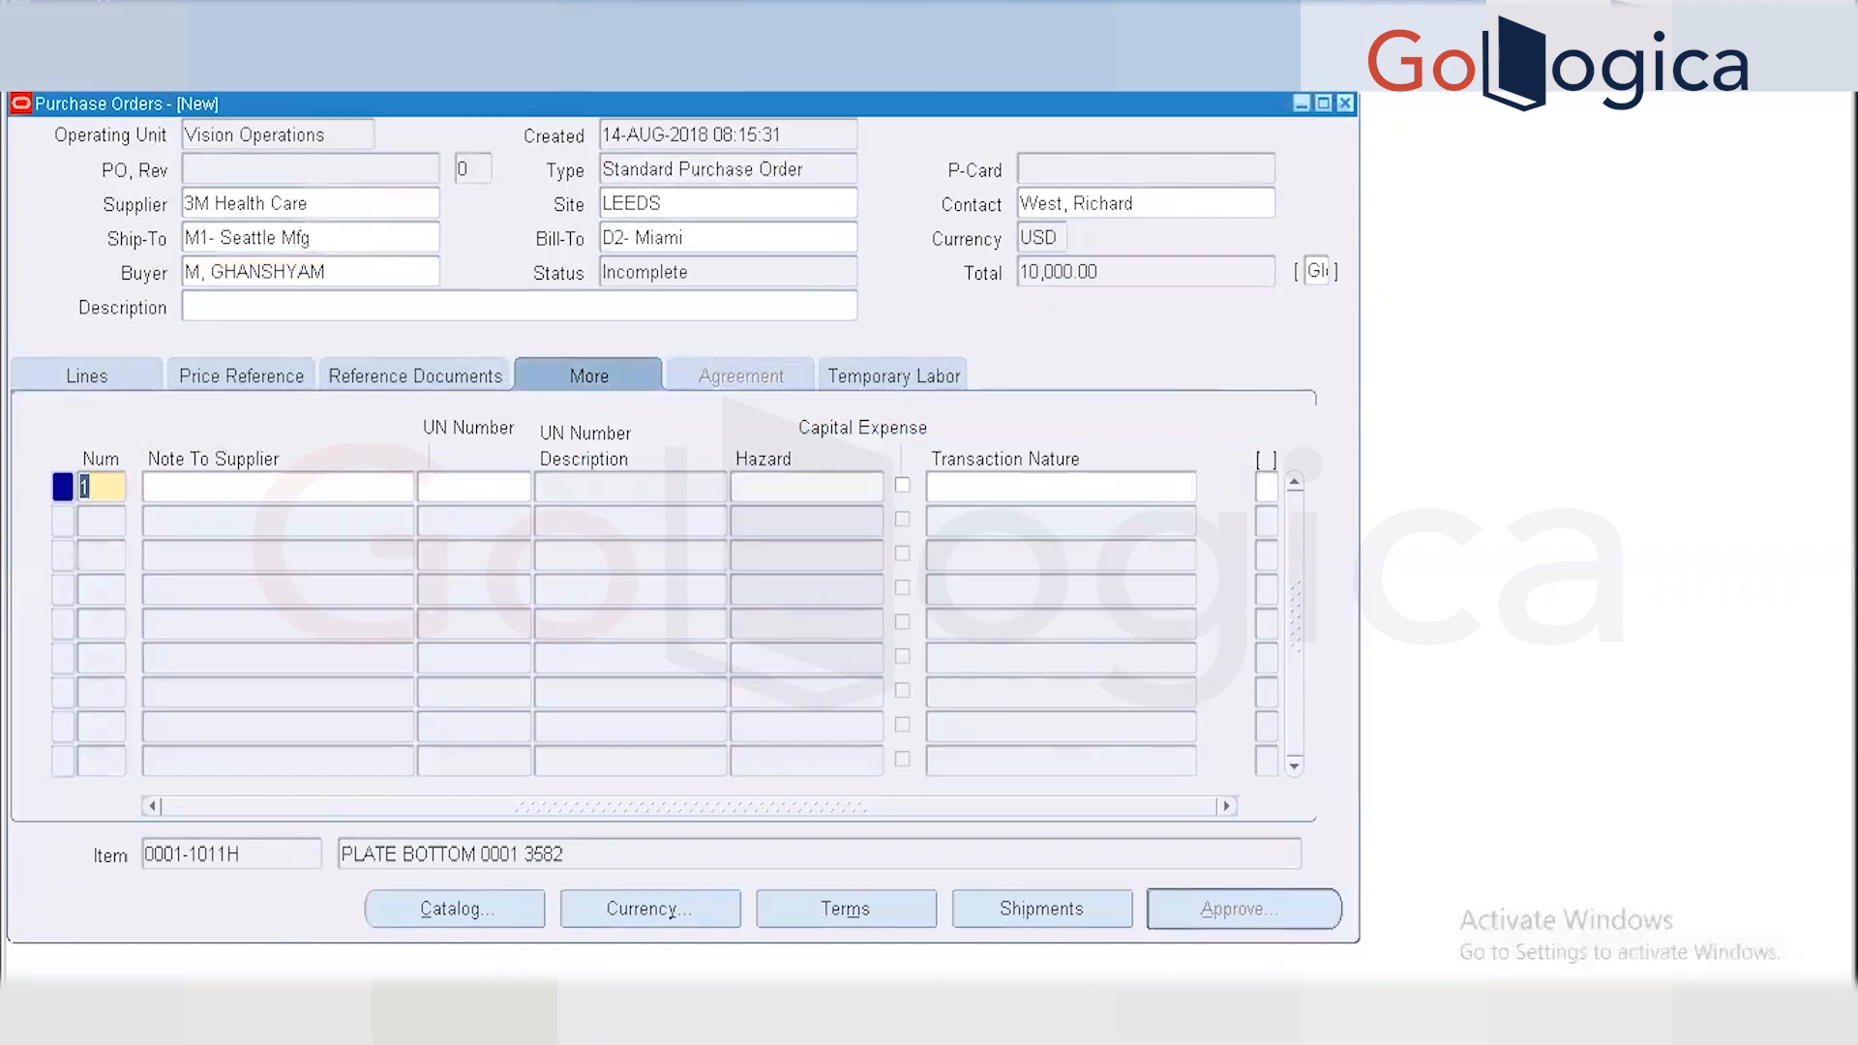
key("ctrl+s")
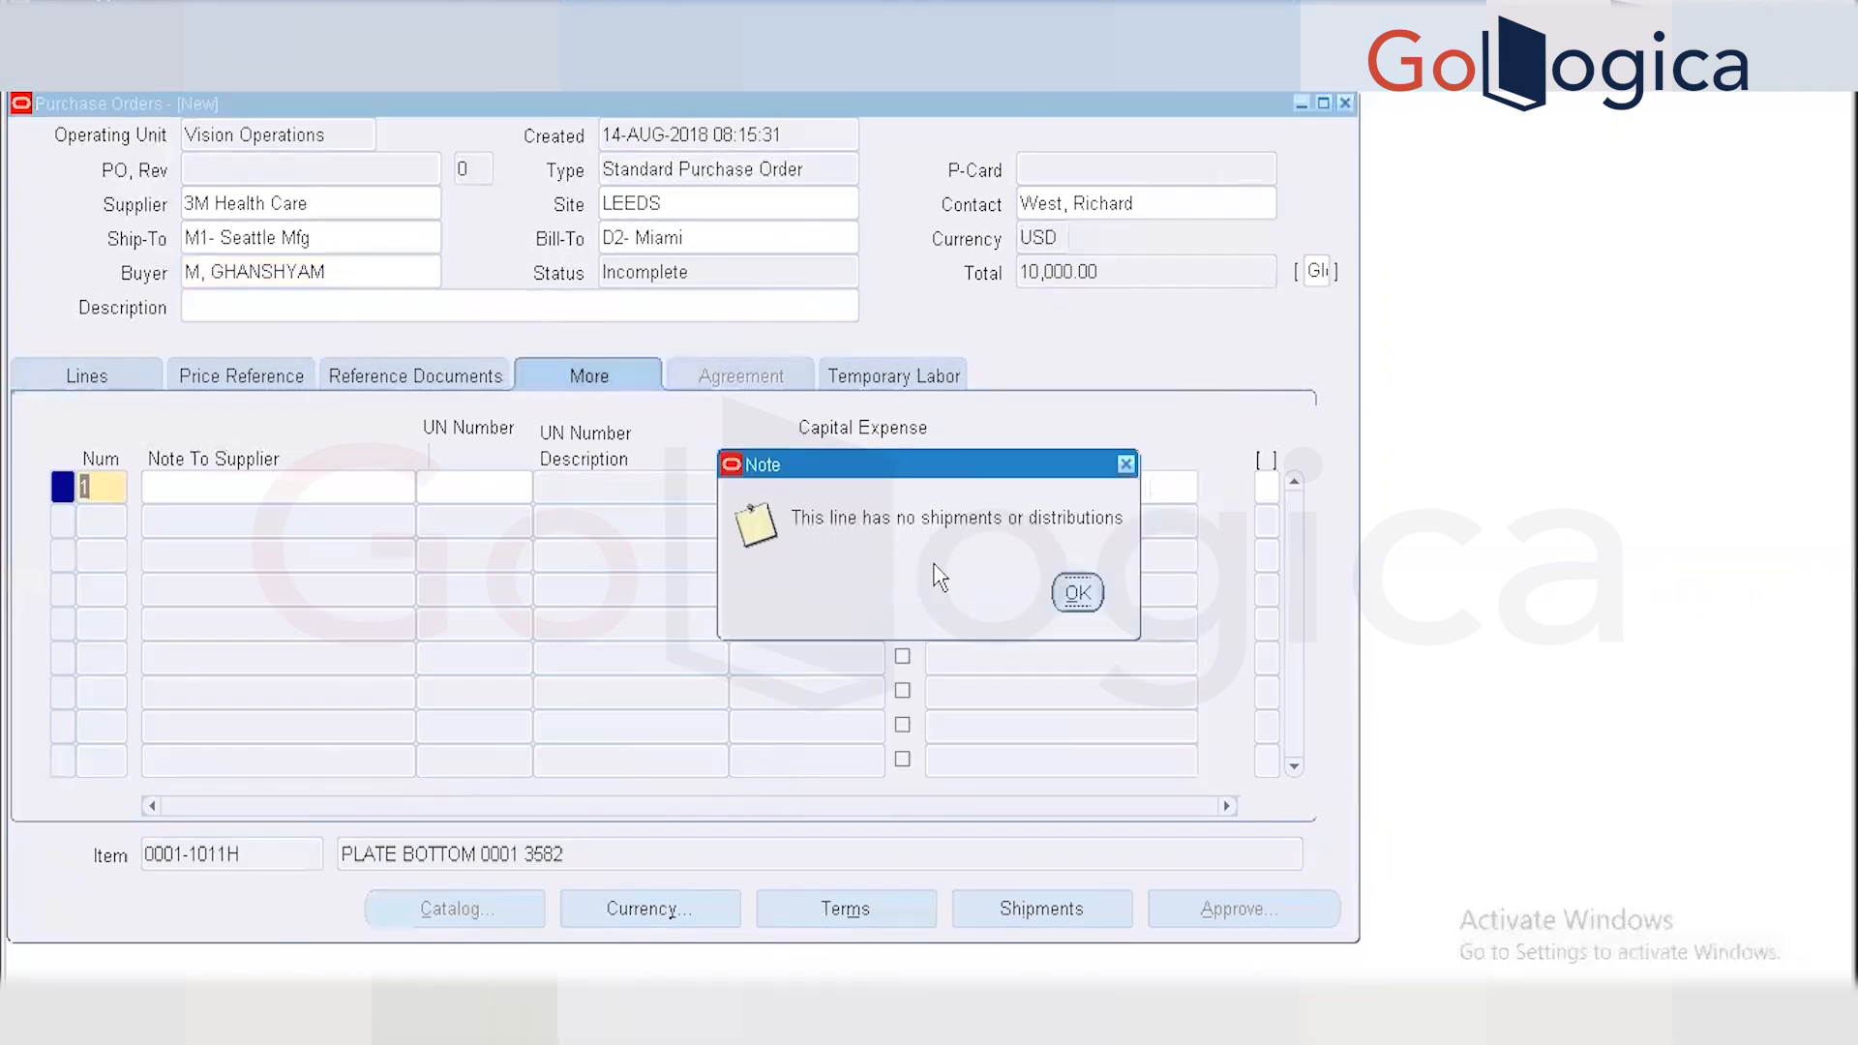
left_click(1078, 591)
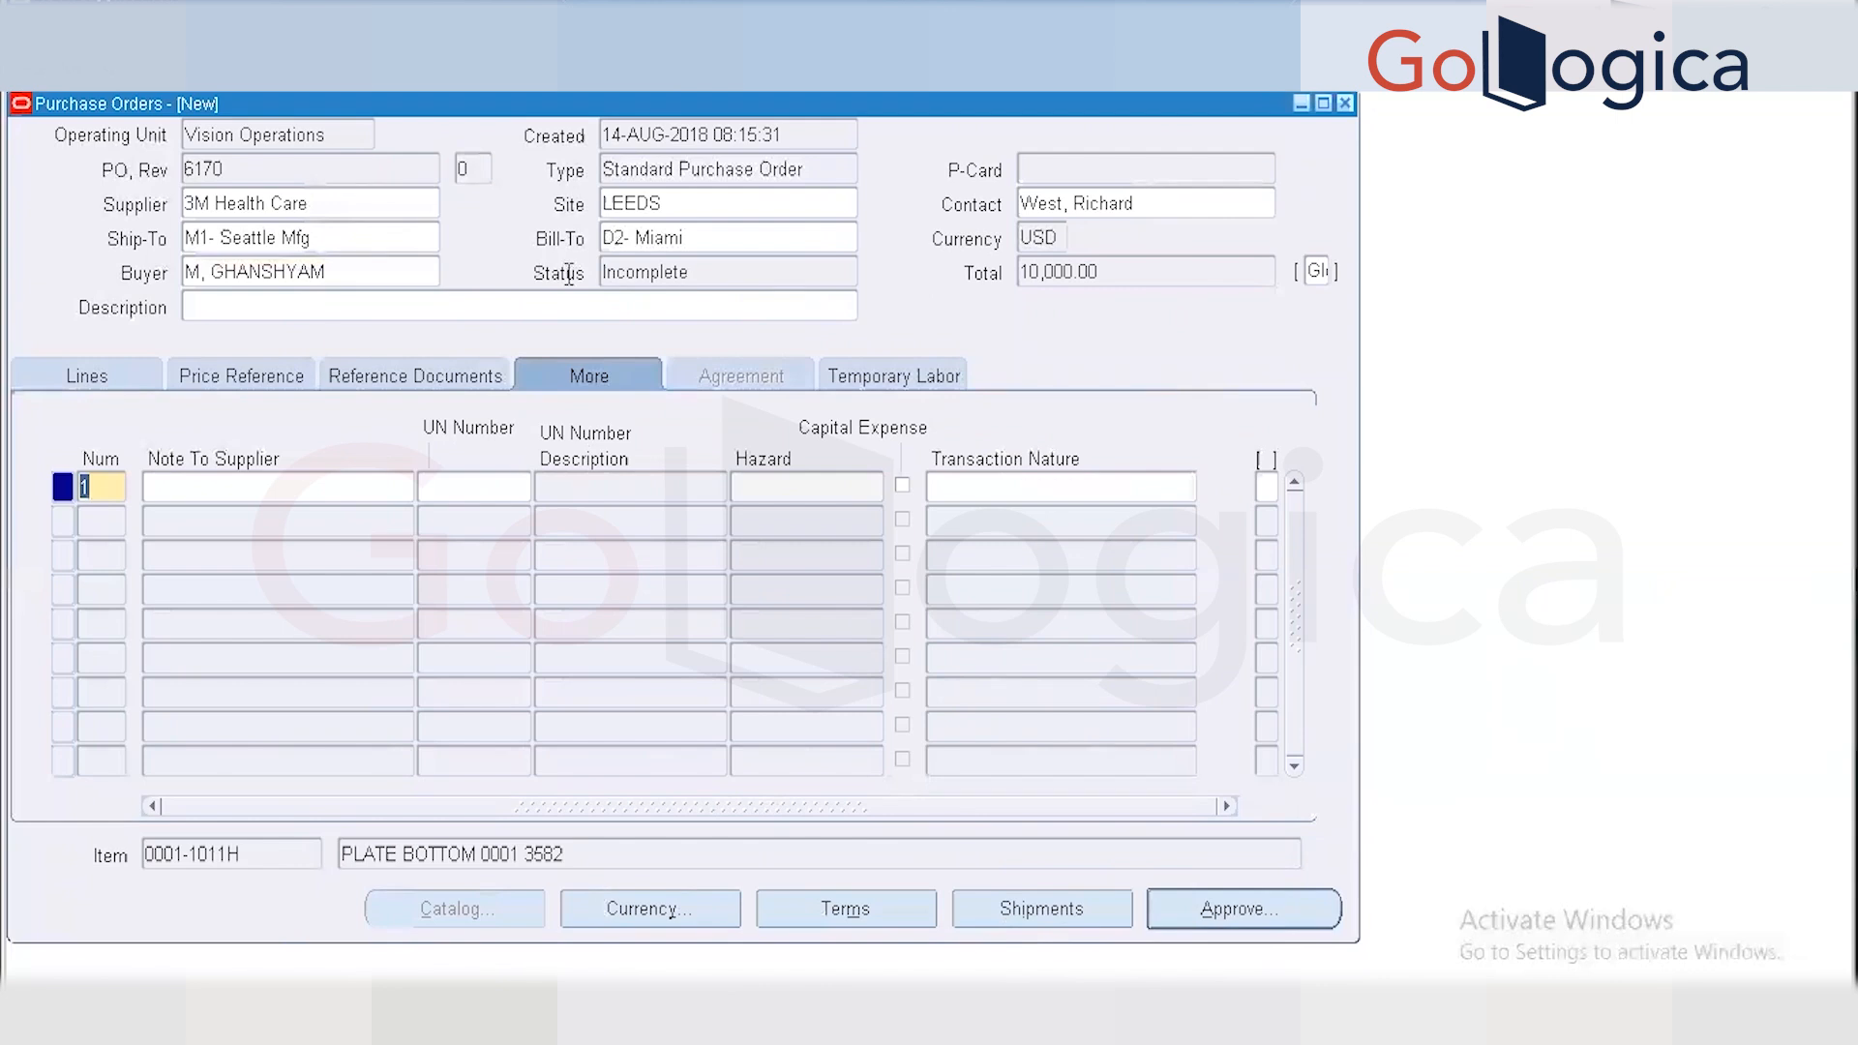
Attempt to approve PO 6170 and dismiss the incomplete-schedules error for line 1.
left_click(1230, 909)
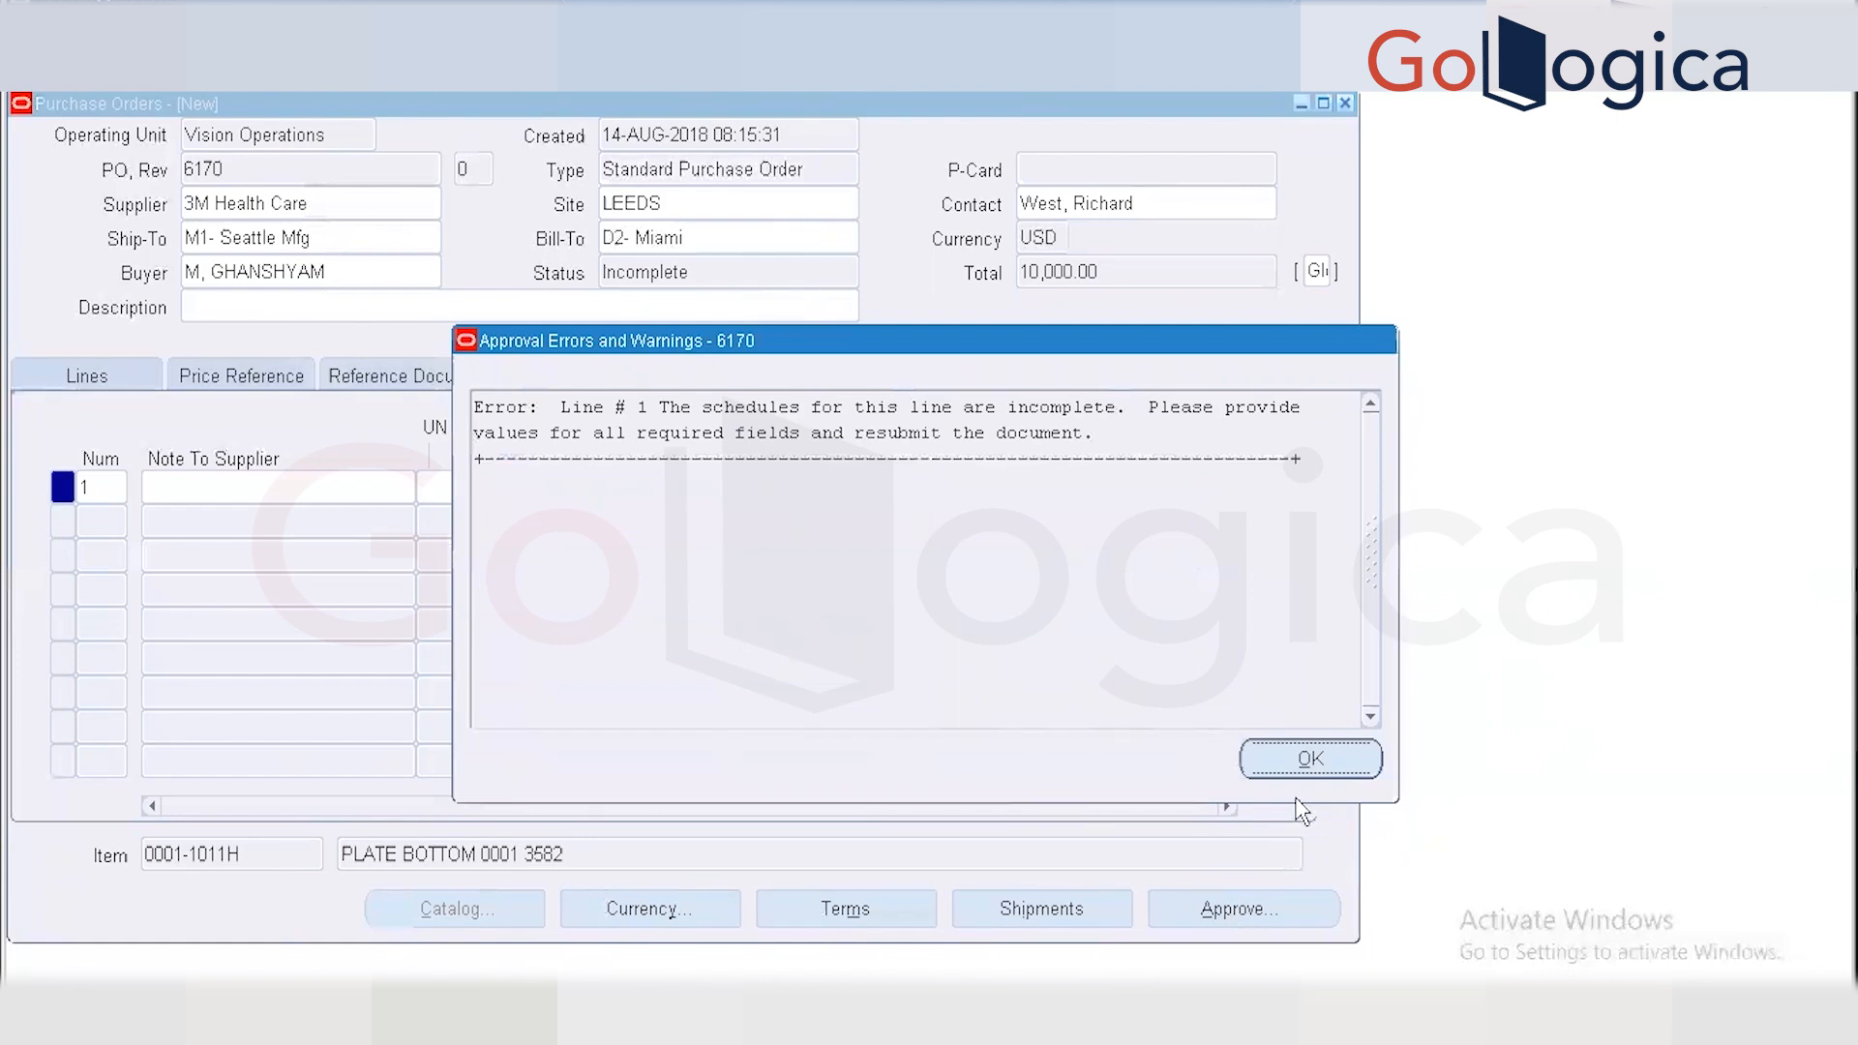
left_click(1312, 756)
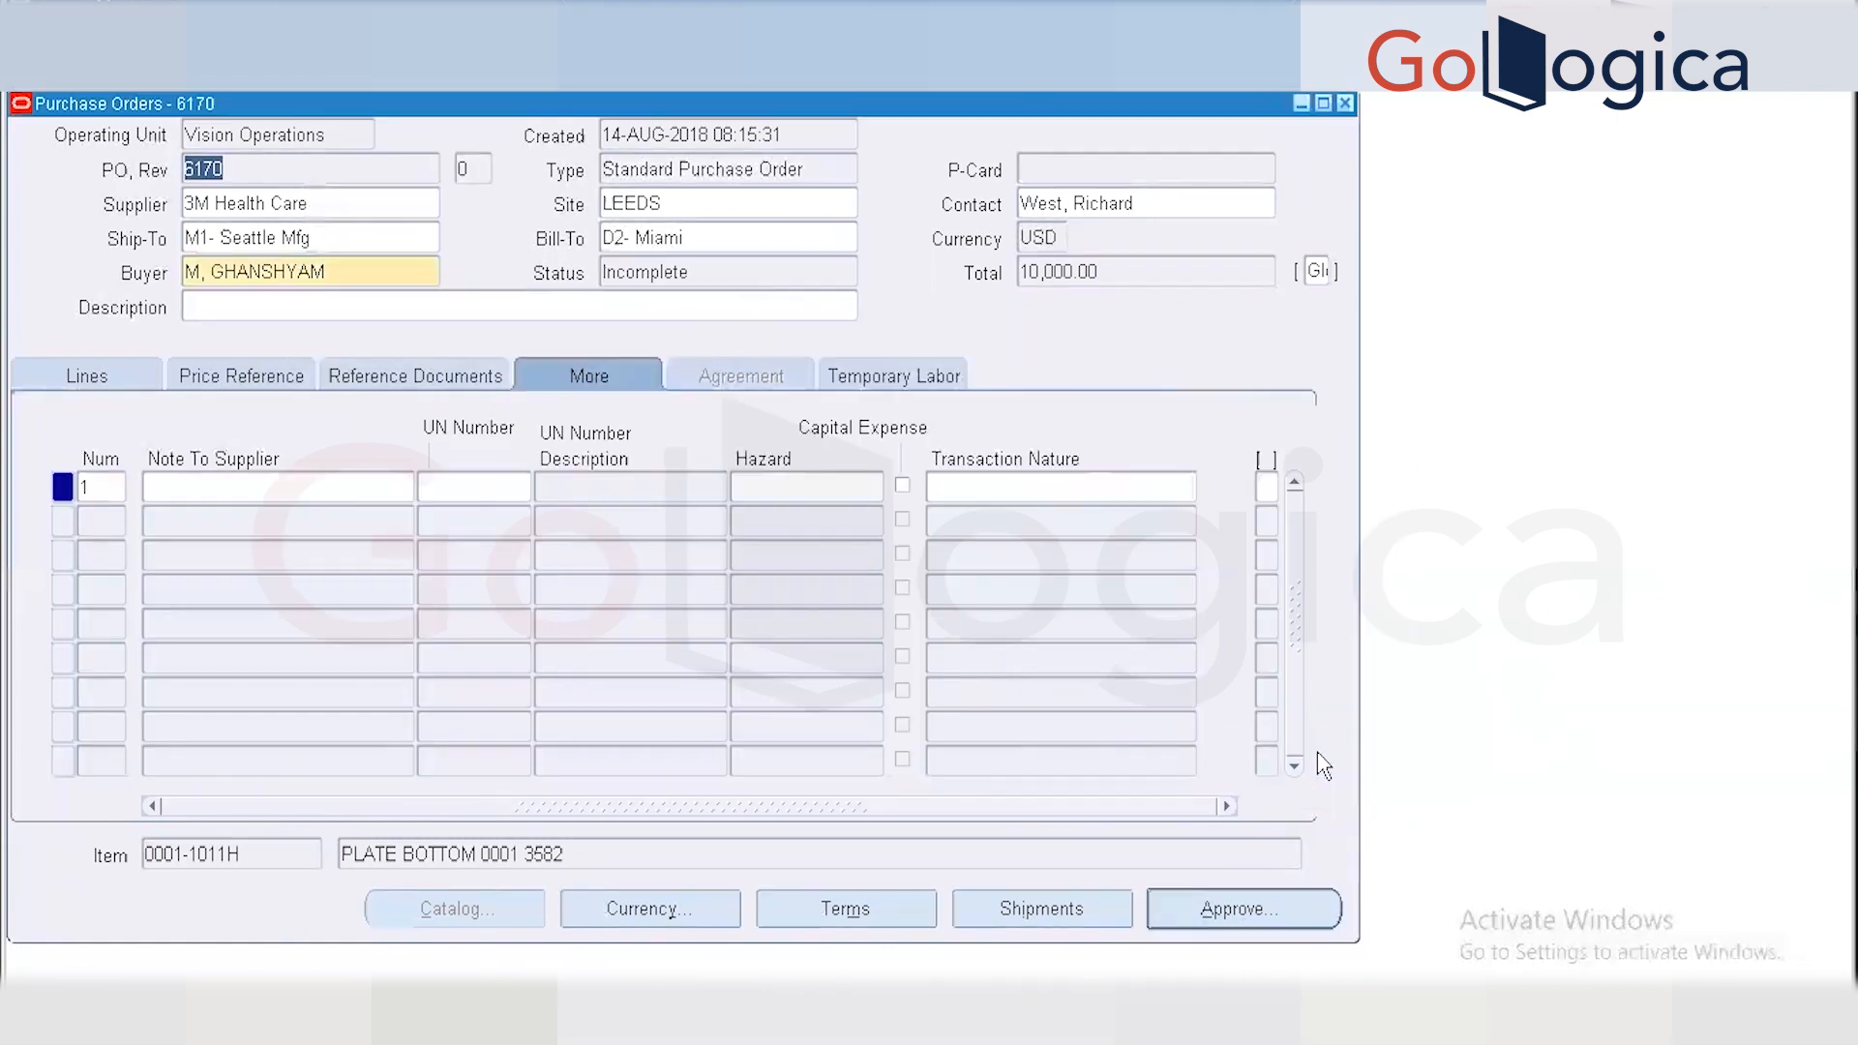
Set shipment 1's Ship-To to Vision Health System, then show its distributions.
left_click(1063, 912)
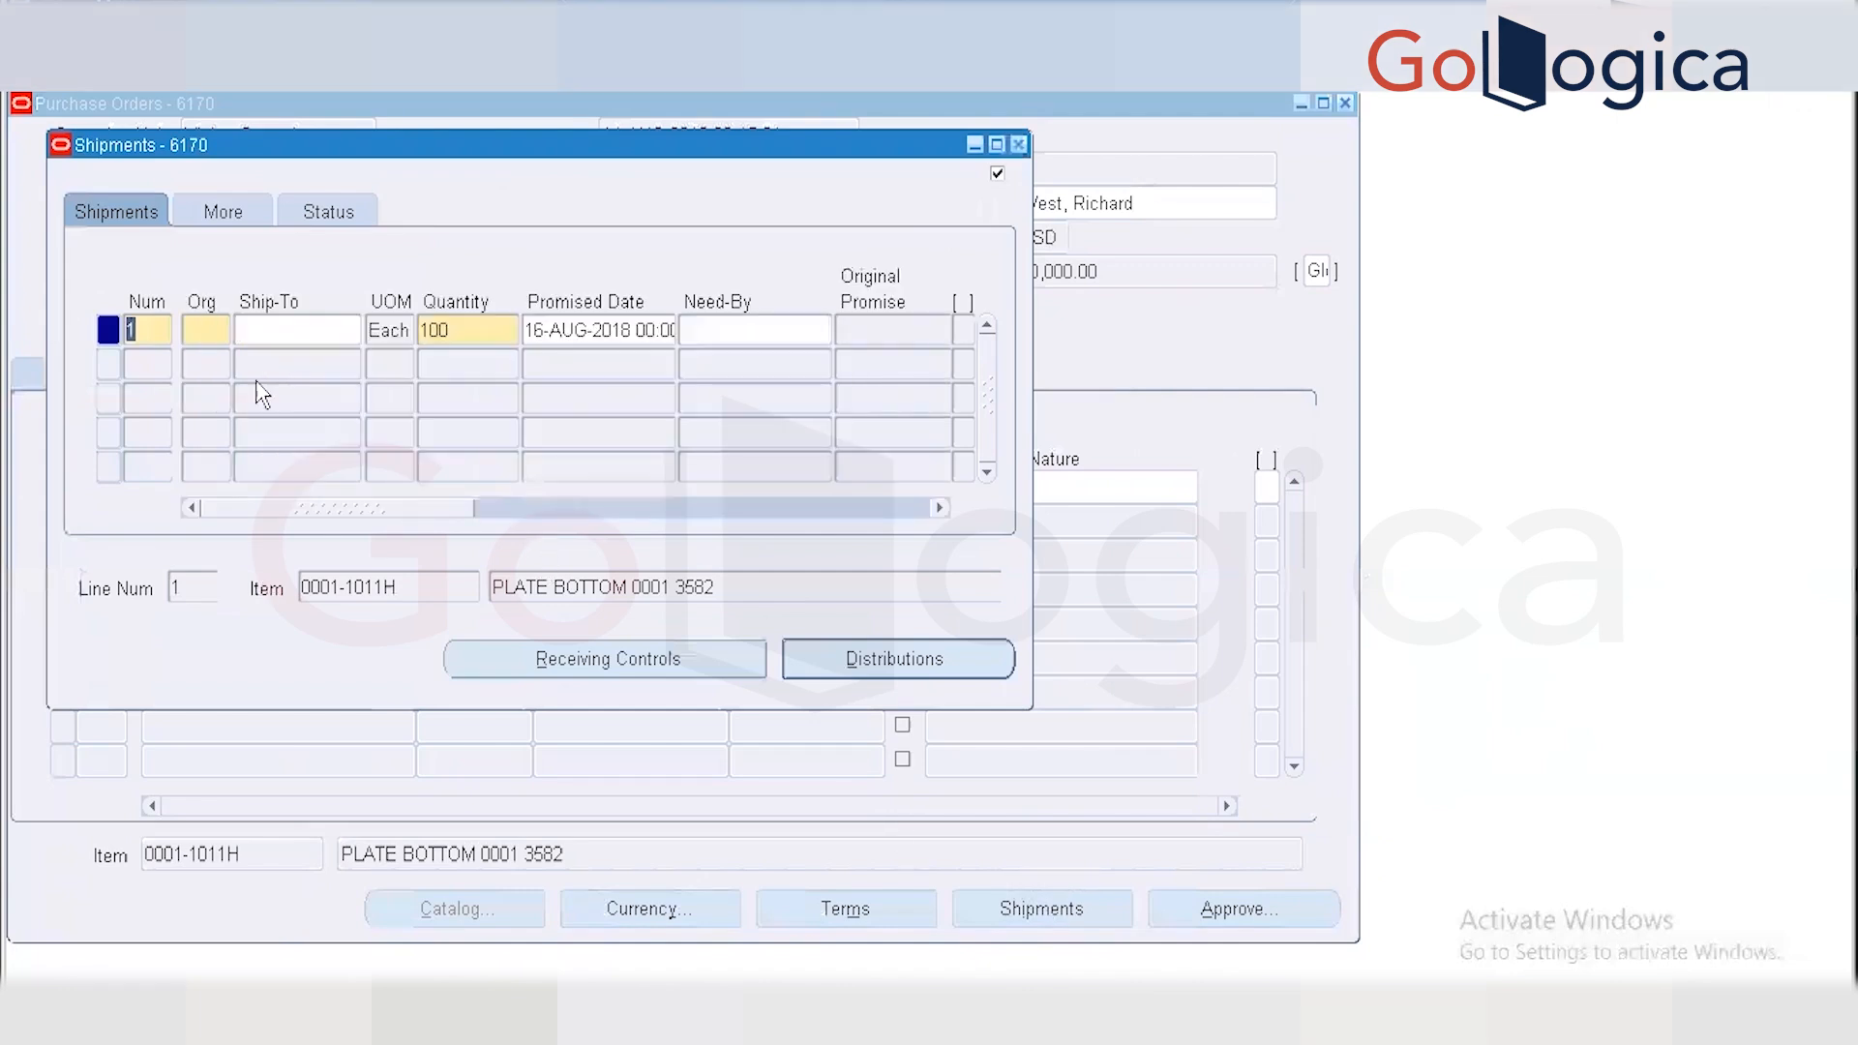
left_click(244, 333)
left_click(239, 336)
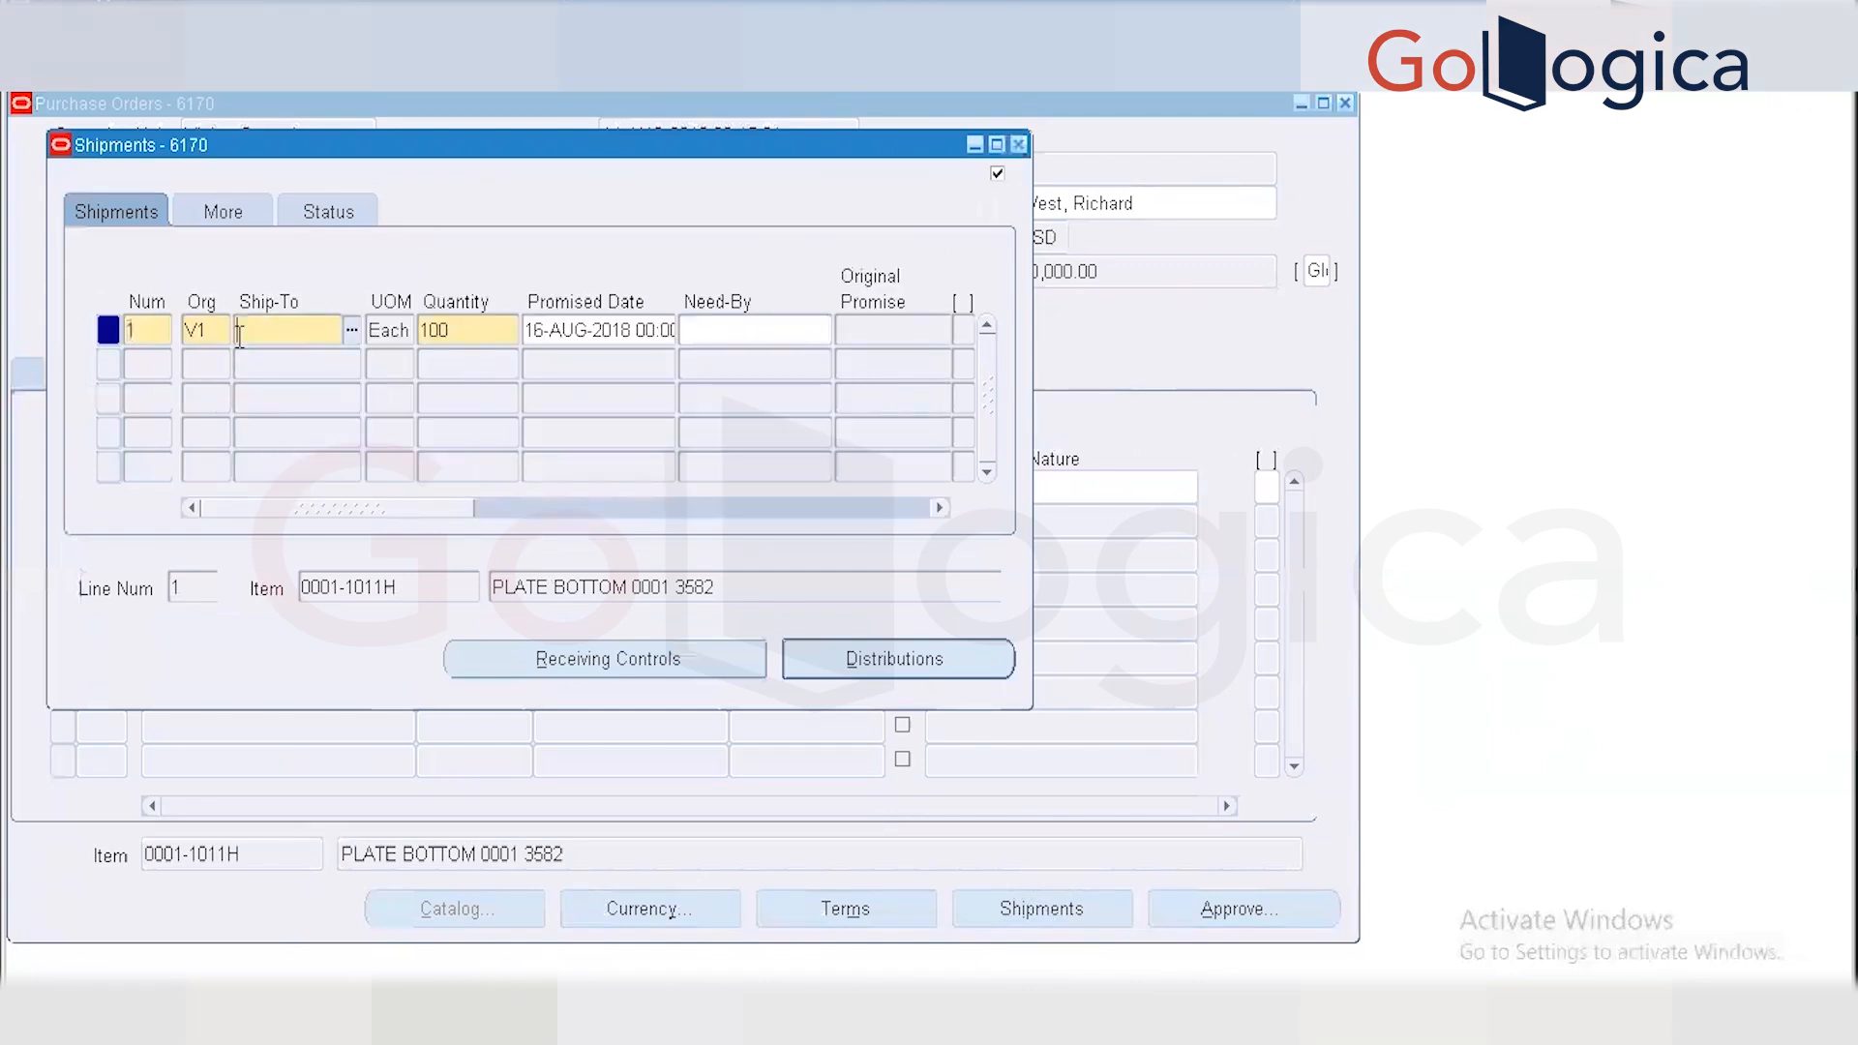
left_click(352, 331)
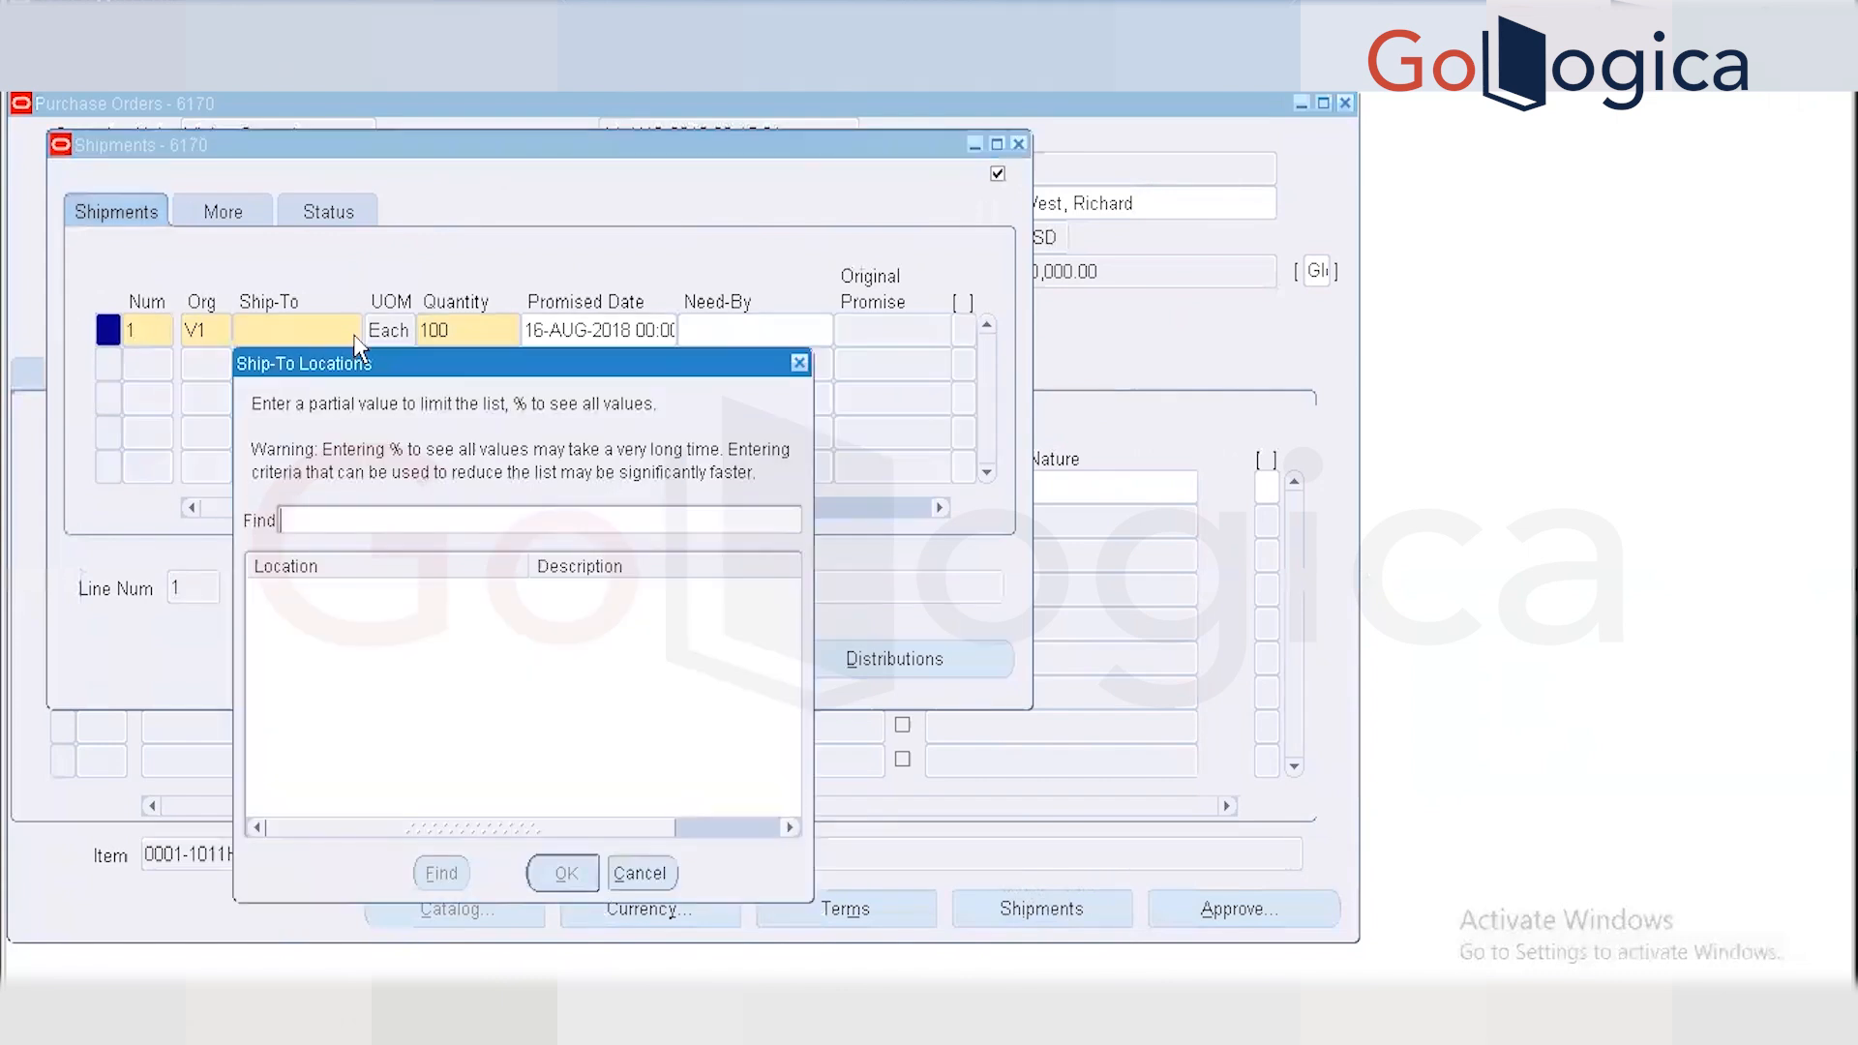
type("Vision")
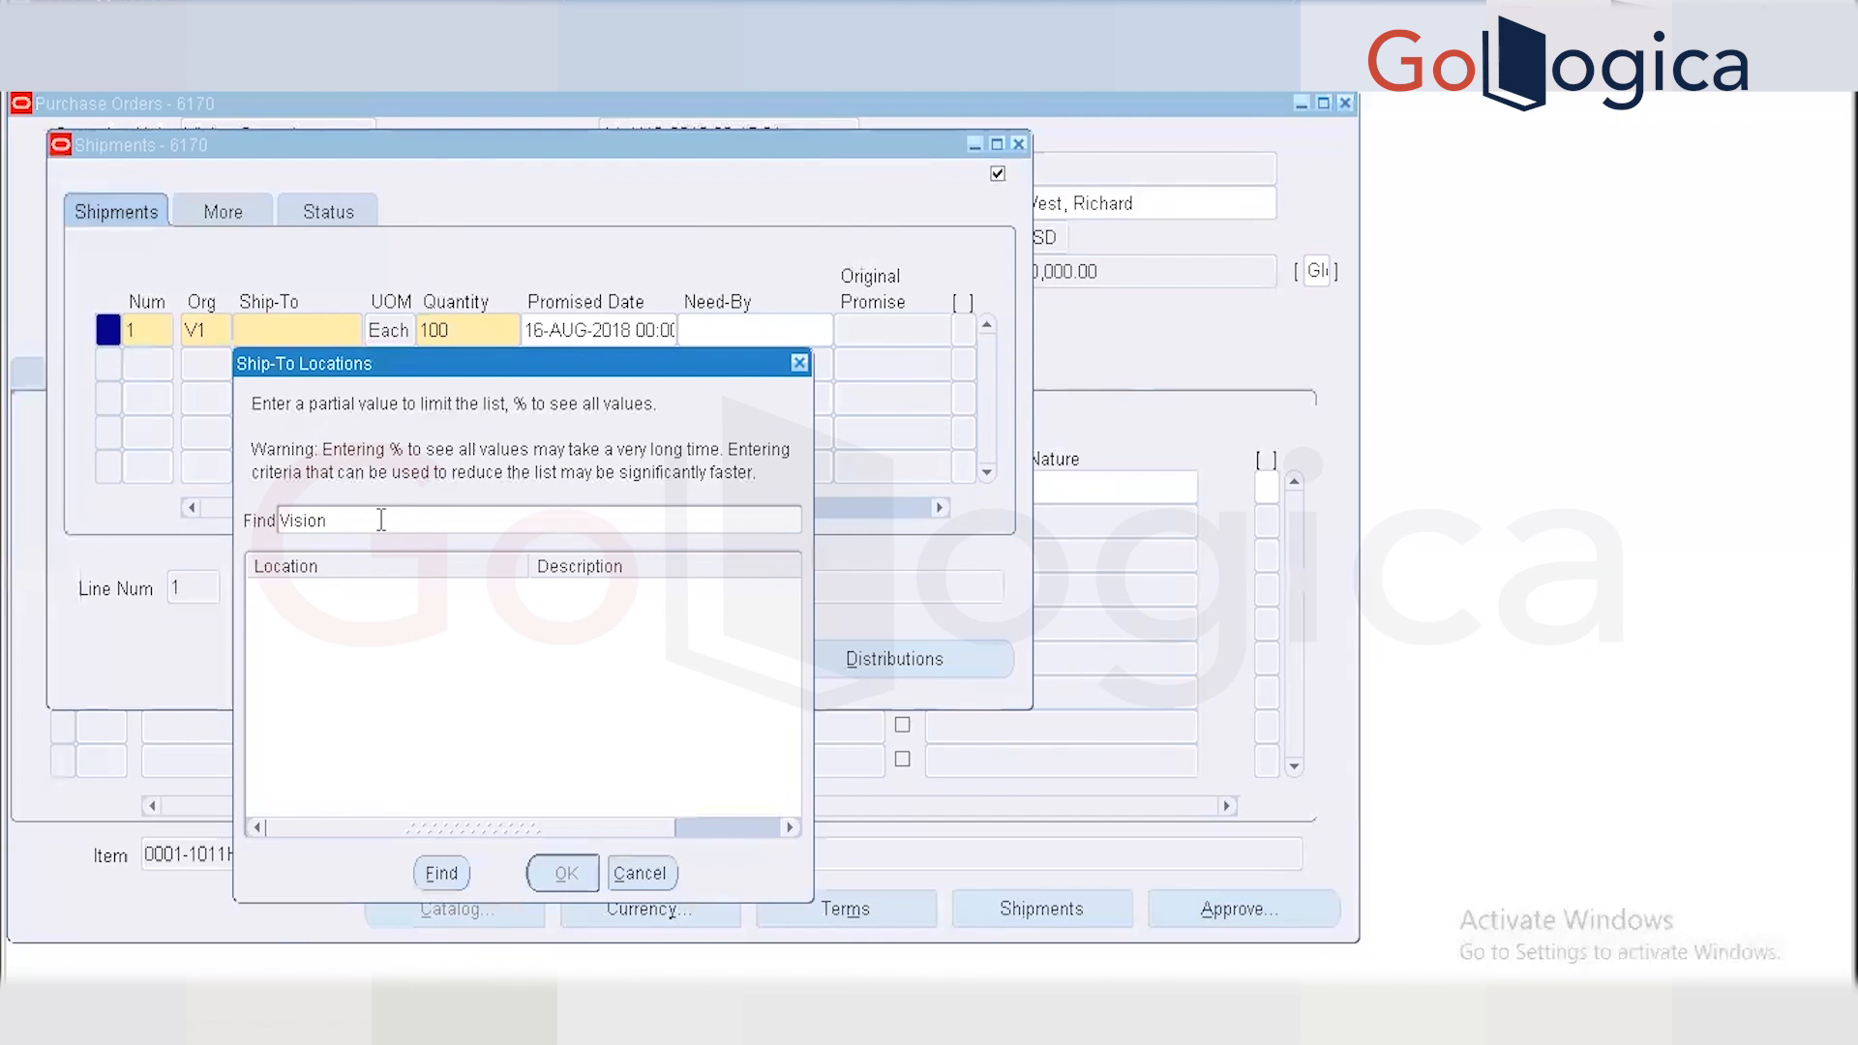
type(" %")
key("Return")
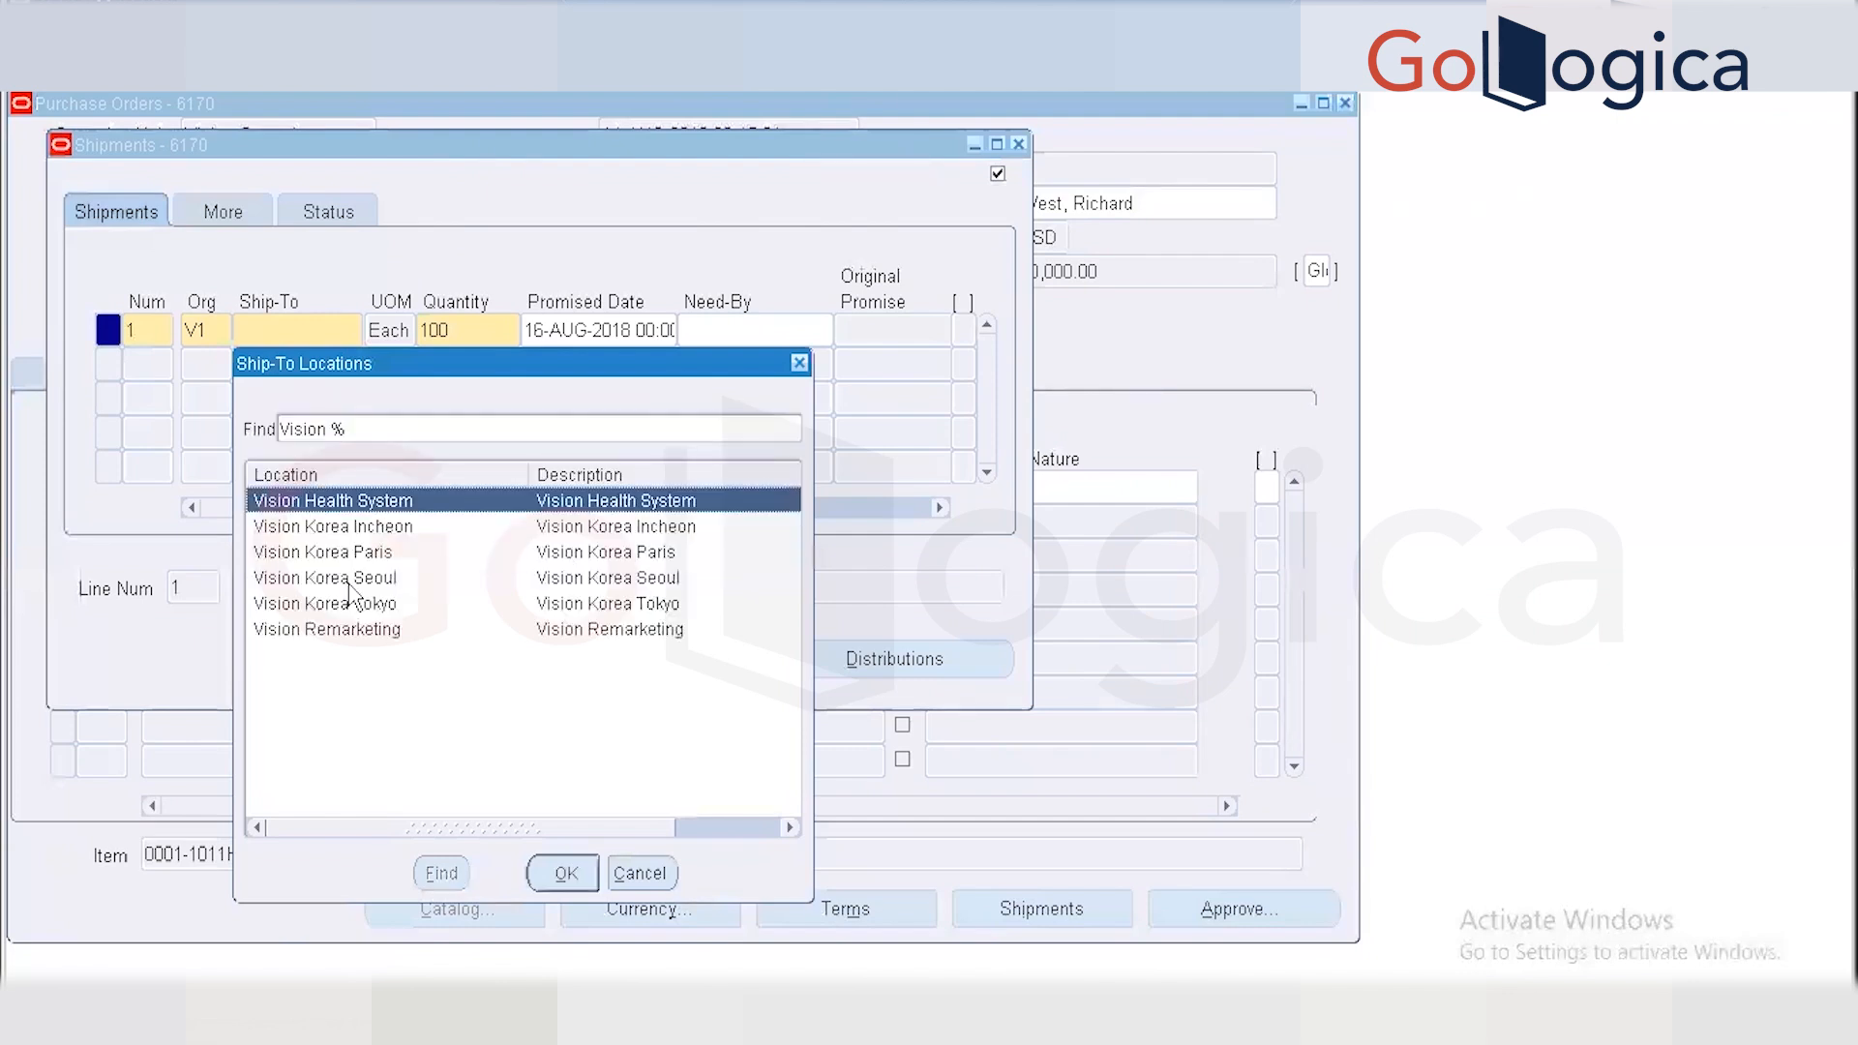
left_click(561, 874)
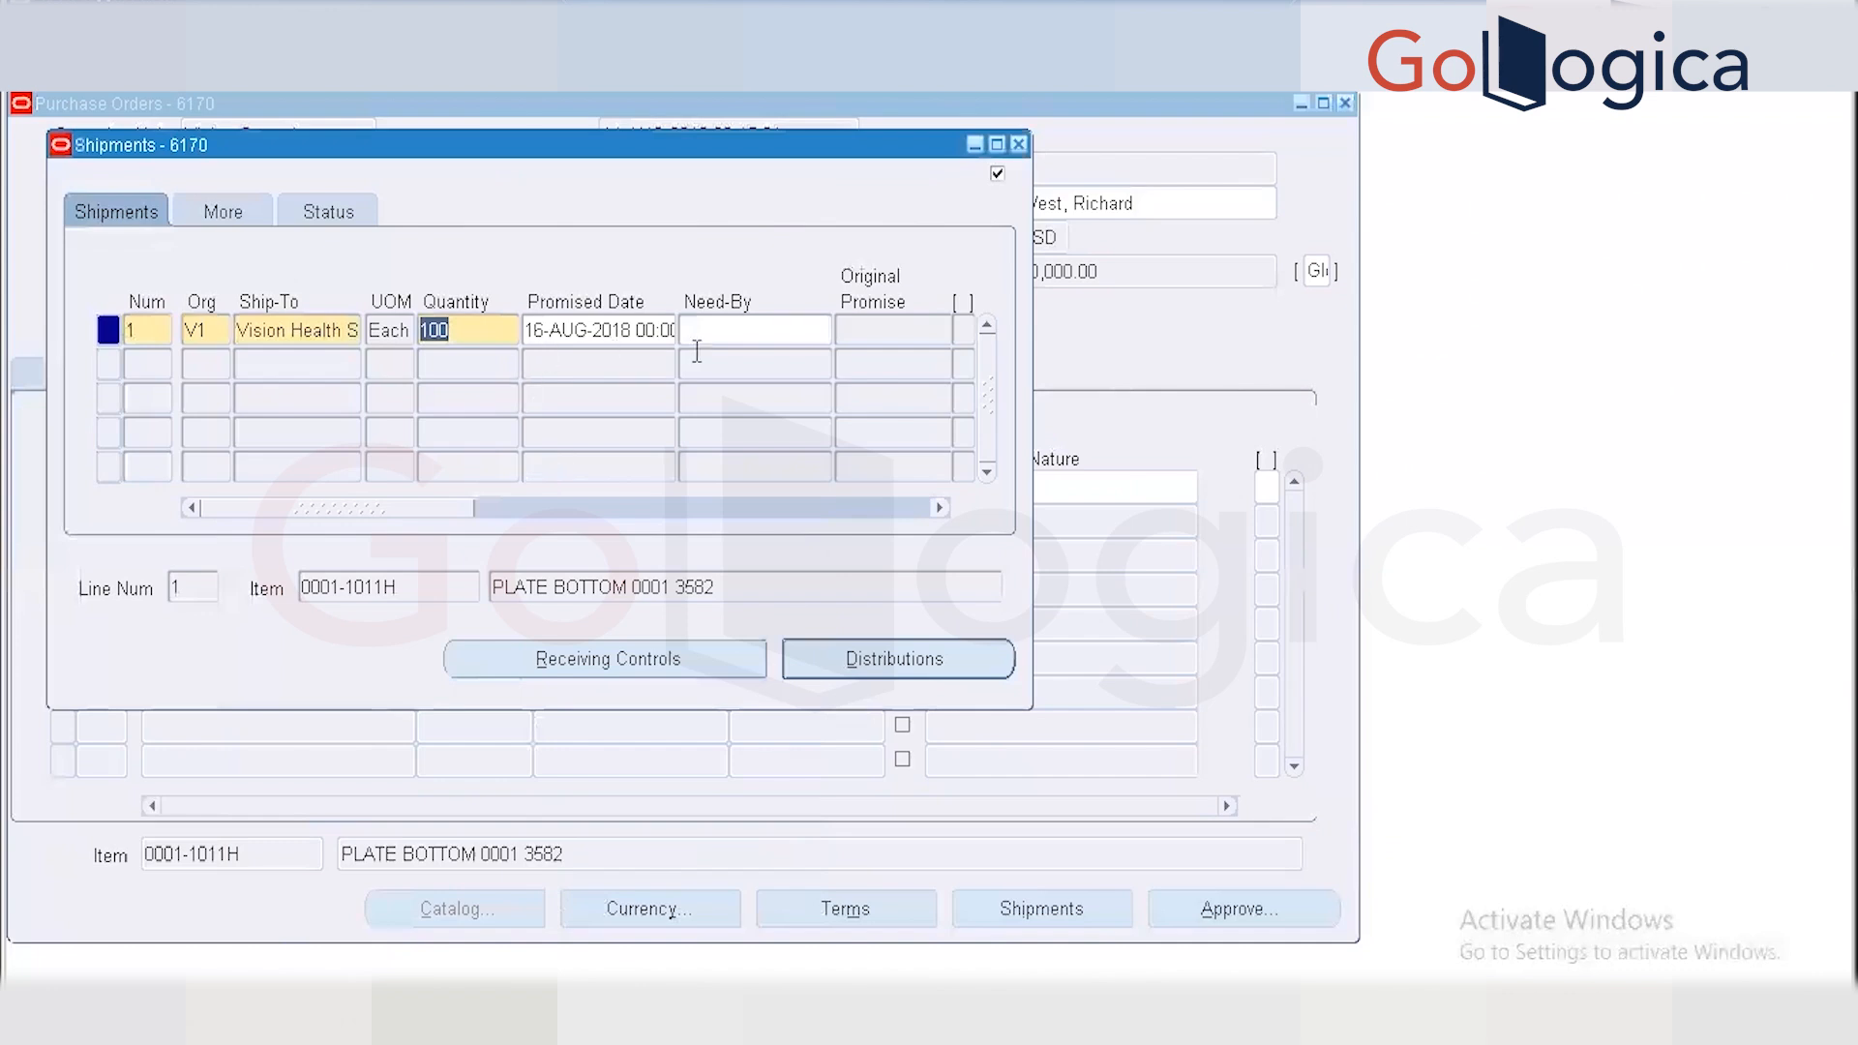
left_click(839, 660)
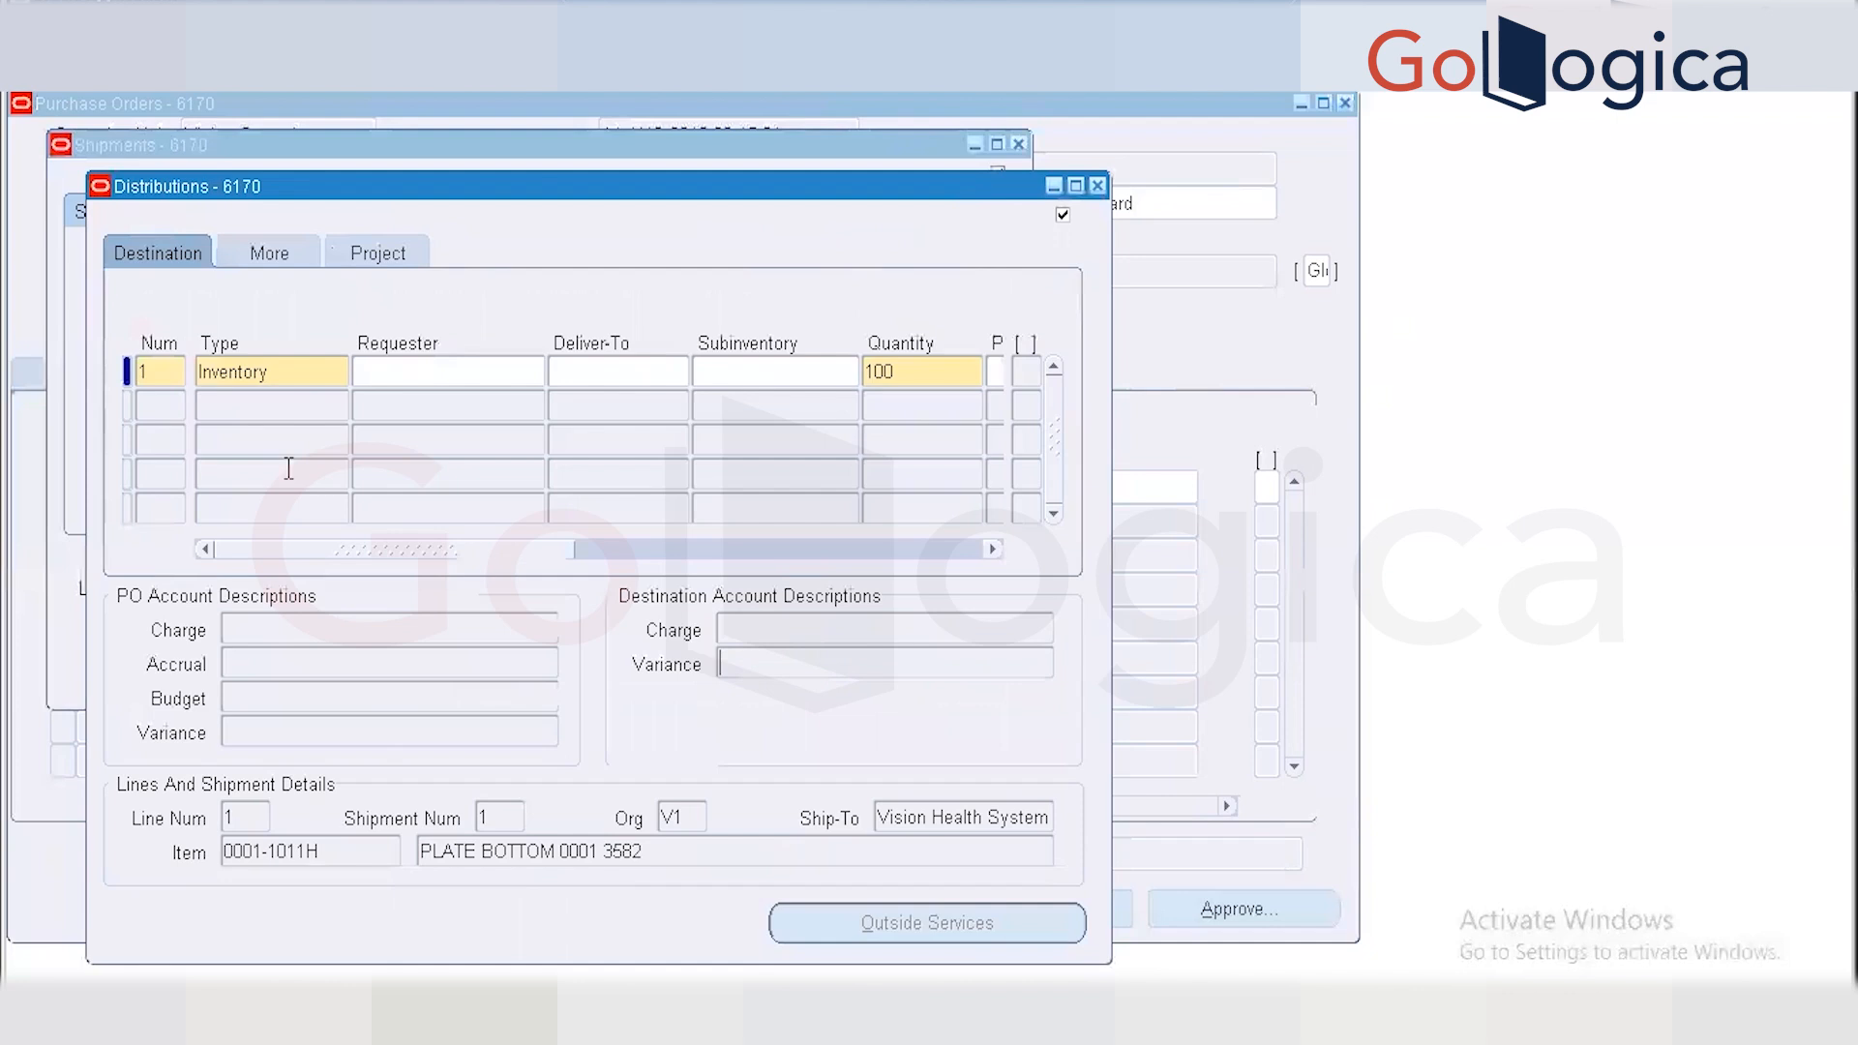
Complete distribution 1 for quantity 100 so its accounts populate, then close Distributions and Shipments.
left_click(423, 369)
key("Tab")
key("Tab")
key("Tab")
key("Tab")
key("Tab")
key("Tab")
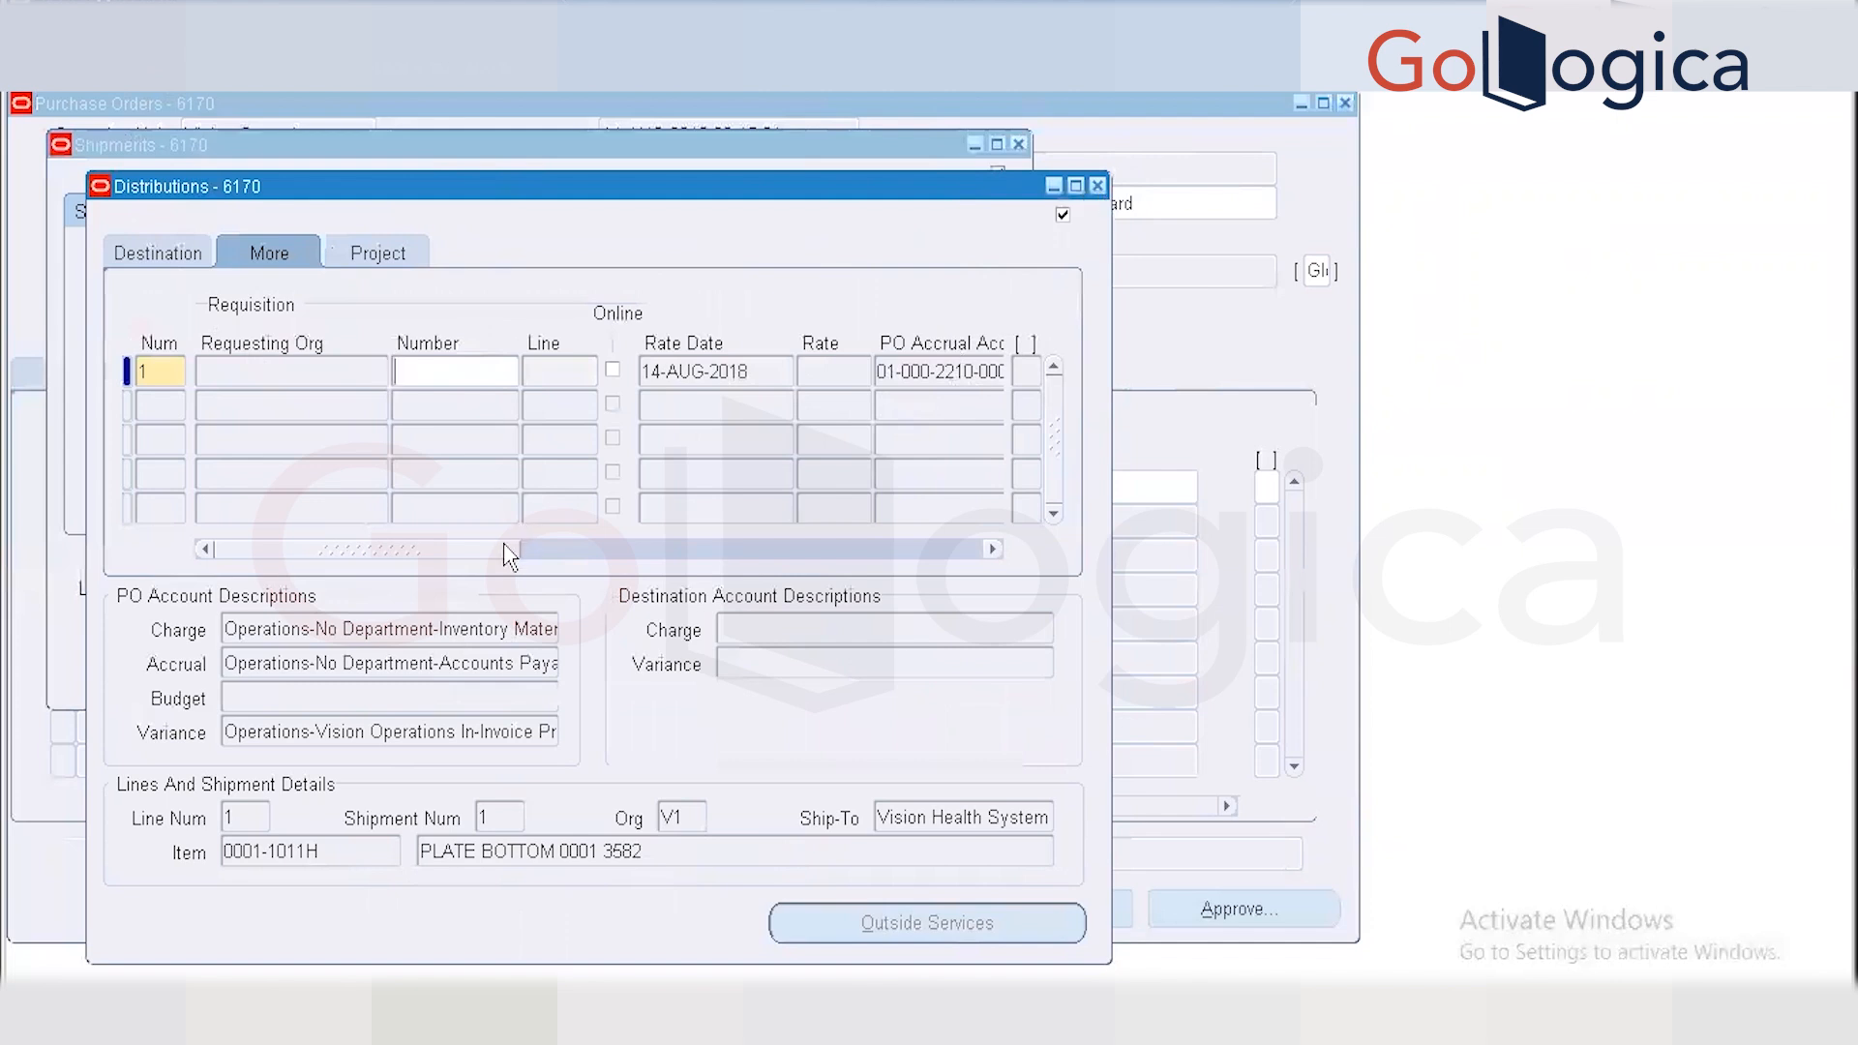
left_click_drag(507, 550, 1090, 572)
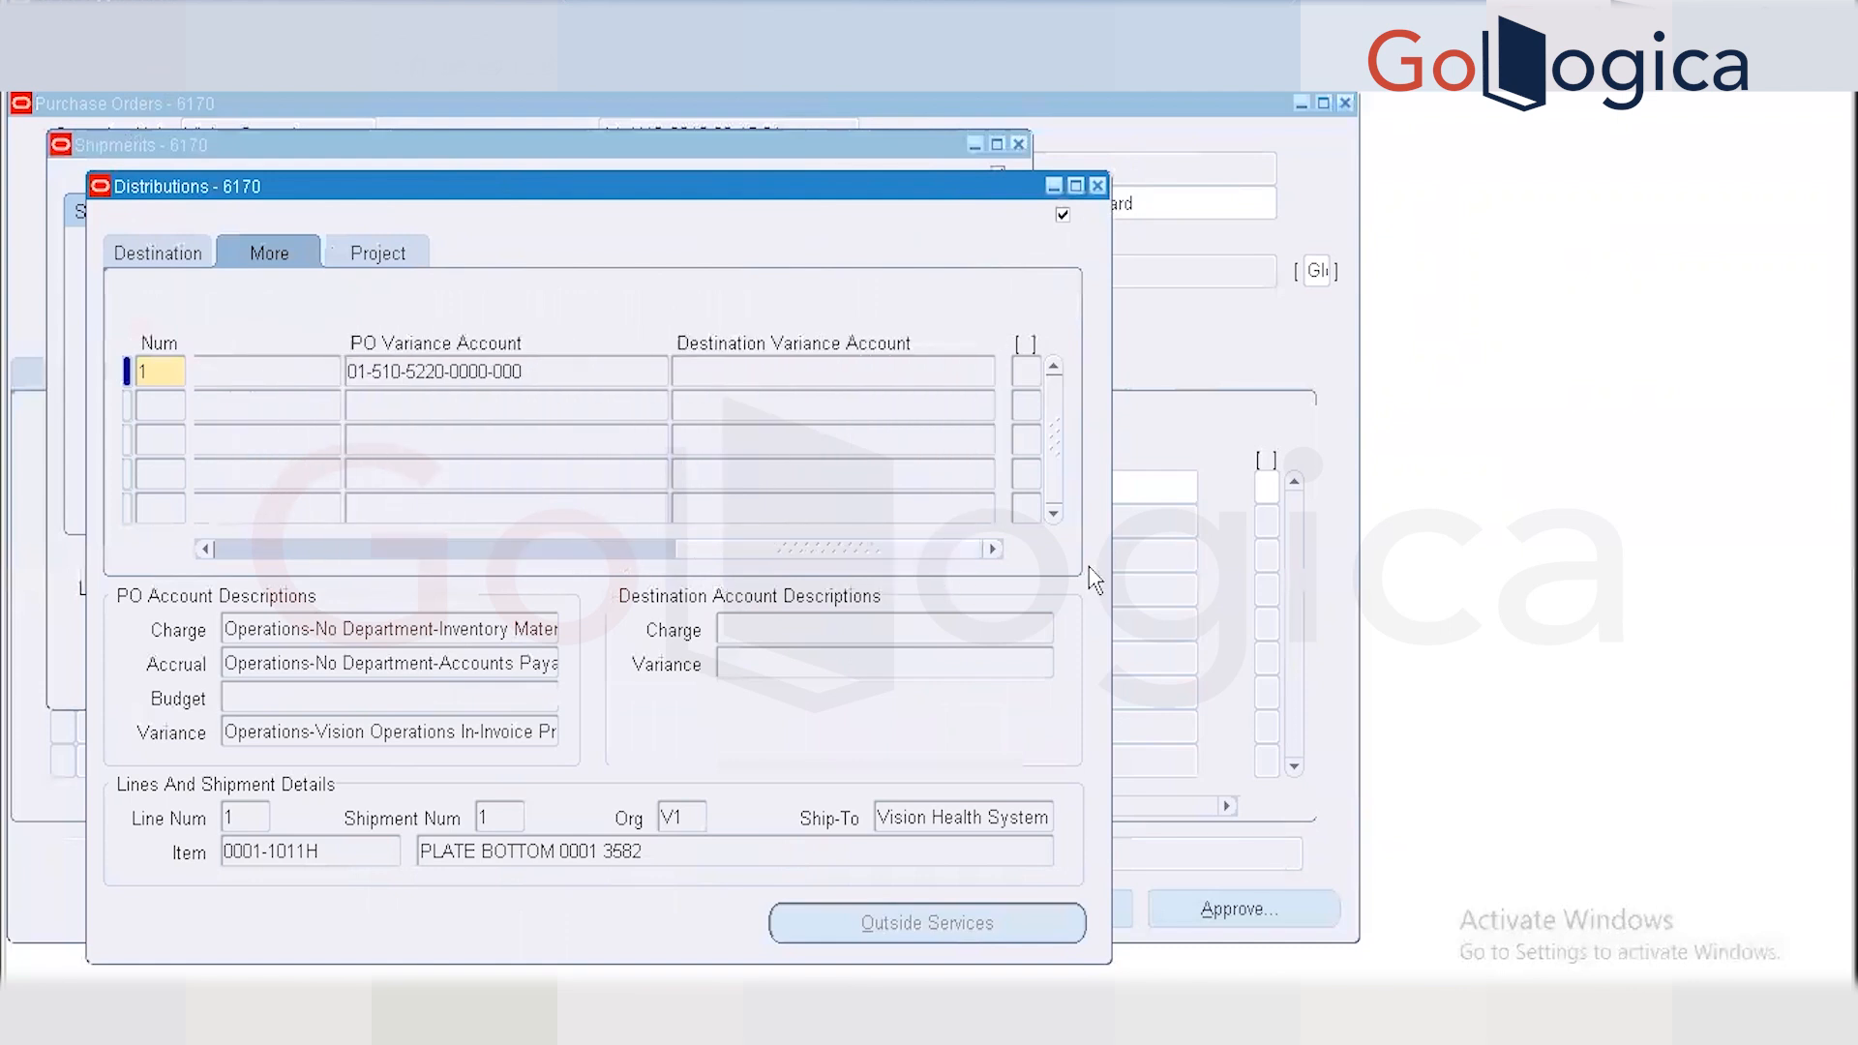
left_click(1097, 186)
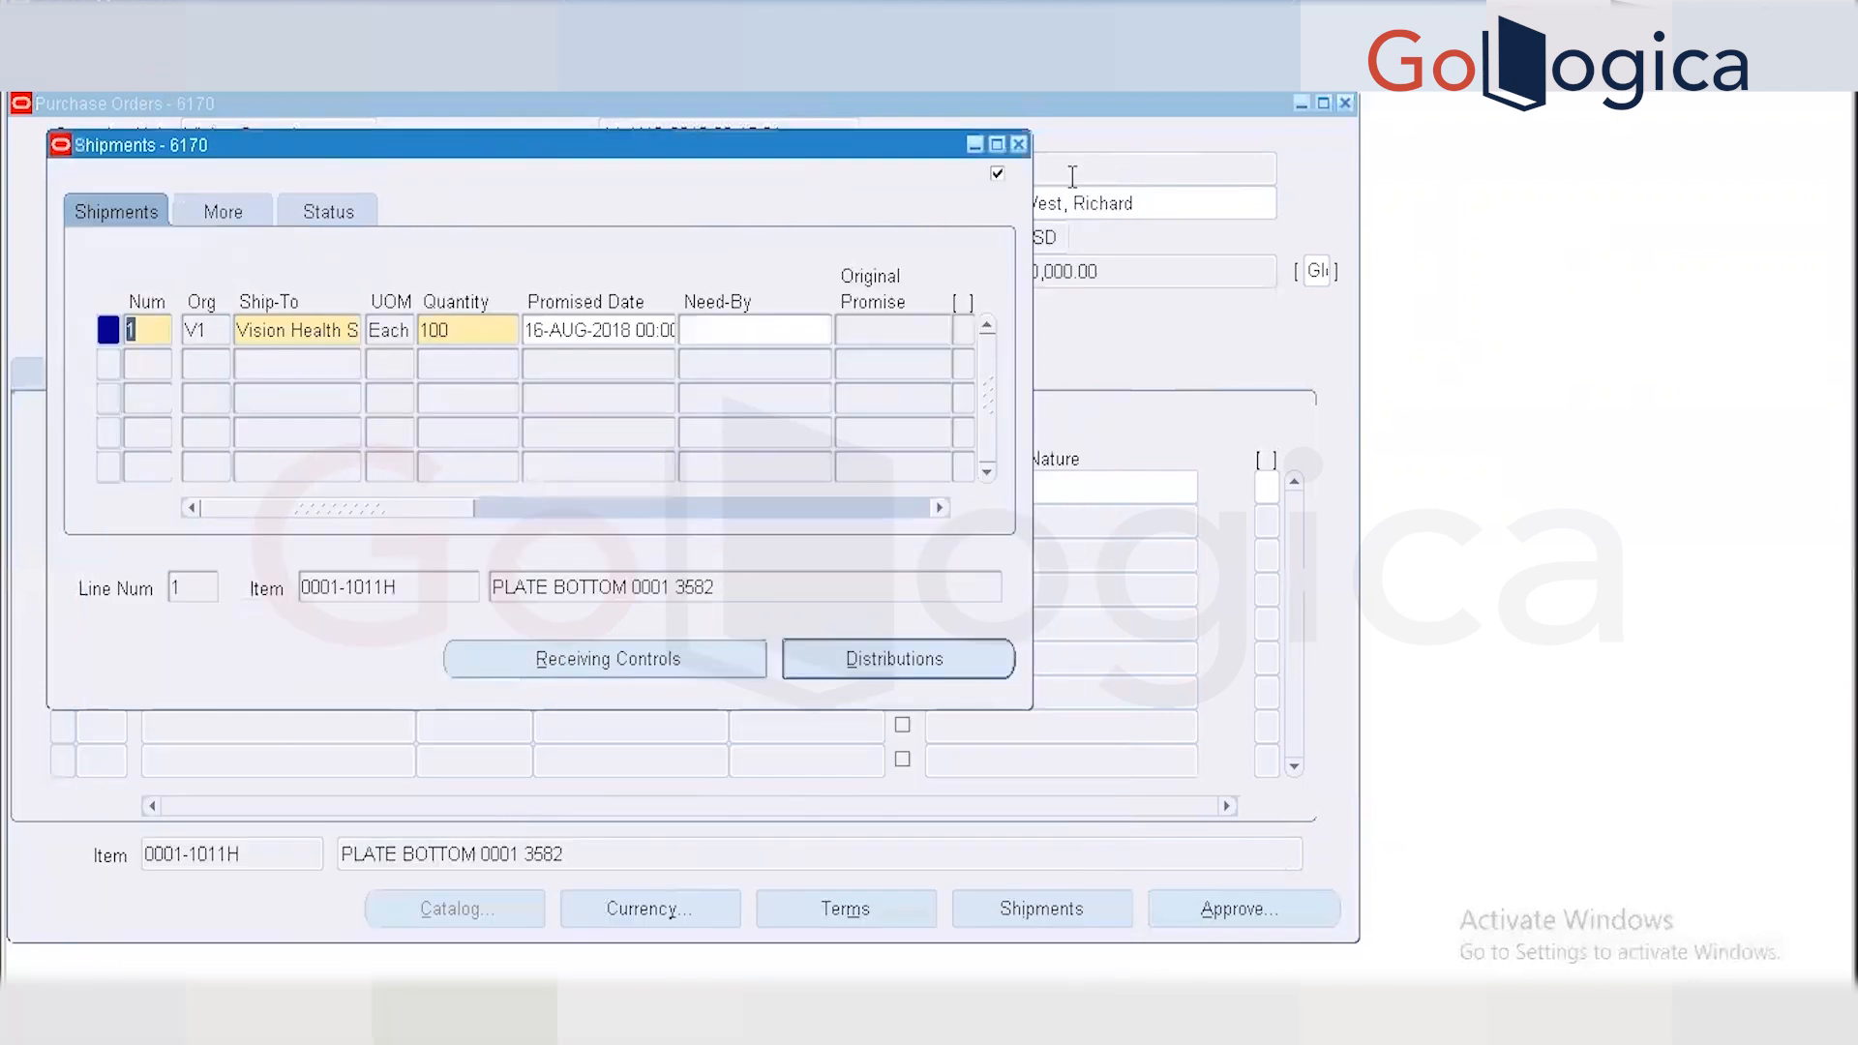
left_click(1018, 144)
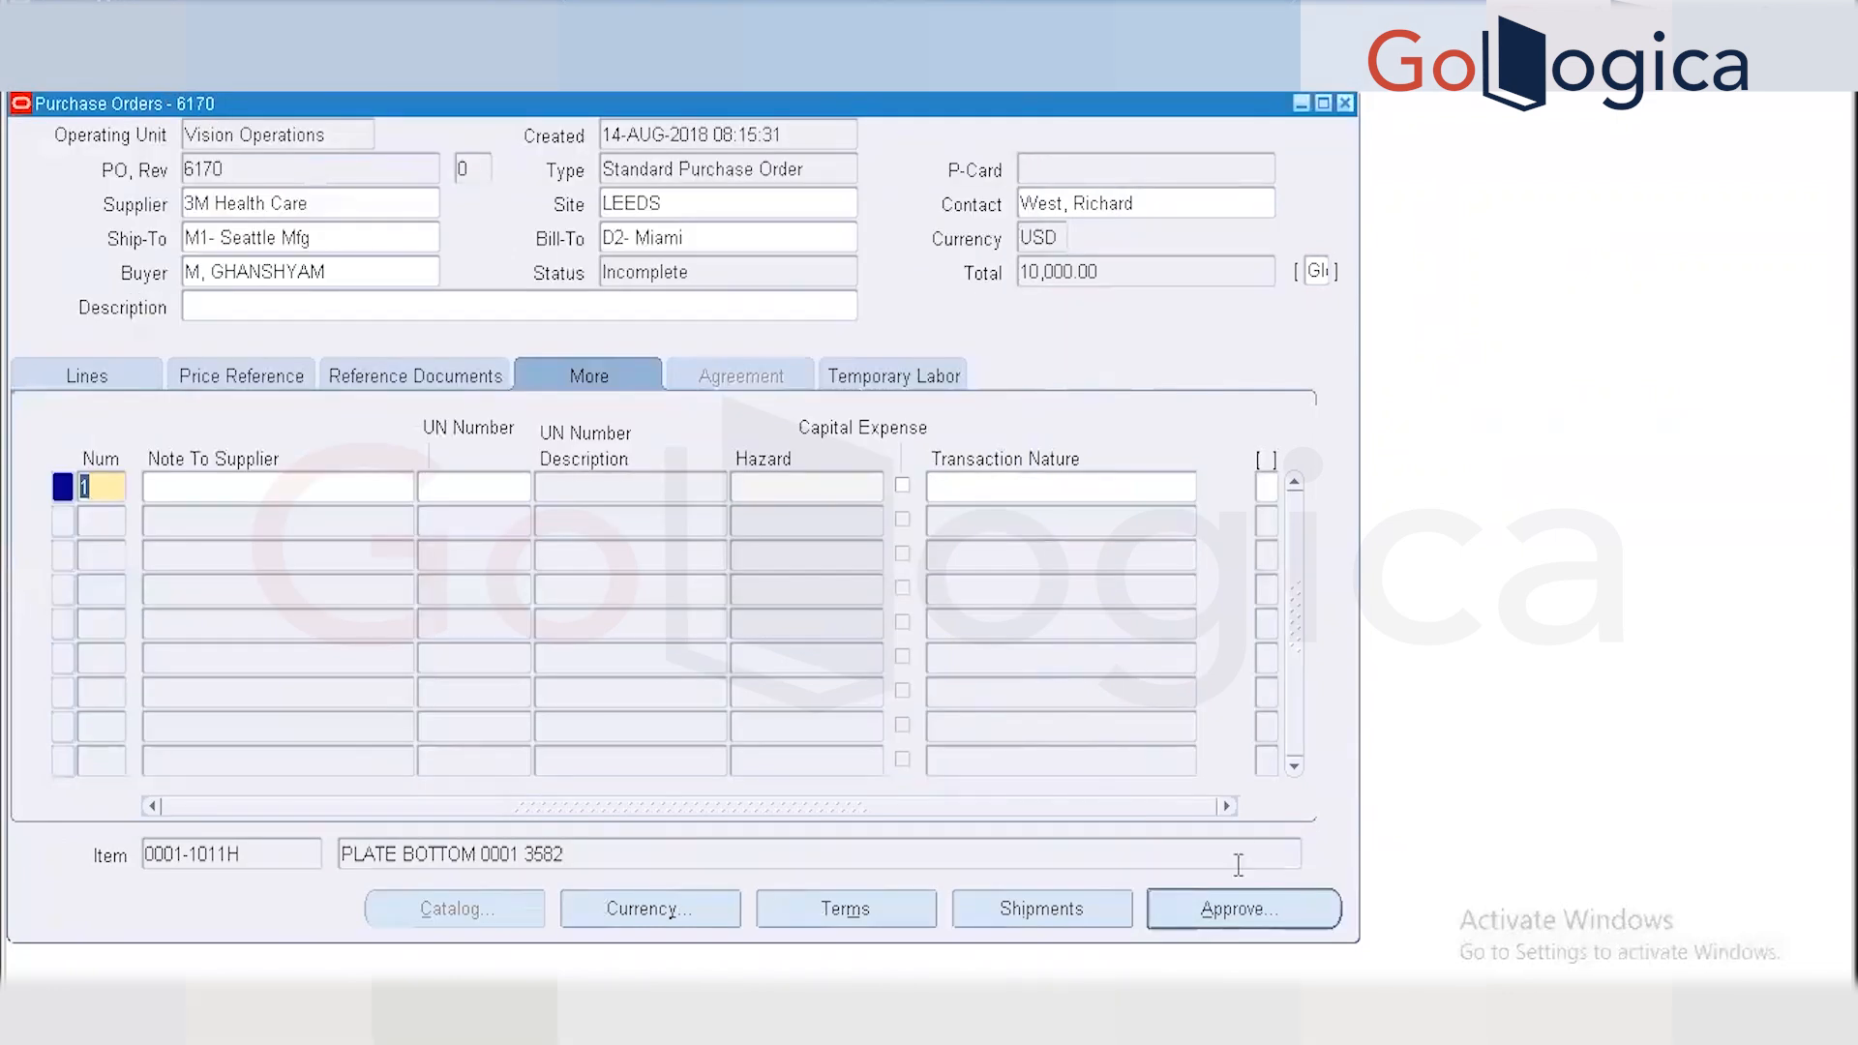
Submit PO 6170 for approval without forwarding, then switch over to Toad for Oracle.
left_click(1238, 913)
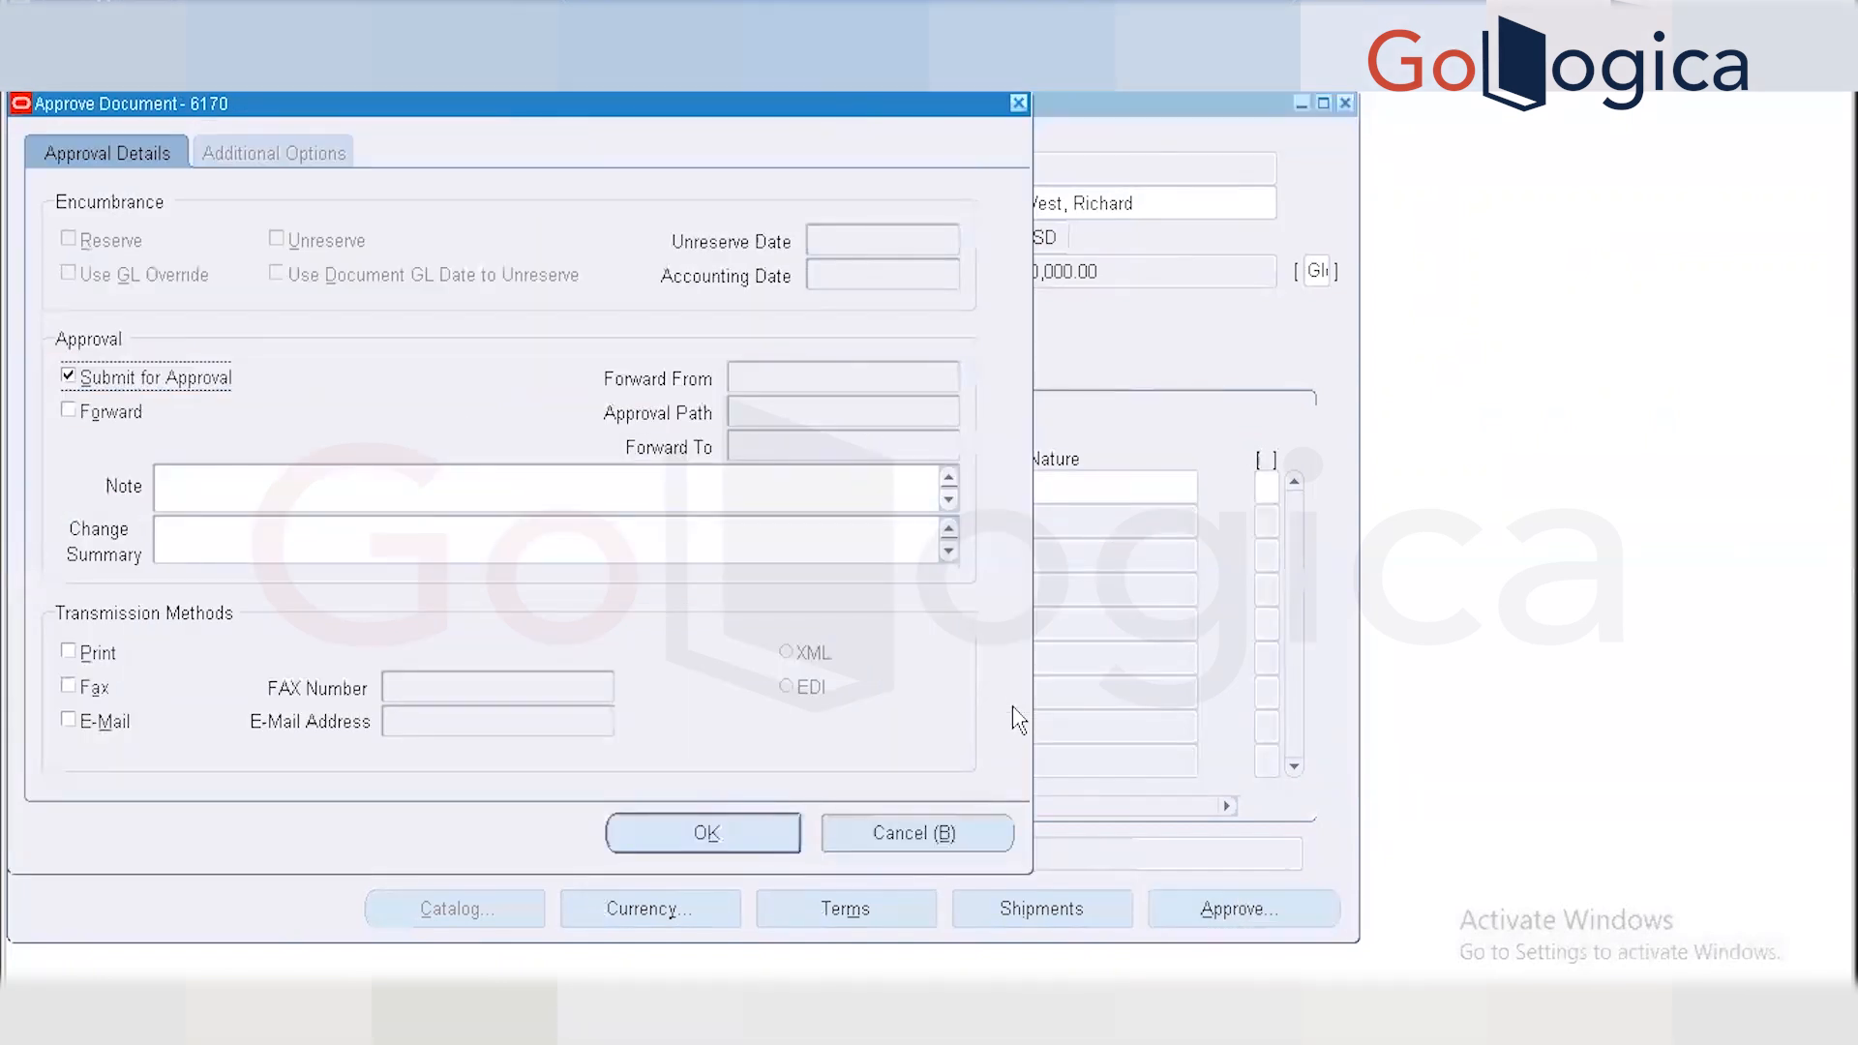
left_click(67, 410)
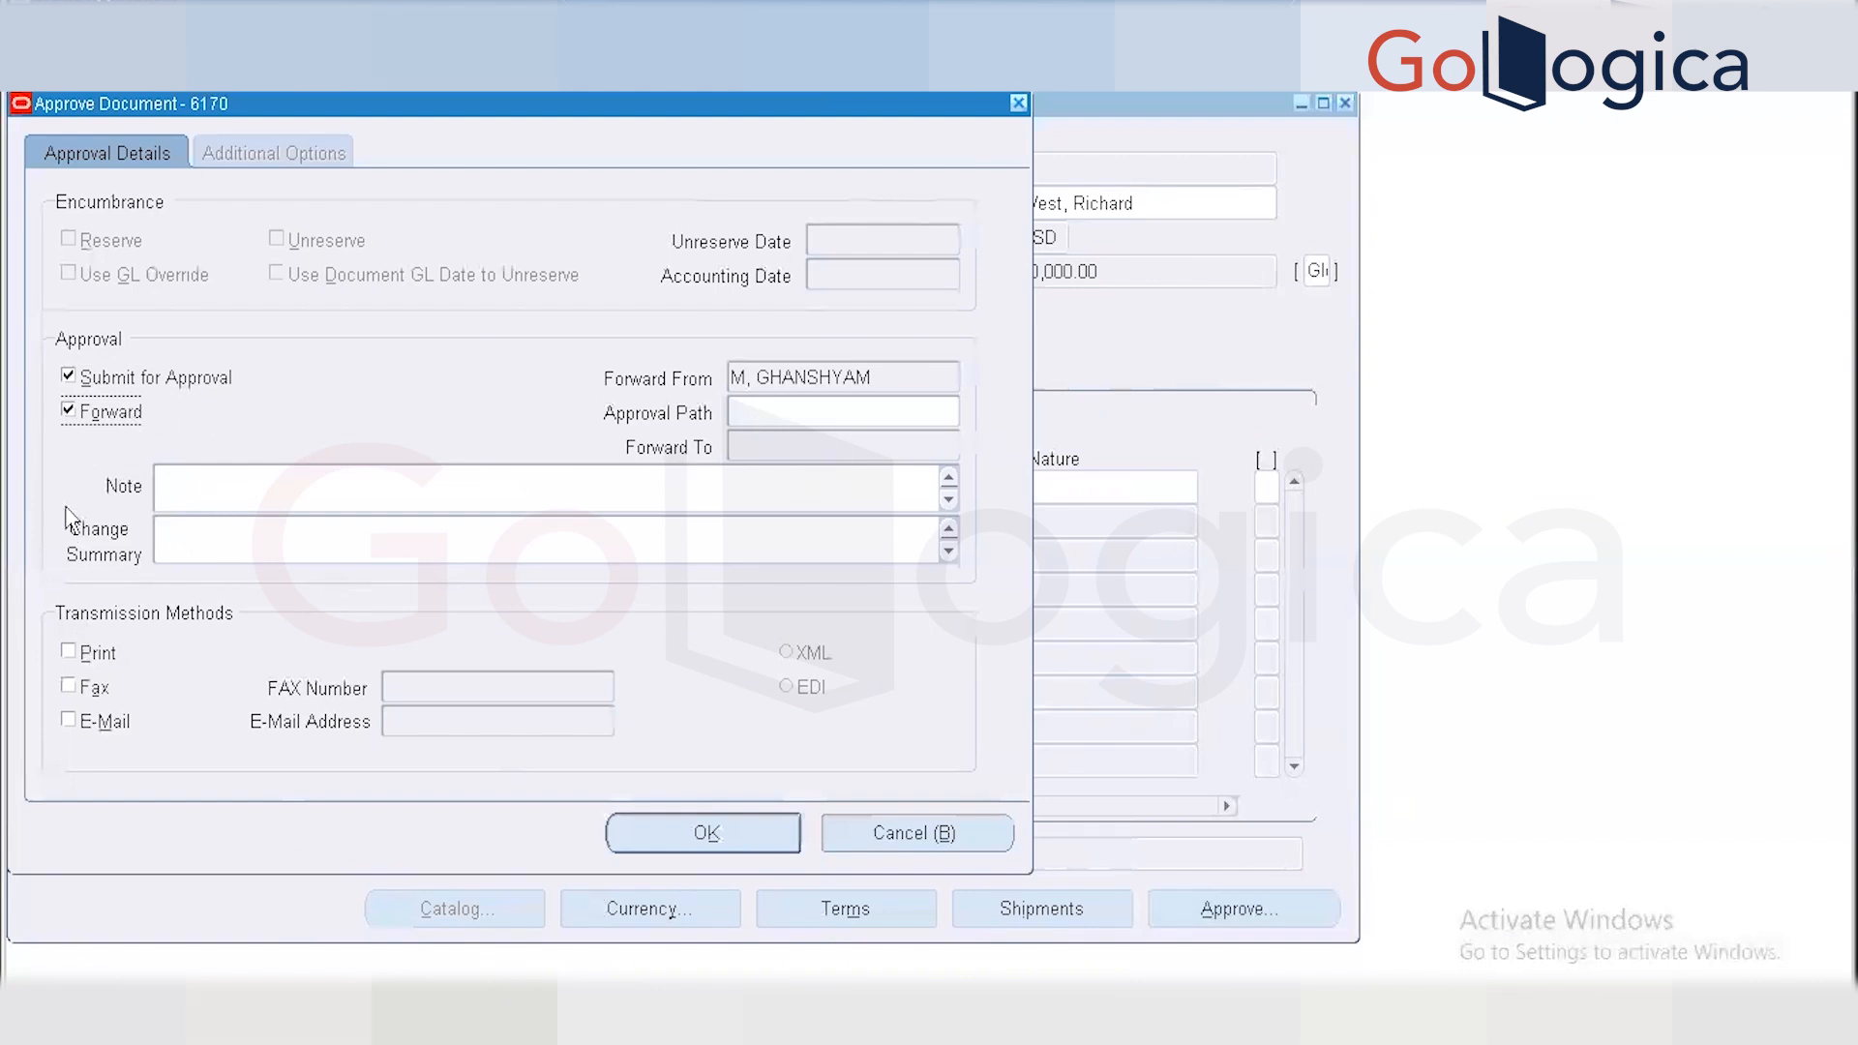
left_click(67, 412)
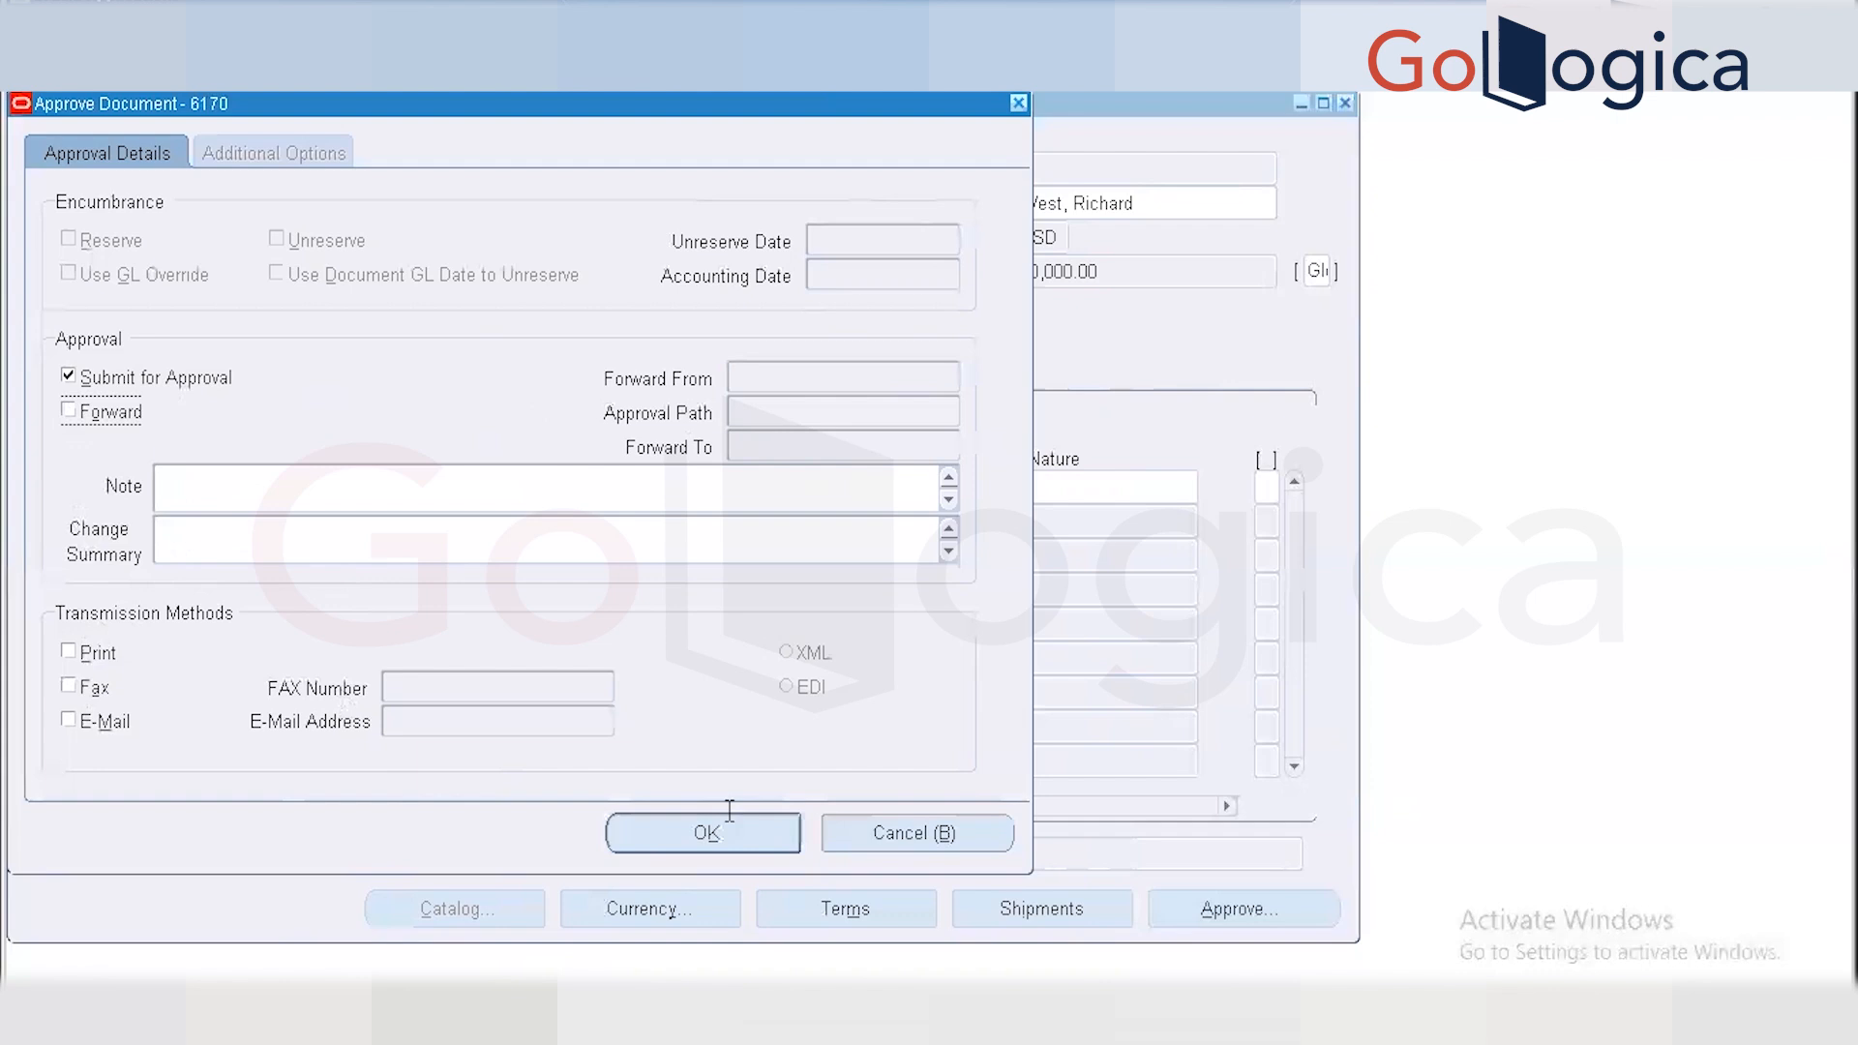
left_click(764, 835)
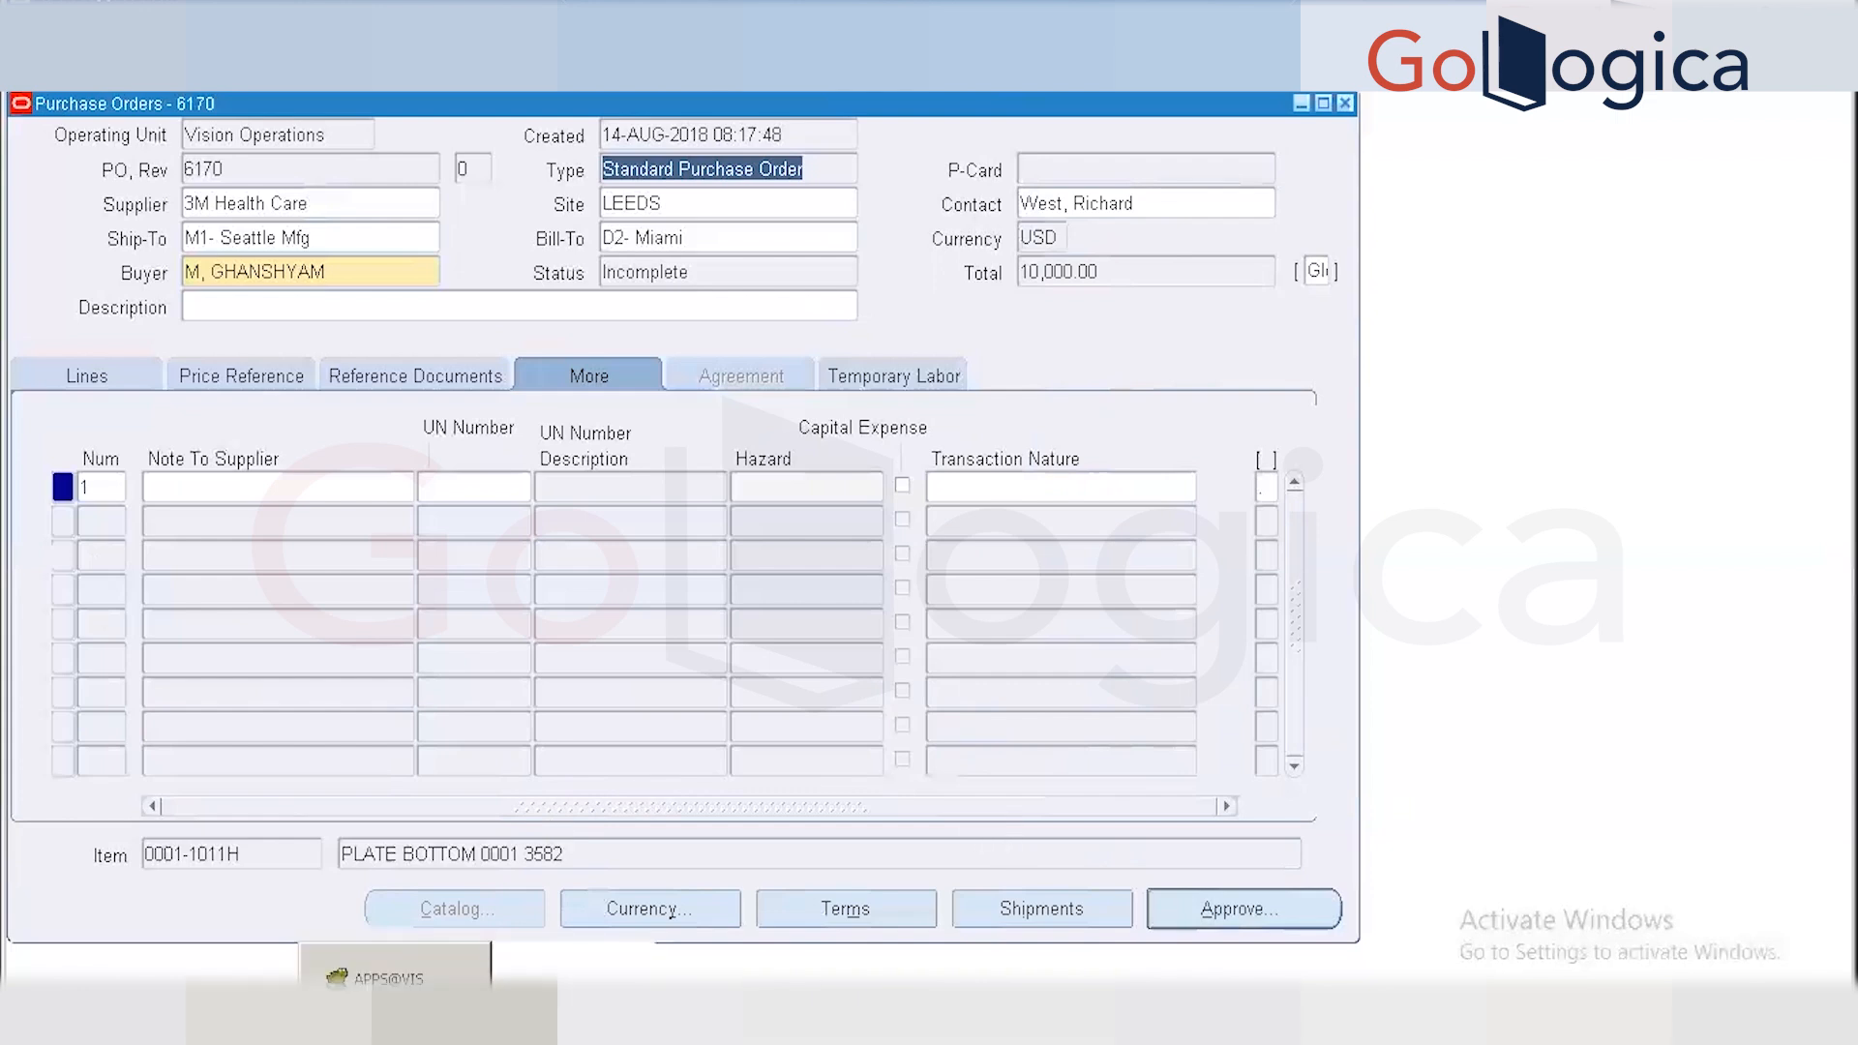
left_click(404, 1028)
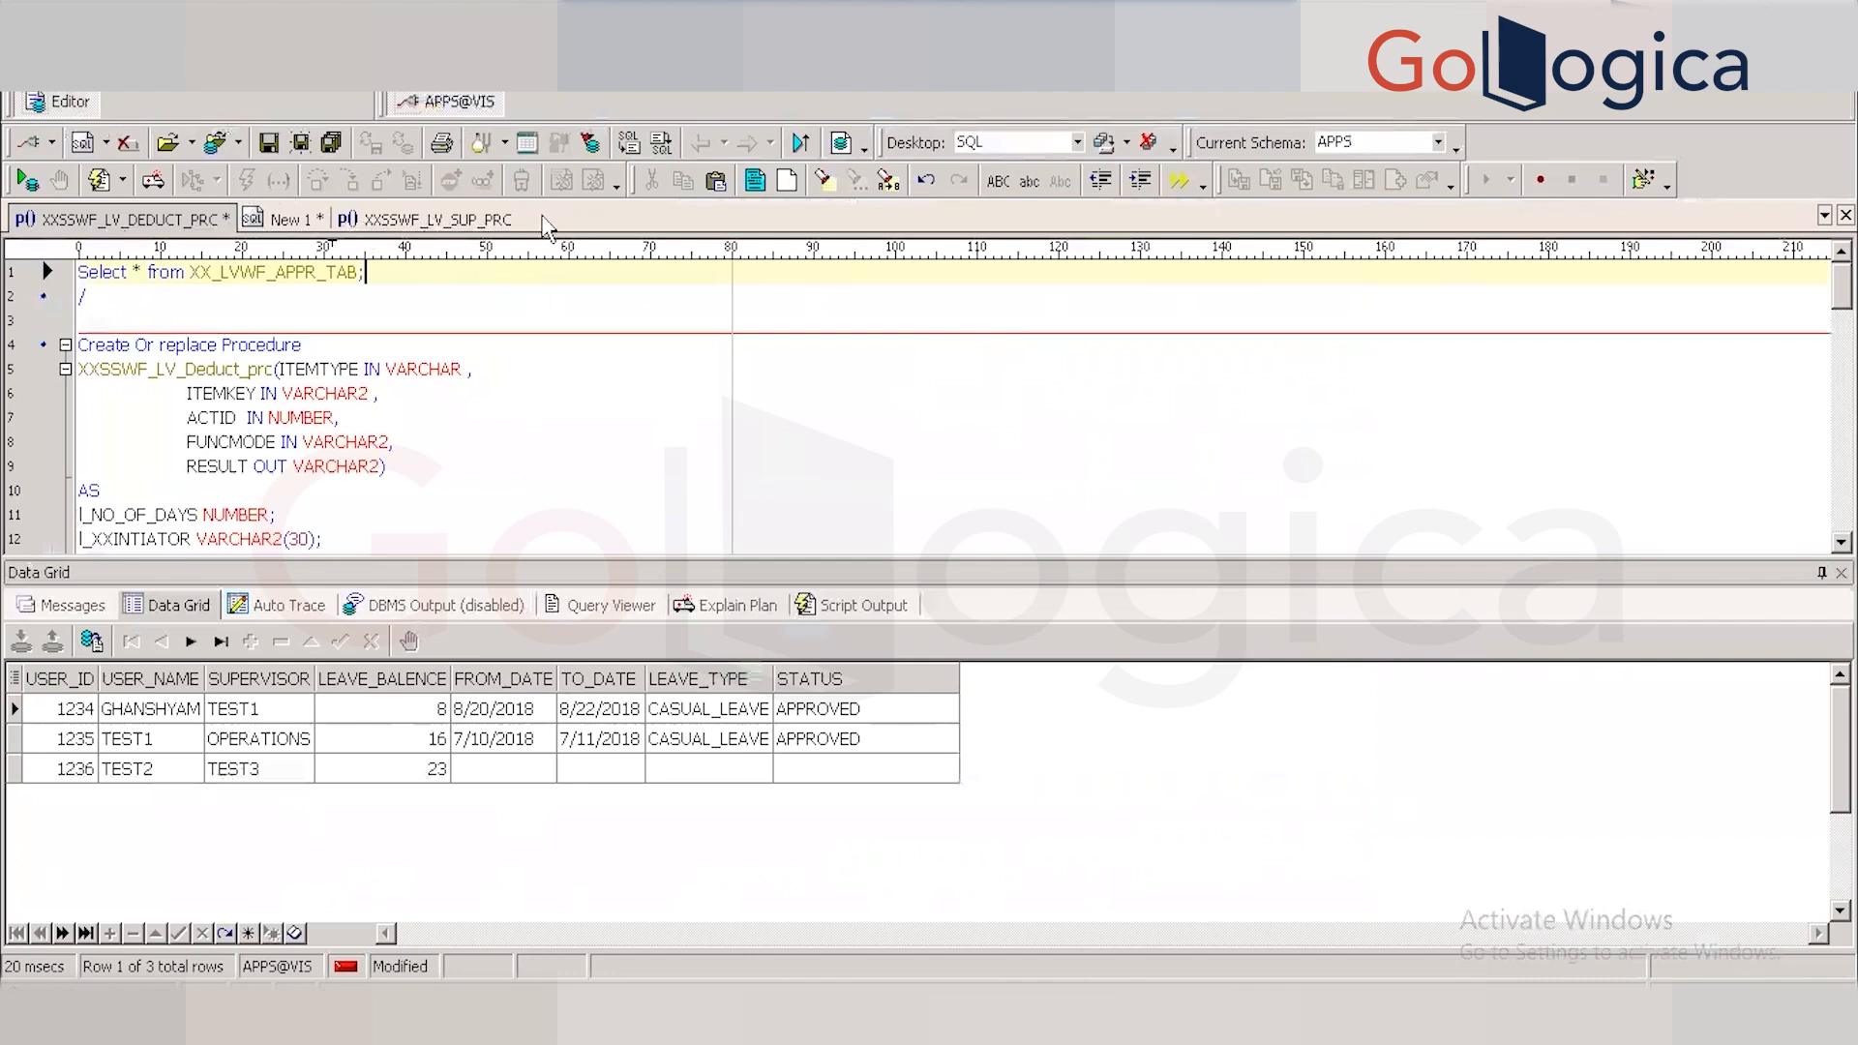
Open a new SQL editor tab and run Select * from WF_NOTIFIFCATIONS, which has a misspelled table name.
left_click(457, 227)
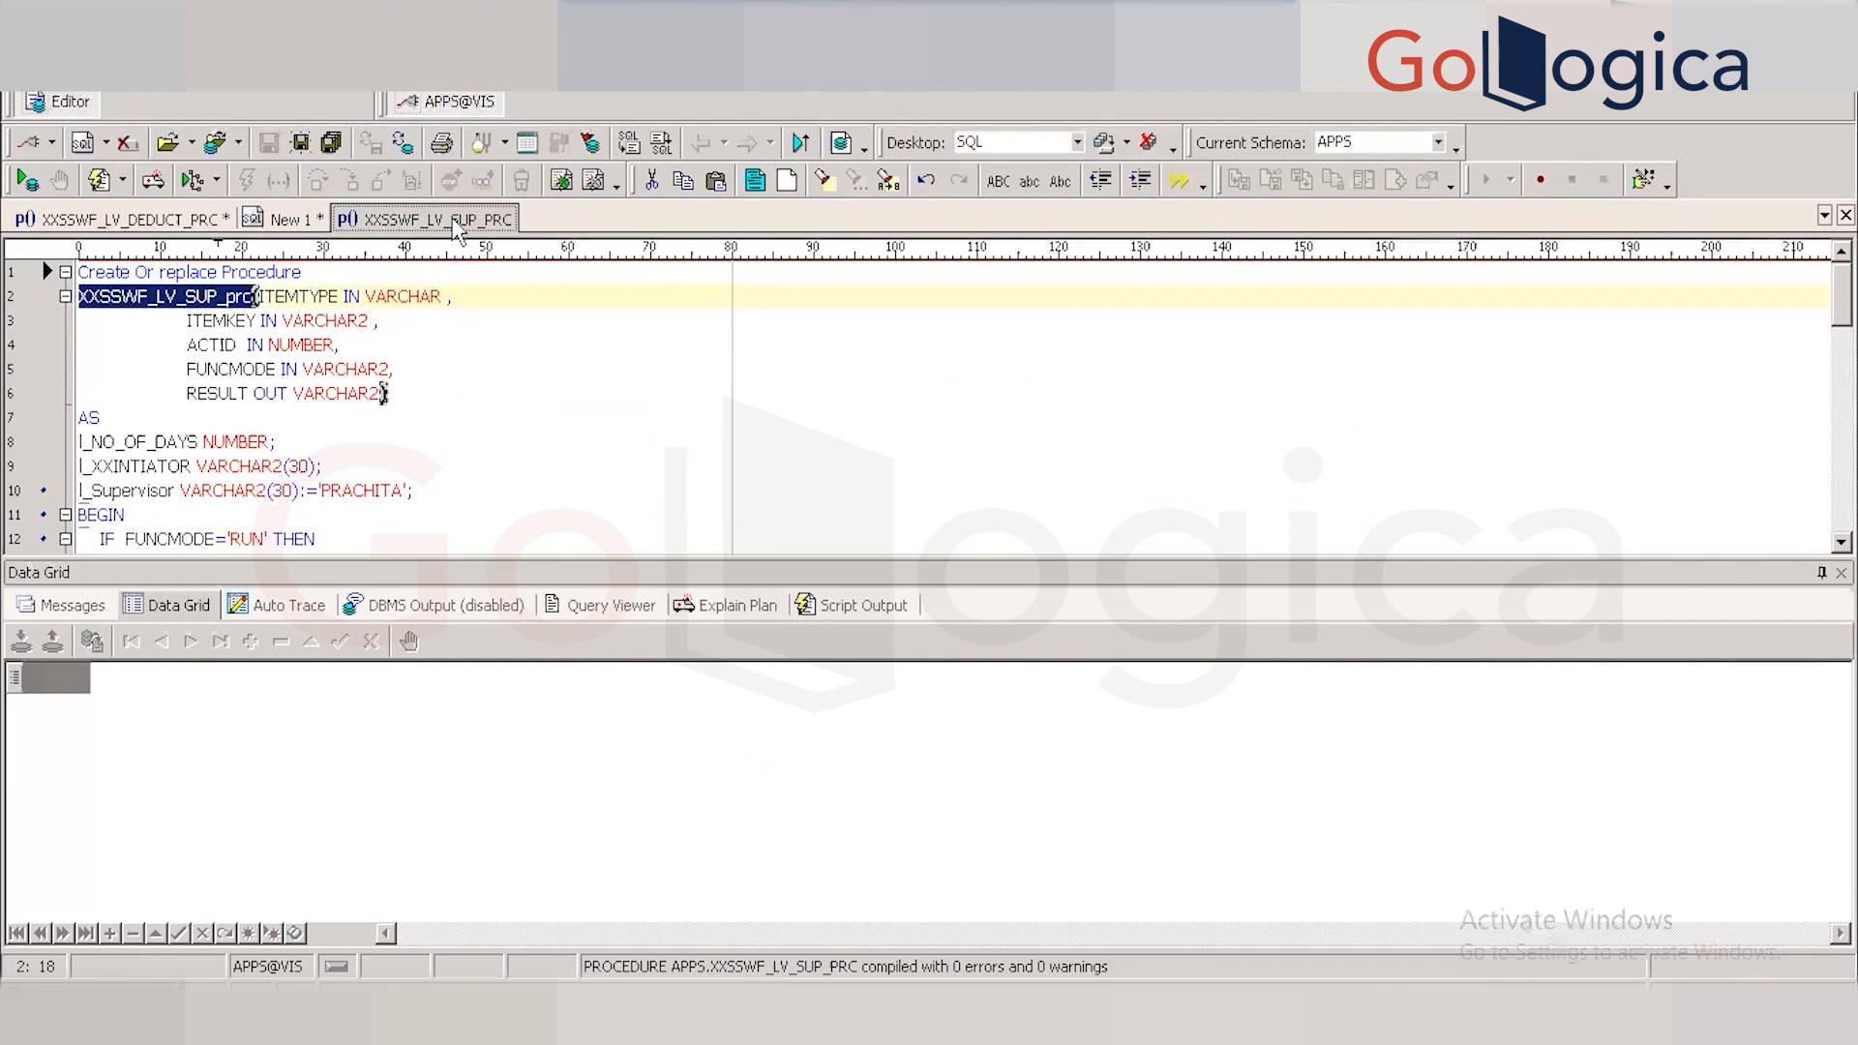
right_click(458, 227)
mouse_move(531, 236)
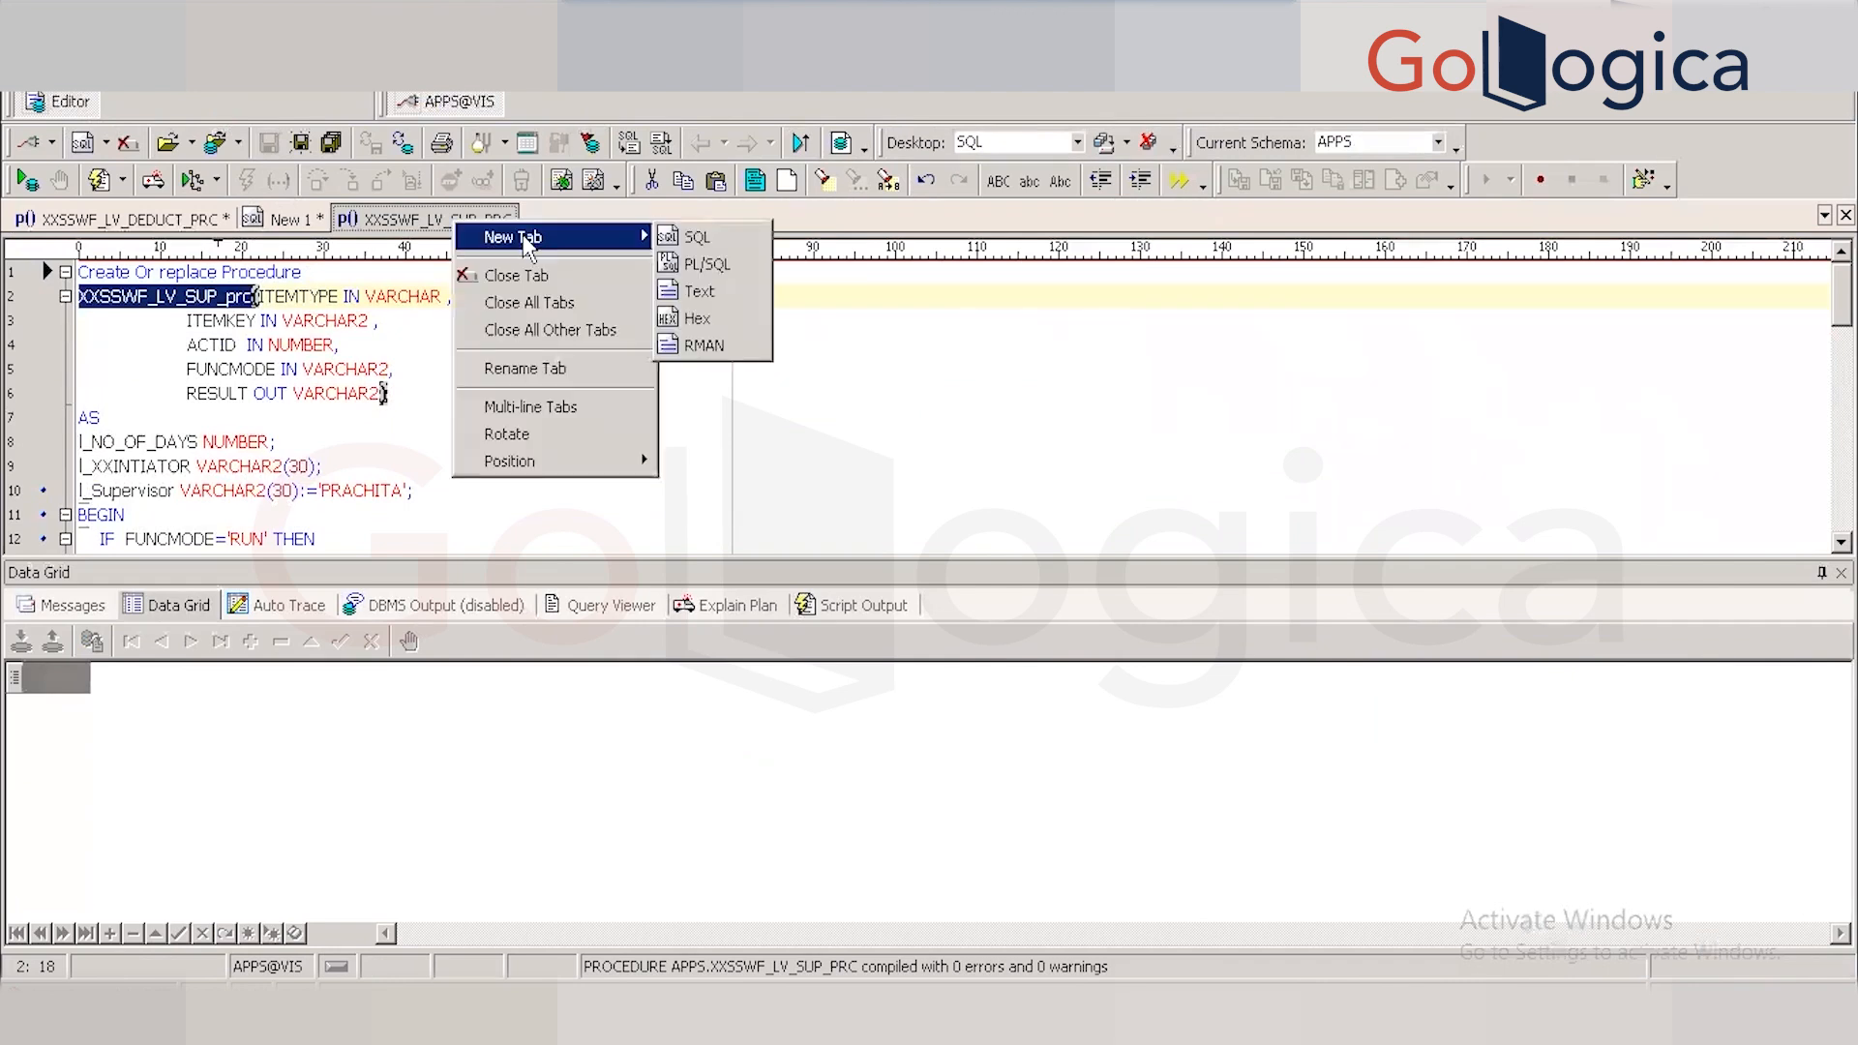
left_click(704, 240)
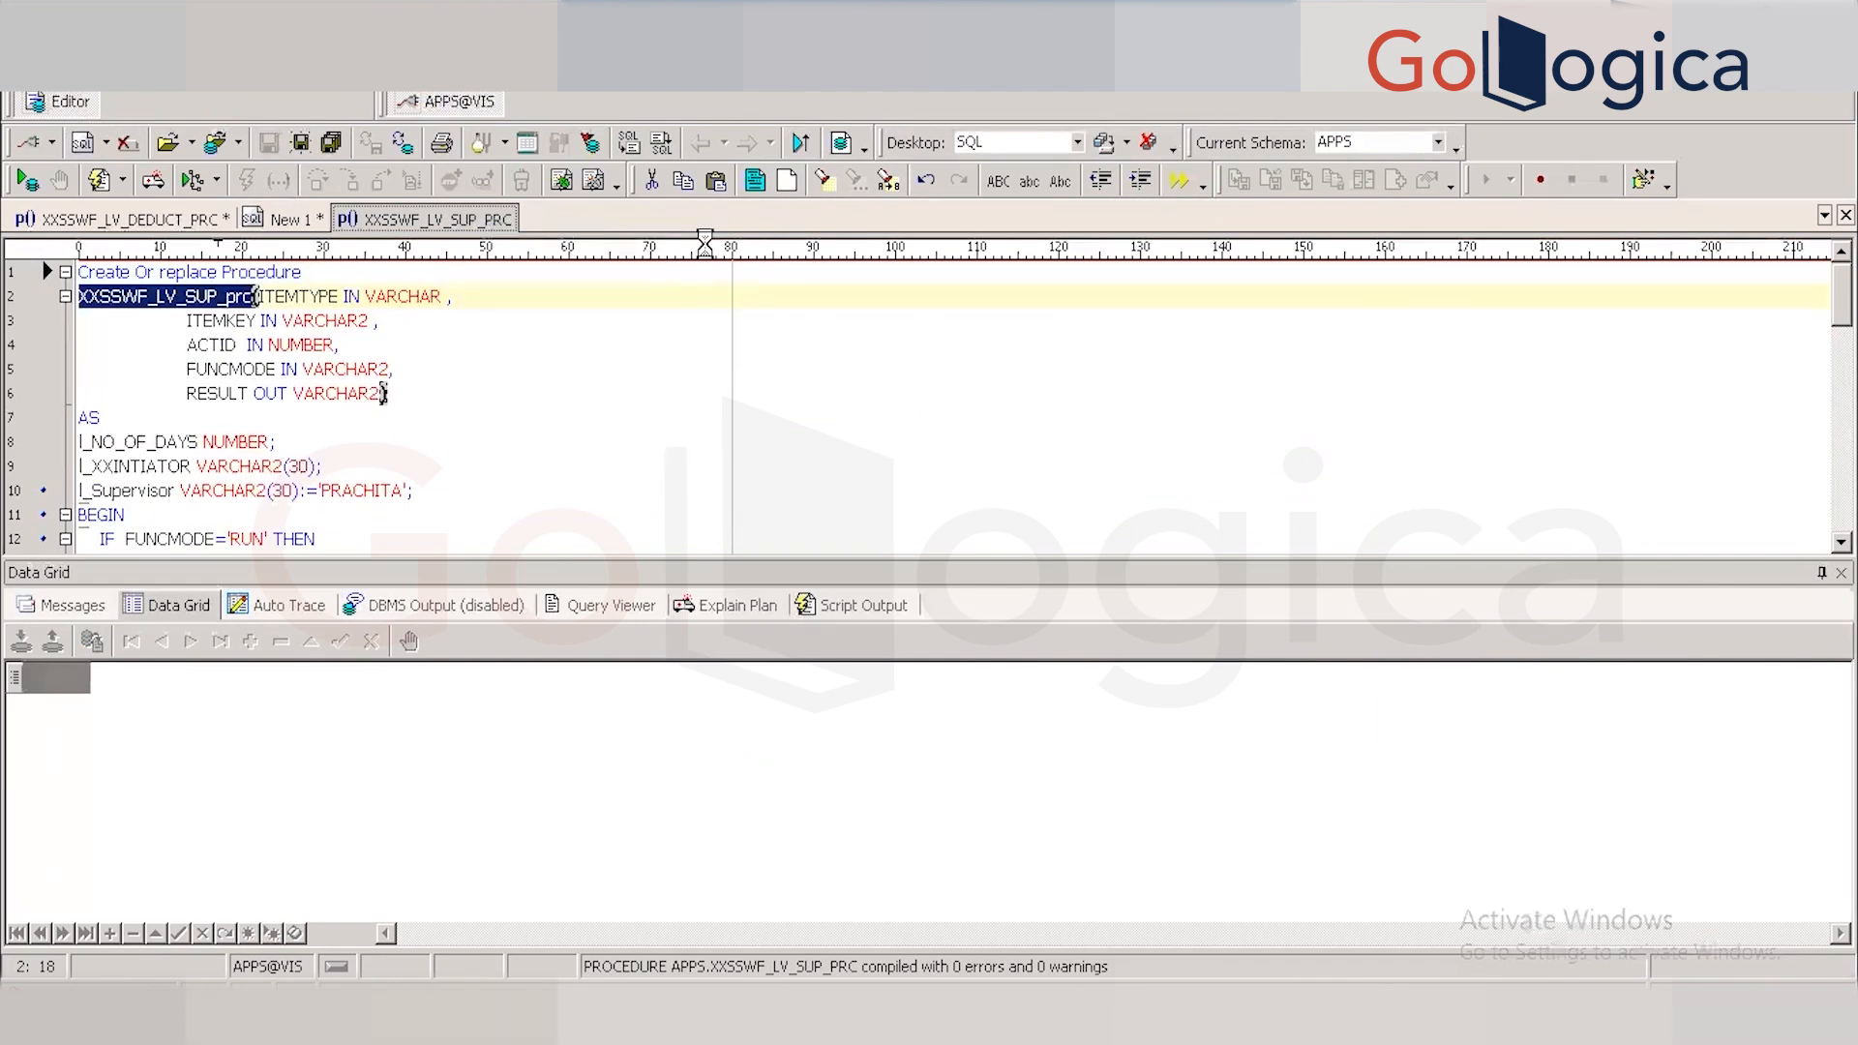
type("Select ")
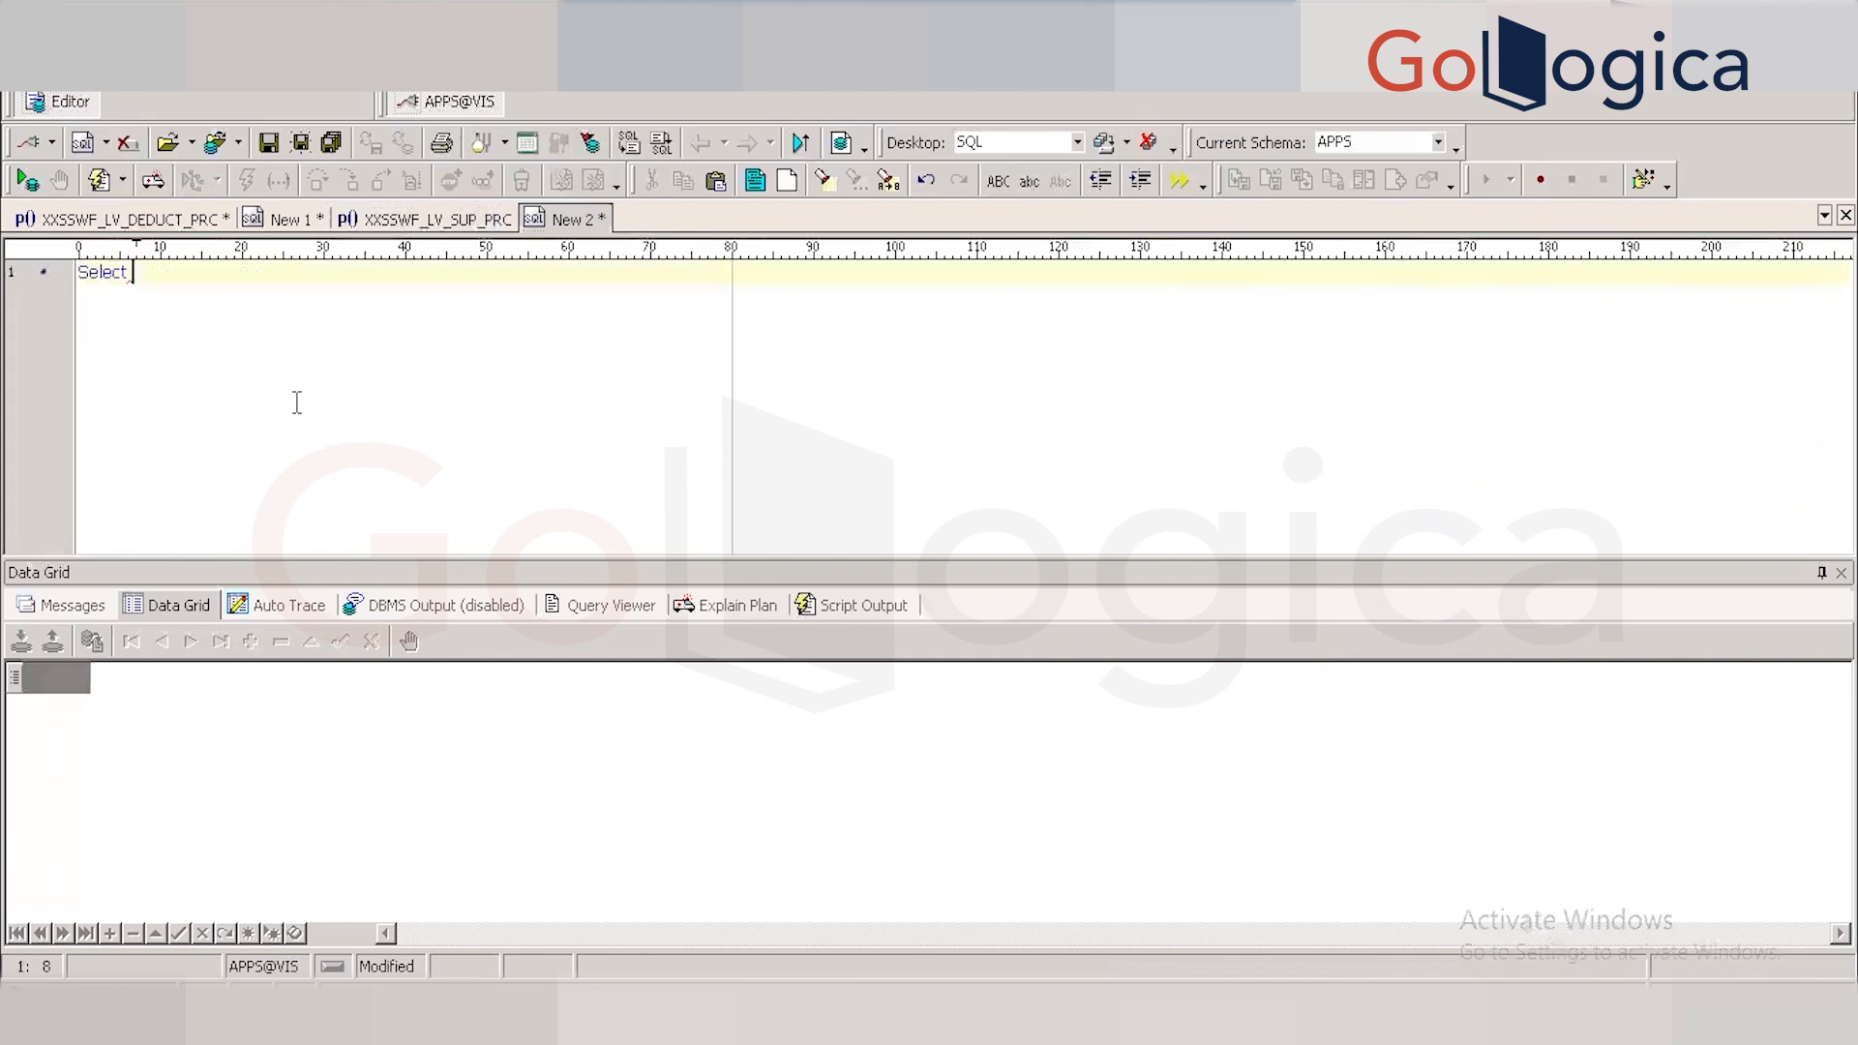
type("* from ")
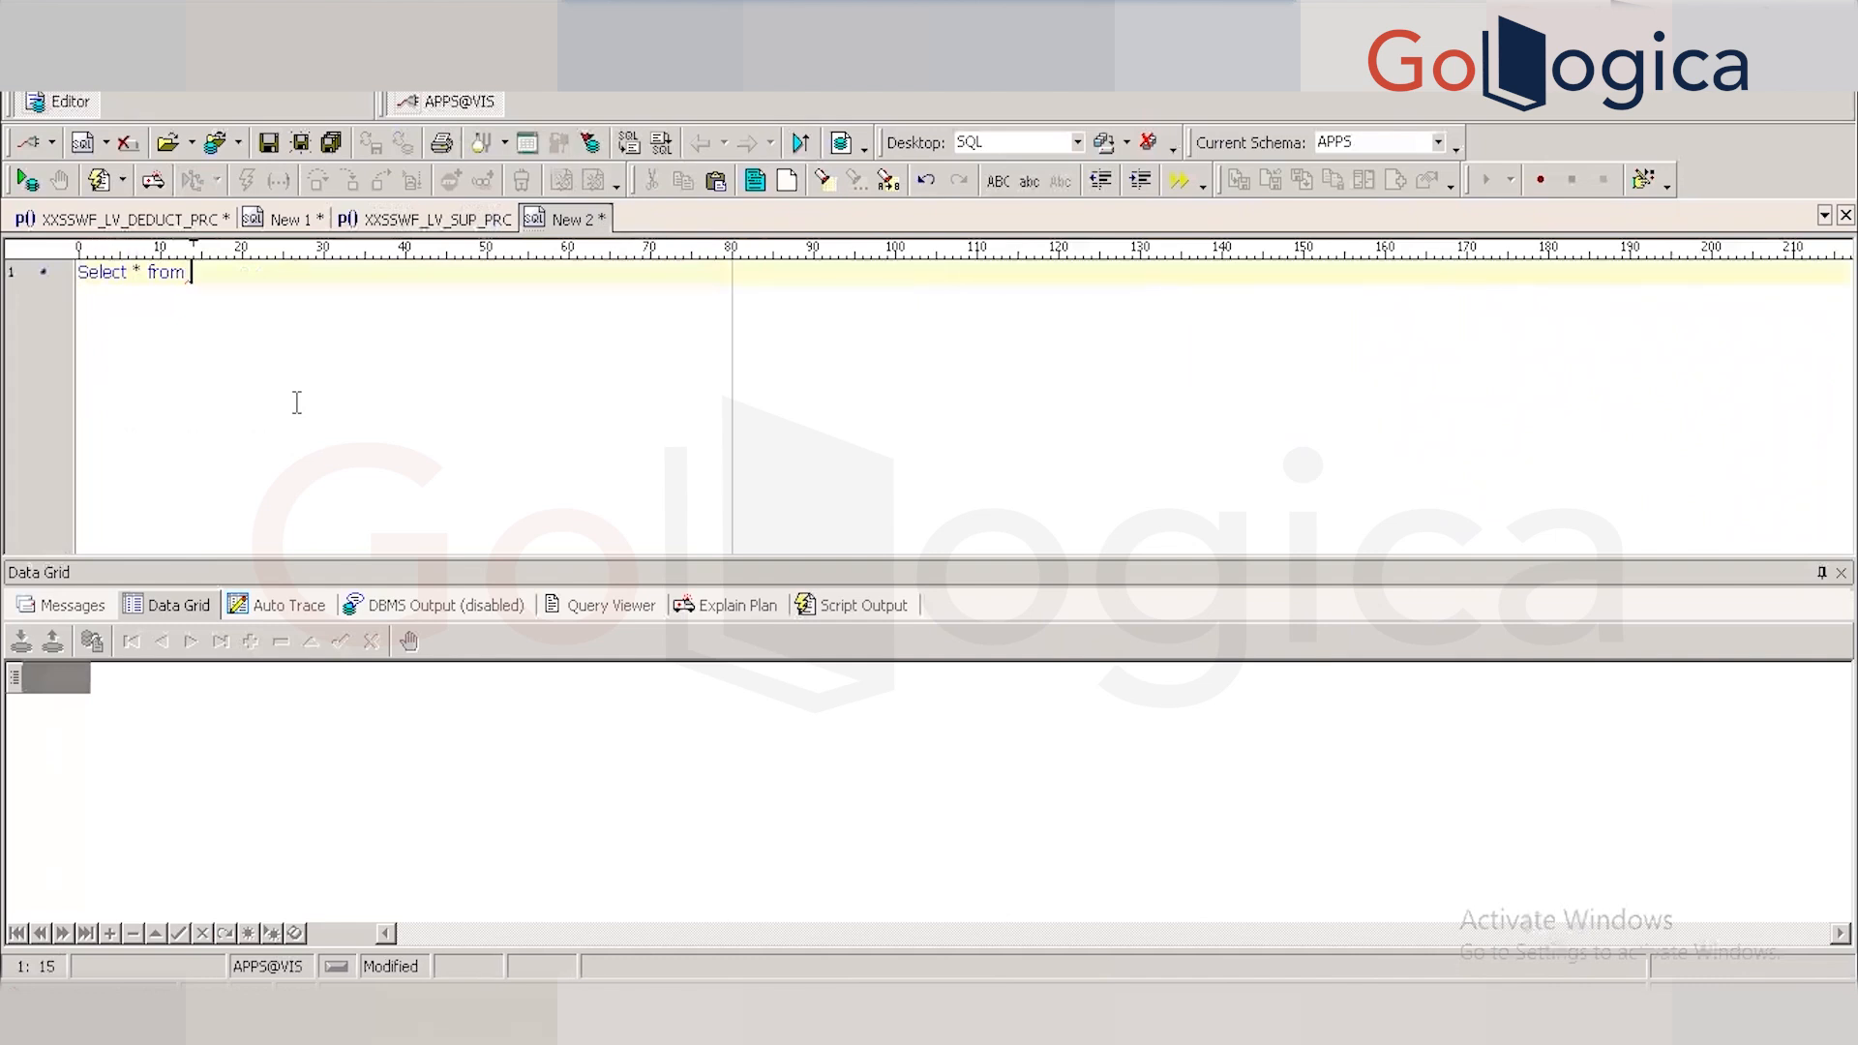
type("WF_NOTIFIFCATIONS")
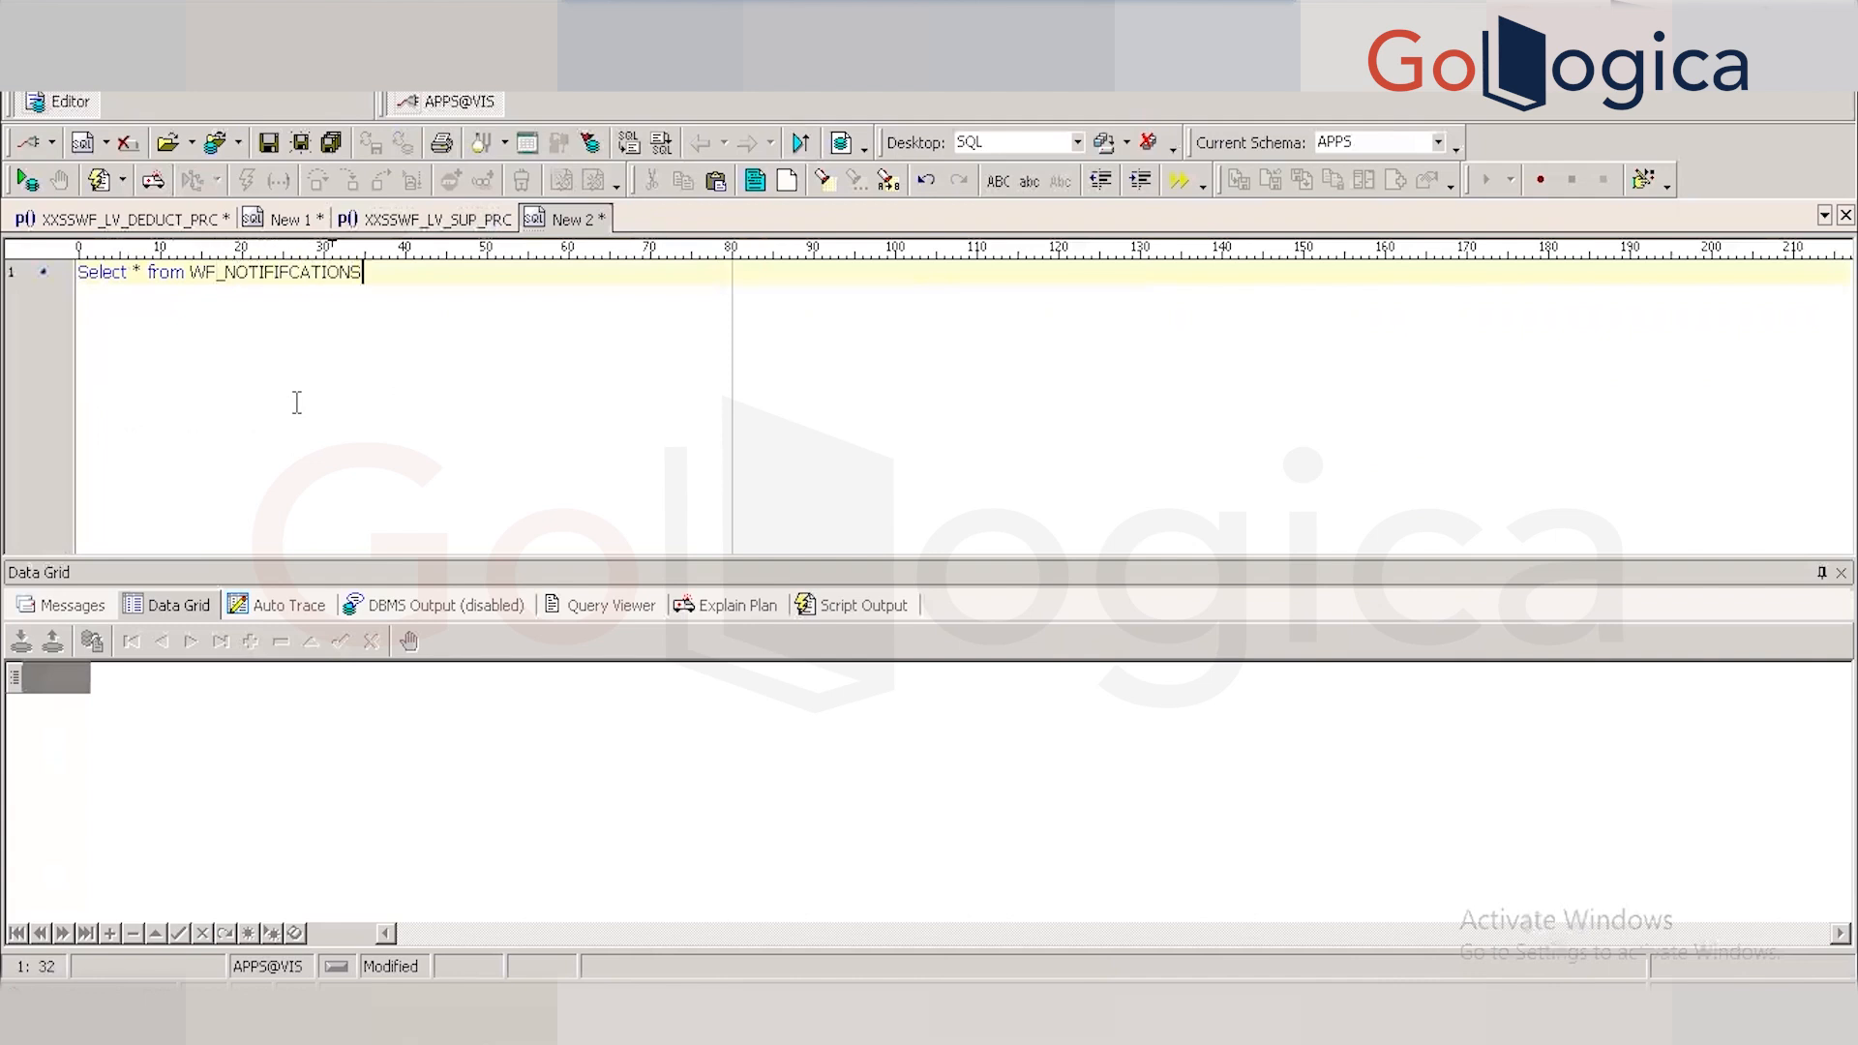
type(" ;")
key("BackSpace")
type(";")
key("F9")
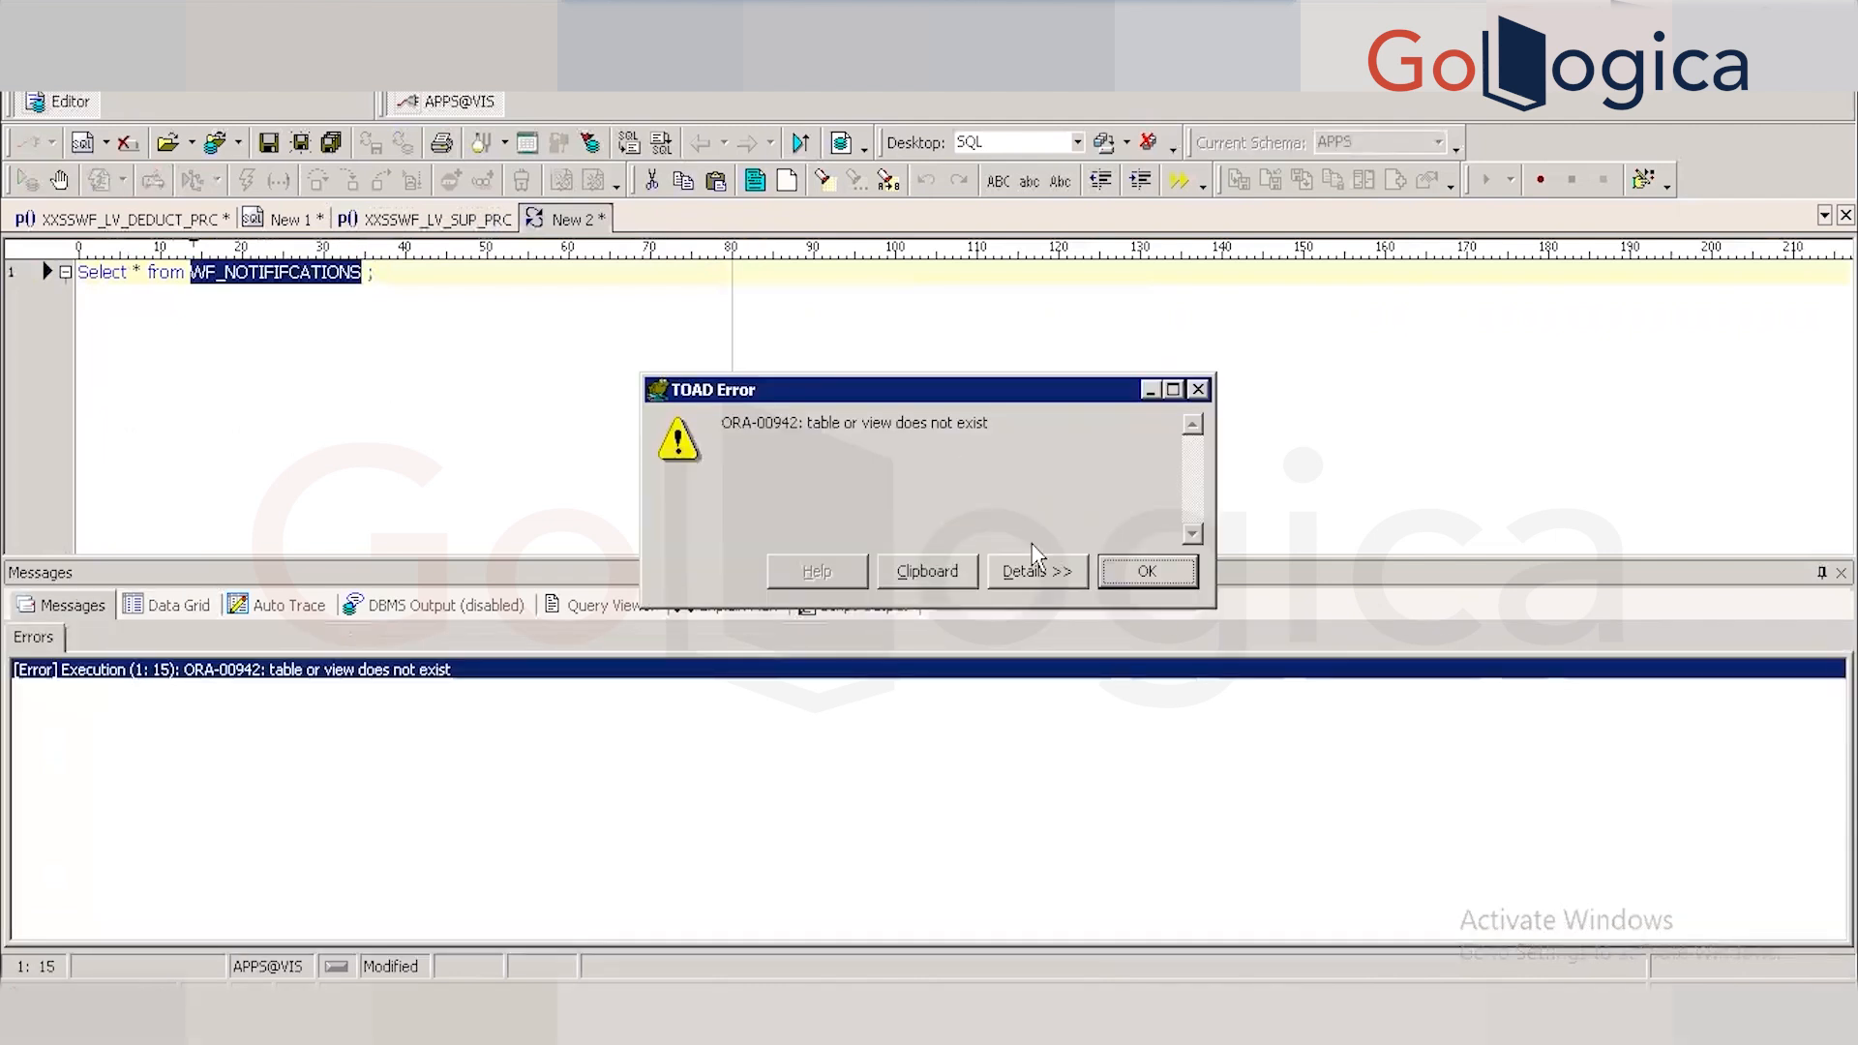
Correct the table name to WF_NOTIFICATIONS, rerun the query and scroll across the returned rows.
left_click(1149, 572)
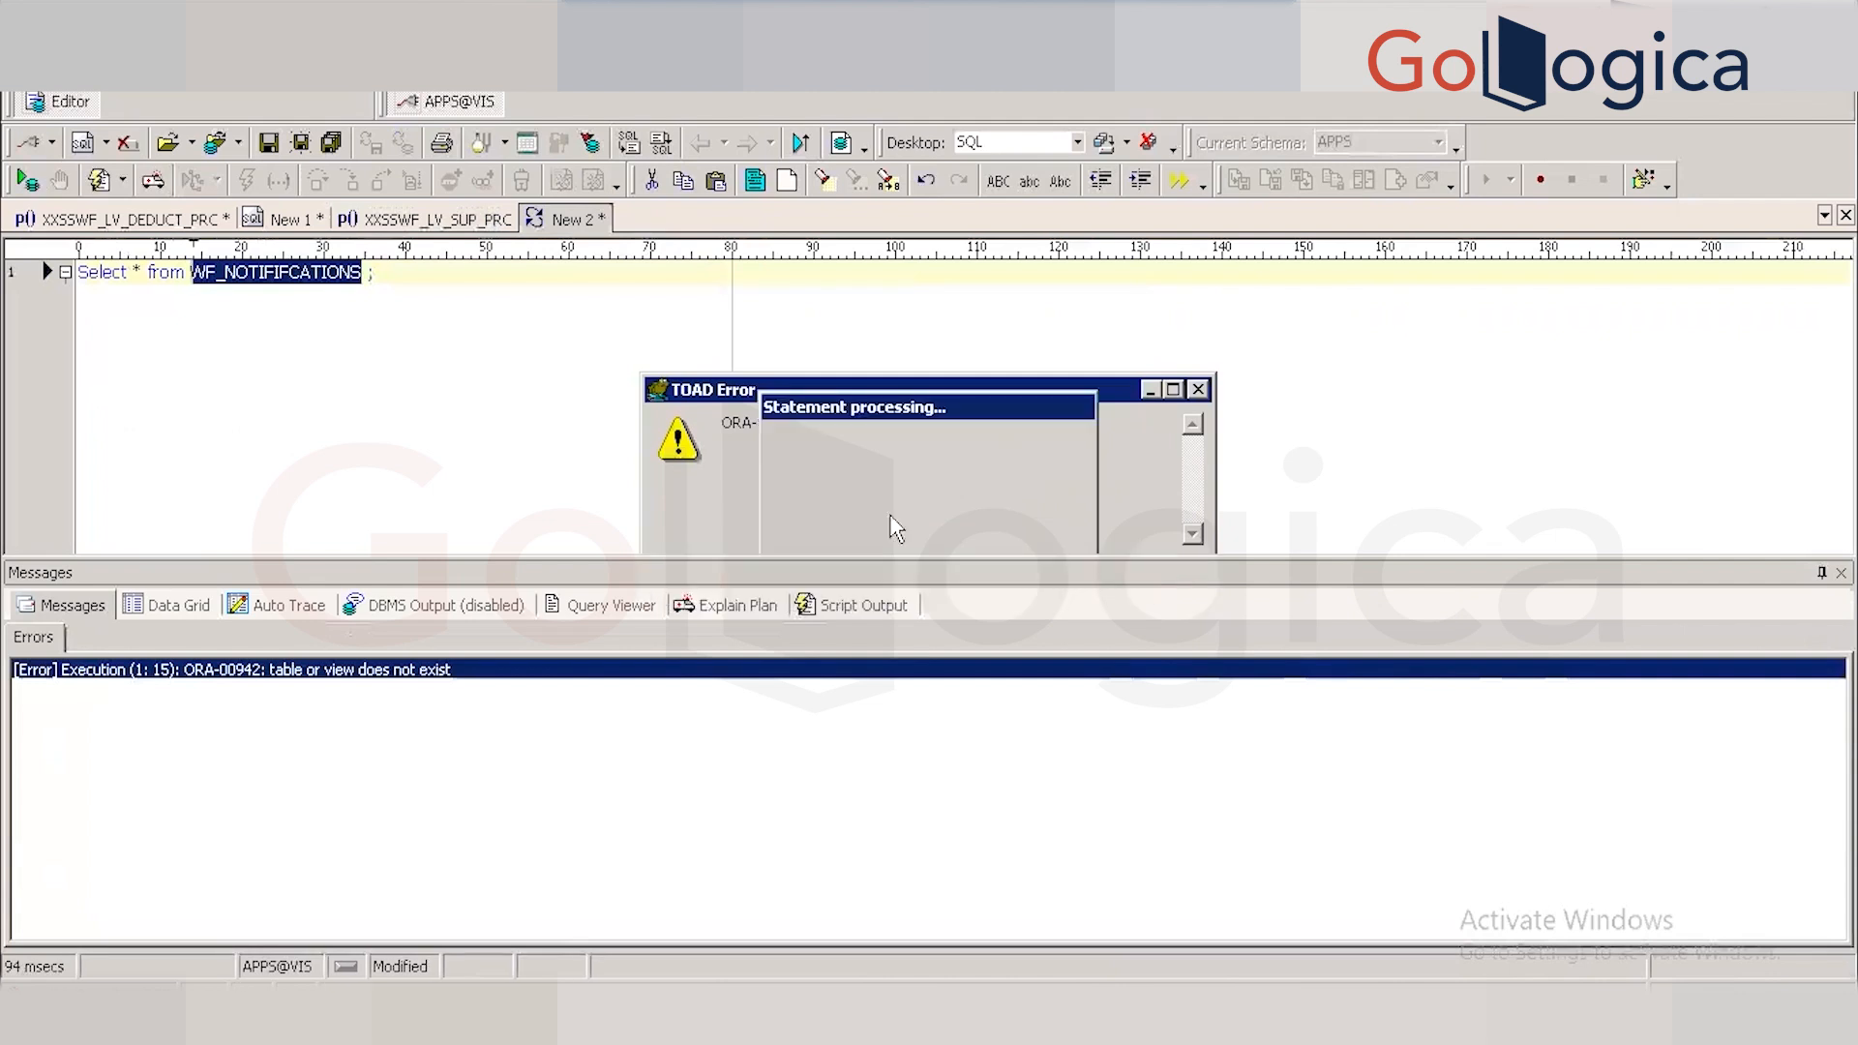
left_click(405, 315)
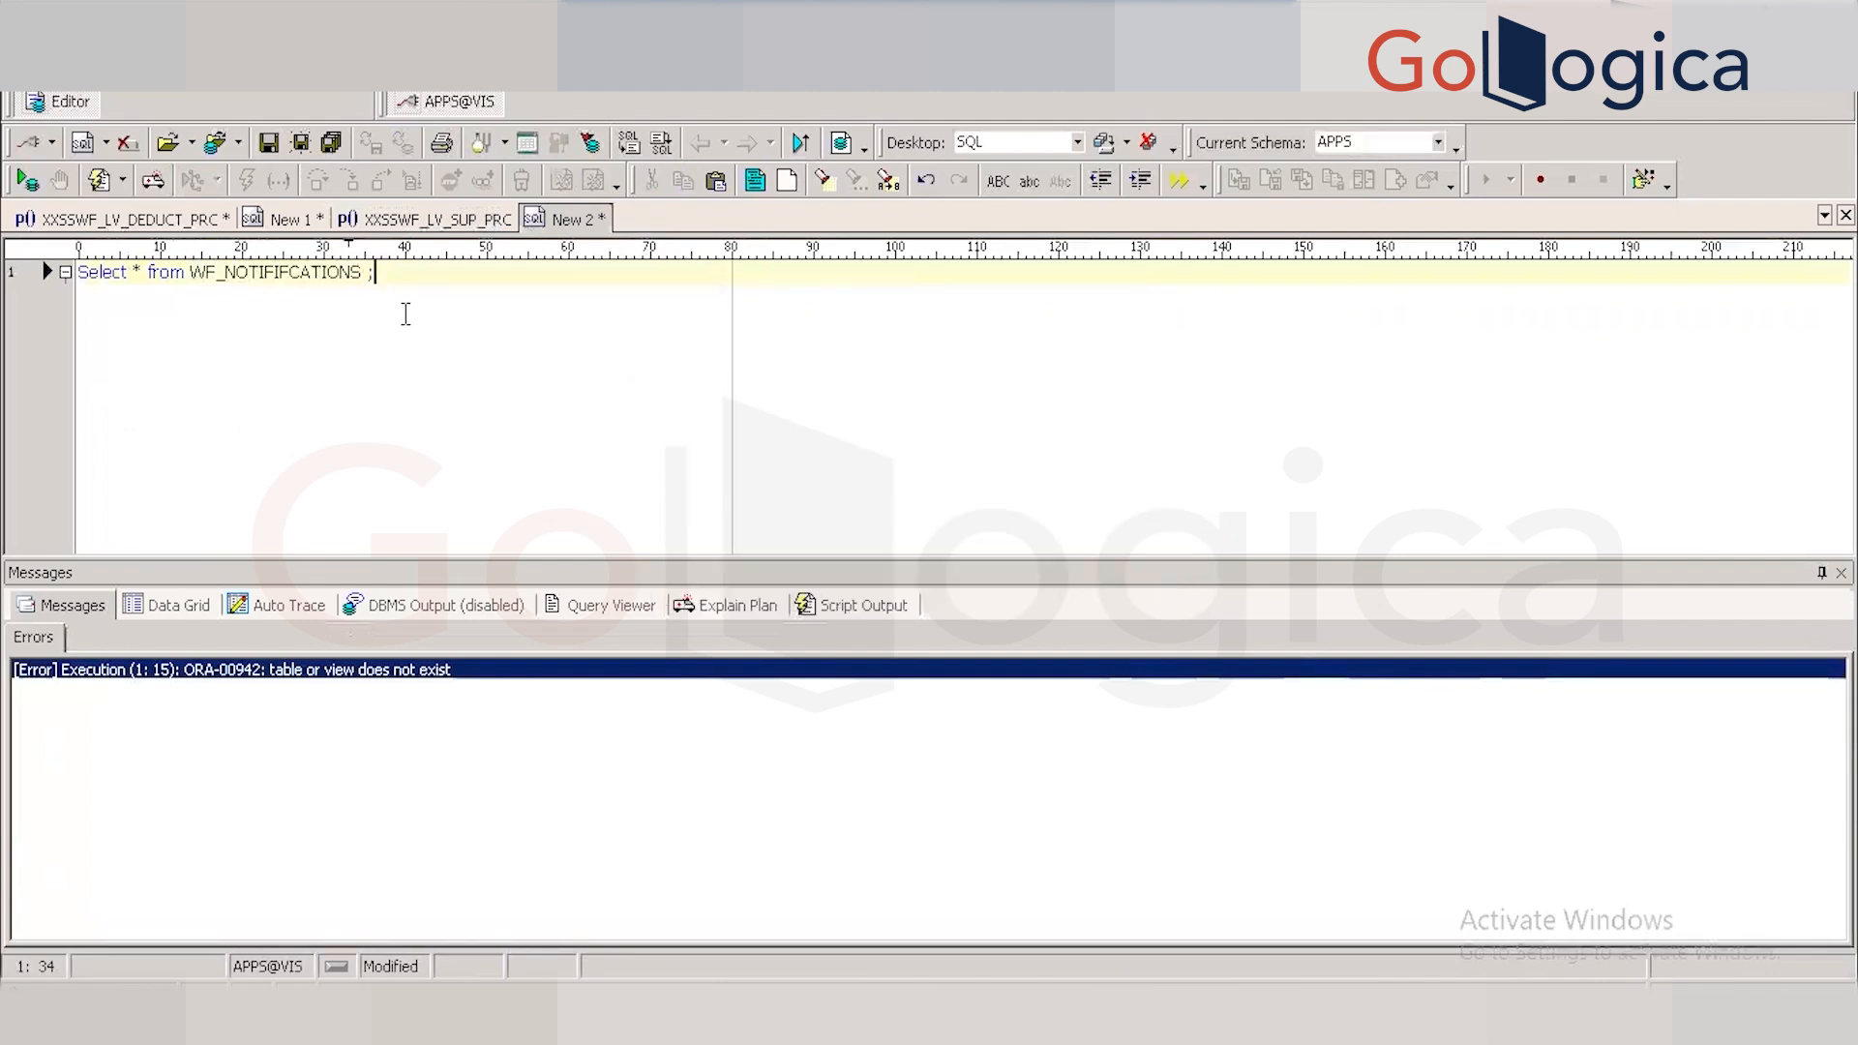
left_click(283, 272)
key("Delete")
left_click(389, 278)
key("F9")
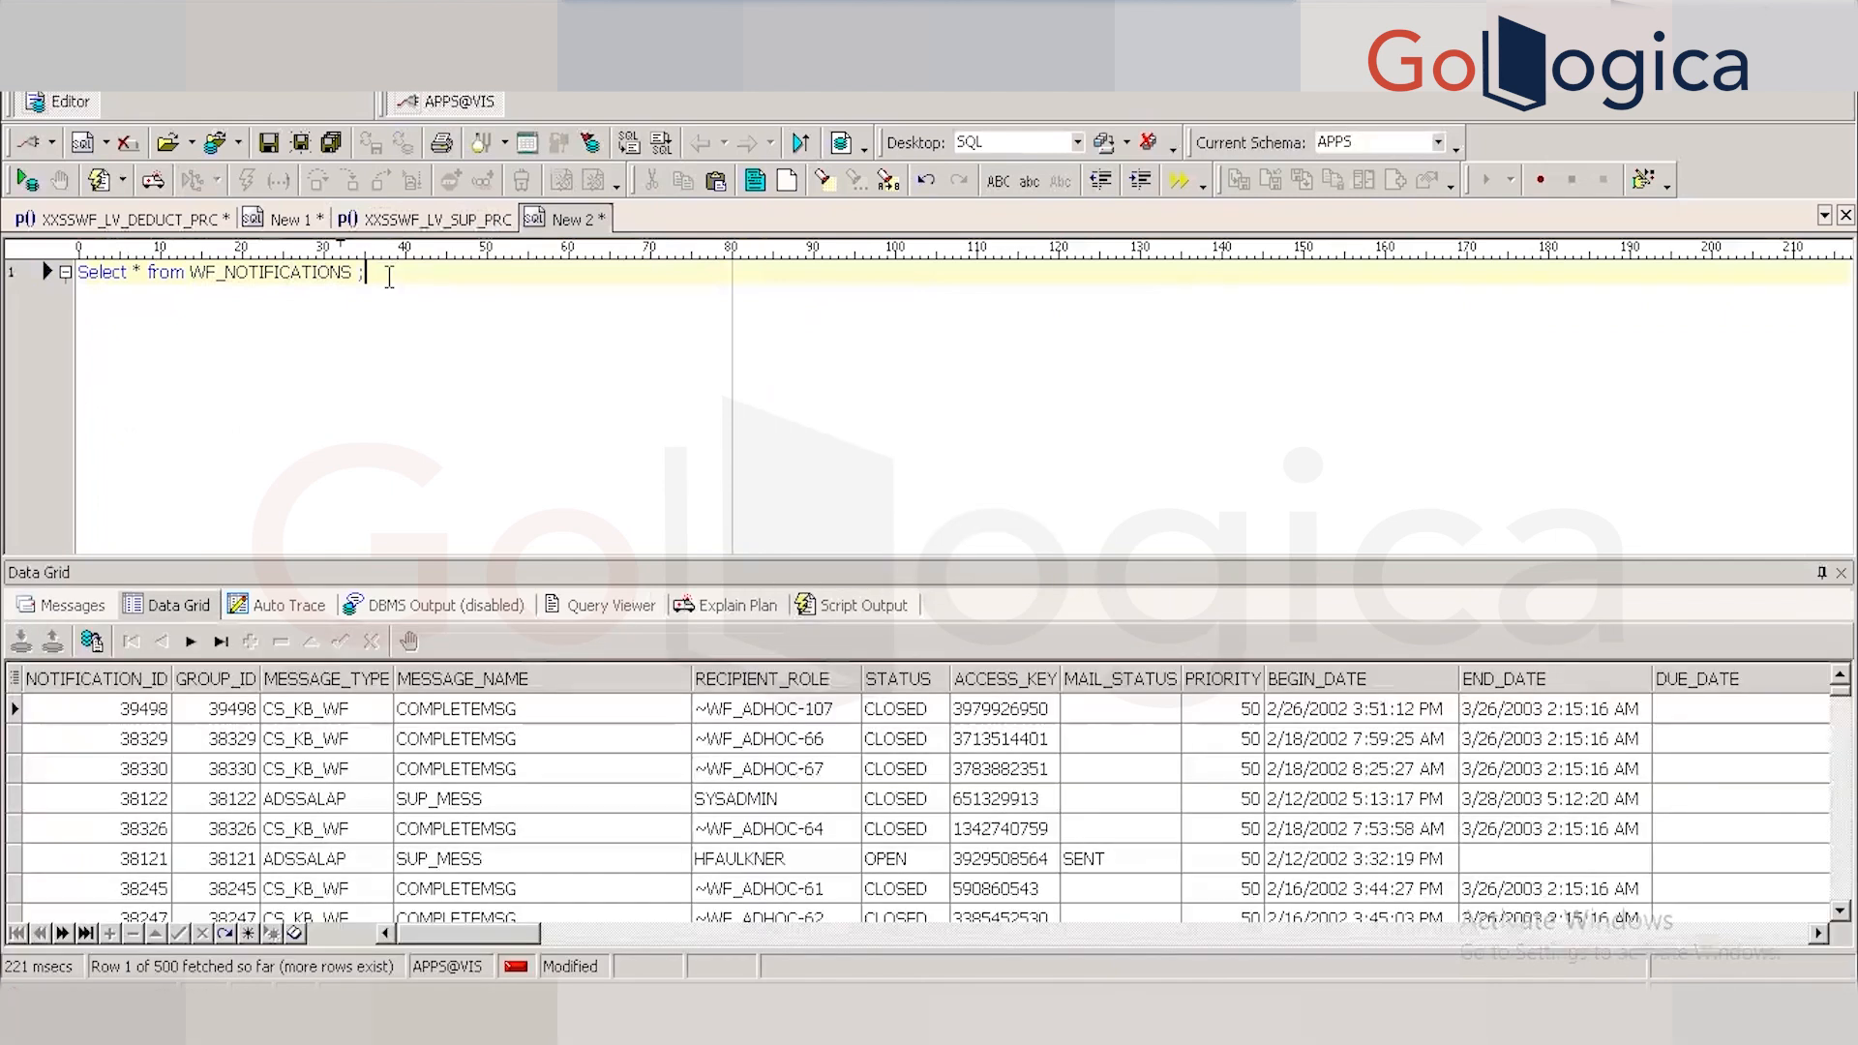
left_click(717, 892)
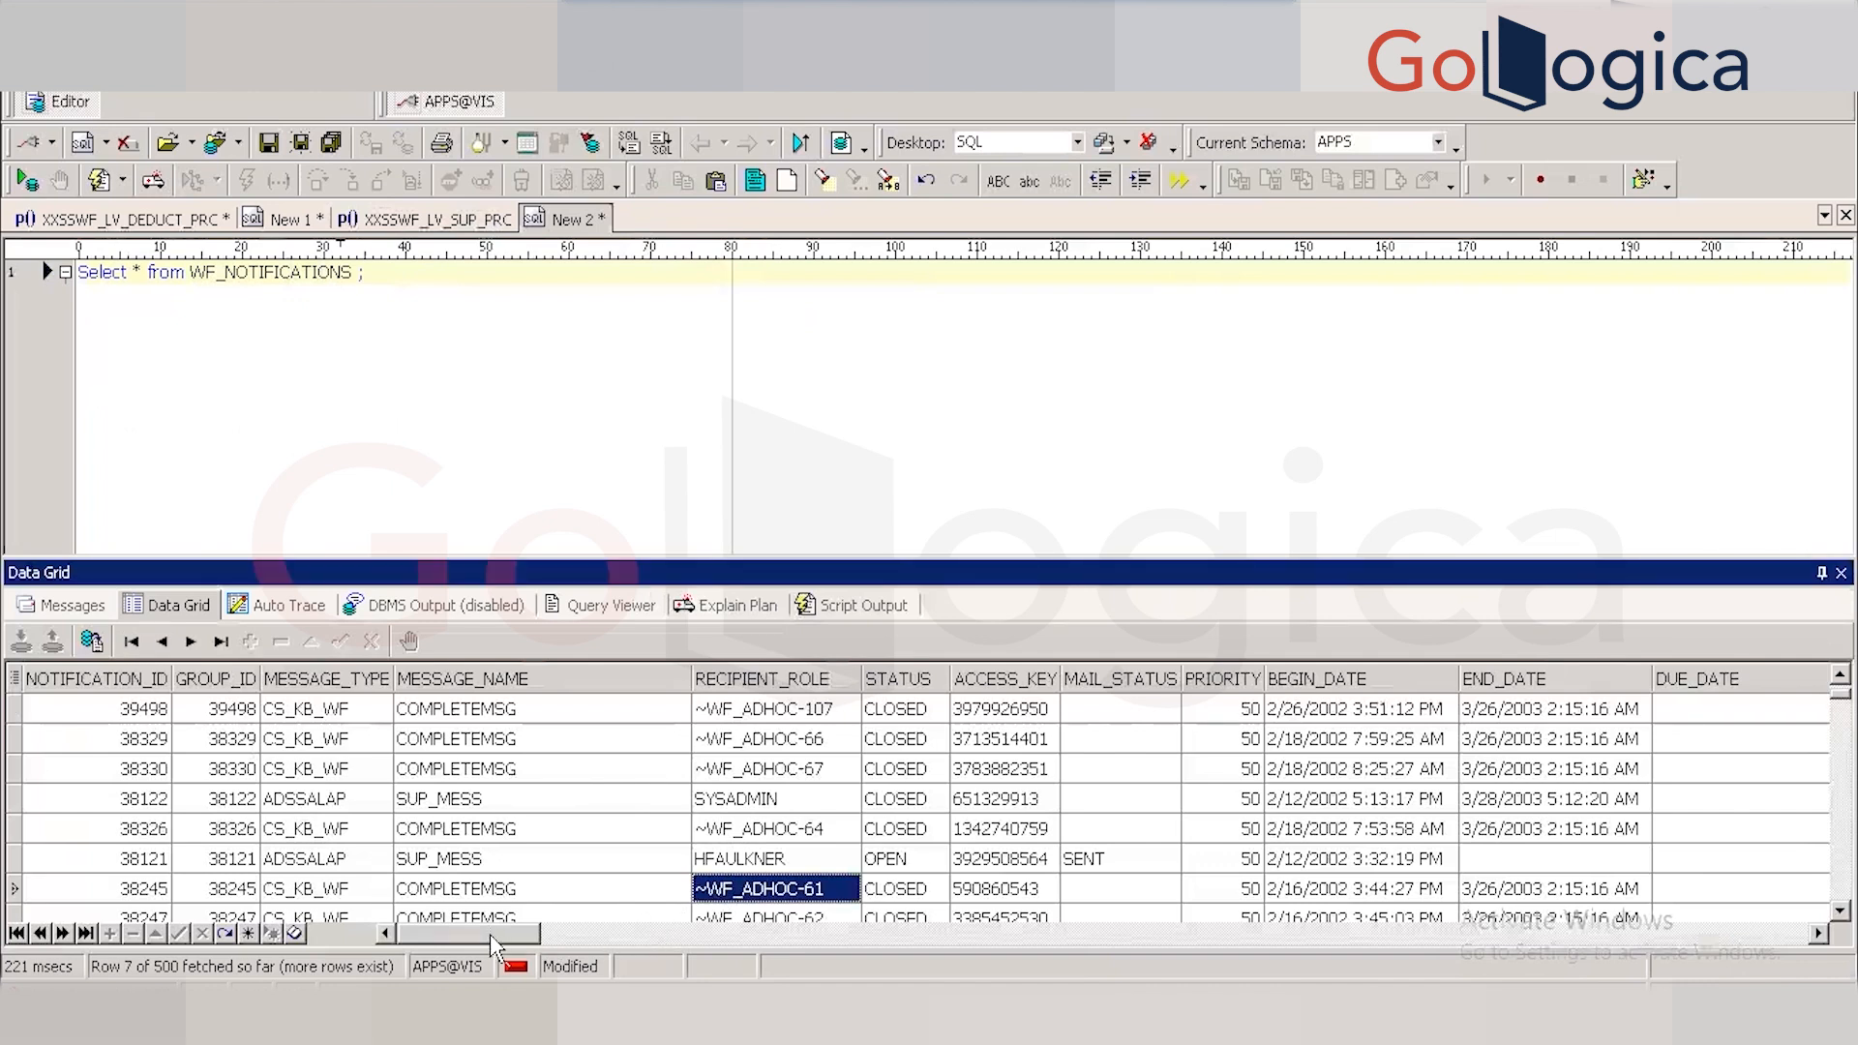
left_click_drag(498, 943, 353, 934)
Sort the query by BEGIN_DATE DESC, fixing the BEGIB_DATE typo after the invalid identifier error.
left_click(375, 281)
key("BackSpace")
type("o")
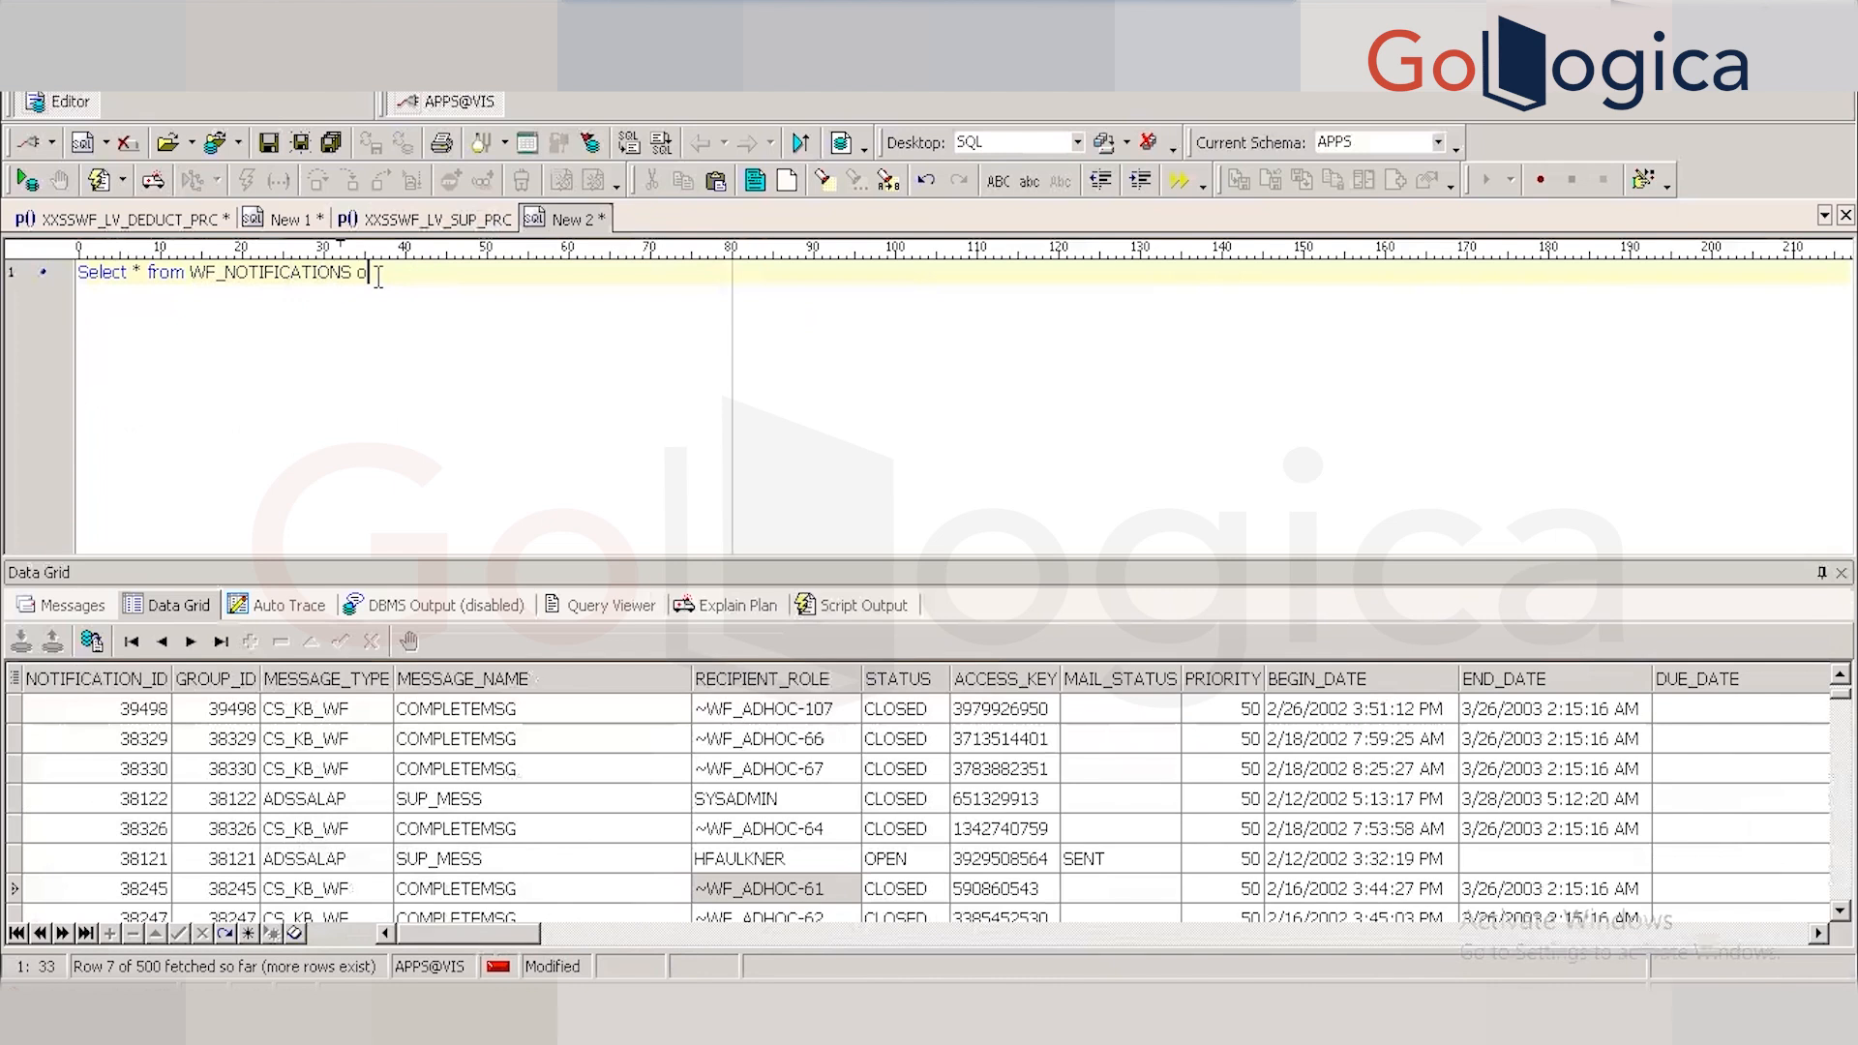
type("rder by BEGIB_DATE DESC;")
key("F9")
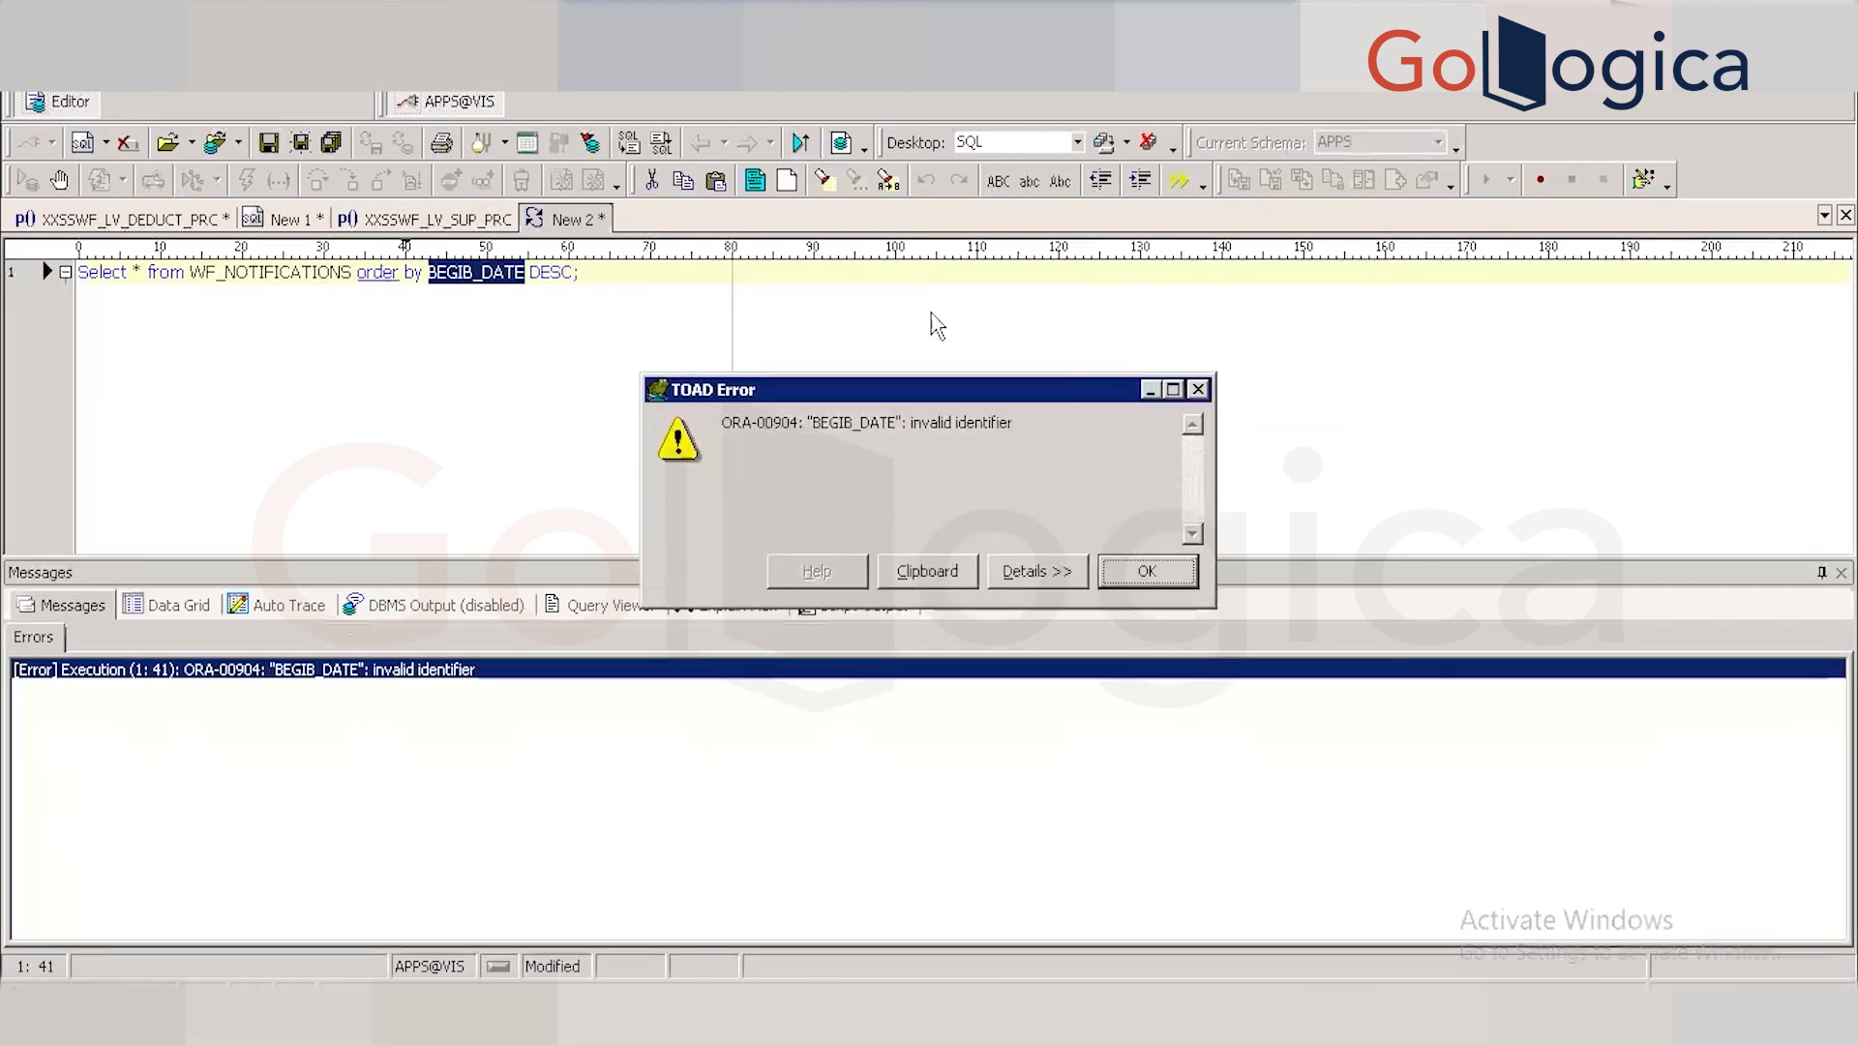
left_click(1128, 571)
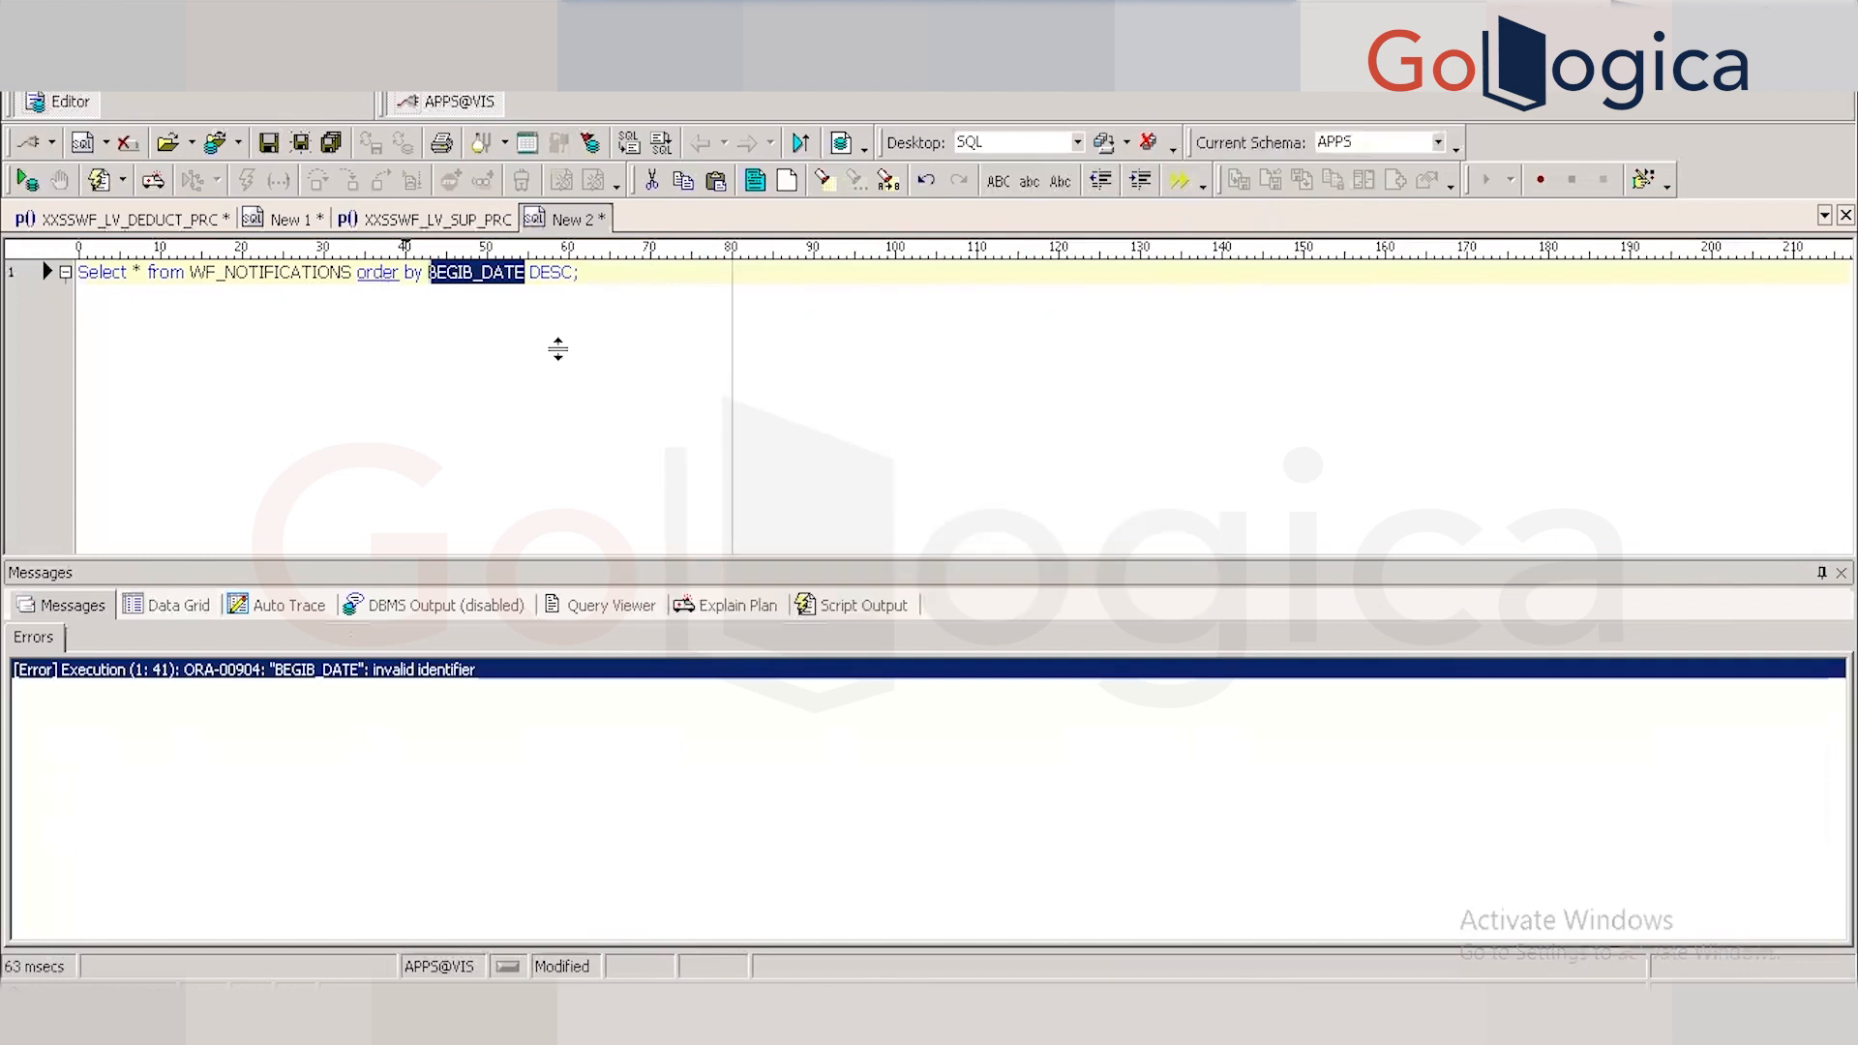
left_click(474, 272)
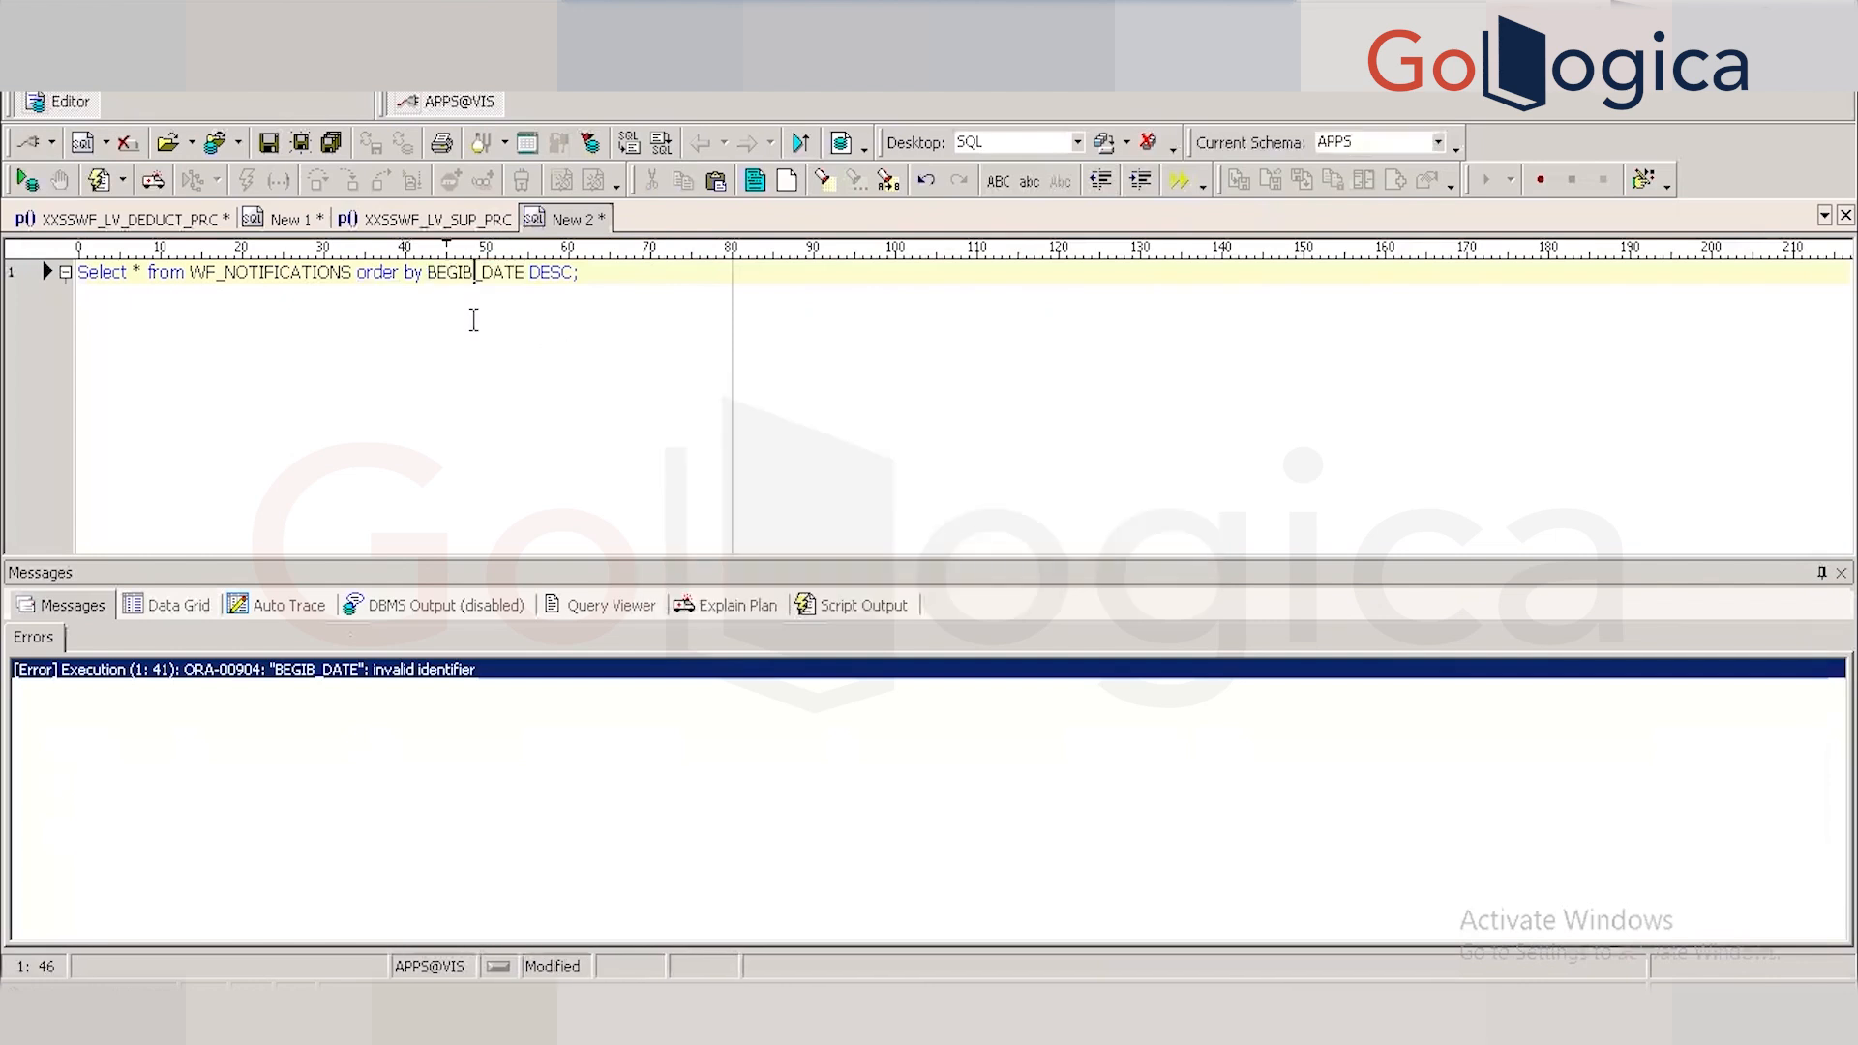
key("BackSpace")
type("N")
key("F9")
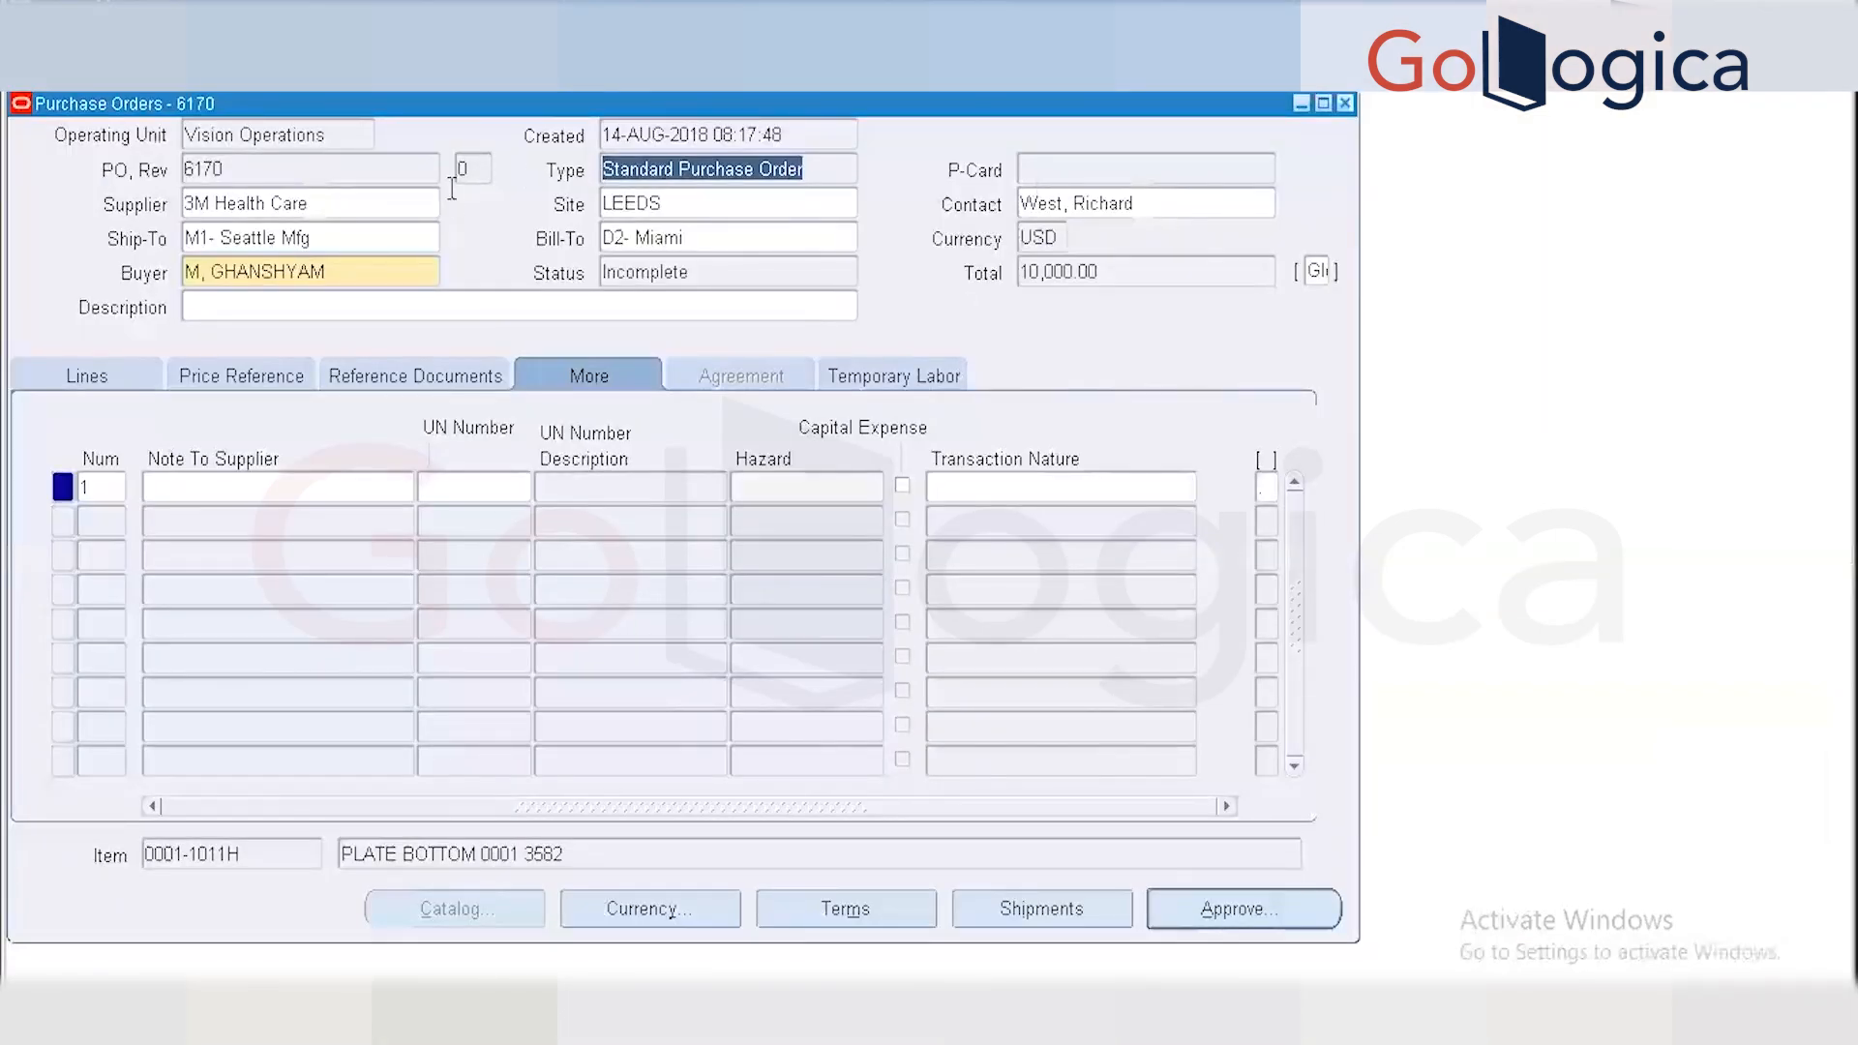
Add a '----6170' comment after the query to note purchase order 6170.
left_click(368, 173)
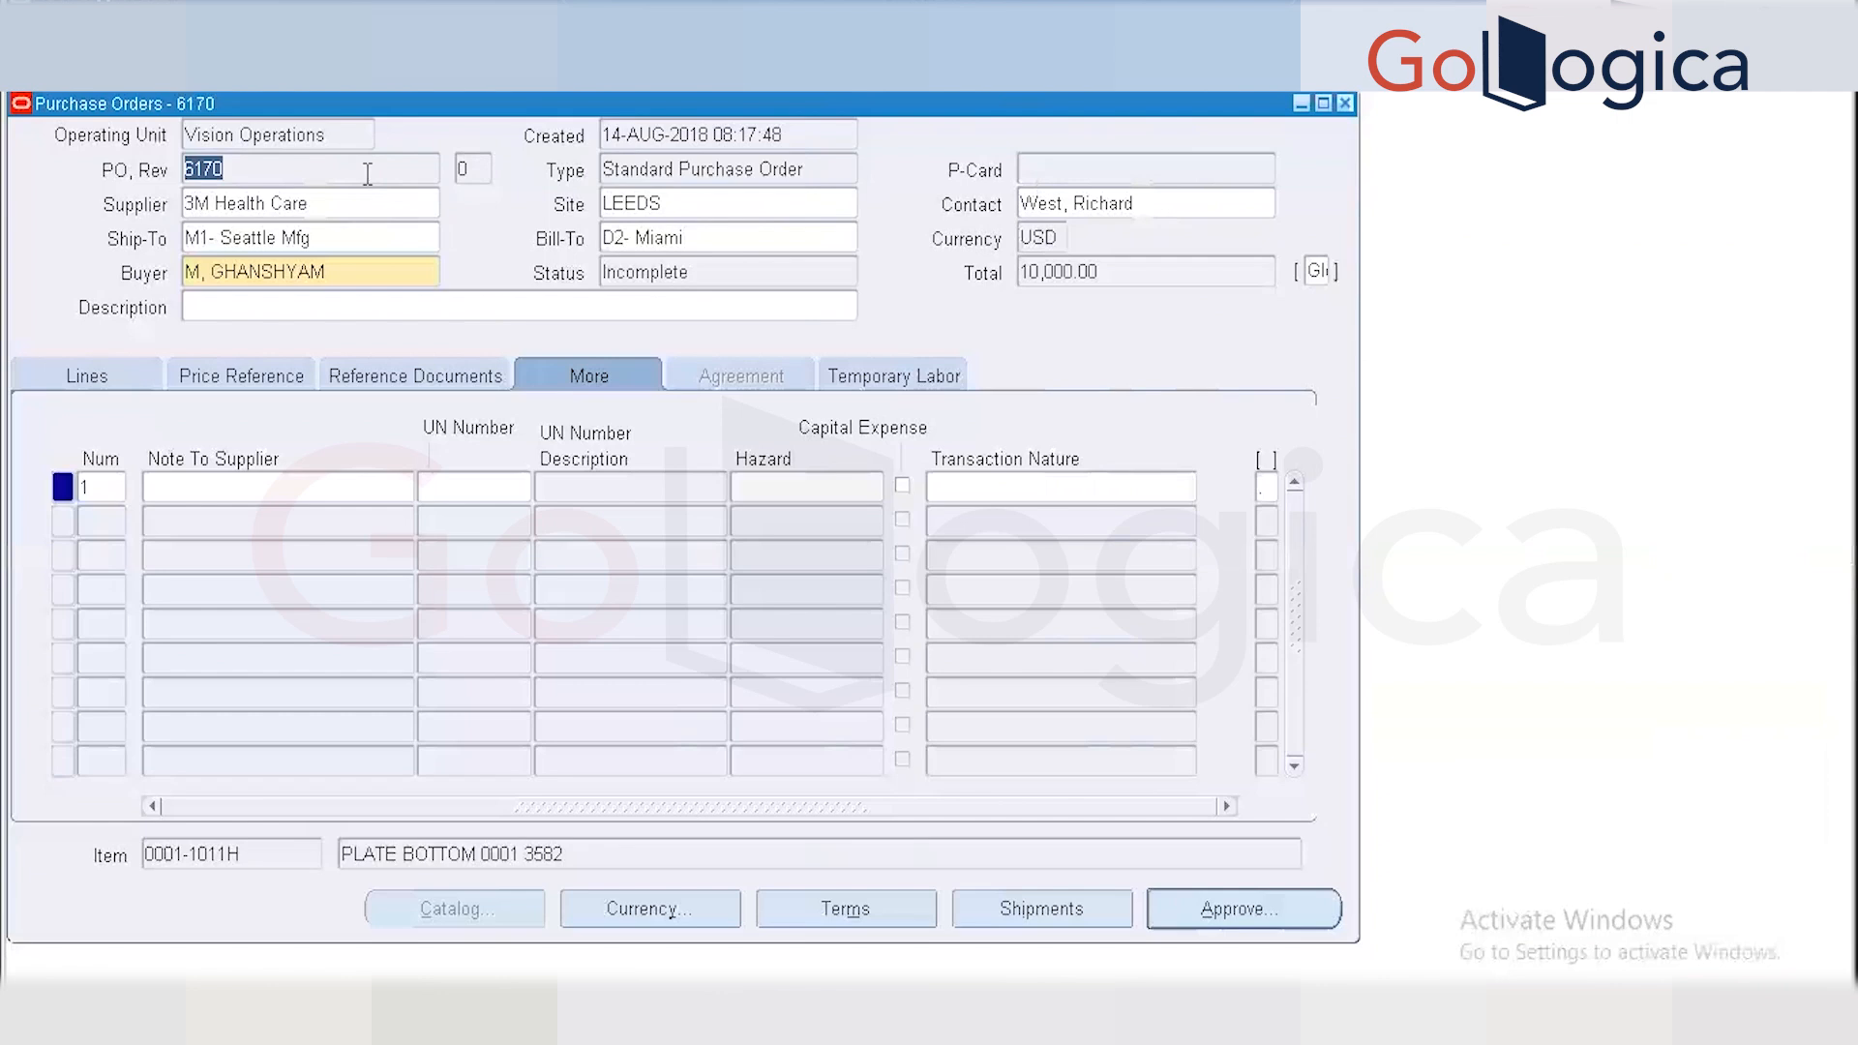
key("alt+Tab")
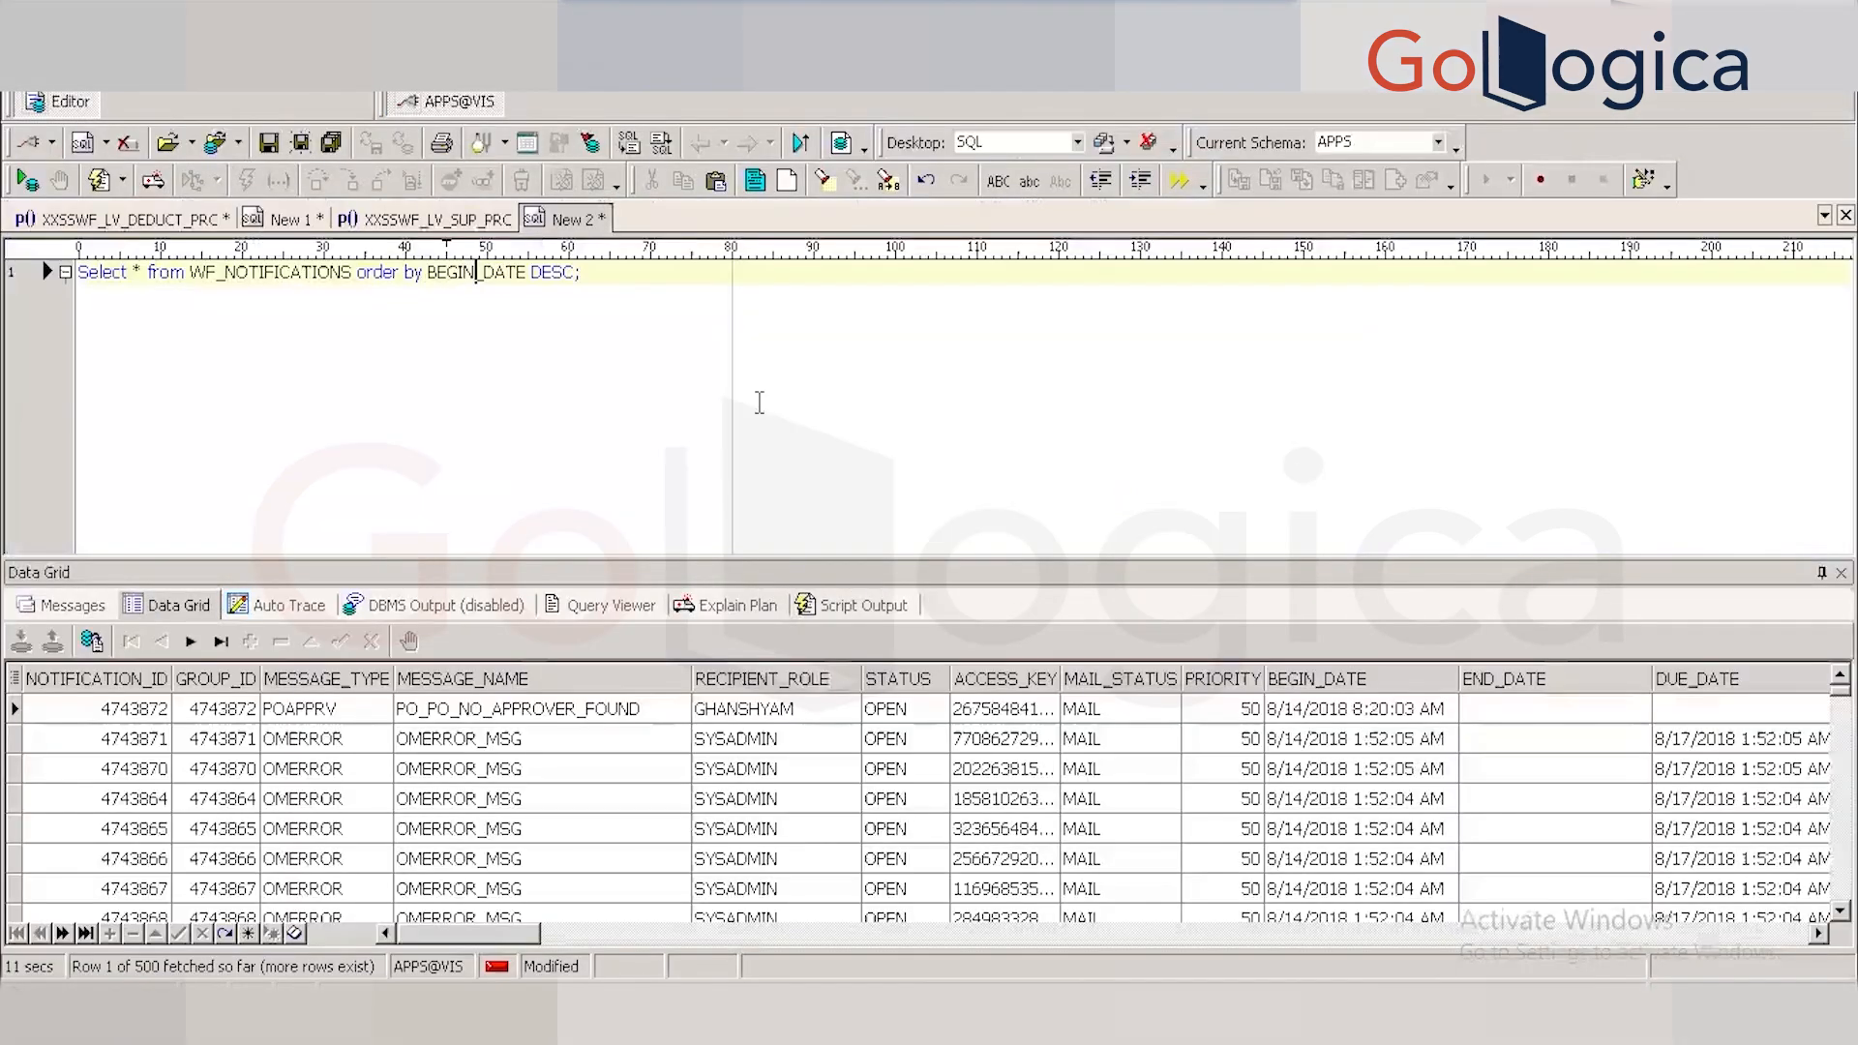
left_click(610, 275)
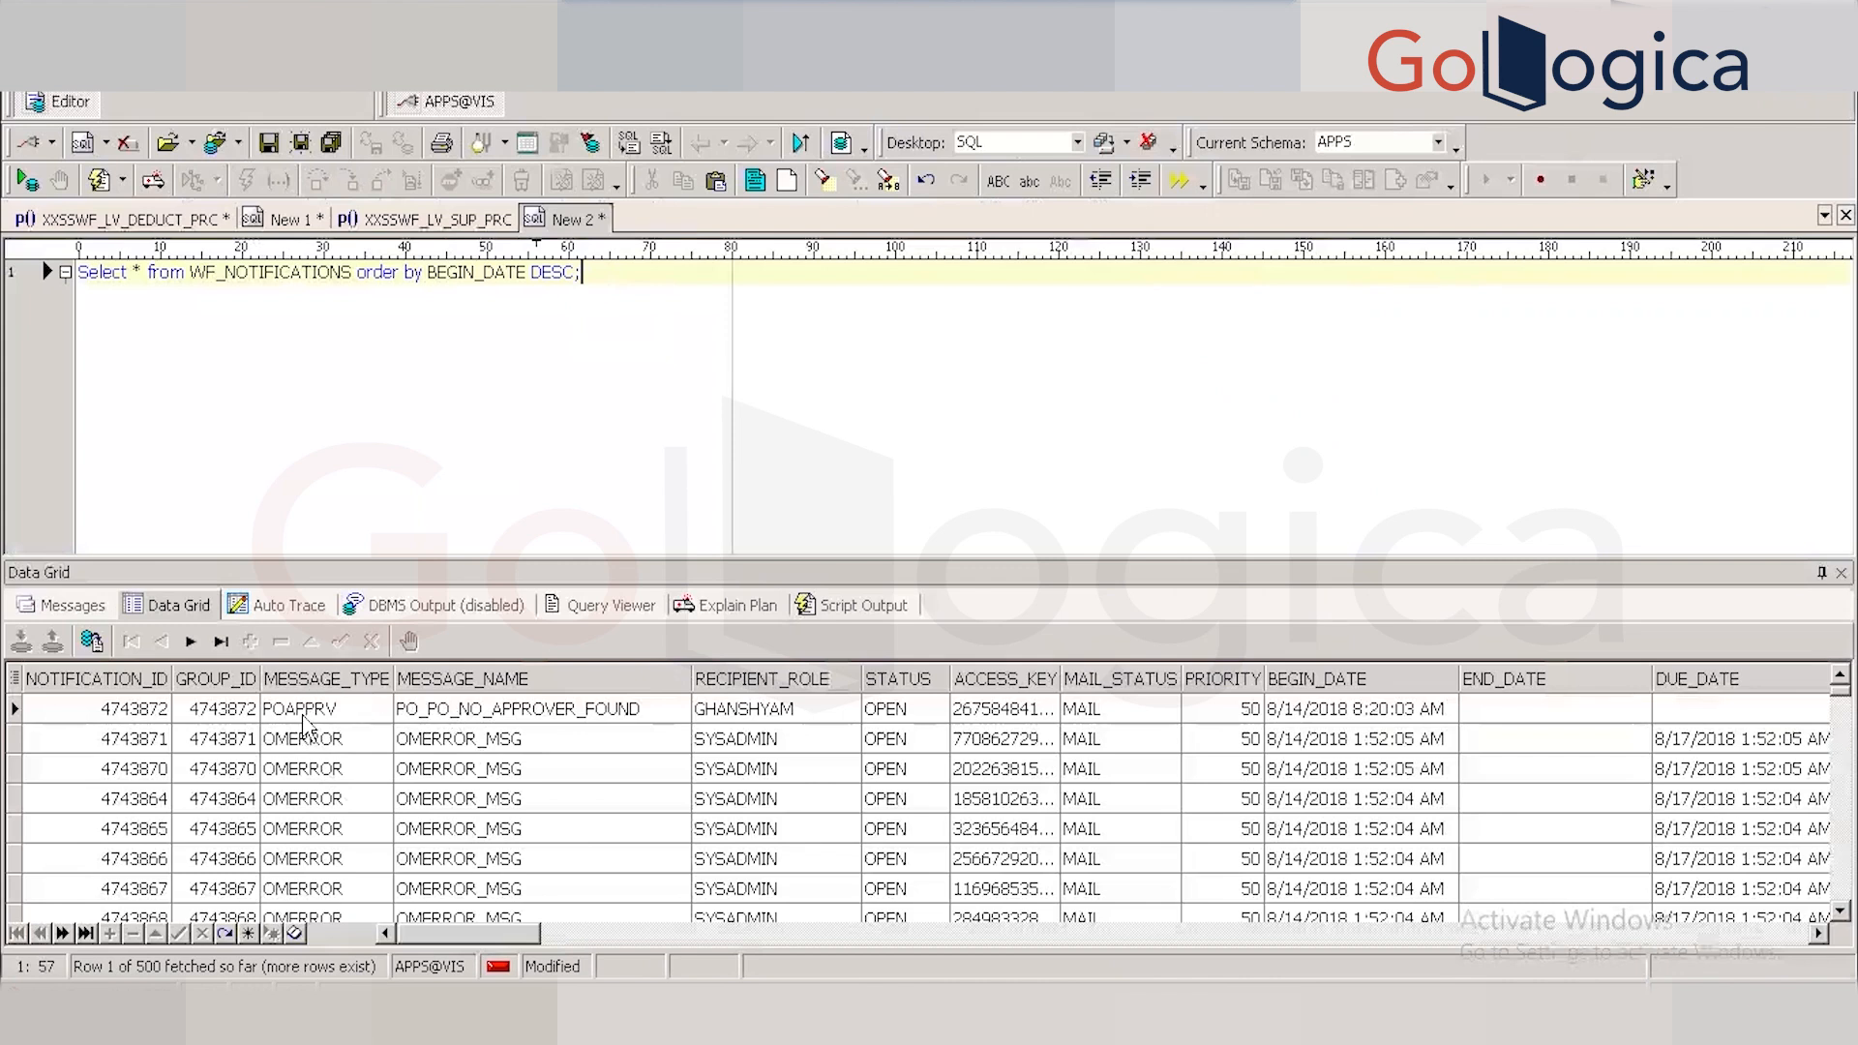
type("----6170 ,,")
left_click(140, 712)
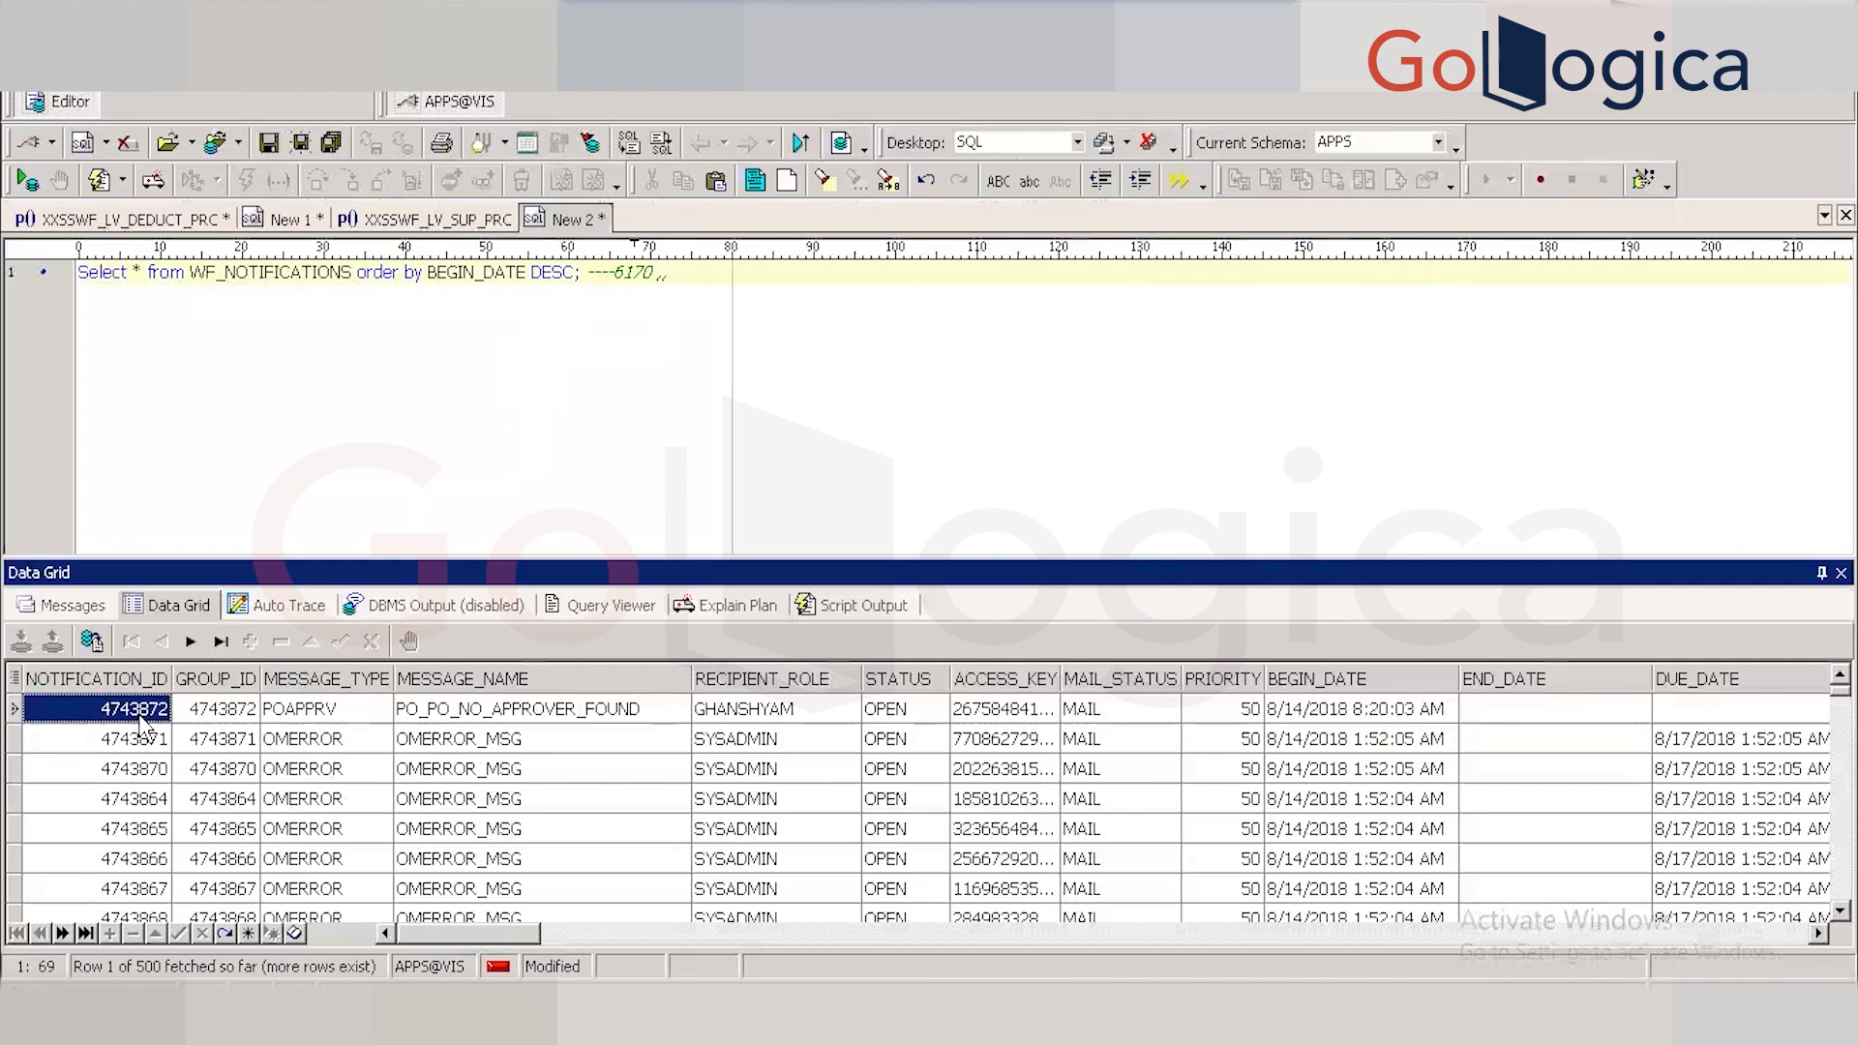
Append notification ID 4743872 and message type POAPPRV to the query comment.
left_click(140, 717)
key("ctrl+c")
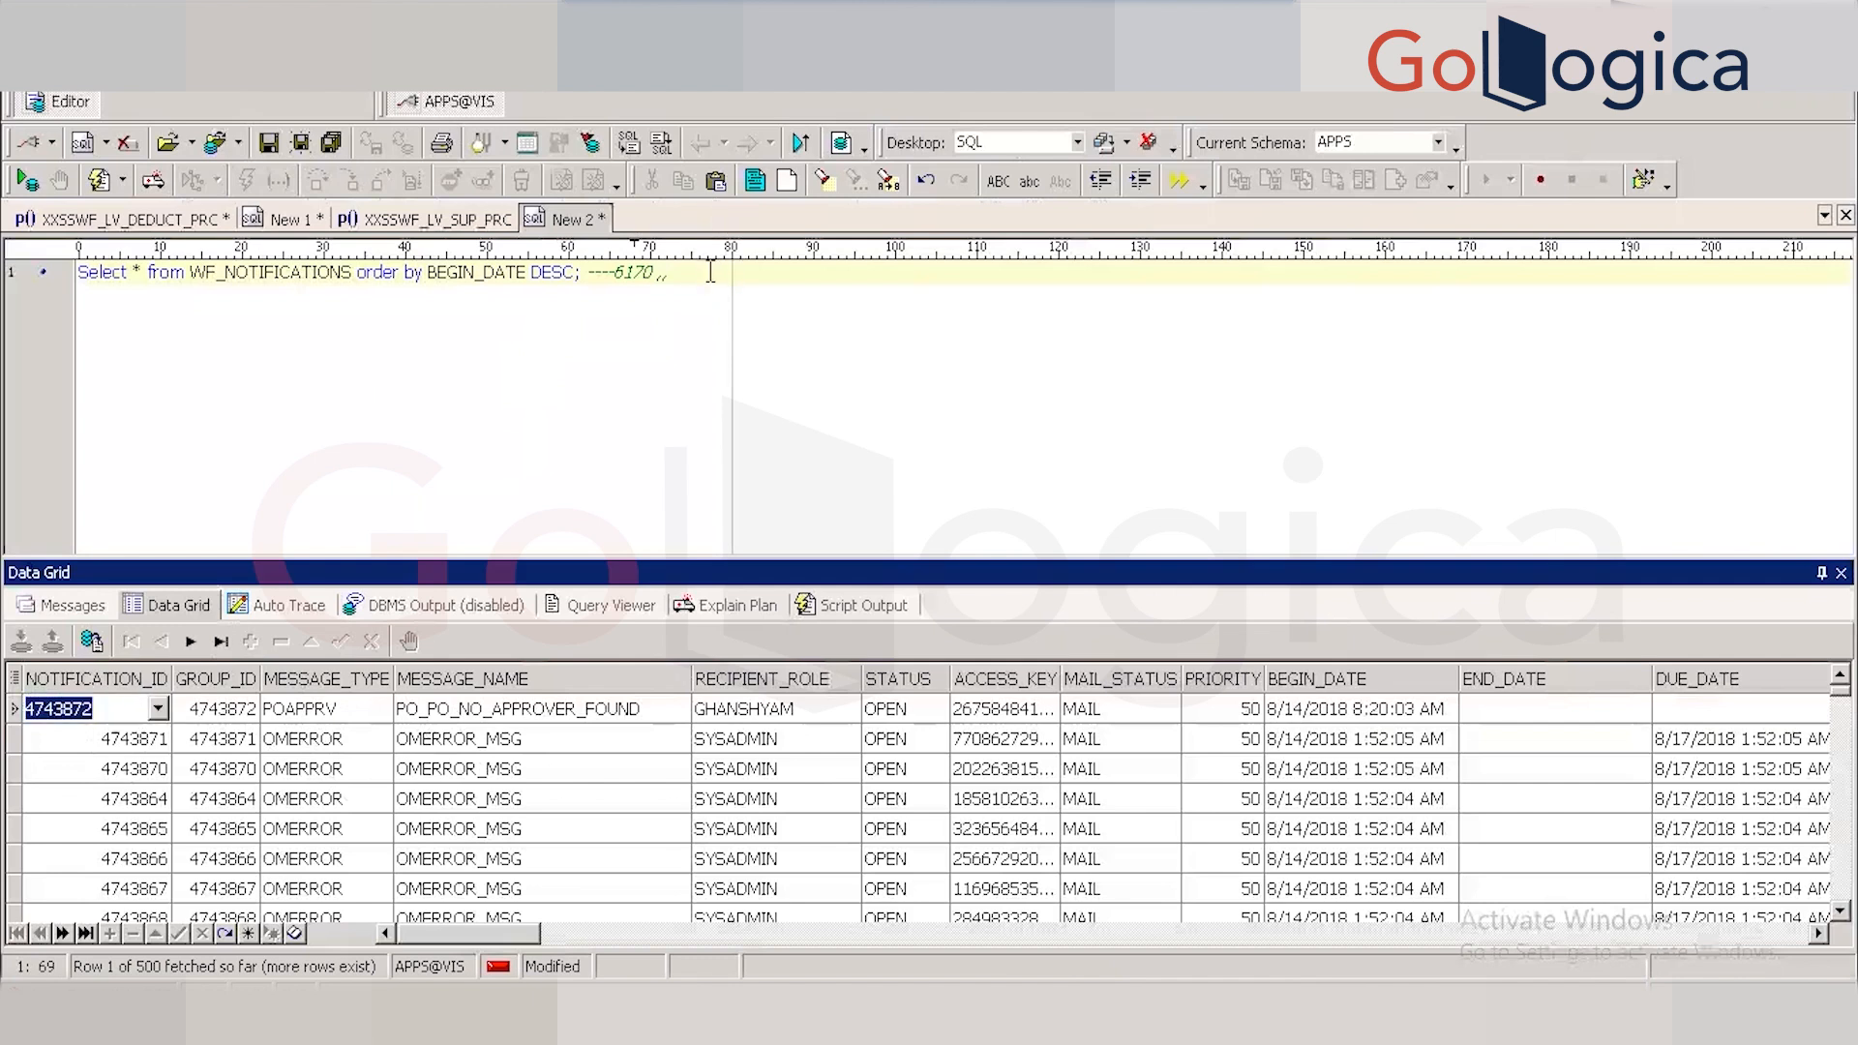
left_click(703, 272)
key("ctrl+v")
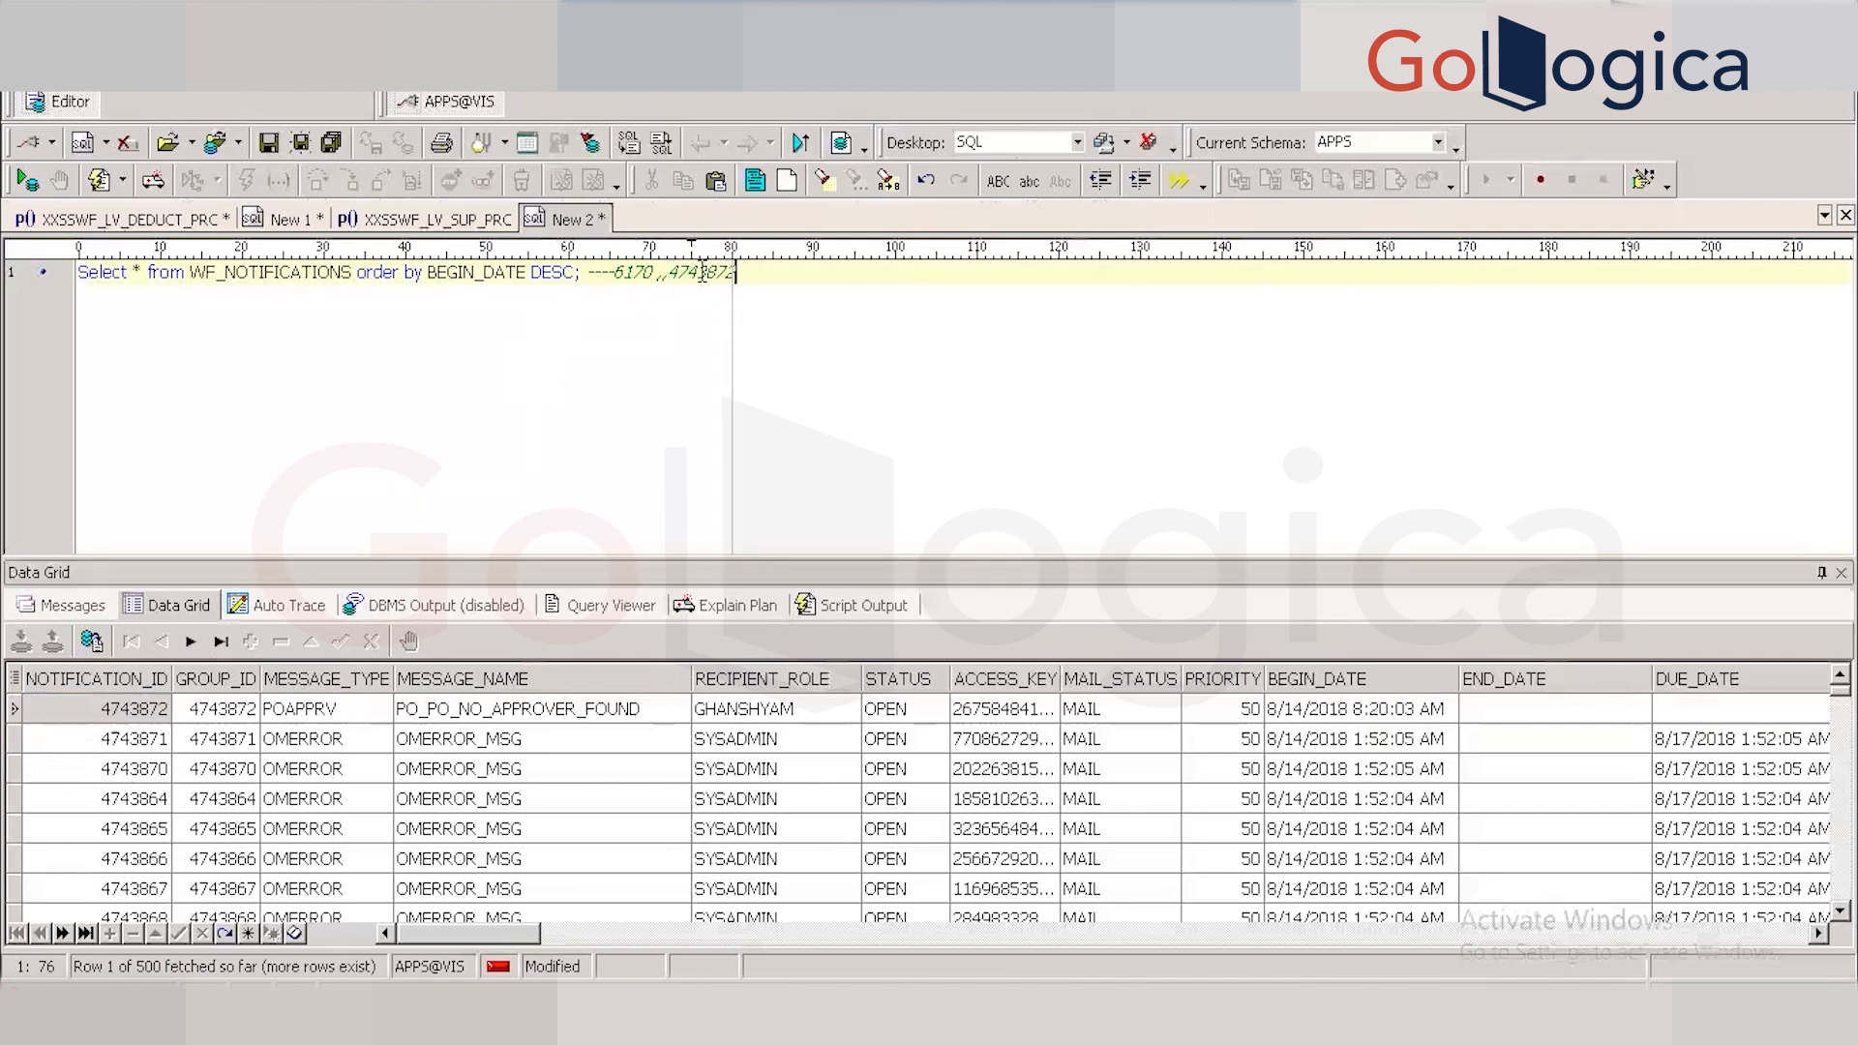
type(",---")
left_click(309, 716)
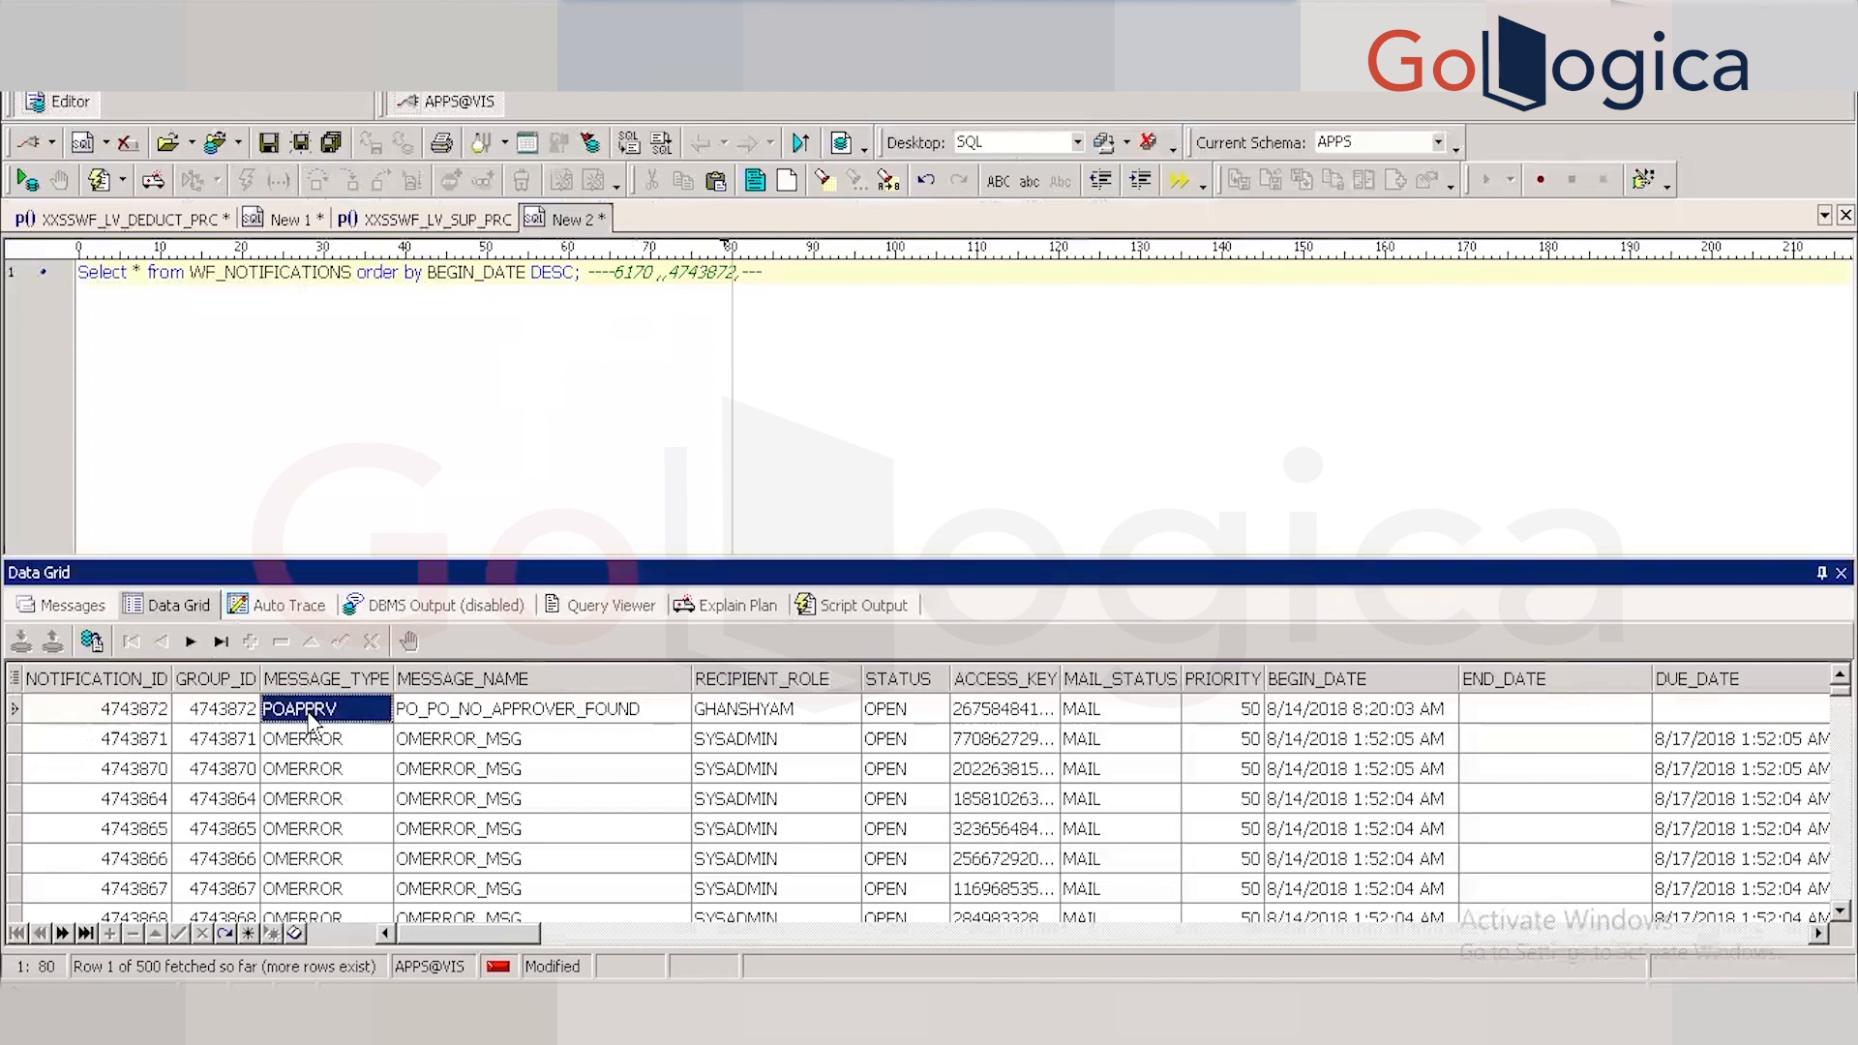
left_click(801, 277)
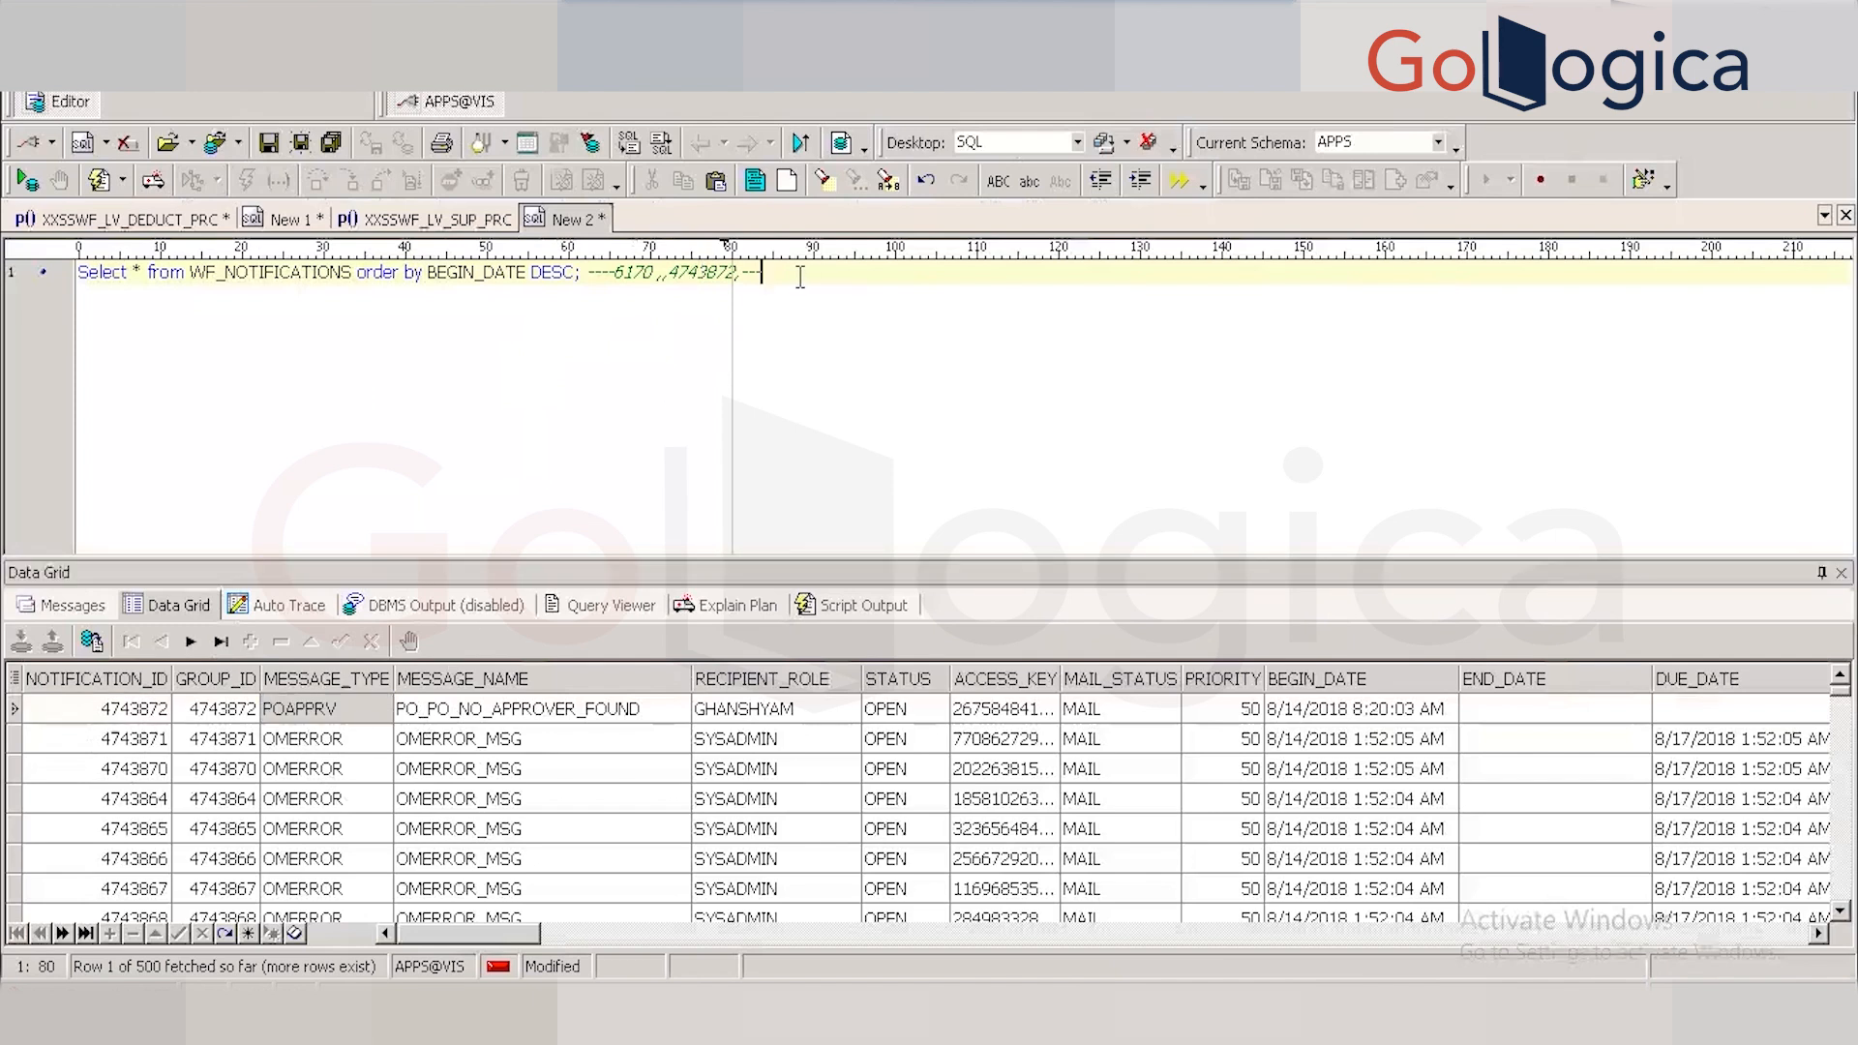
type("POAPPRV")
Scroll across the newest notification's columns, then return to the Purchase Orders 6170 form.
left_click(1731, 717)
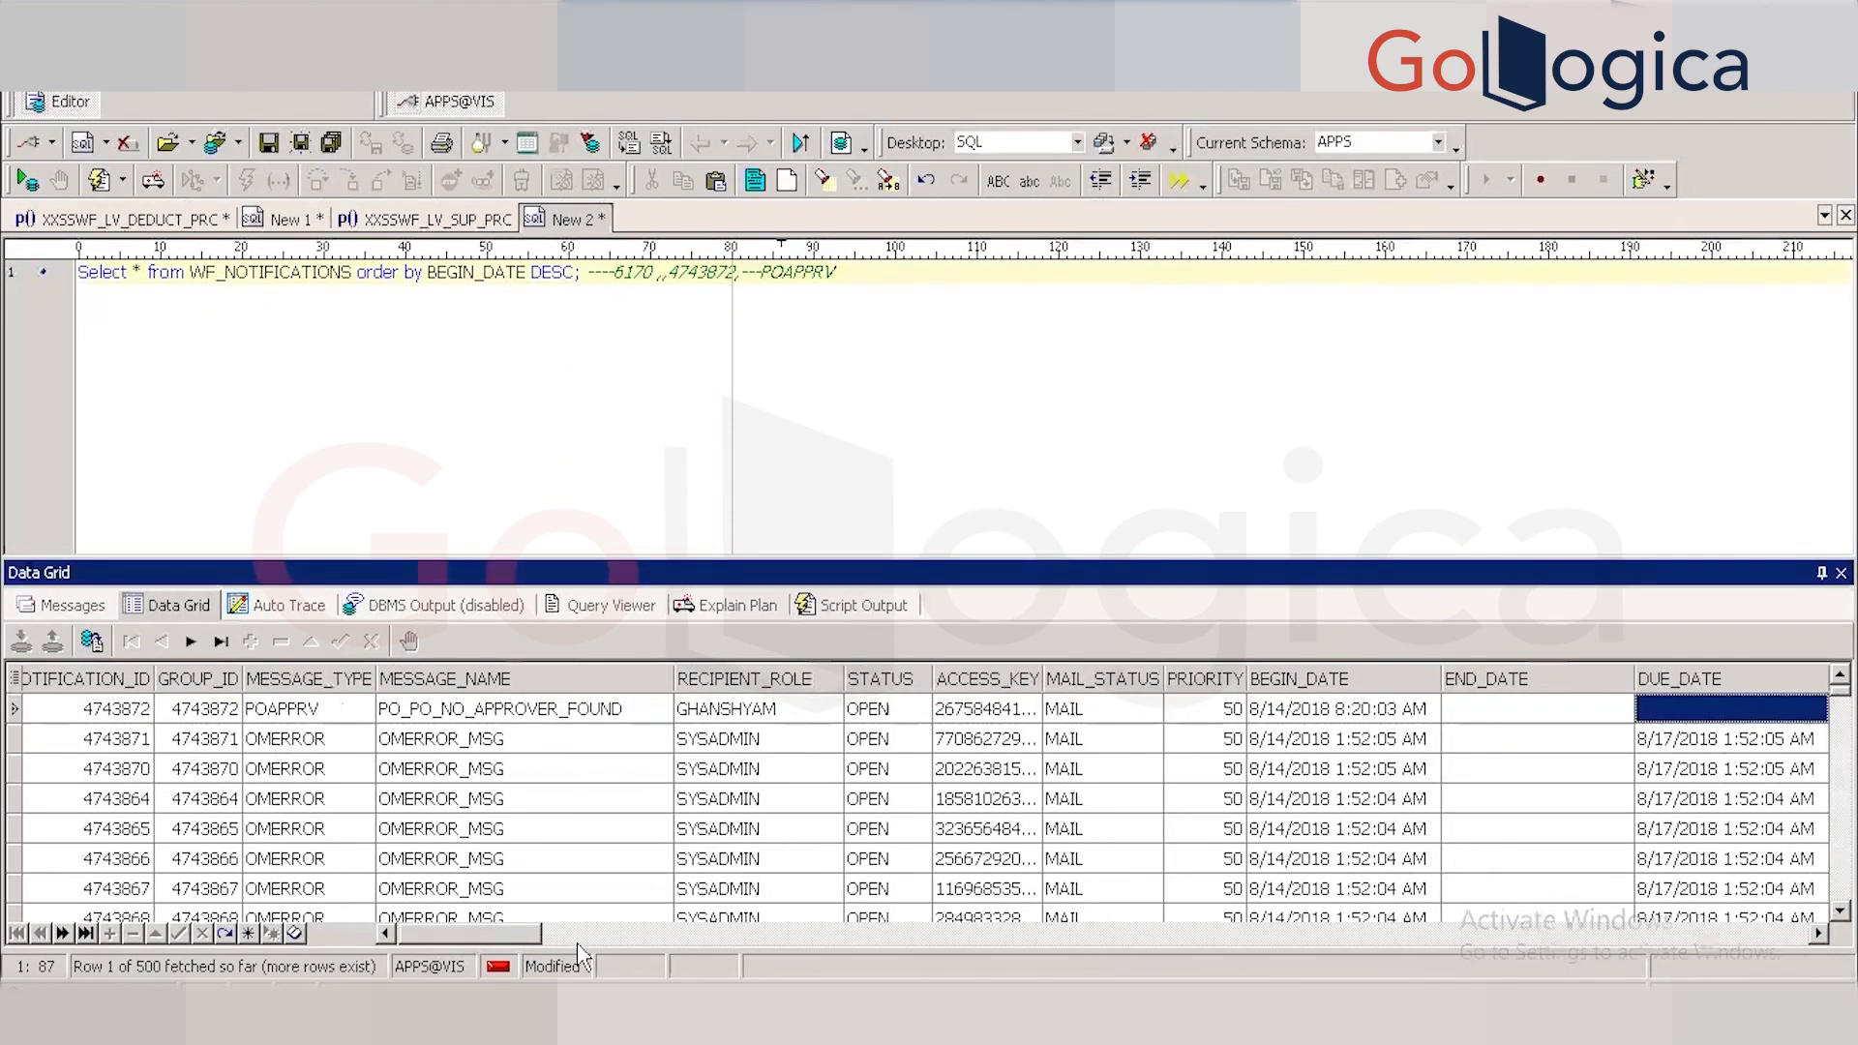
left_click_drag(520, 933, 544, 937)
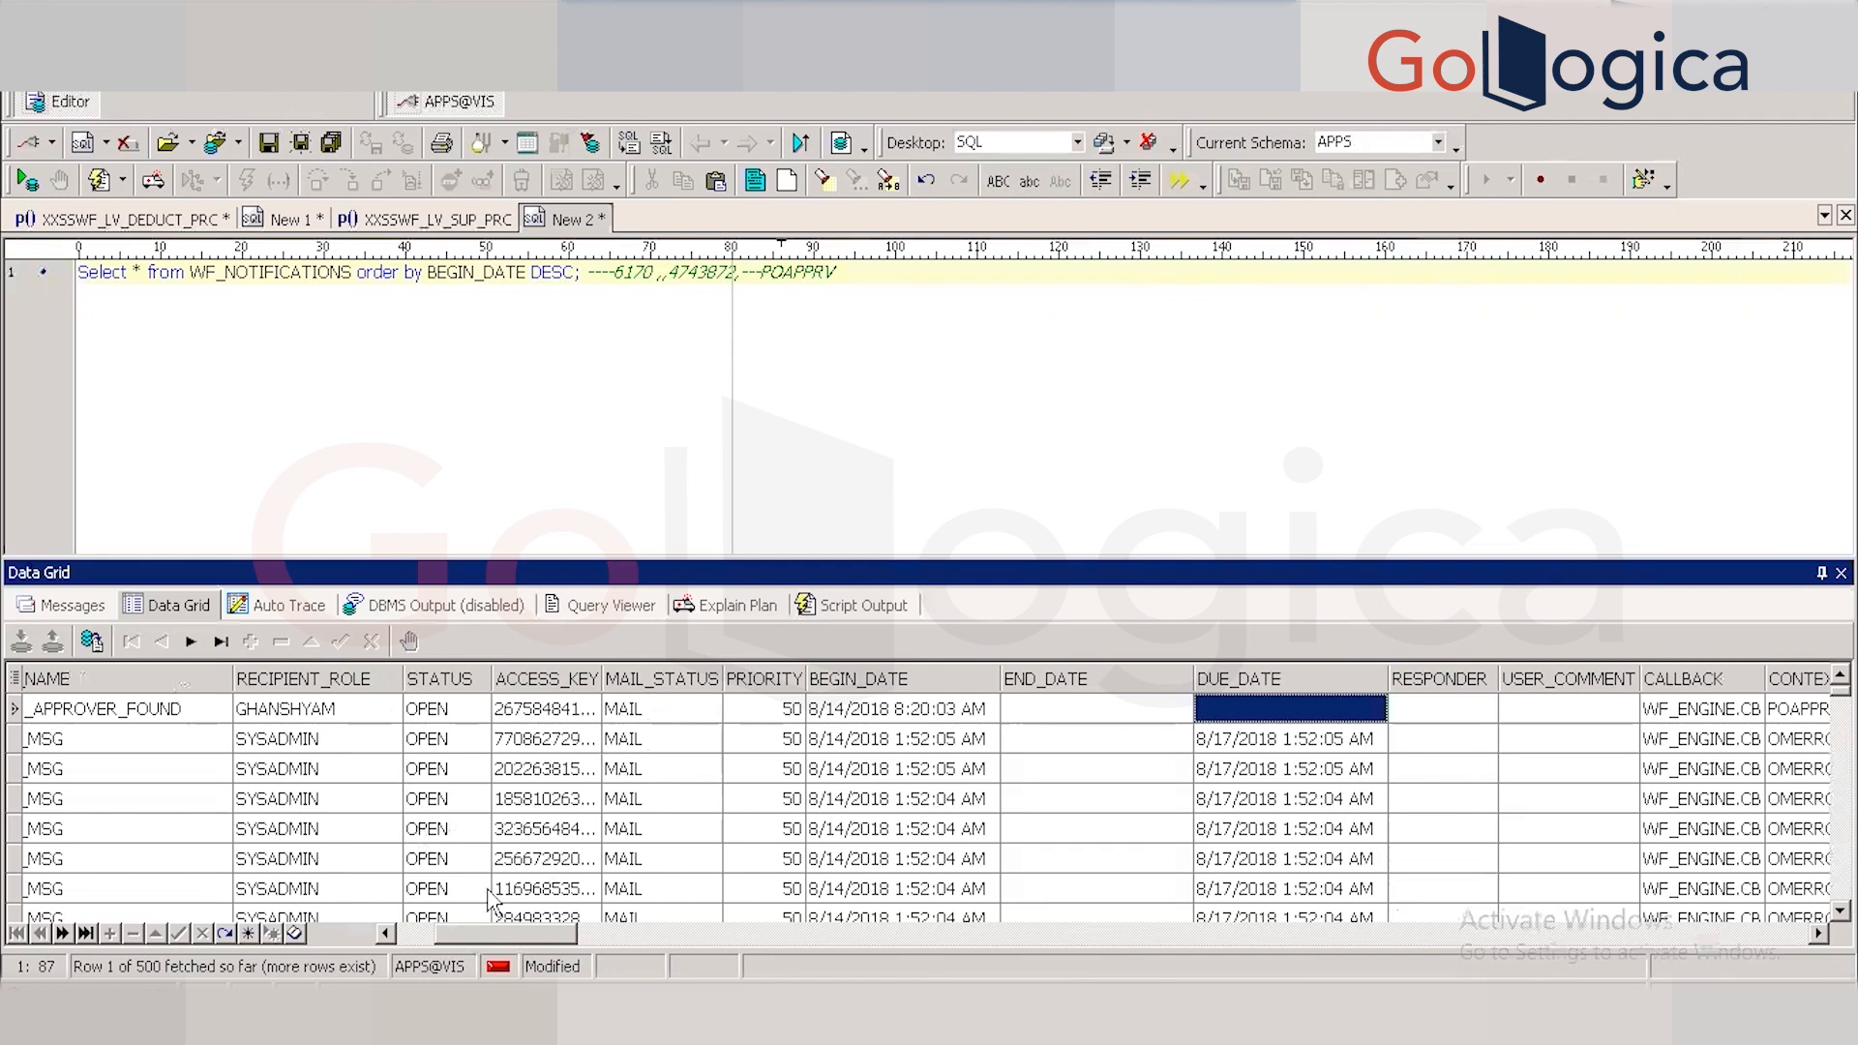
left_click_drag(475, 941, 349, 956)
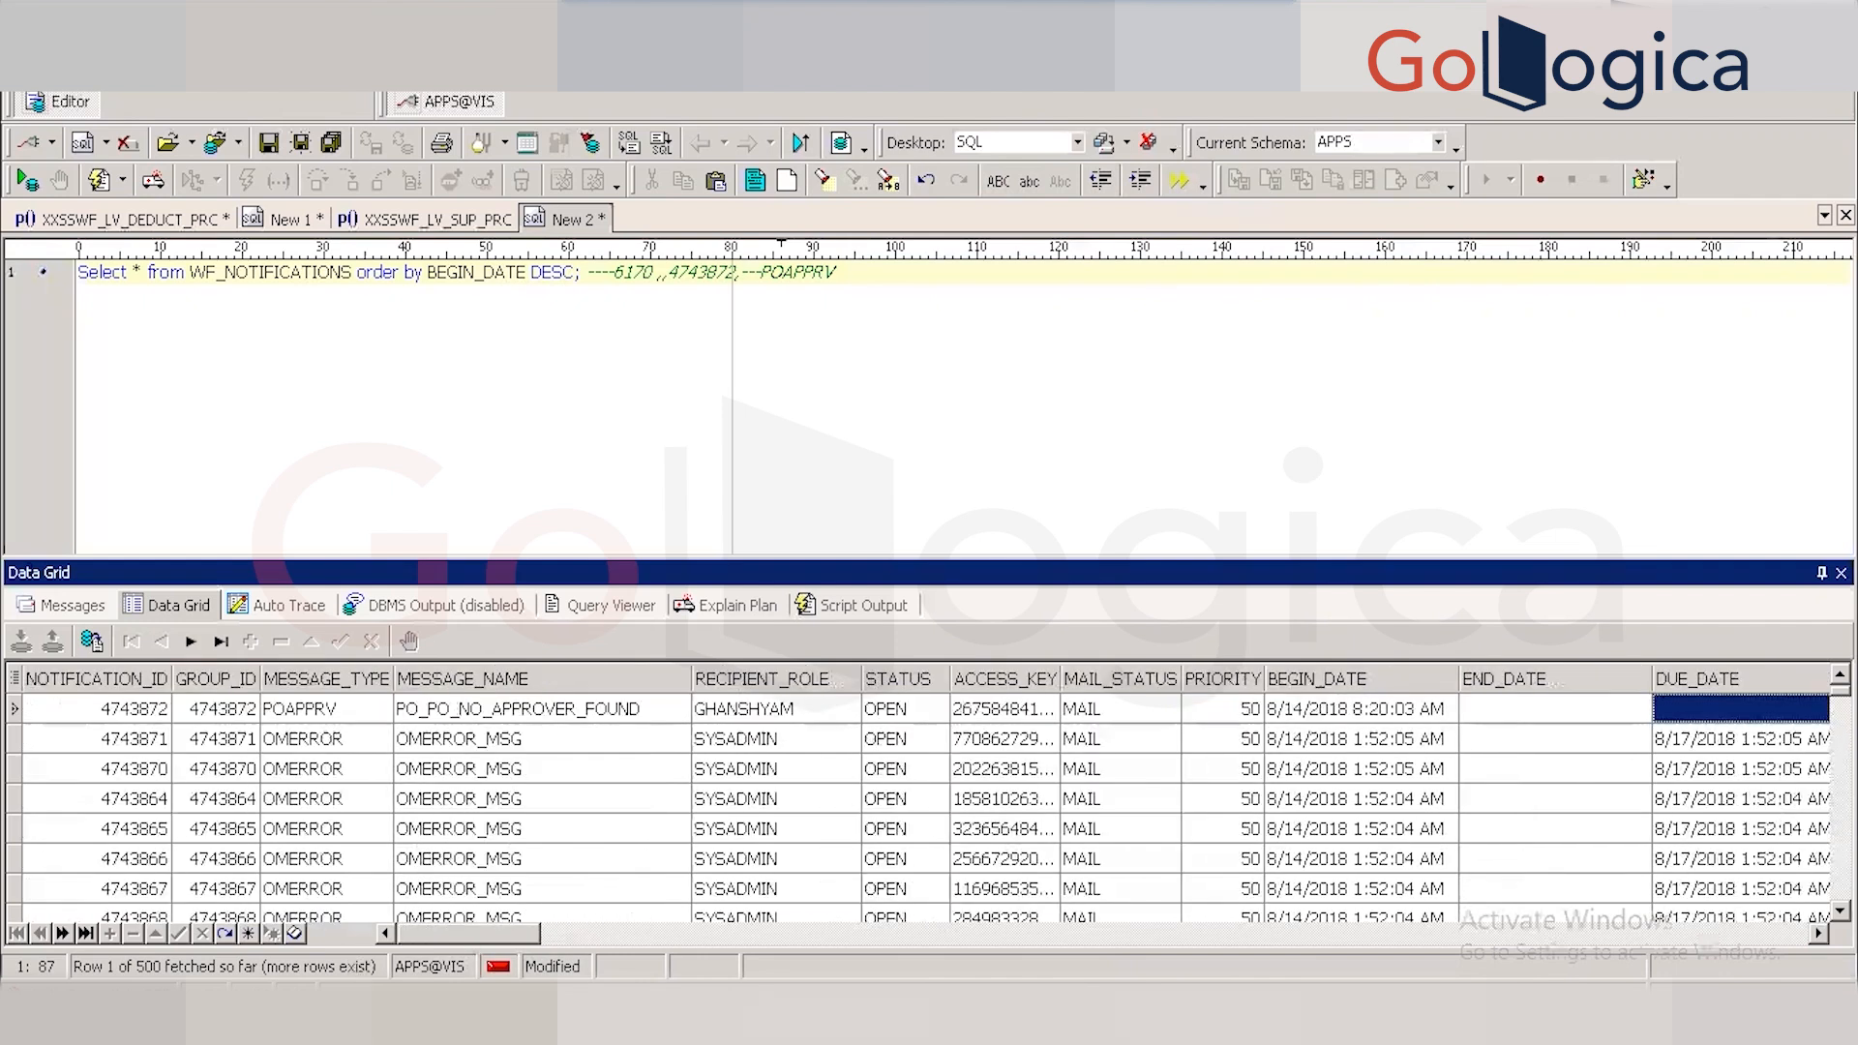
key("alt+Tab")
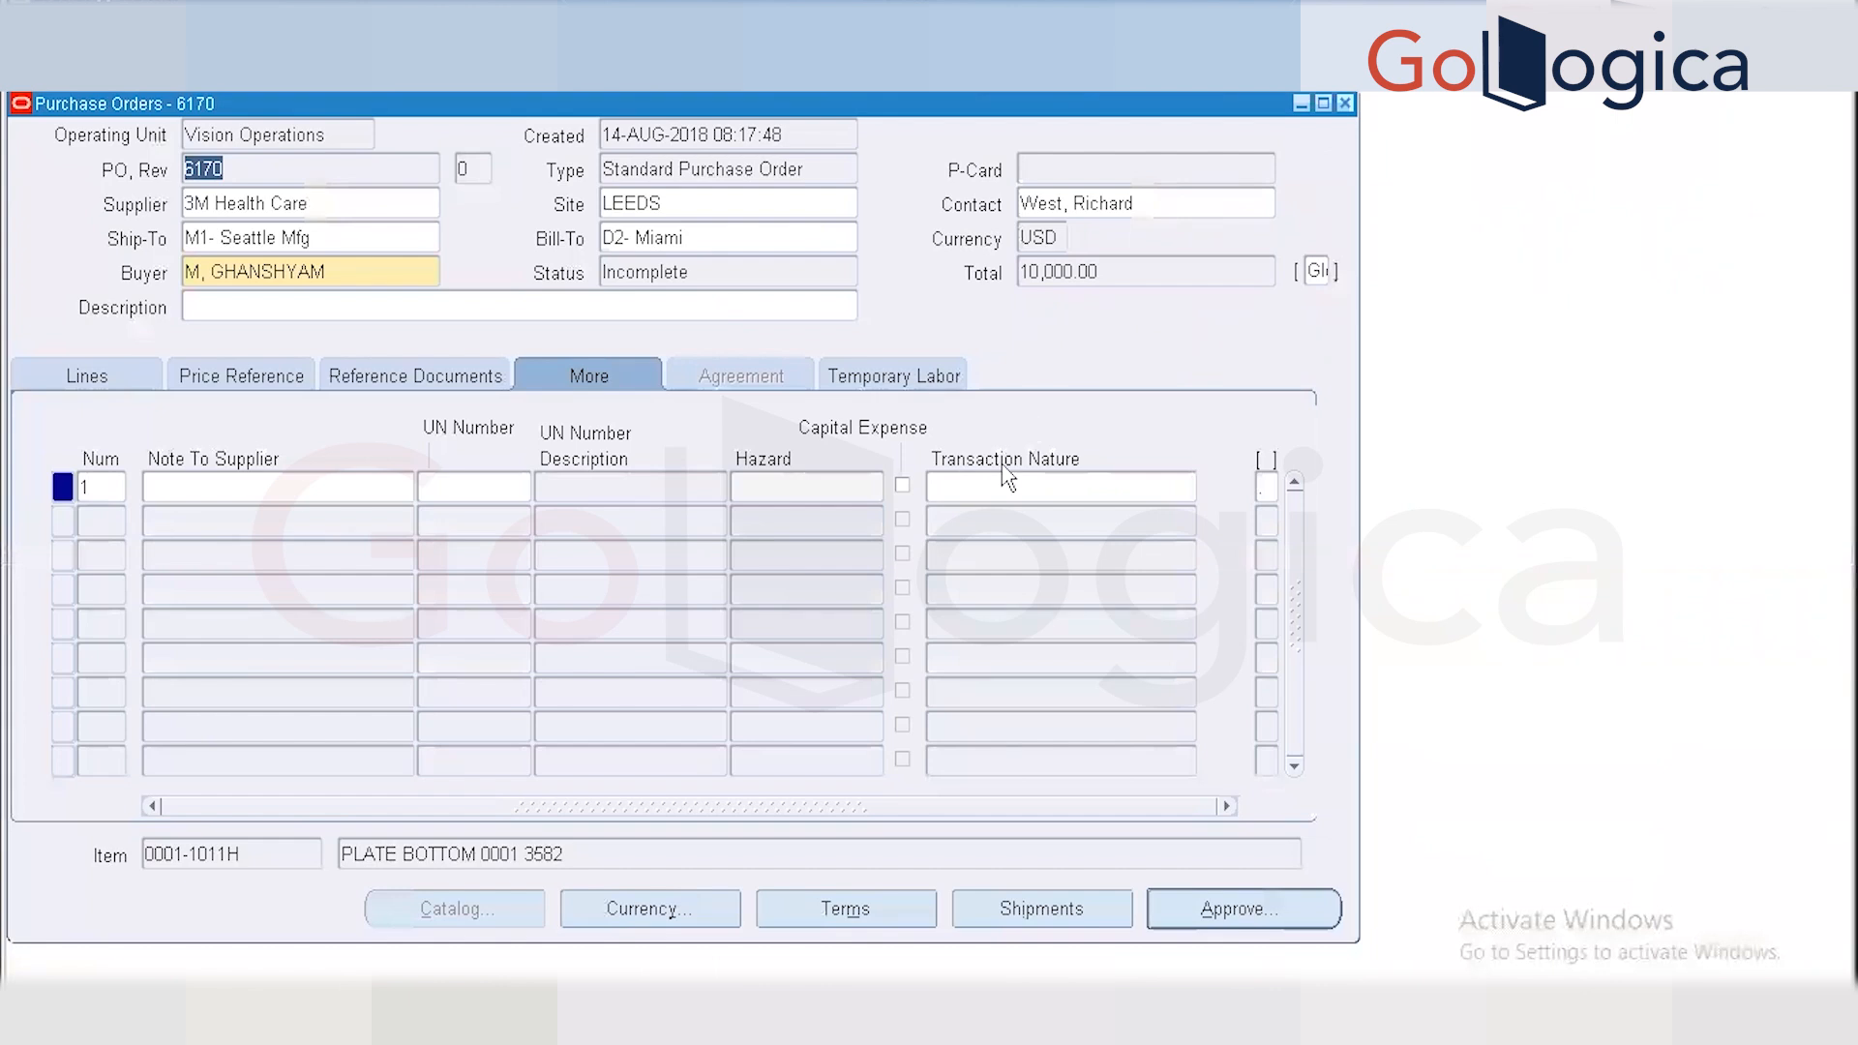
Close the Purchase Orders 6170 form and the Purchasing Navigator window.
key("alt+Tab")
left_click(1344, 103)
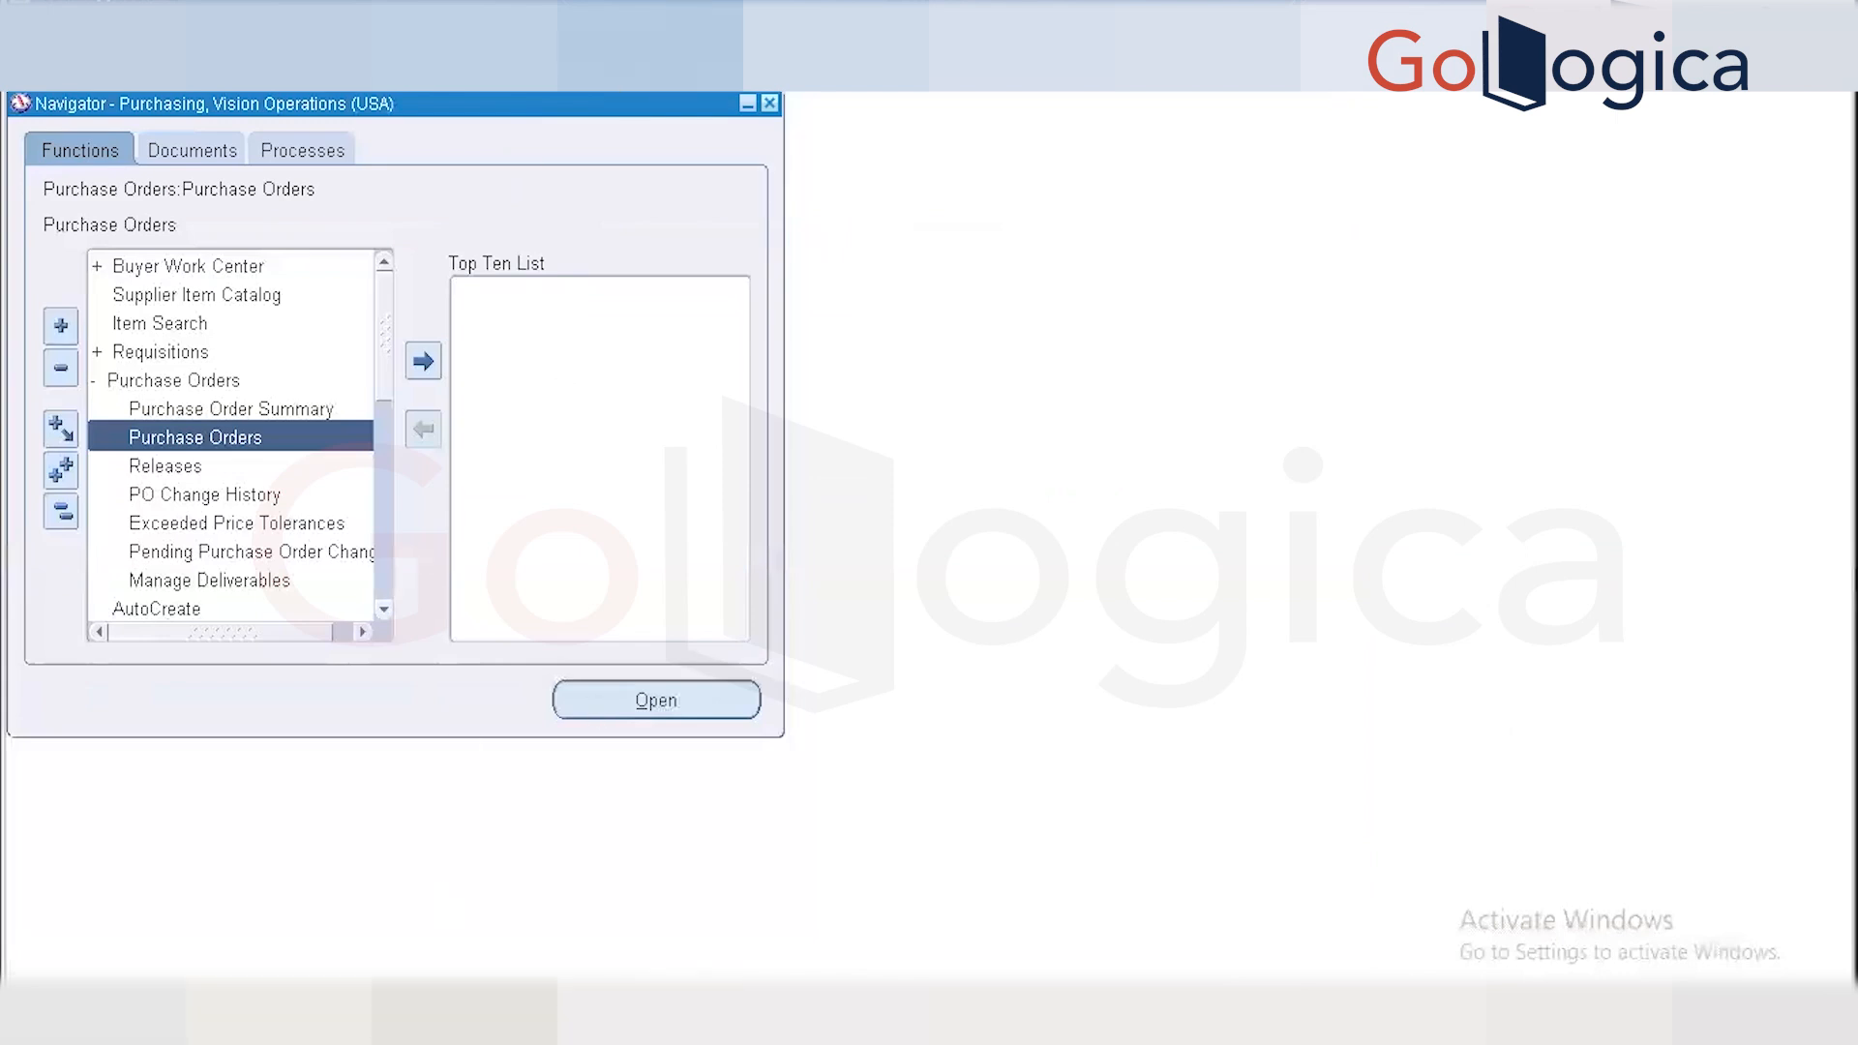
left_click(387, 1016)
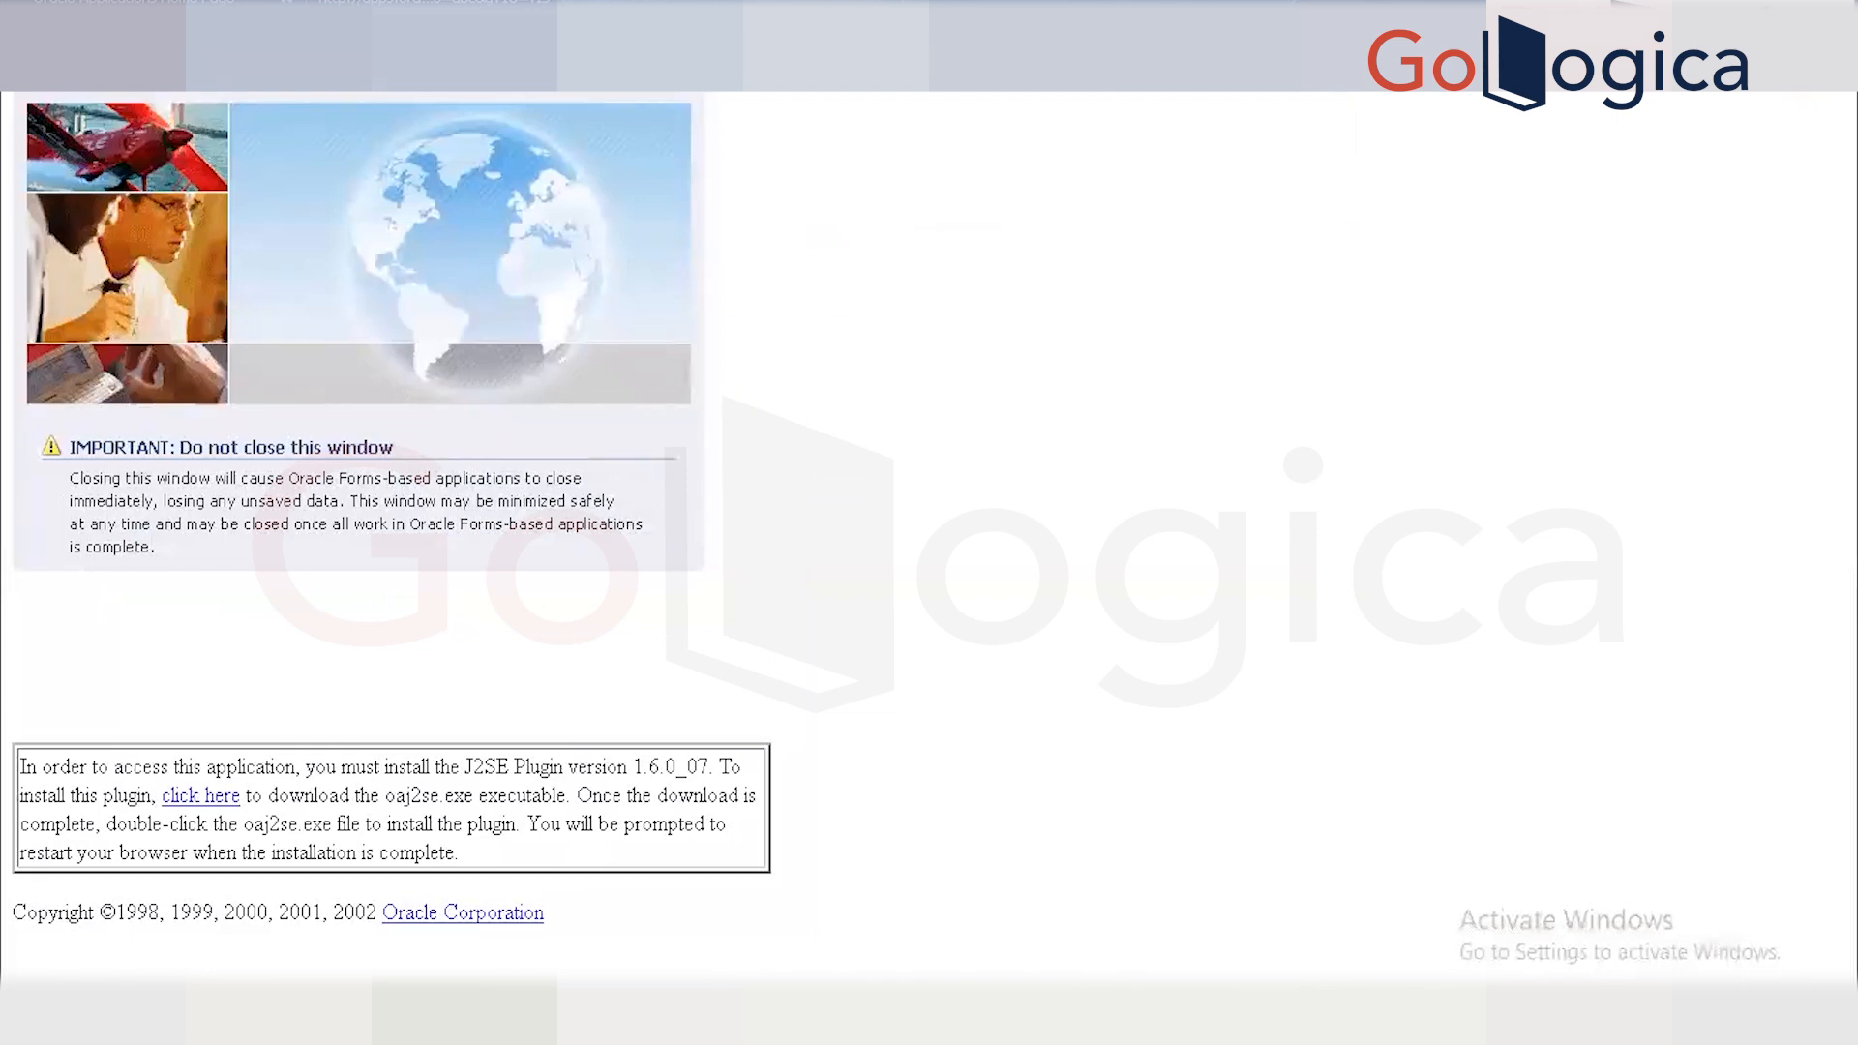
Log out of the Oracle Applications home page and sign back in with the user name and password.
left_click(174, 4)
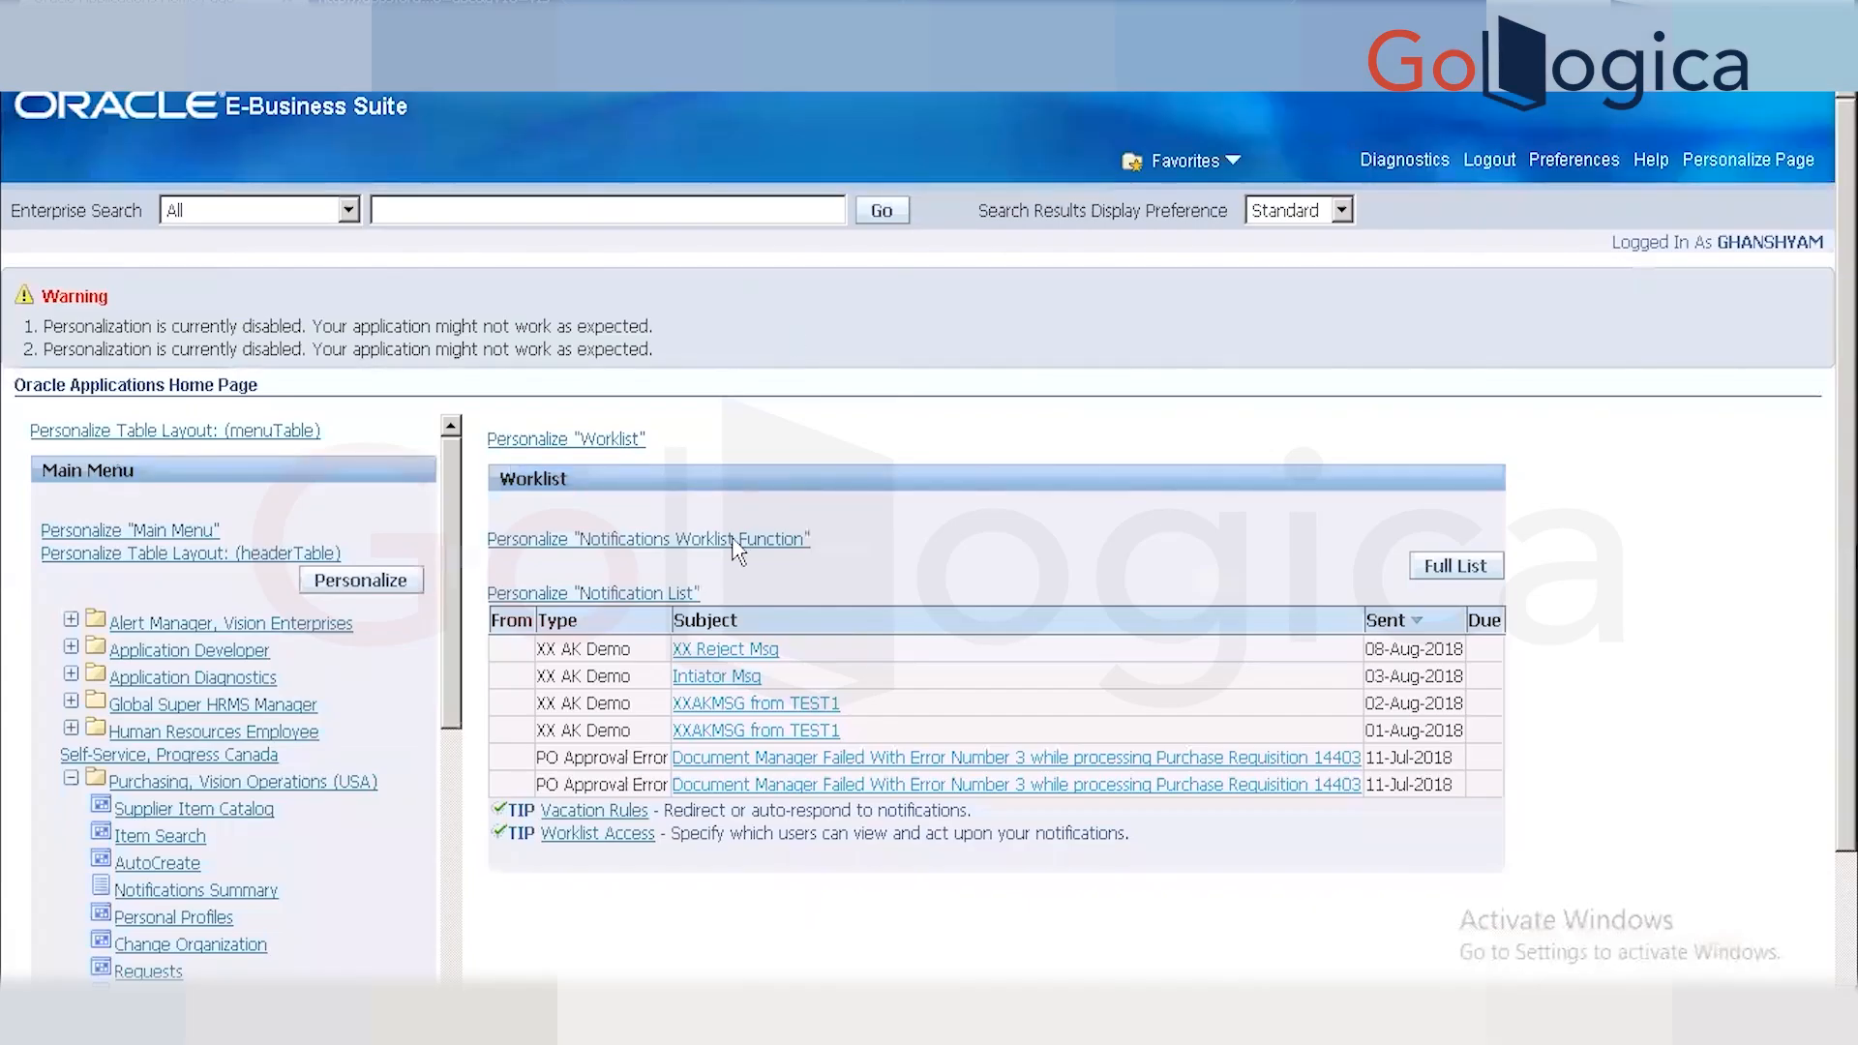
left_click(1489, 162)
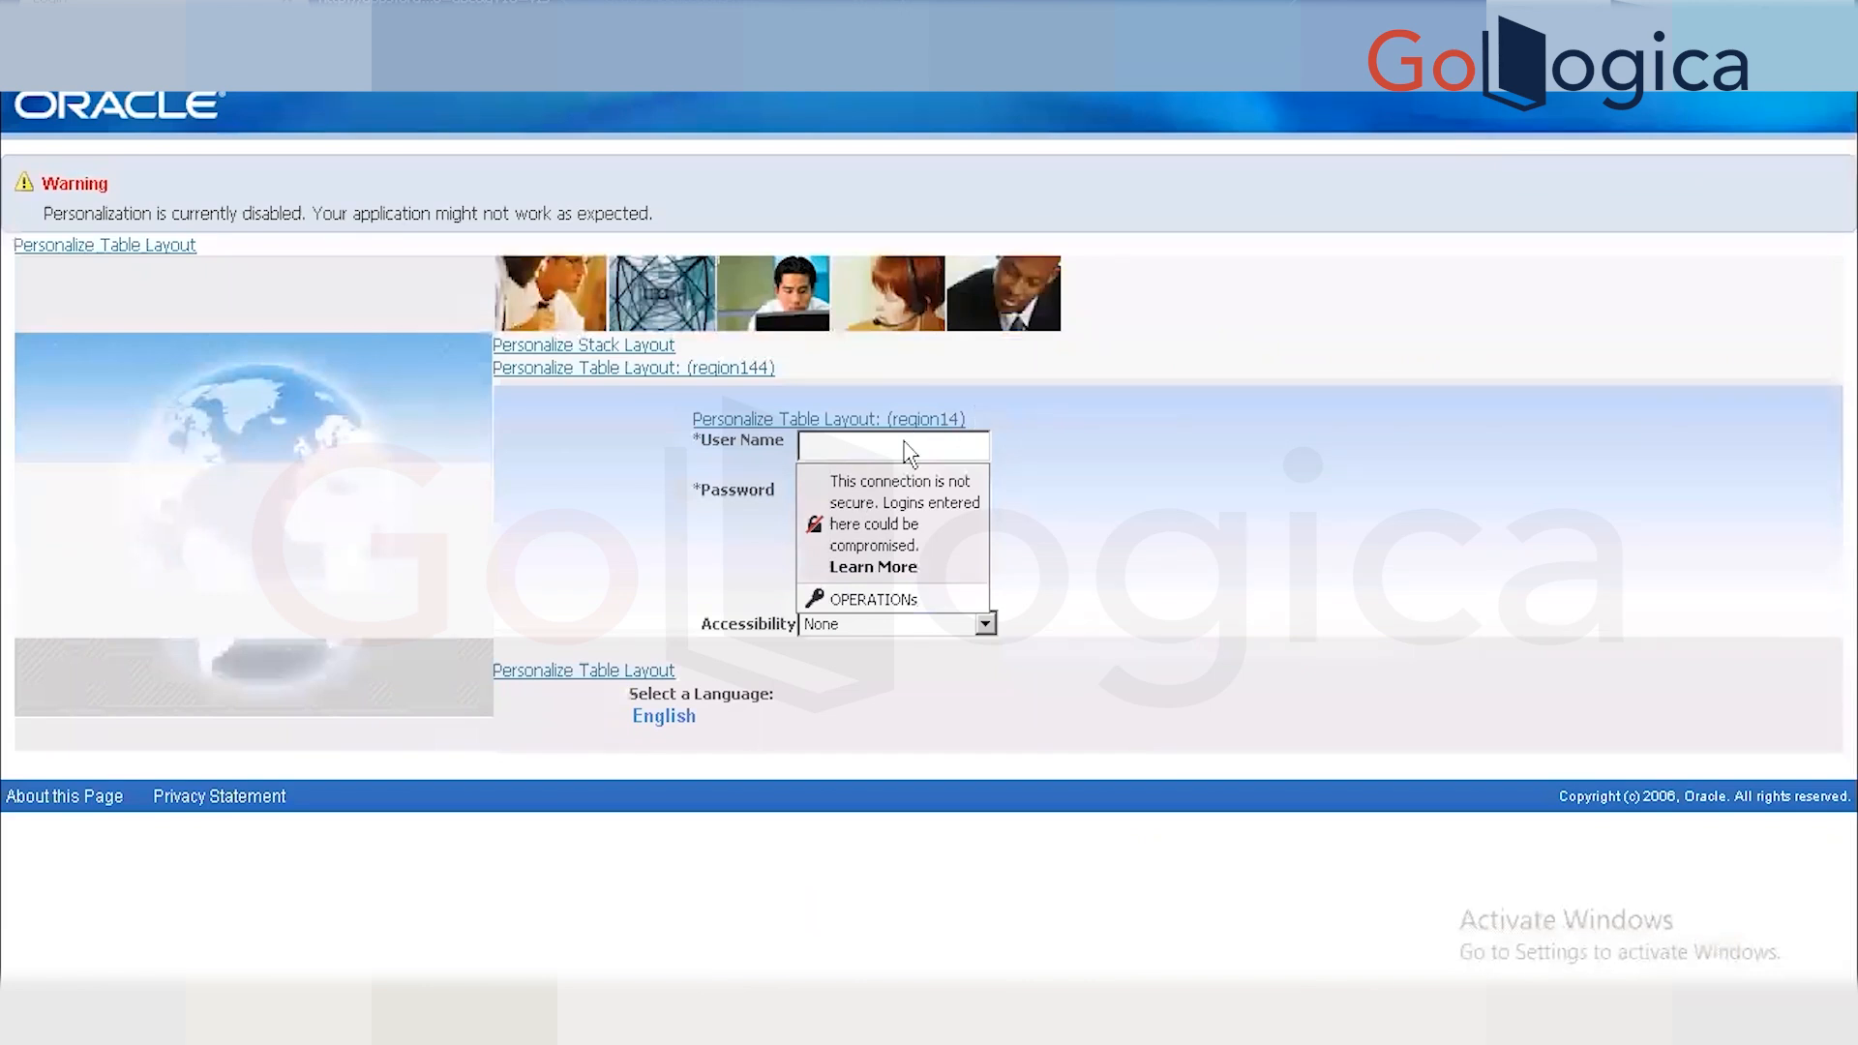
left_click(840, 445)
left_click(841, 444)
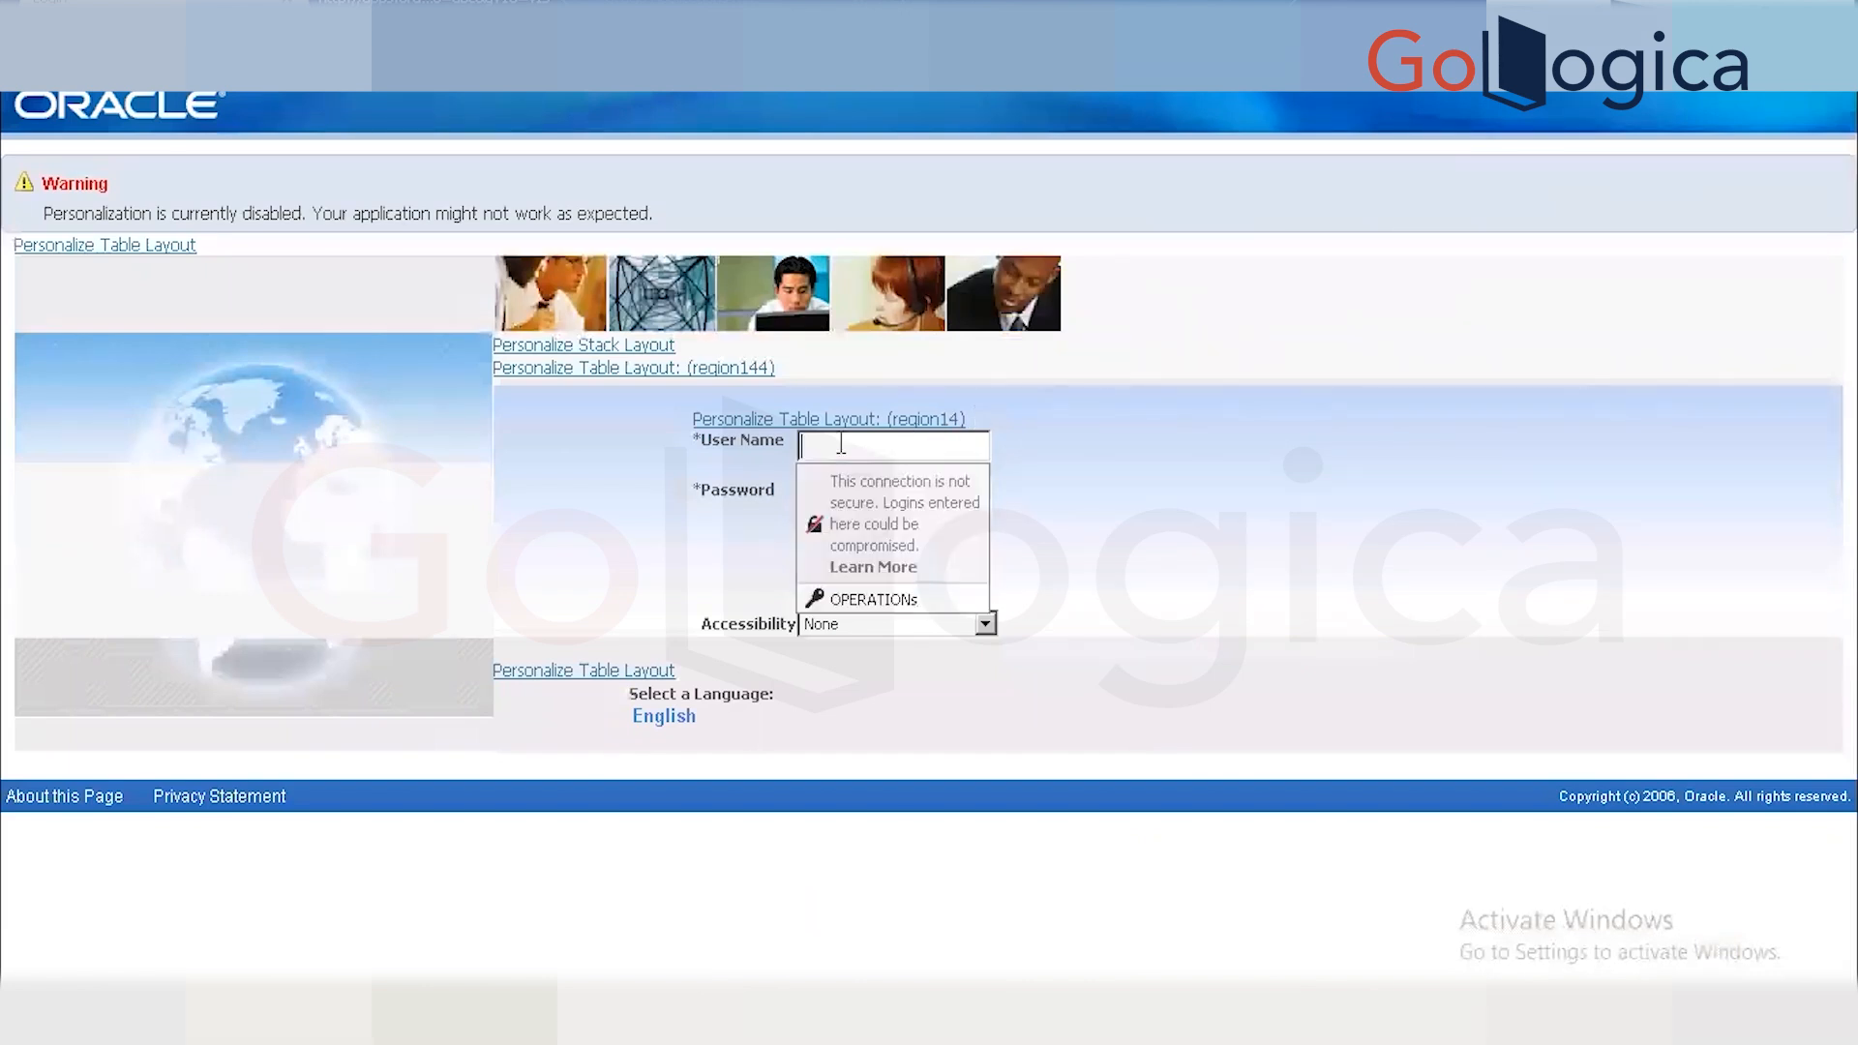
type("GHANSHYAM")
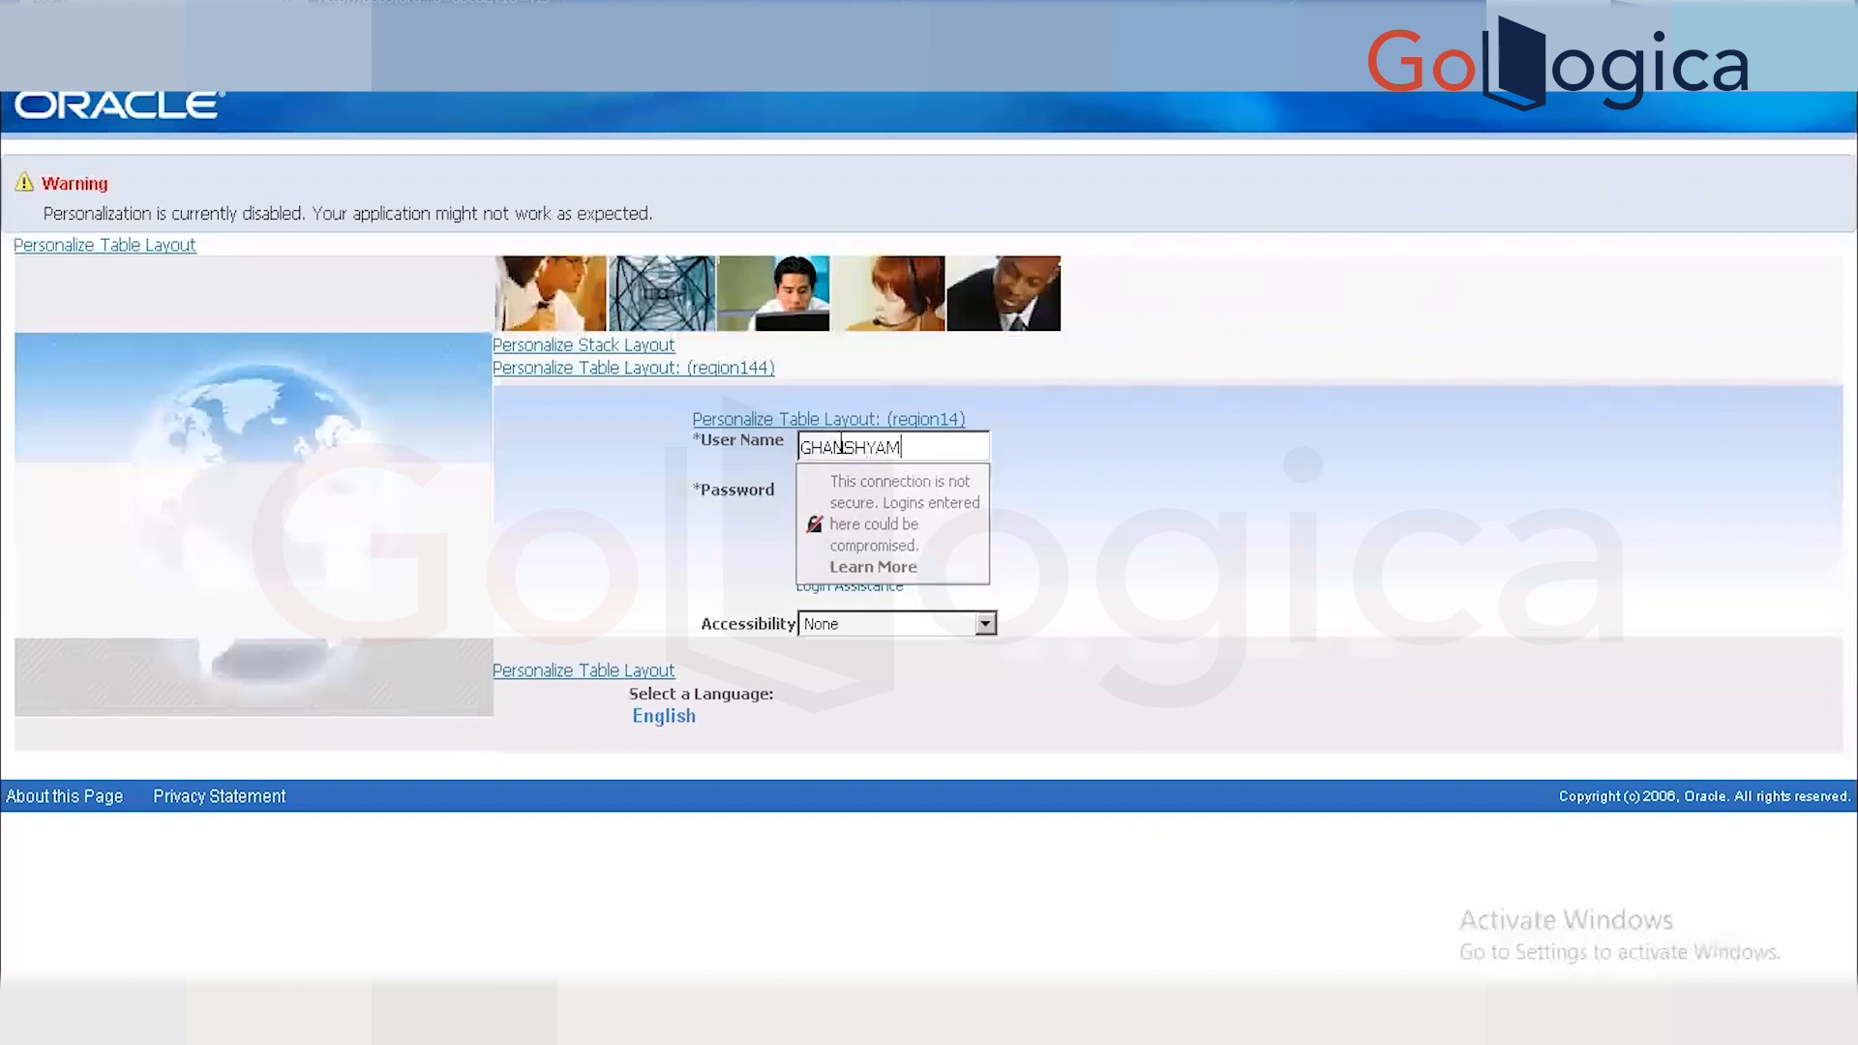
key("Tab")
type("welcome1")
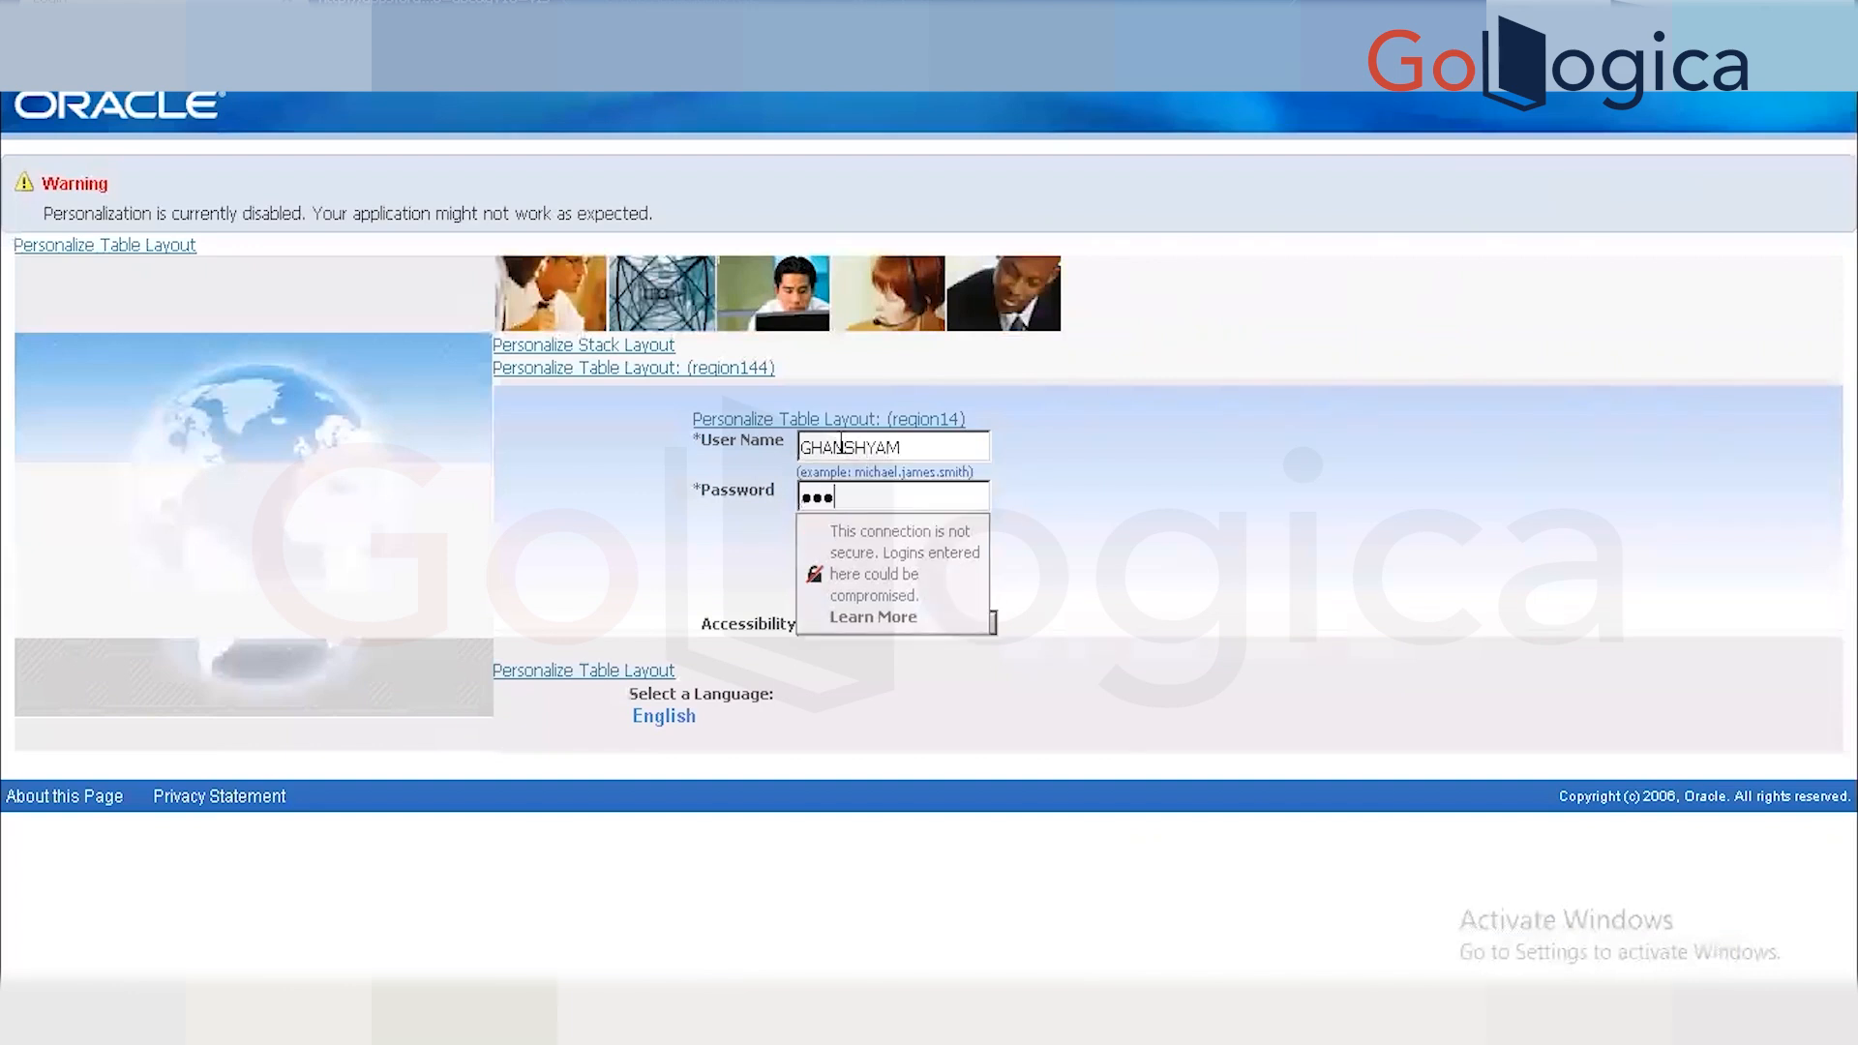
type("2")
key("Tab")
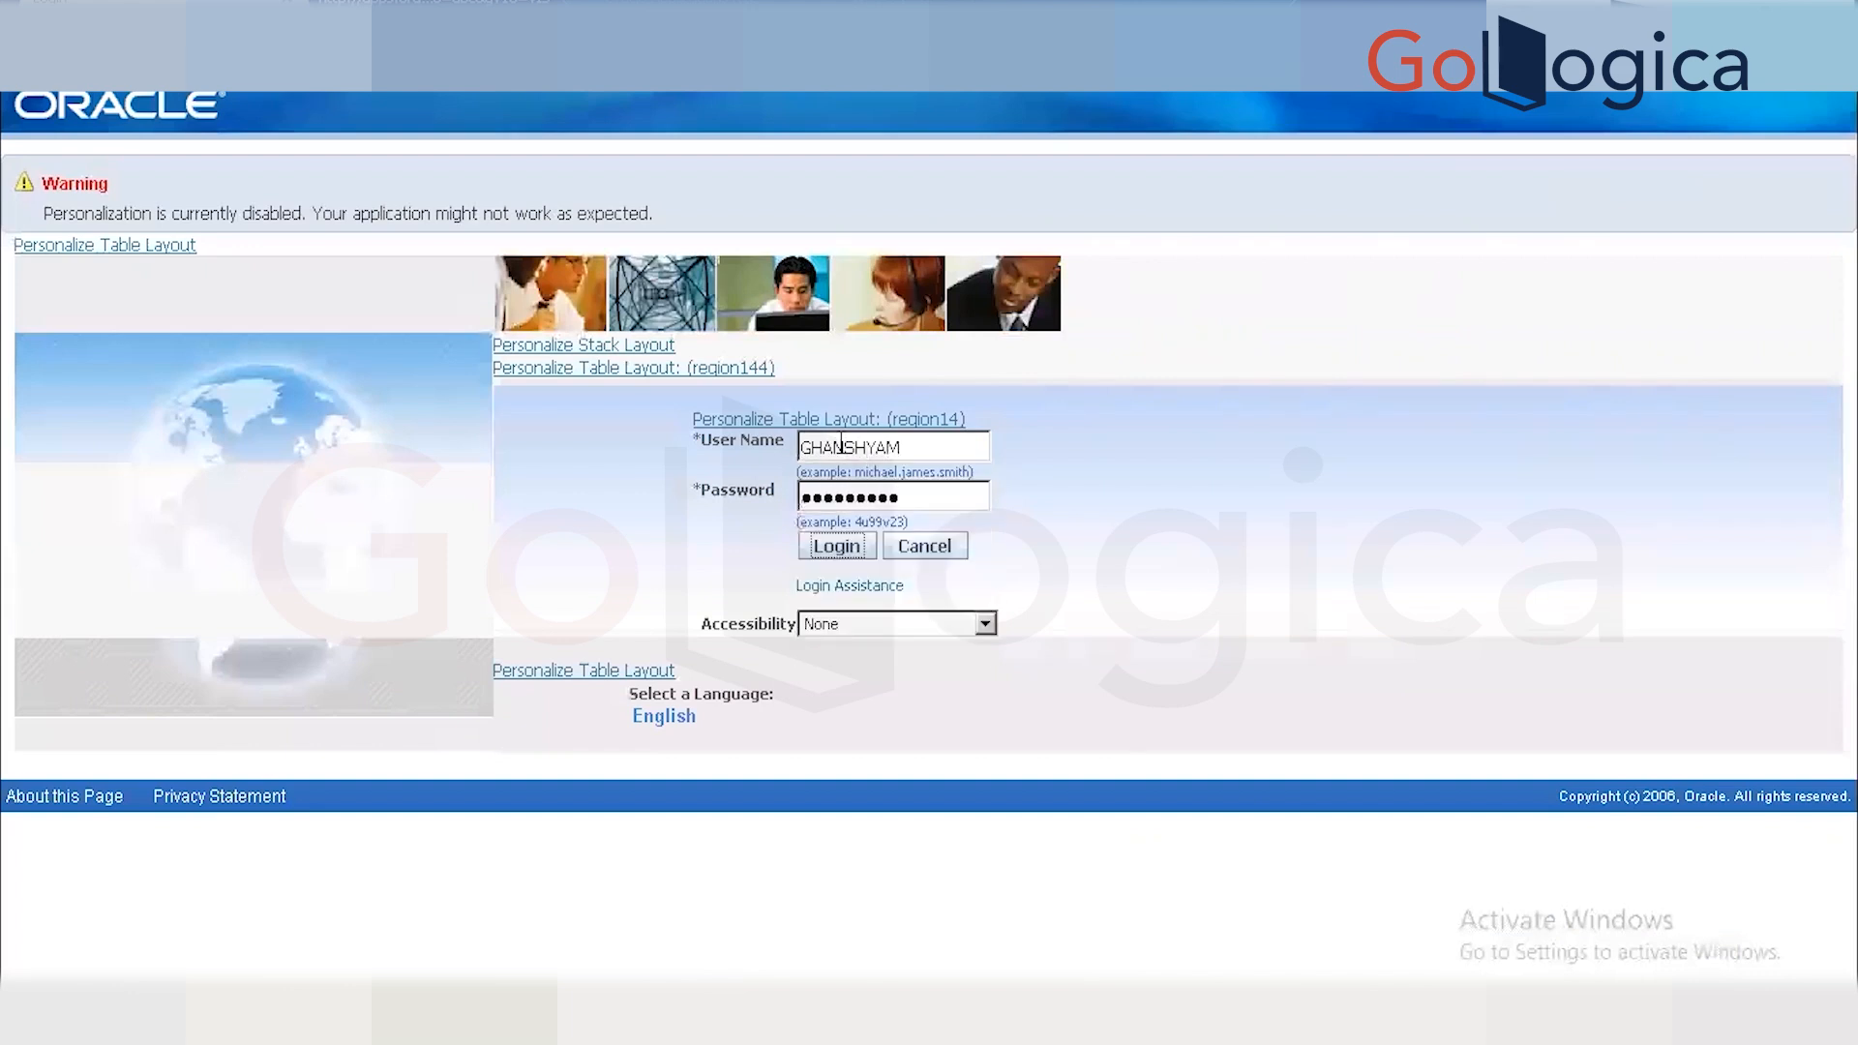
left_click(839, 550)
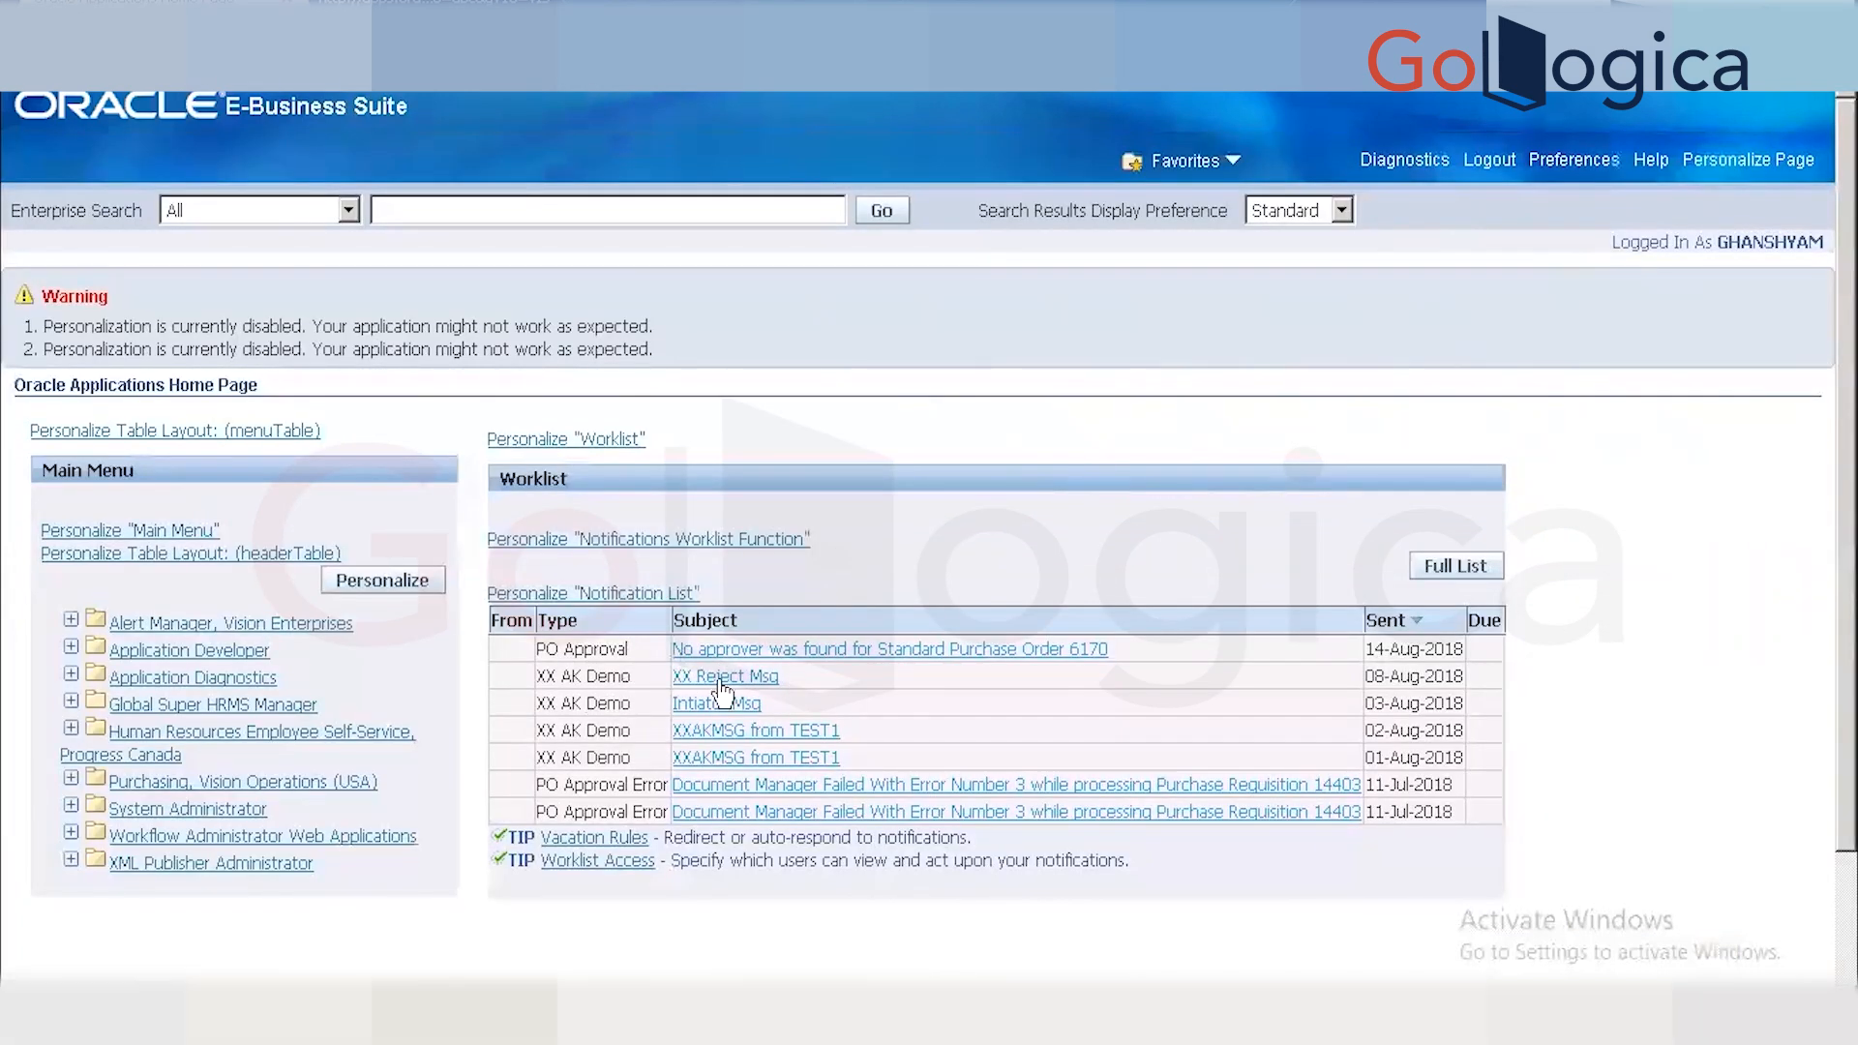
Open the no-approver notification for PO 6170 and scroll through its details back to the top.
left_click(885, 662)
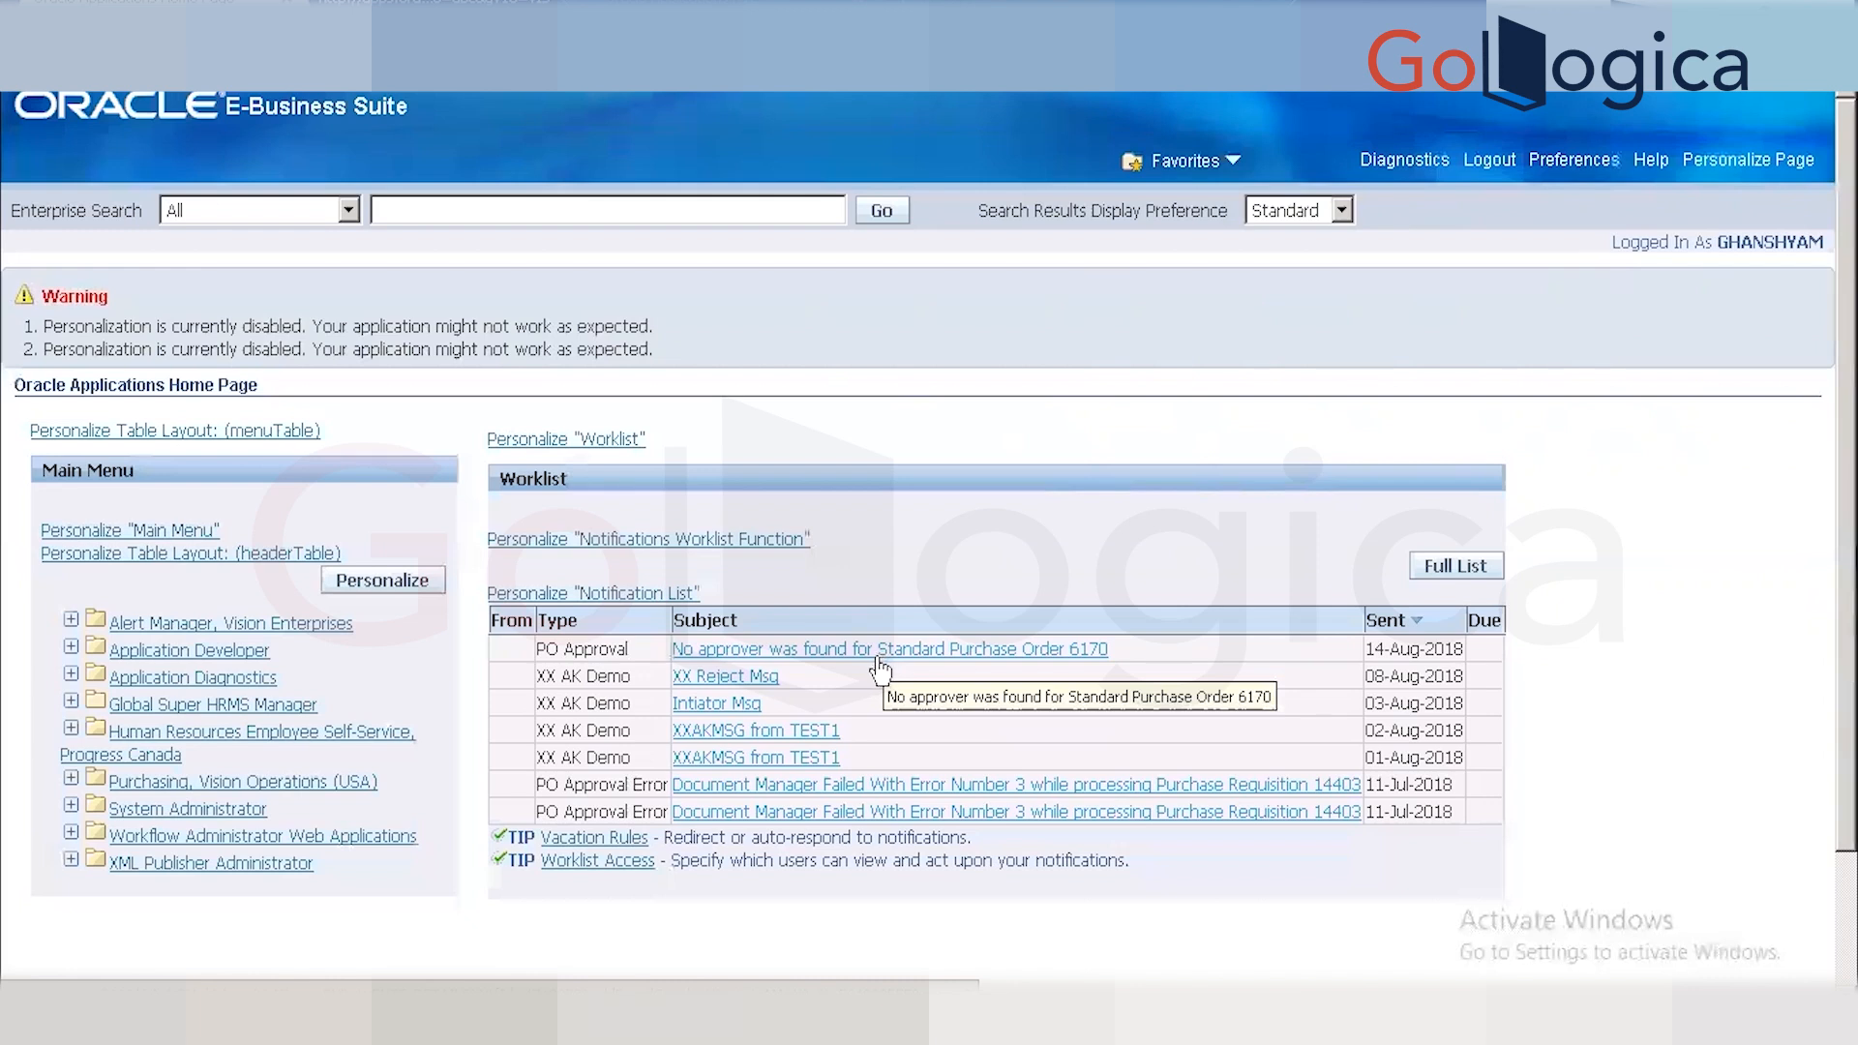
left_click(879, 658)
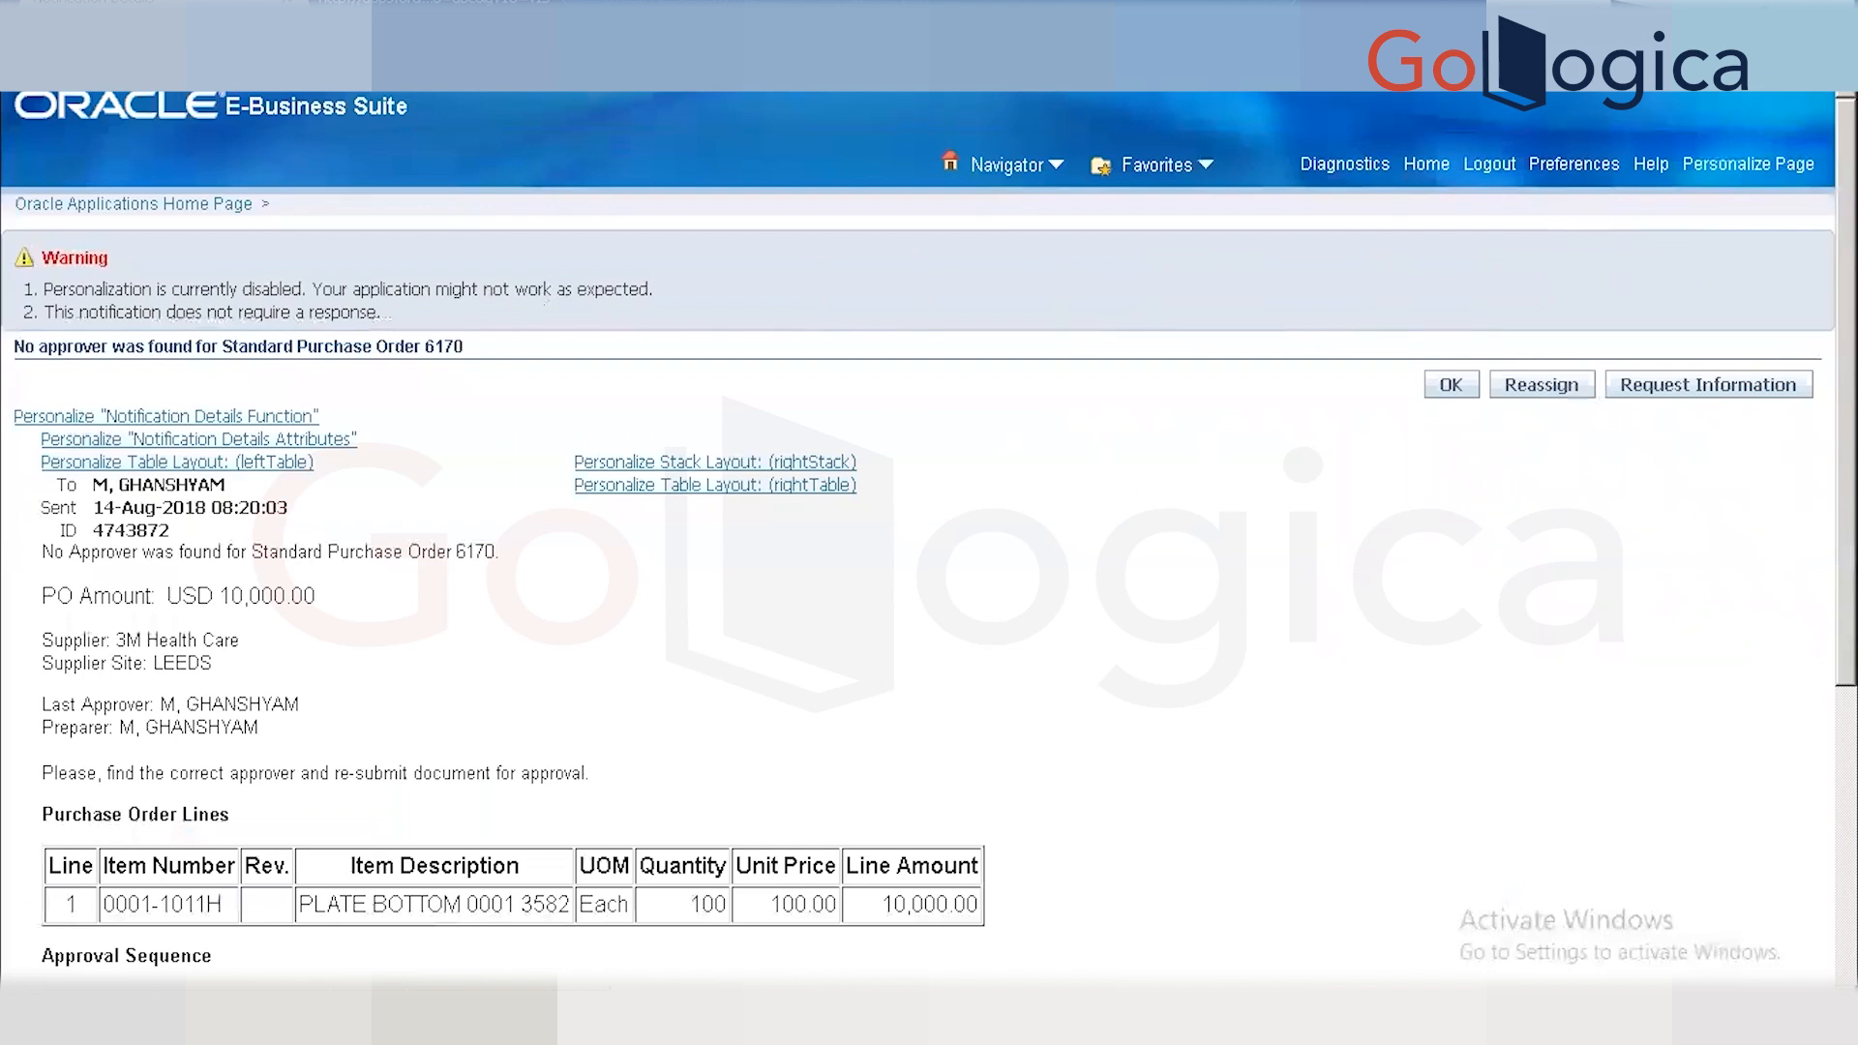
scroll(929, 538, "down", 3)
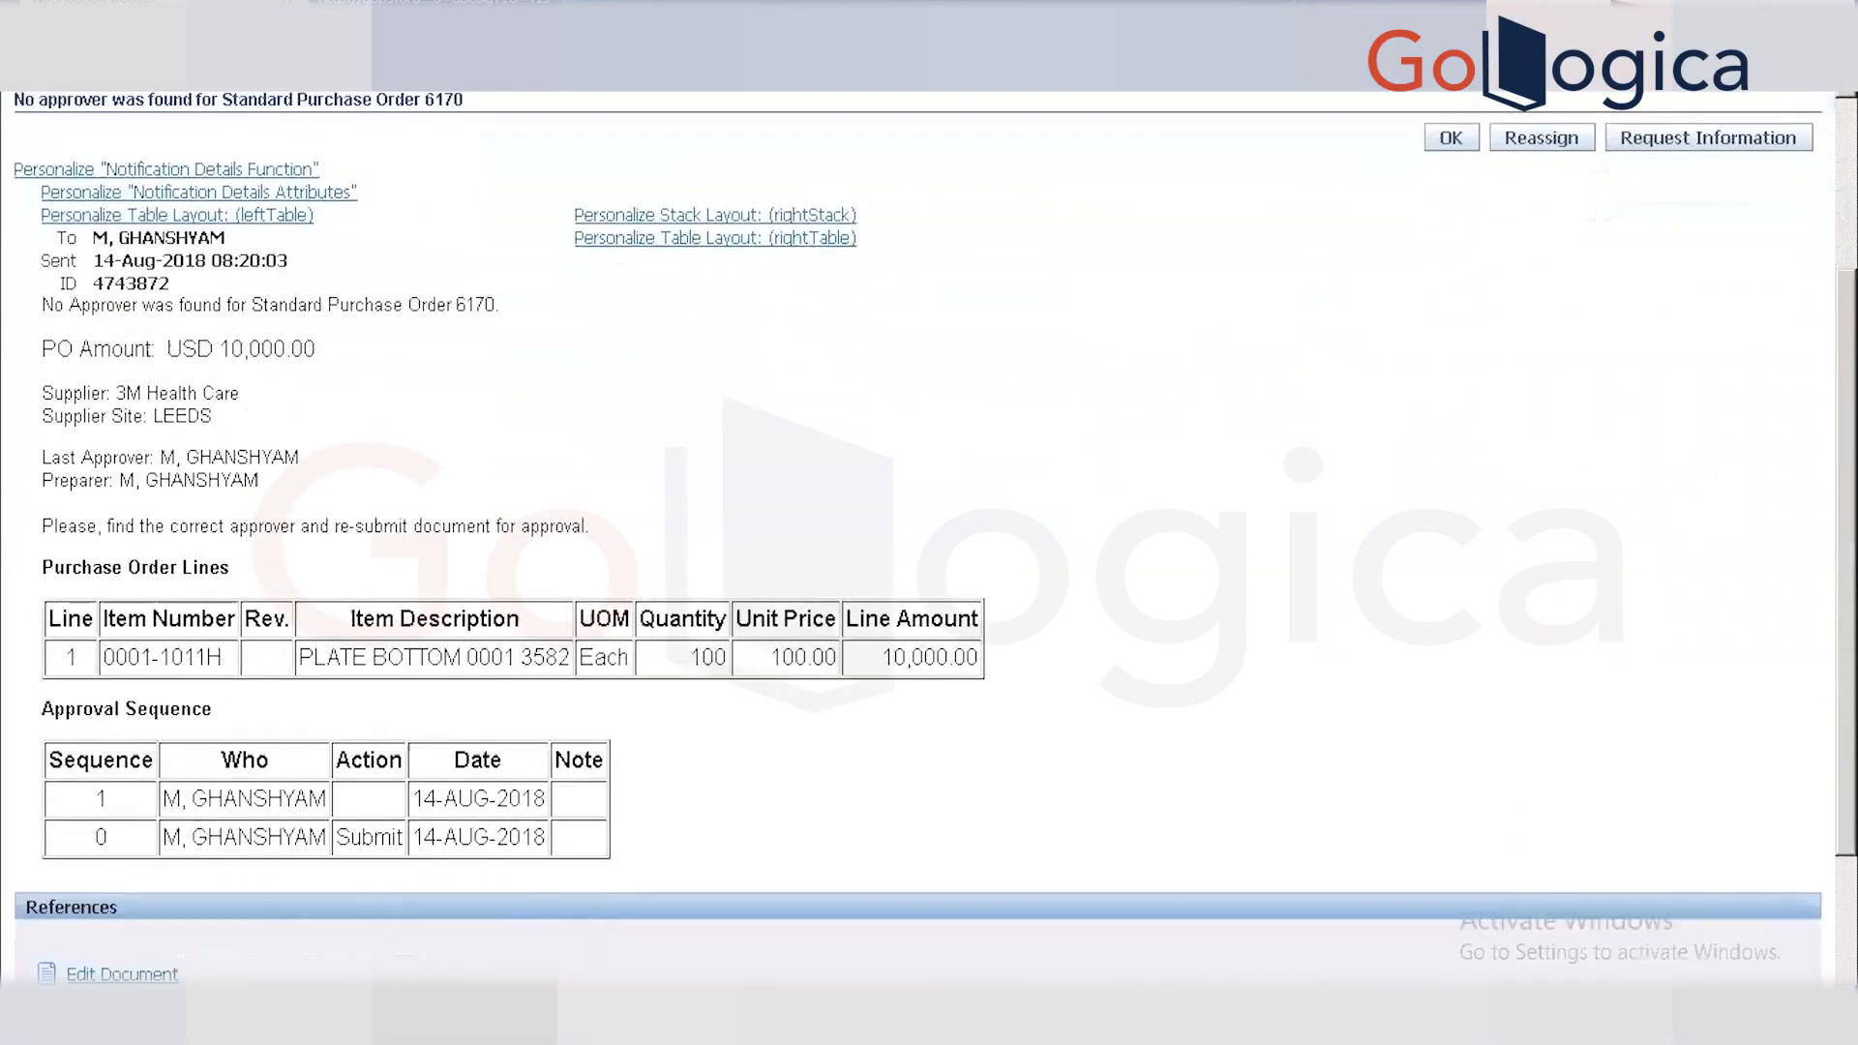
scroll(929, 538, "down", 1)
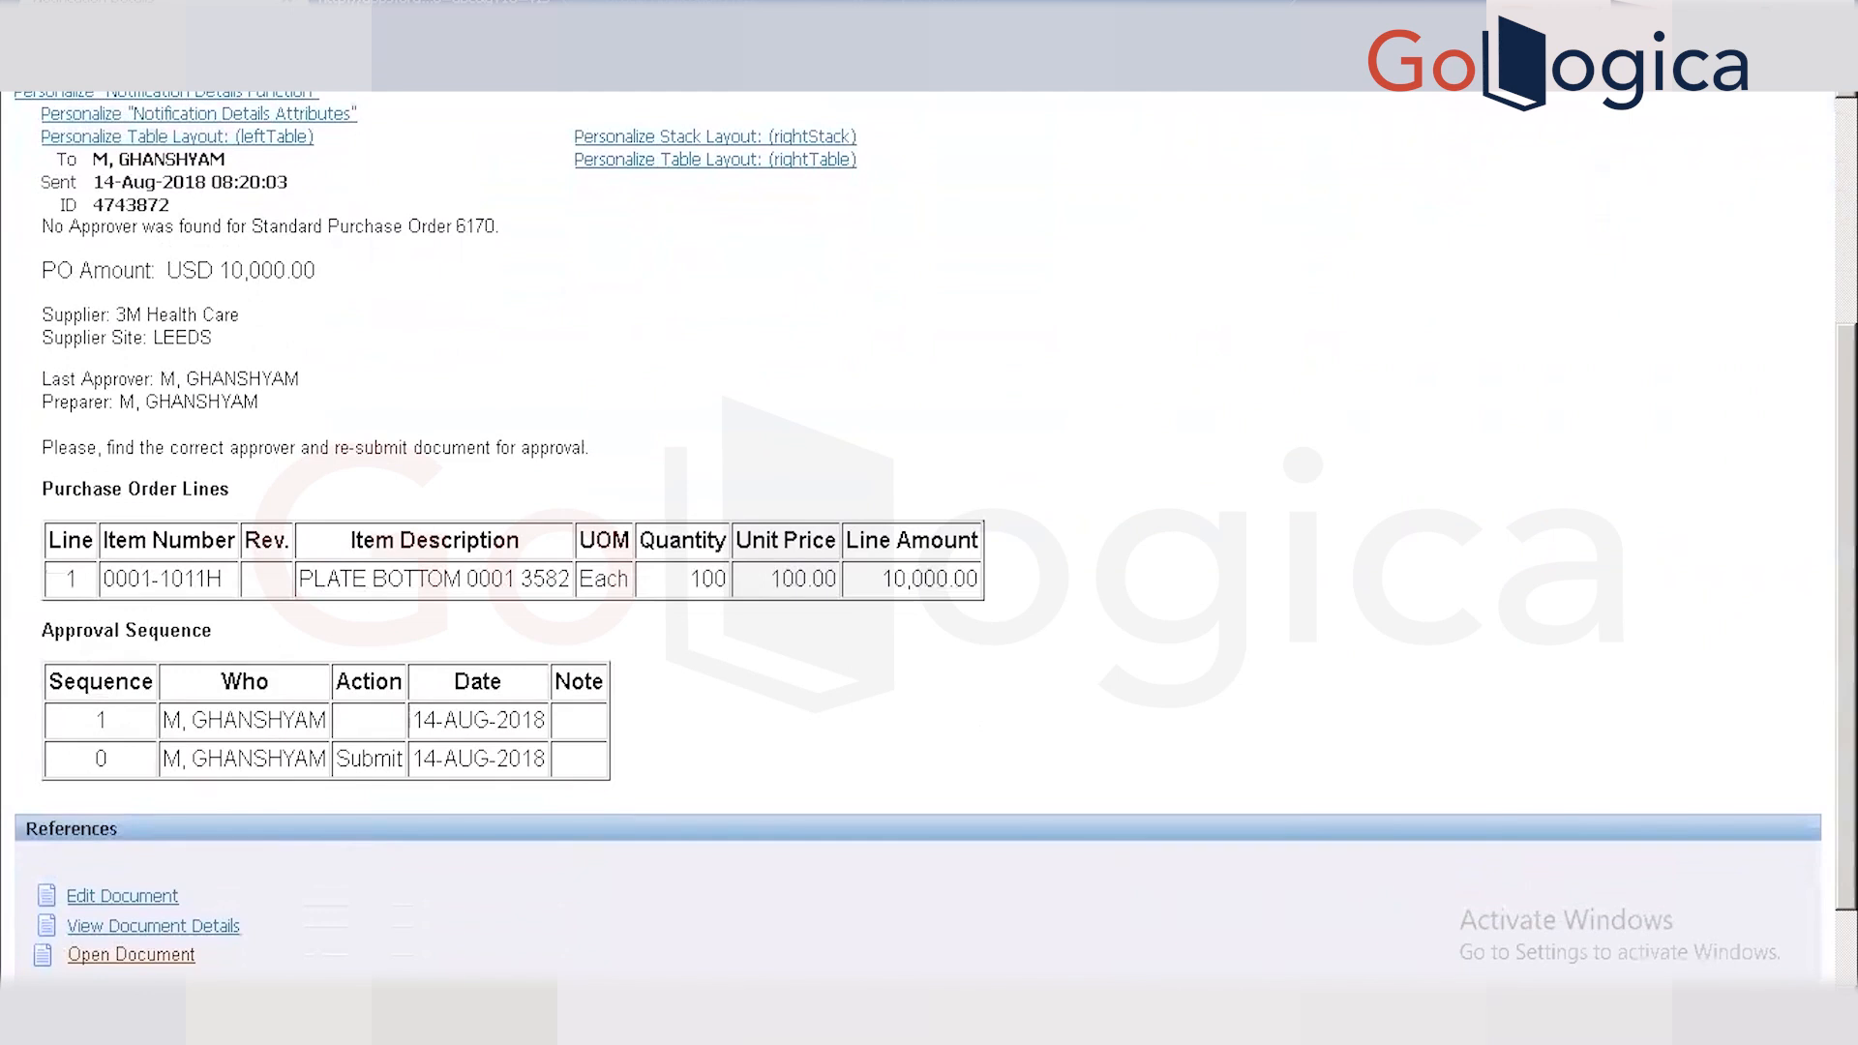
scroll(929, 538, "up", 1)
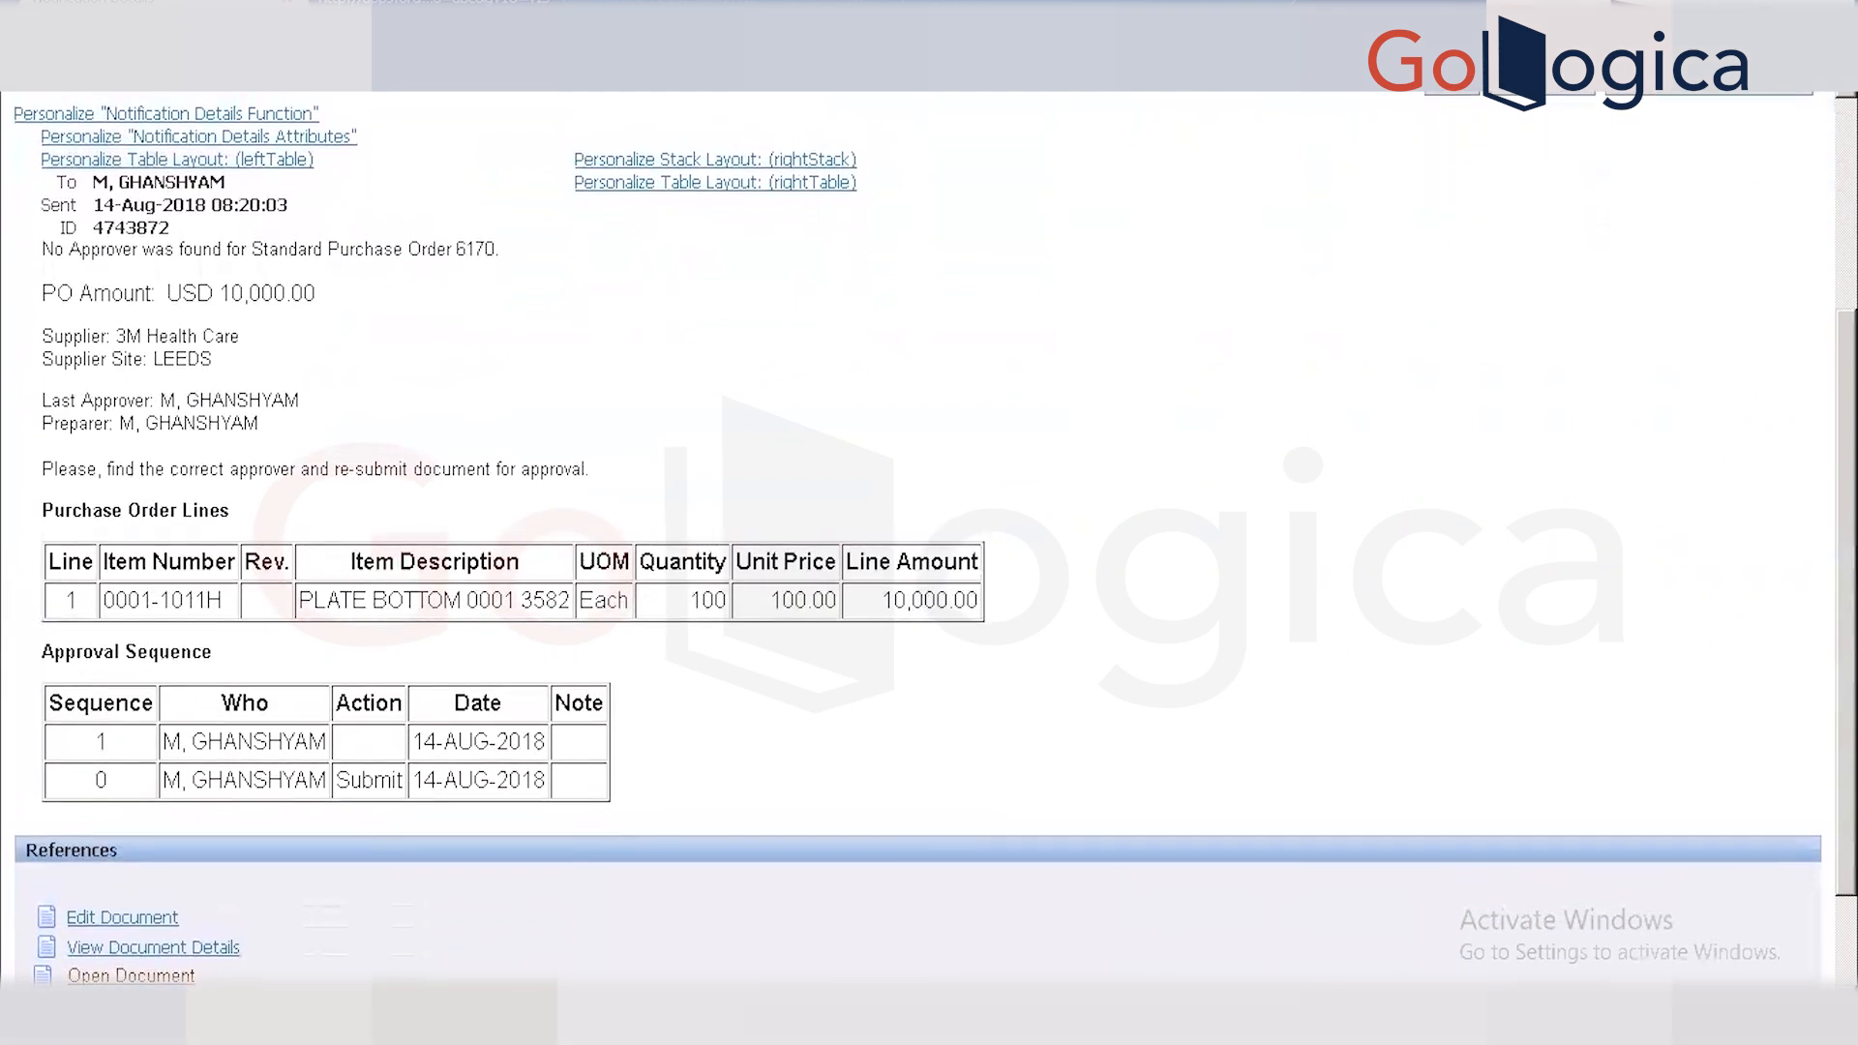
scroll(929, 538, "up", 1)
scroll(929, 538, "up", 1)
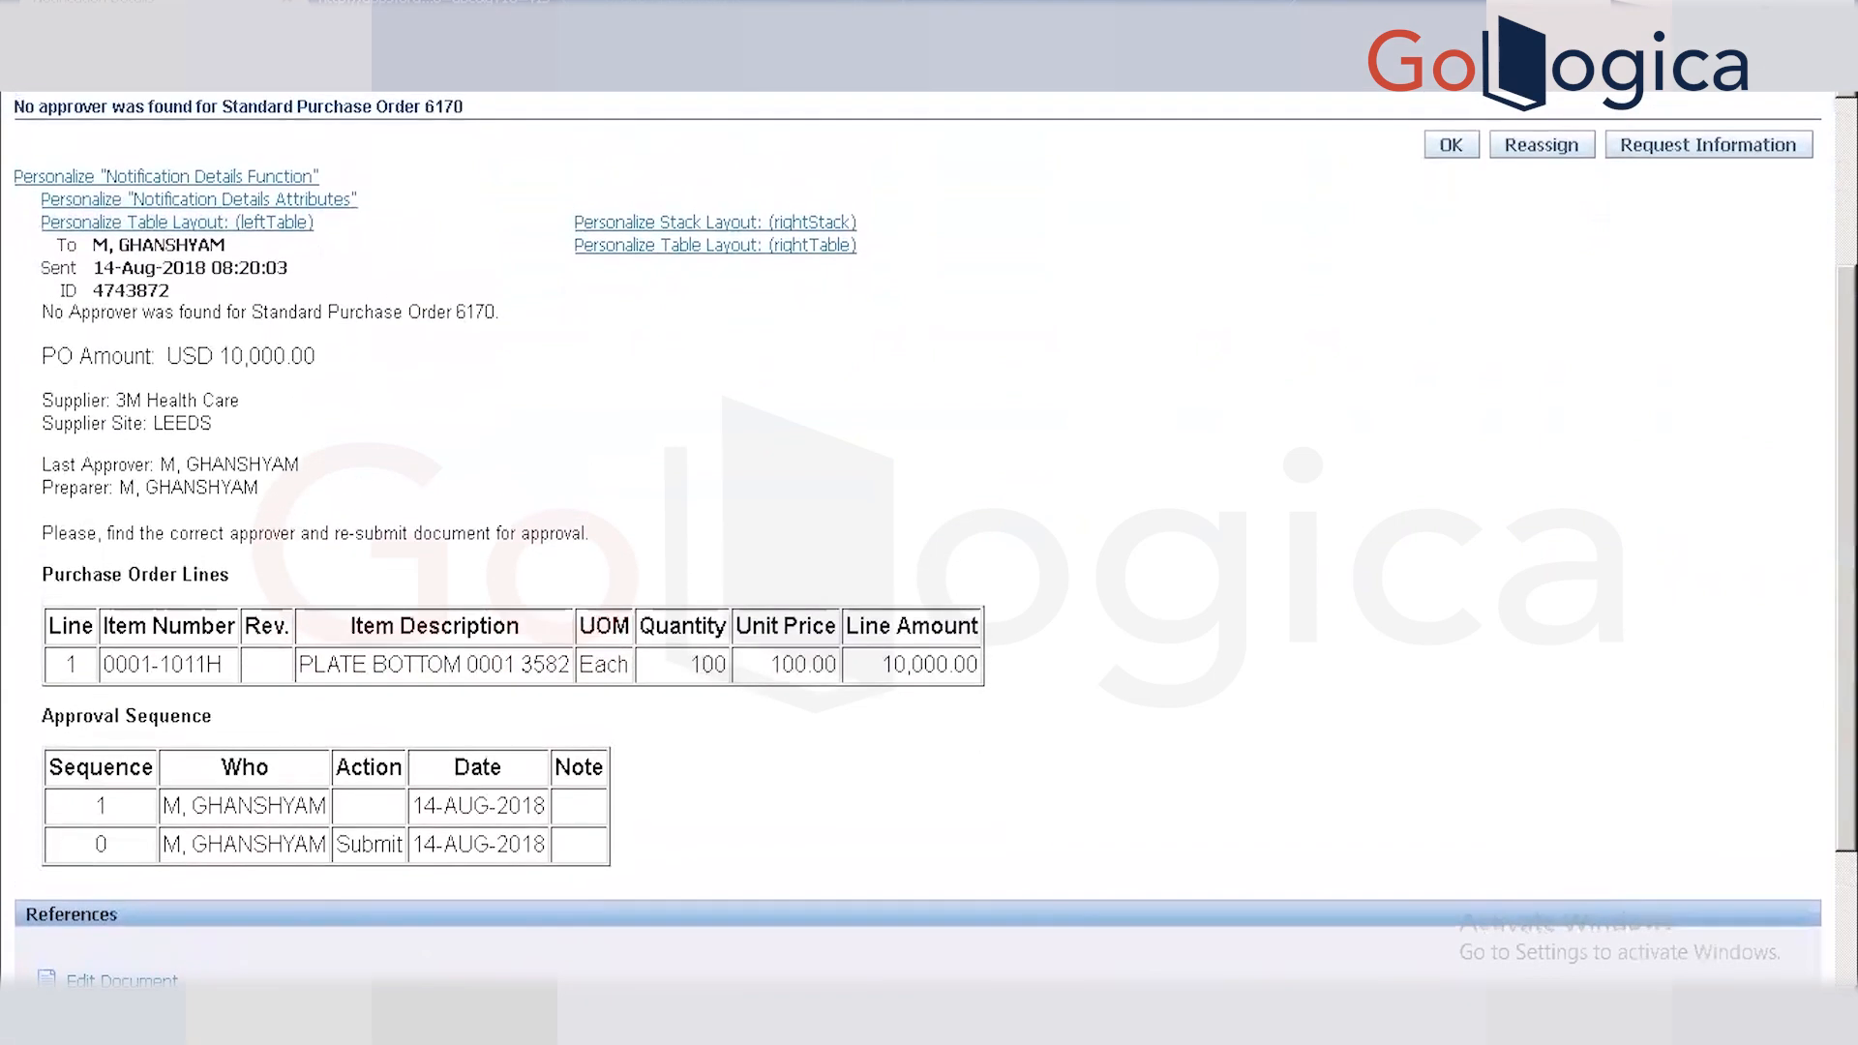
scroll(929, 538, "up", 1)
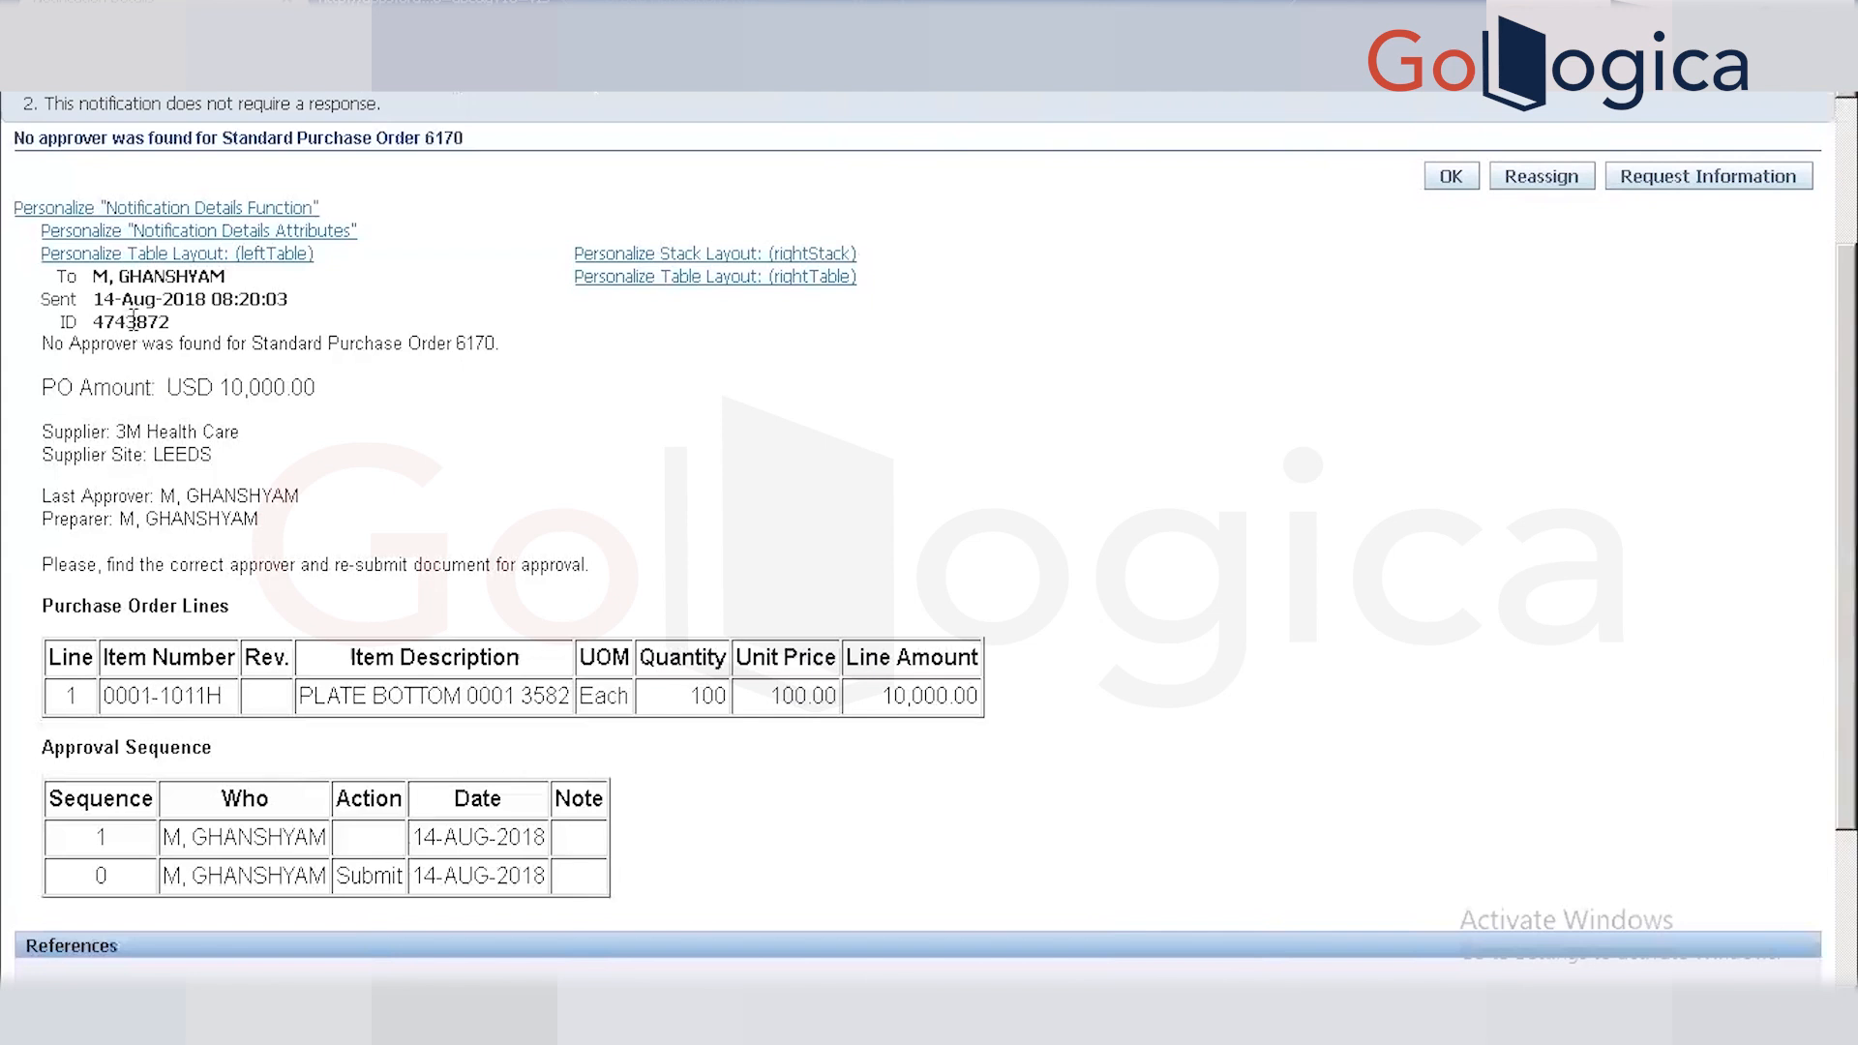
Copy notification ID 4743872 and append it as '----4743872' to the Toad query comment.
double_click(133, 321)
key("ctrl+c")
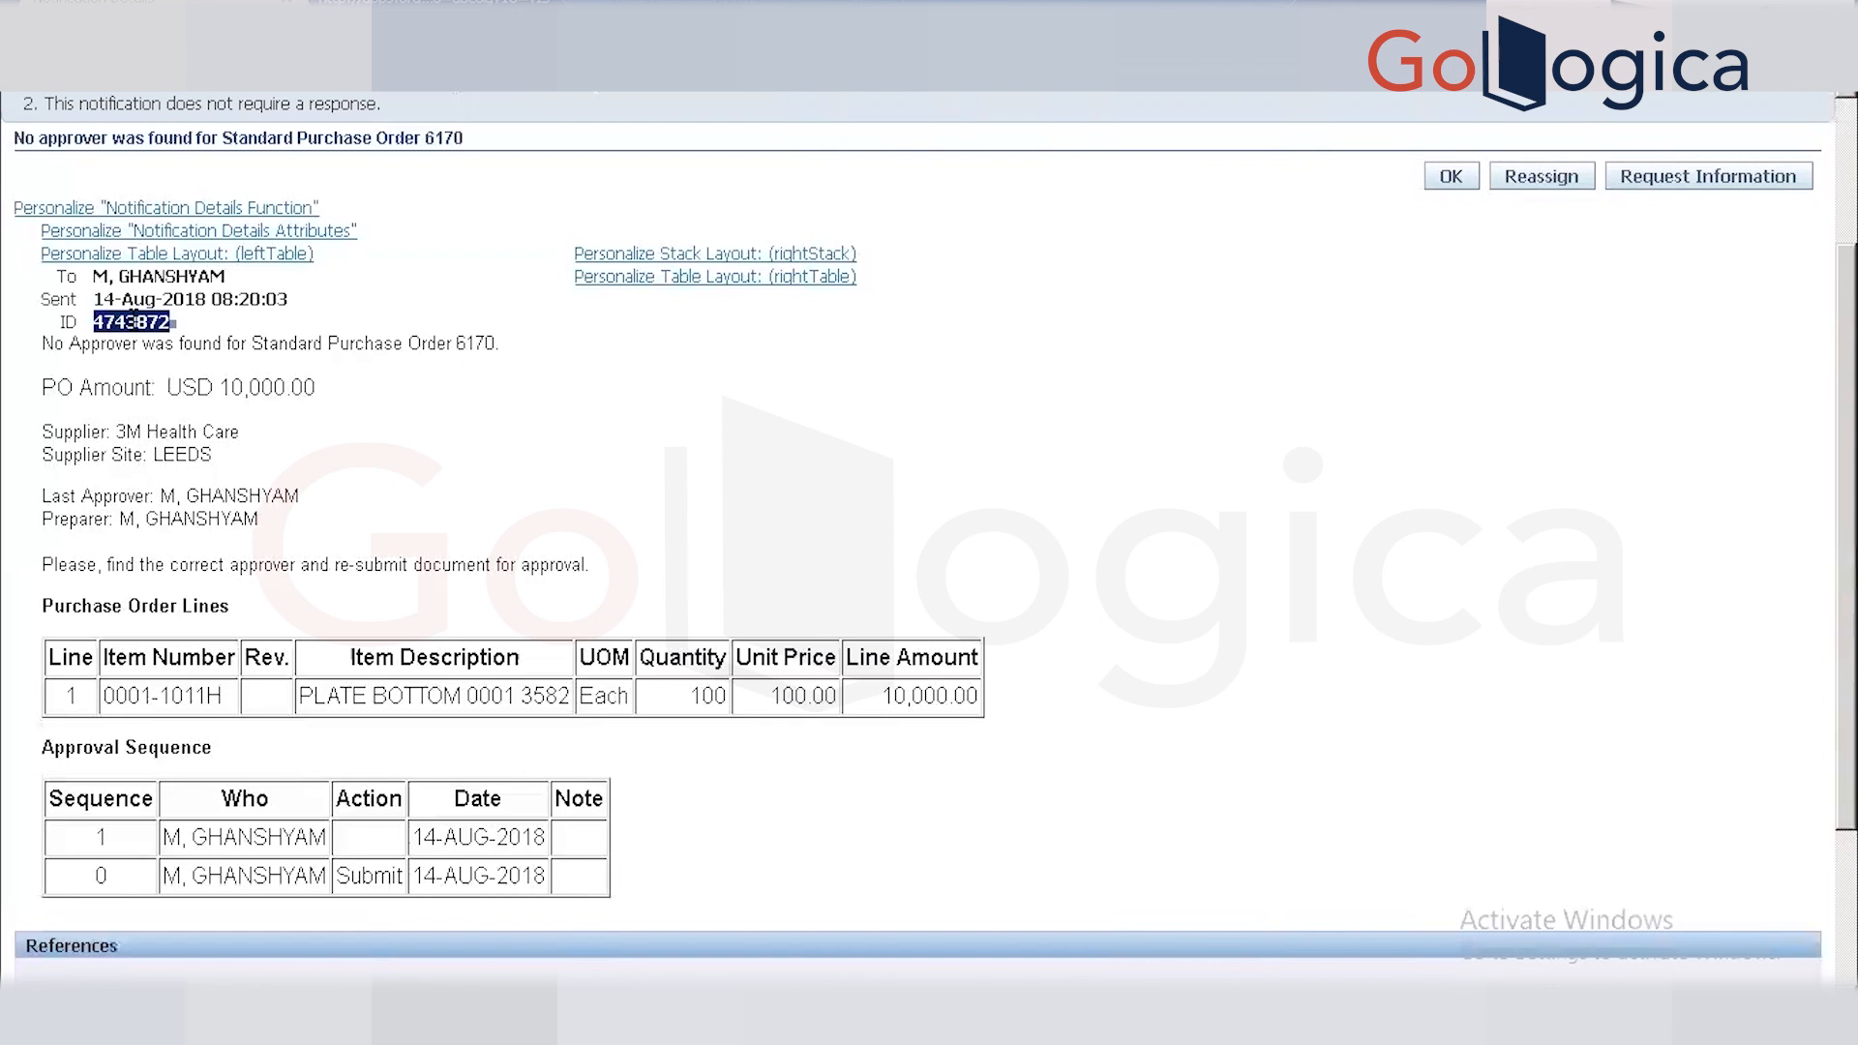
key("alt+Tab")
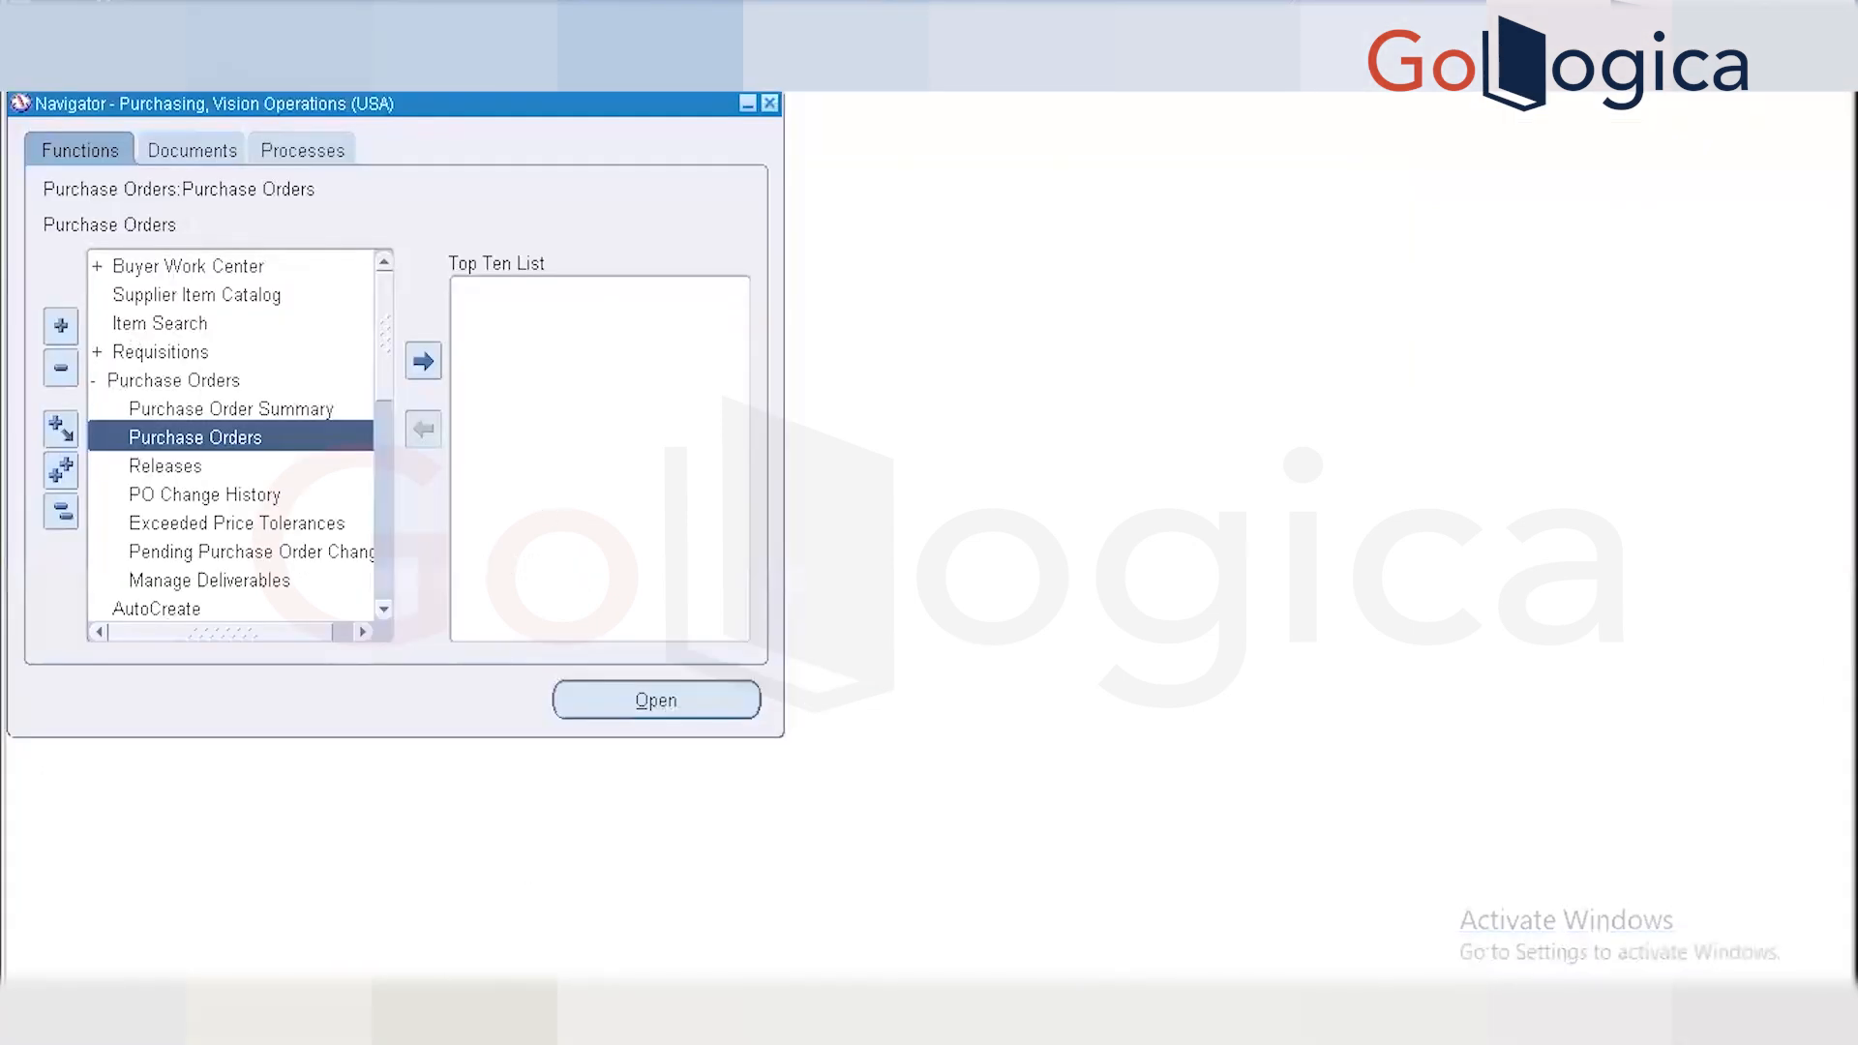
key("alt+Tab")
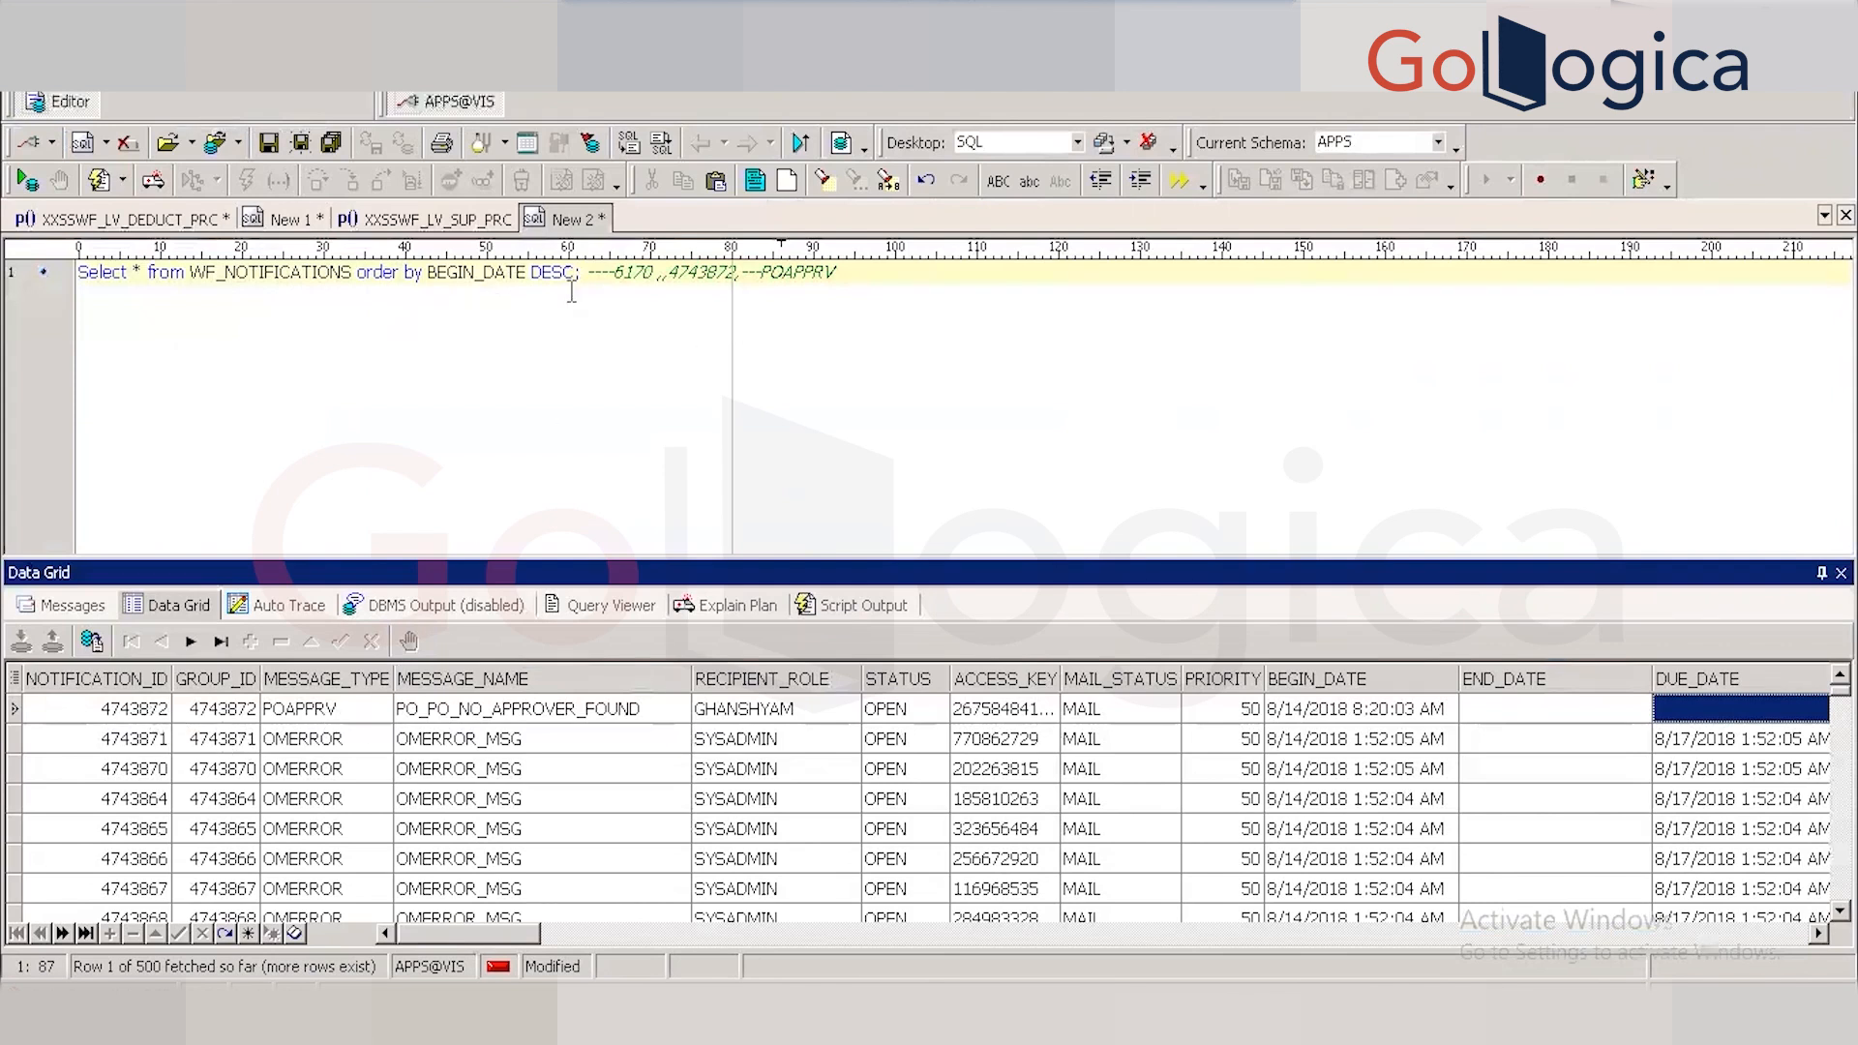
left_click(471, 320)
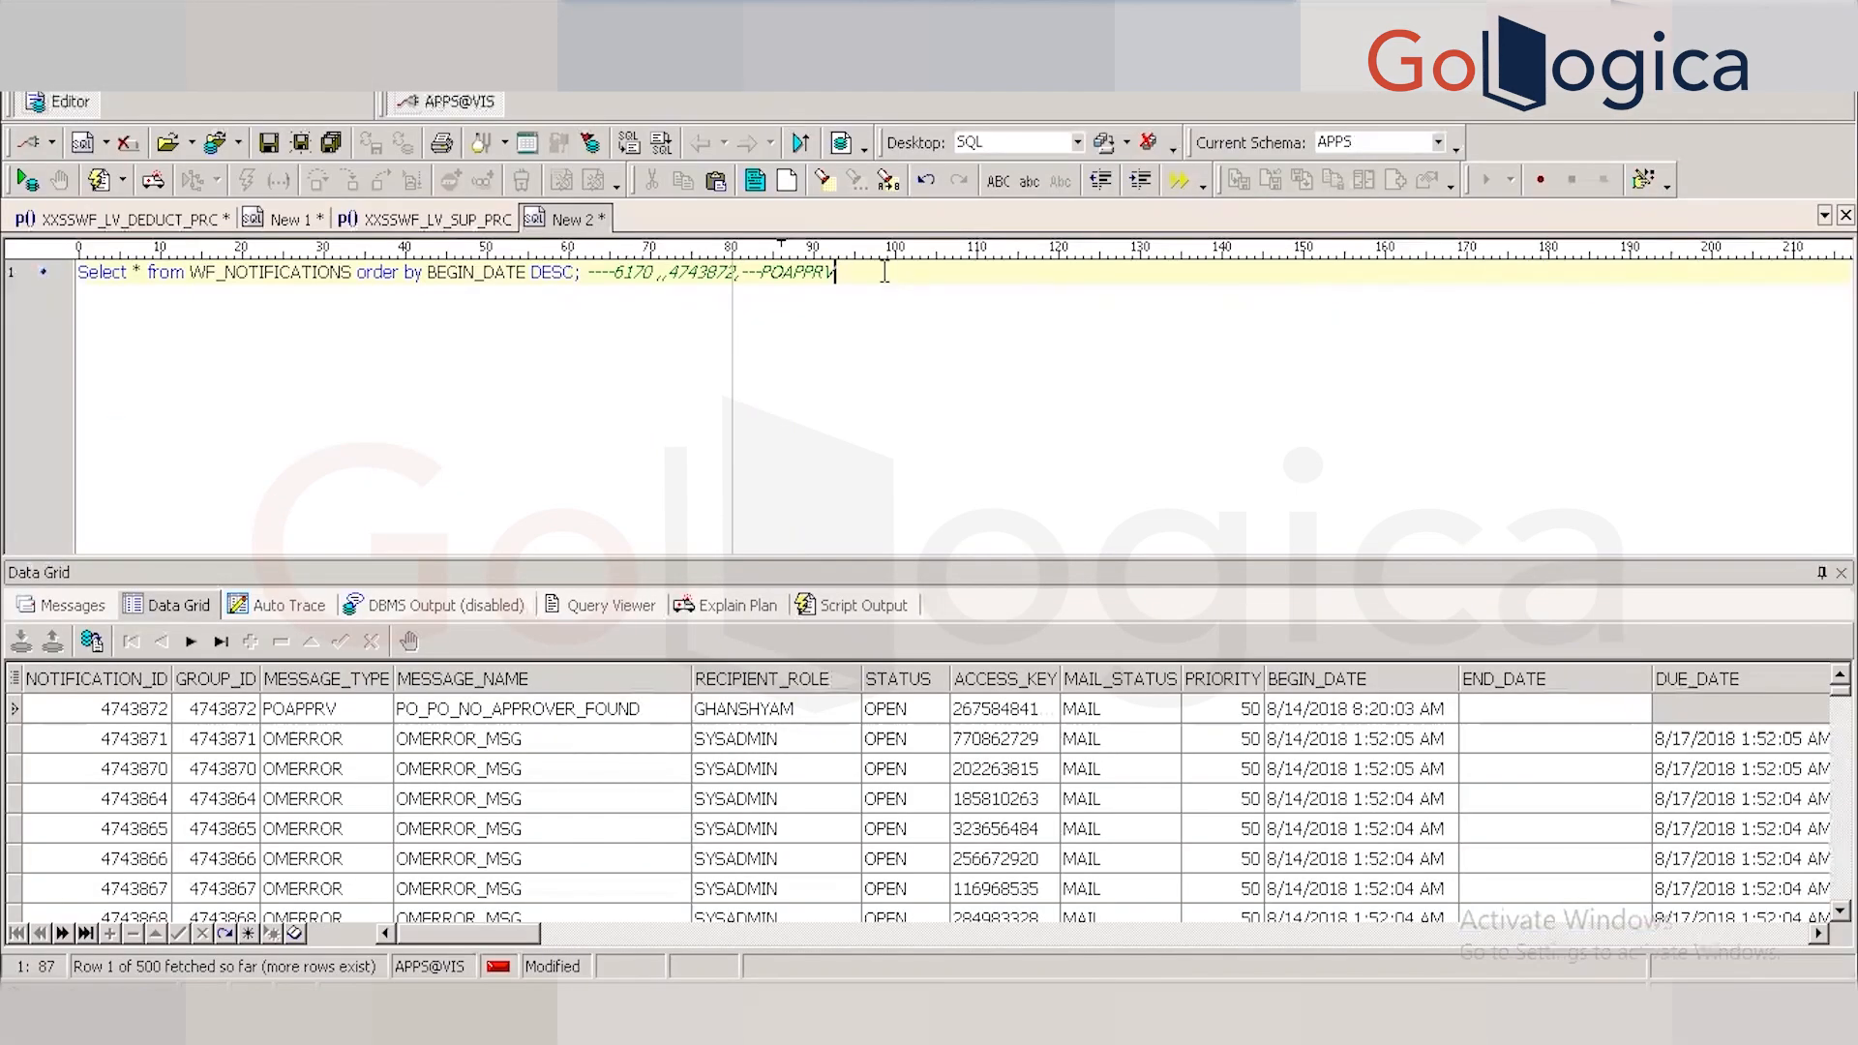
type("----")
key("ctrl+v")
On a new line, run Select * from wf_item_type.
key("Return")
key("Return")
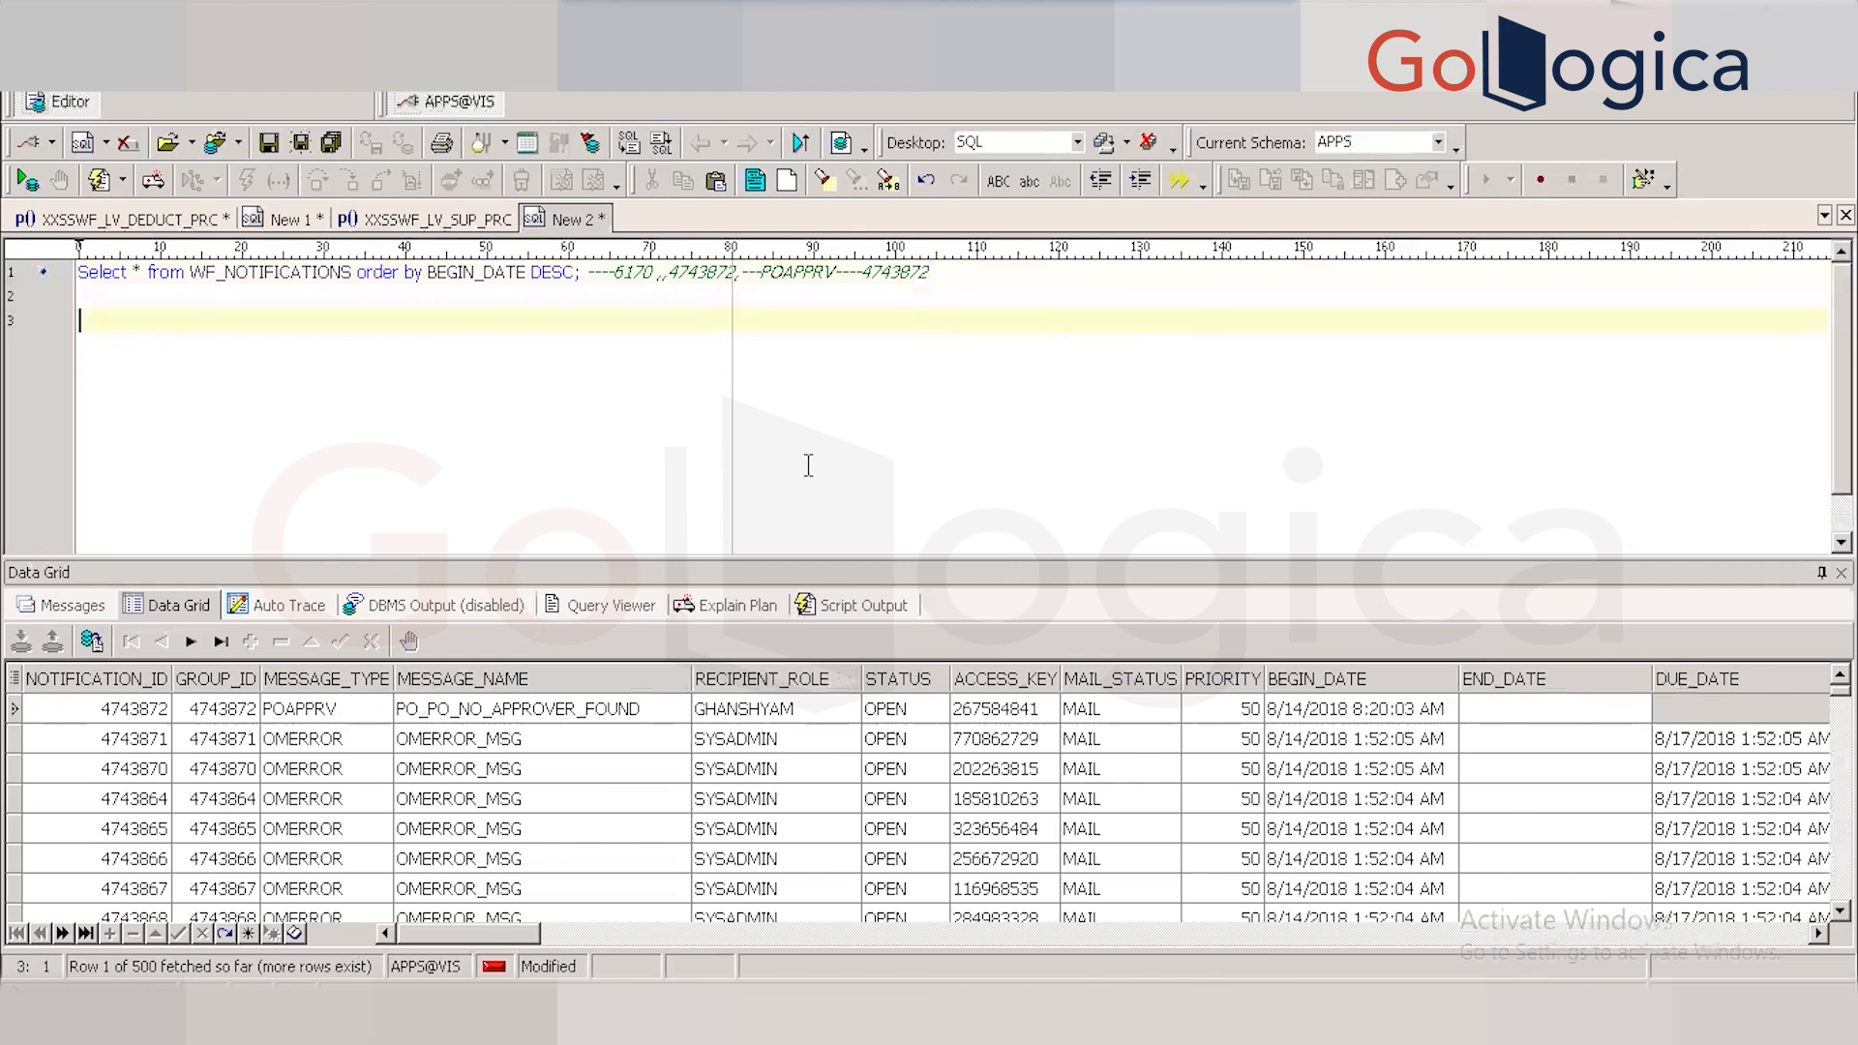
type("Selecct")
key("BackSpace")
key("BackSpace")
key("BackSpace")
type("t * fr")
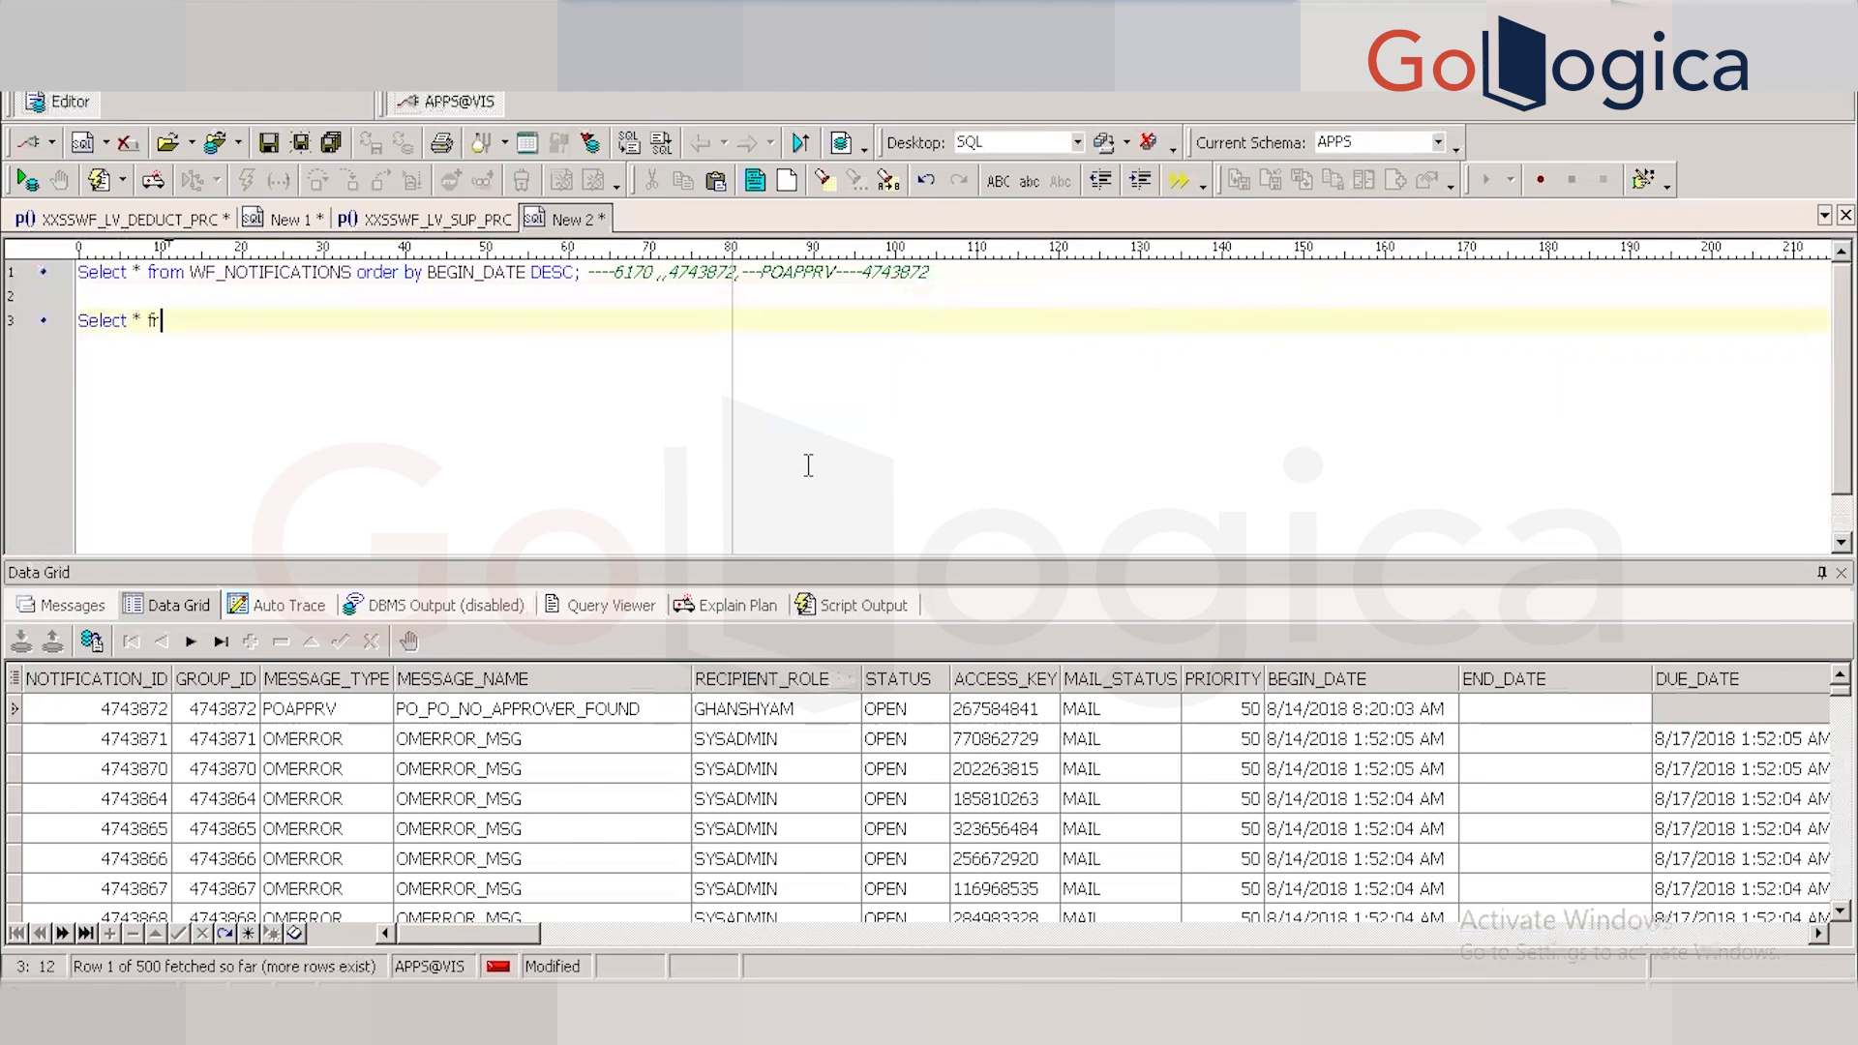
type("om wf_item_types")
type(";")
key("F9")
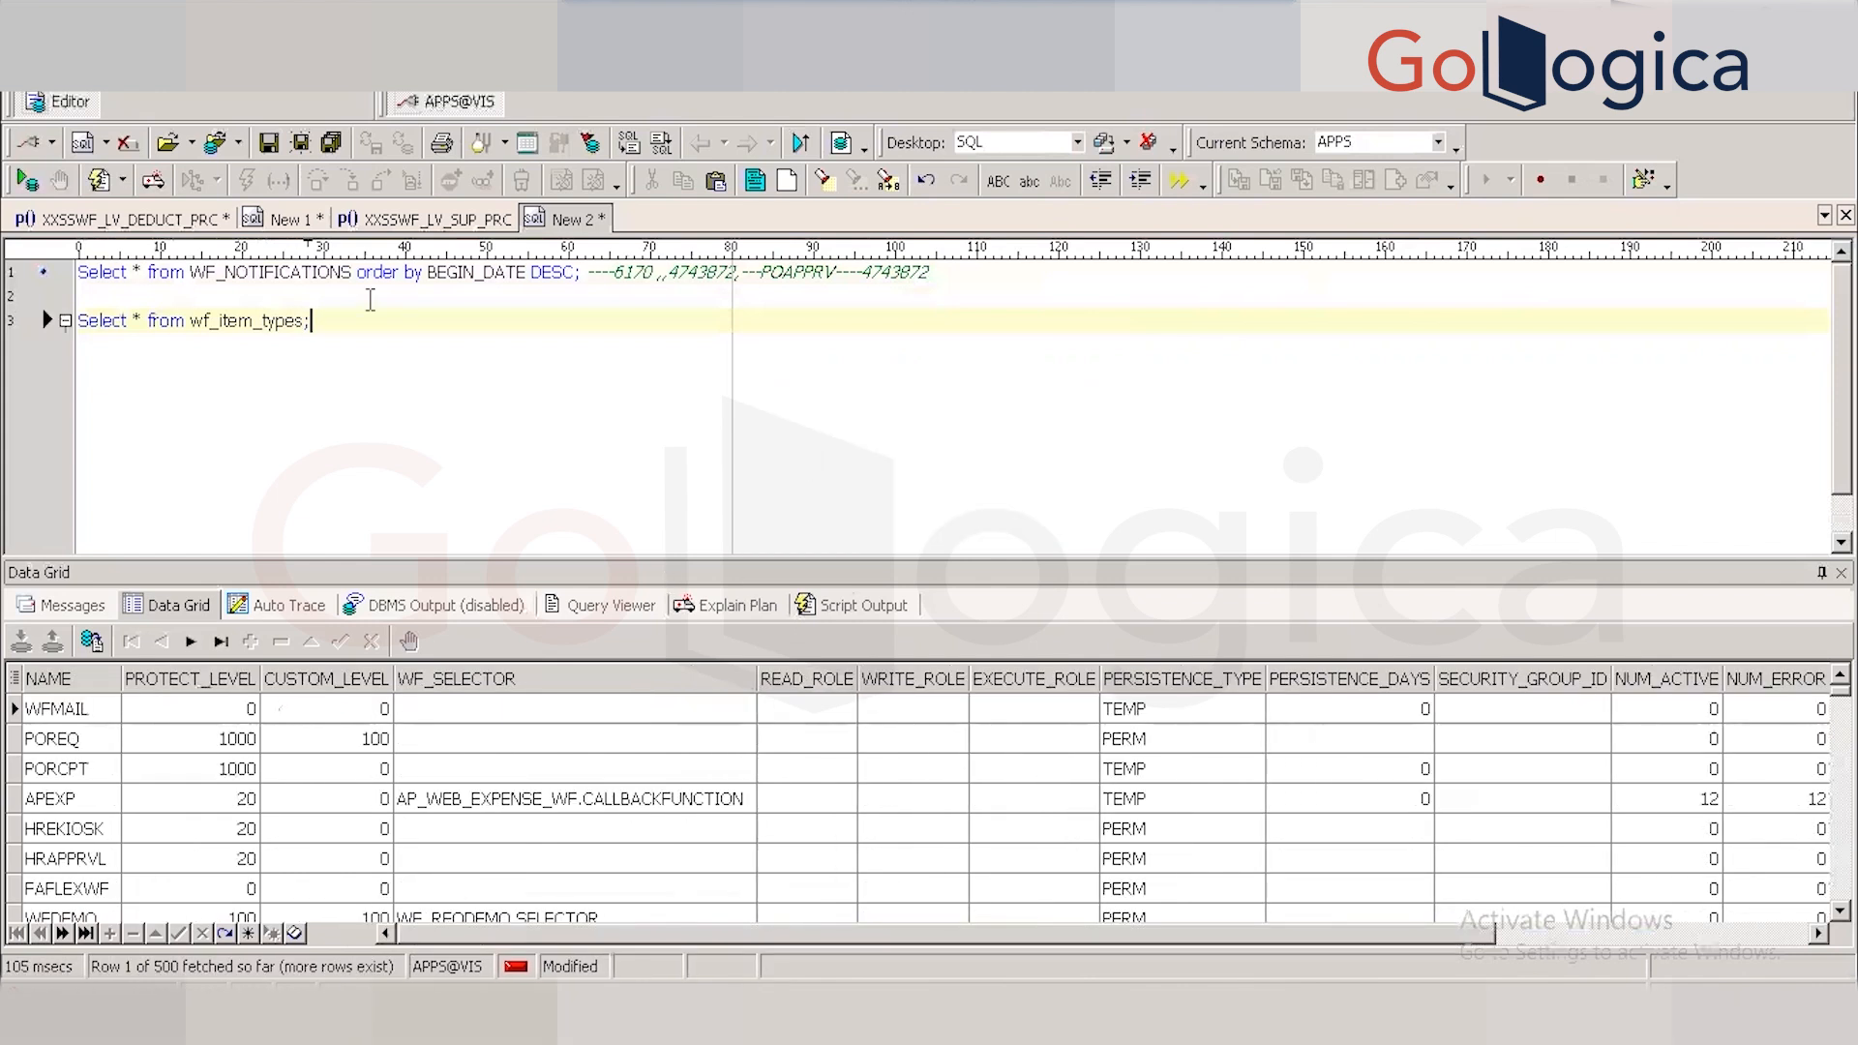
Filter the query with WHERE name like 'POAPPRV' and rerun it.
key("BackSpace")
type("WHERE")
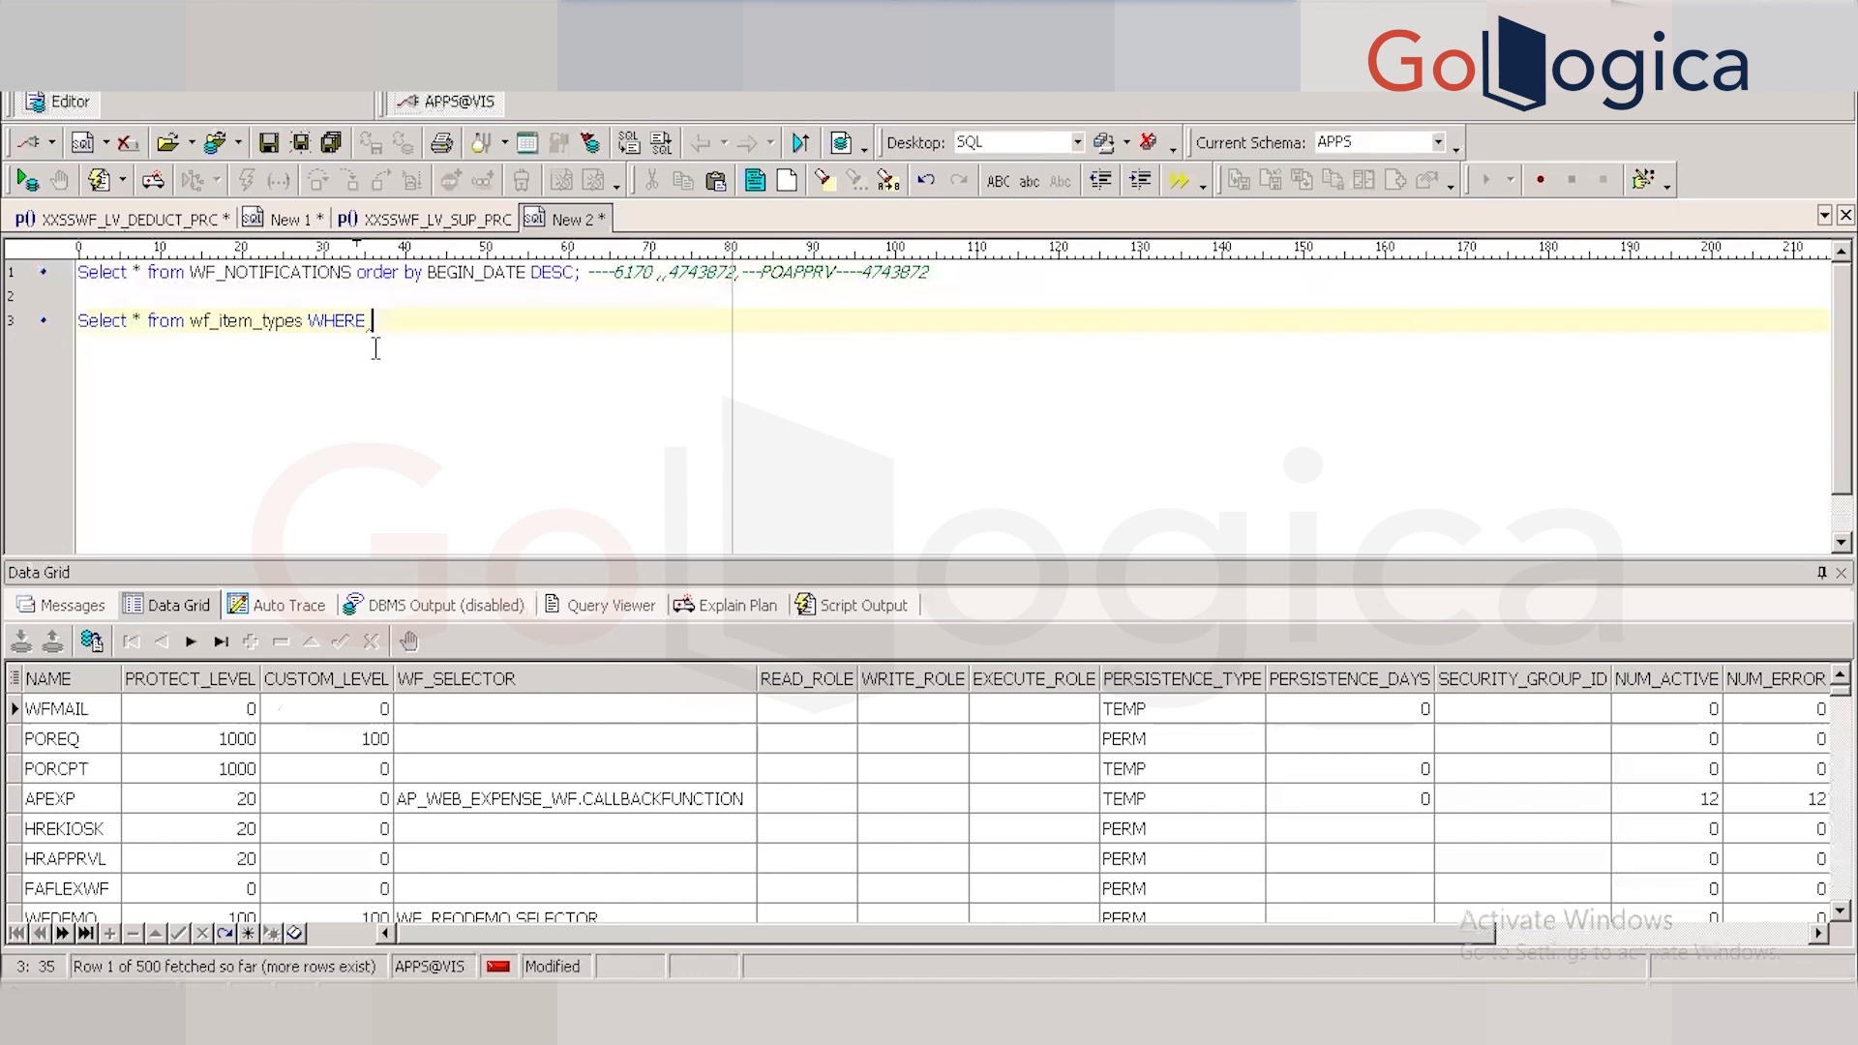
type("name  like ''")
double_click(805, 272)
key("ctrl+c")
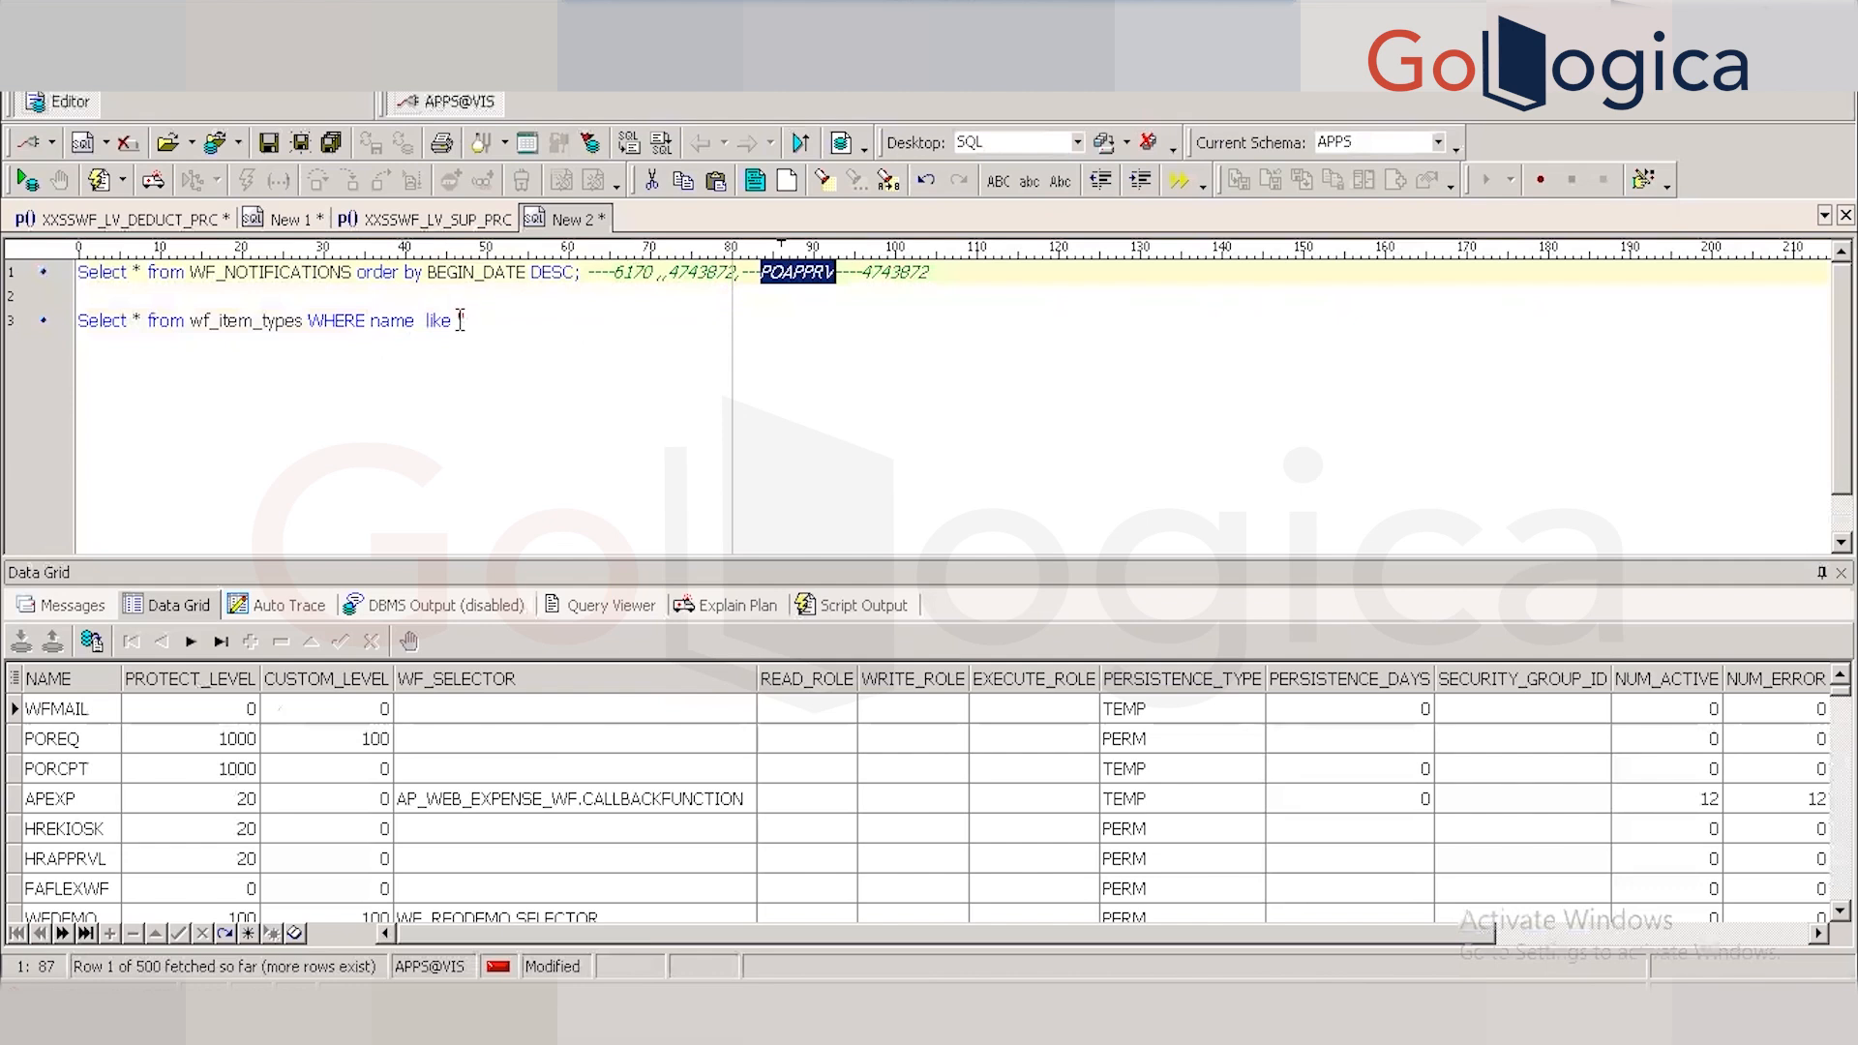
left_click(459, 322)
key("shift+End")
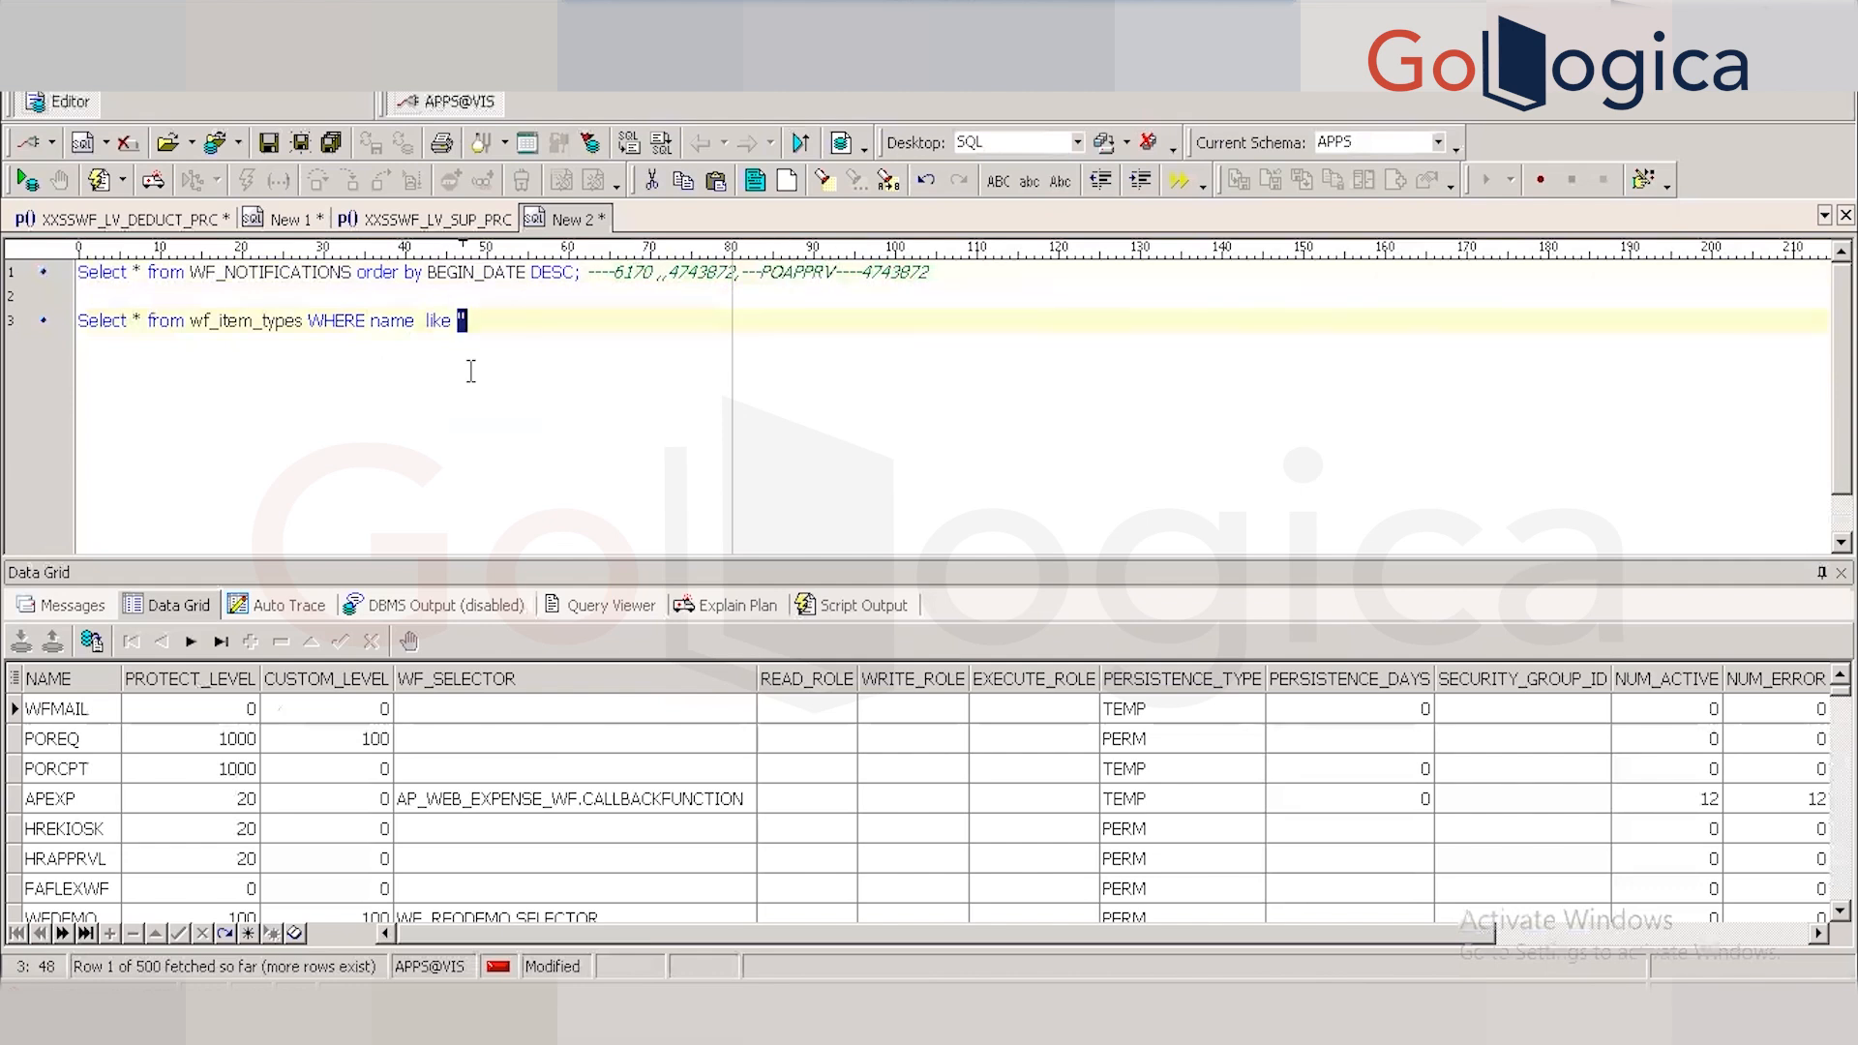
type("'")
key("ctrl+v")
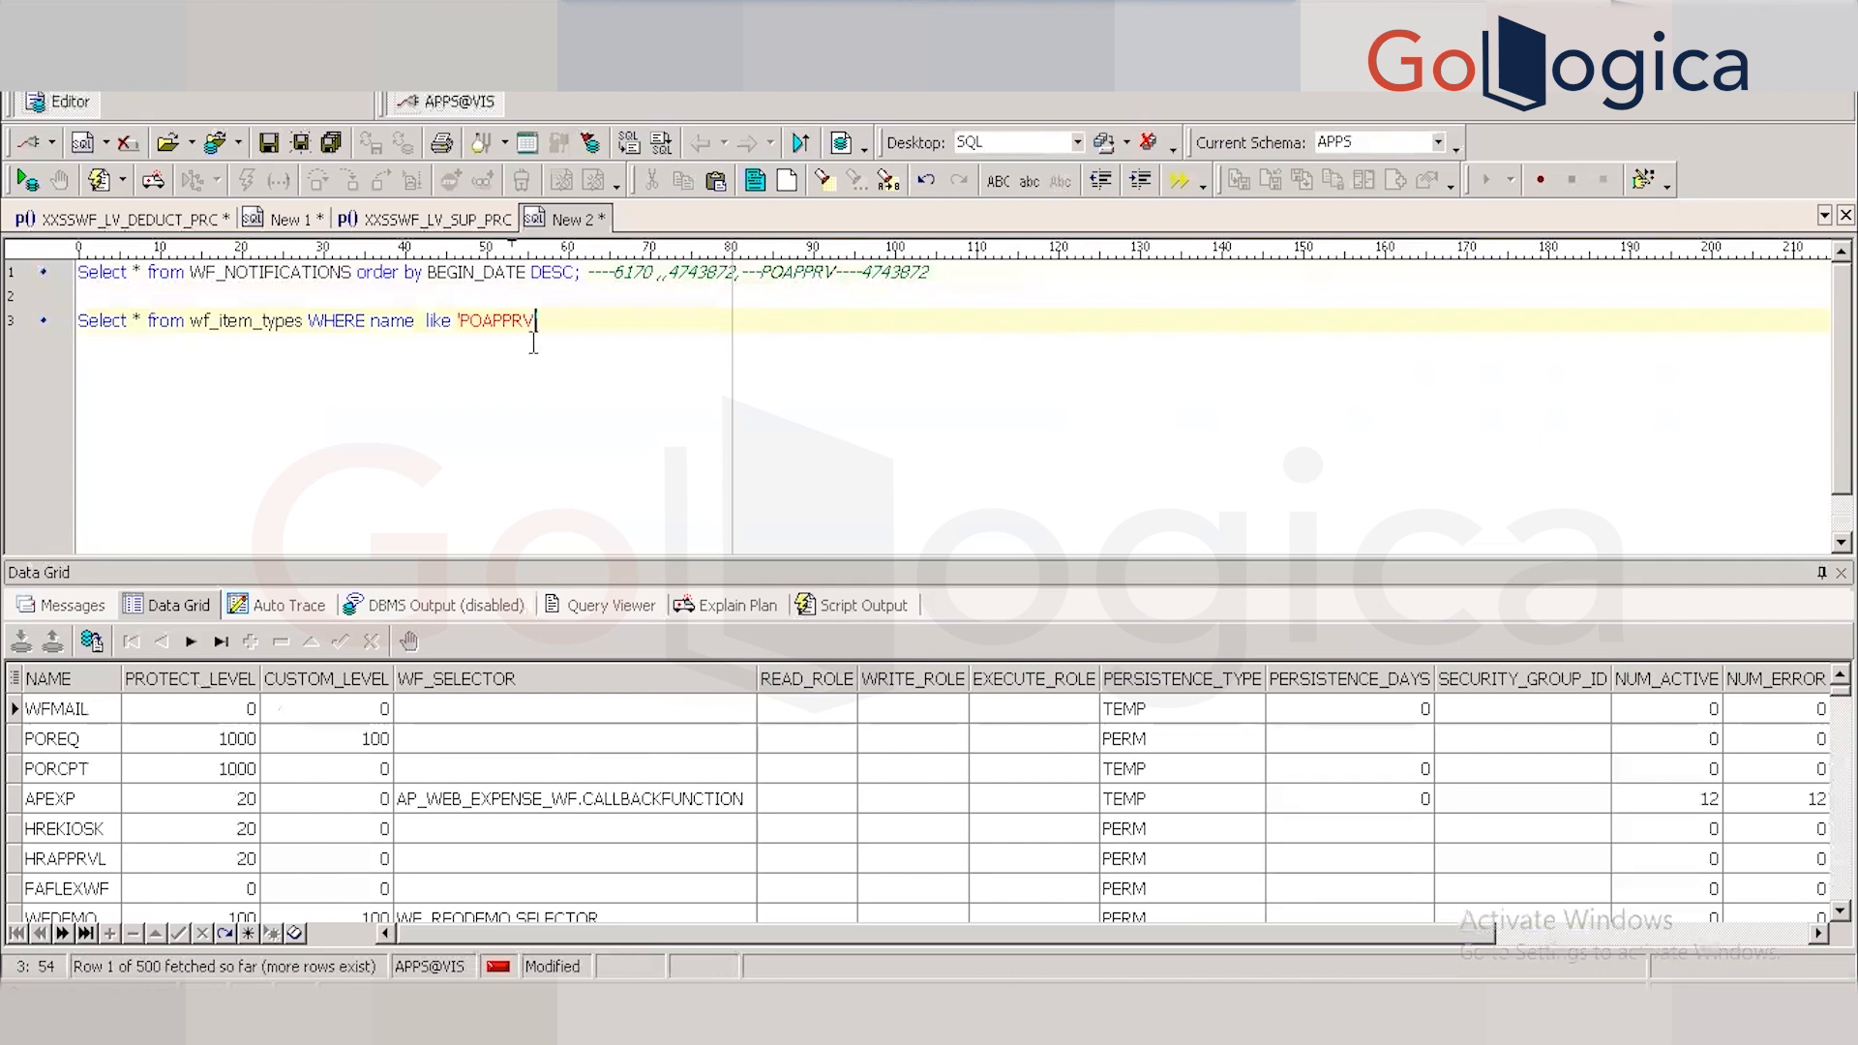
type("';")
key("F9")
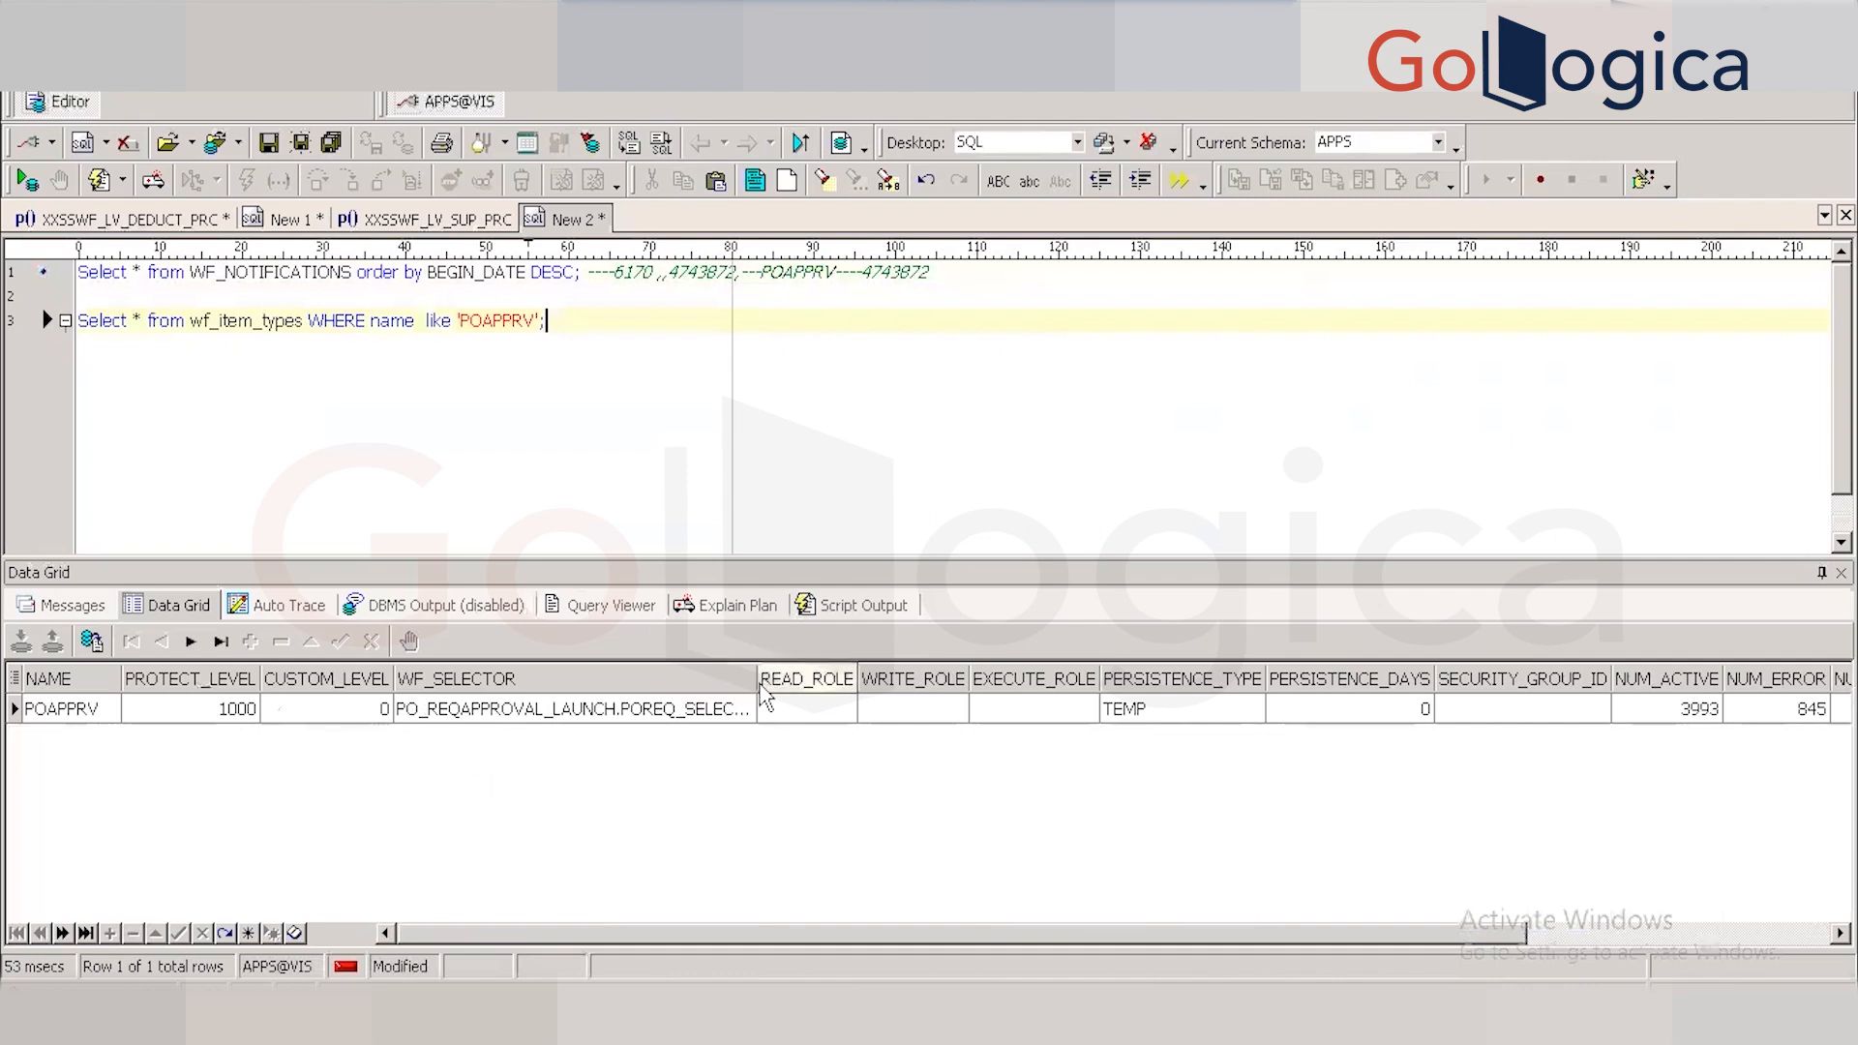
Widen the WF_SELECTOR column to reveal PO_REQAPPROVAL_LAUNCH.POREQ_SELECTOR.
left_click_drag(755, 675, 875, 683)
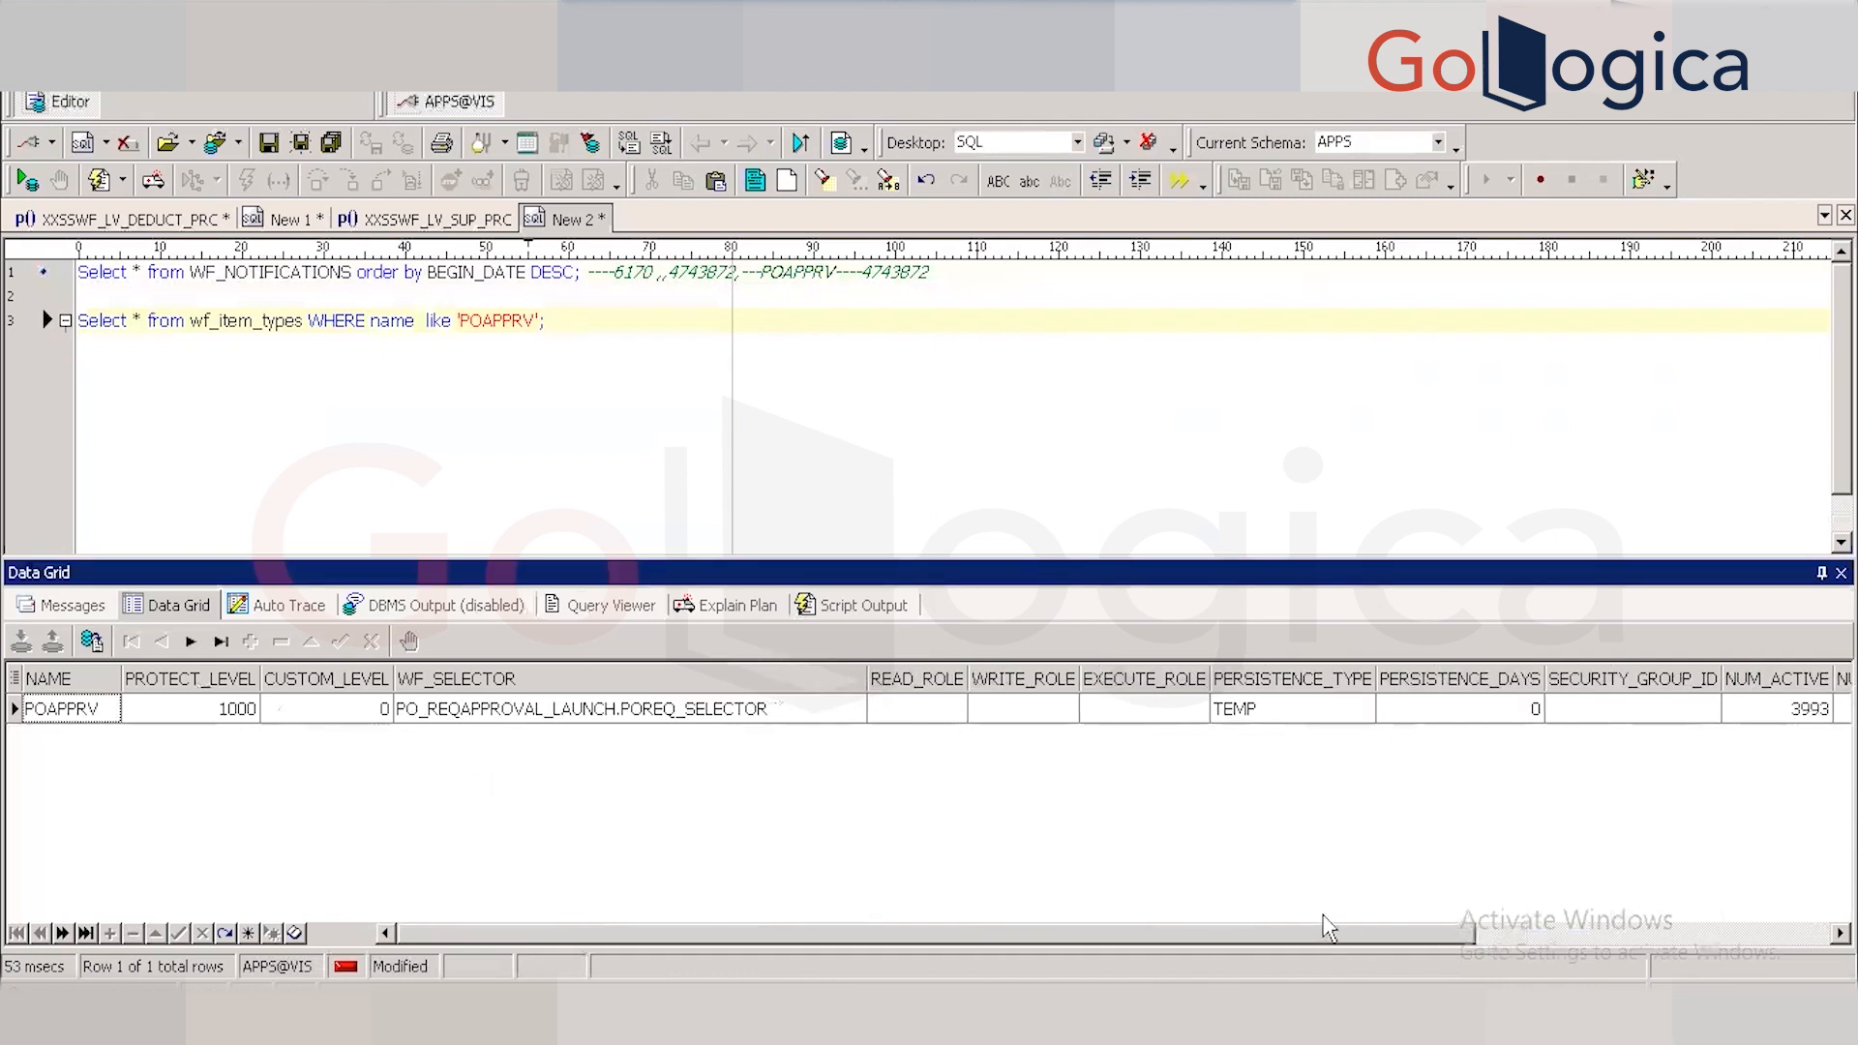
left_click_drag(1305, 932, 1296, 987)
key("alt+Tab")
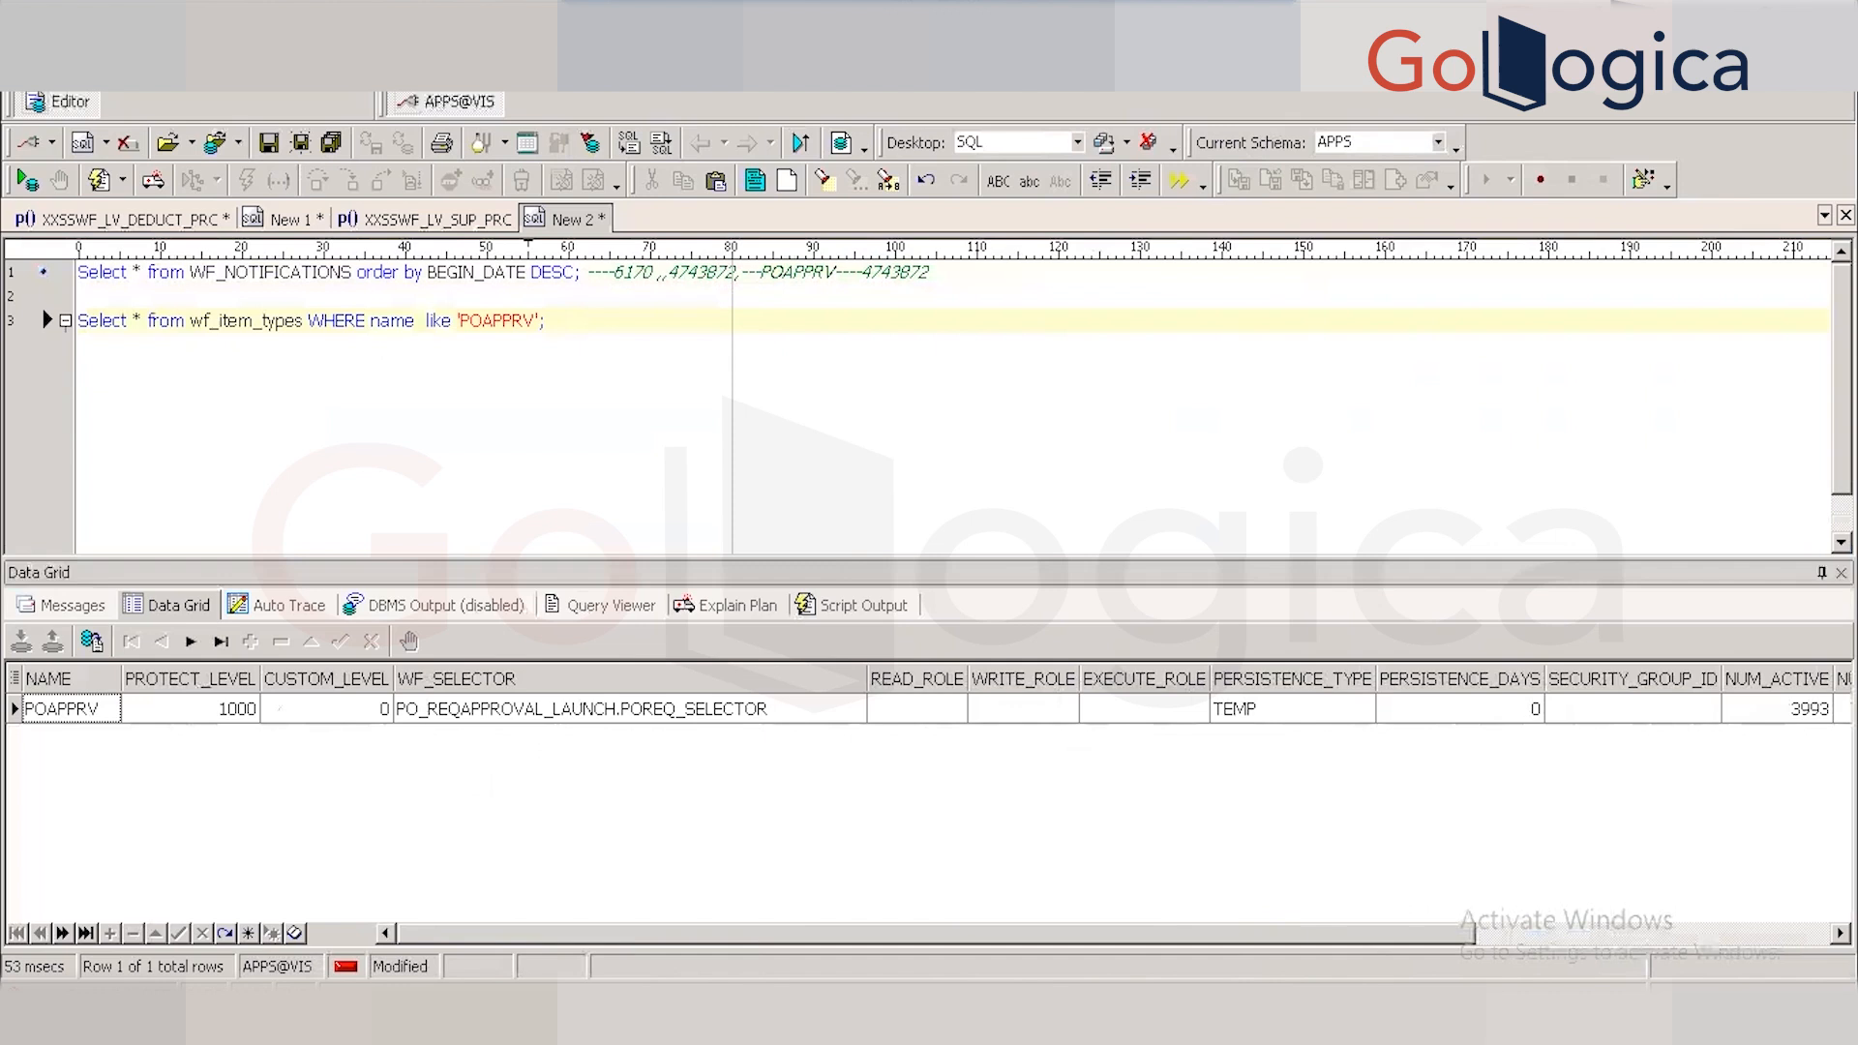
left_click(442, 411)
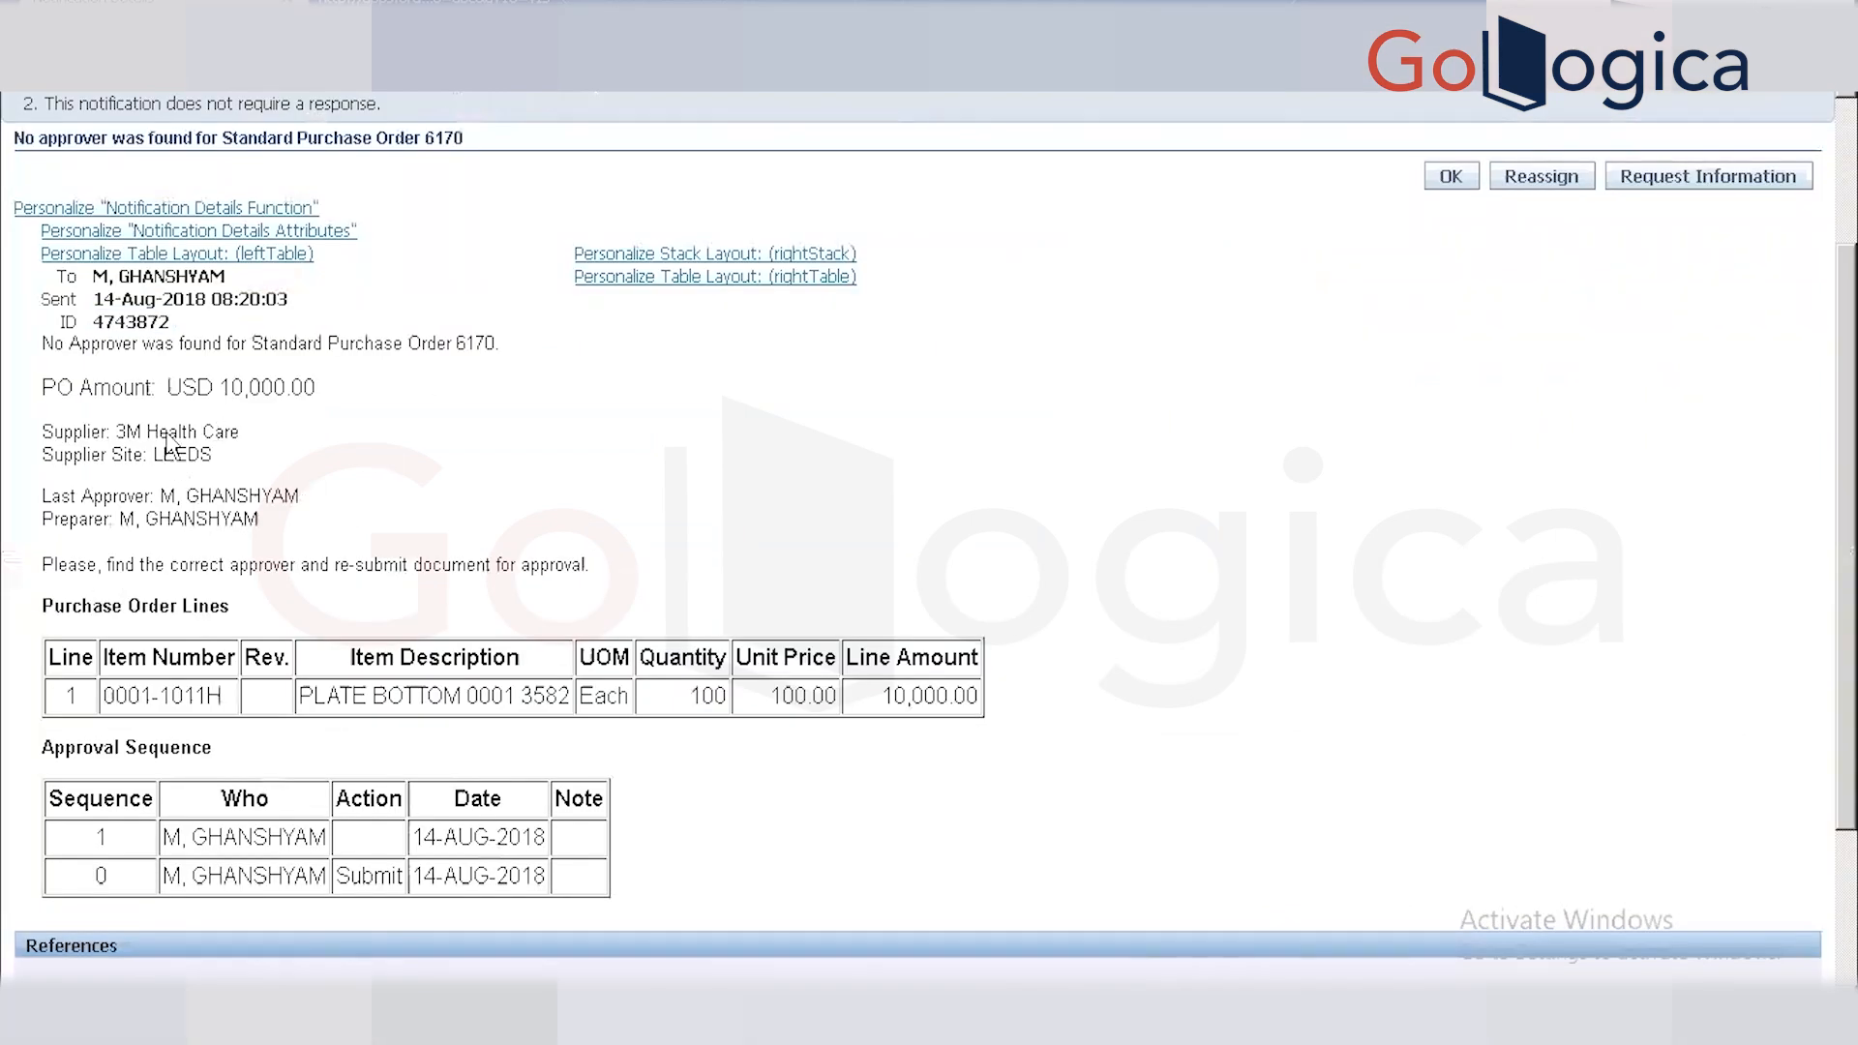
left_click_drag(46, 344, 505, 344)
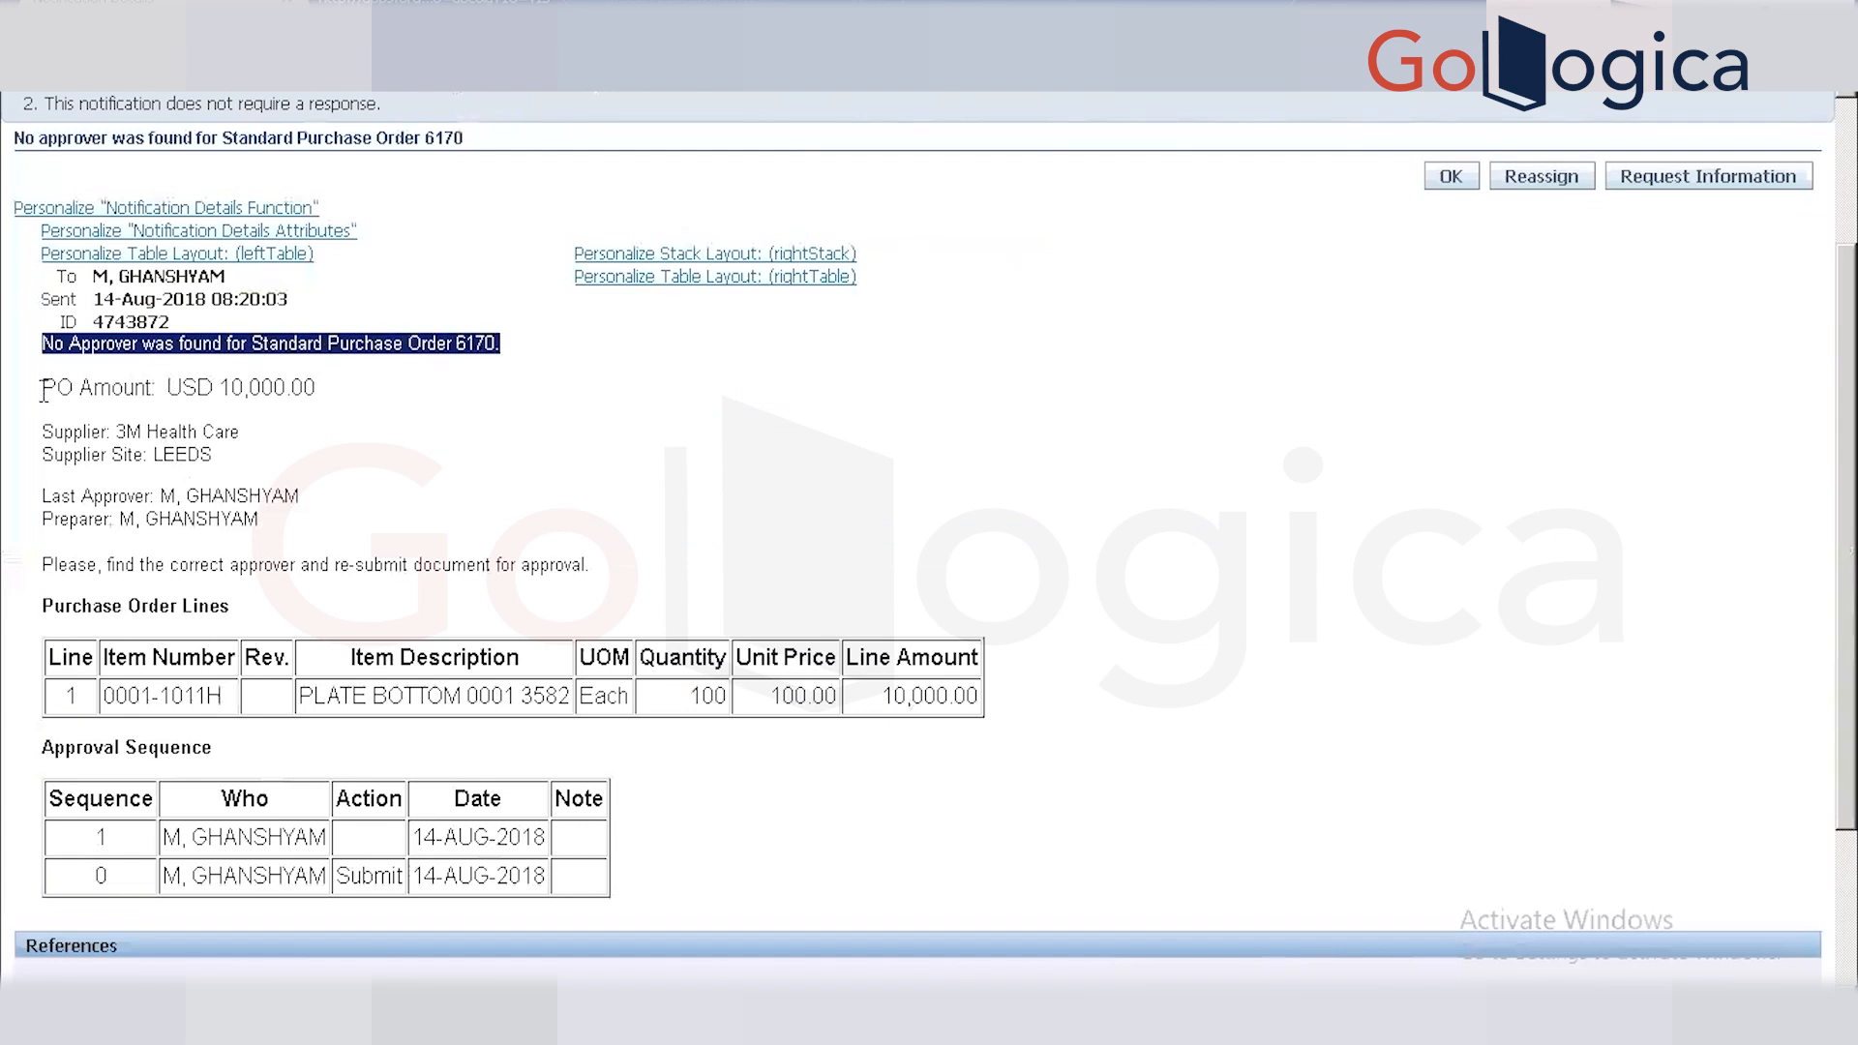
left_click(79, 389)
left_click_drag(43, 388, 315, 389)
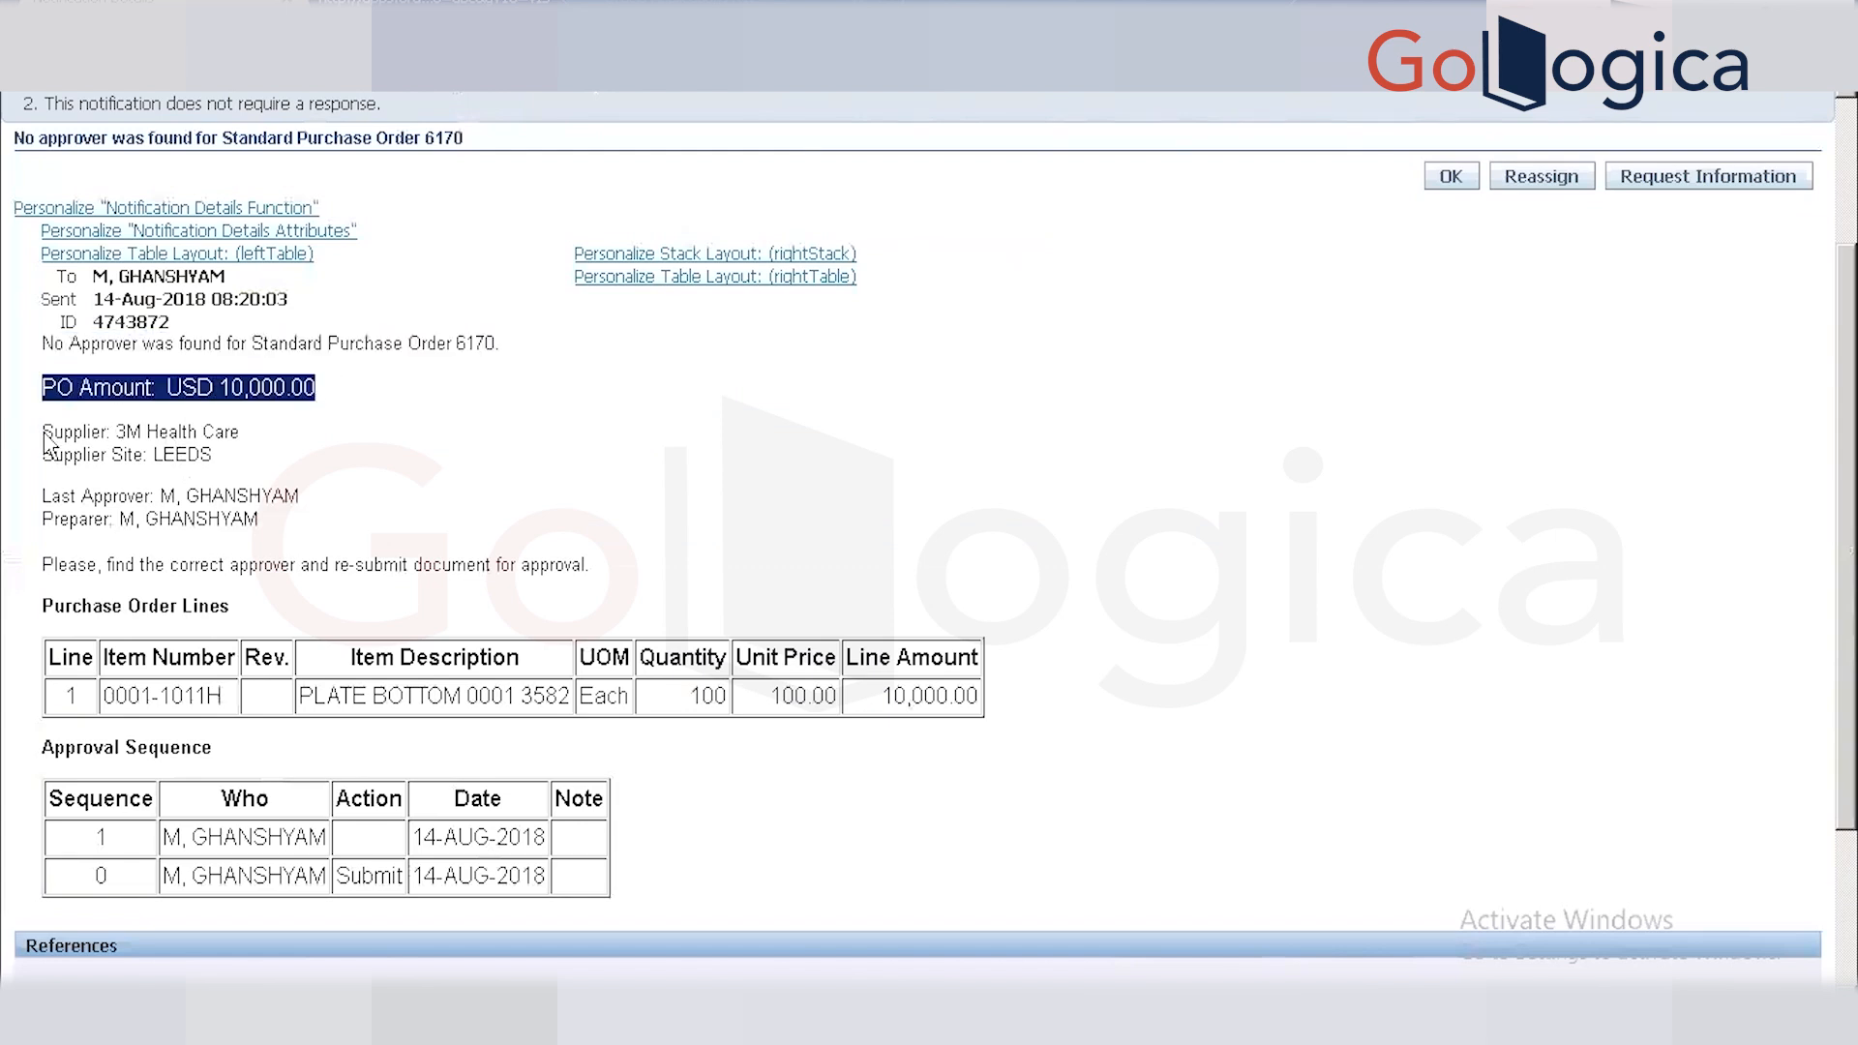
left_click_drag(43, 432, 237, 496)
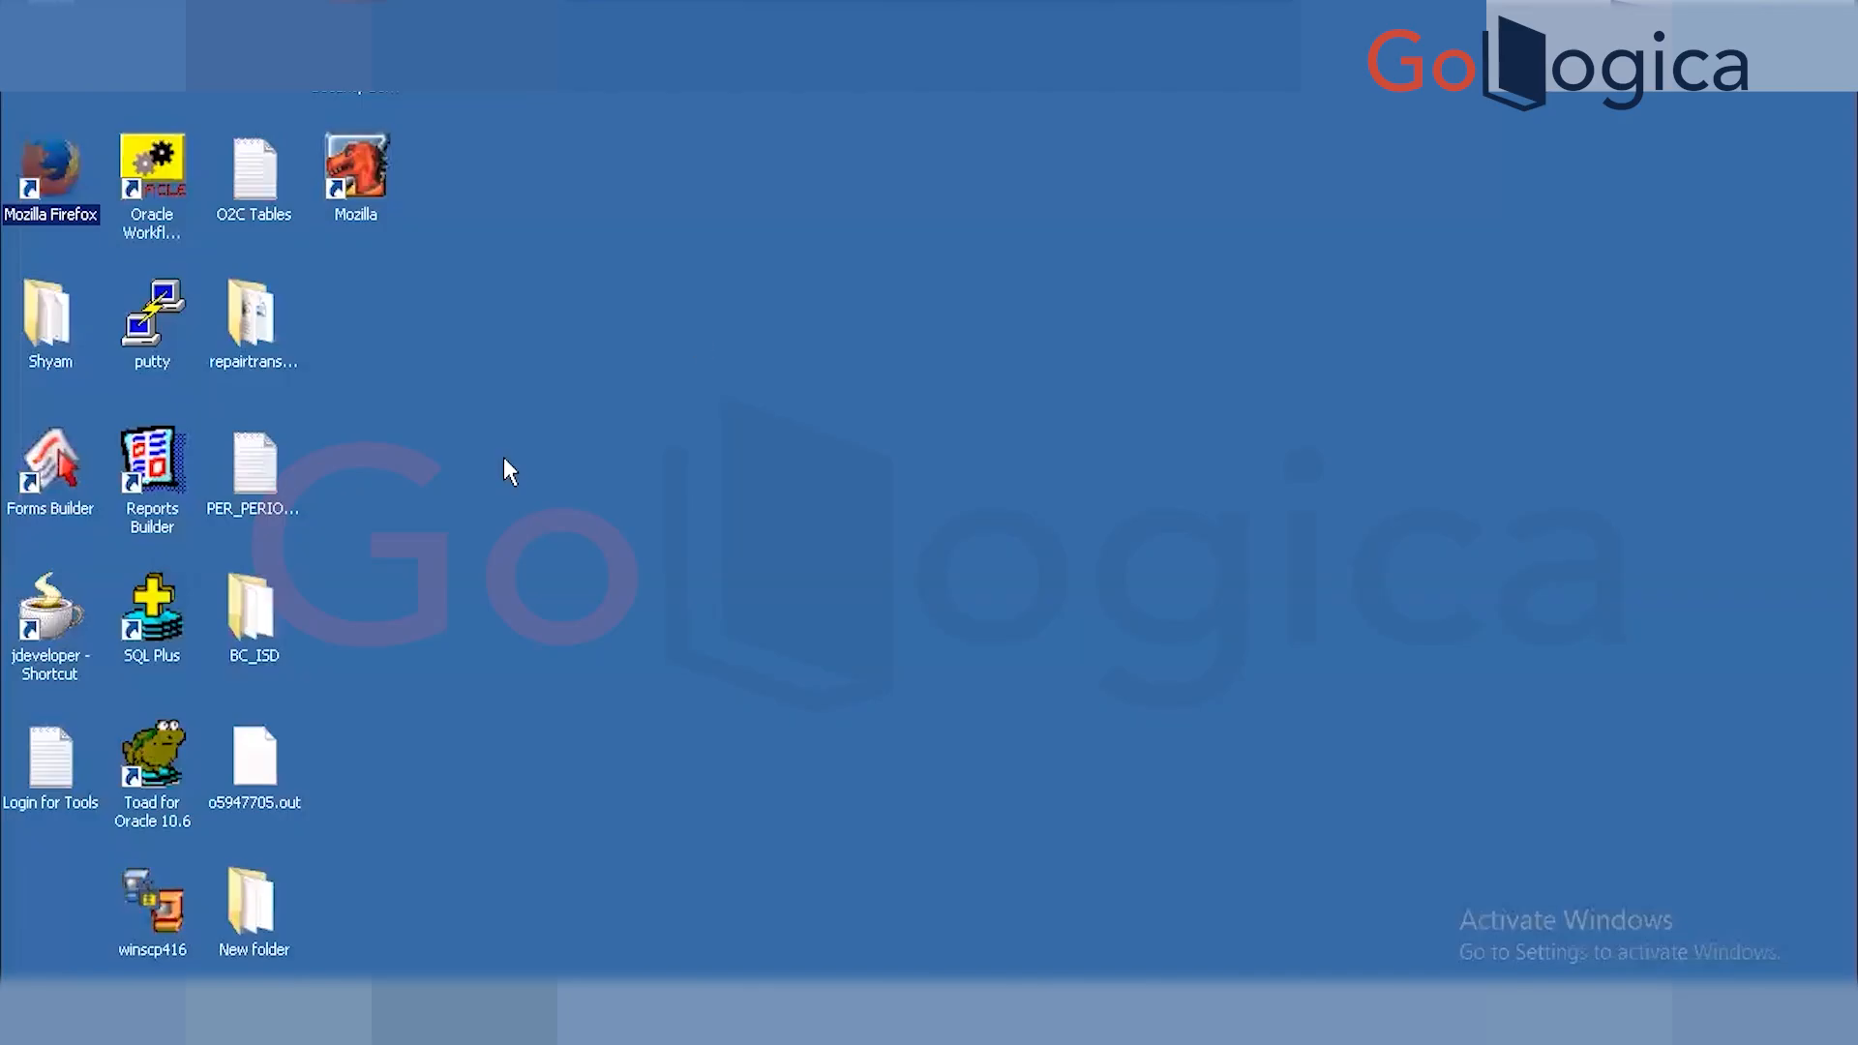
right_click(504, 457)
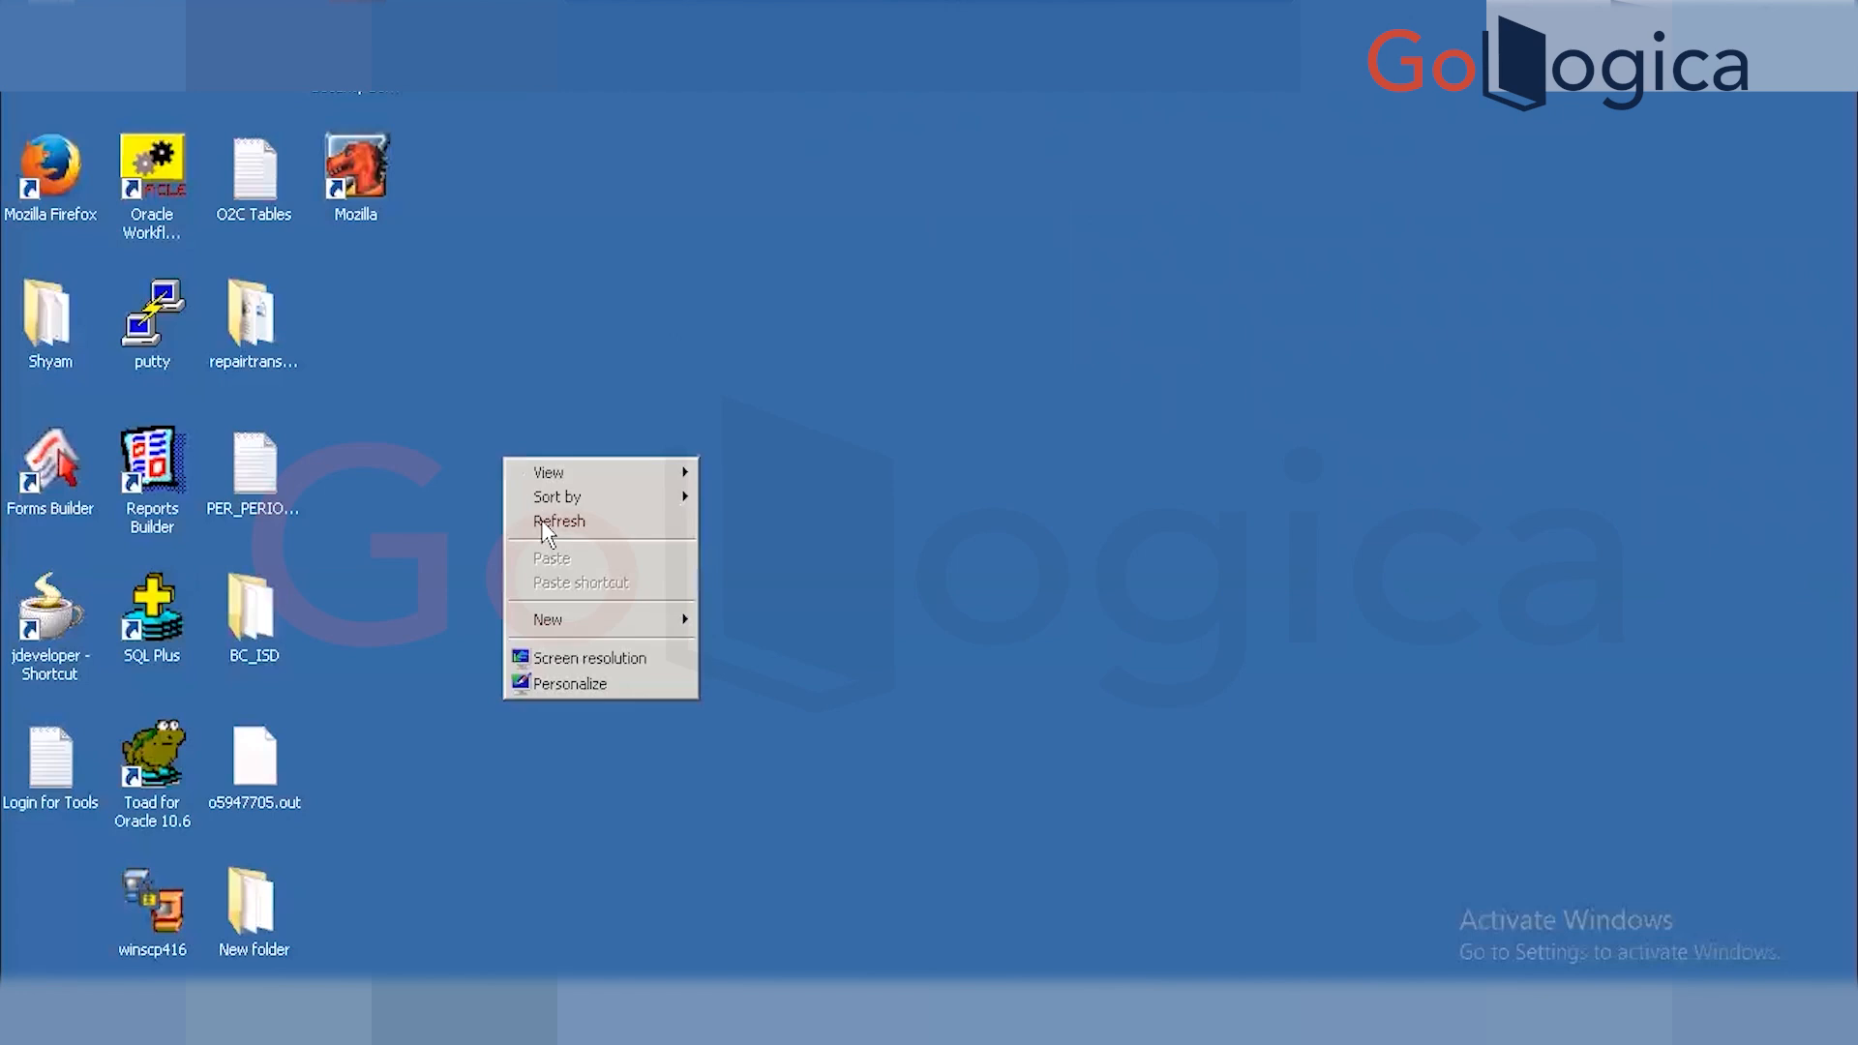
left_click(543, 522)
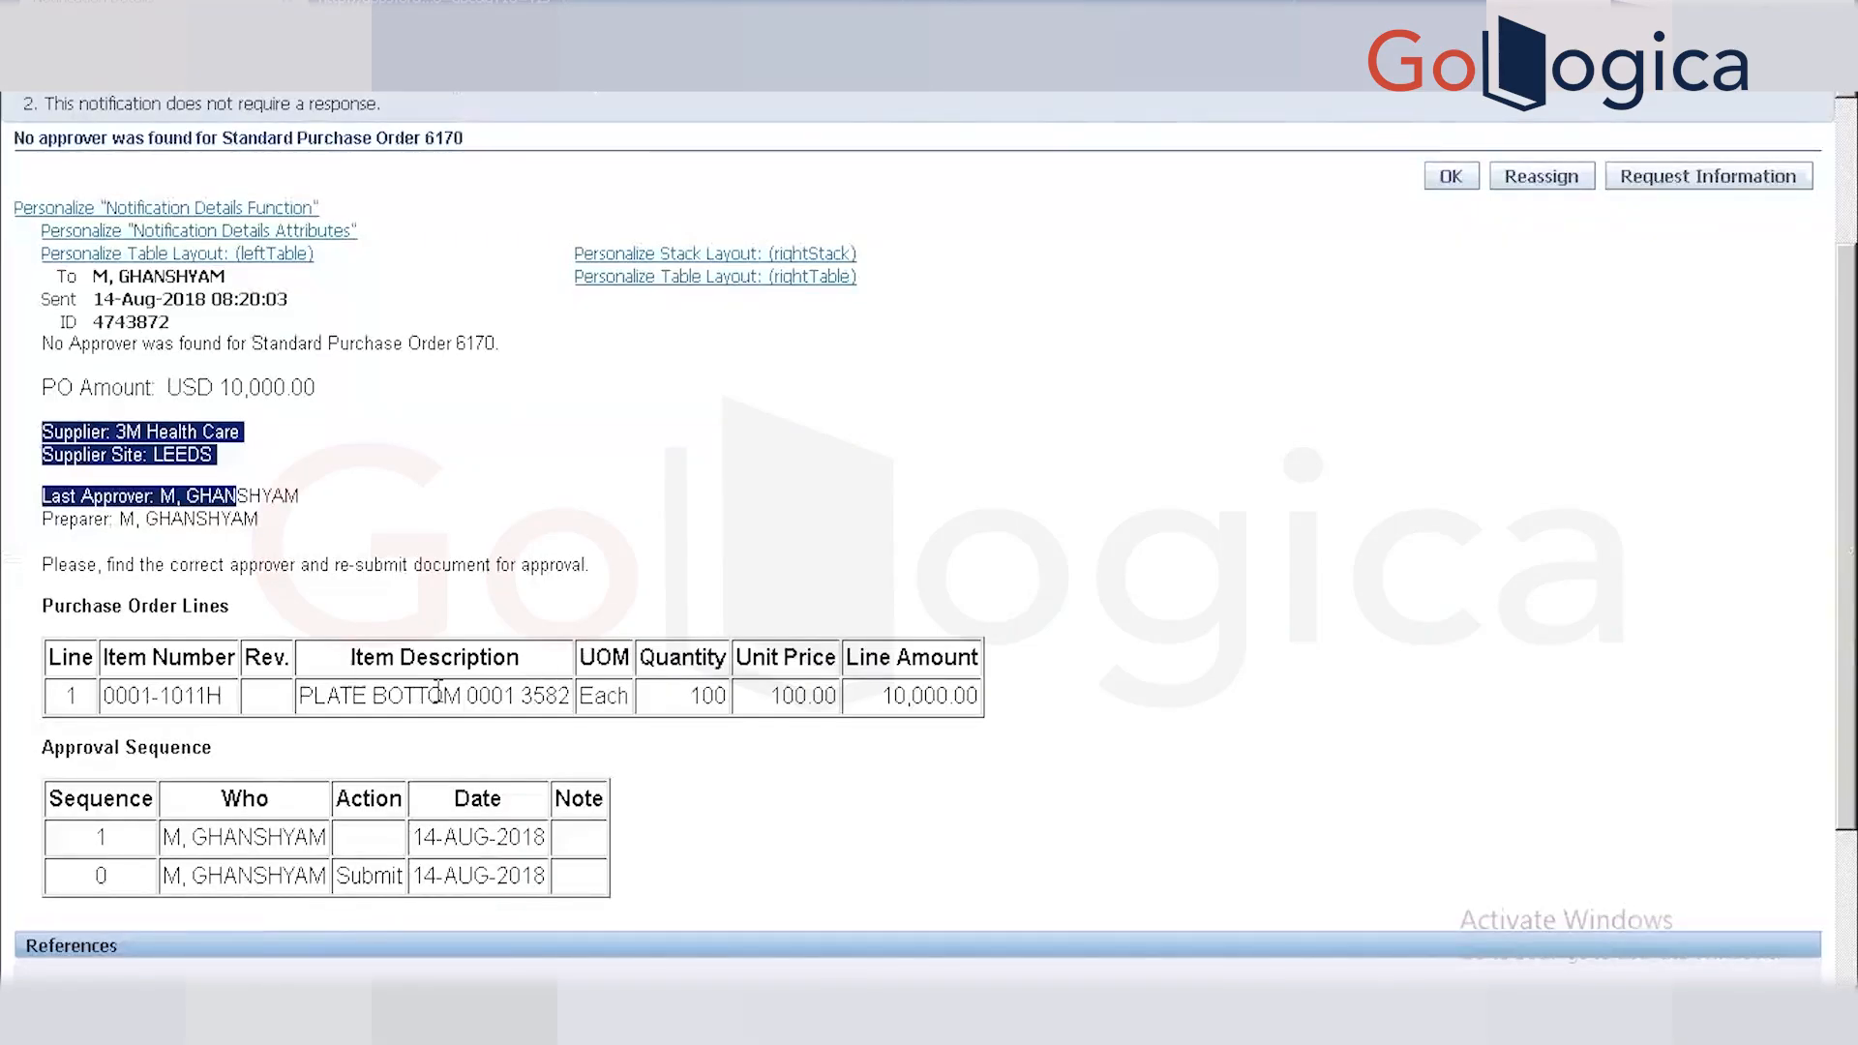
left_click(387, 484)
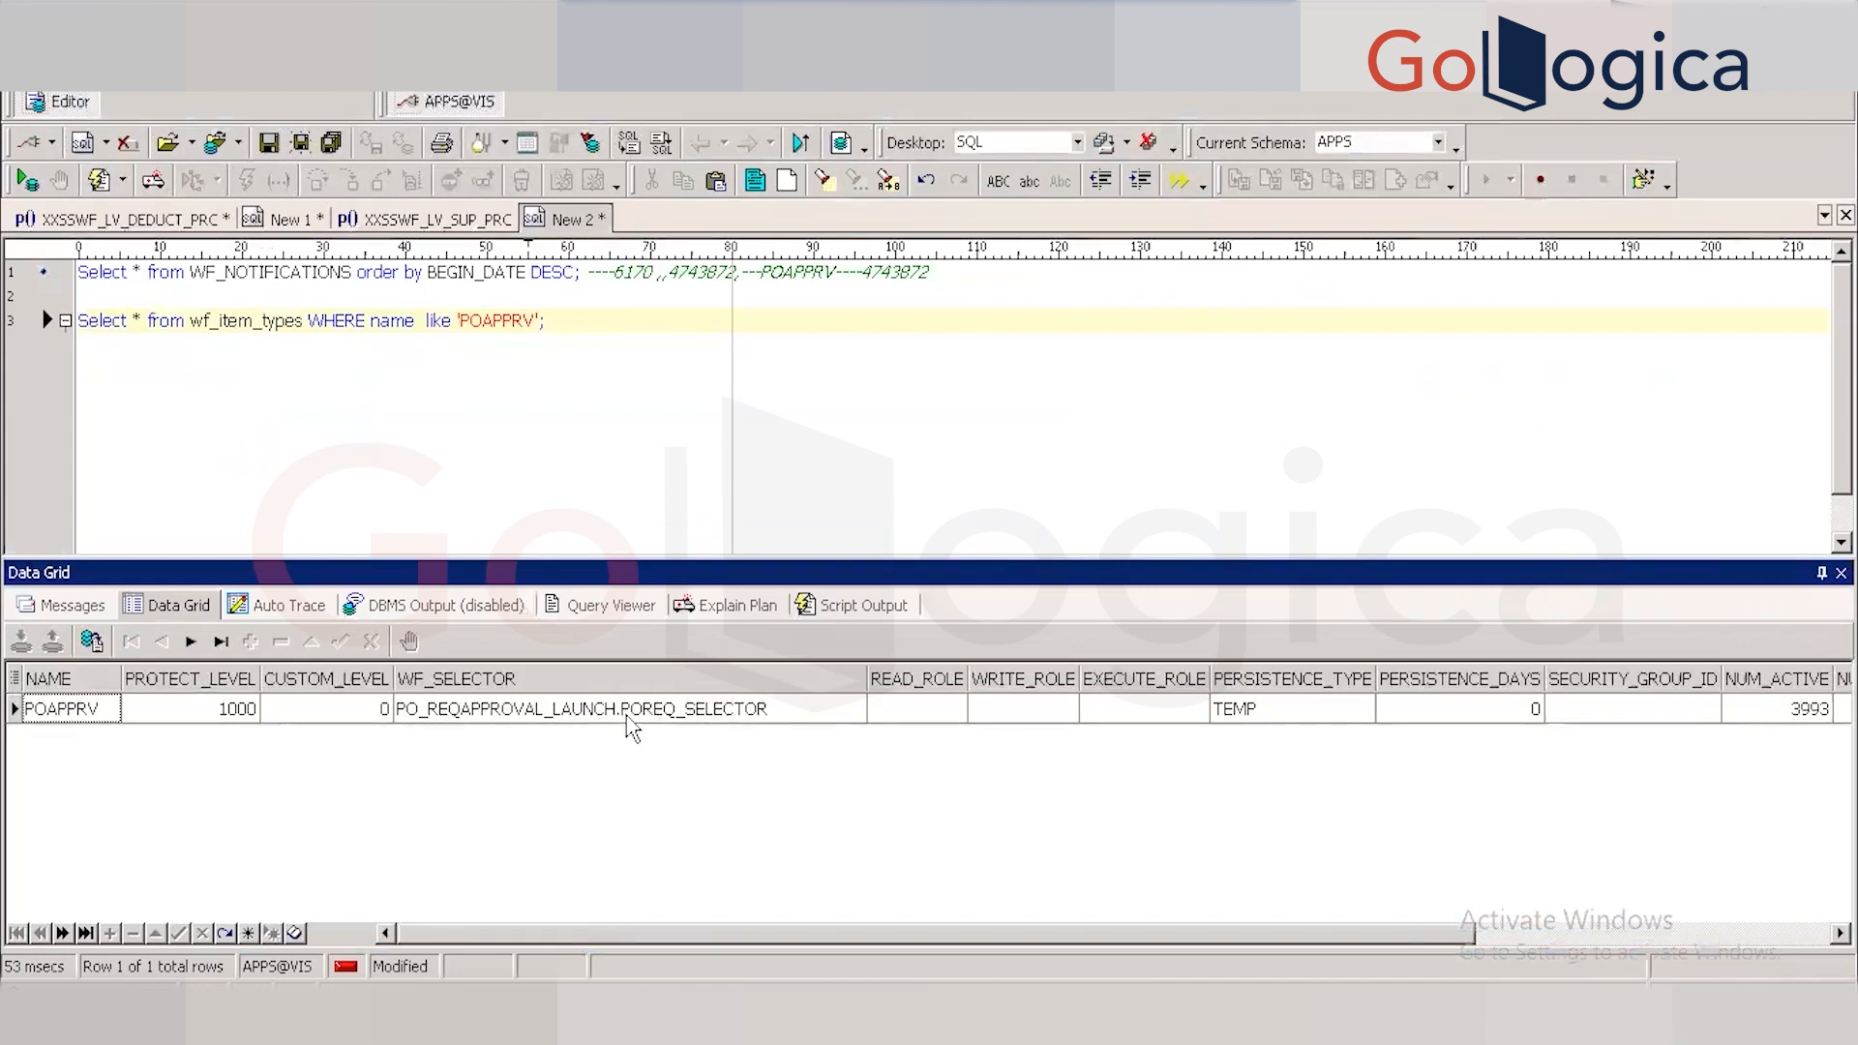
Paste PO_REQAPPROVAL_LAUNCH.POREQ_SELECTOR on a new line and describe the package with F4.
left_click(510, 718)
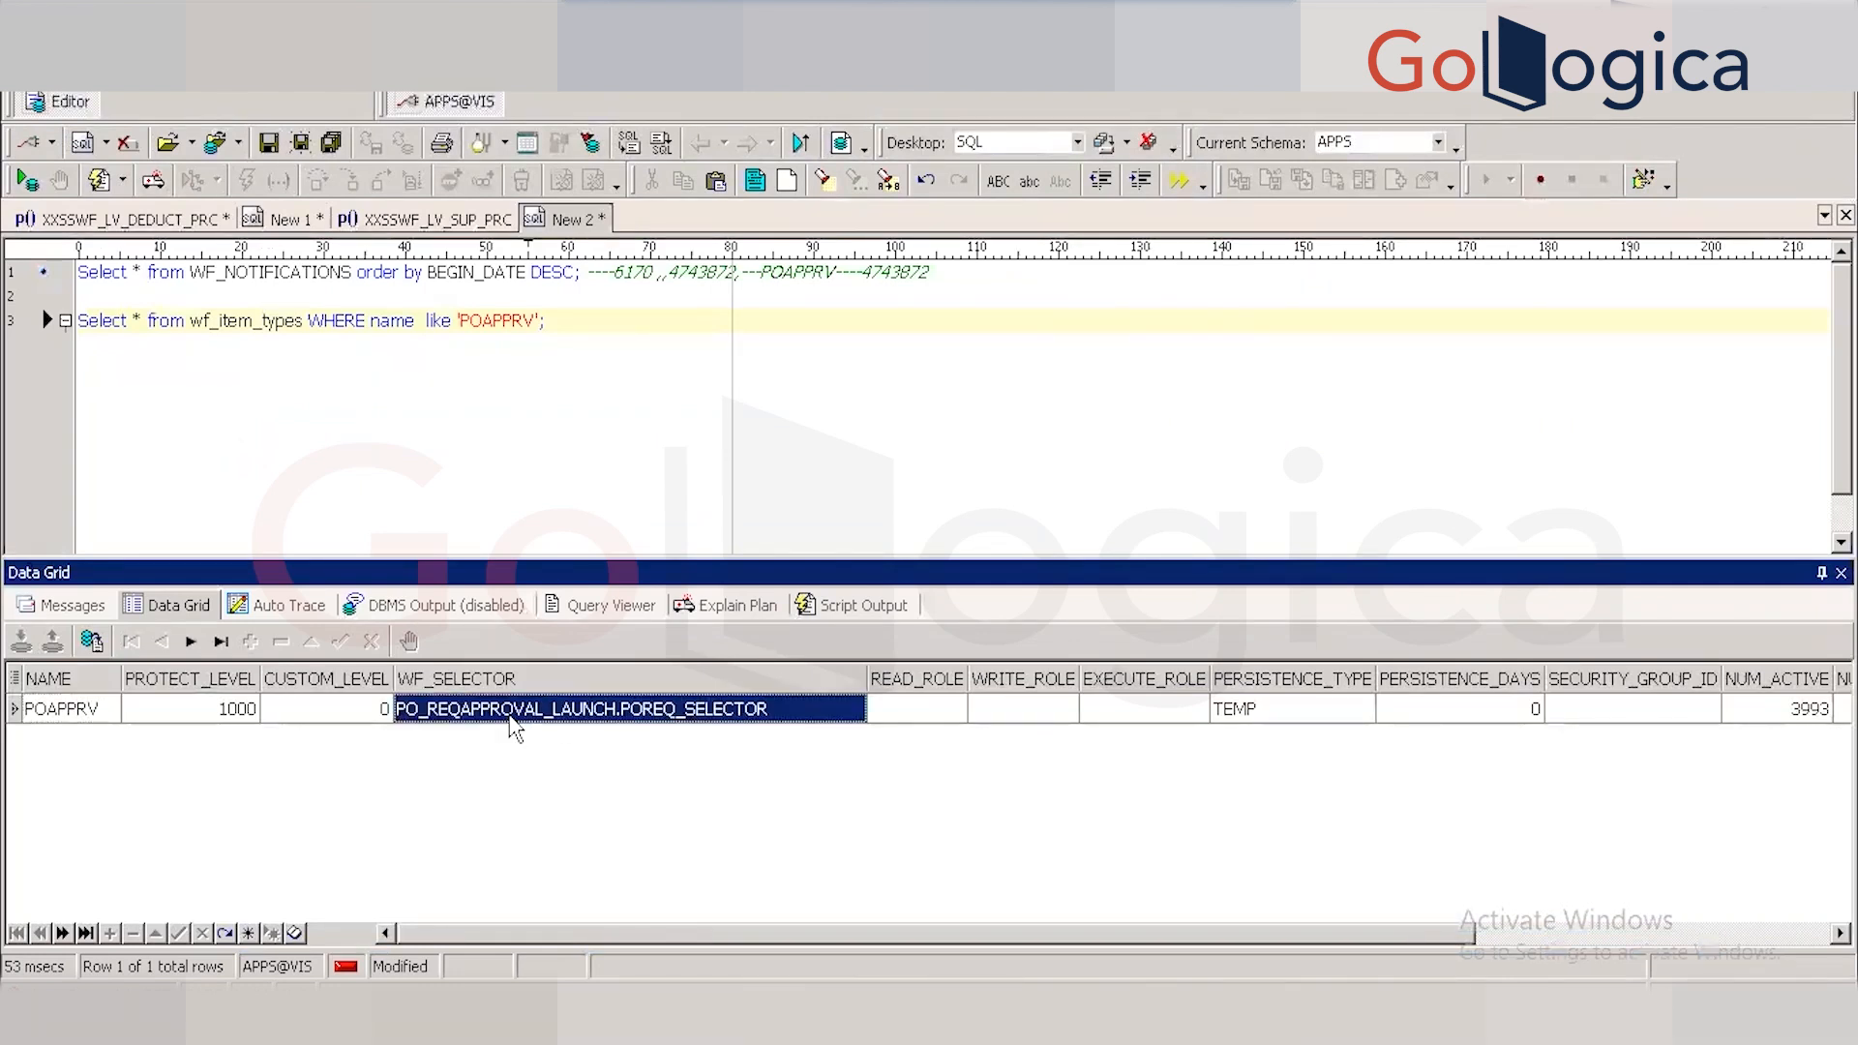
left_click(574, 329)
key("Return")
key("Return")
key("Return")
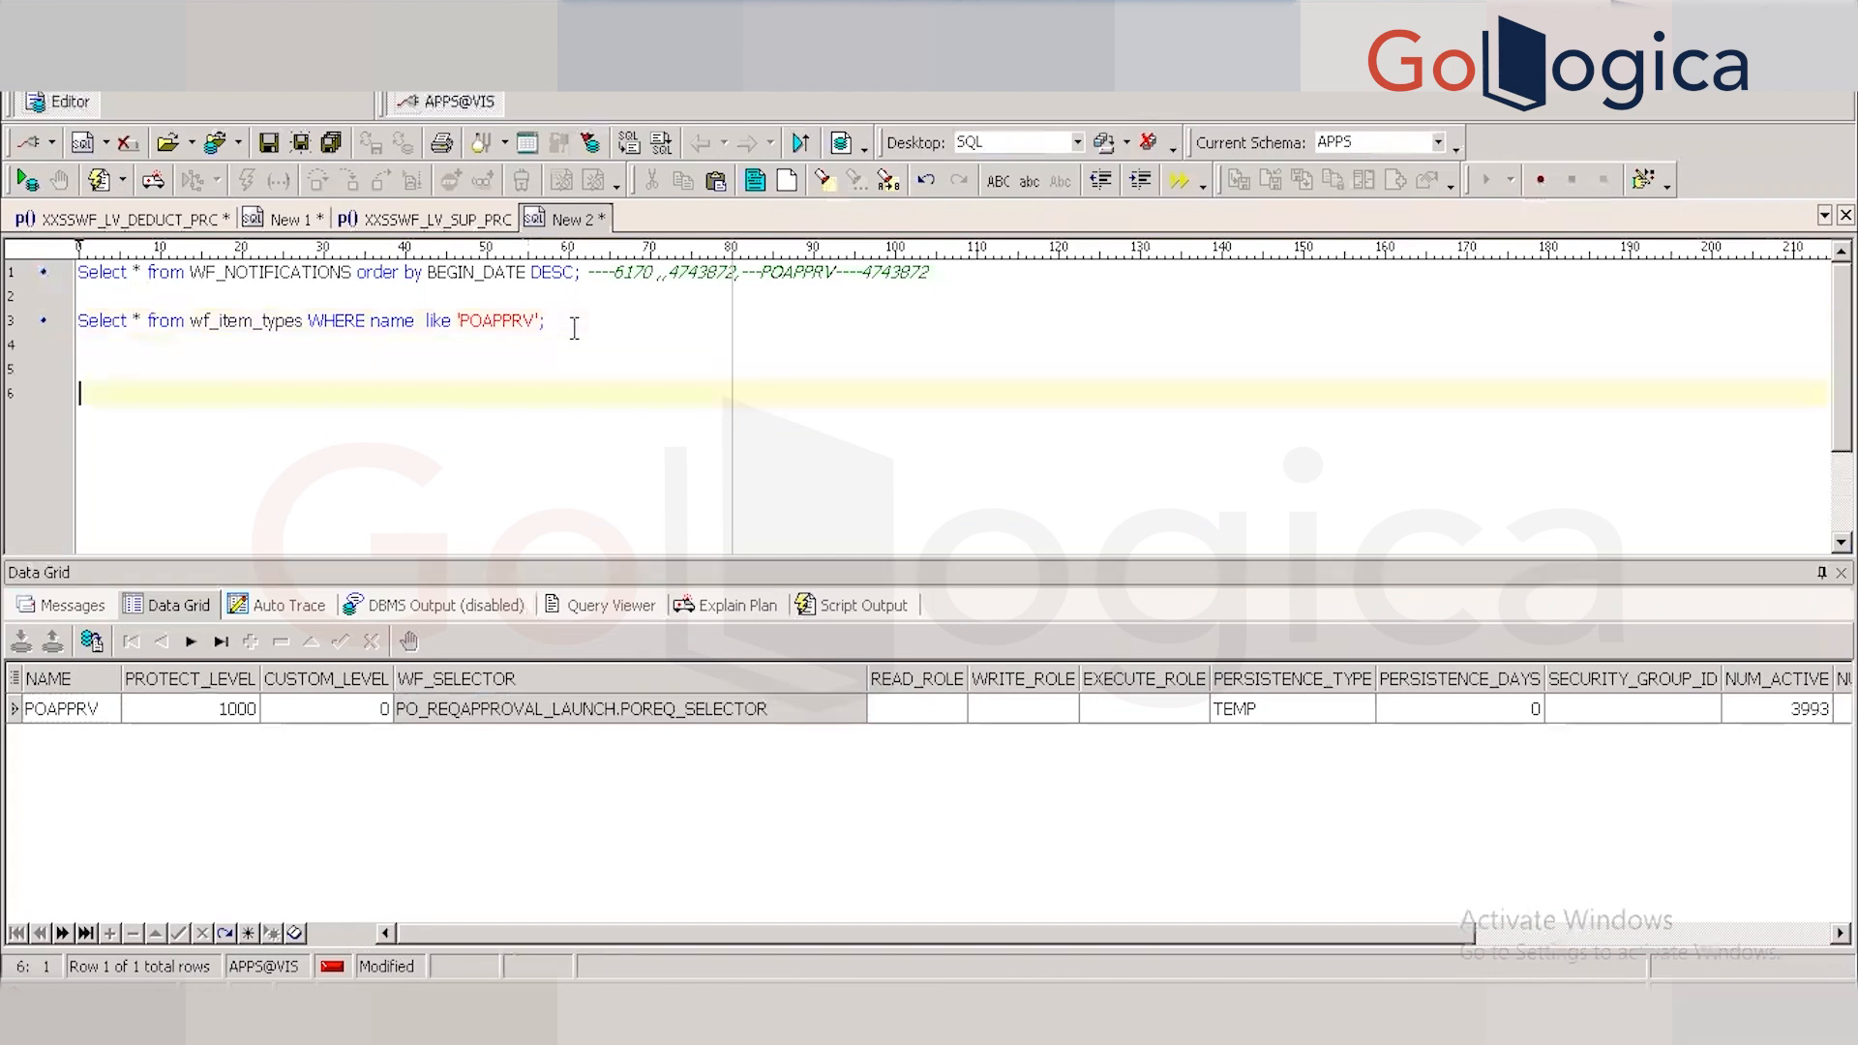
type("PO_REQAPPROVAL_LAUNCH.POREQ_SELECTOR")
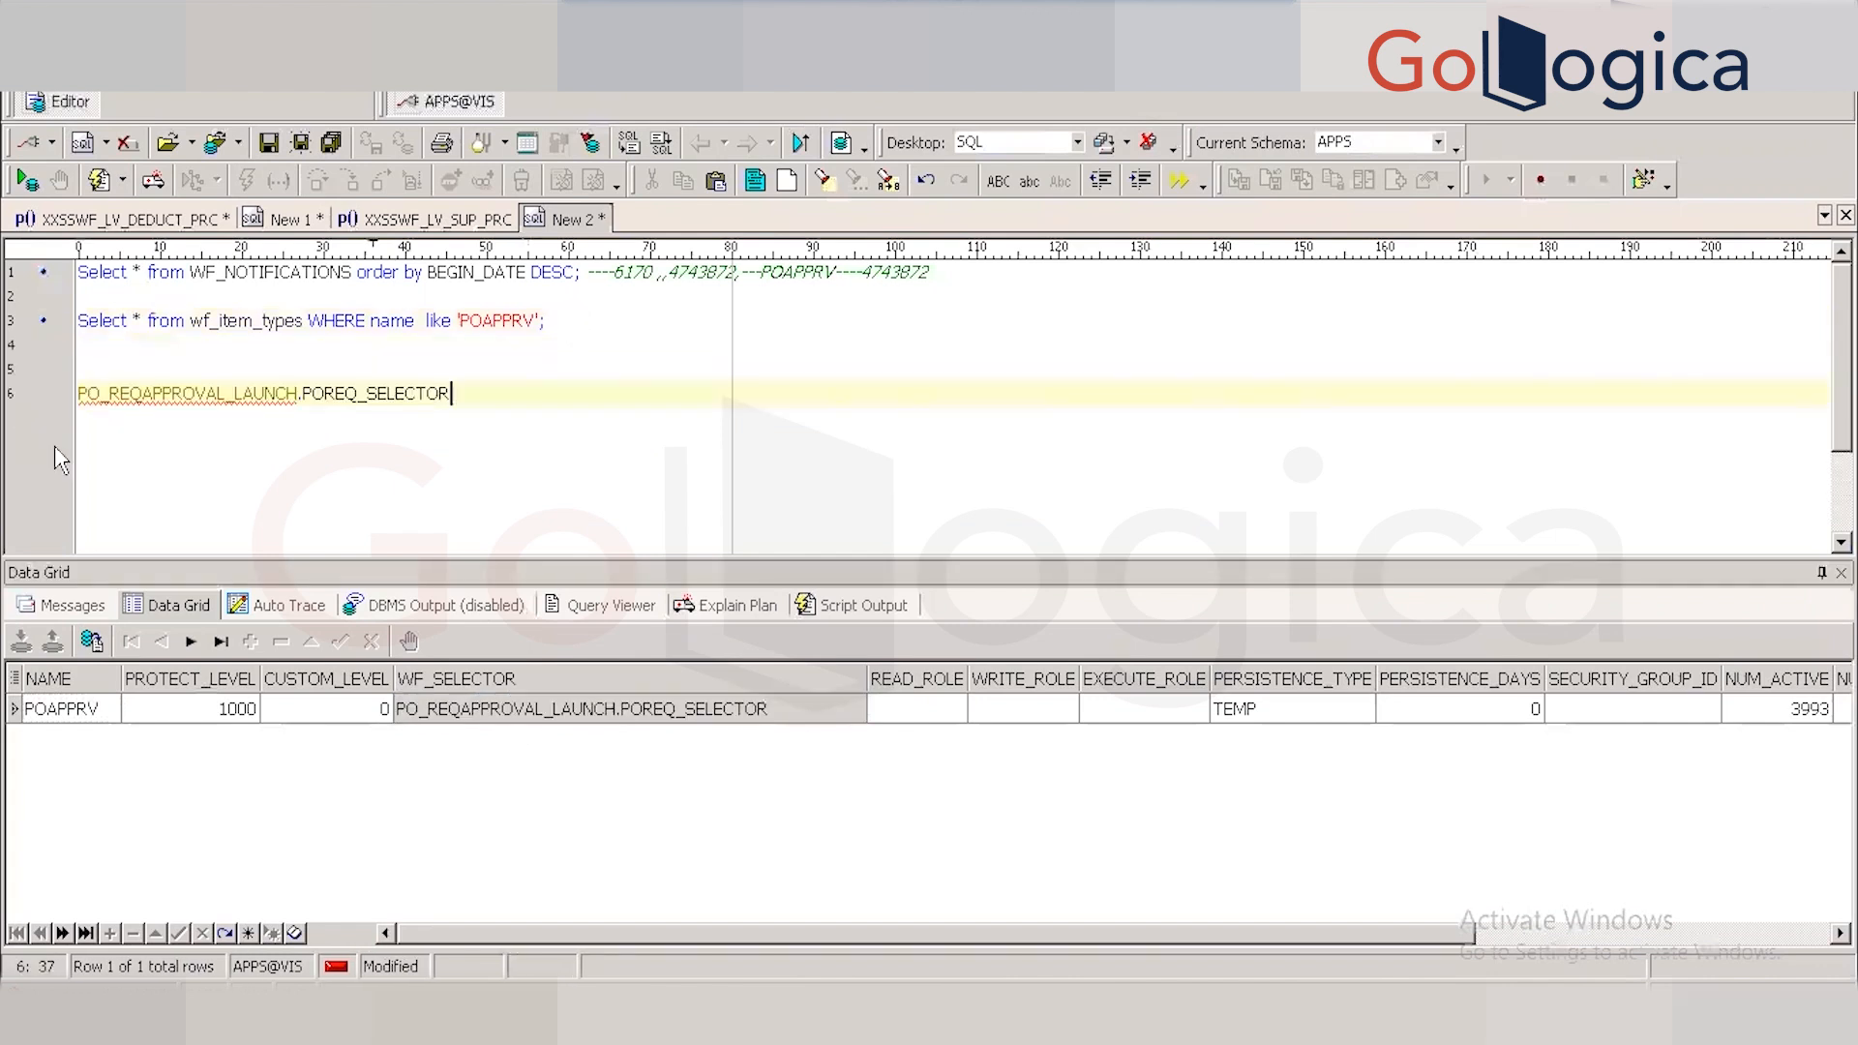
left_click(197, 393)
key("F4")
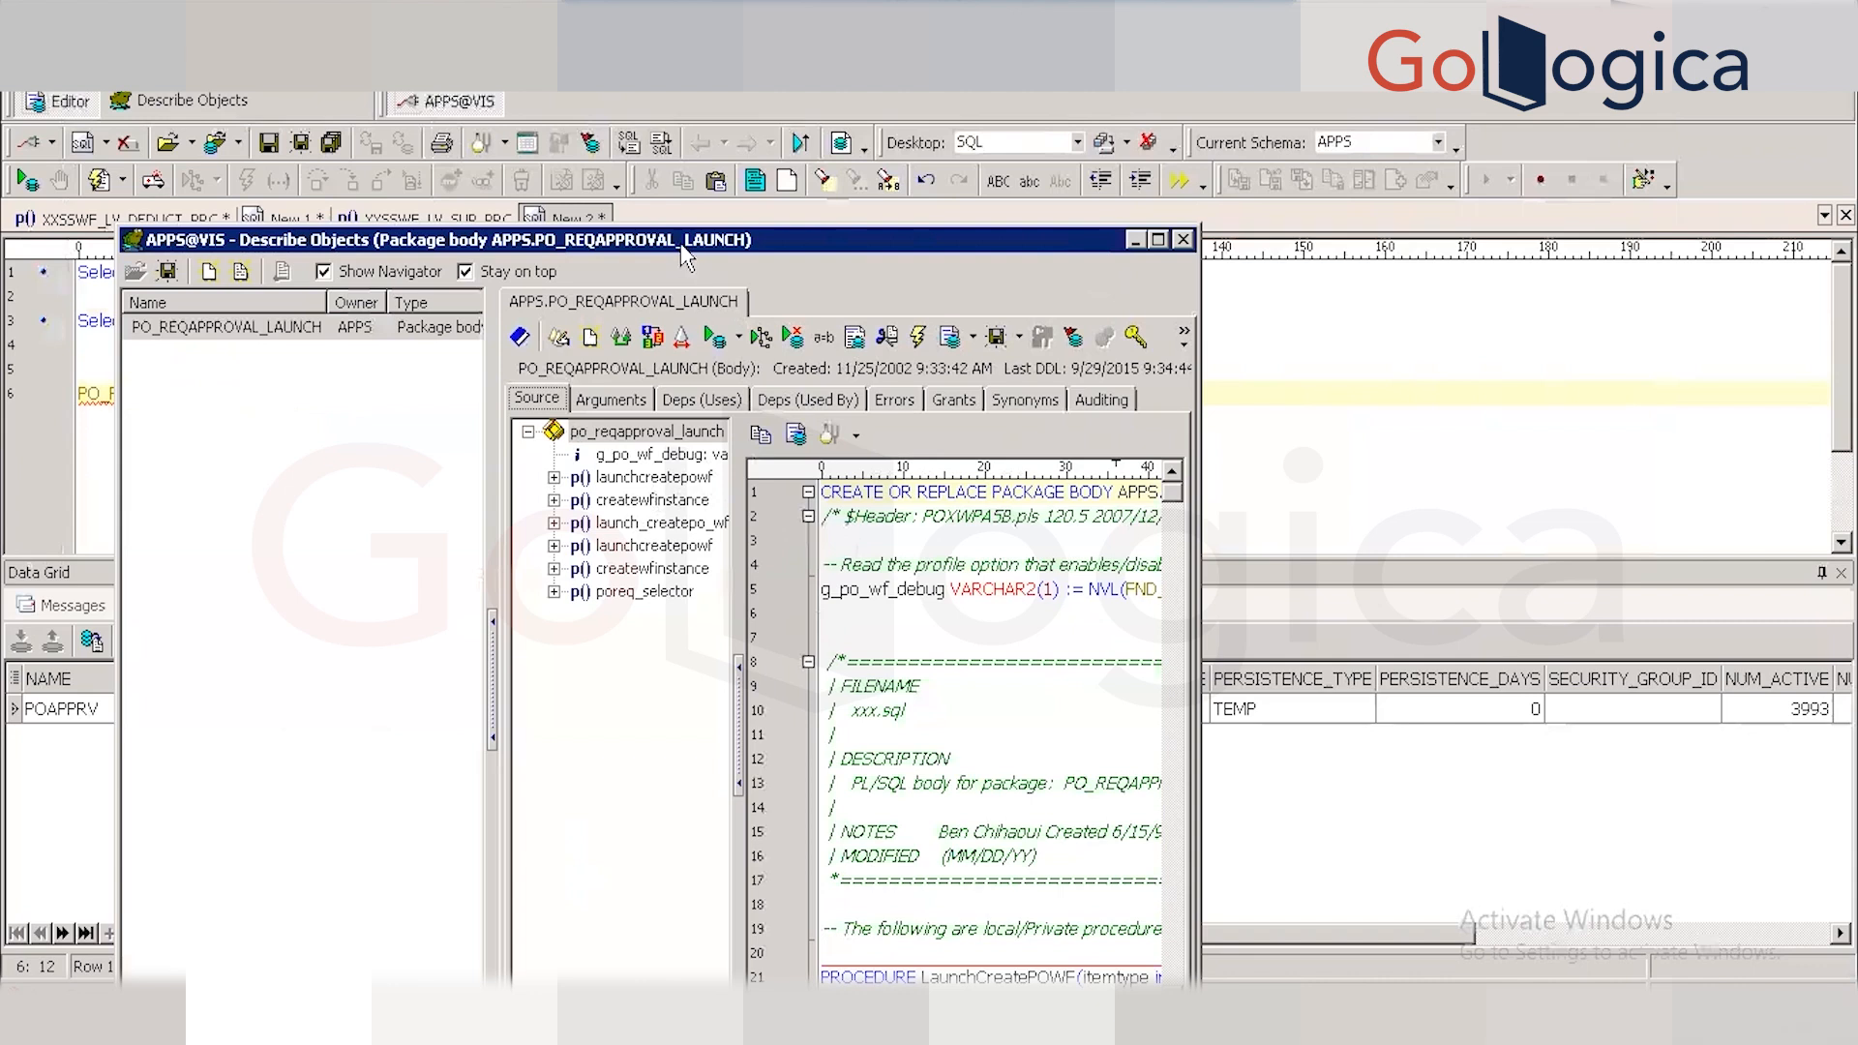
Reposition the package description window, then close it.
left_click_drag(1248, 322, 979, 283)
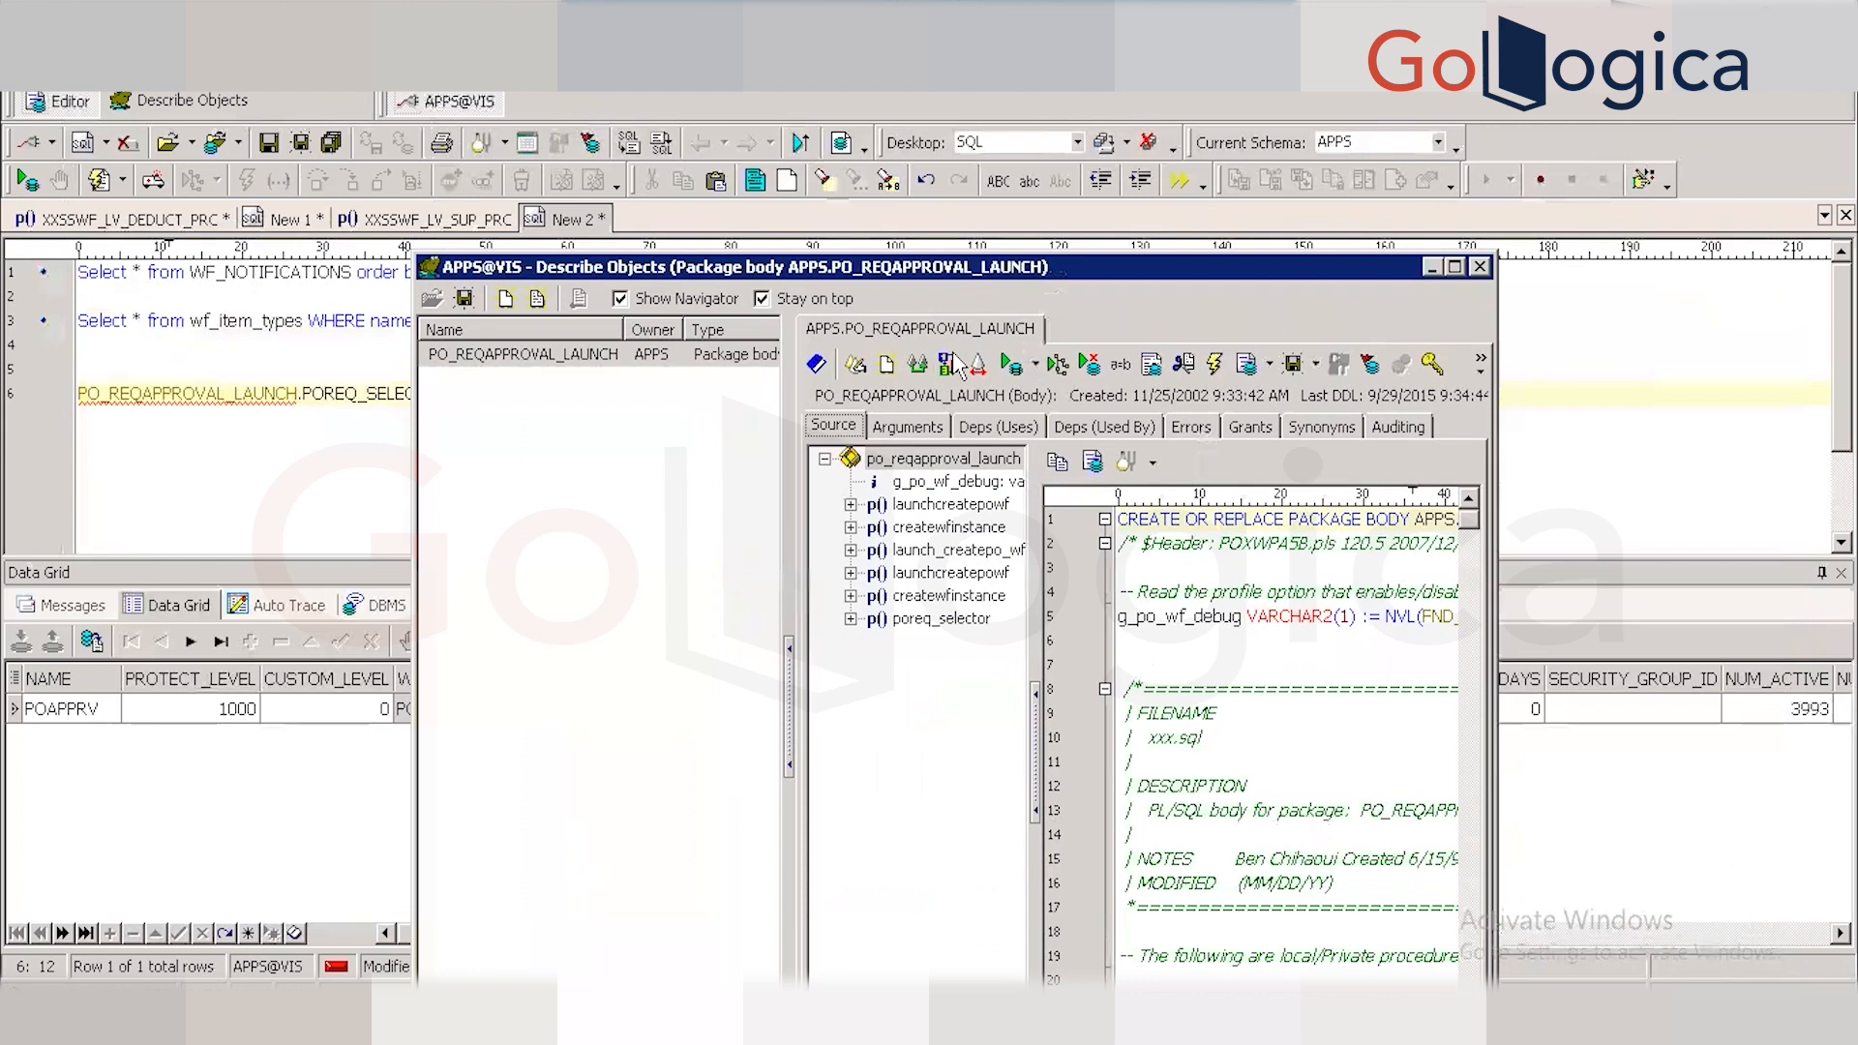
left_click_drag(889, 271, 450, 220)
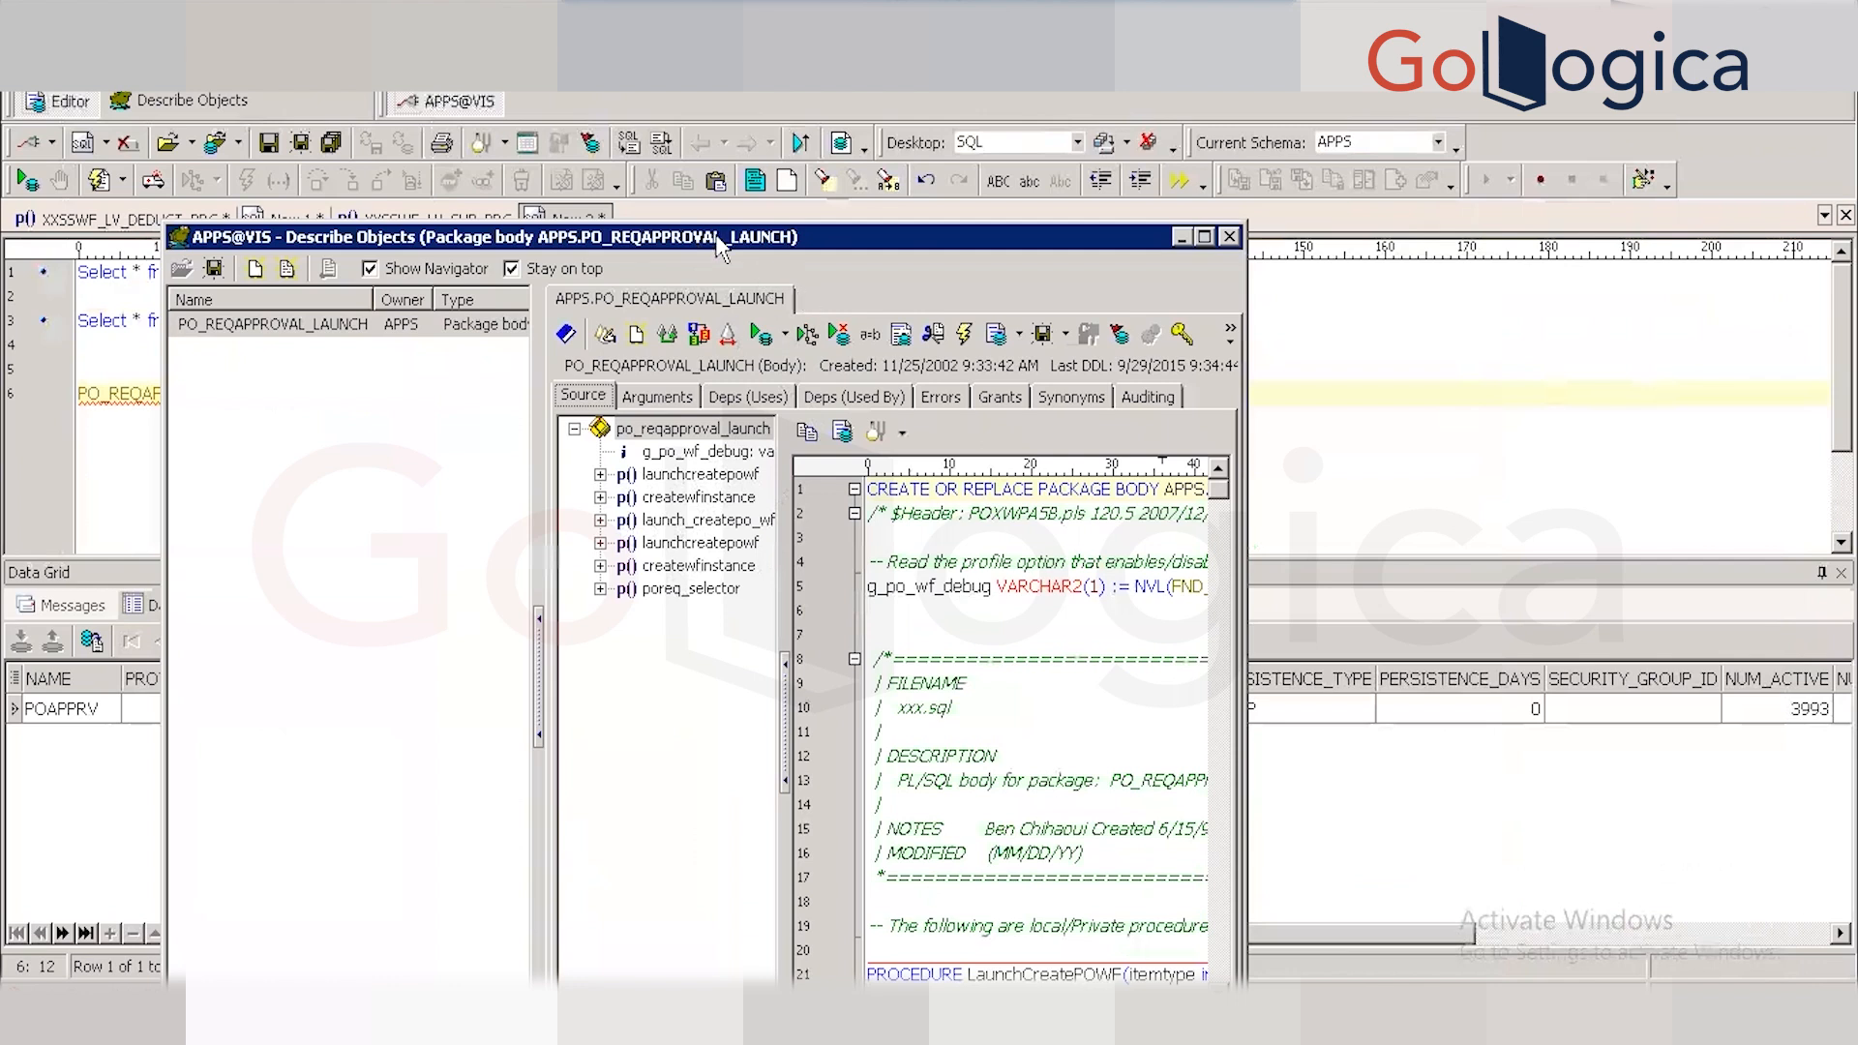
left_click_drag(716, 235, 833, 254)
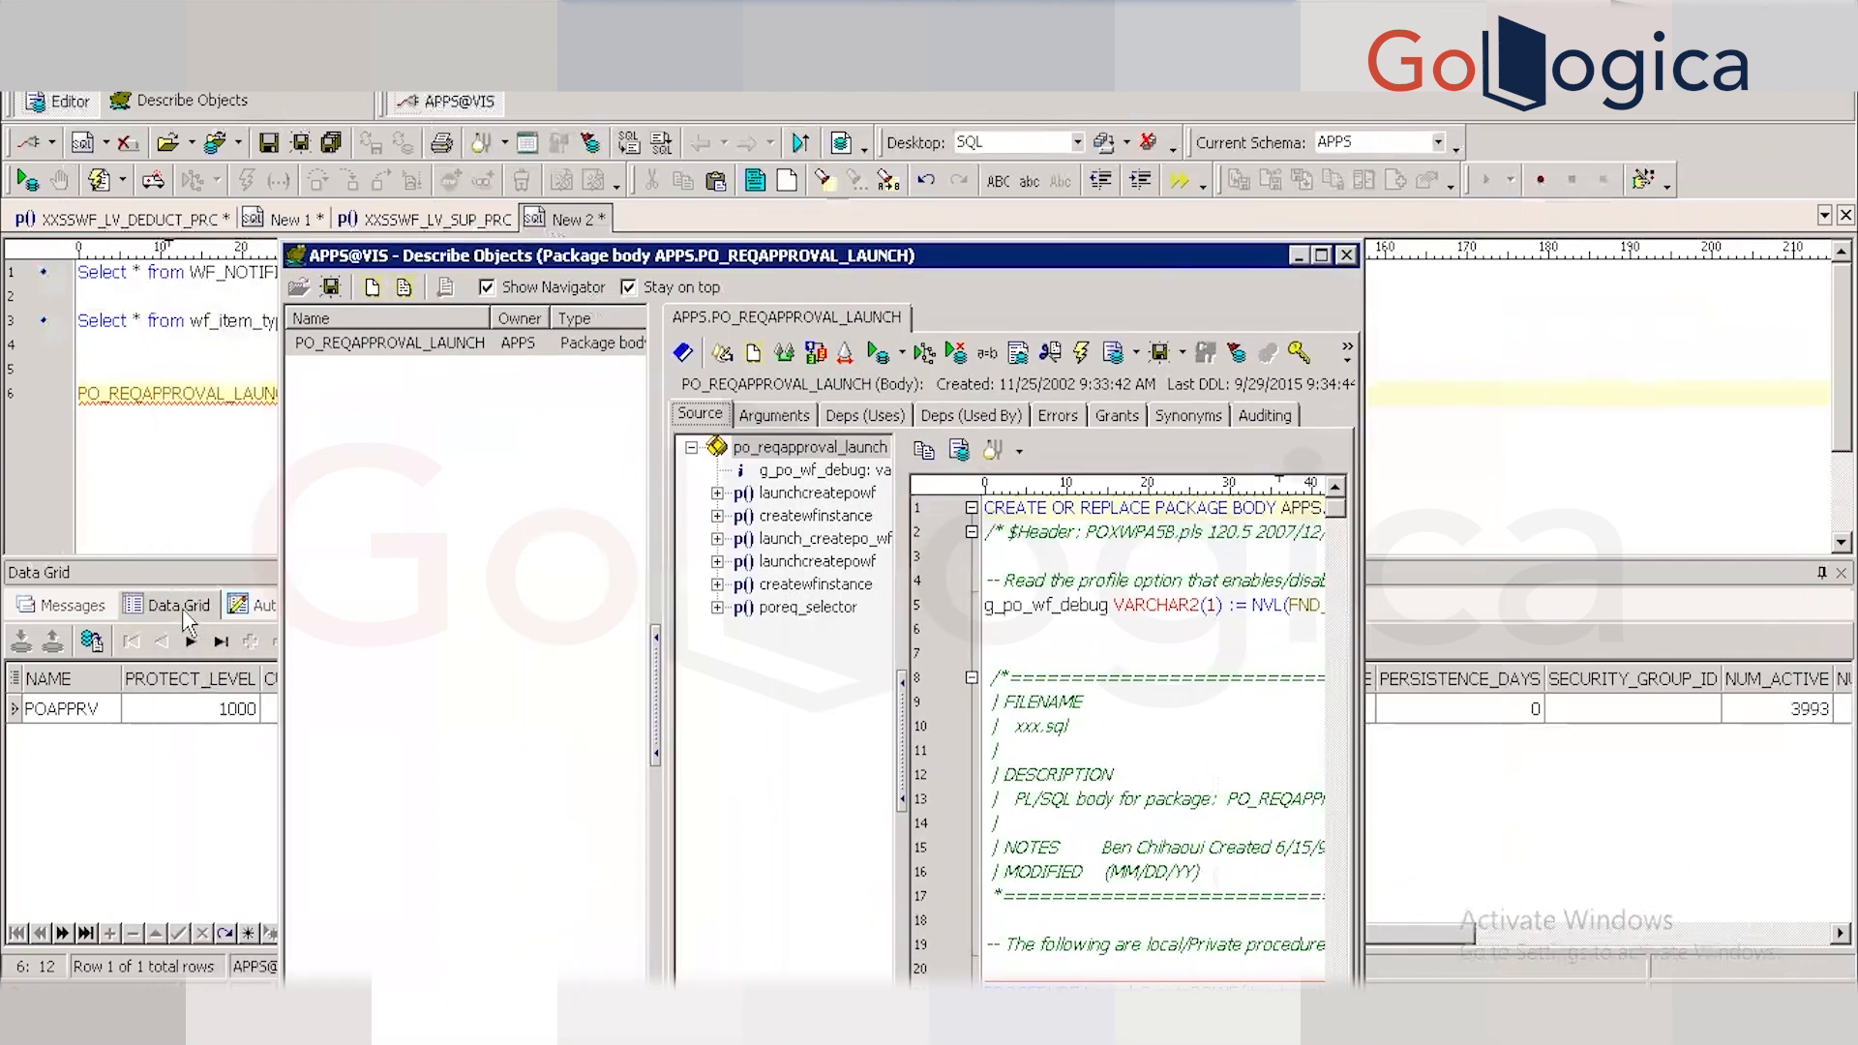
left_click(218, 523)
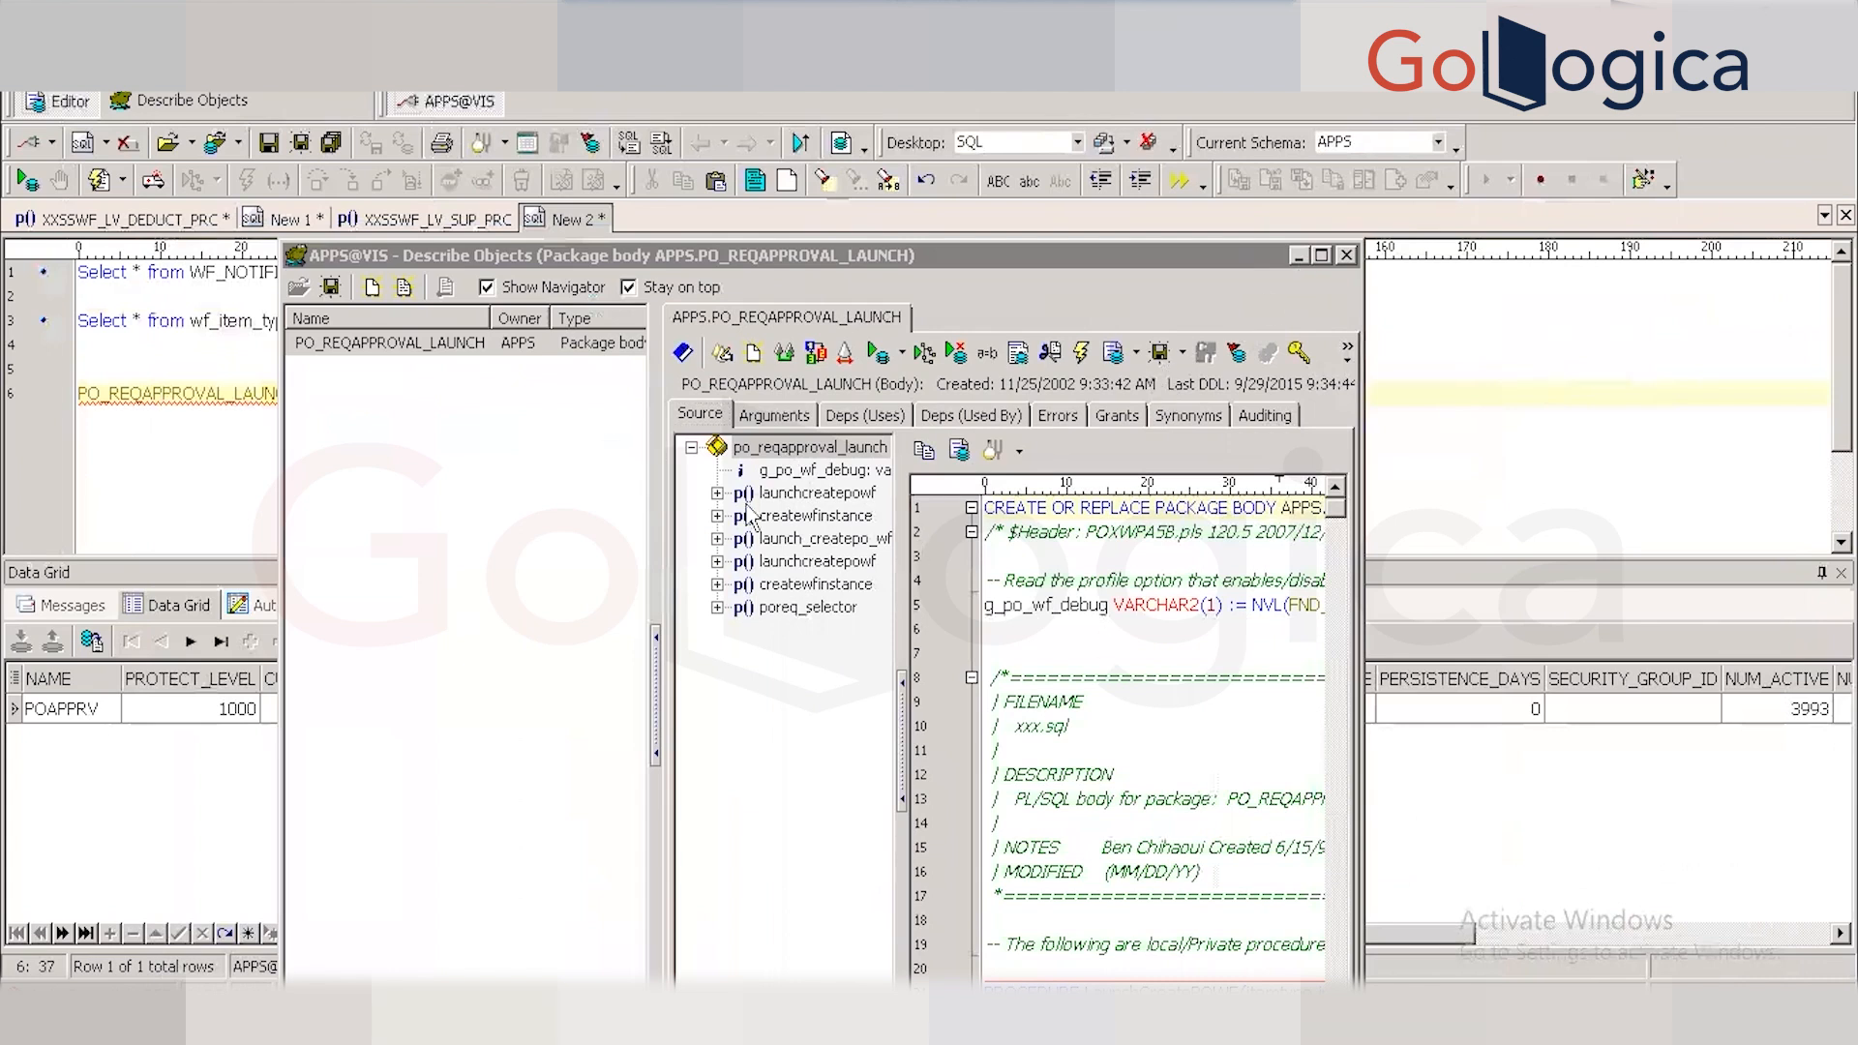
left_click(1298, 255)
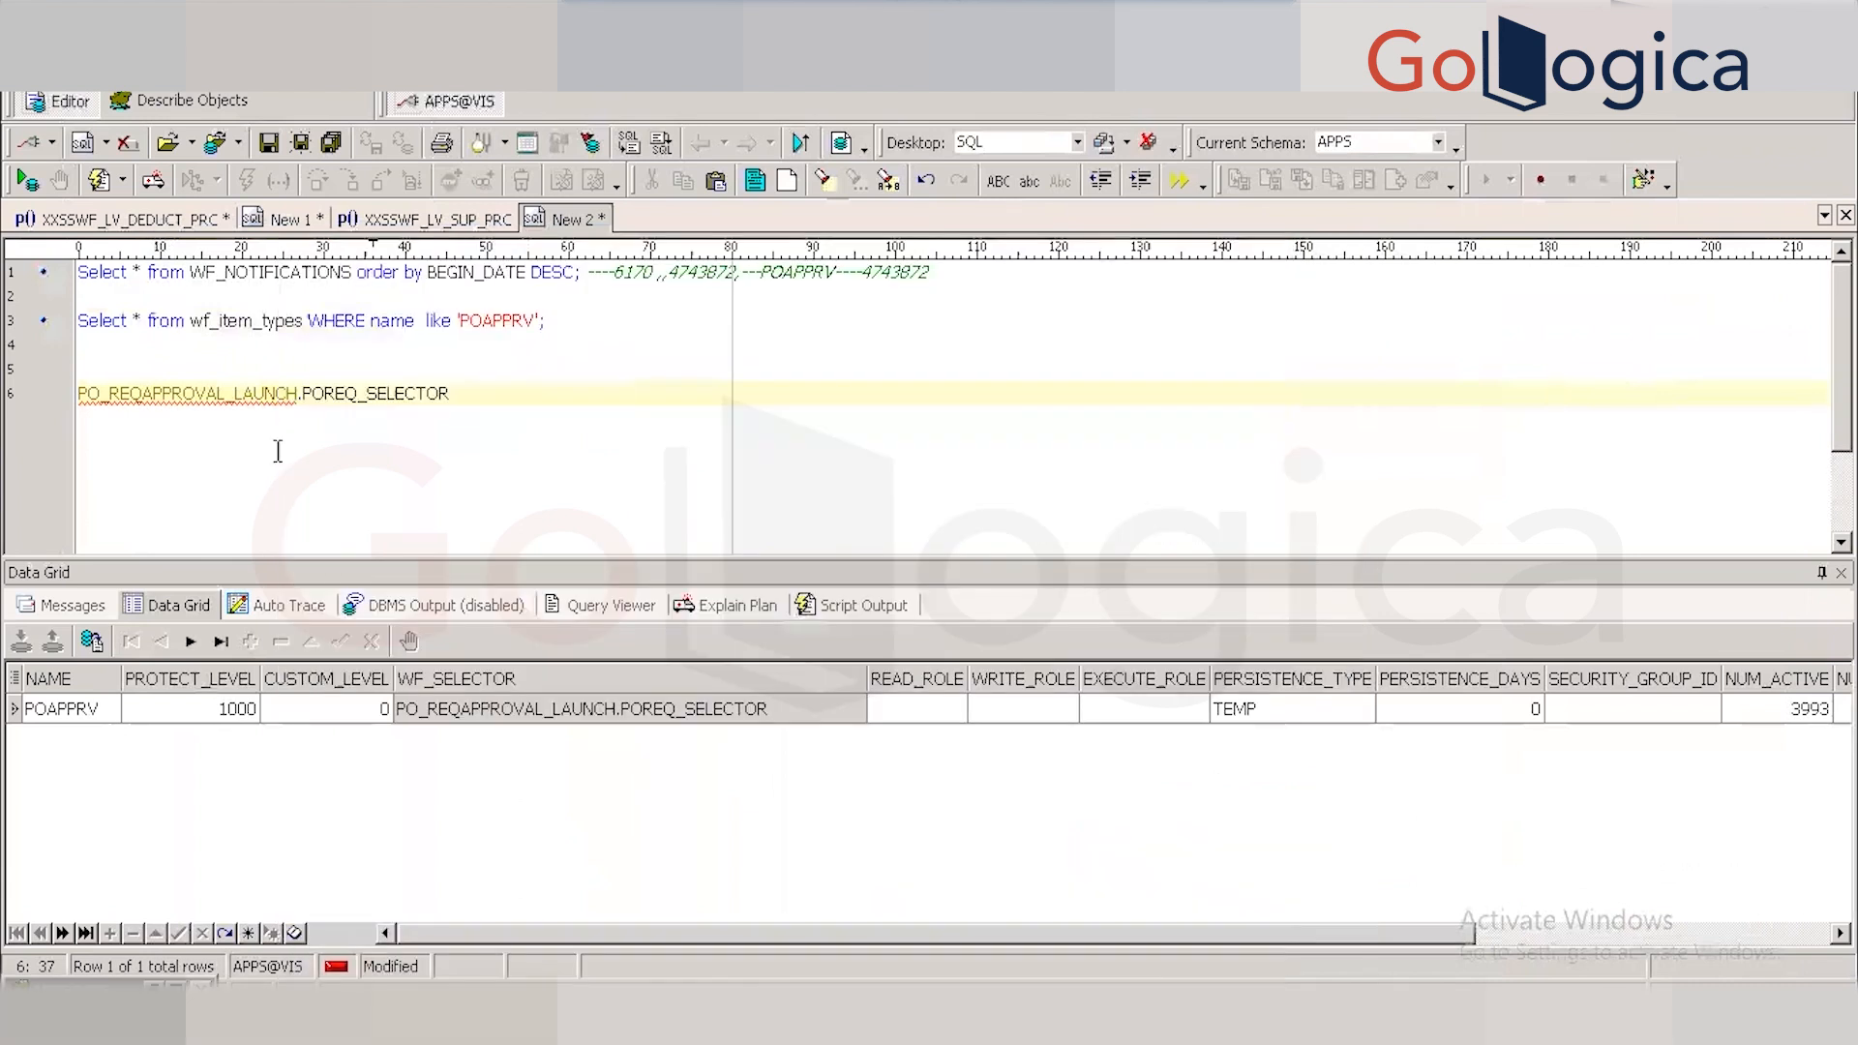
Select POREQ_SELECTOR in the editor and jump to its procedure source at line 304.
left_click(305, 394)
left_click_drag(305, 394, 453, 392)
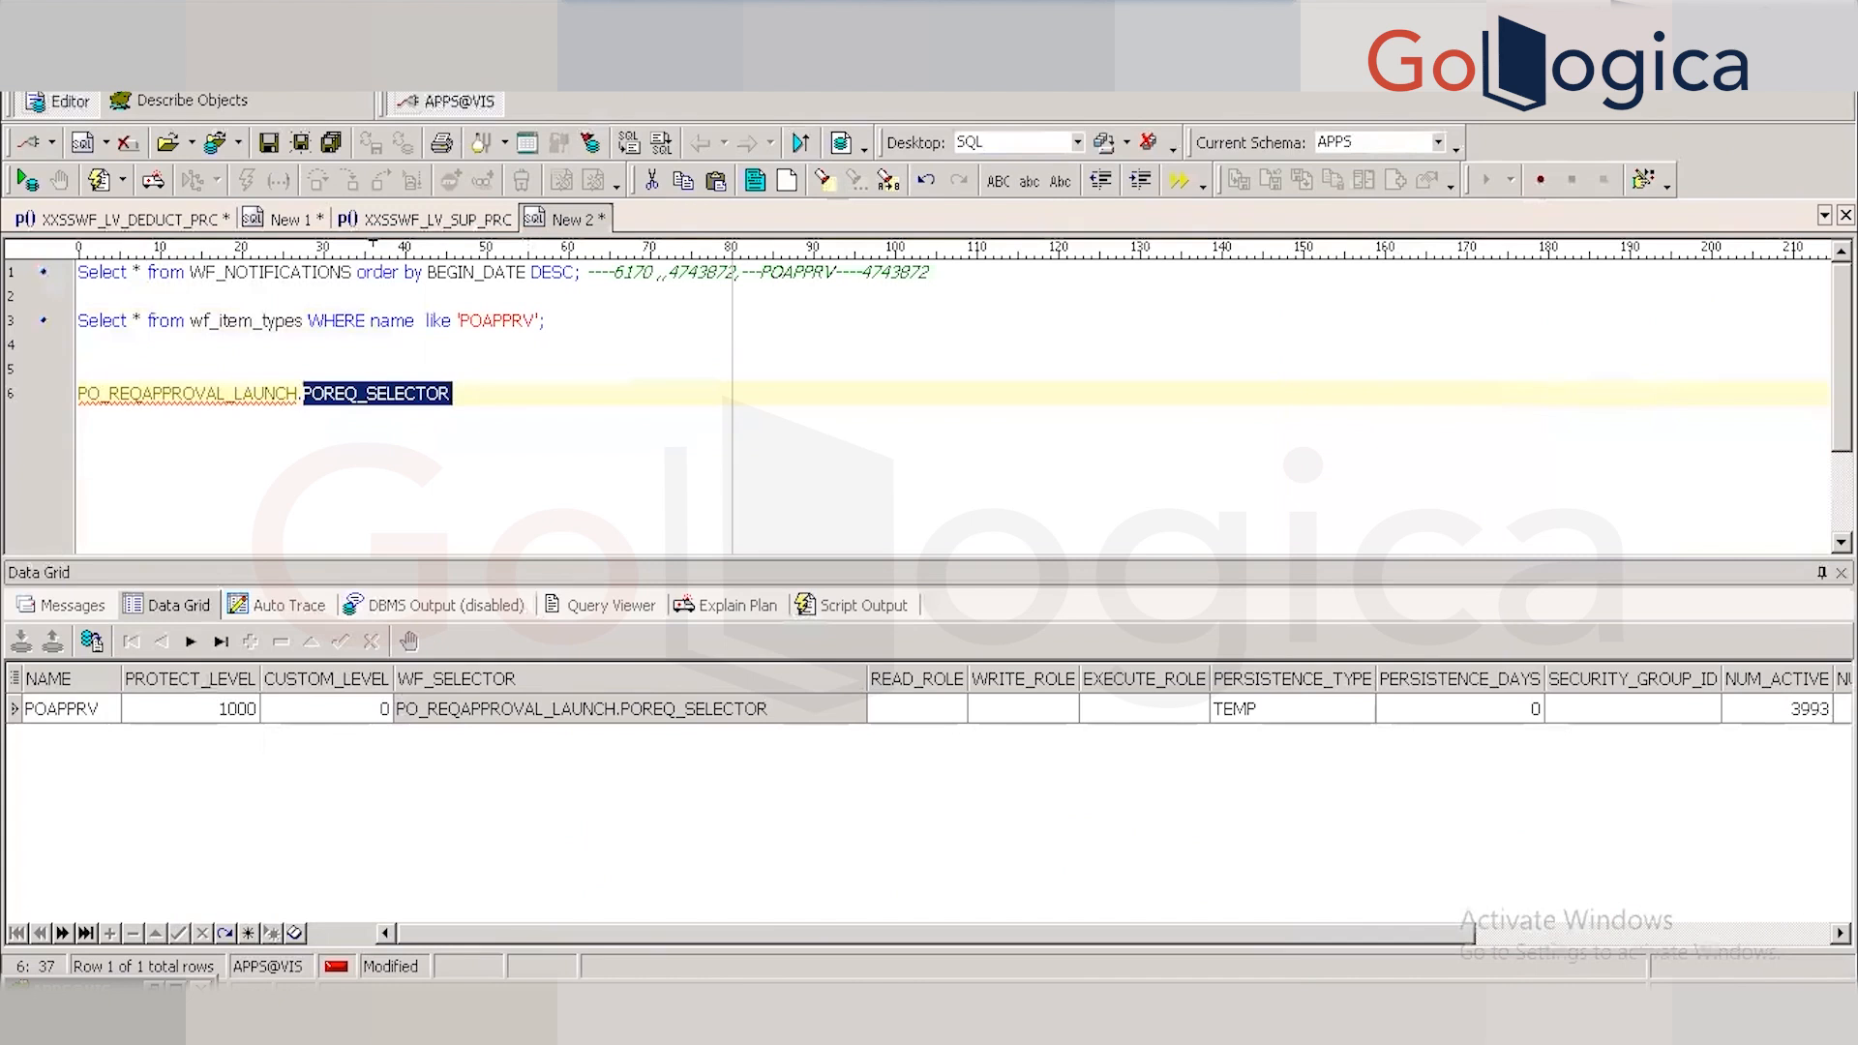
left_click(531, 1010)
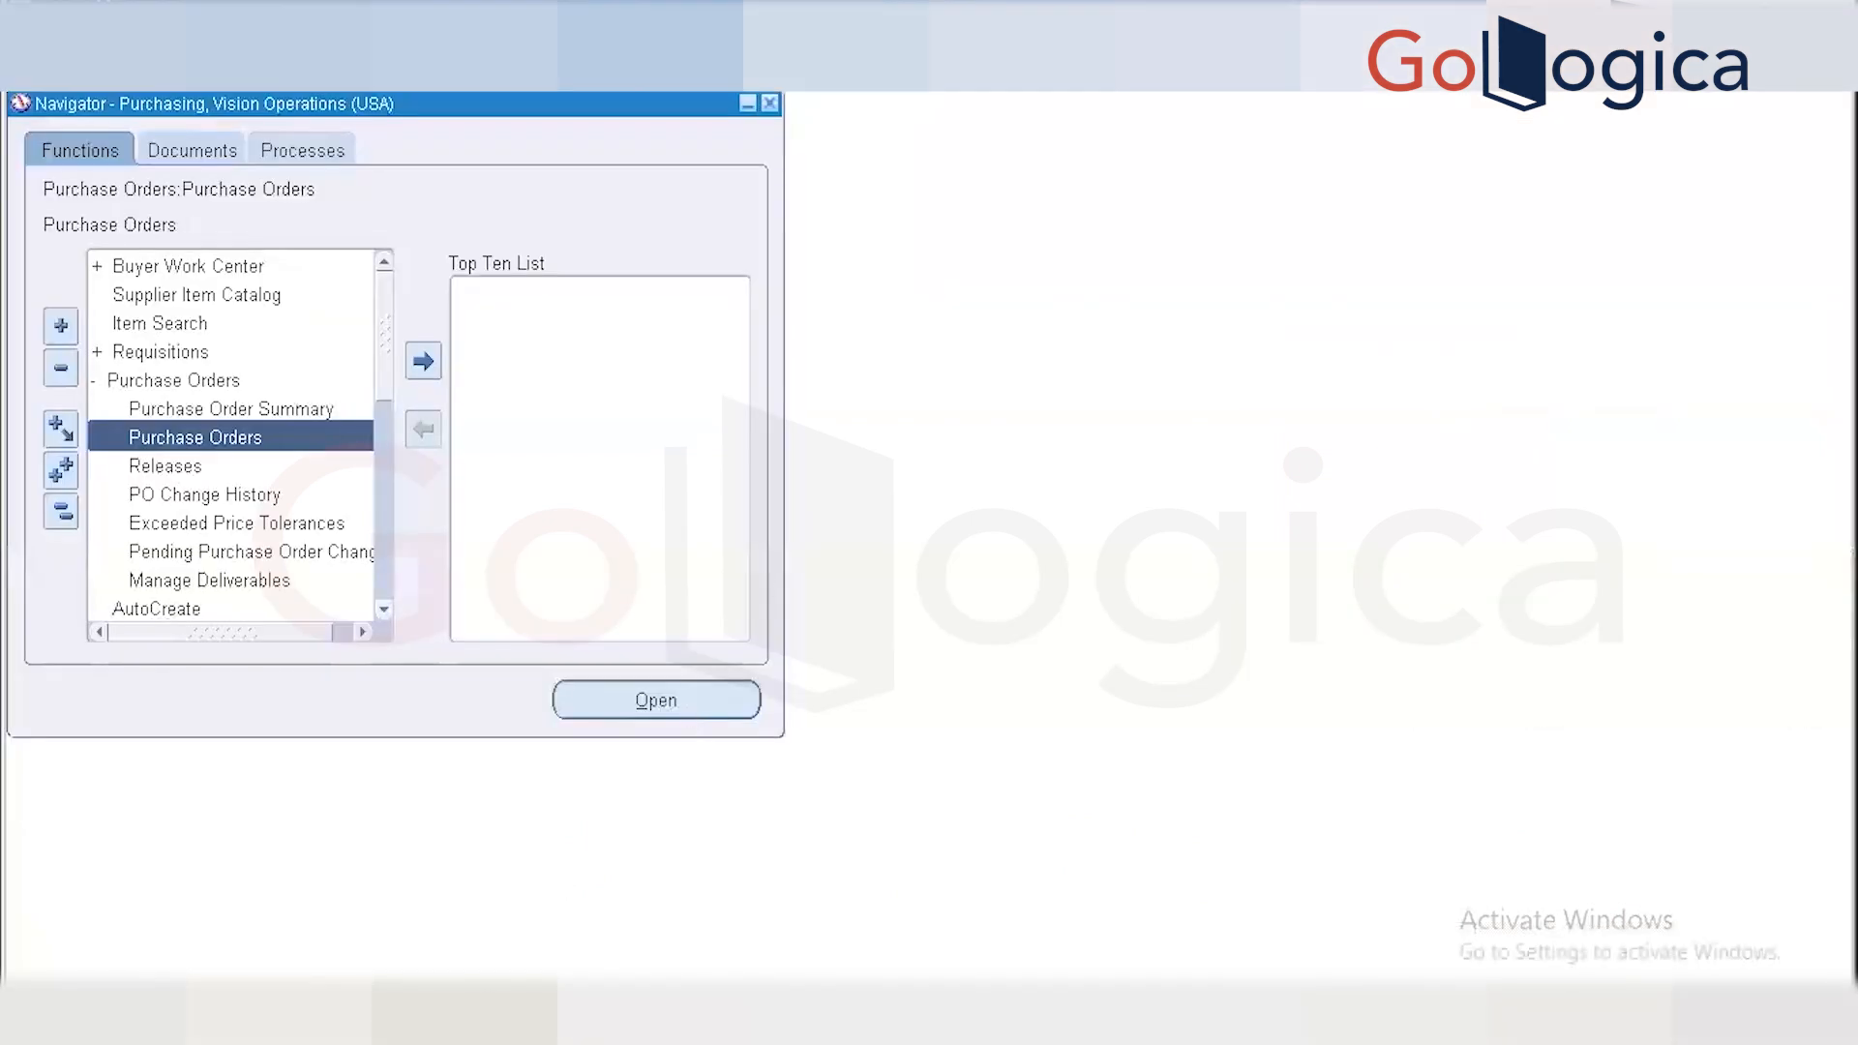
left_click(320, 1011)
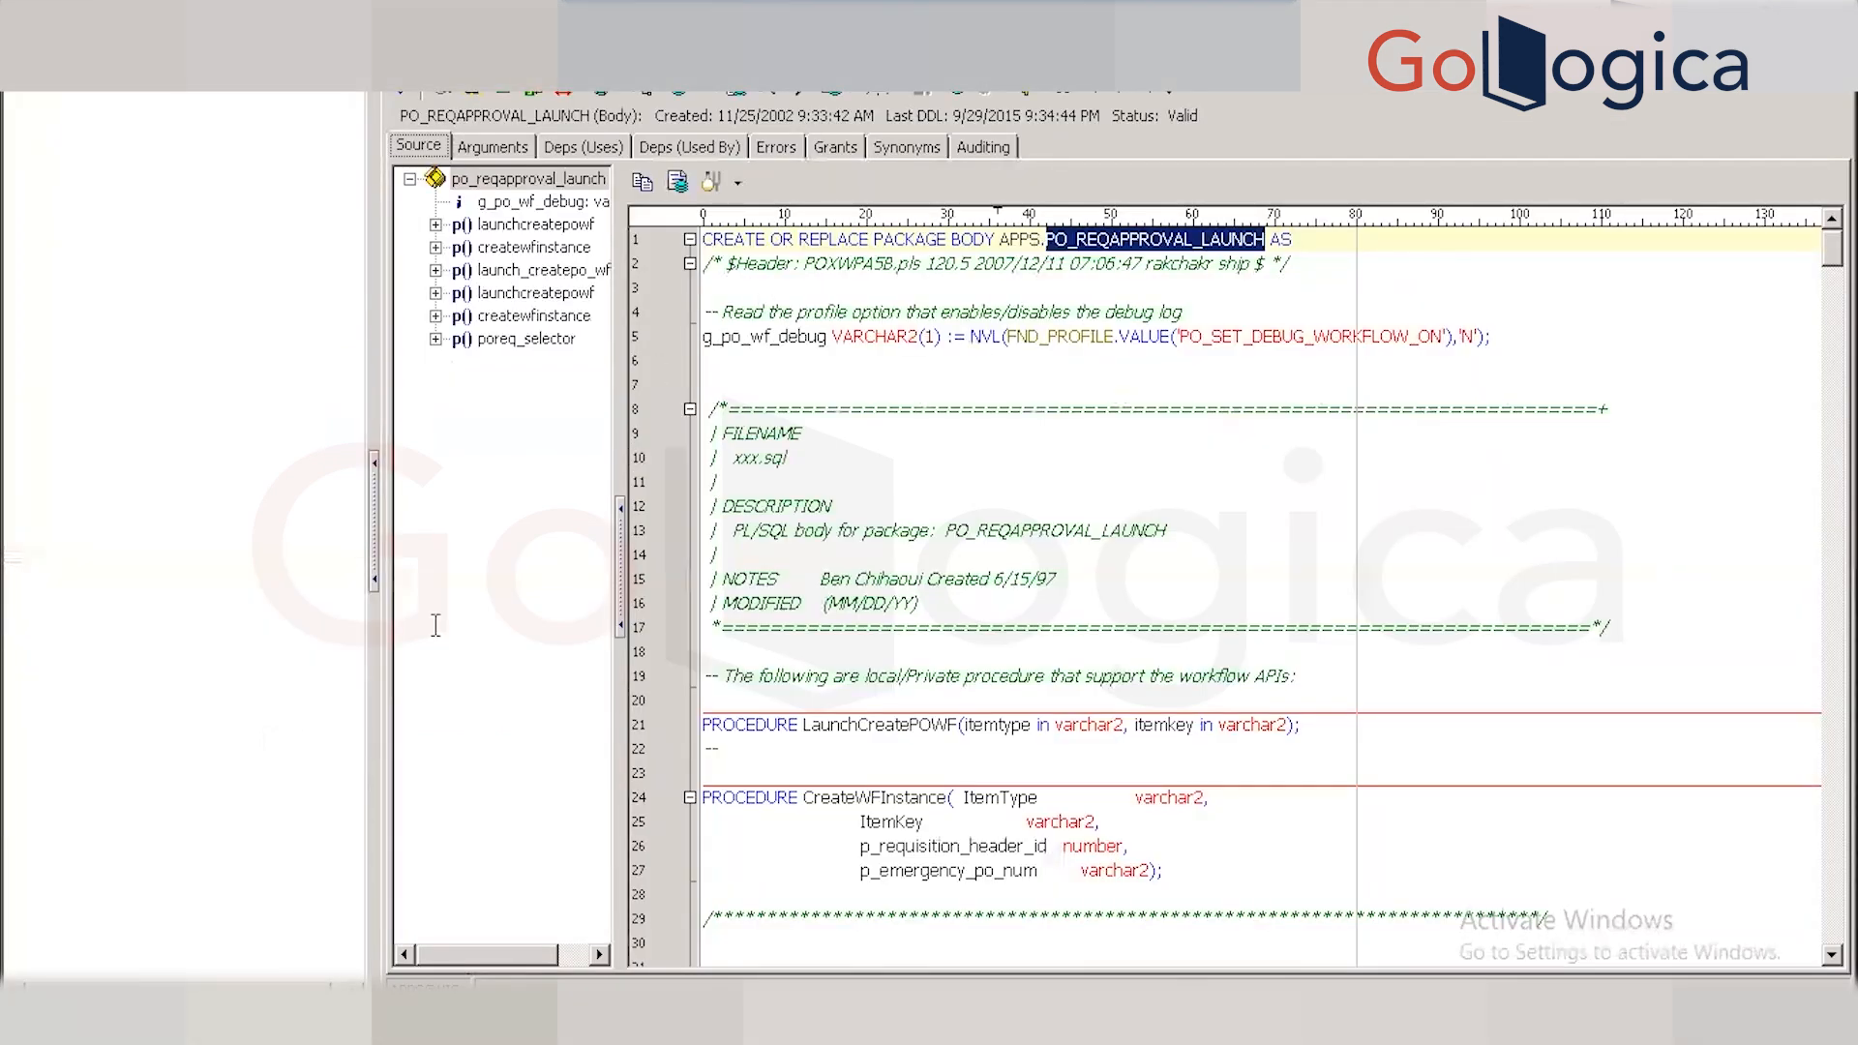
left_click(511, 341)
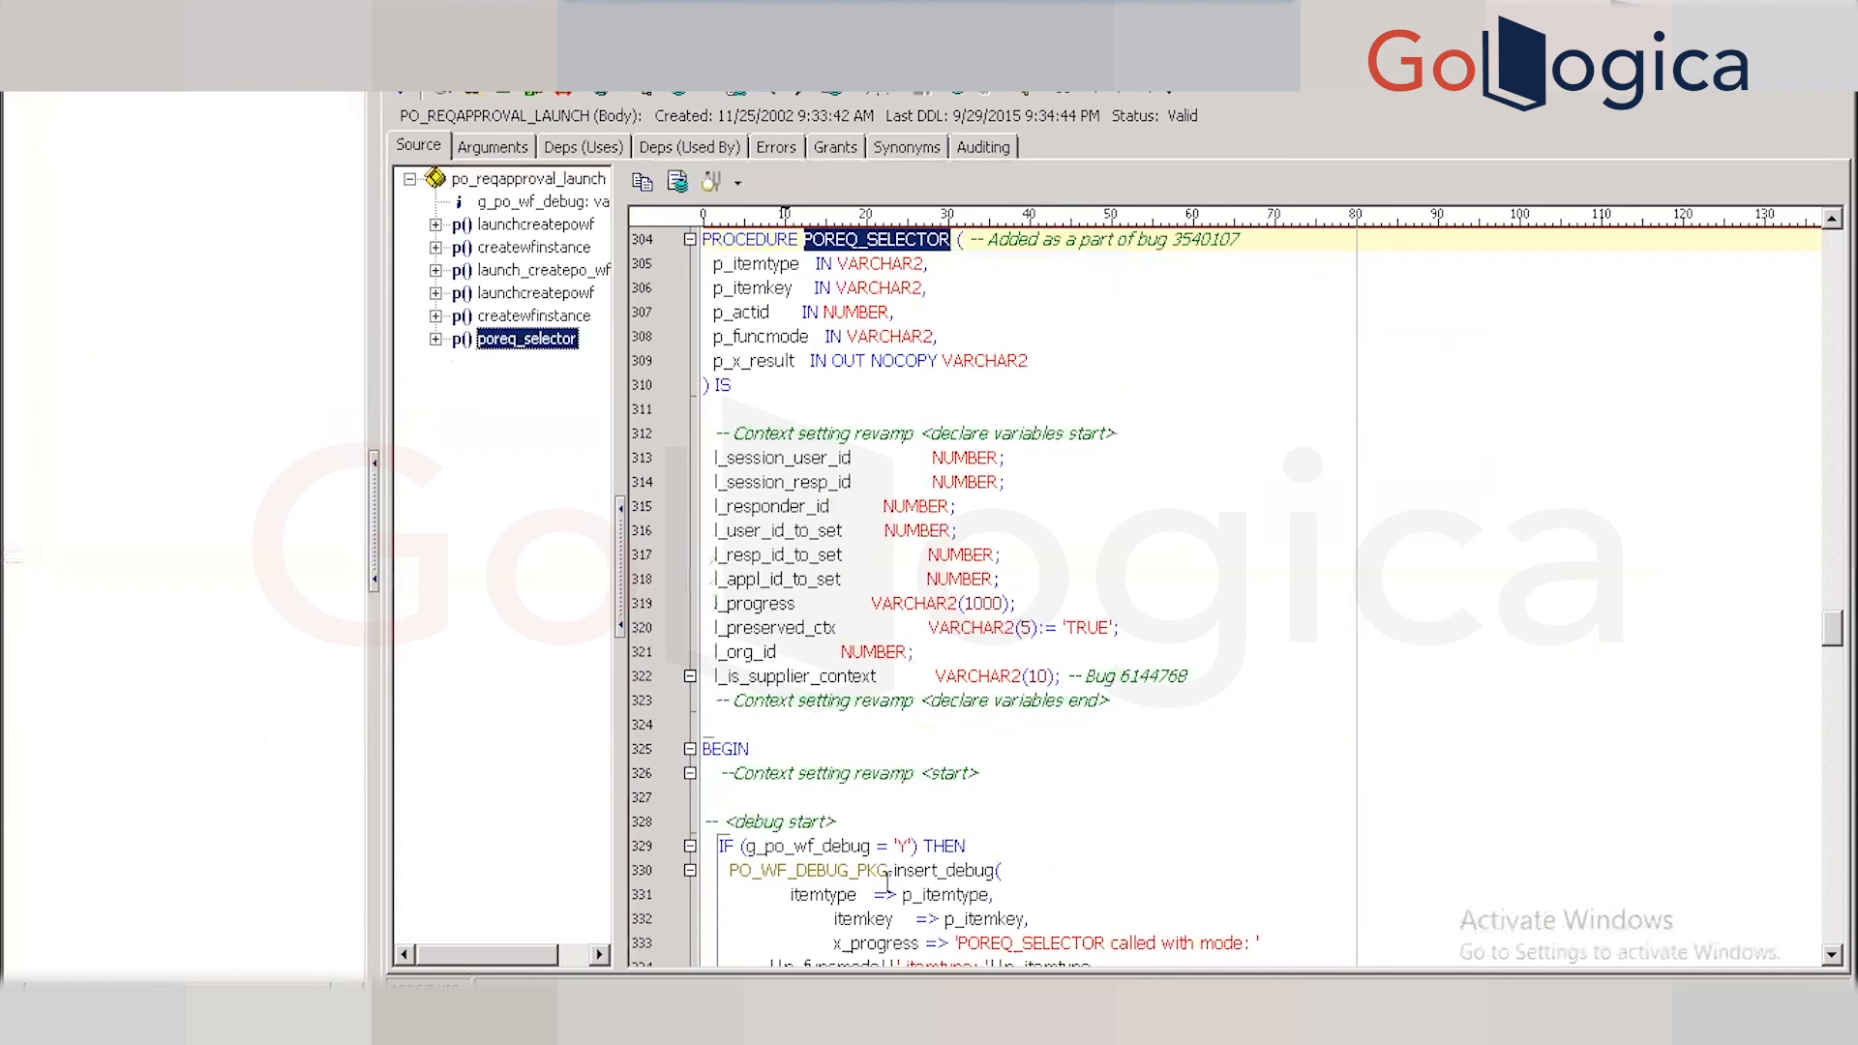
Step down through the start of the POREQ_SELECTOR procedure code in Toad.
left_click(822, 896)
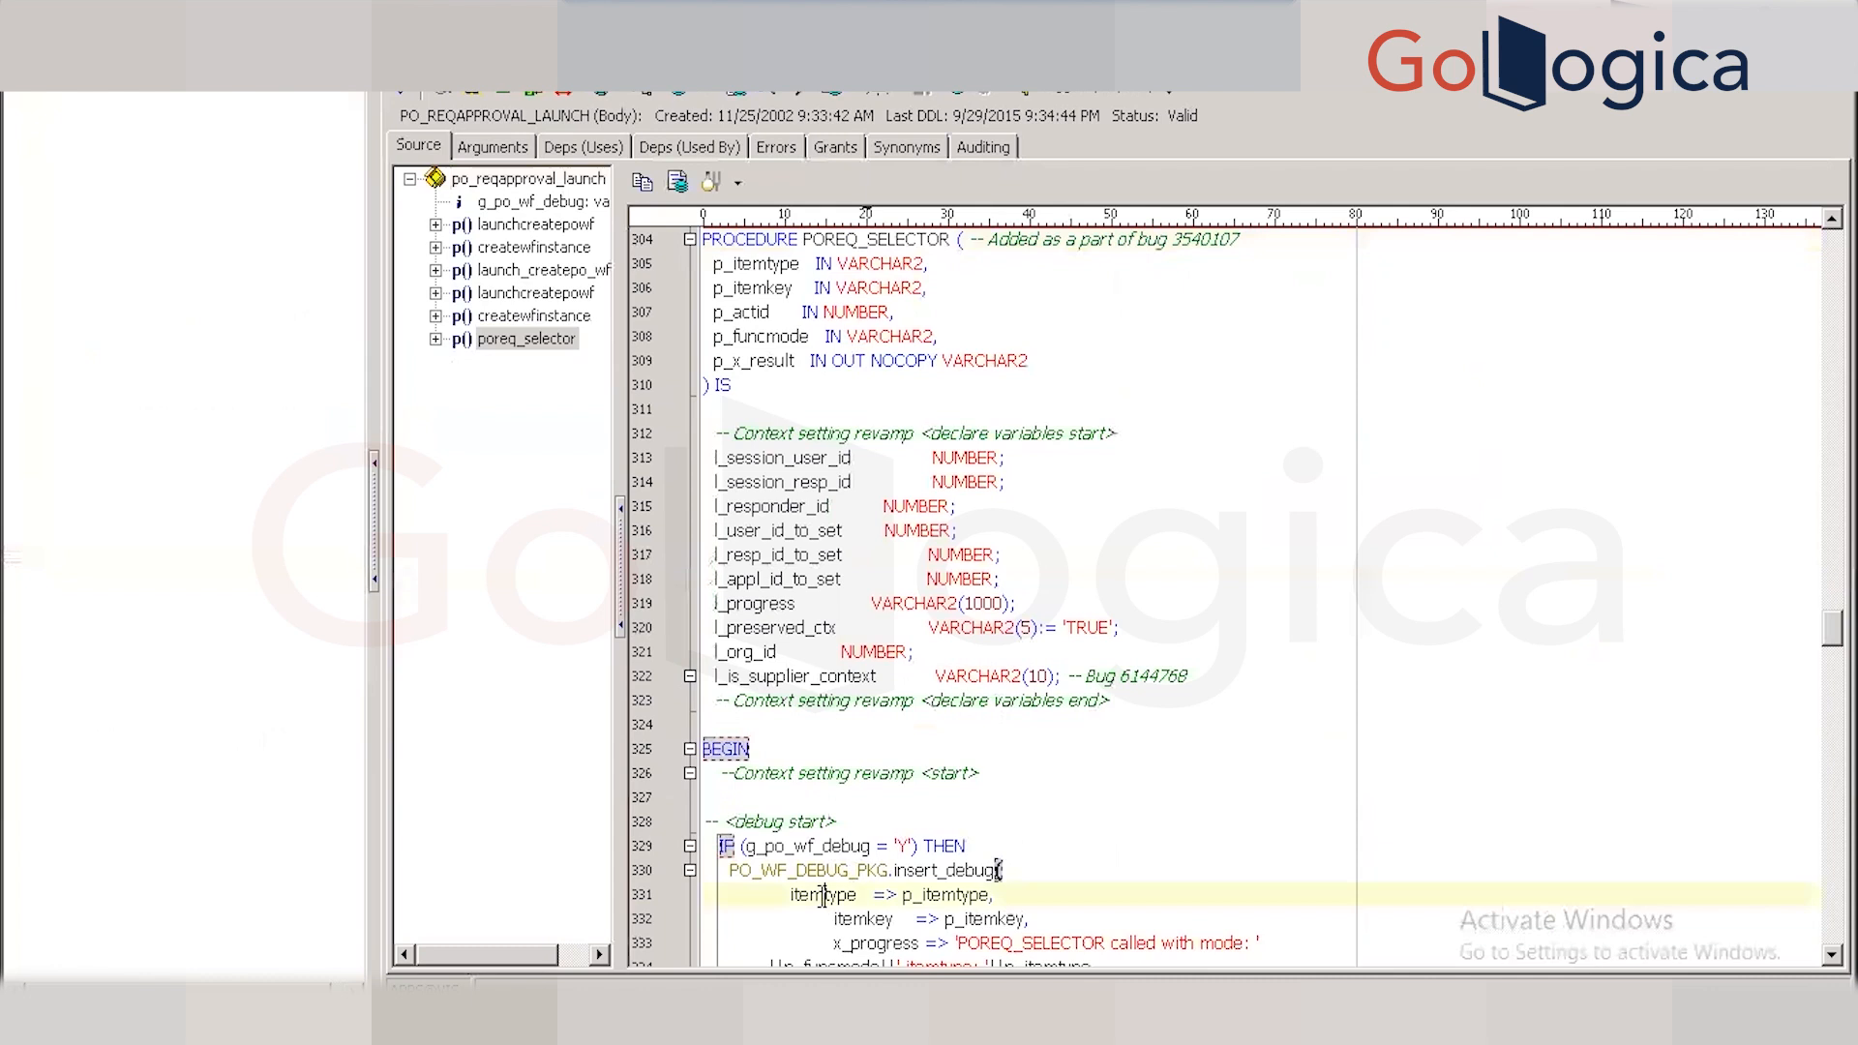
key("Down")
key("Down")
key("Down")
key("Down")
key("Down")
key("Down")
key("Down")
key("Down")
key("Down")
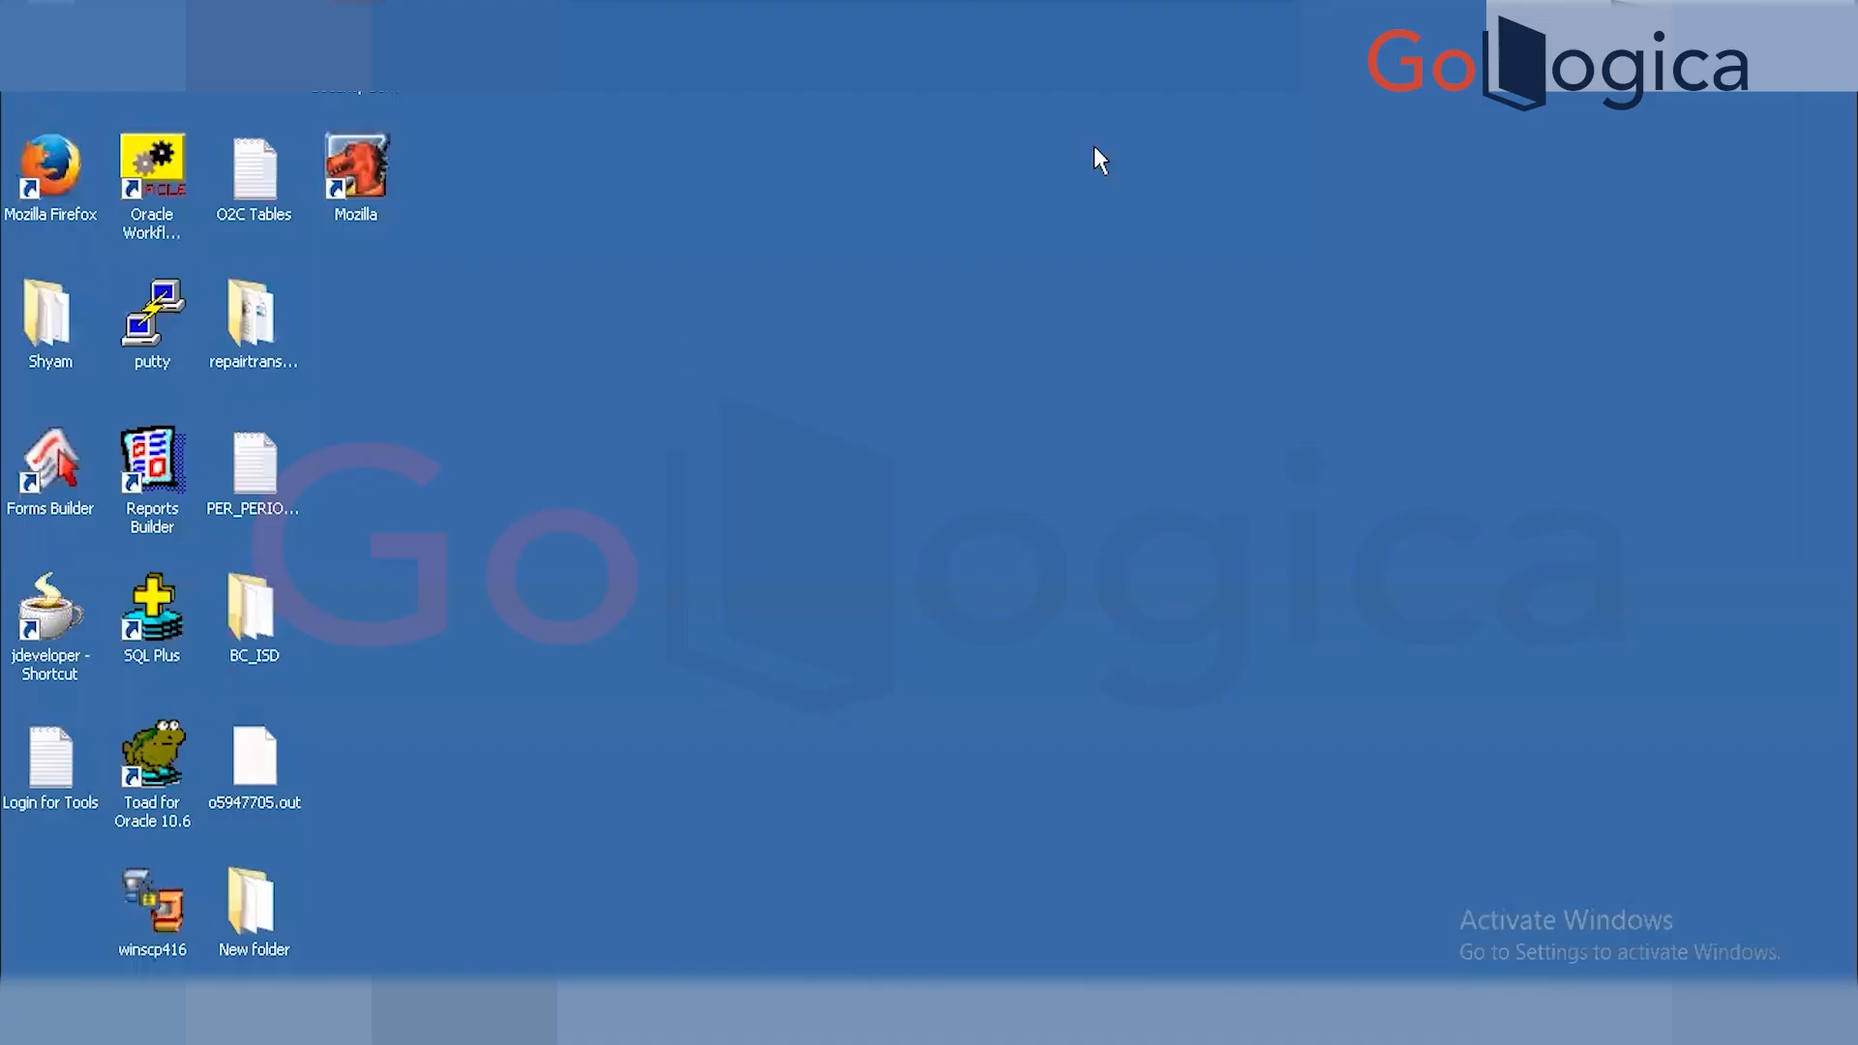
Launch Oracle Workflow Builder from its desktop shortcut and start opening a workflow definition.
left_click(152, 166)
double_click(153, 166)
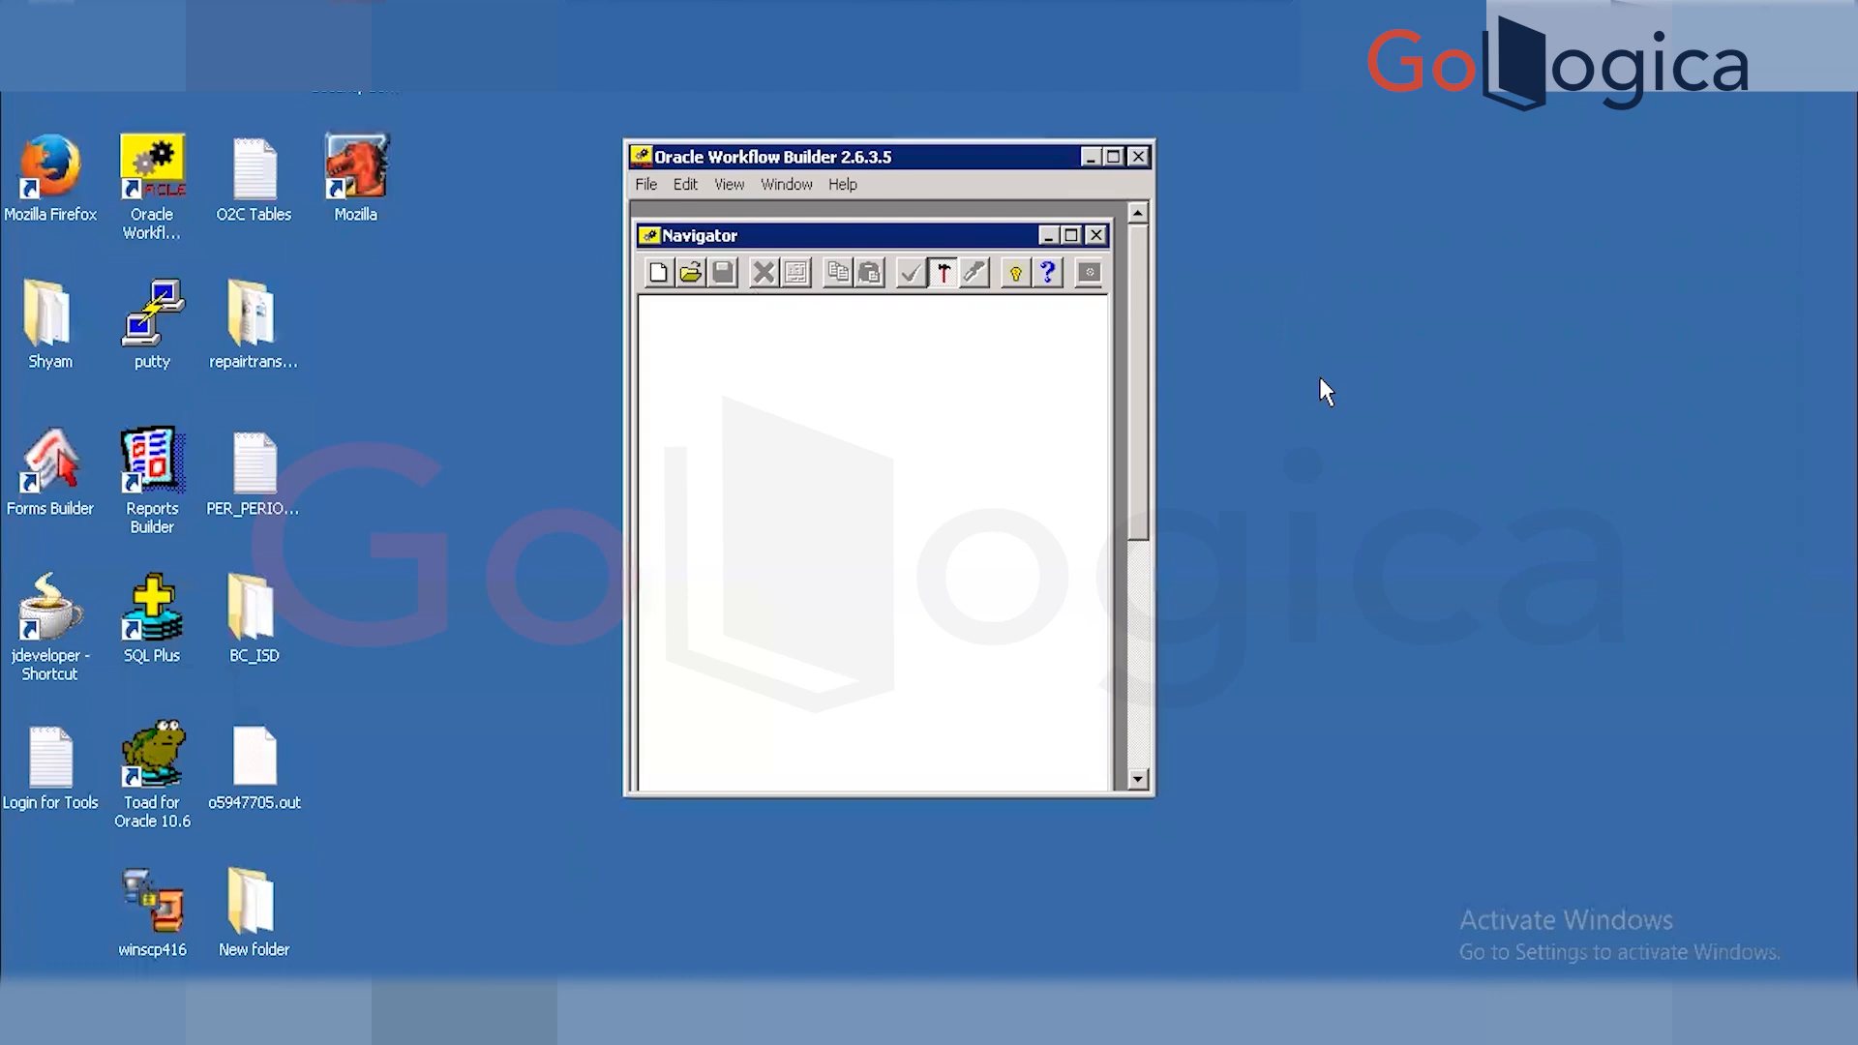
left_click(645, 184)
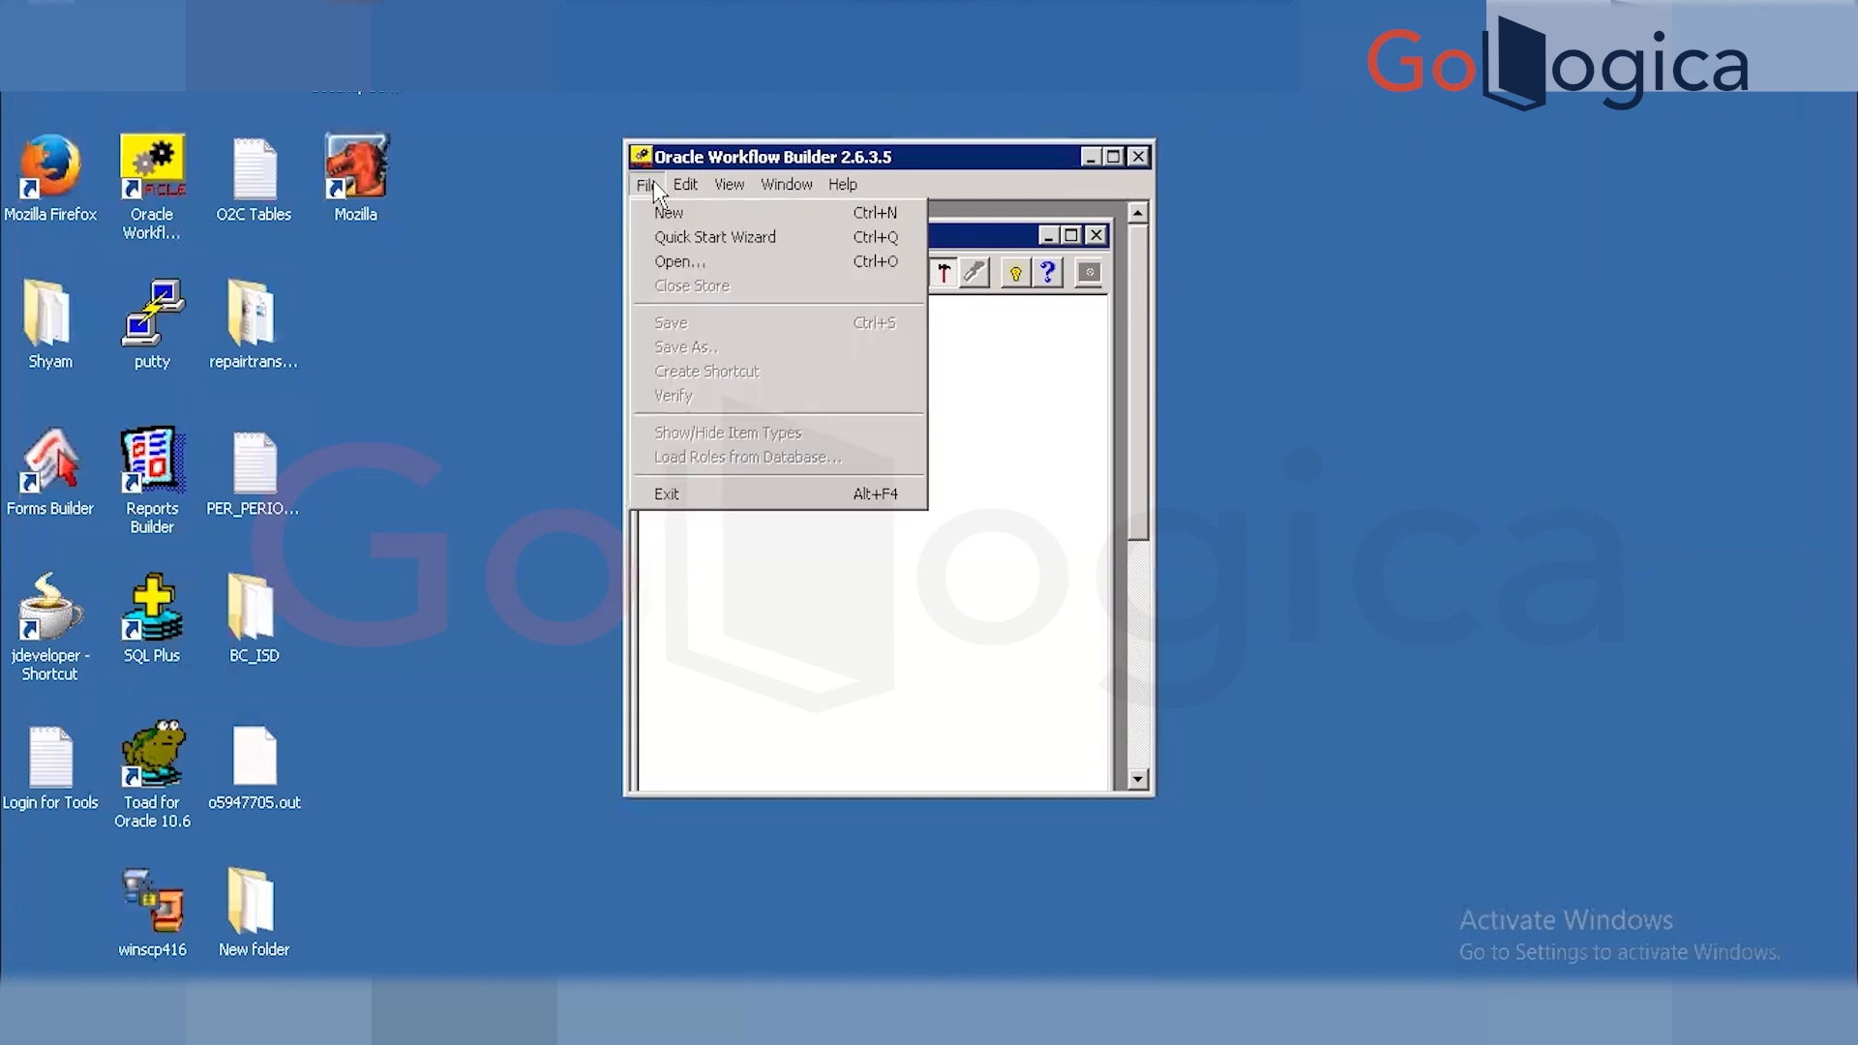
left_click(681, 260)
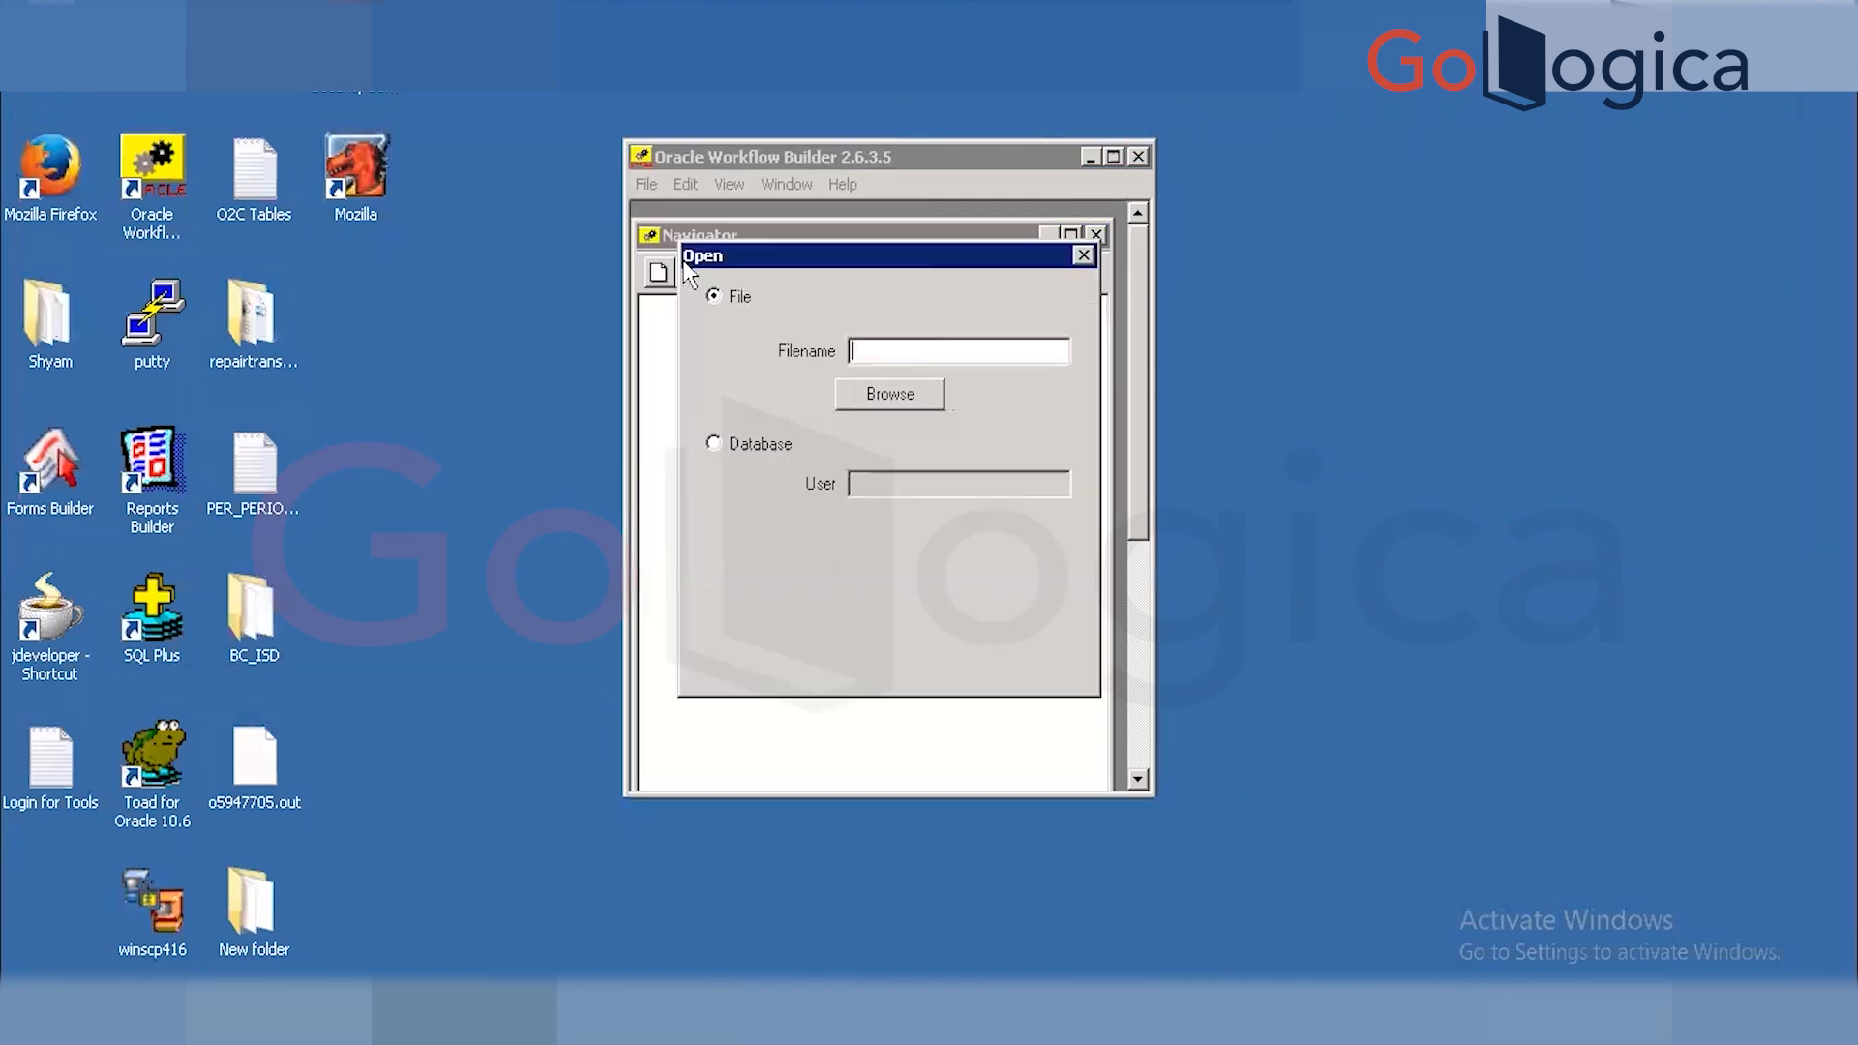
Open from the database, signing in with the apps credentials and connect string 'vis'.
left_click(738, 445)
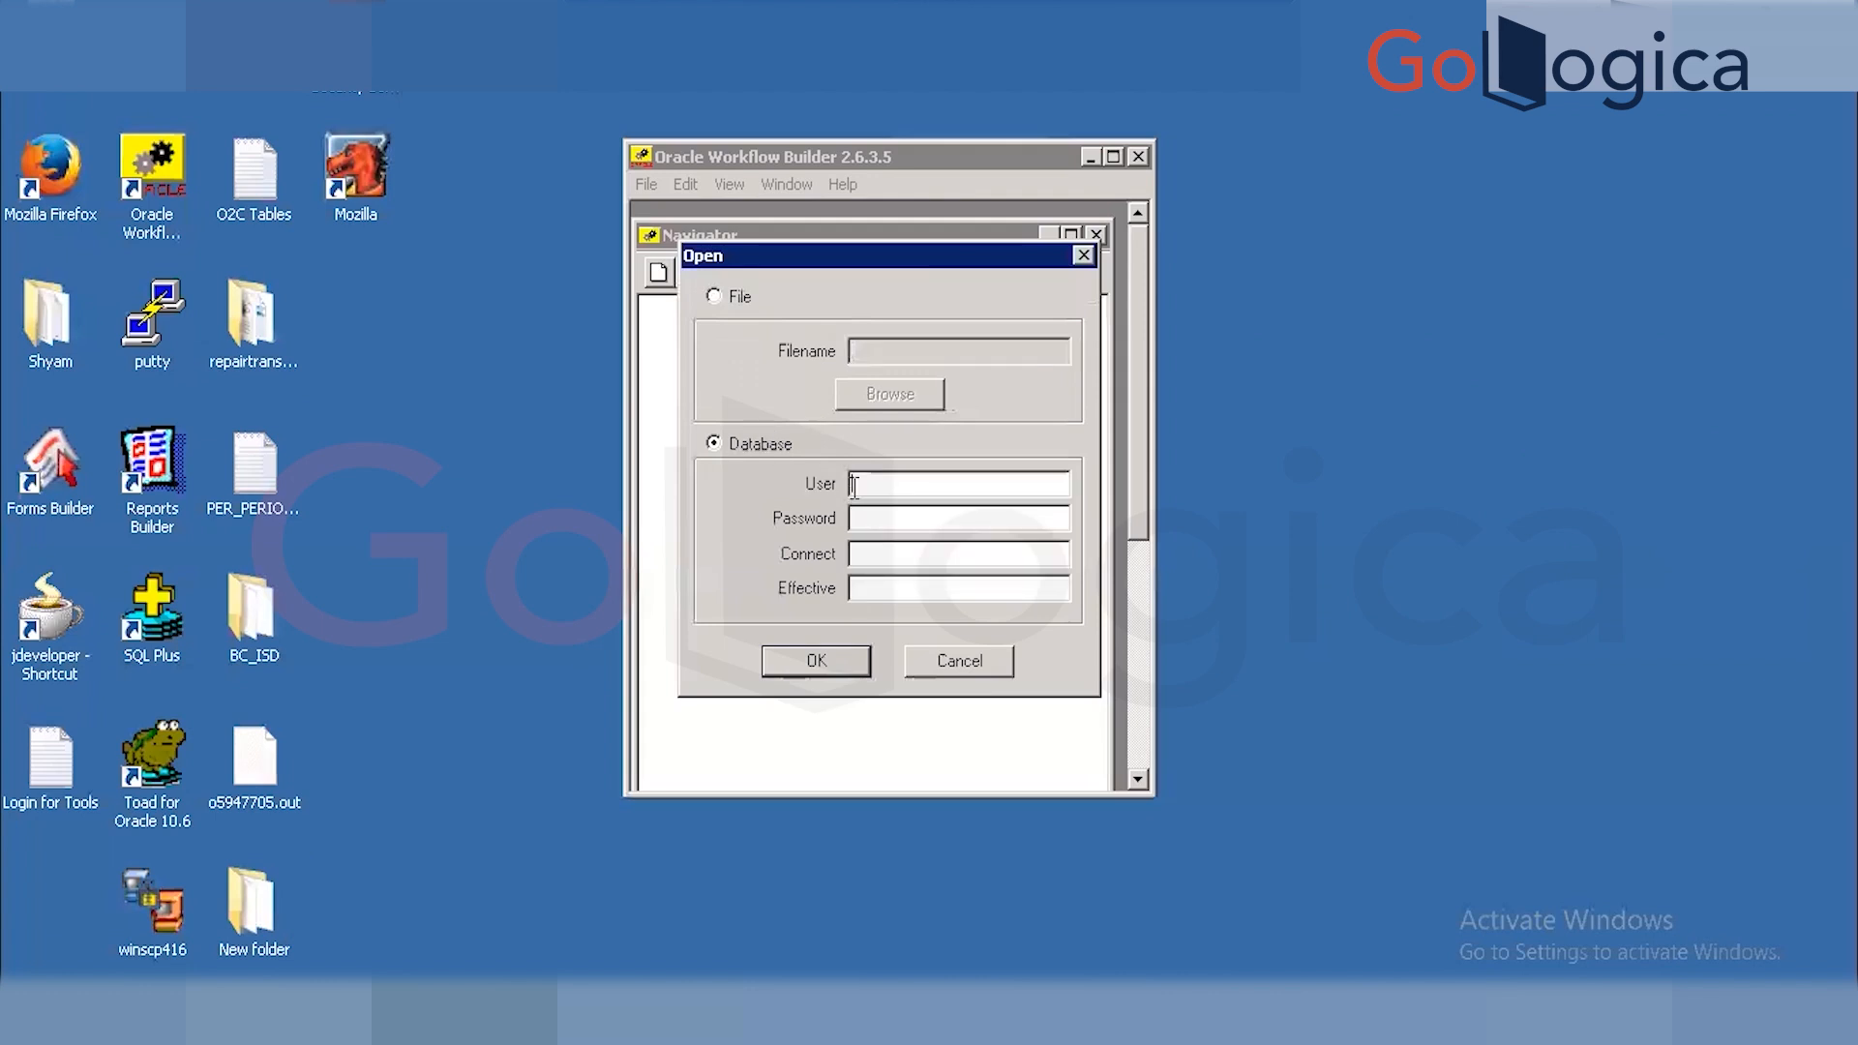
left_click(853, 486)
type("appsapps")
key("Tab")
type("vis")
key("Return")
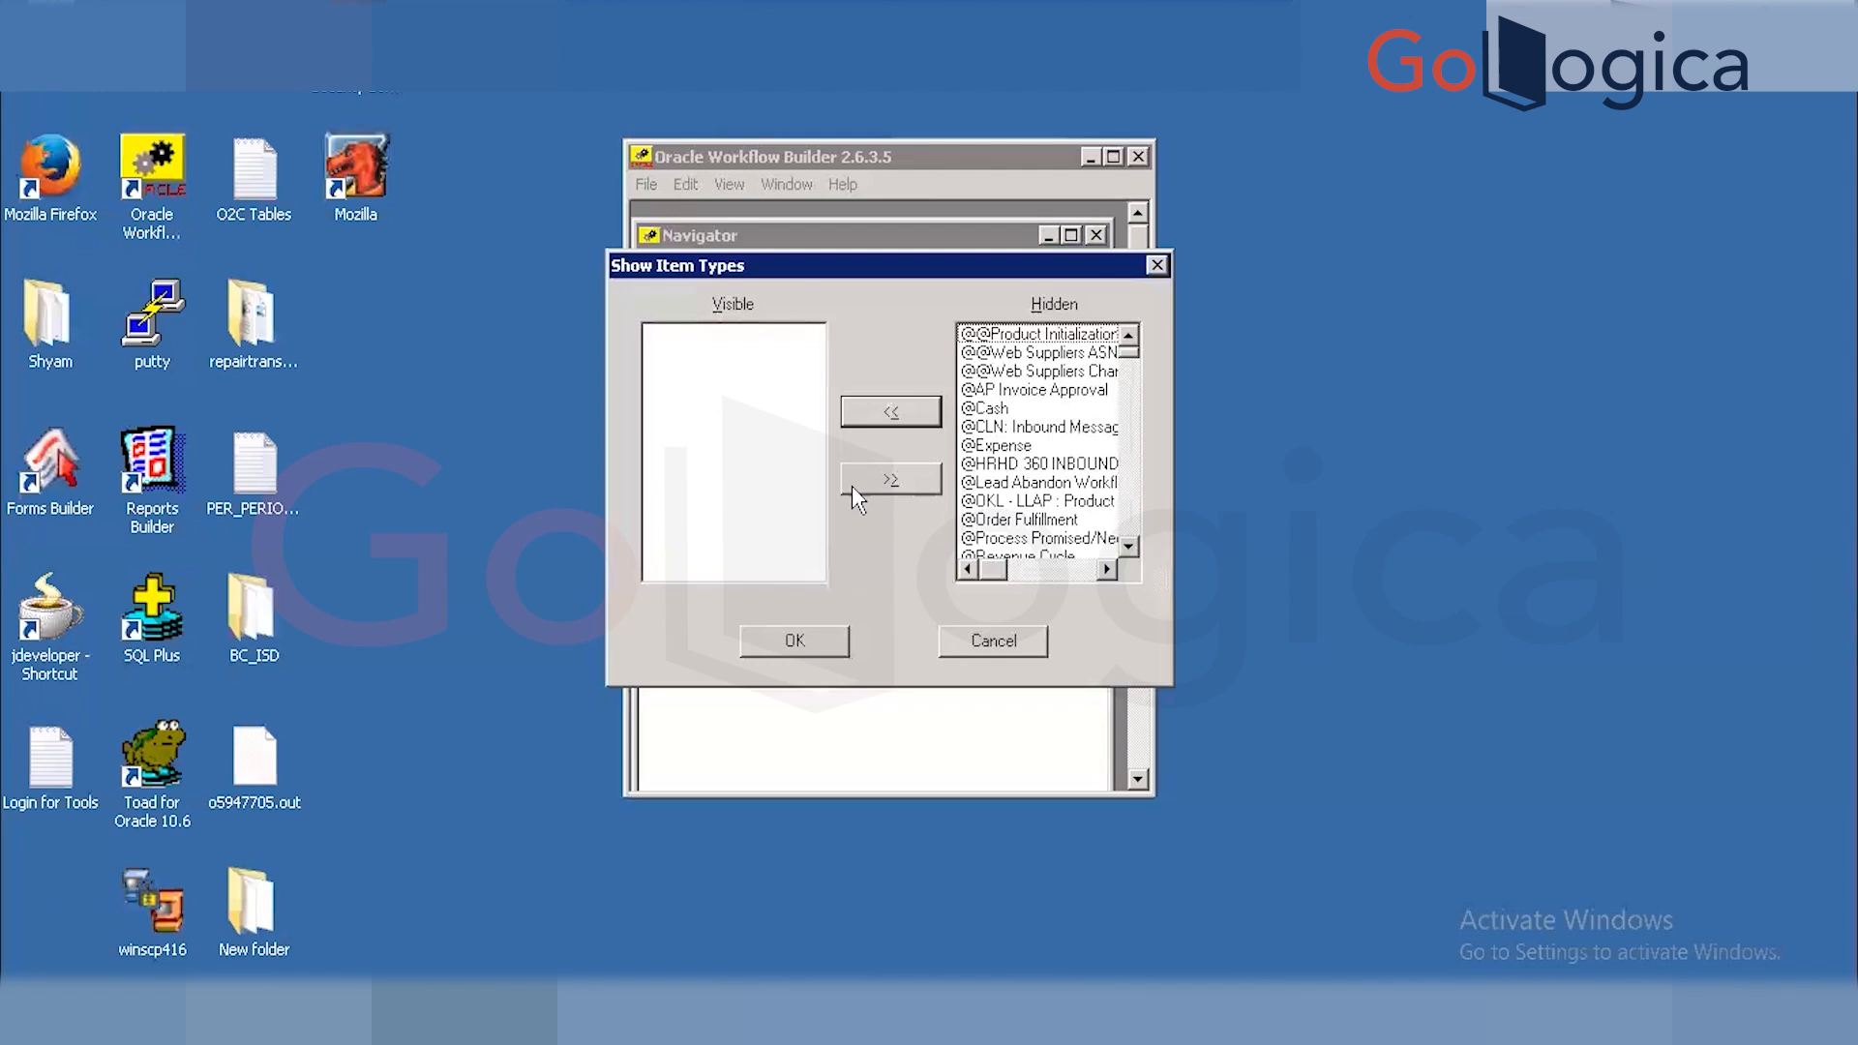
Find the PO Approval item type in the hidden item types list, checking Toad along the way.
left_click(1015, 521)
type("po")
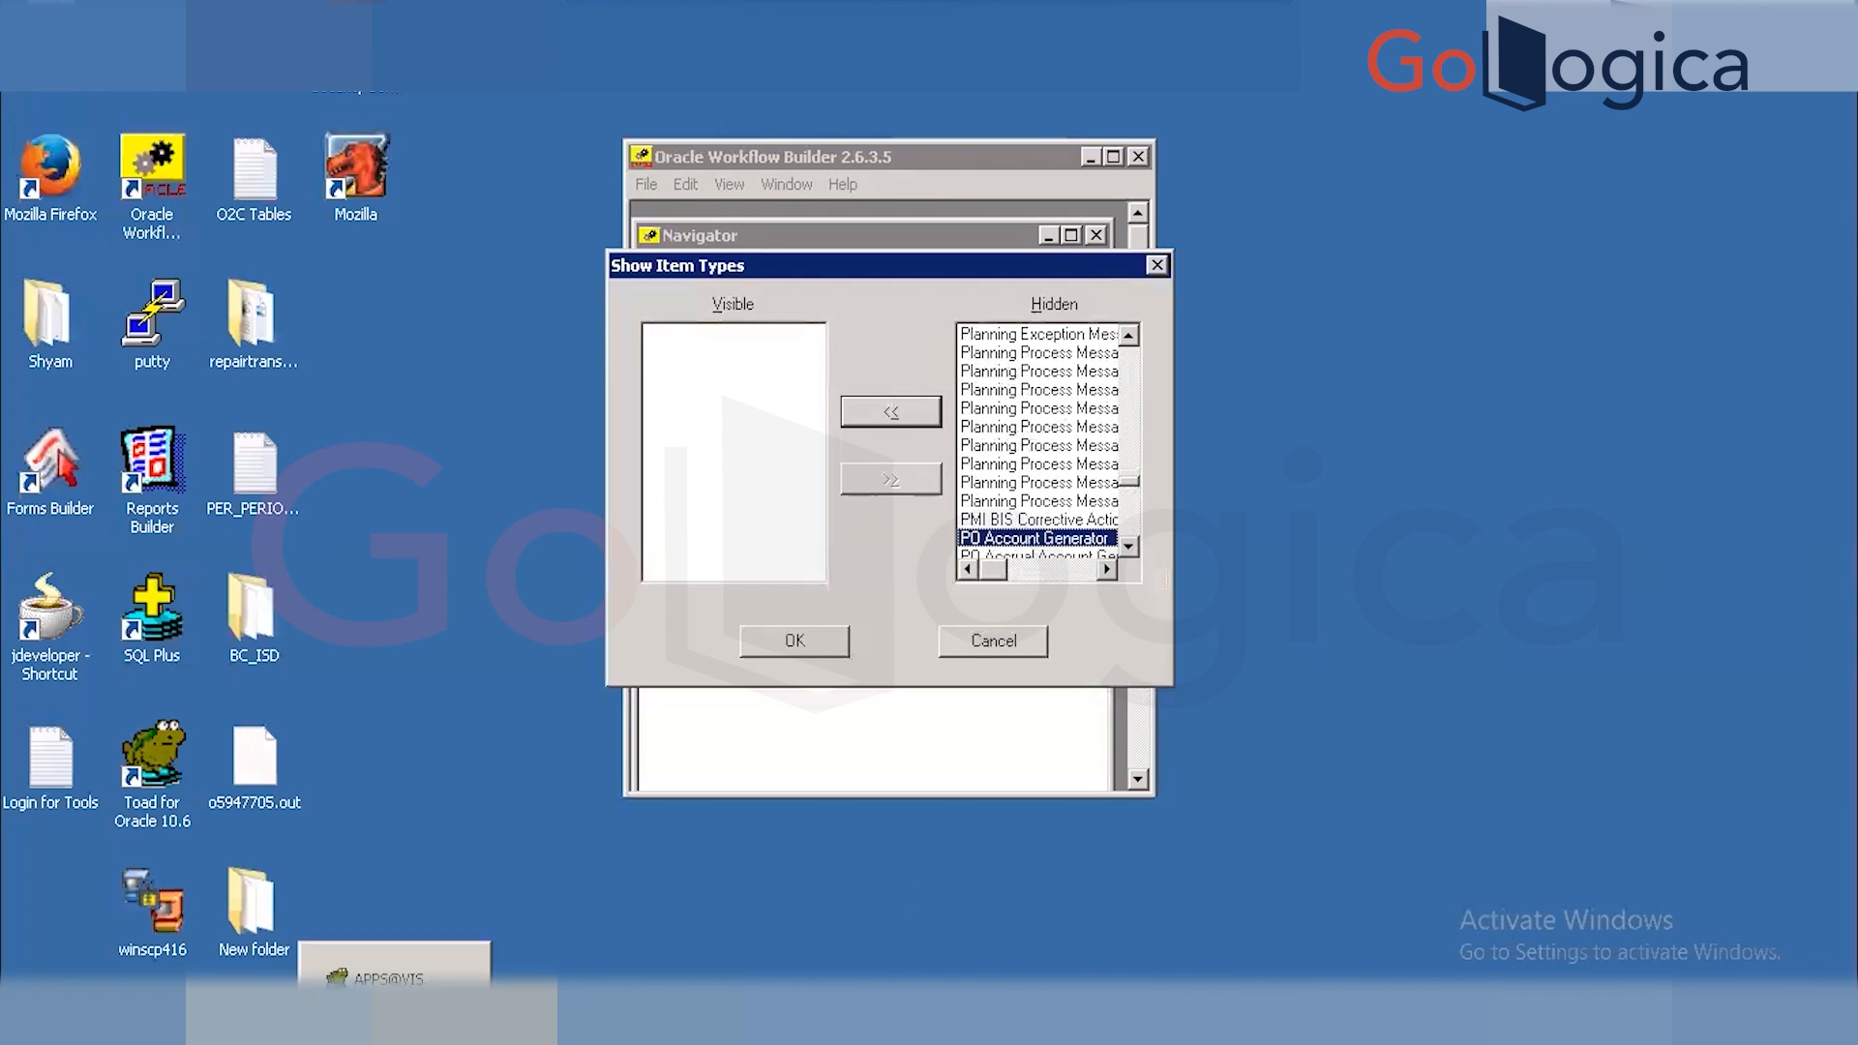
left_click(395, 1022)
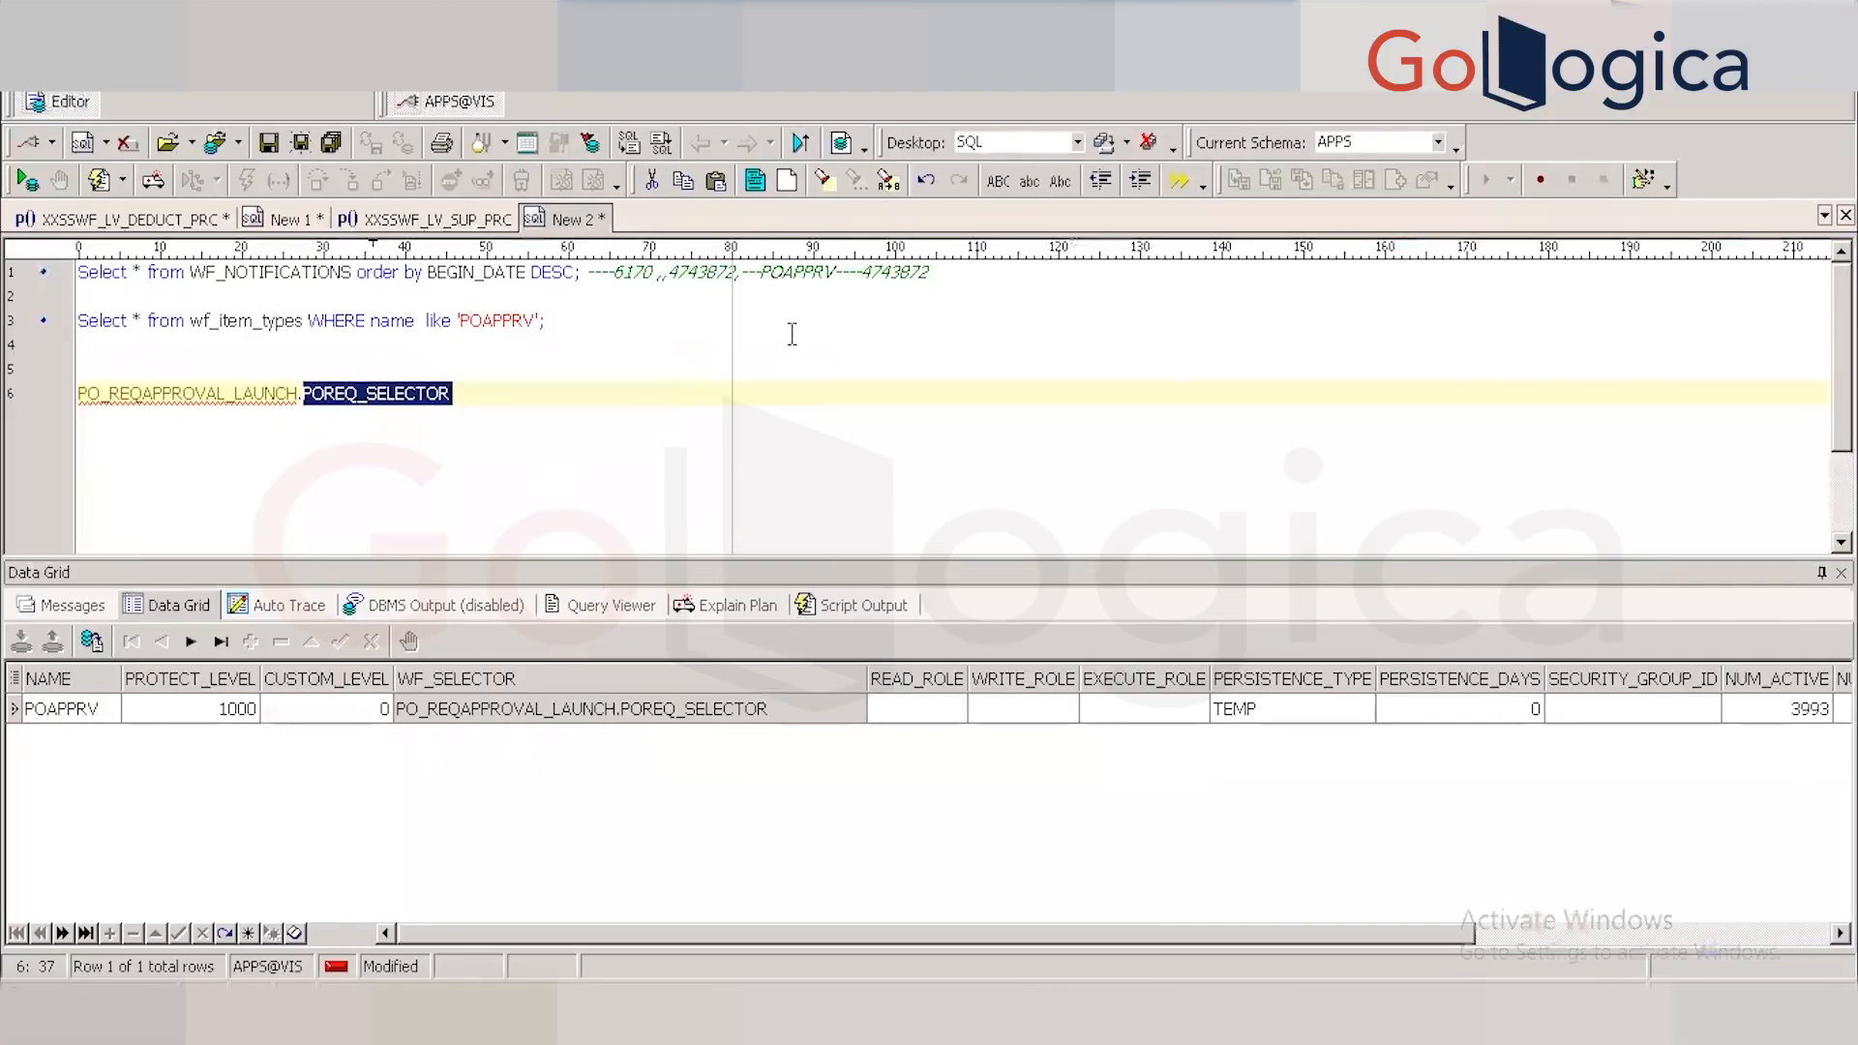
key("alt+Tab")
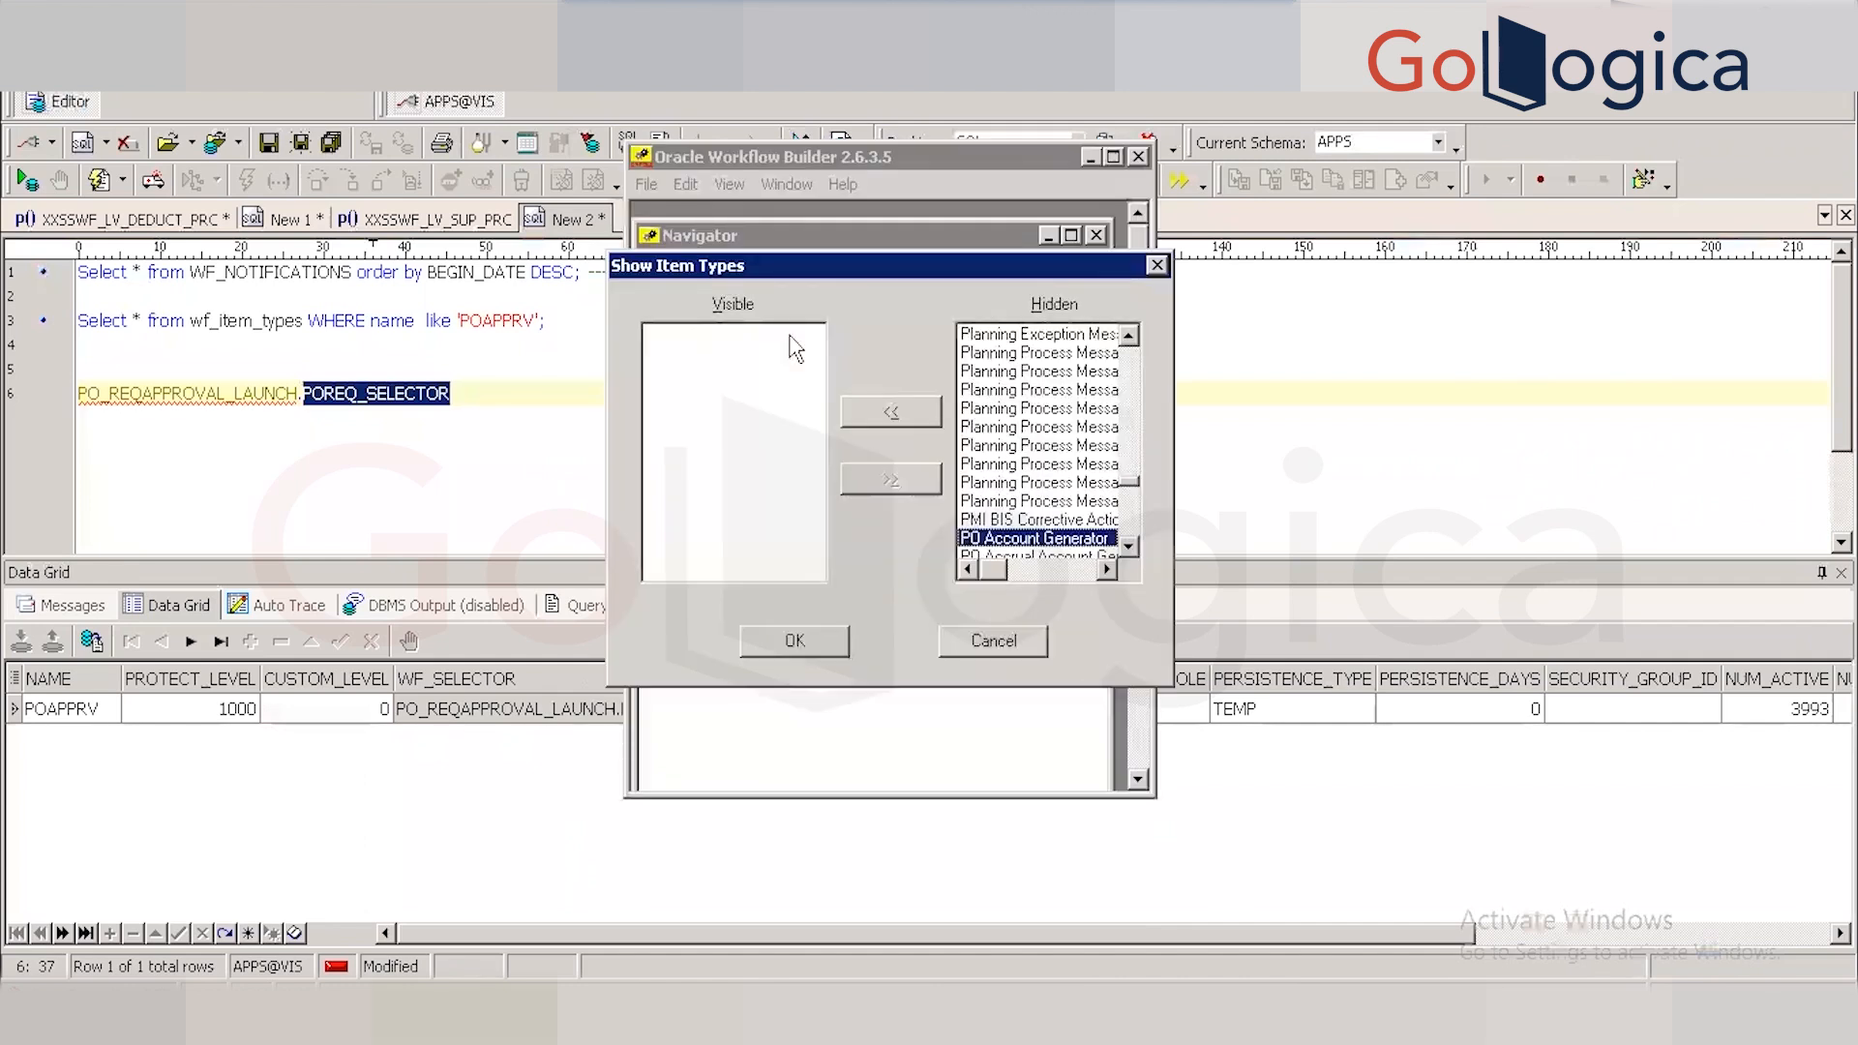
type("ap")
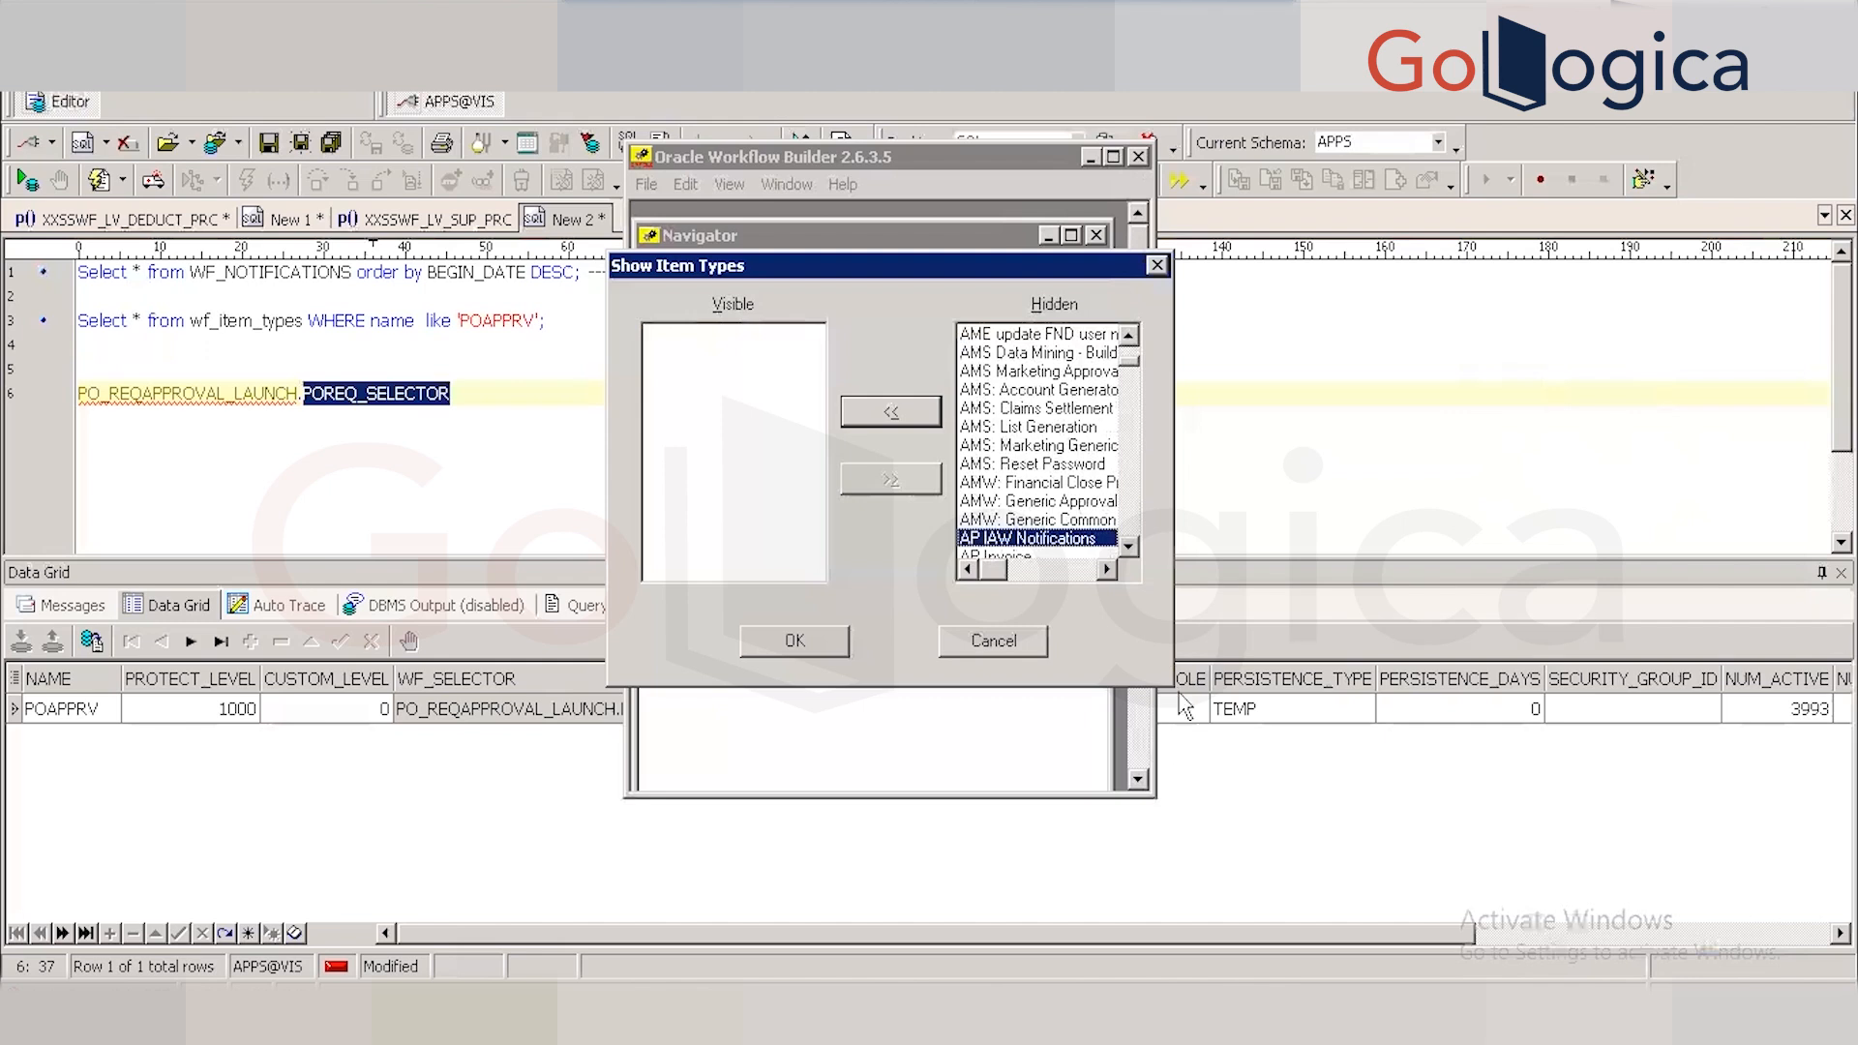
type("po")
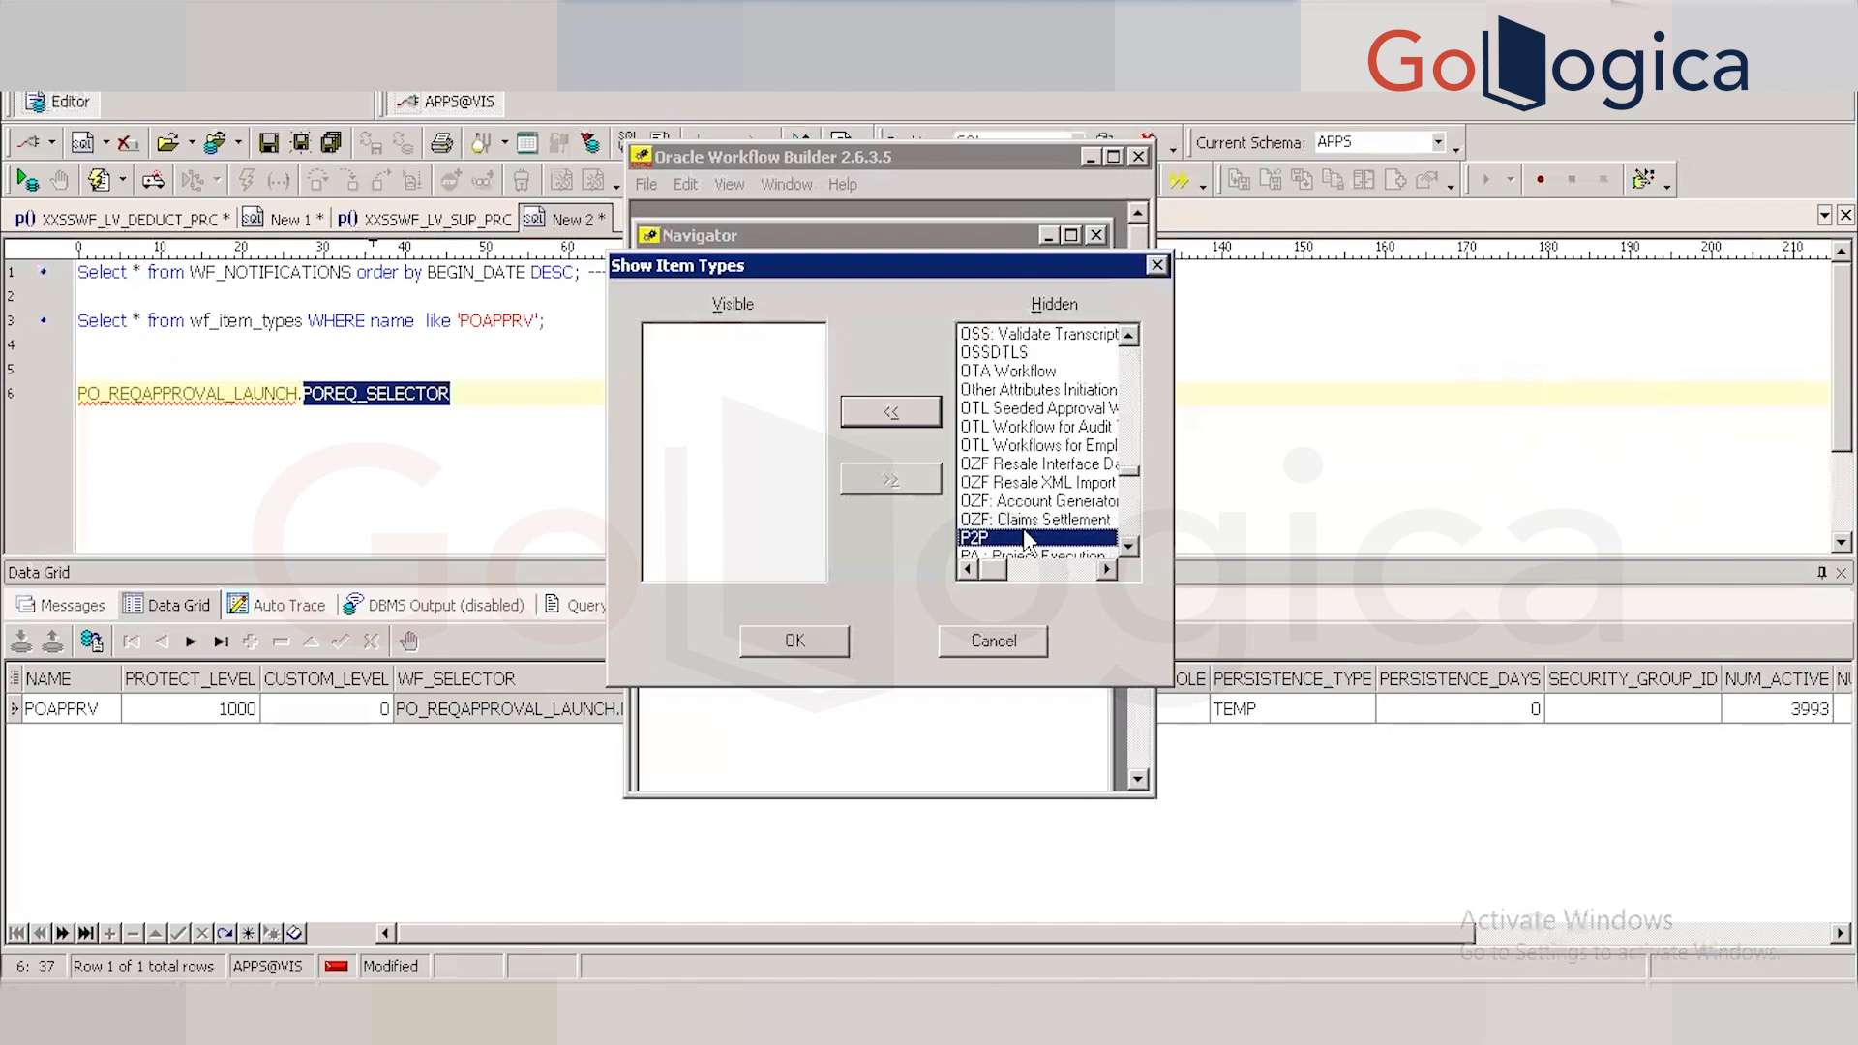
key("Down")
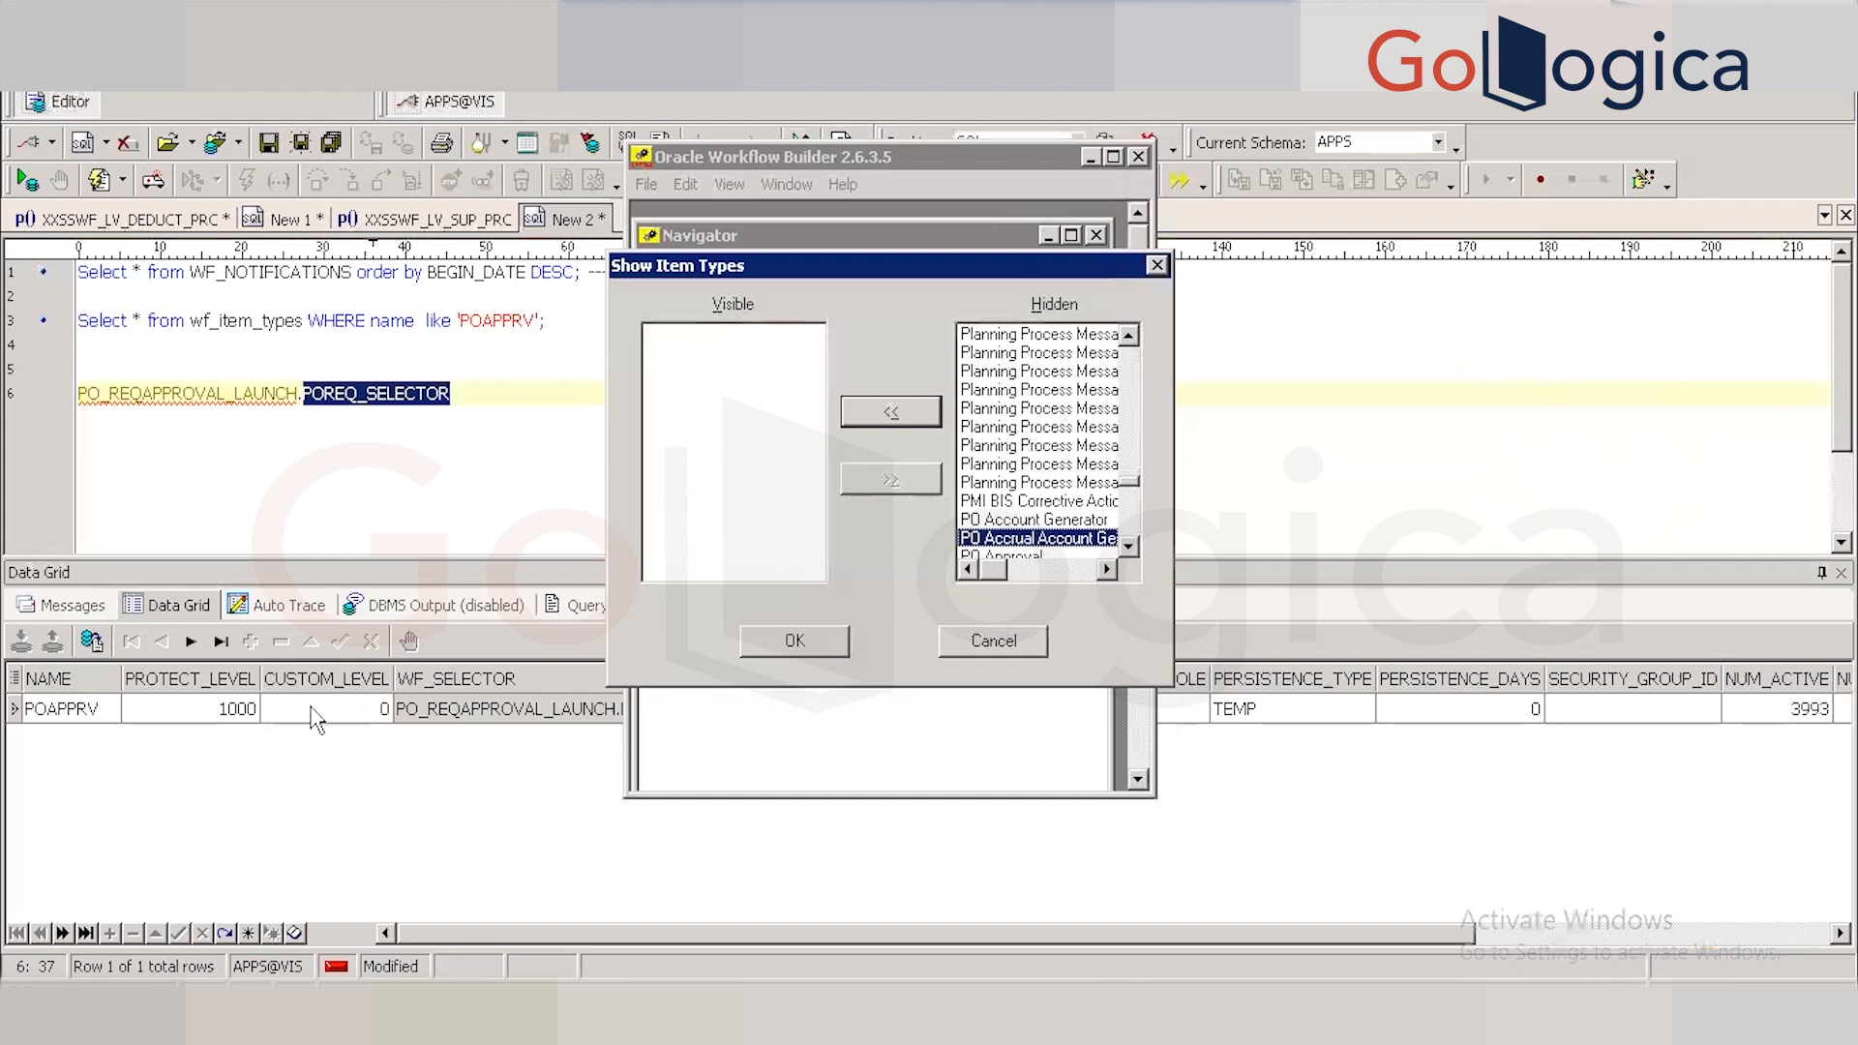
left_click(472, 403)
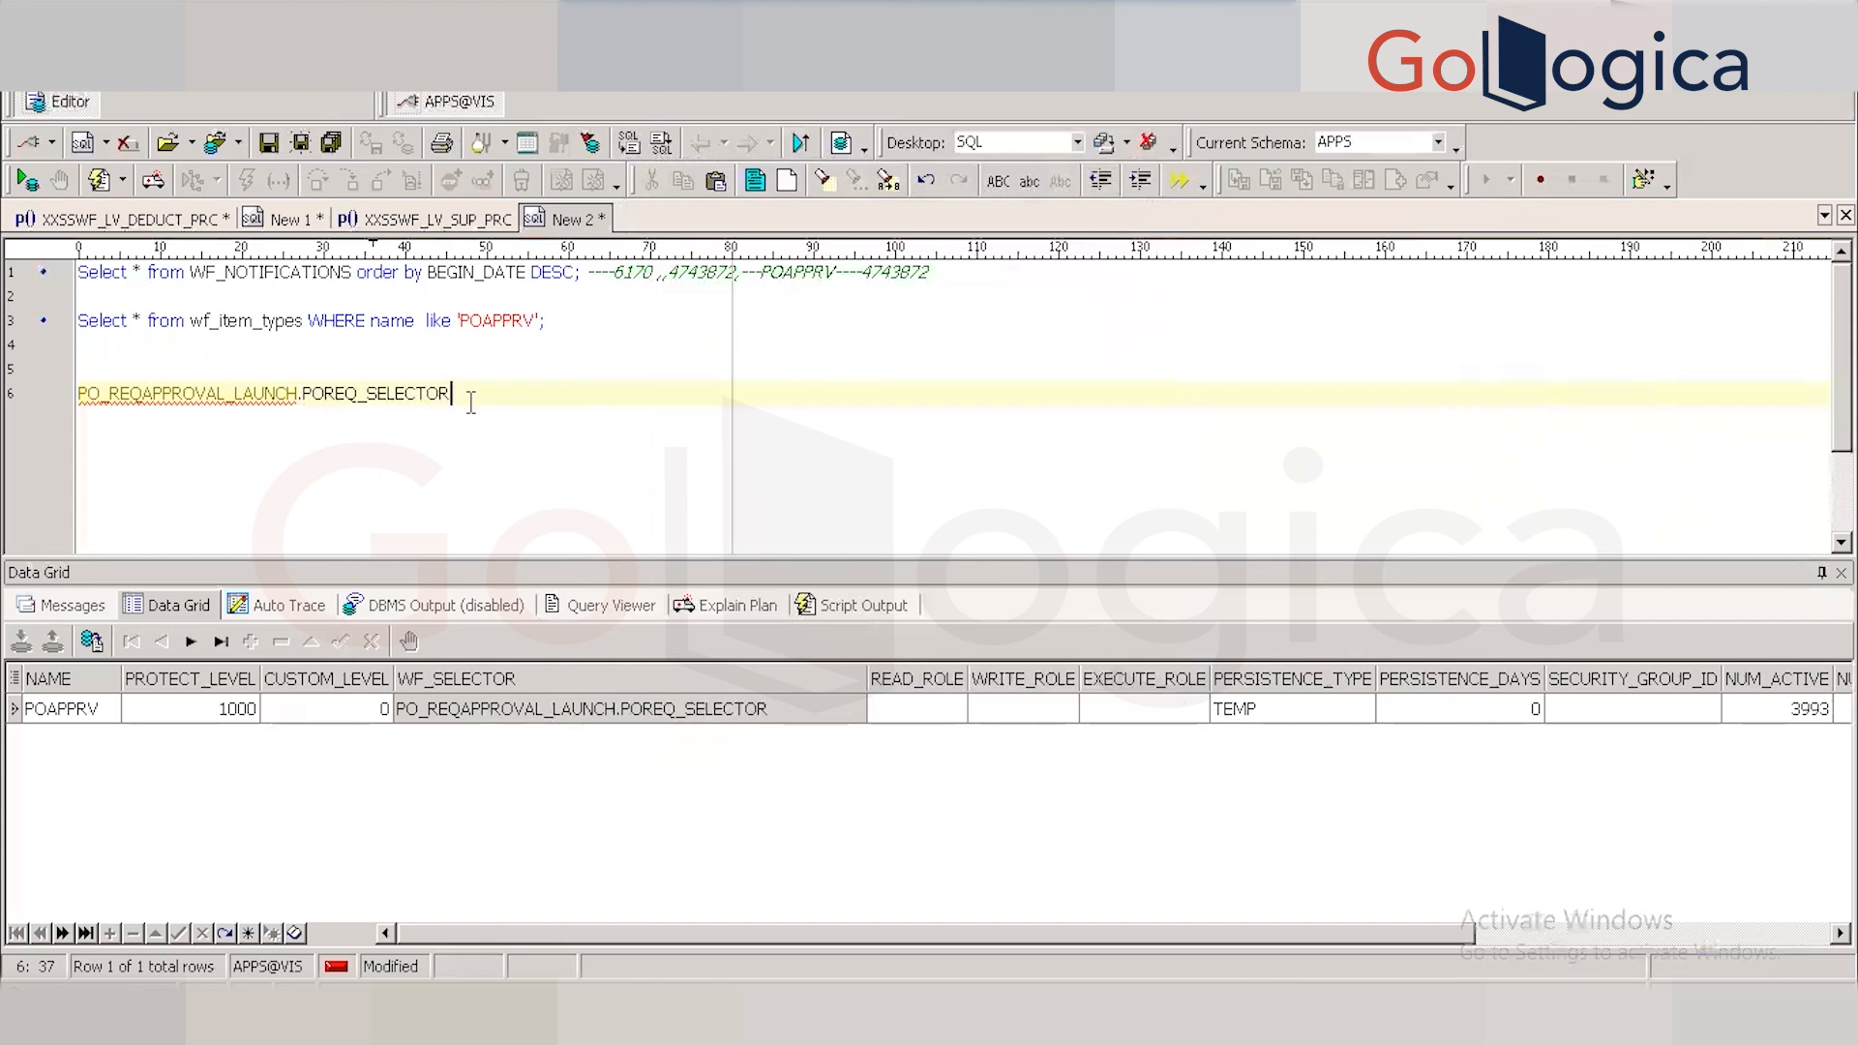
key("alt+Tab")
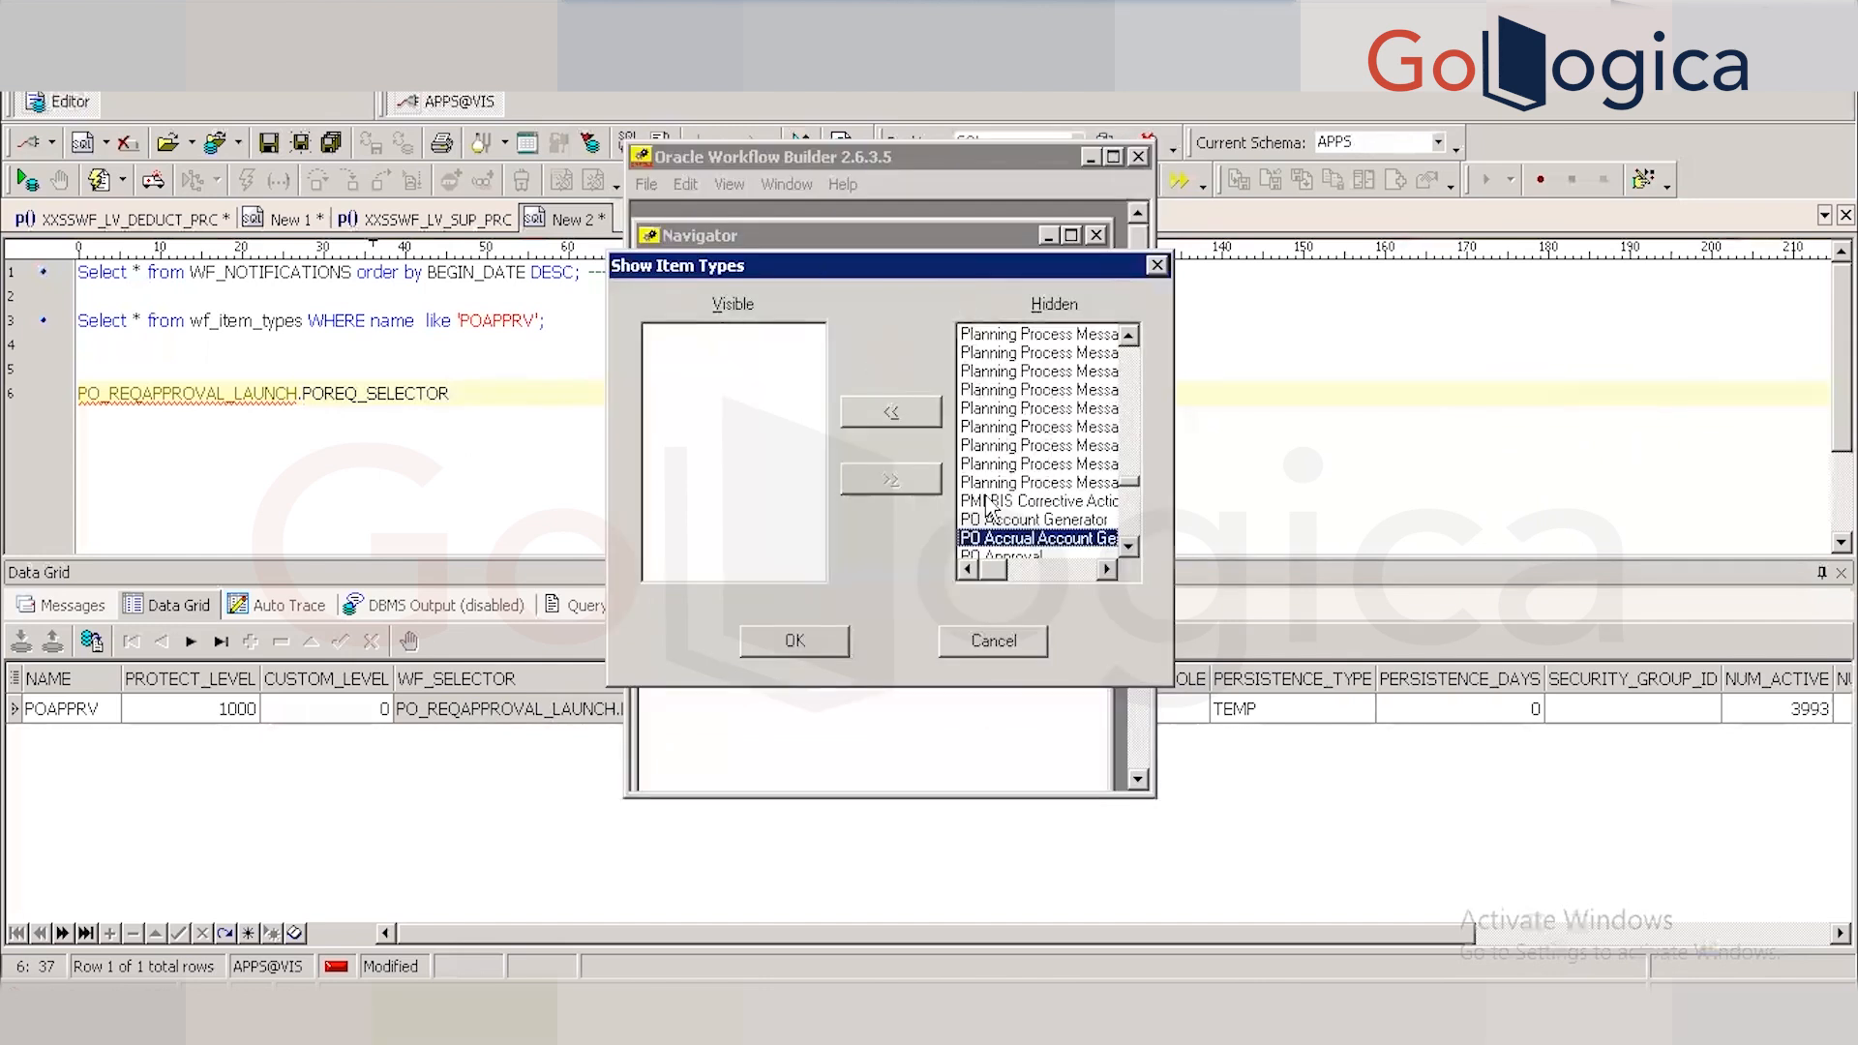
key("Down")
key("Down")
key("Down")
key("Down")
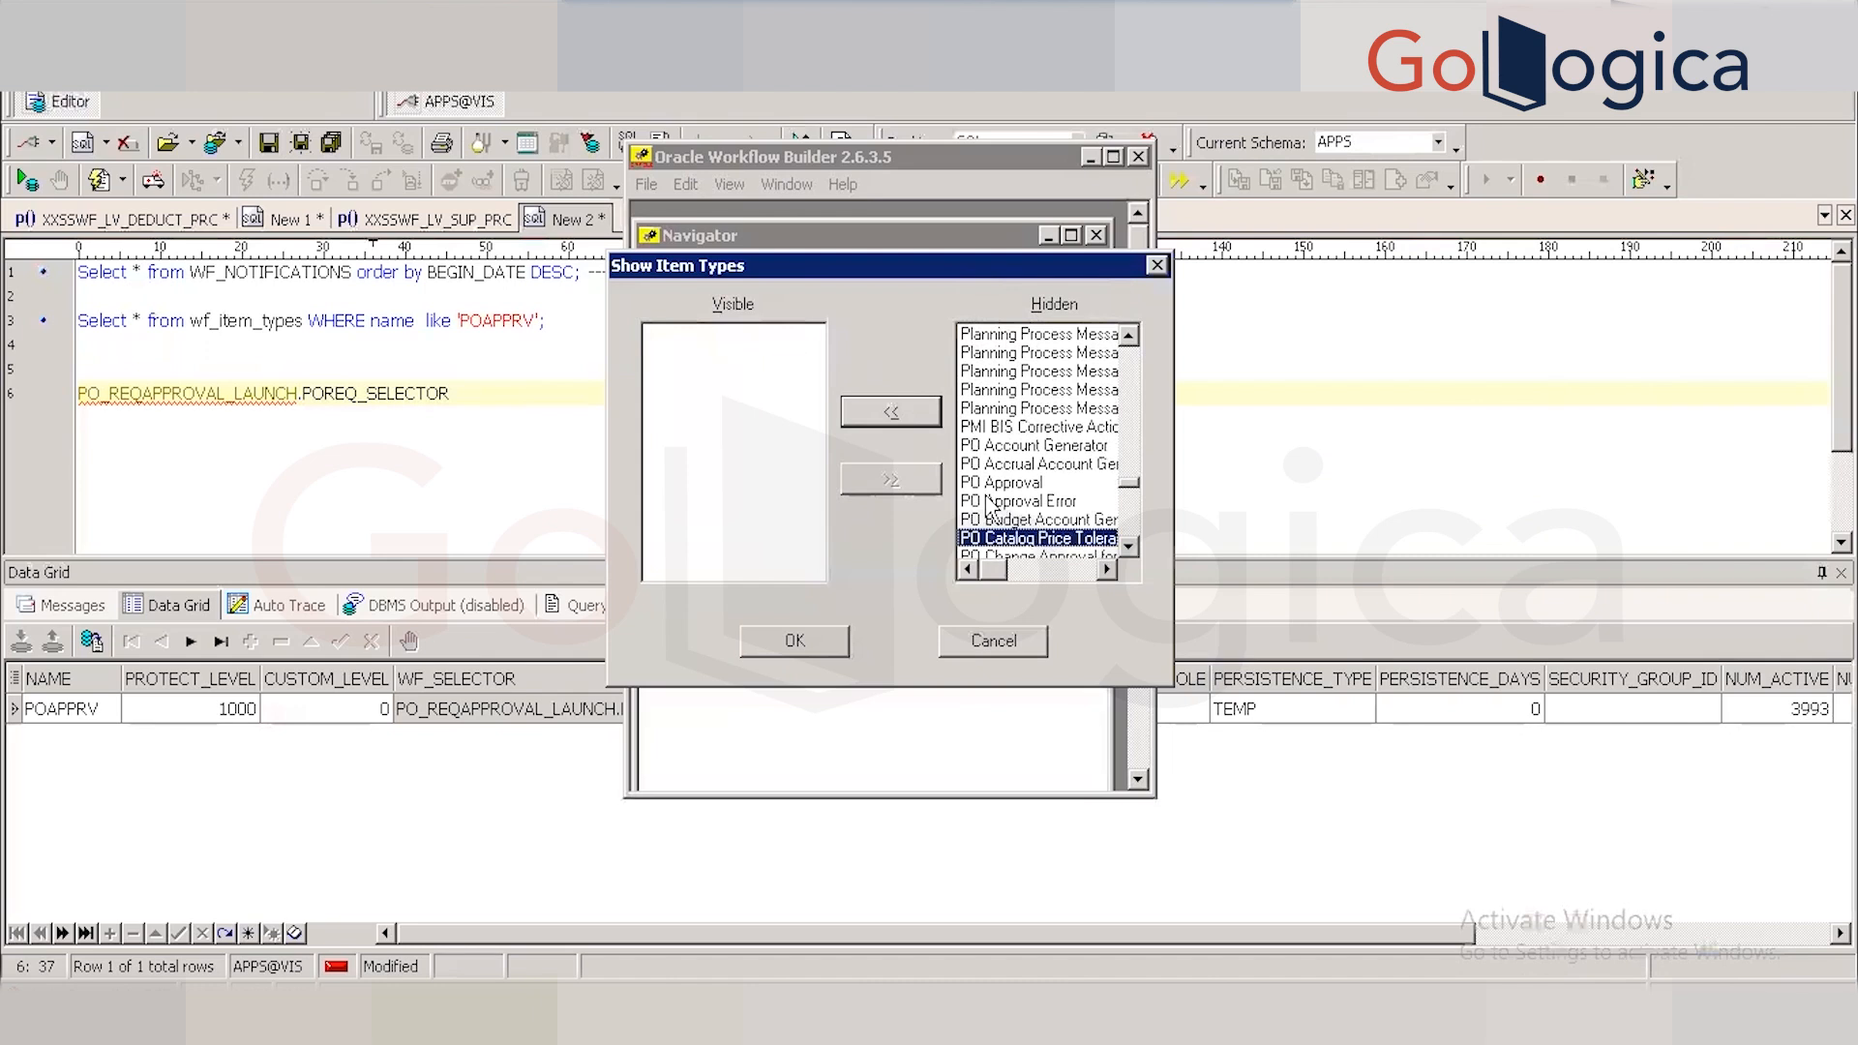
key("Down")
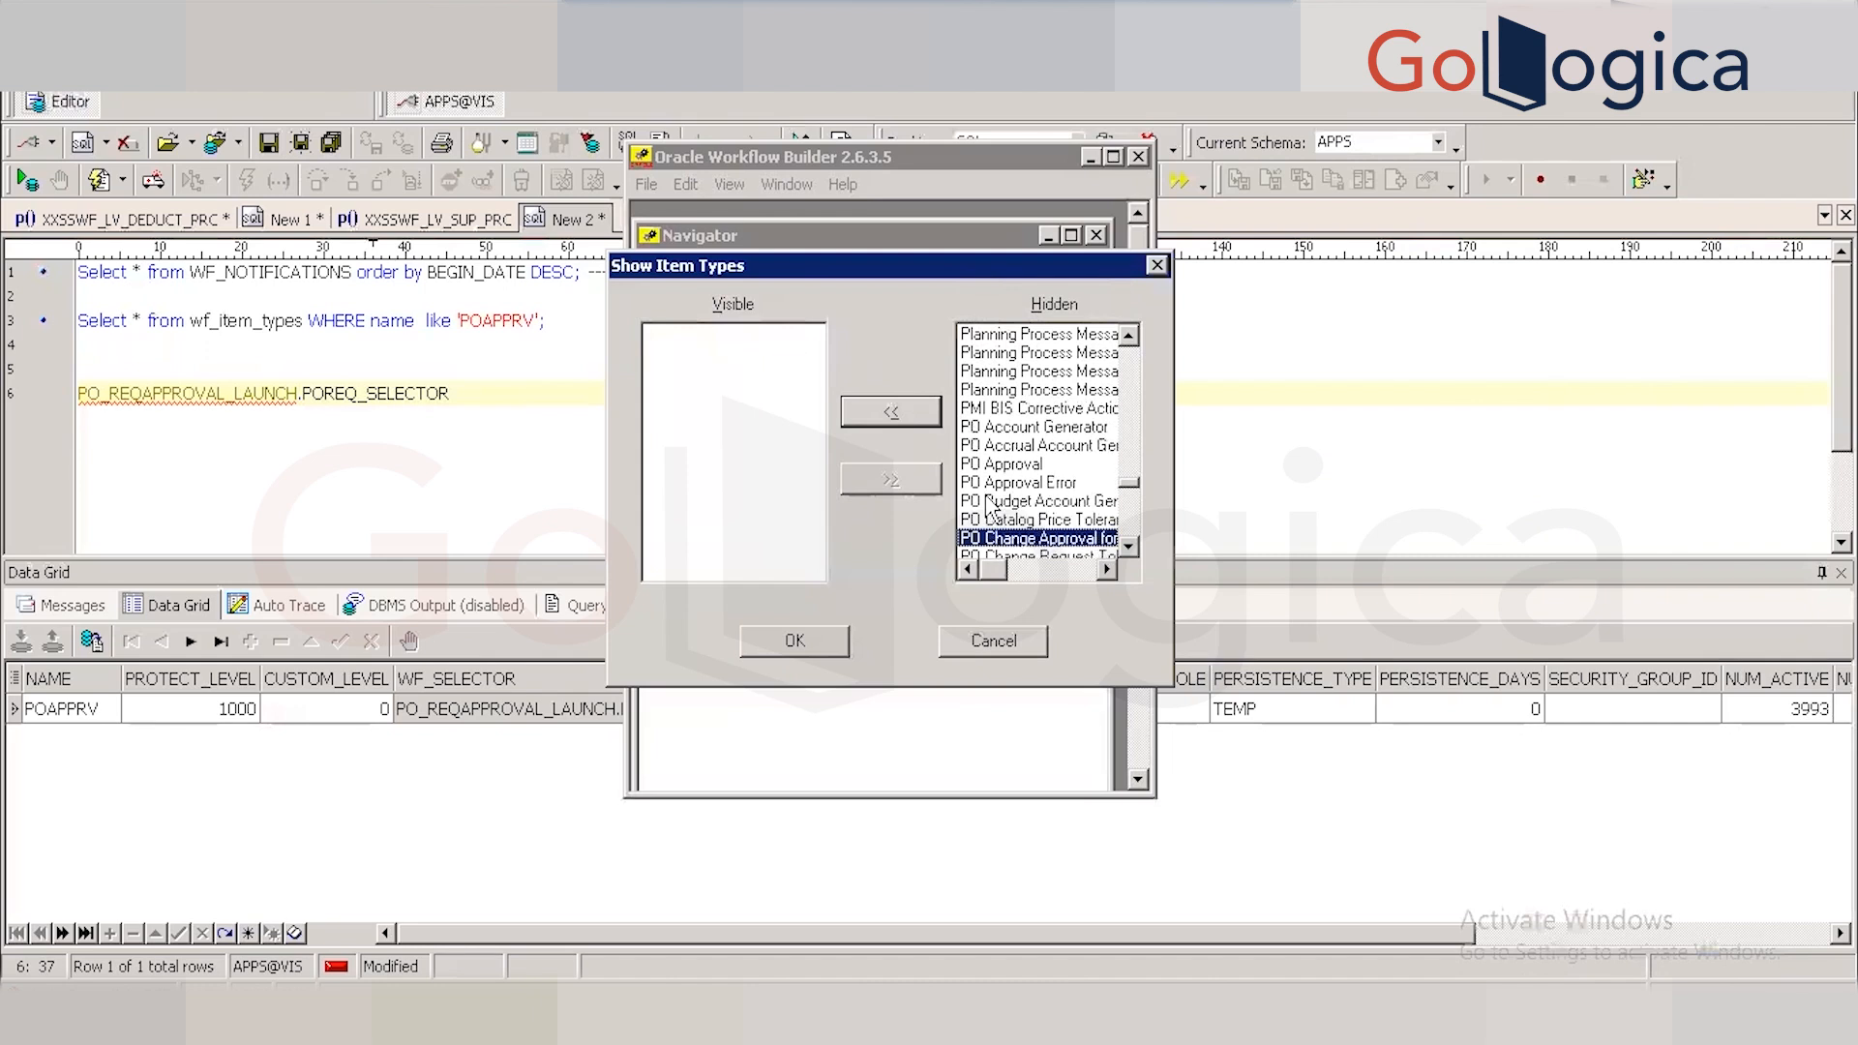
key("Up")
key("Up")
key("Up")
key("Up")
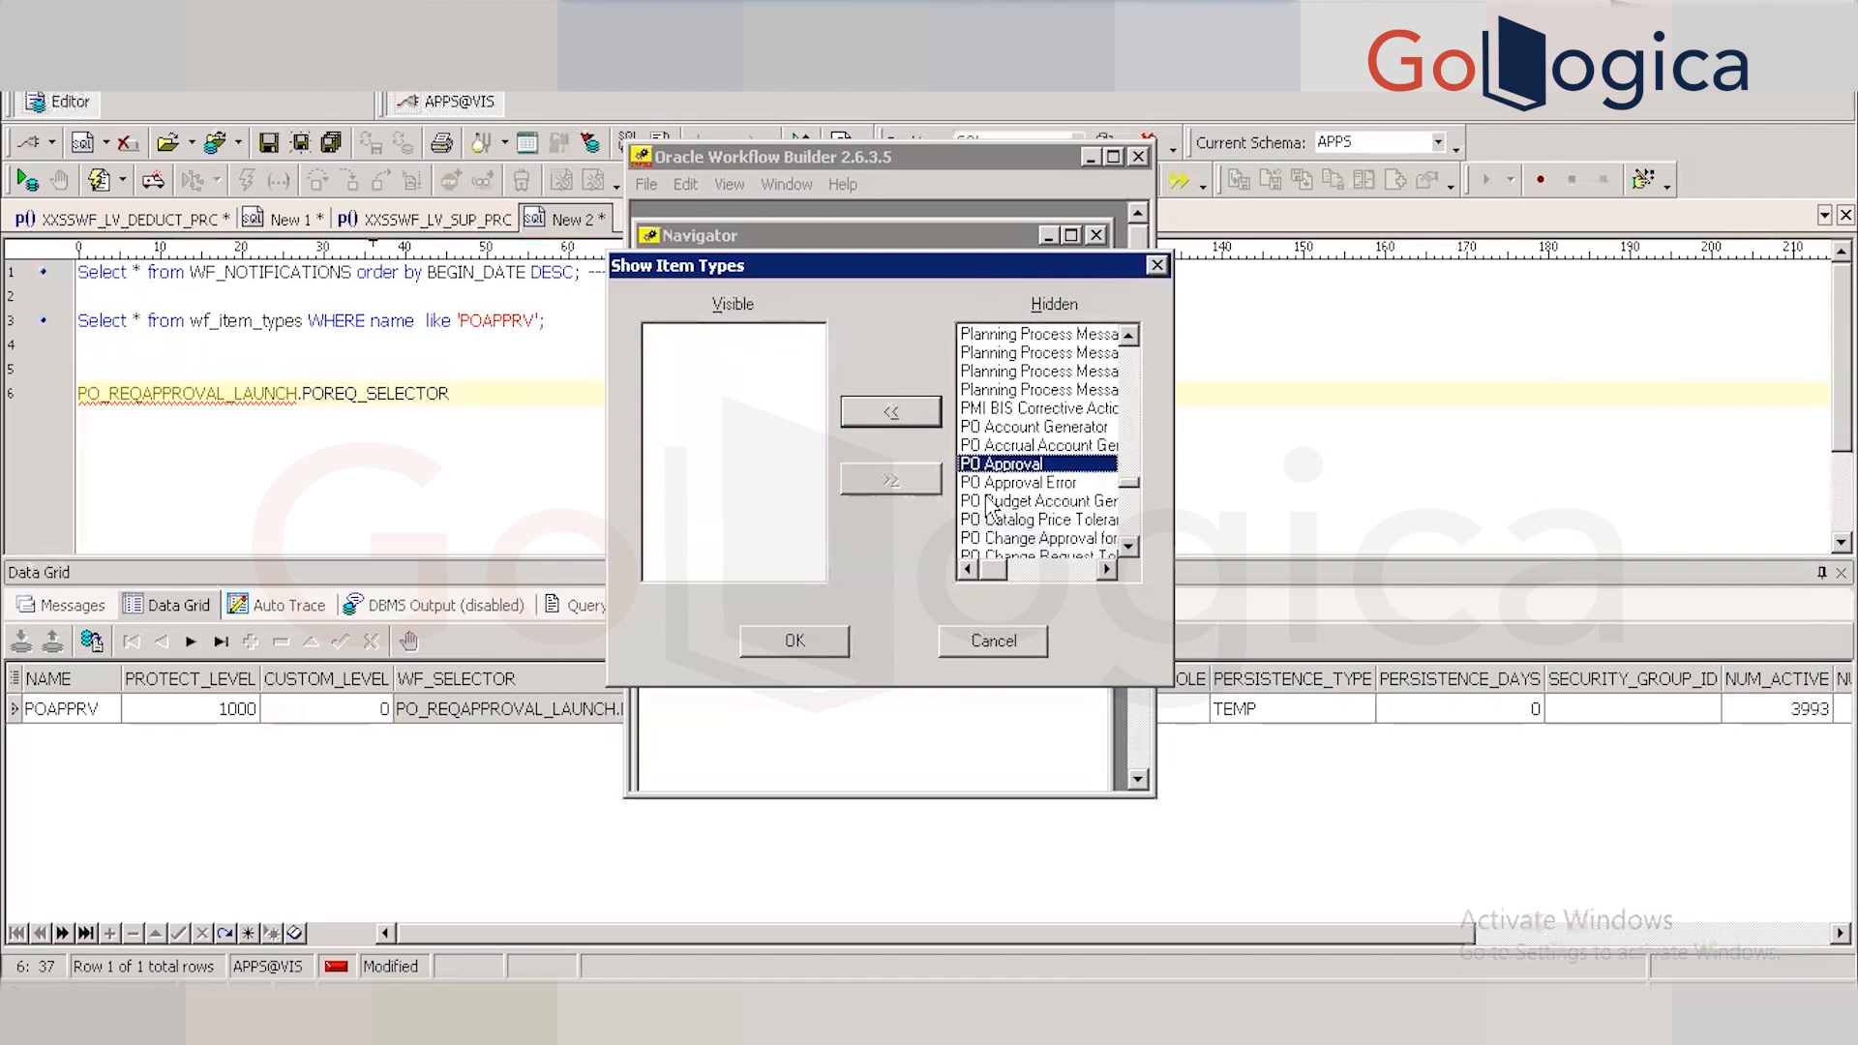
Move PO Approval to the Visible list, review the other PO item types, and load it.
left_click(892, 411)
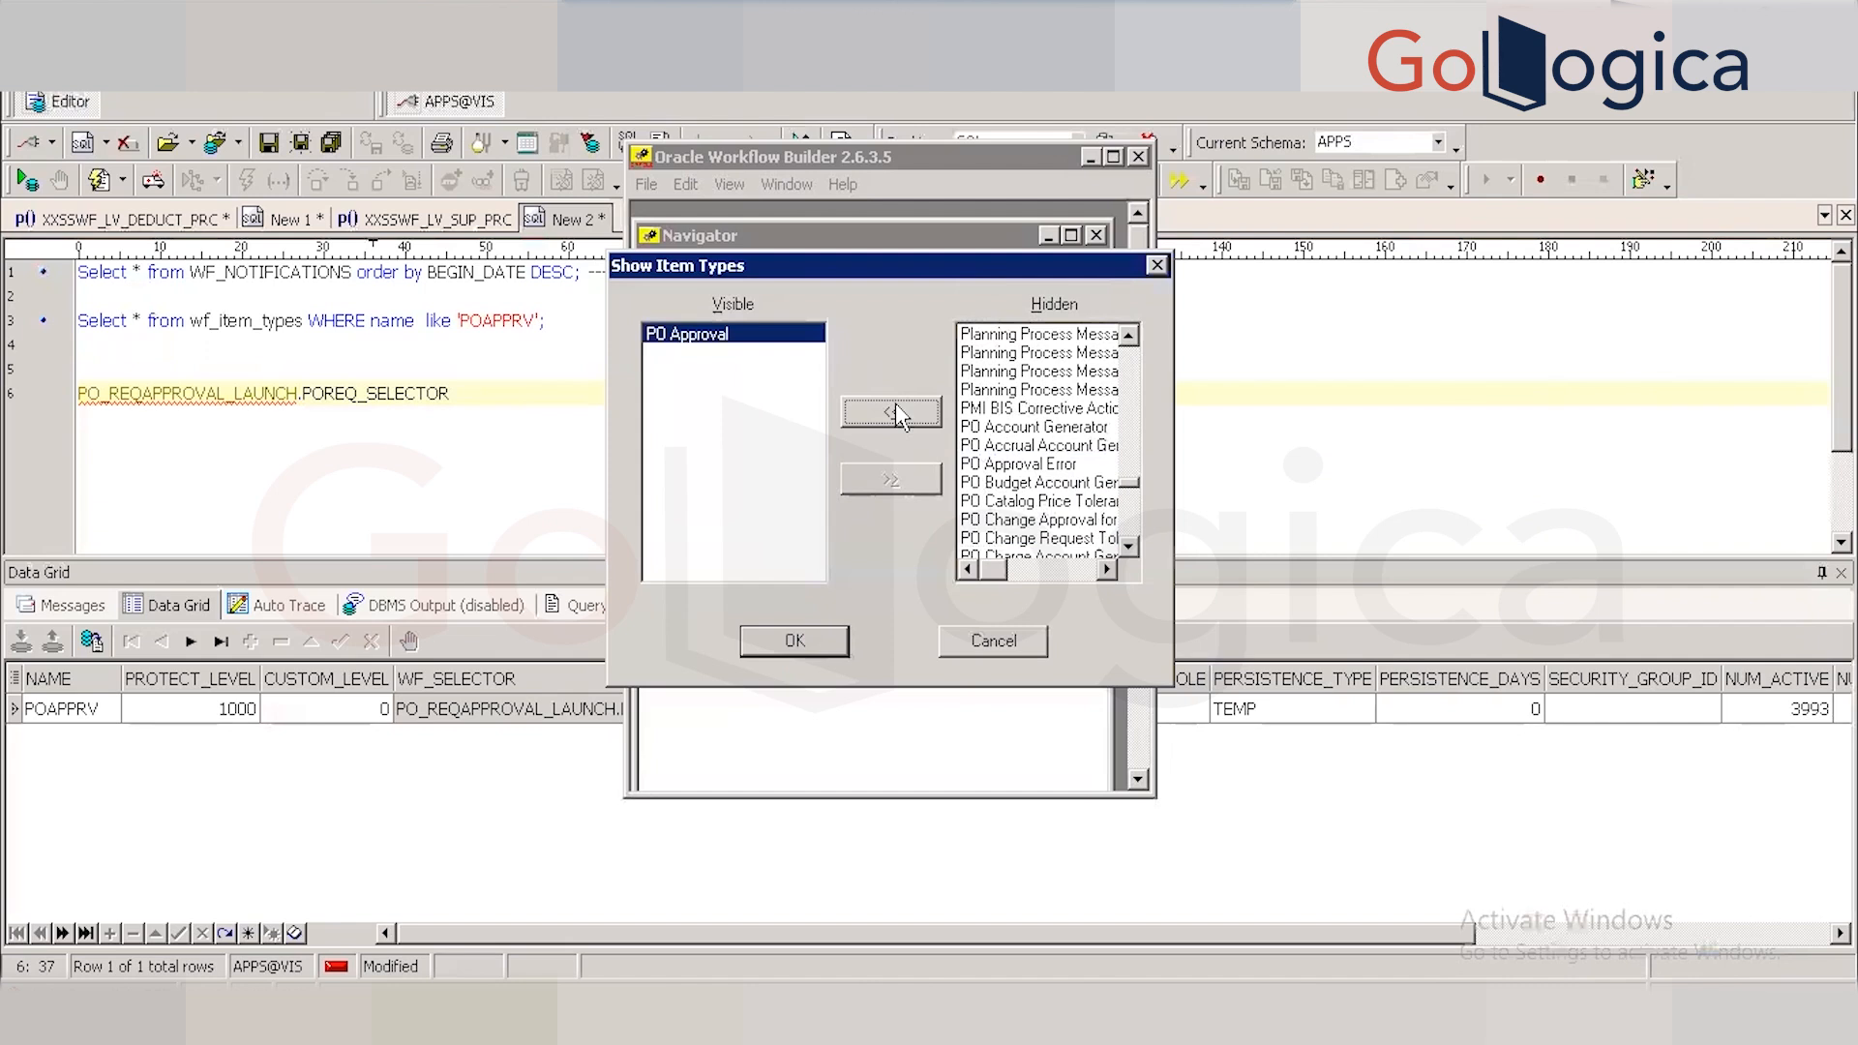
left_click(1057, 448)
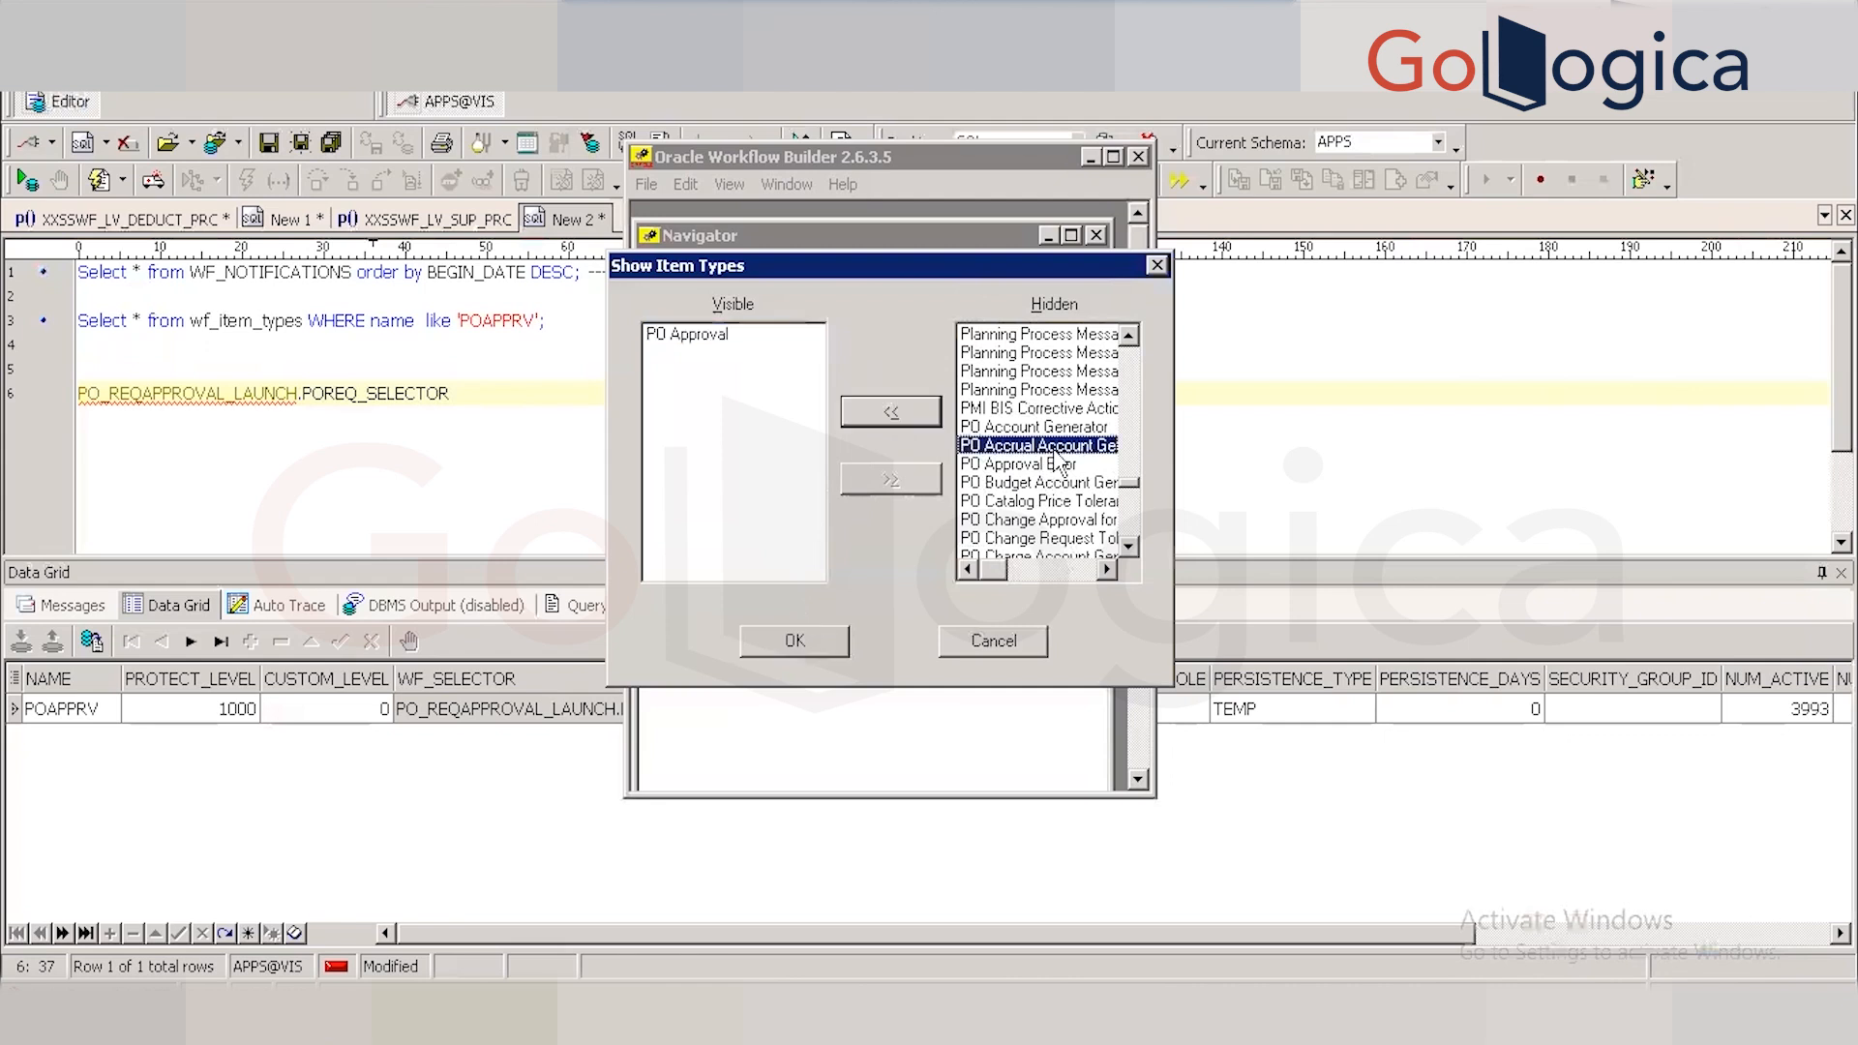
key("Down")
key("Down")
key("Down")
key("Down")
key("Down")
key("Down")
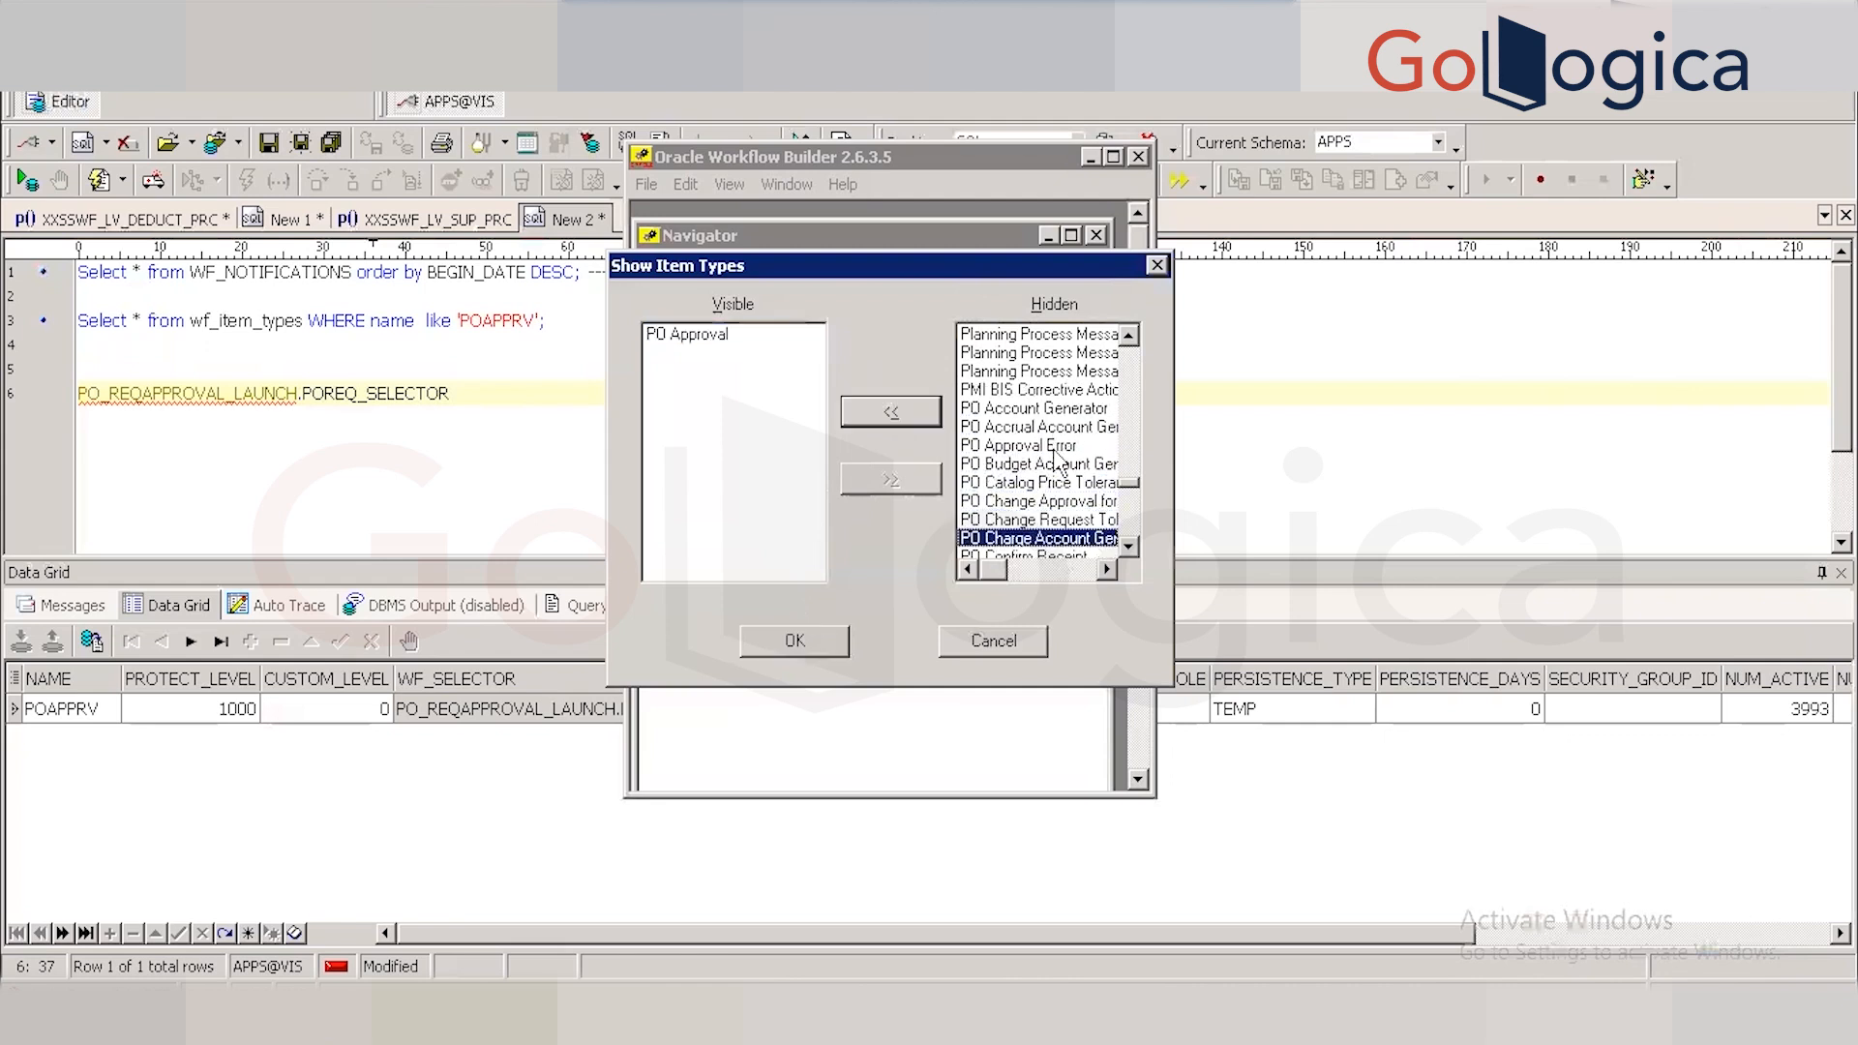
key("Down")
key("Down")
key("Down")
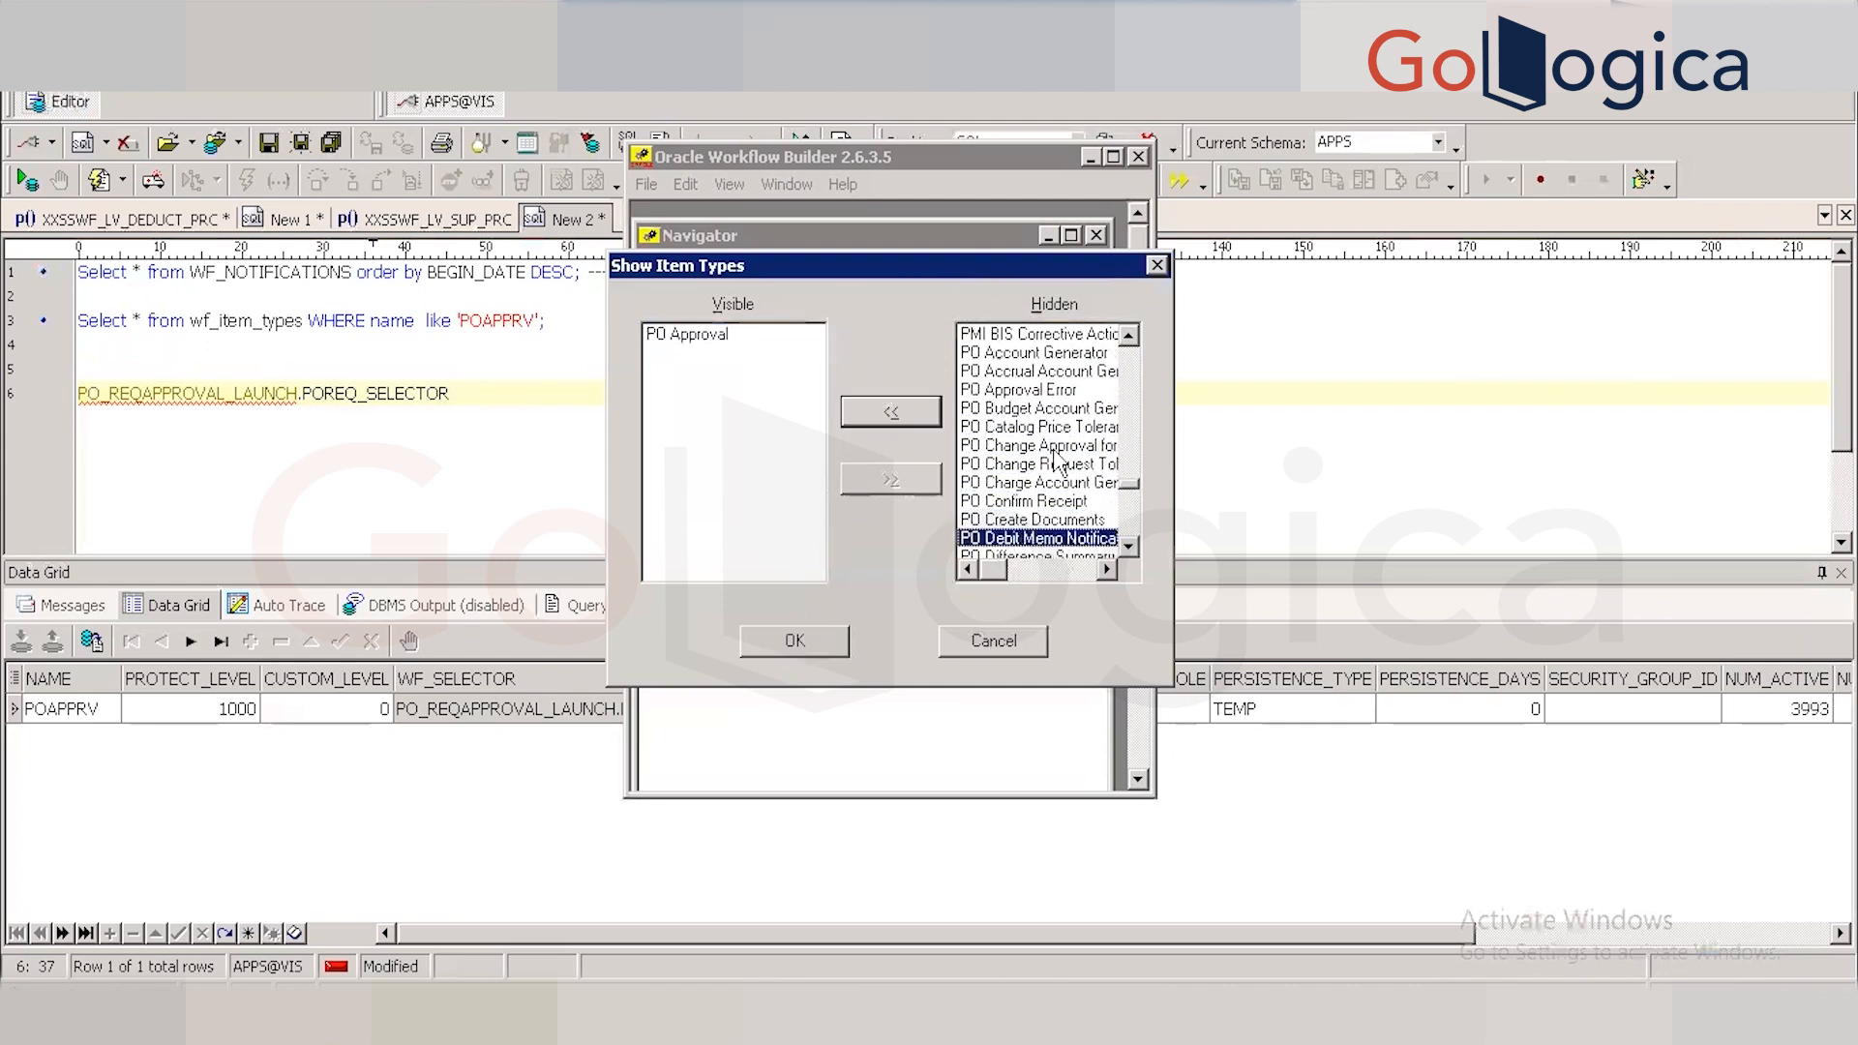
key("Down")
key("Down")
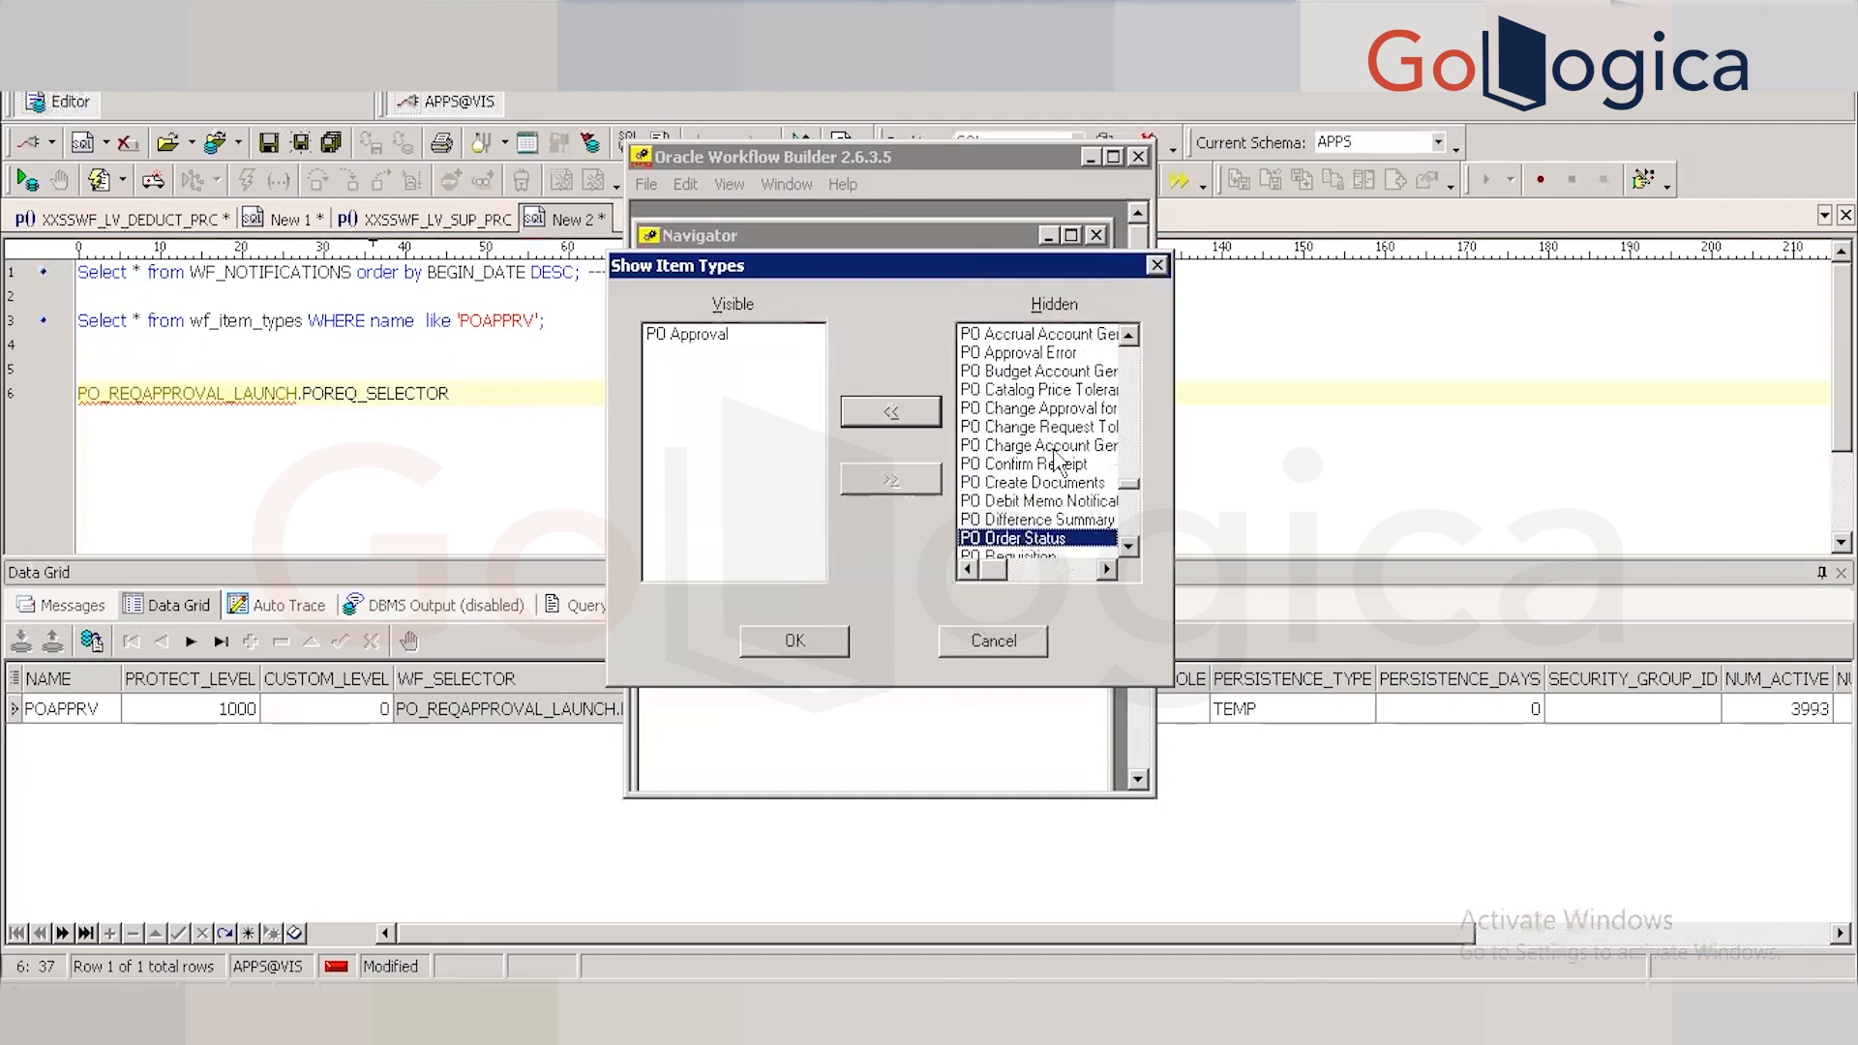
key("Down")
key("Down")
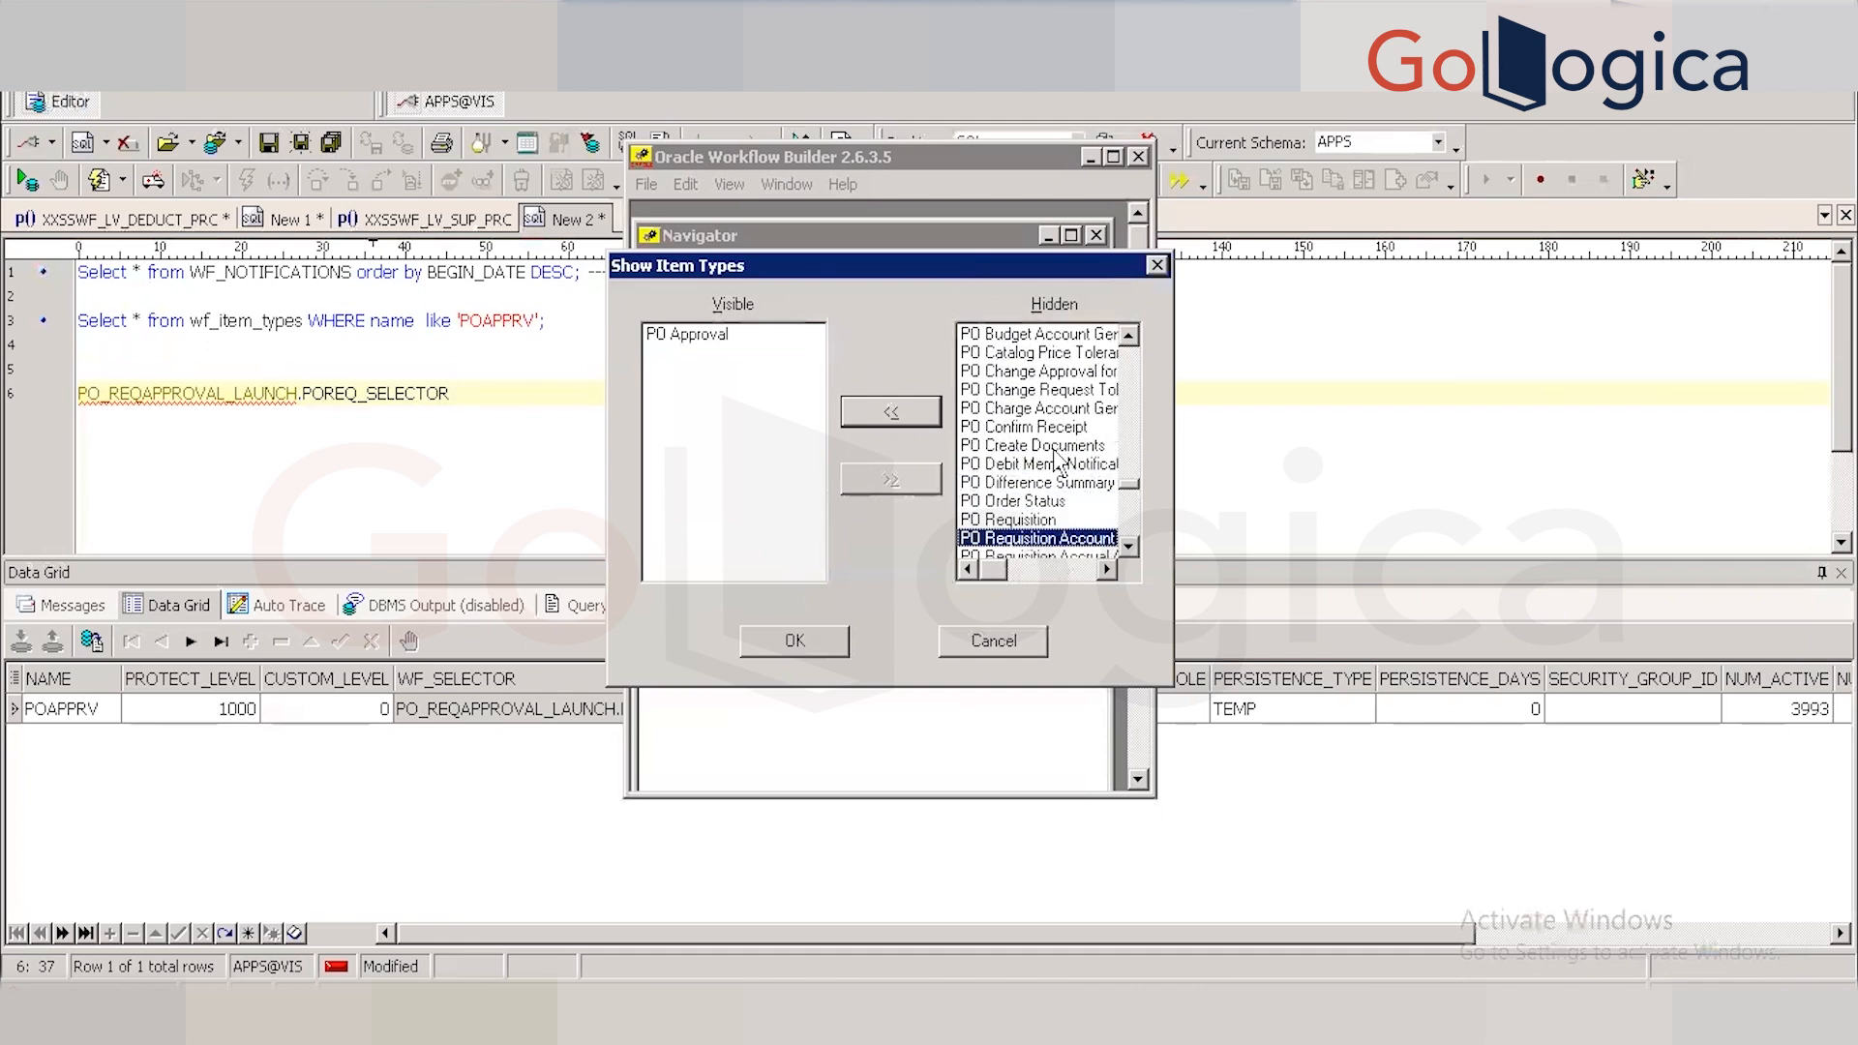
key("Down")
key("Down")
key("Down")
key("Down")
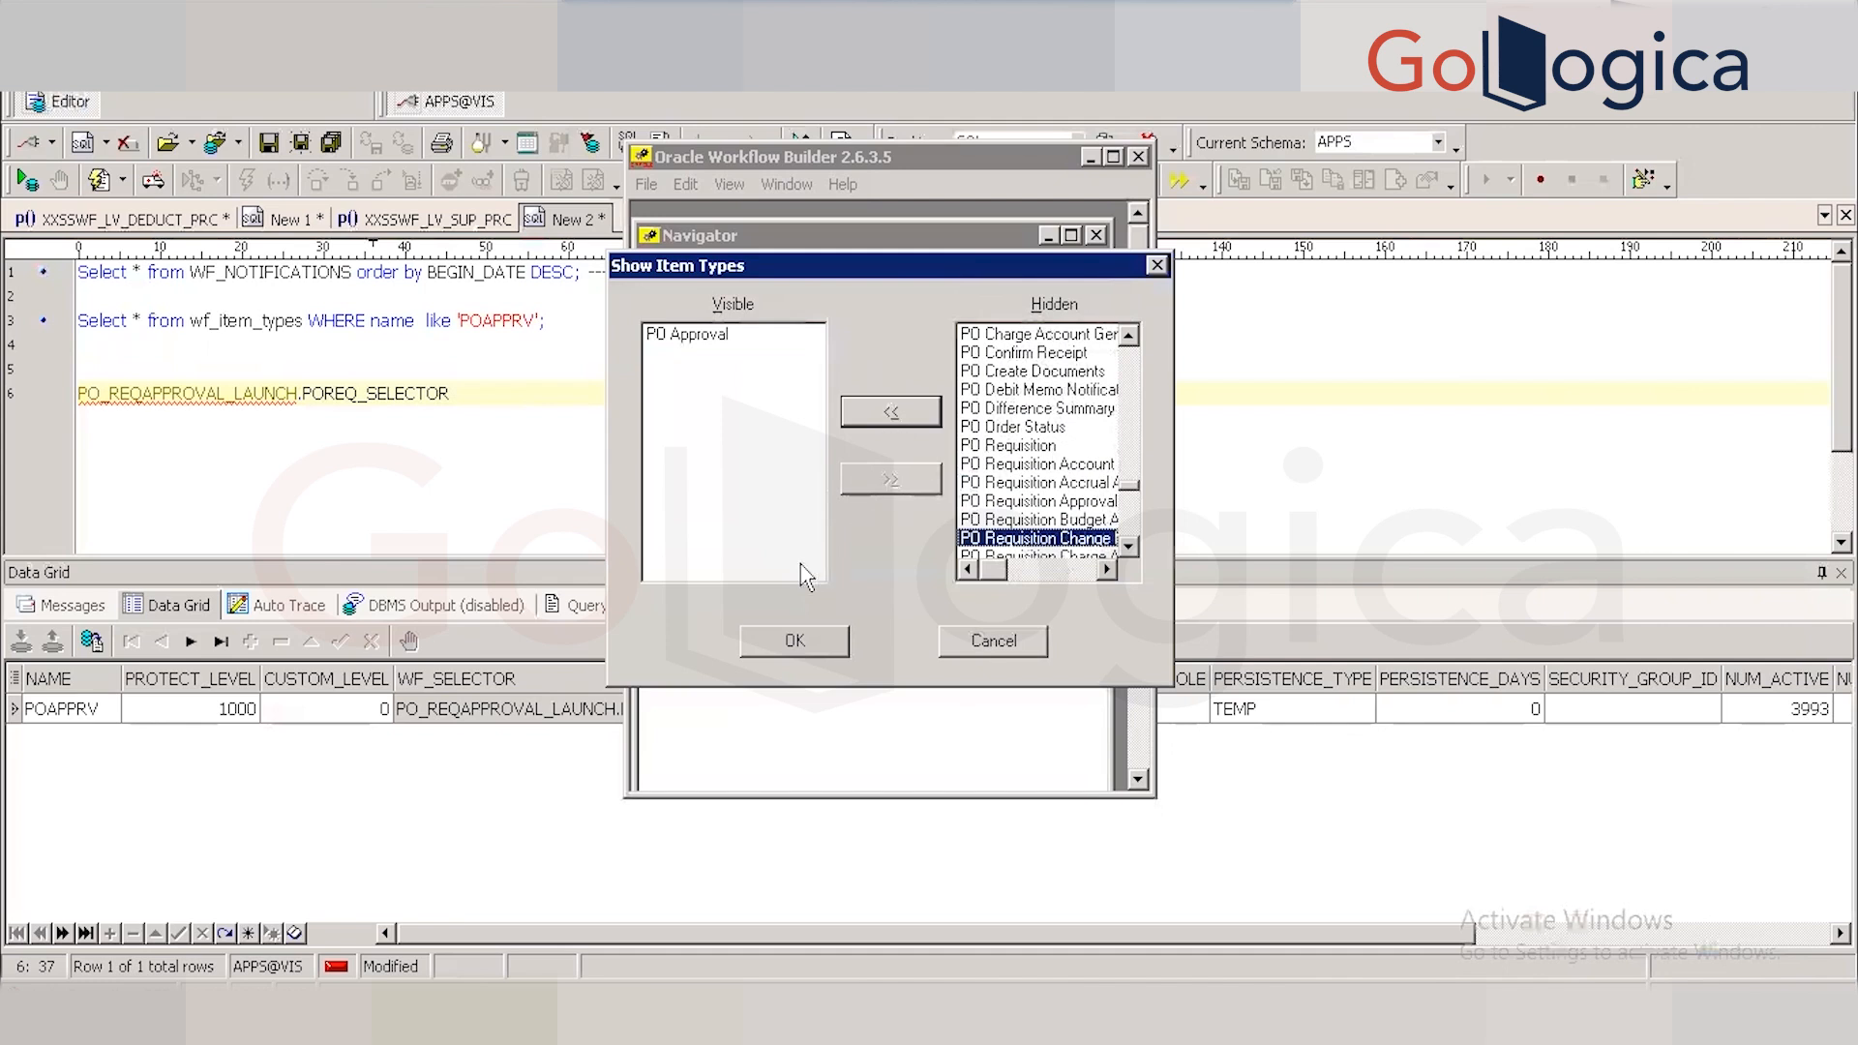
left_click(782, 641)
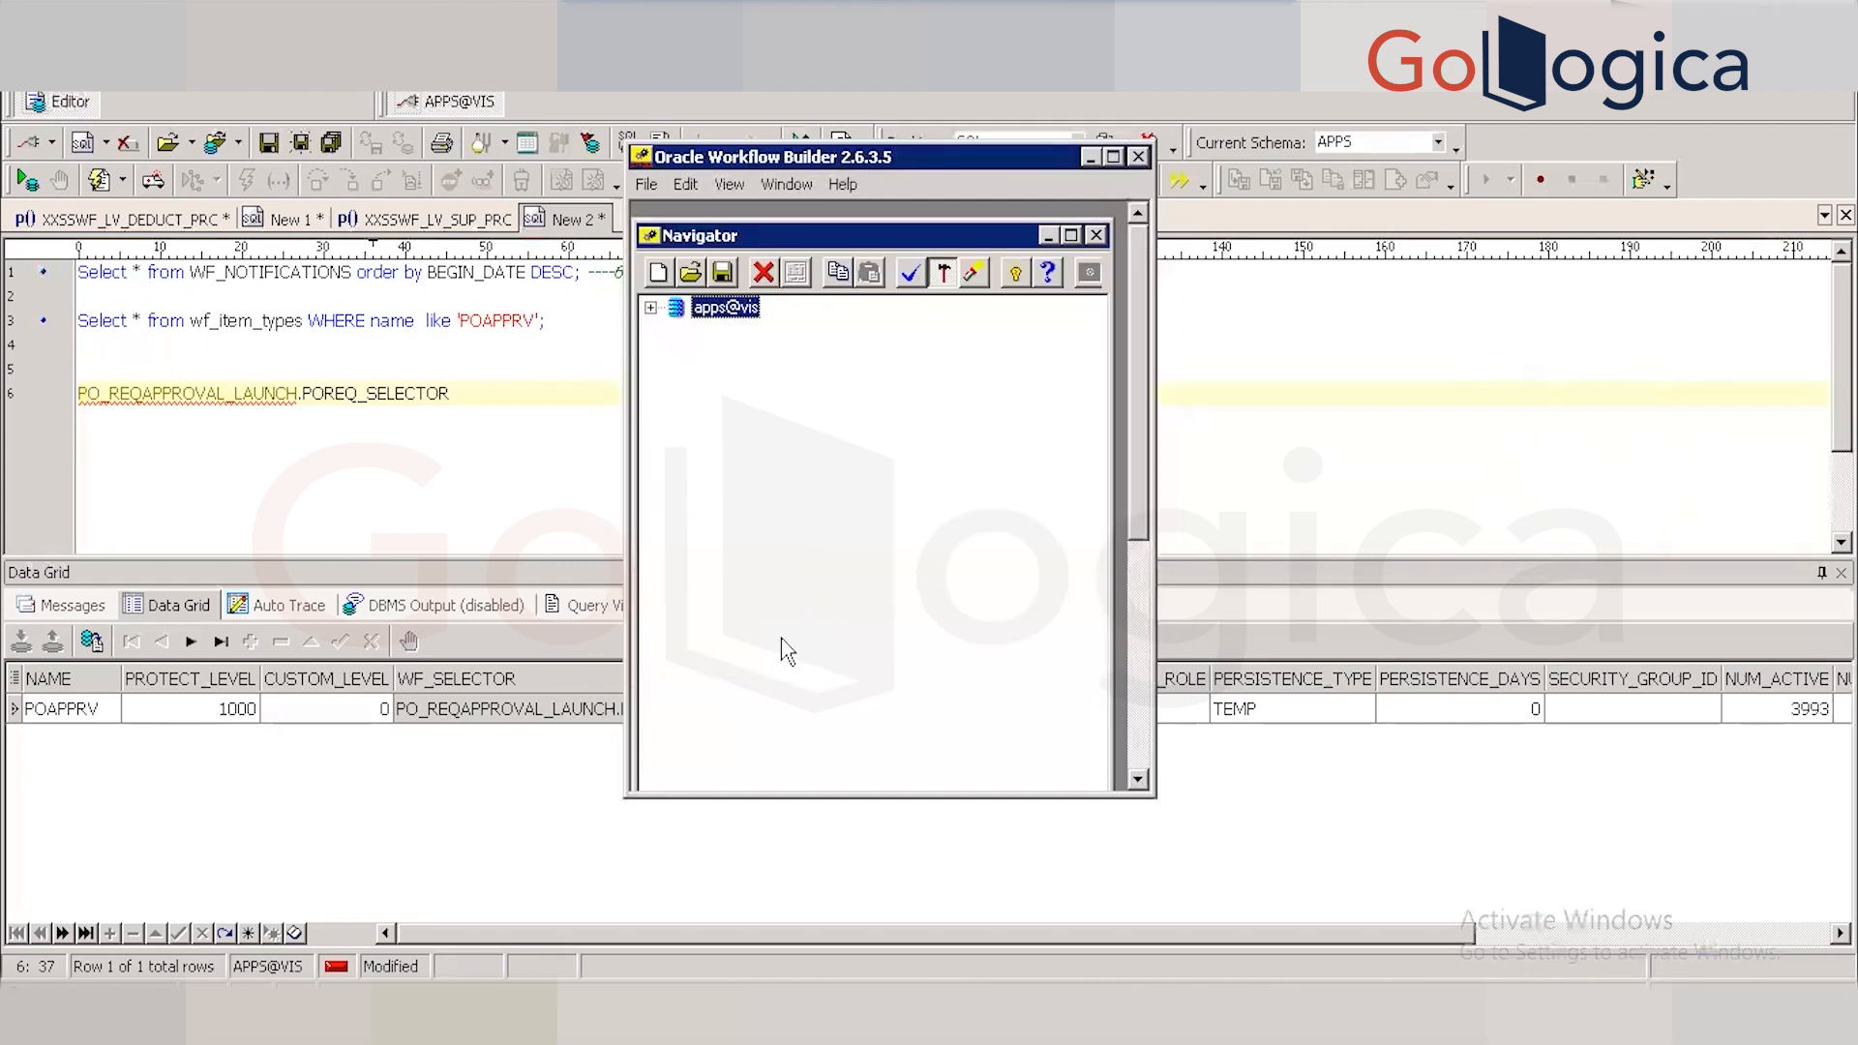
Expand apps@vis and POAPPRV in the Navigator, and maximize the Workflow Builder window.
left_click(650, 308)
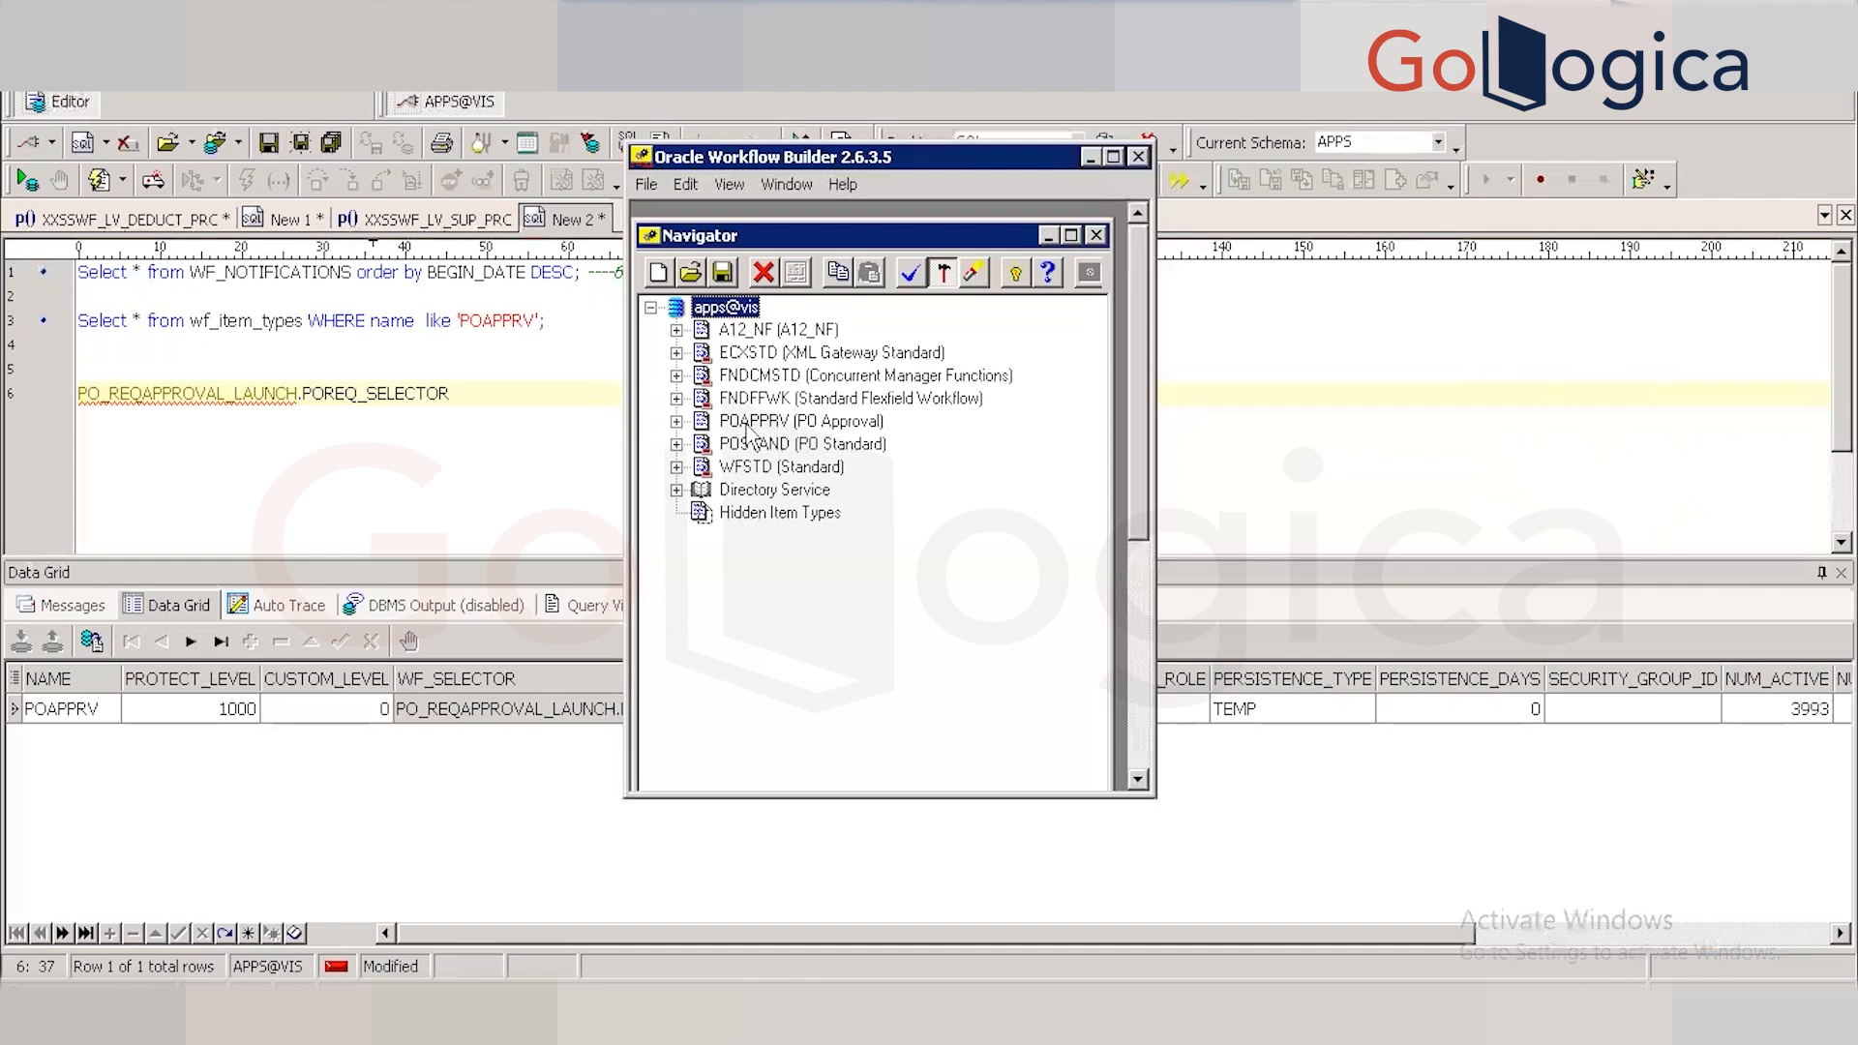
left_click(677, 422)
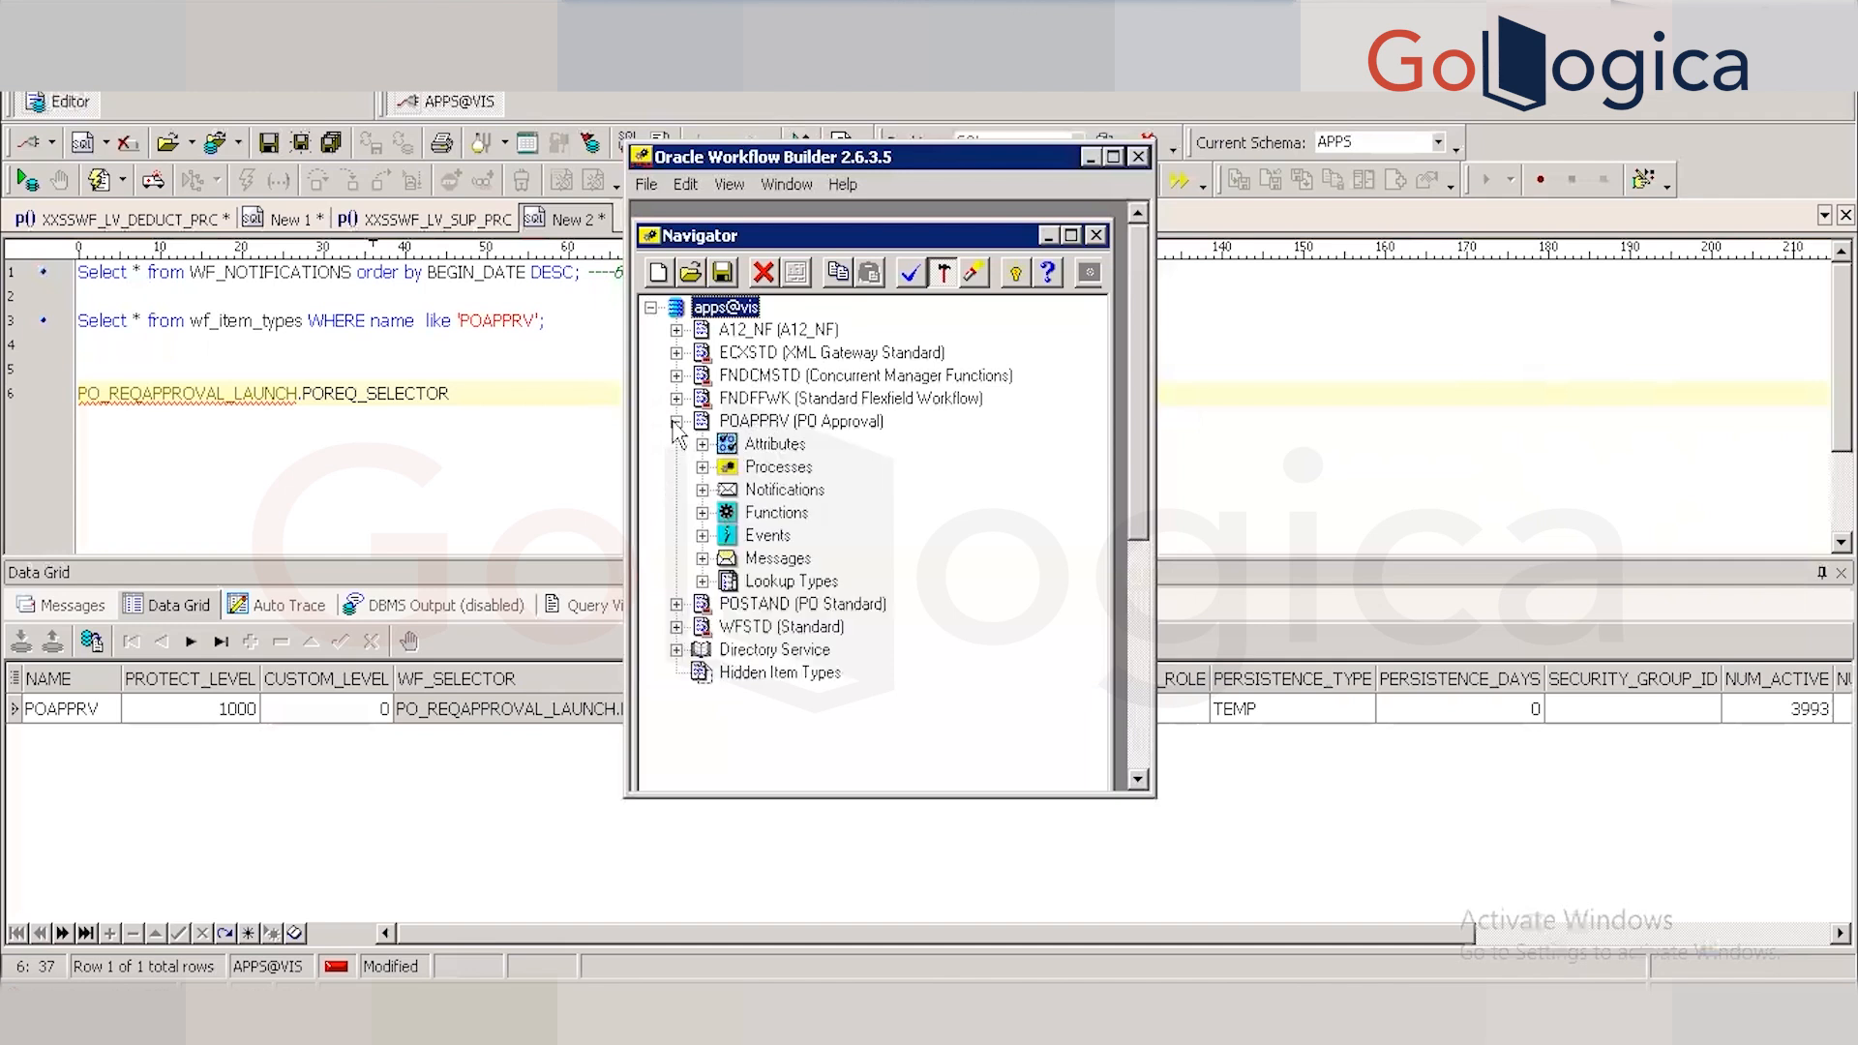
left_click(1115, 159)
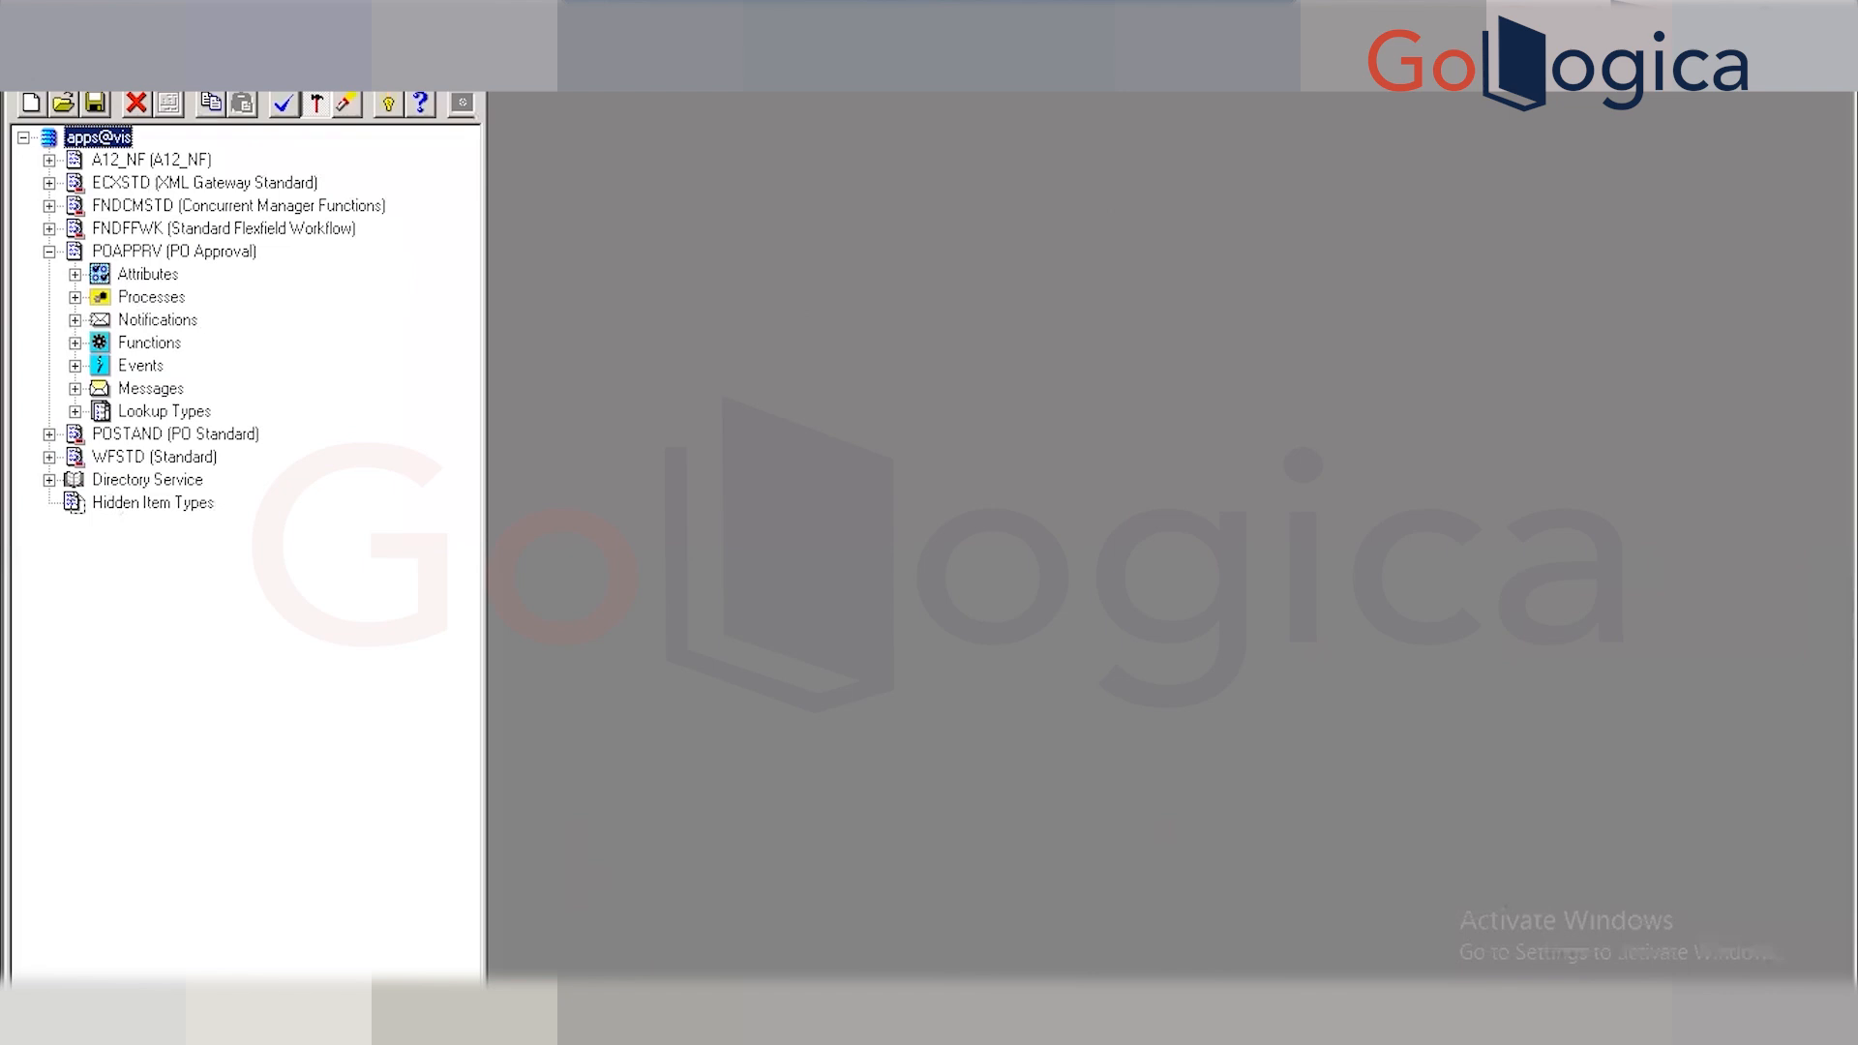
mouse_move(395, 1016)
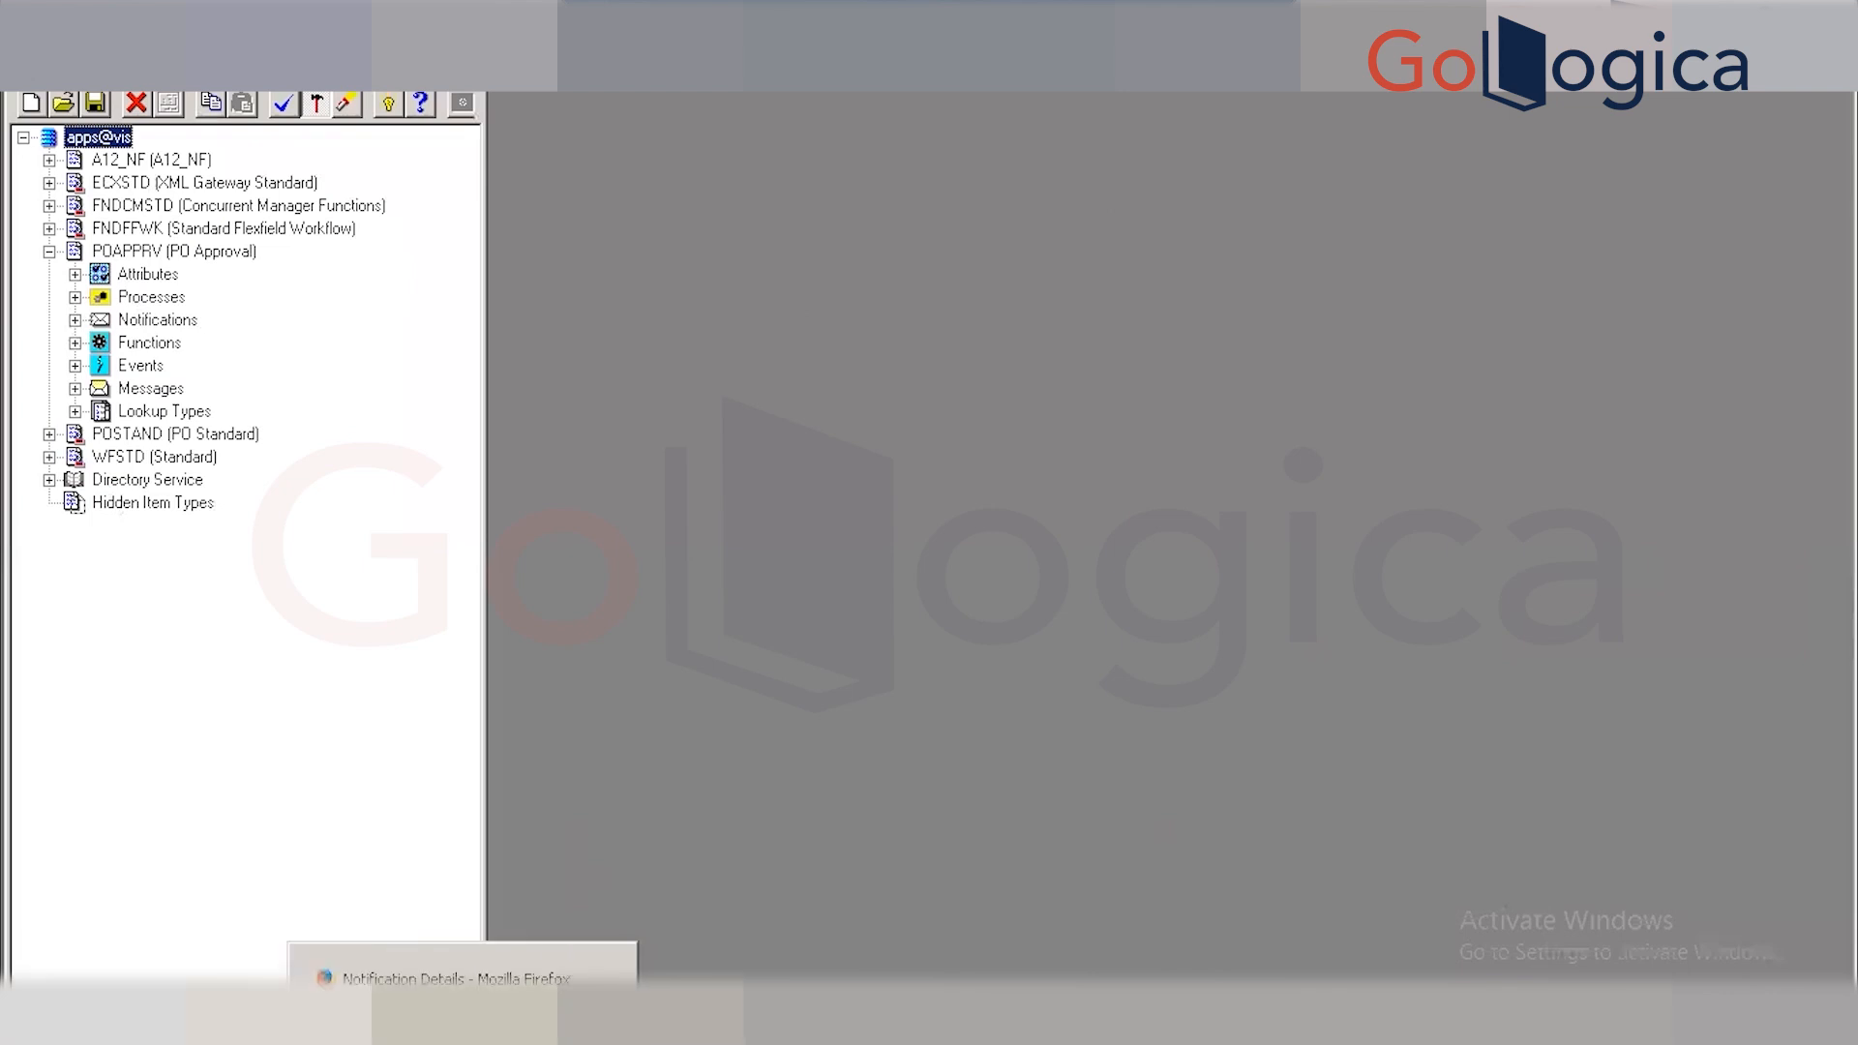
Show the no-approver notification page in Firefox and select, then deselect, its message text.
left_click(530, 1016)
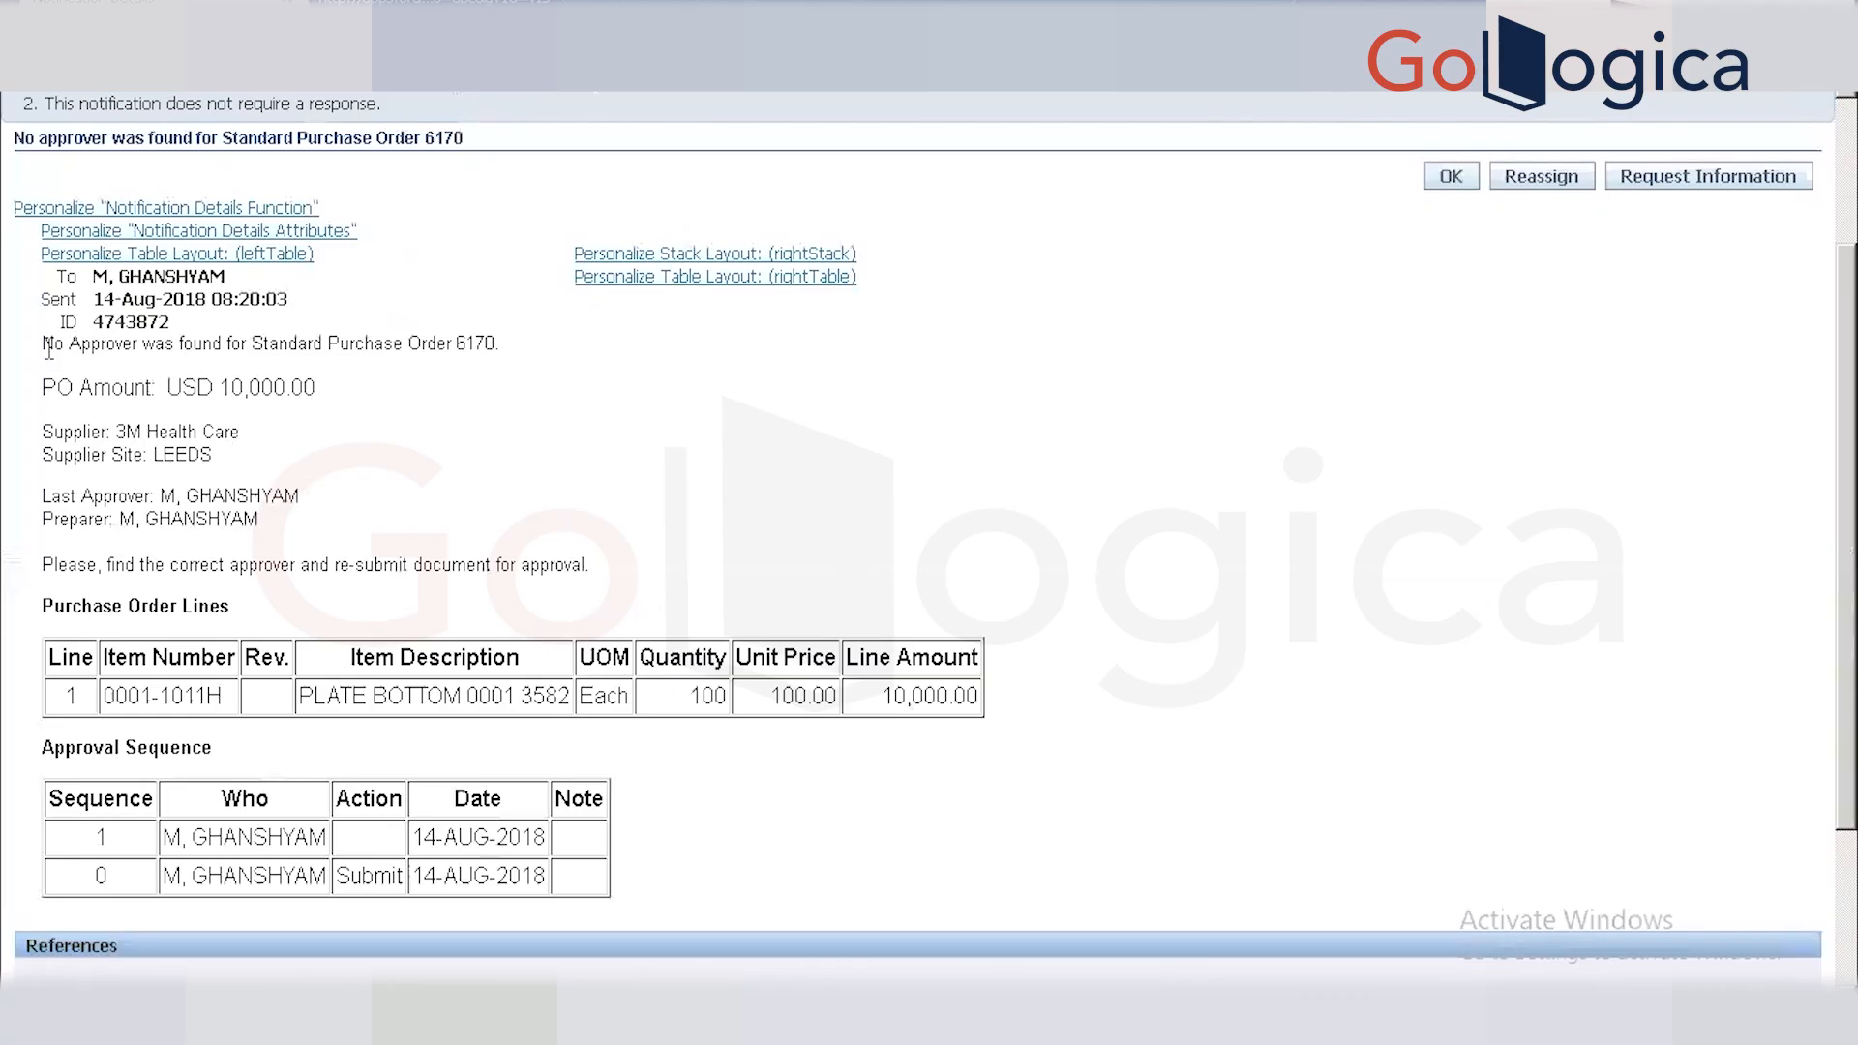
left_click_drag(43, 345, 323, 346)
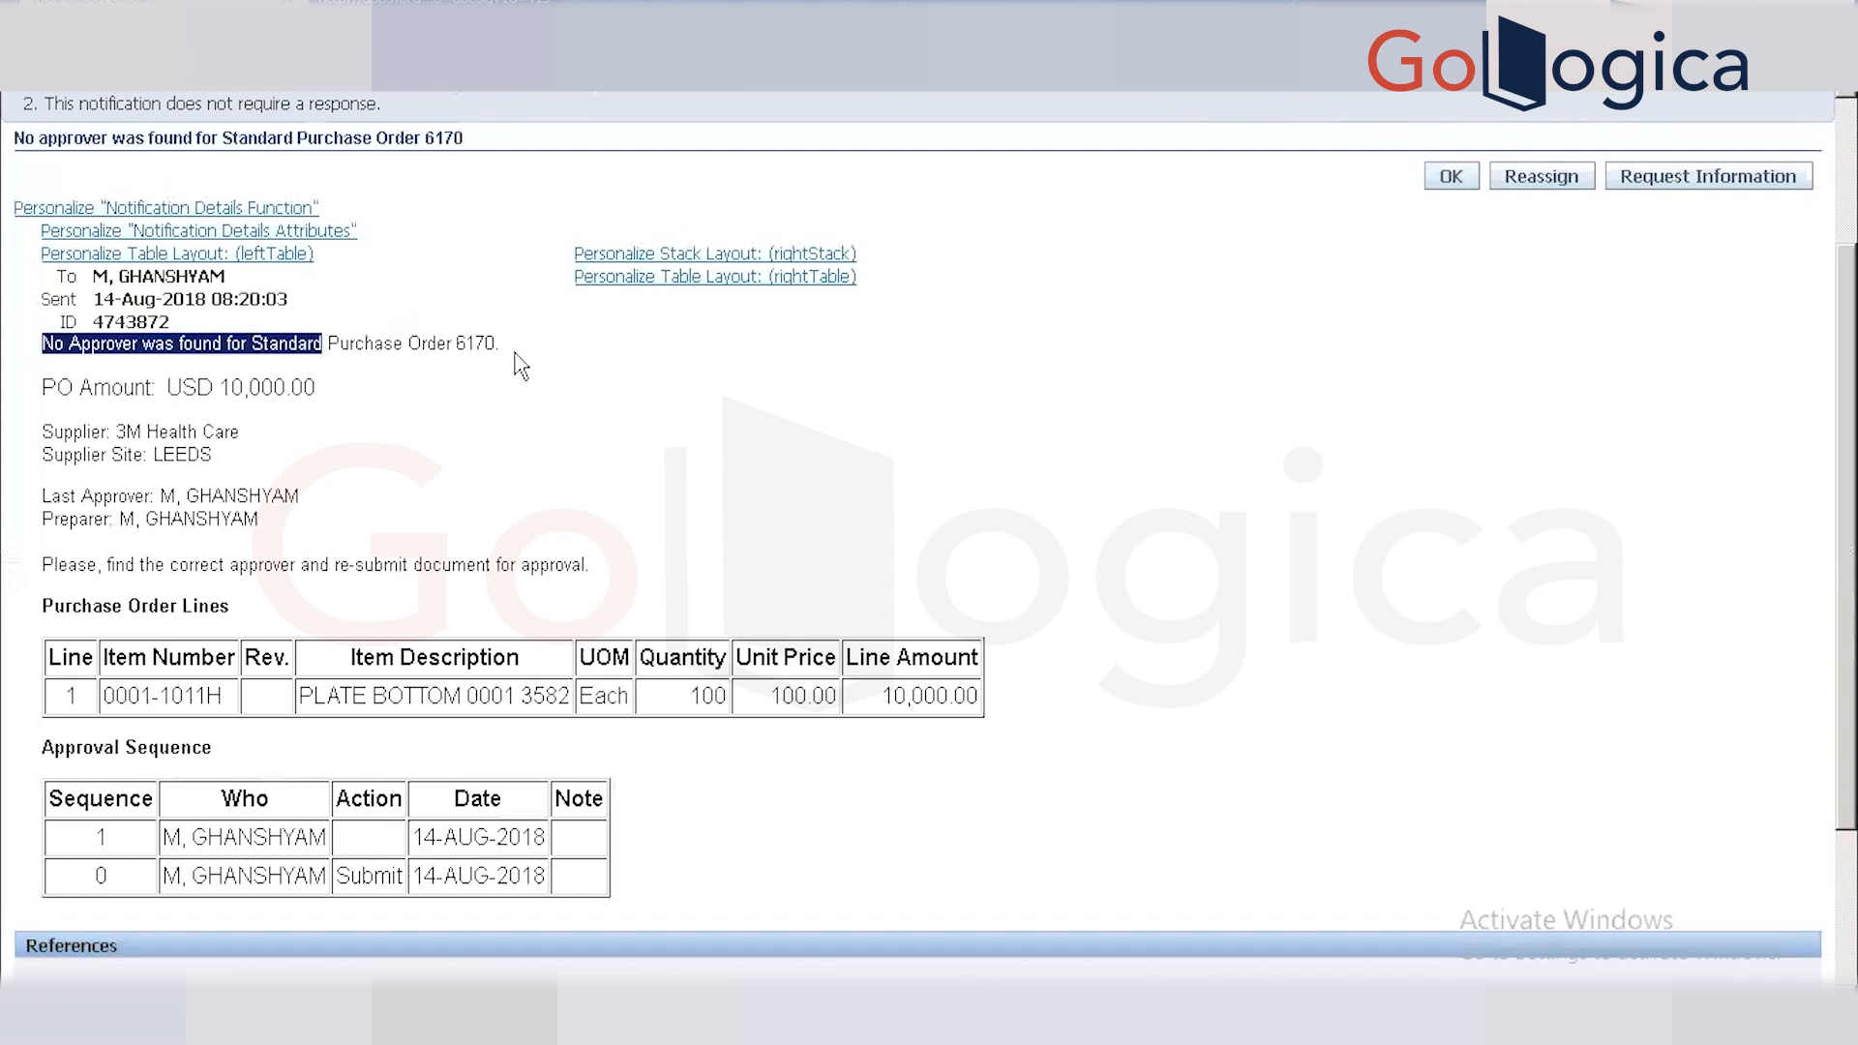
left_click(513, 357)
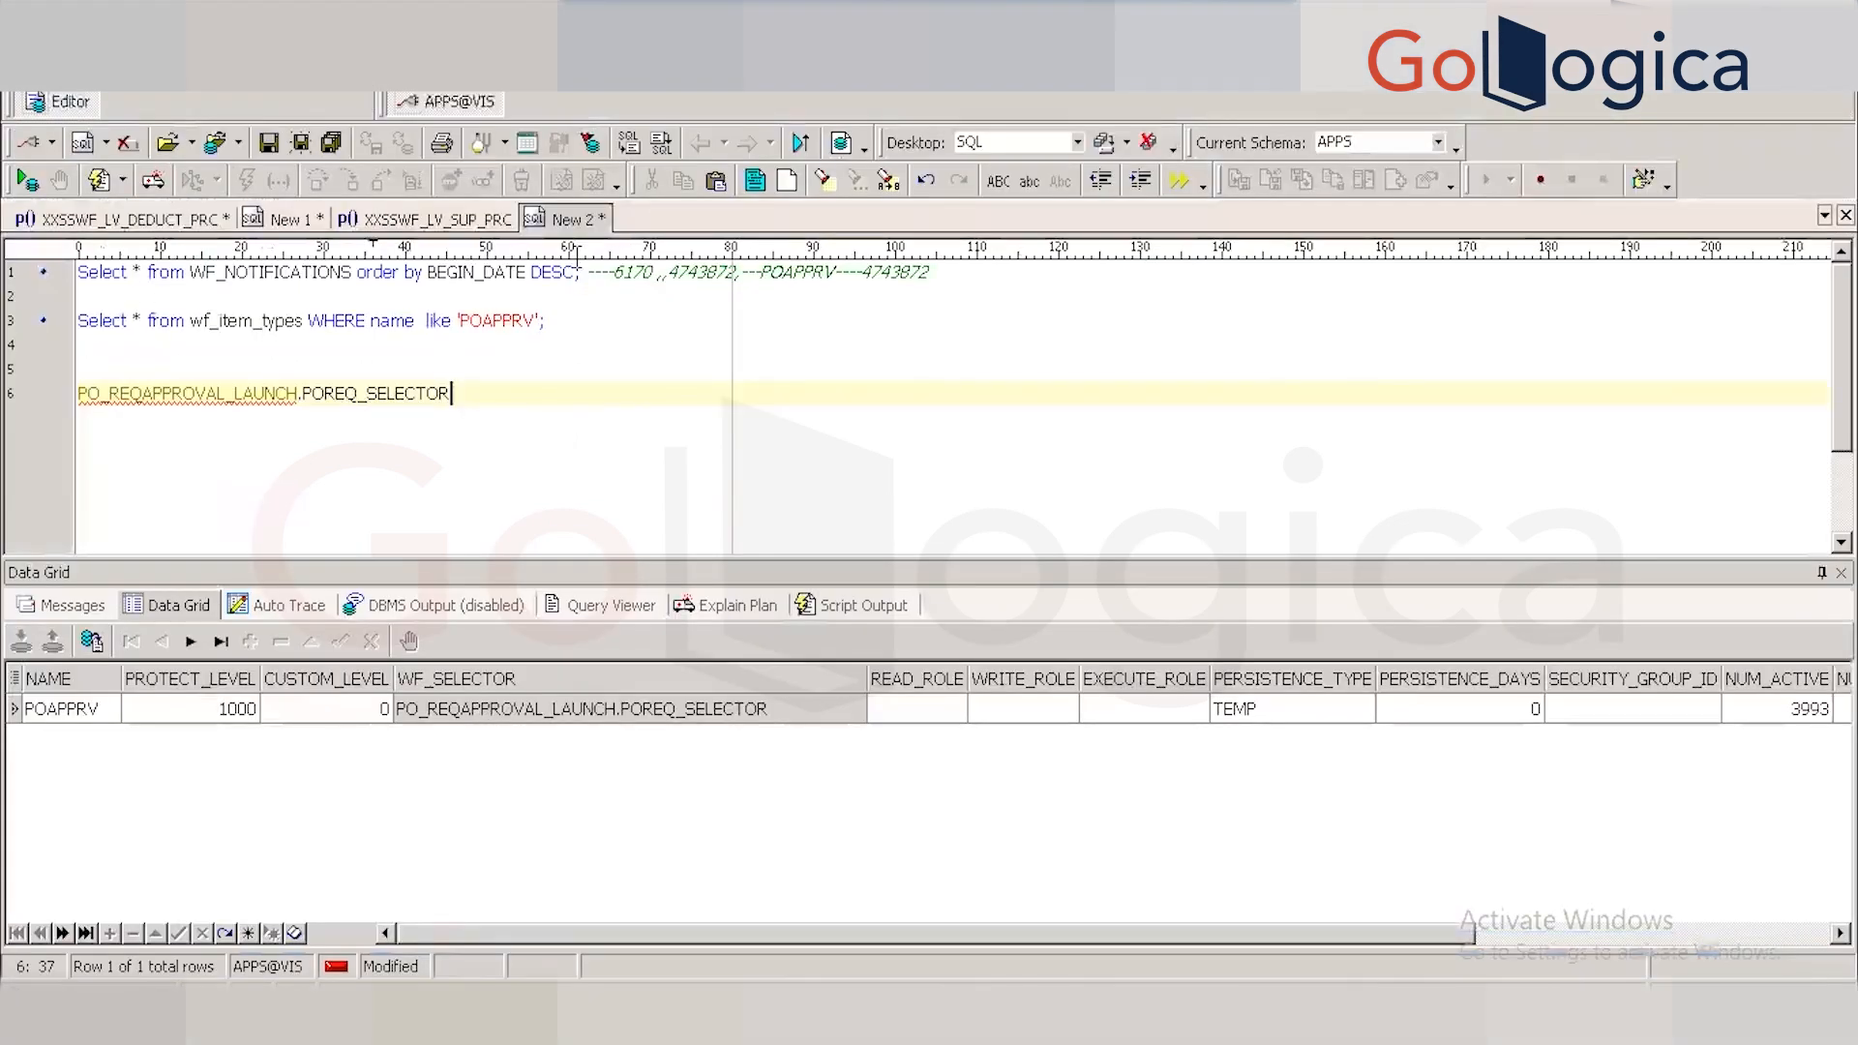
End the WF_NOTIFICATIONS query on line 1 with ';' and run it with F9.
left_click(578, 274)
type(";")
left_click_drag(581, 274, 56, 265)
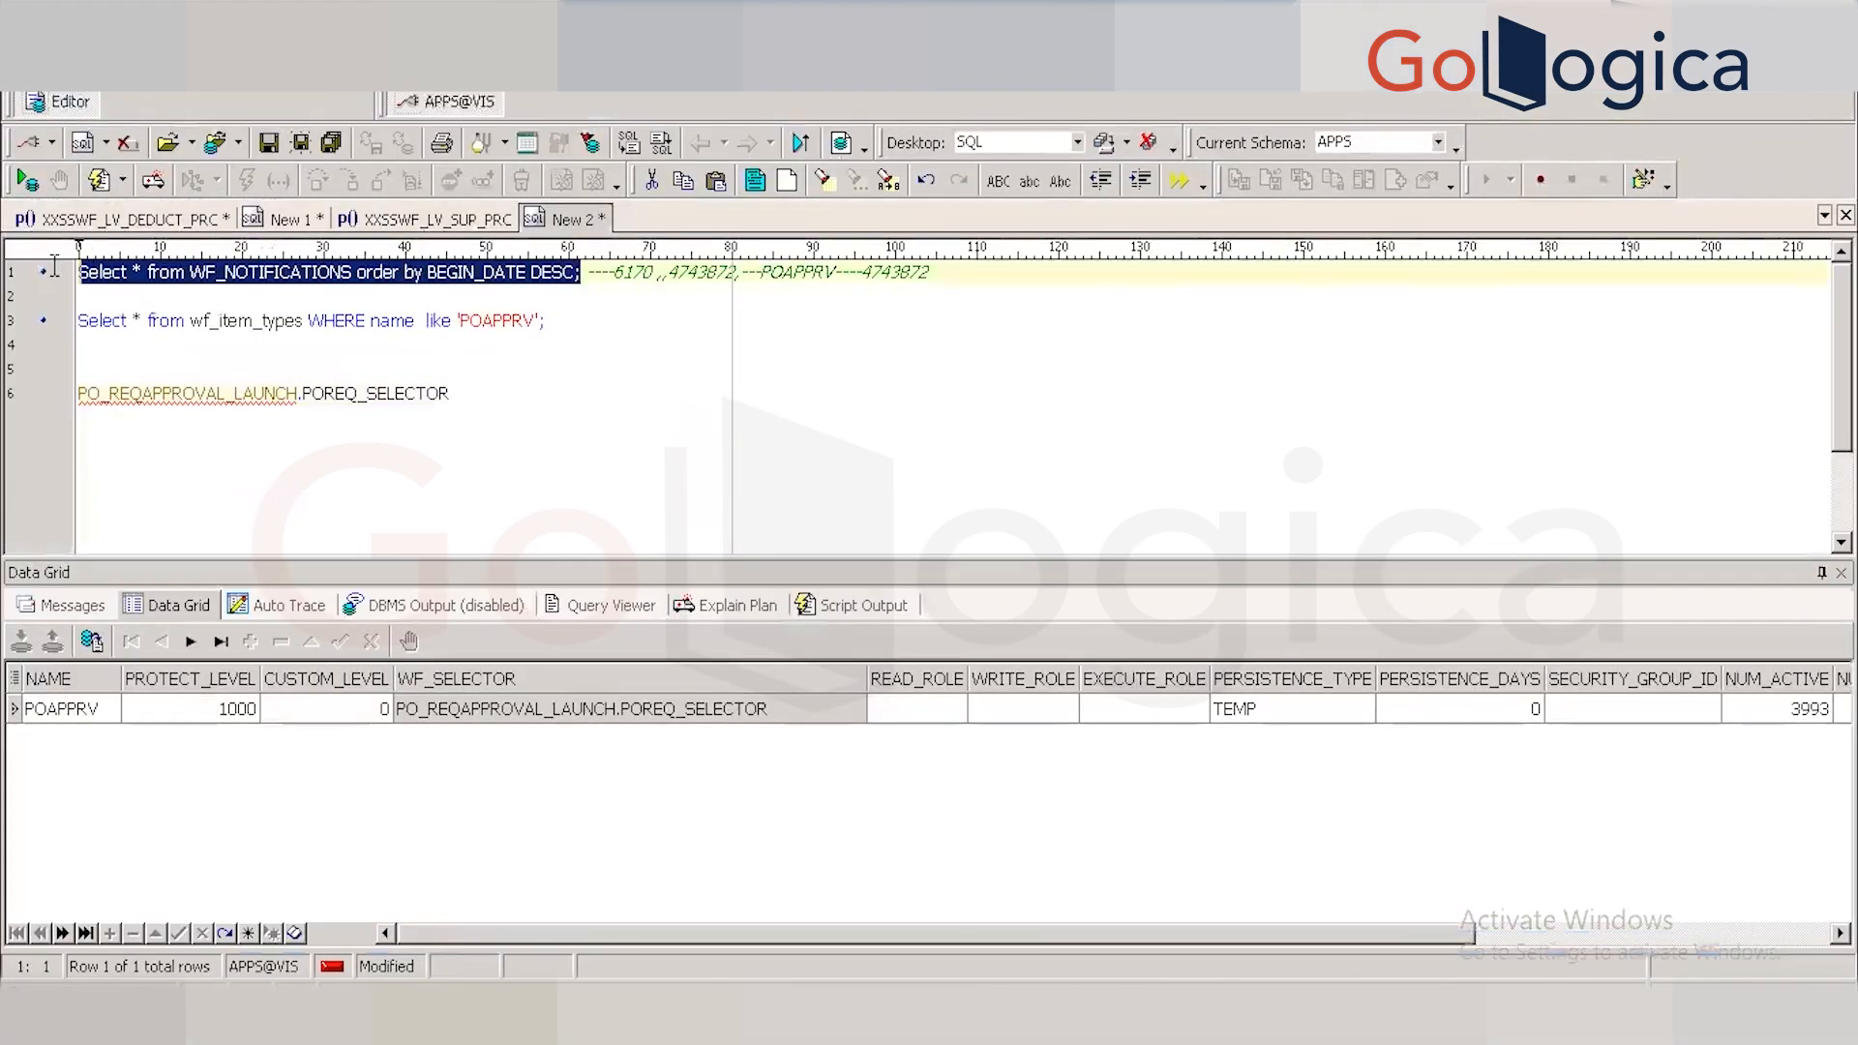
key("F9")
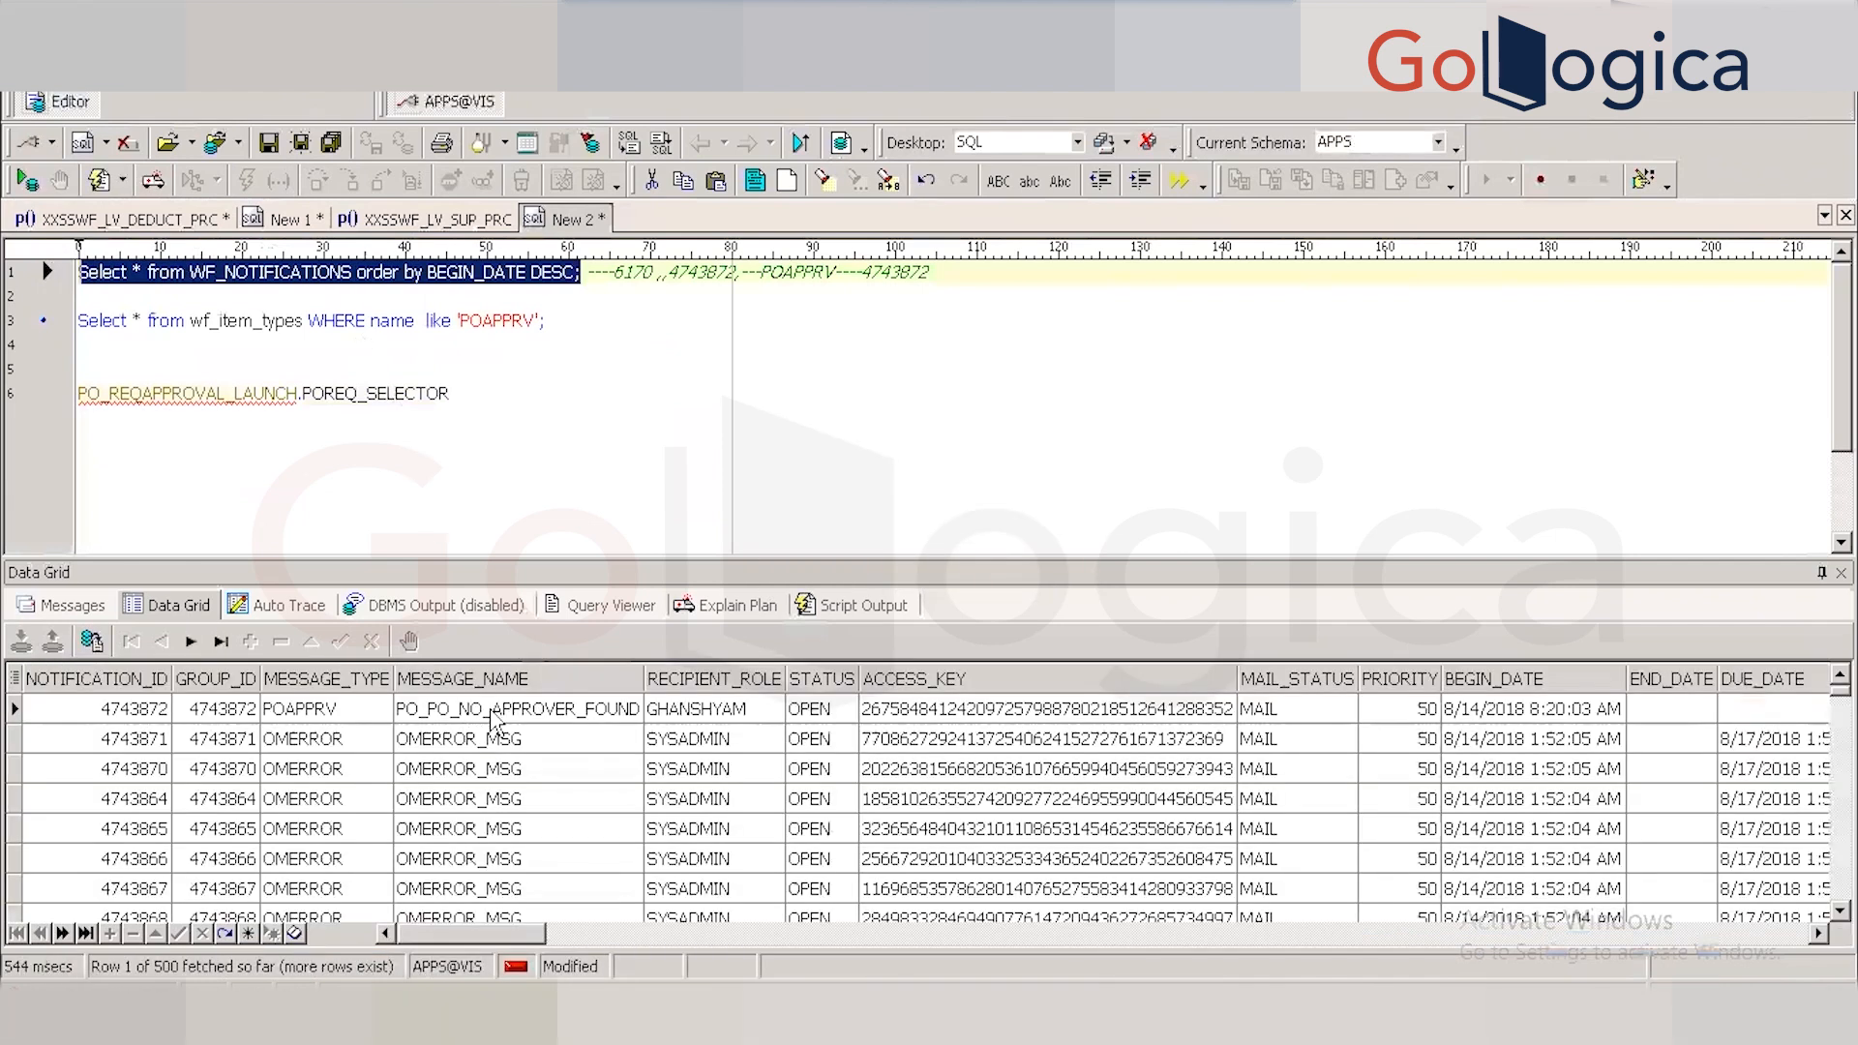
Paste the PO_PO_NO_APPROVER_FOUND message name after '----' in line 1's comment.
left_click(493, 719)
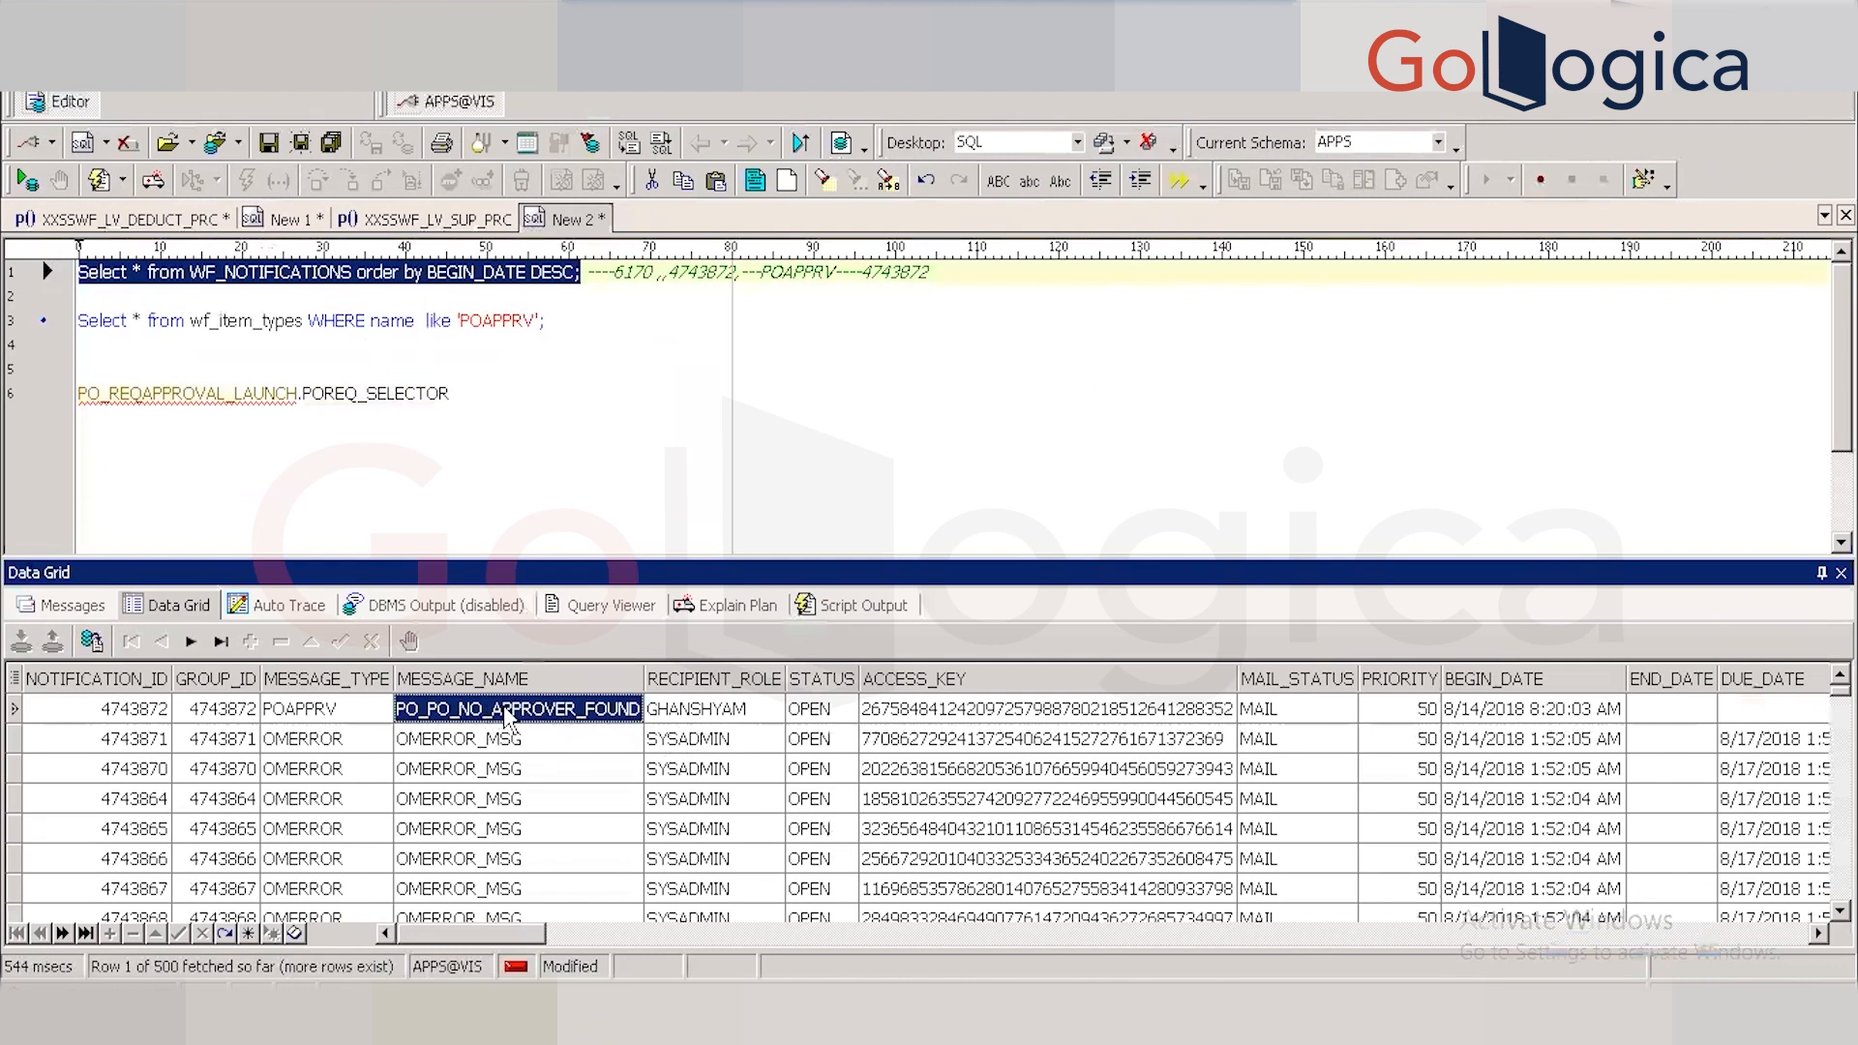
left_click(966, 280)
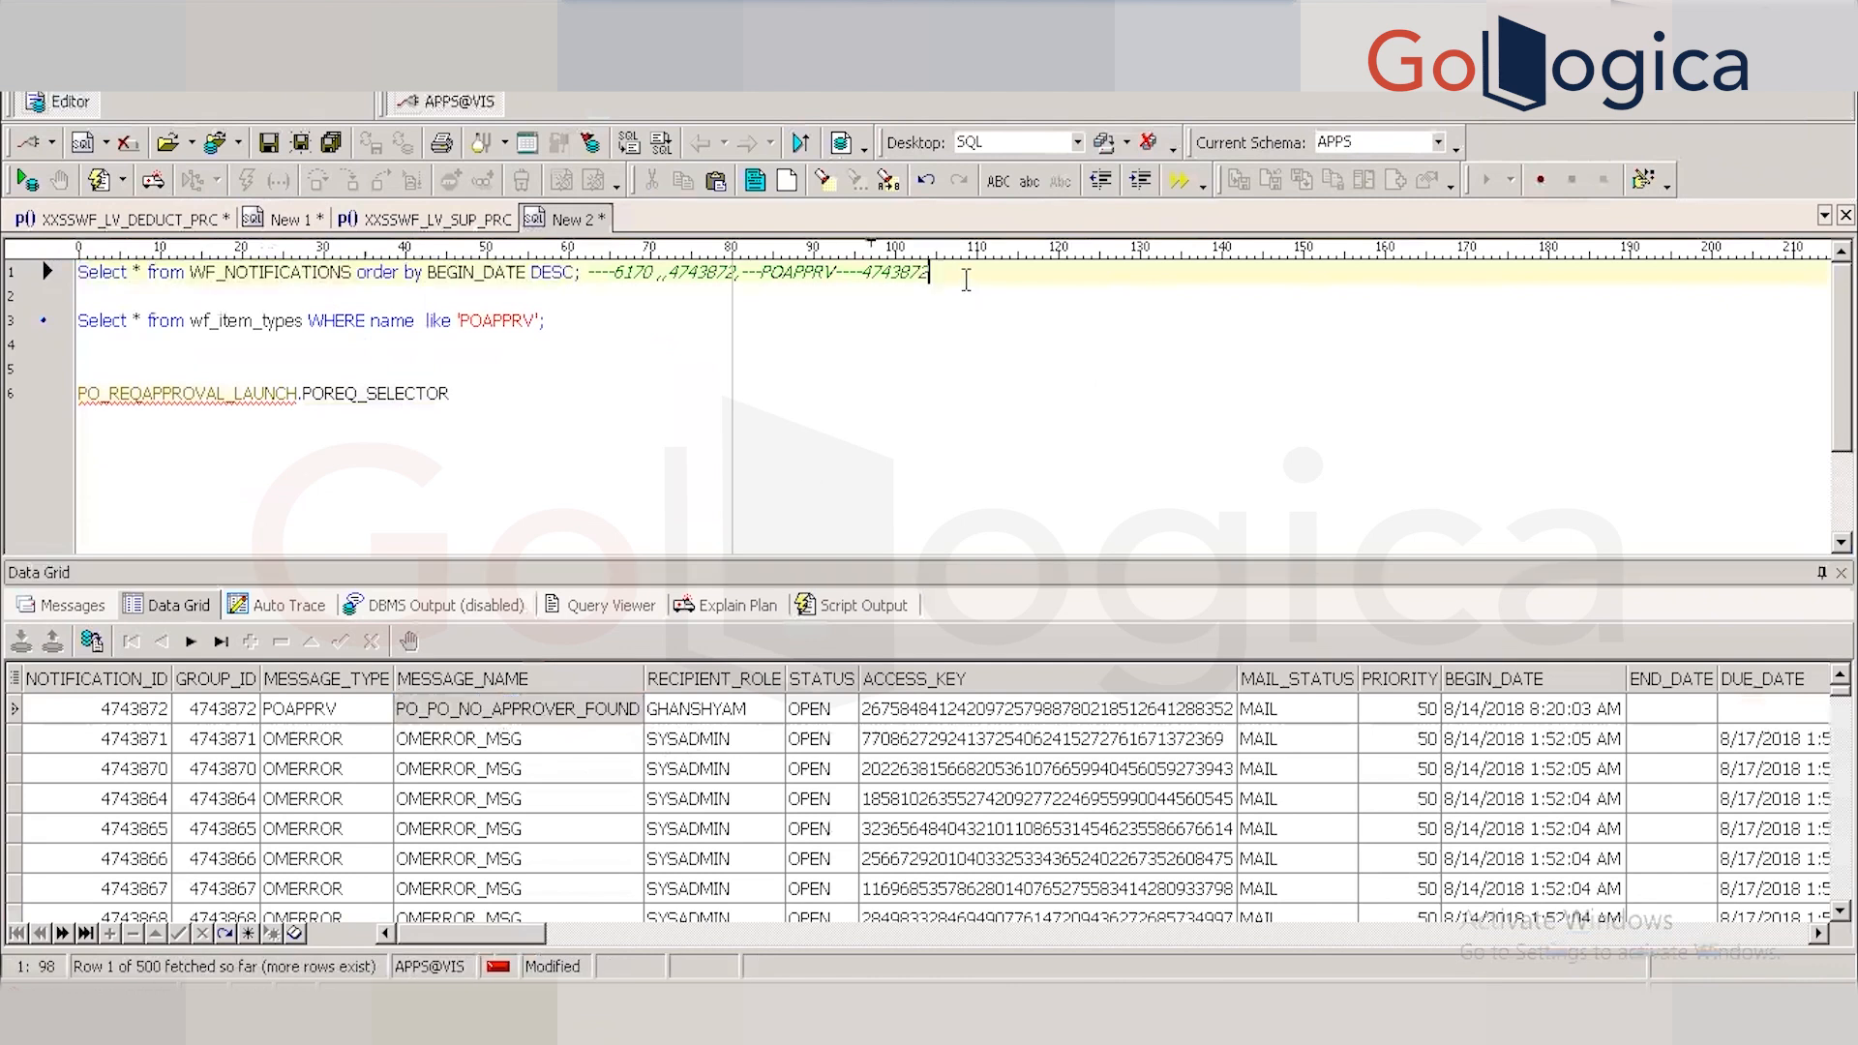
type("----")
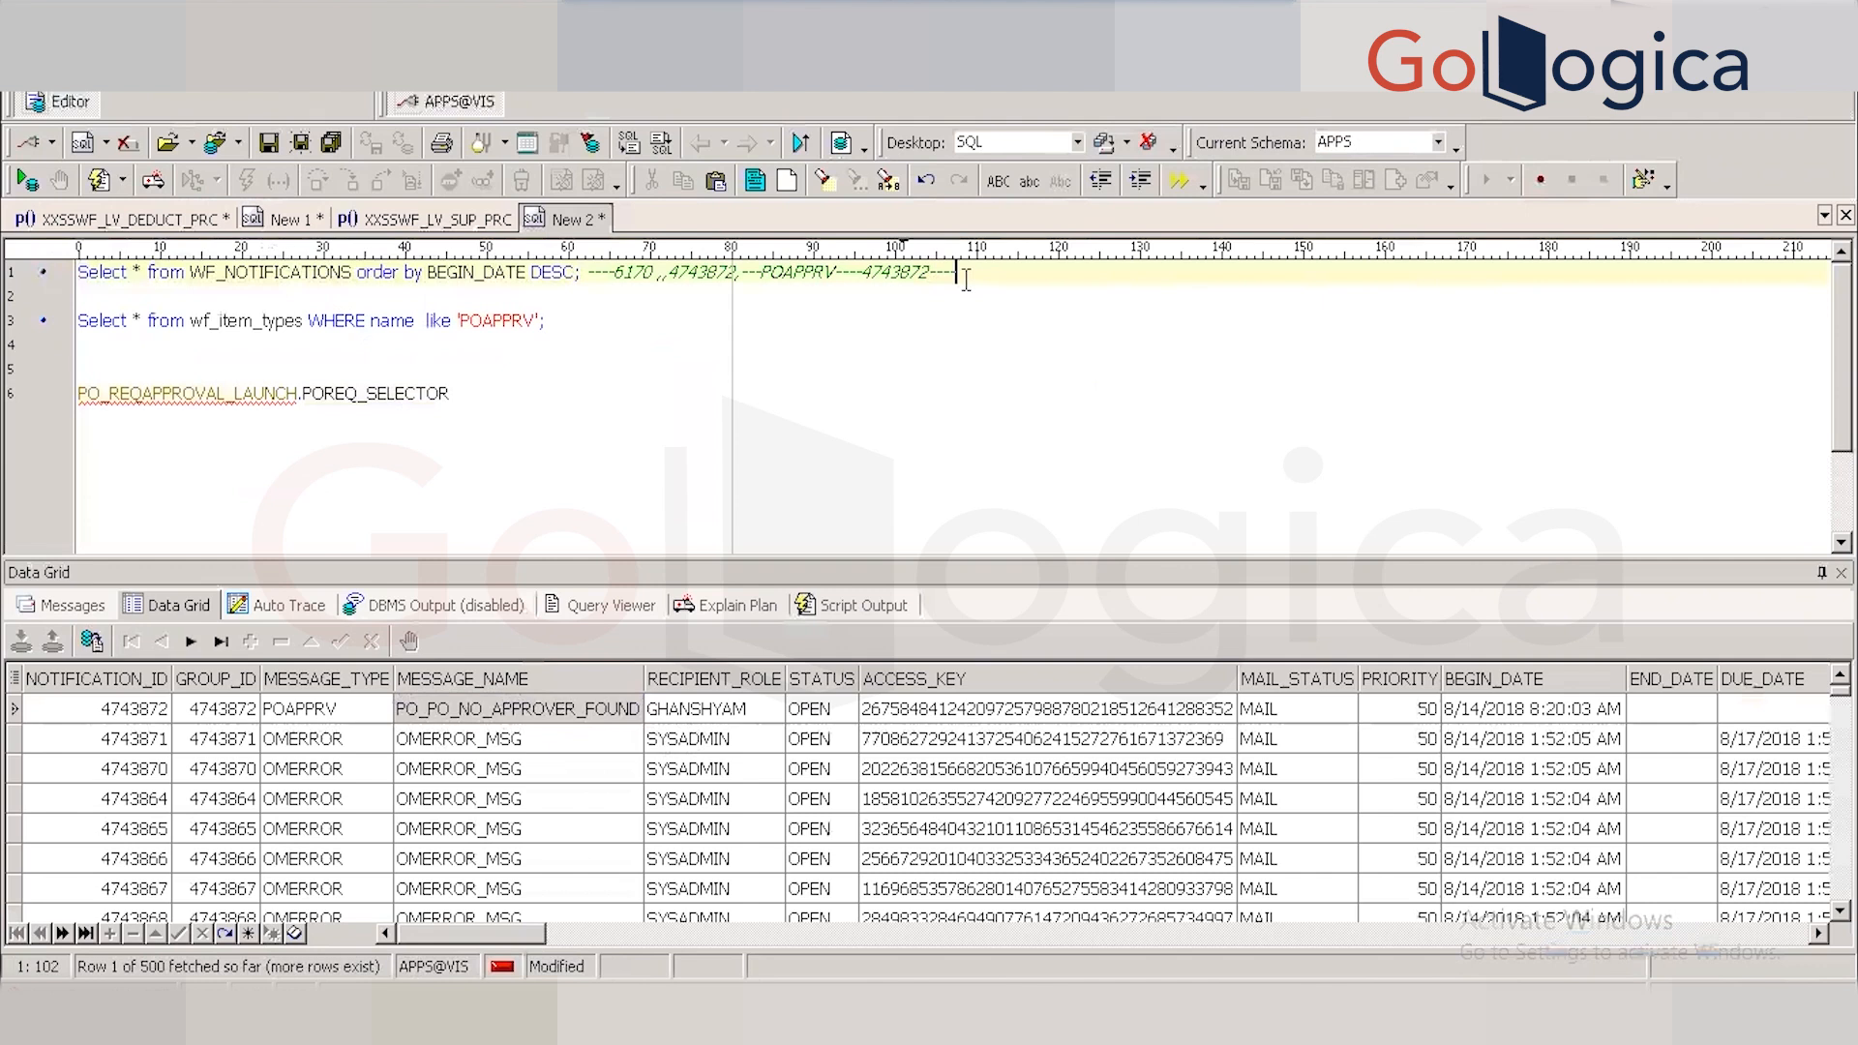
type("PO_PO_NO_APPROVER_FOUND")
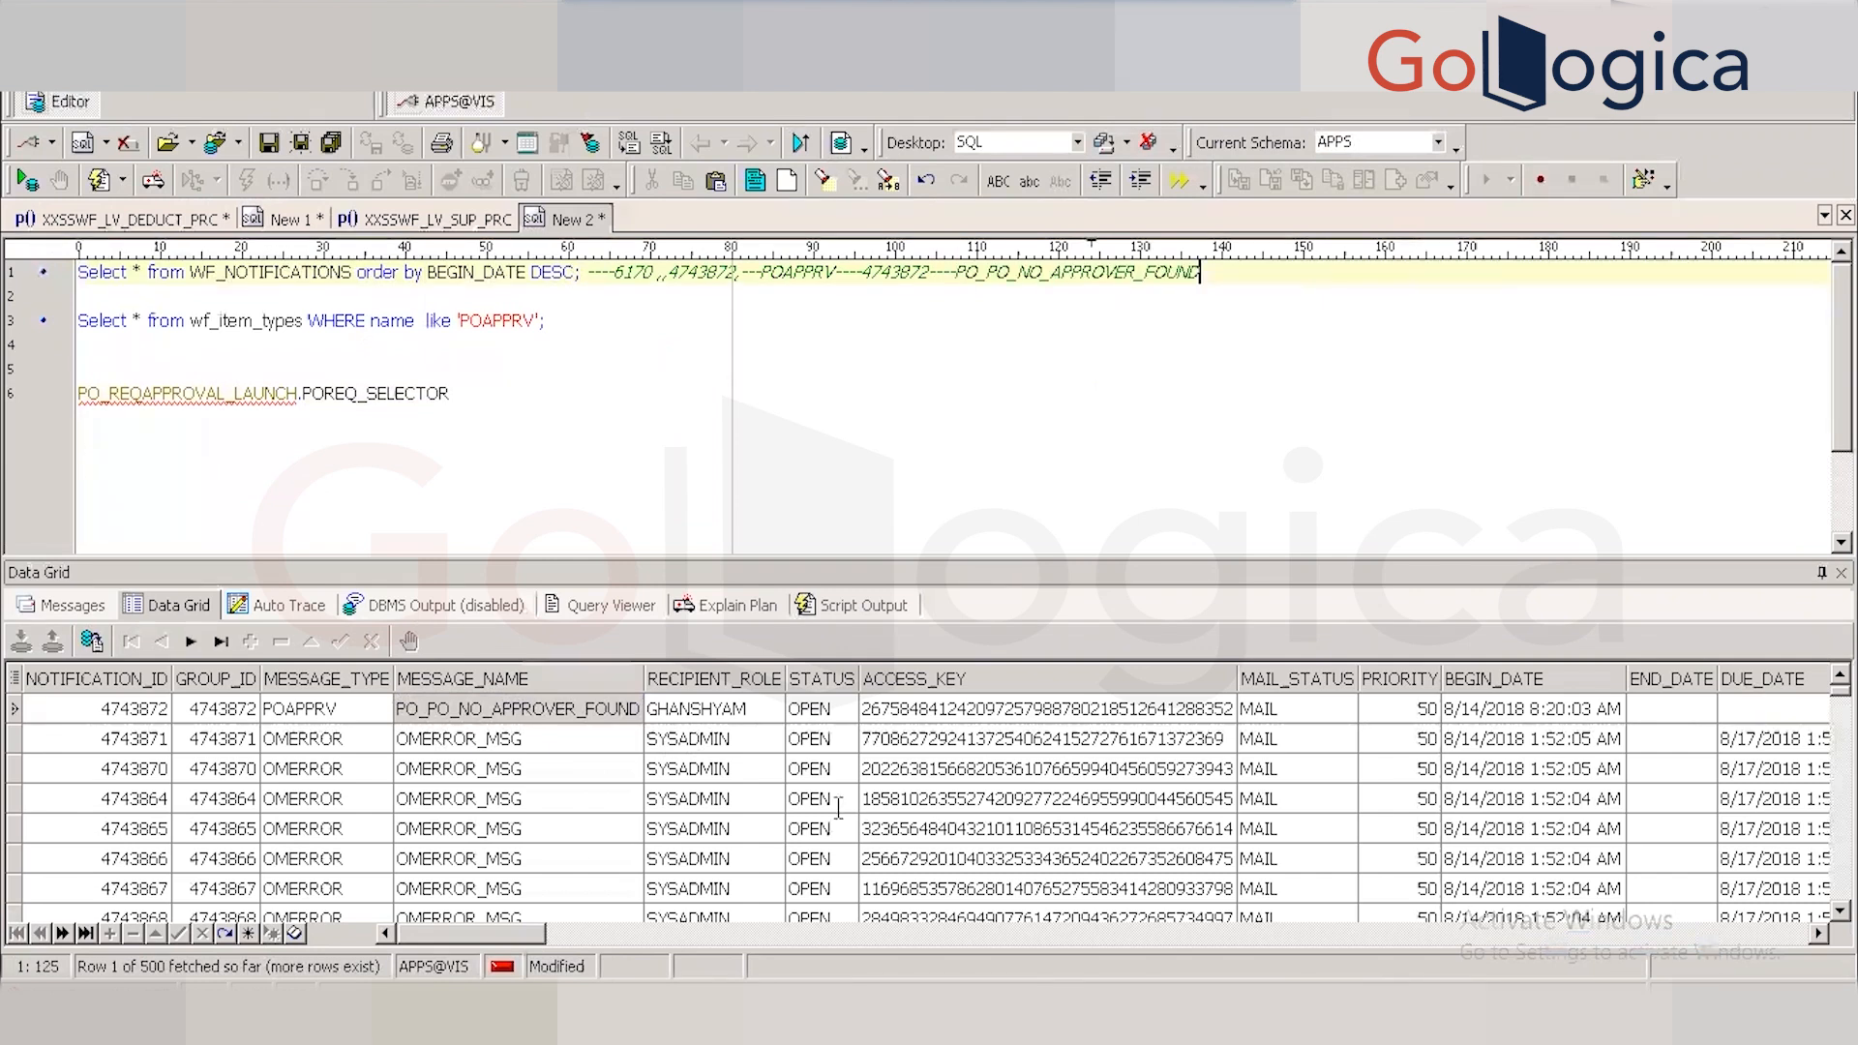
left_click(574, 707)
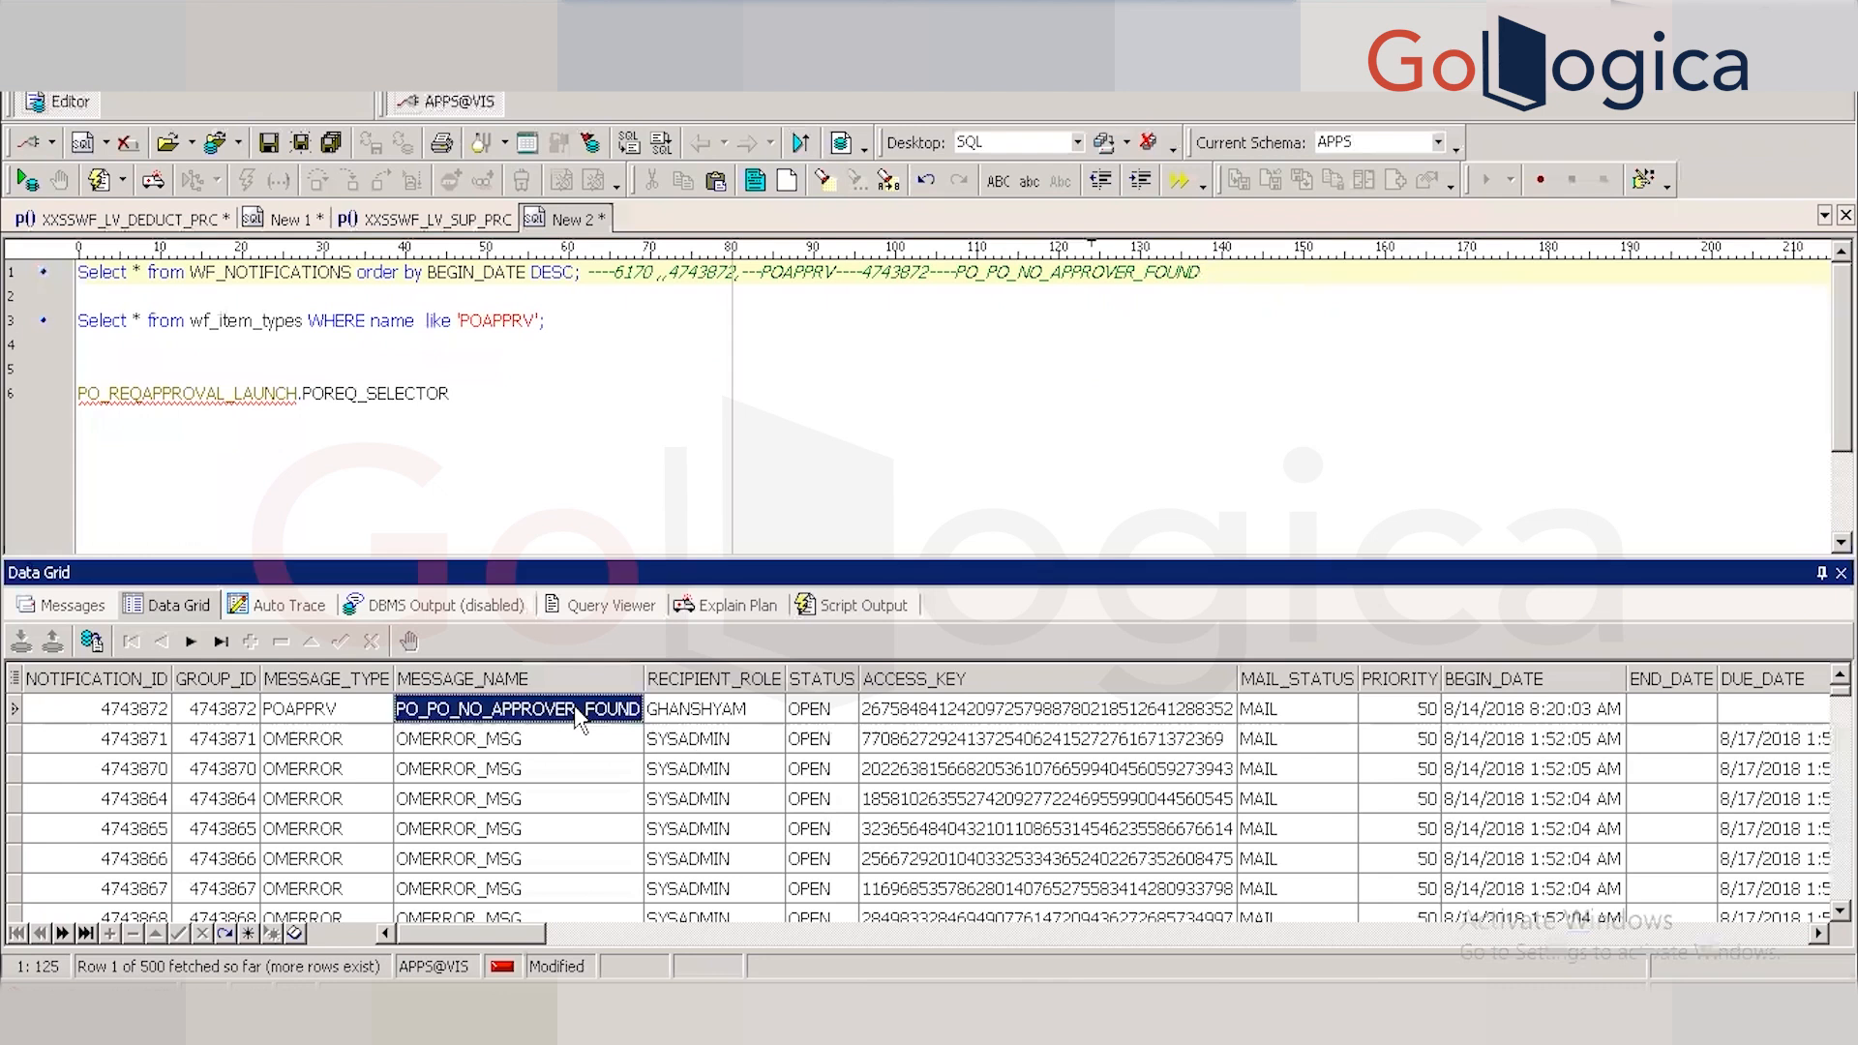
left_click(574, 707)
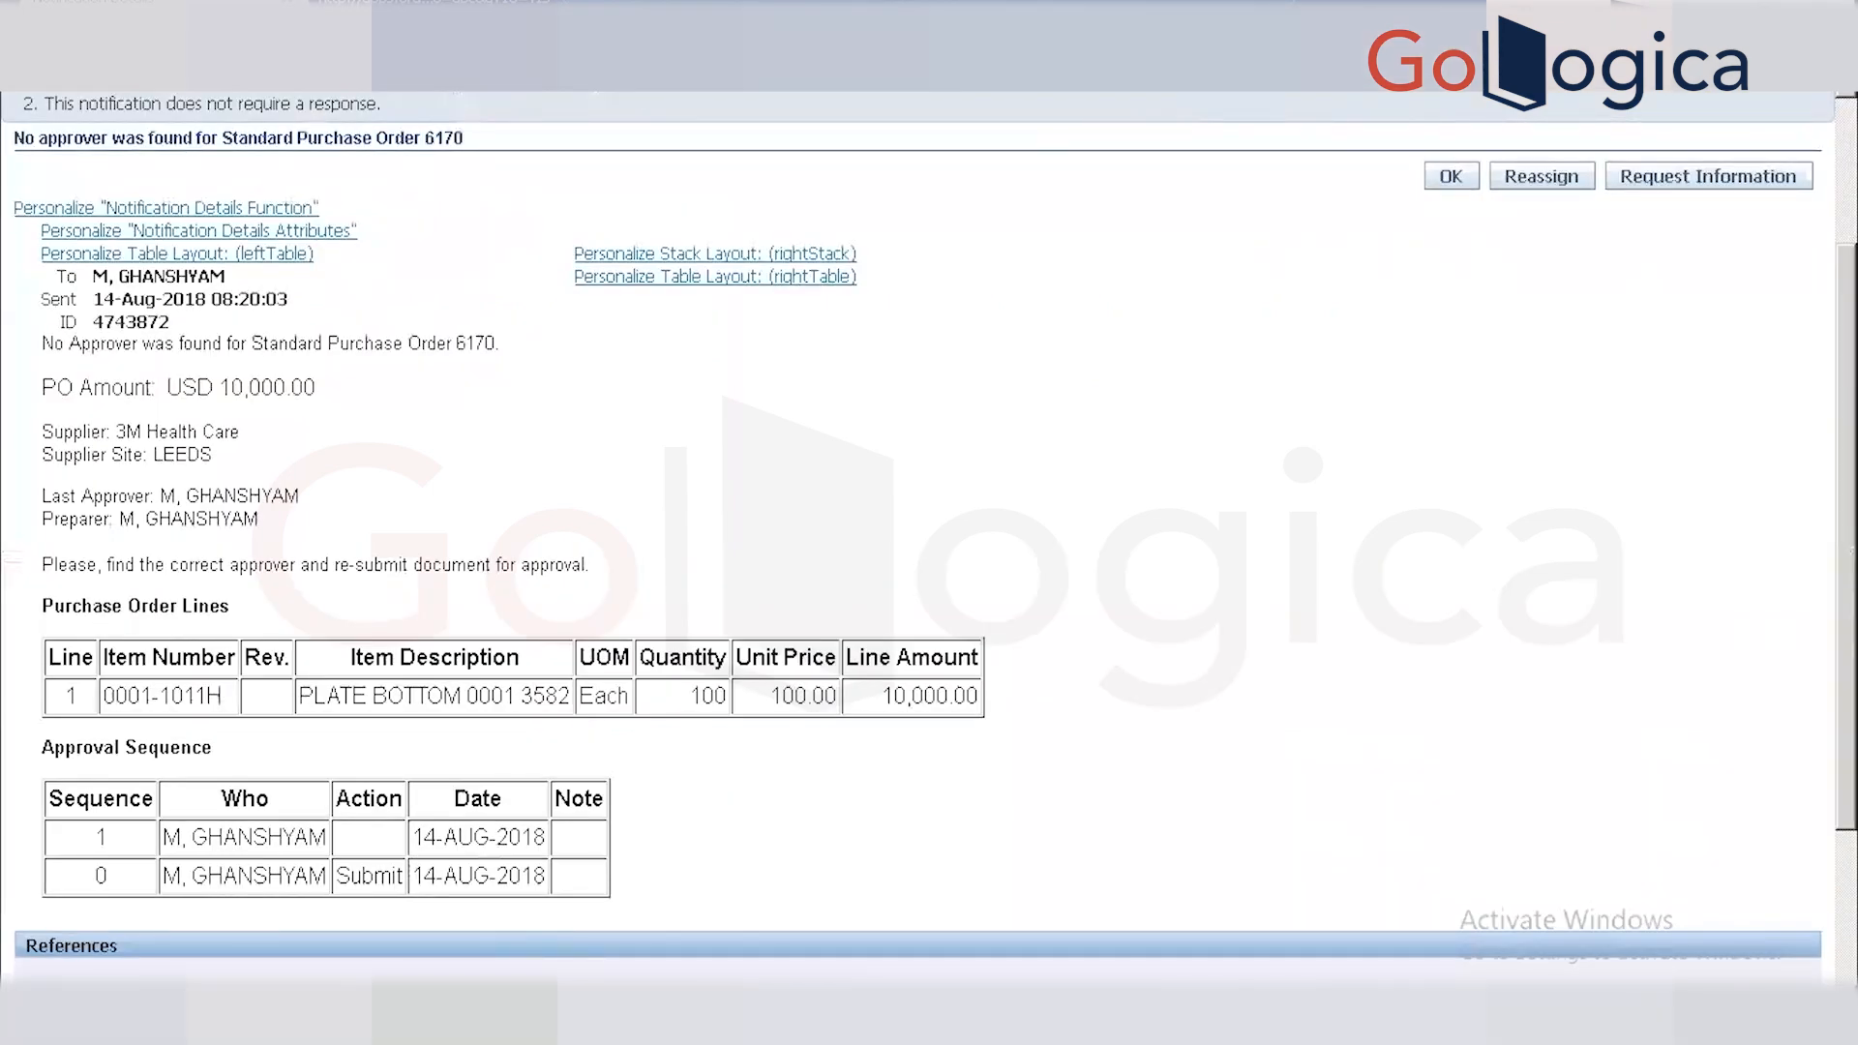
Expand POAPPRV's Messages branch in Workflow Builder and widen the Navigator pane.
mouse_move(396, 1026)
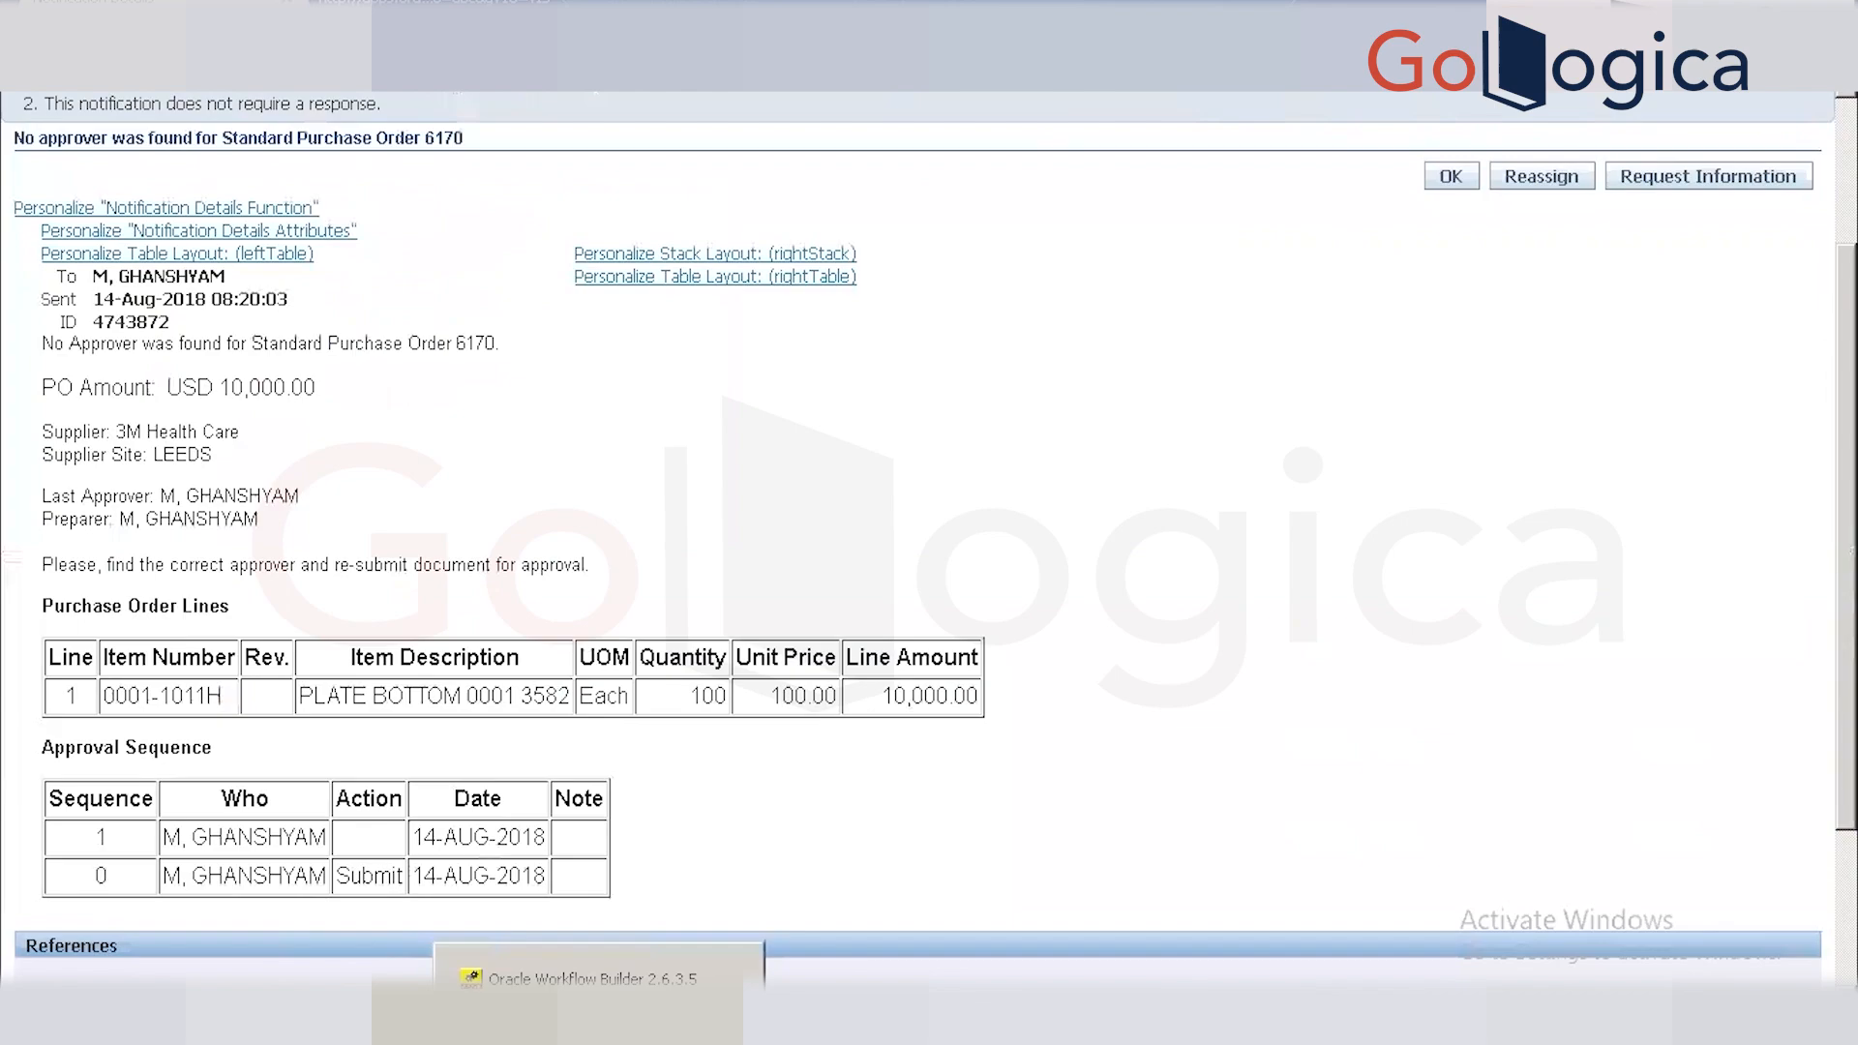
left_click(592, 1016)
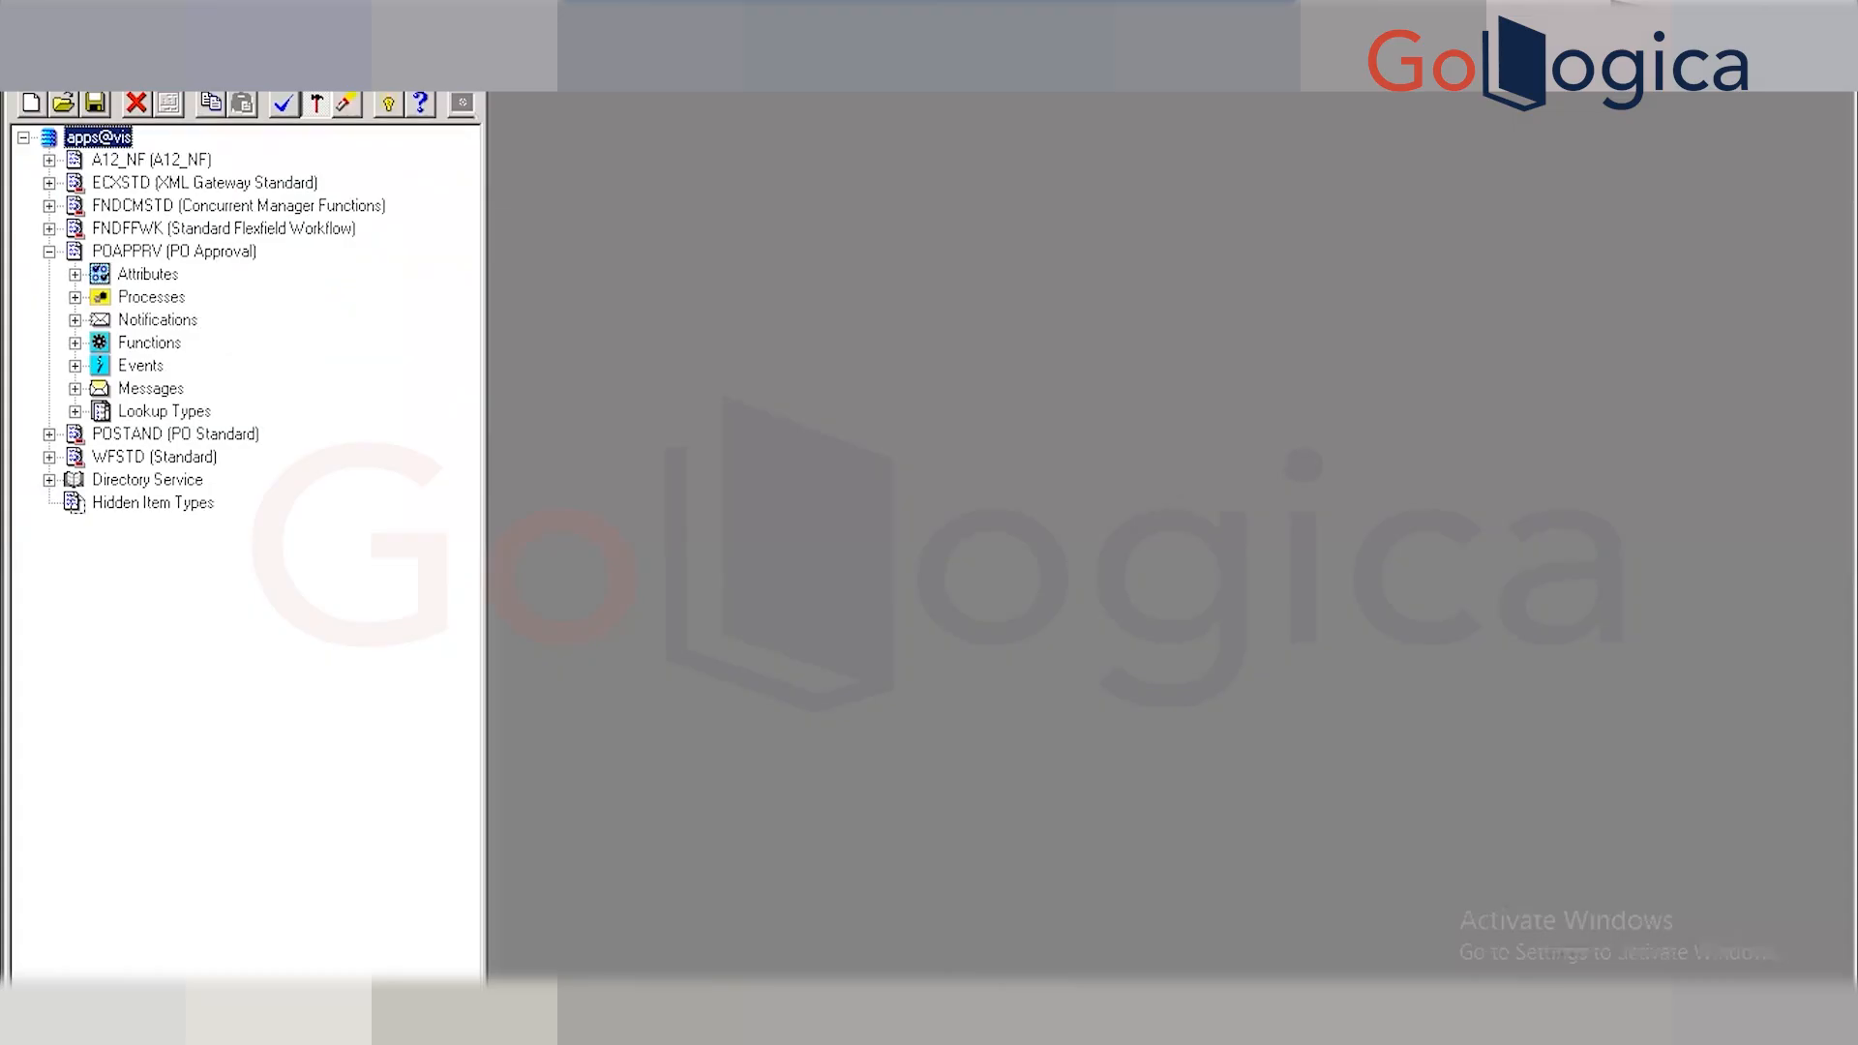
left_click(76, 388)
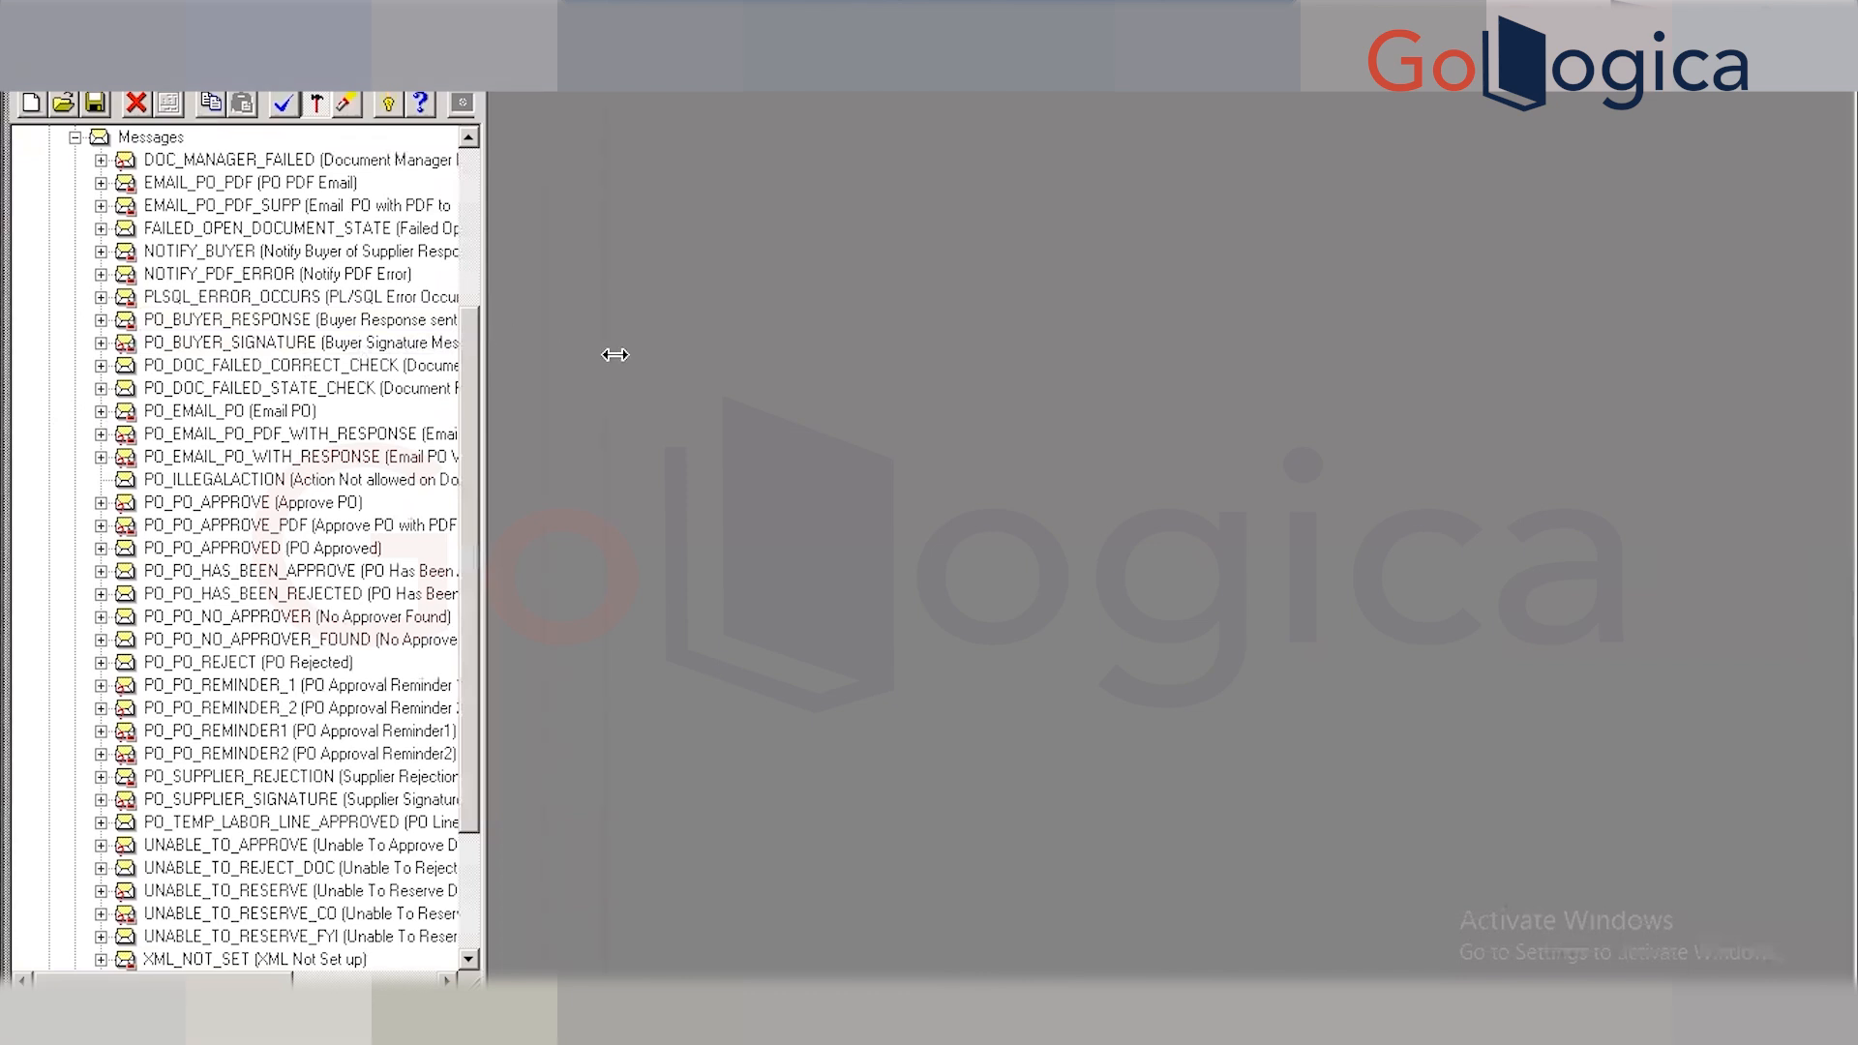
left_click_drag(616, 354, 615, 354)
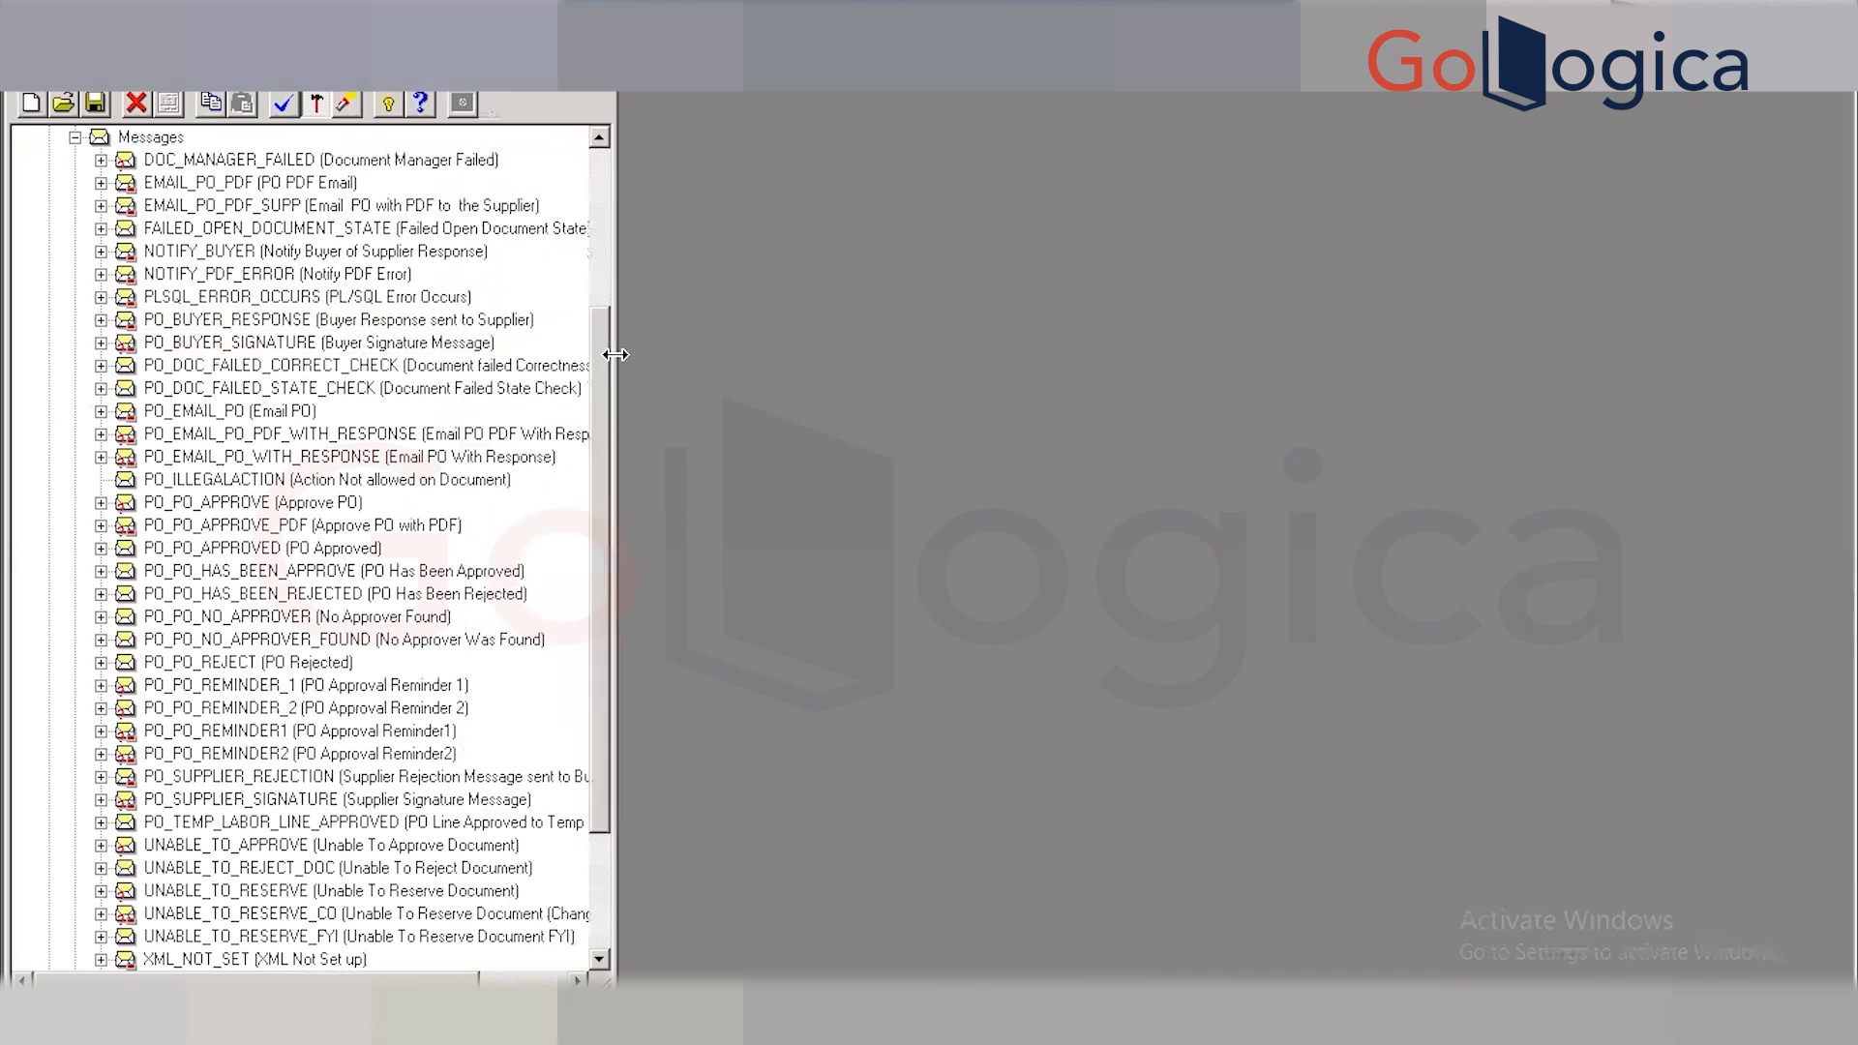
key("alt+Tab")
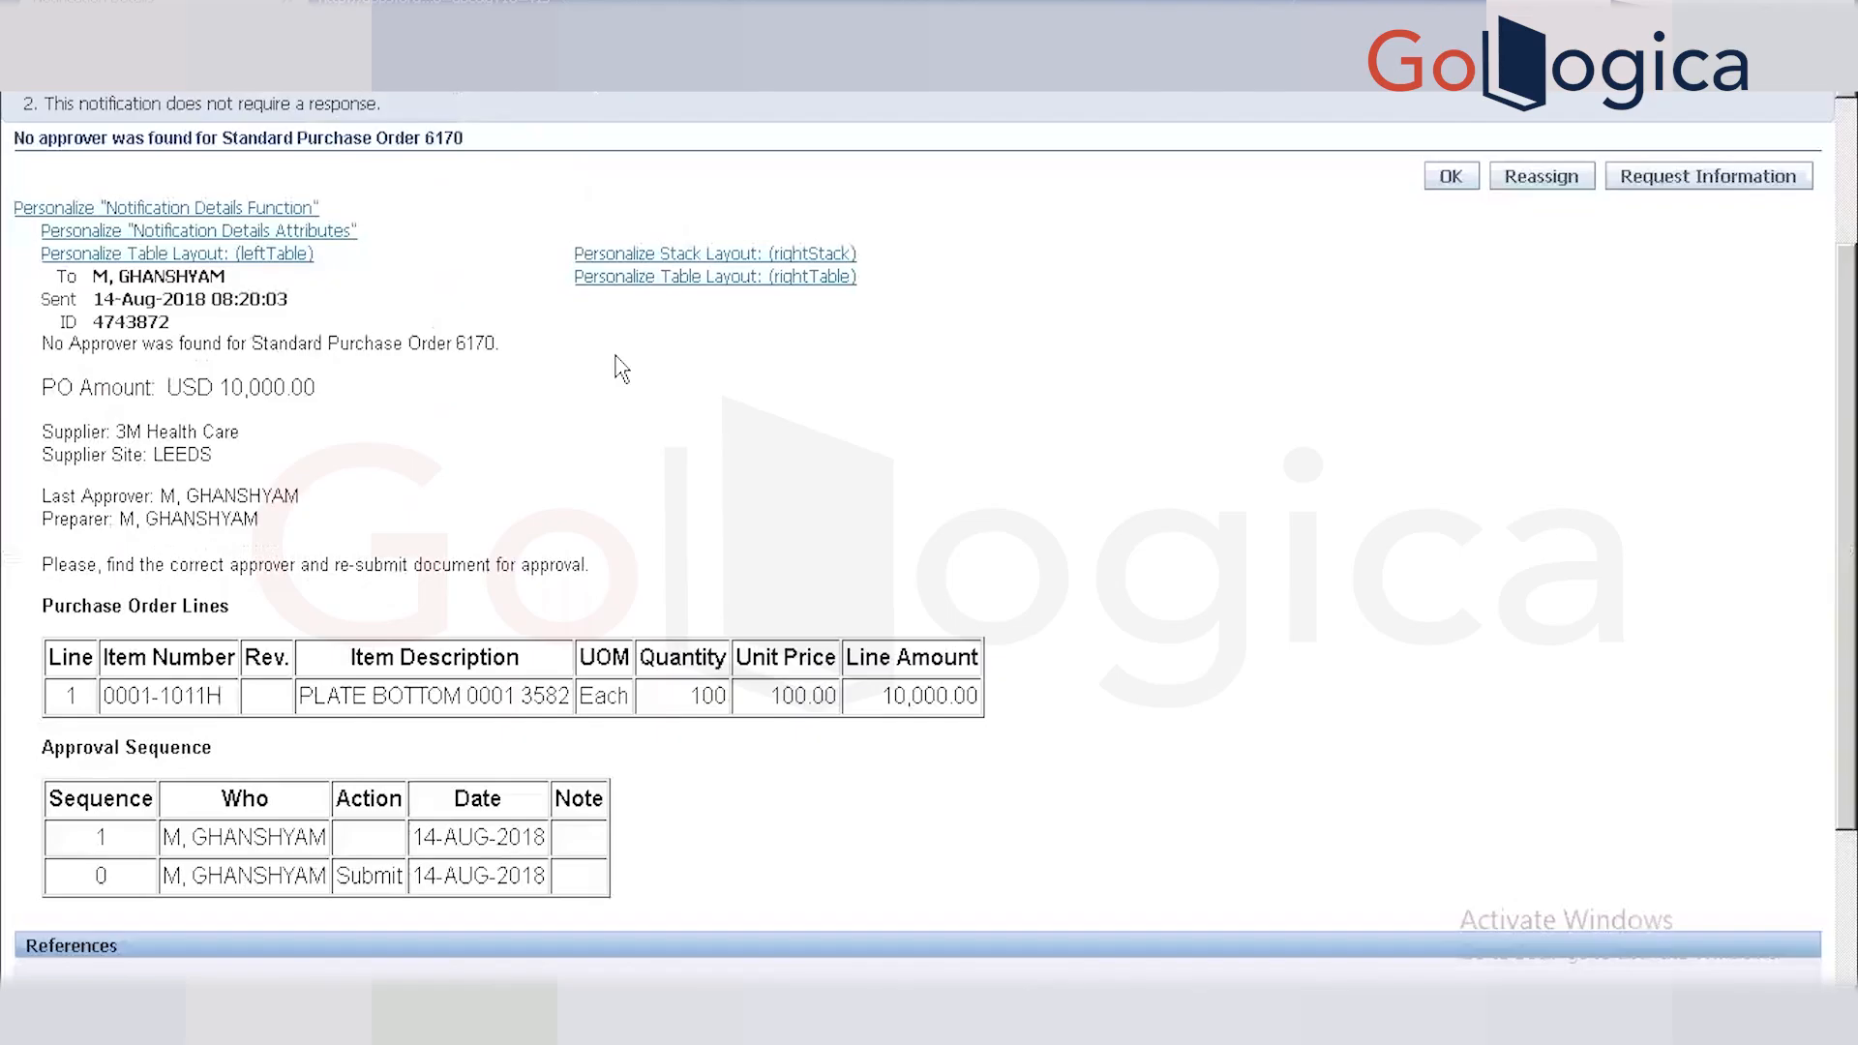
key("alt+Tab")
key("alt+Tab")
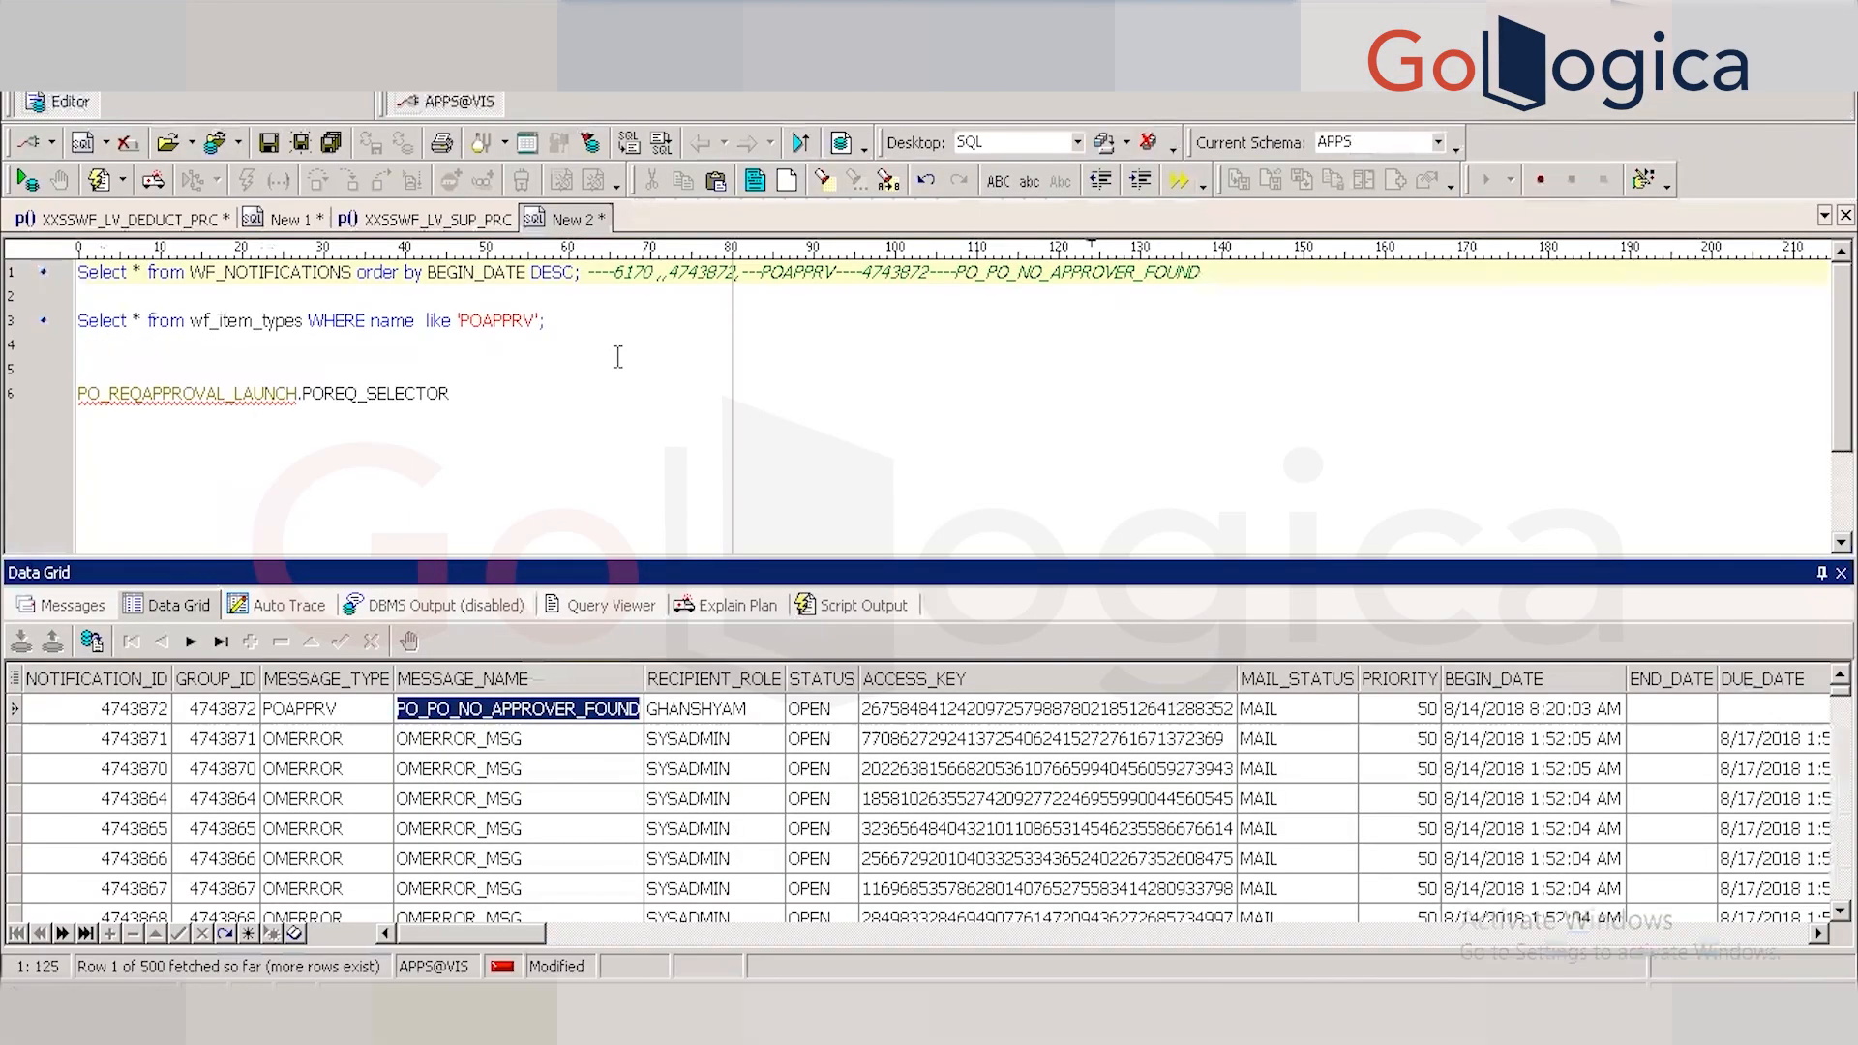
key("alt+Tab")
key("alt+Tab")
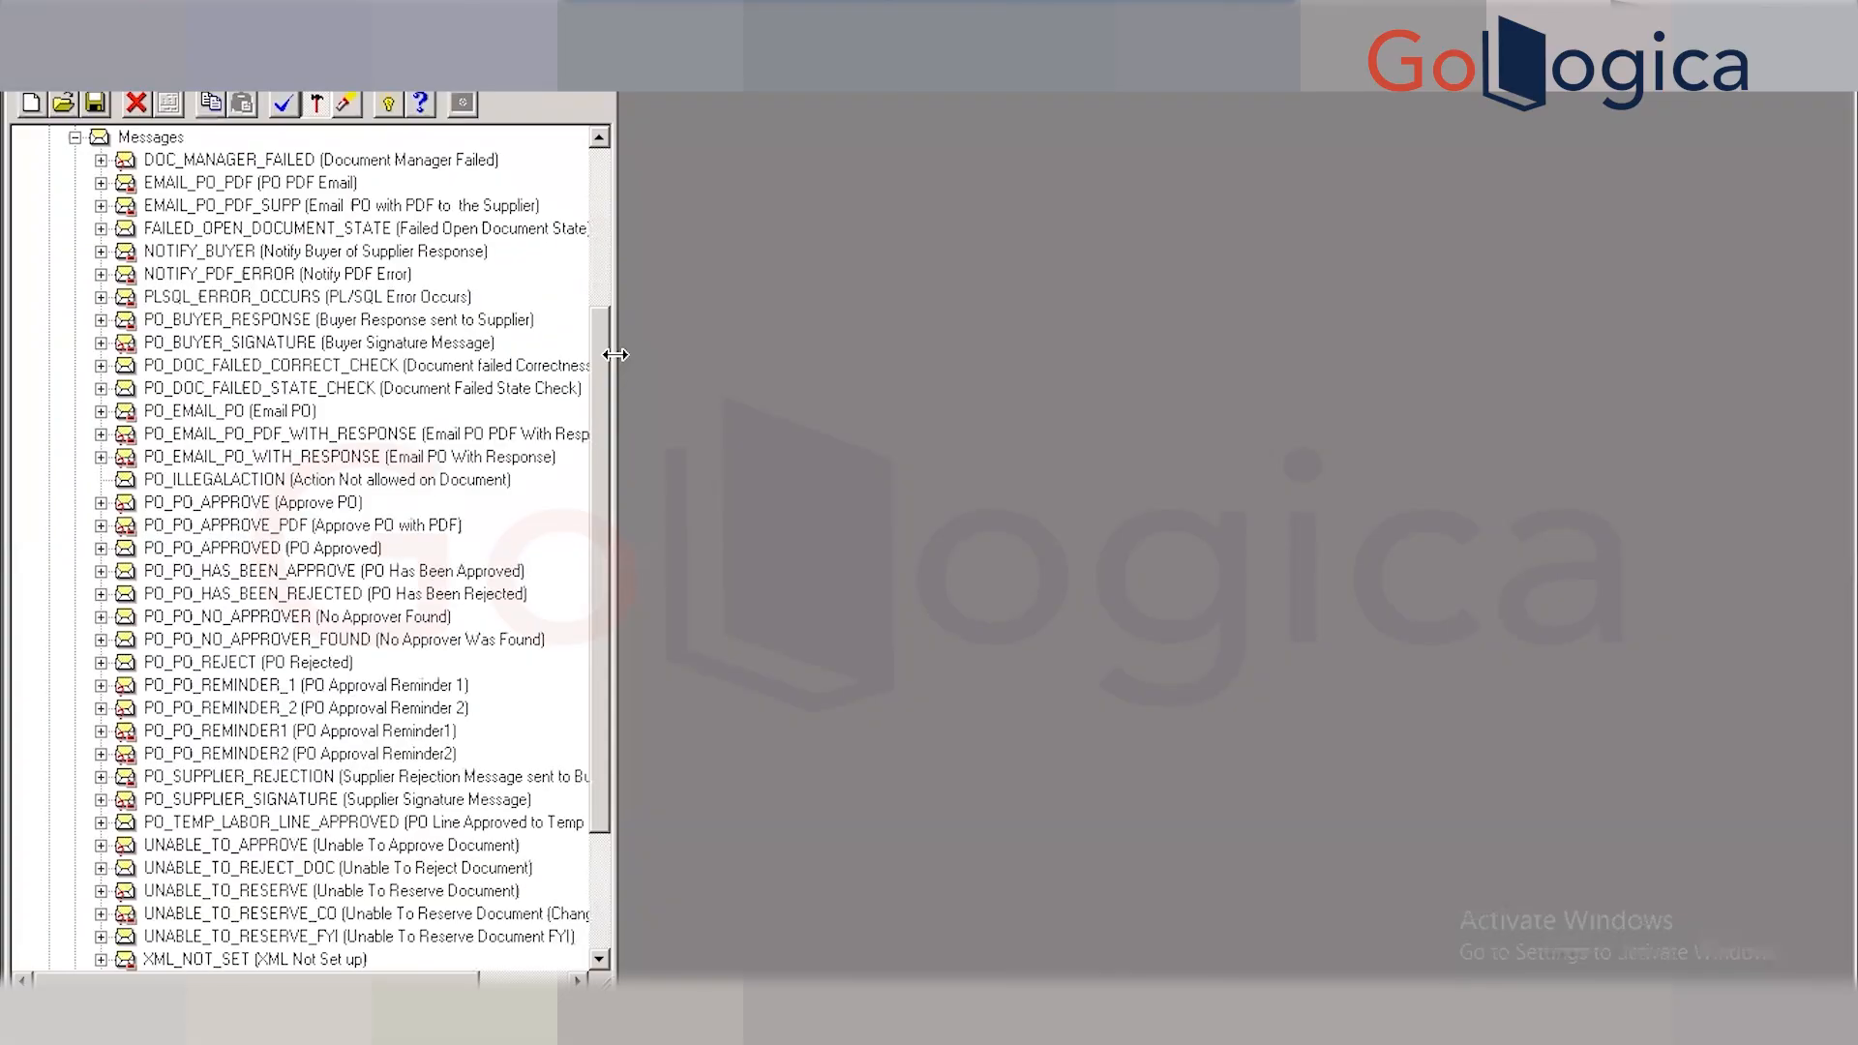
Select and copy PO_PO_NO_APPROVER_FOUND, then open its message properties.
left_click(234, 620)
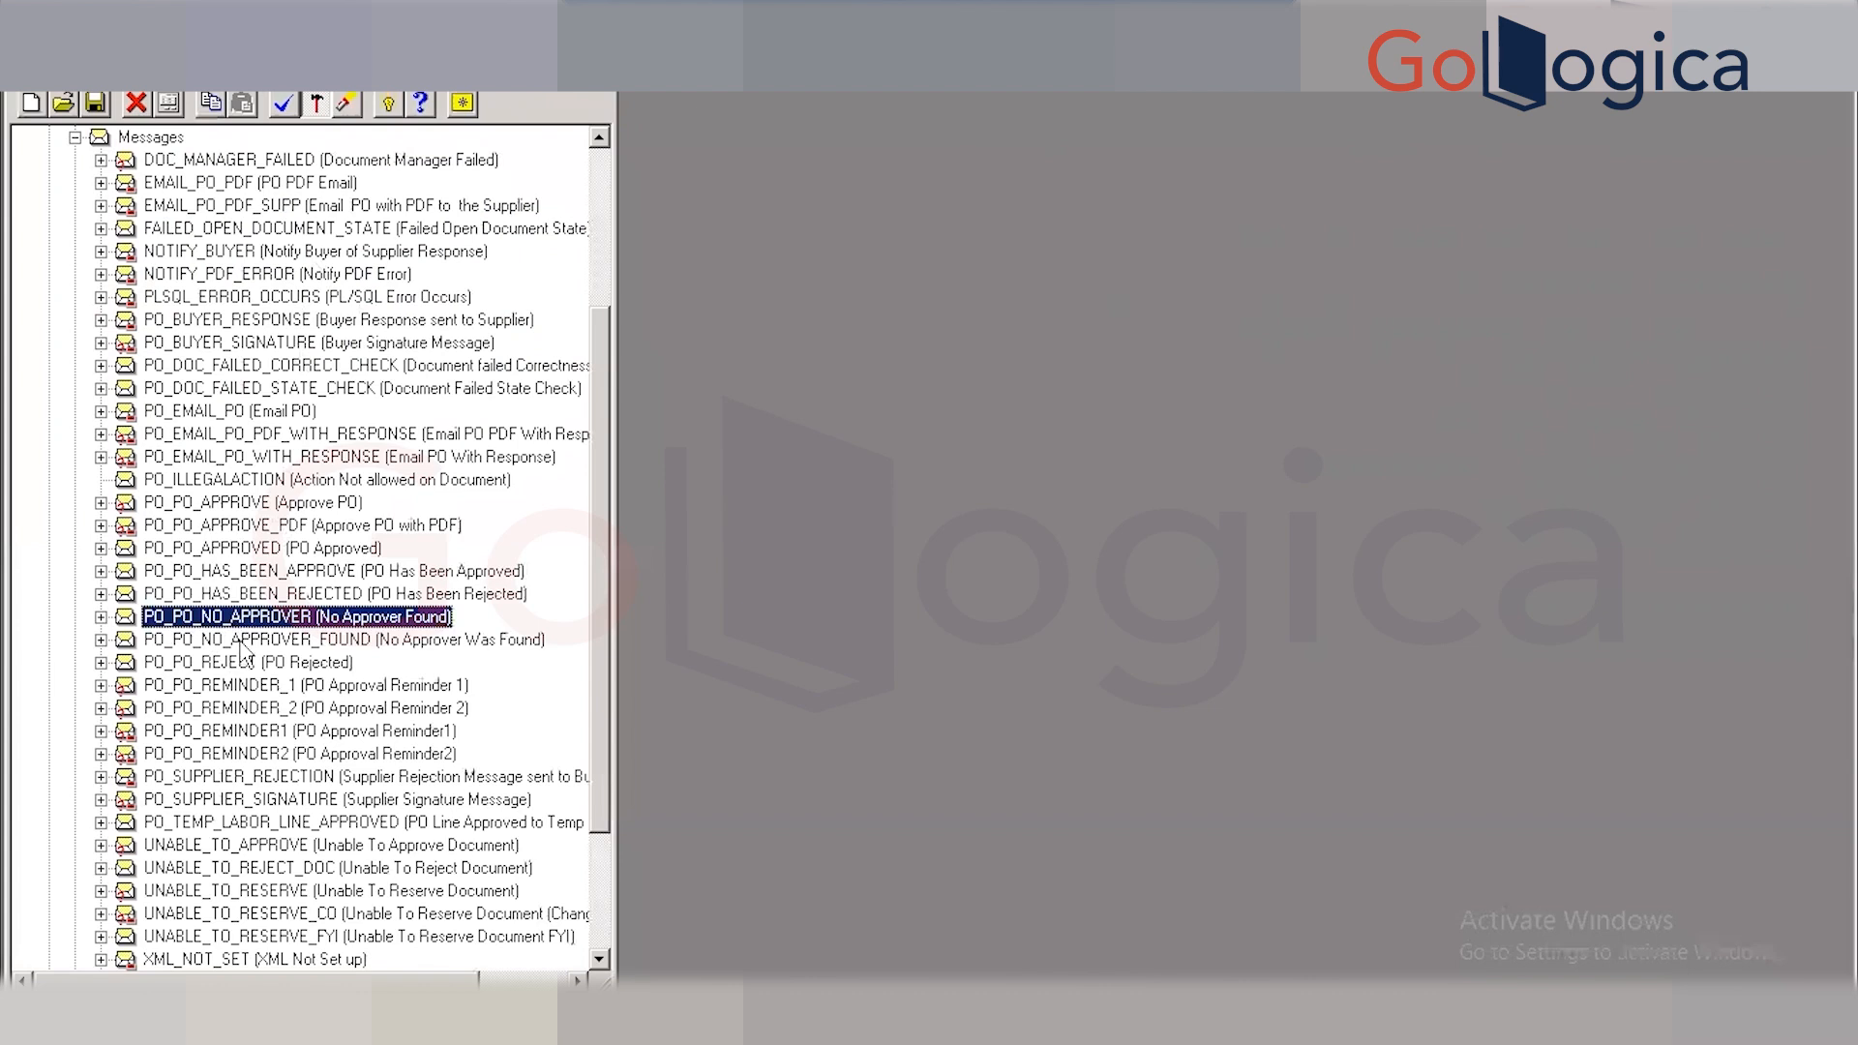
left_click(241, 640)
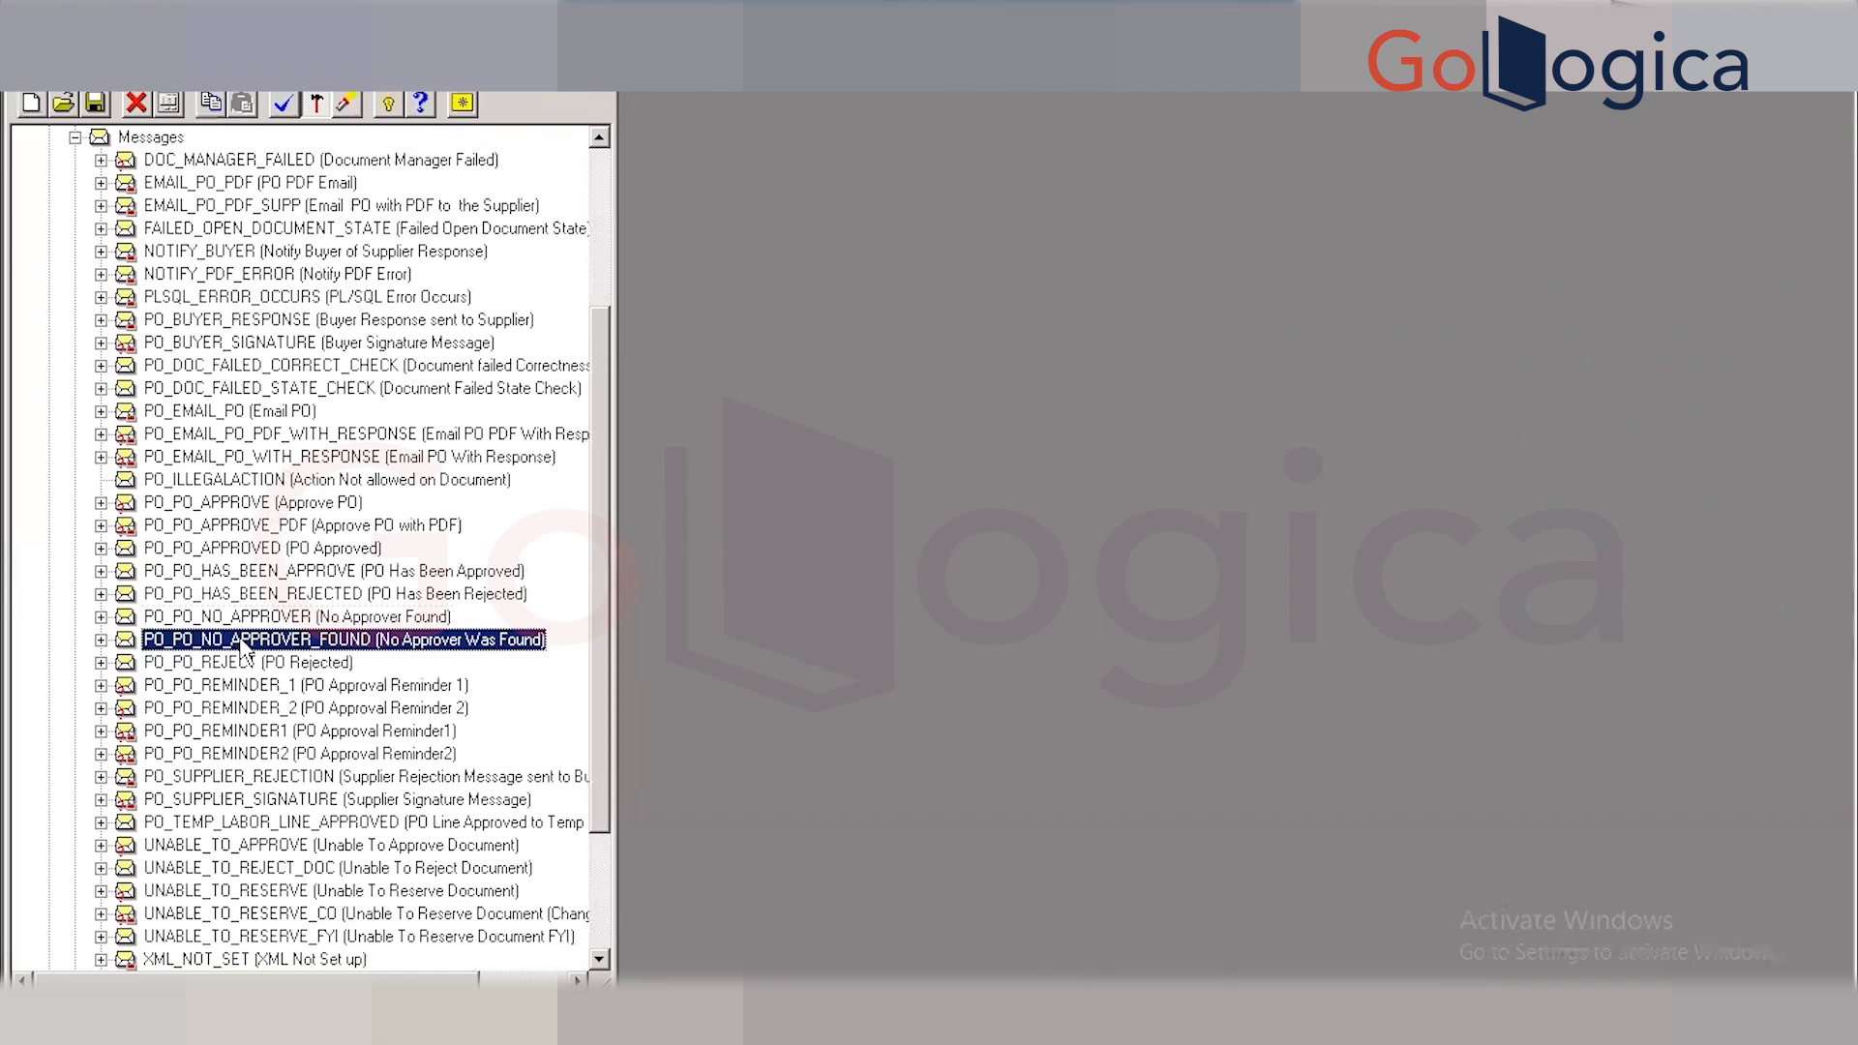
left_click(242, 639)
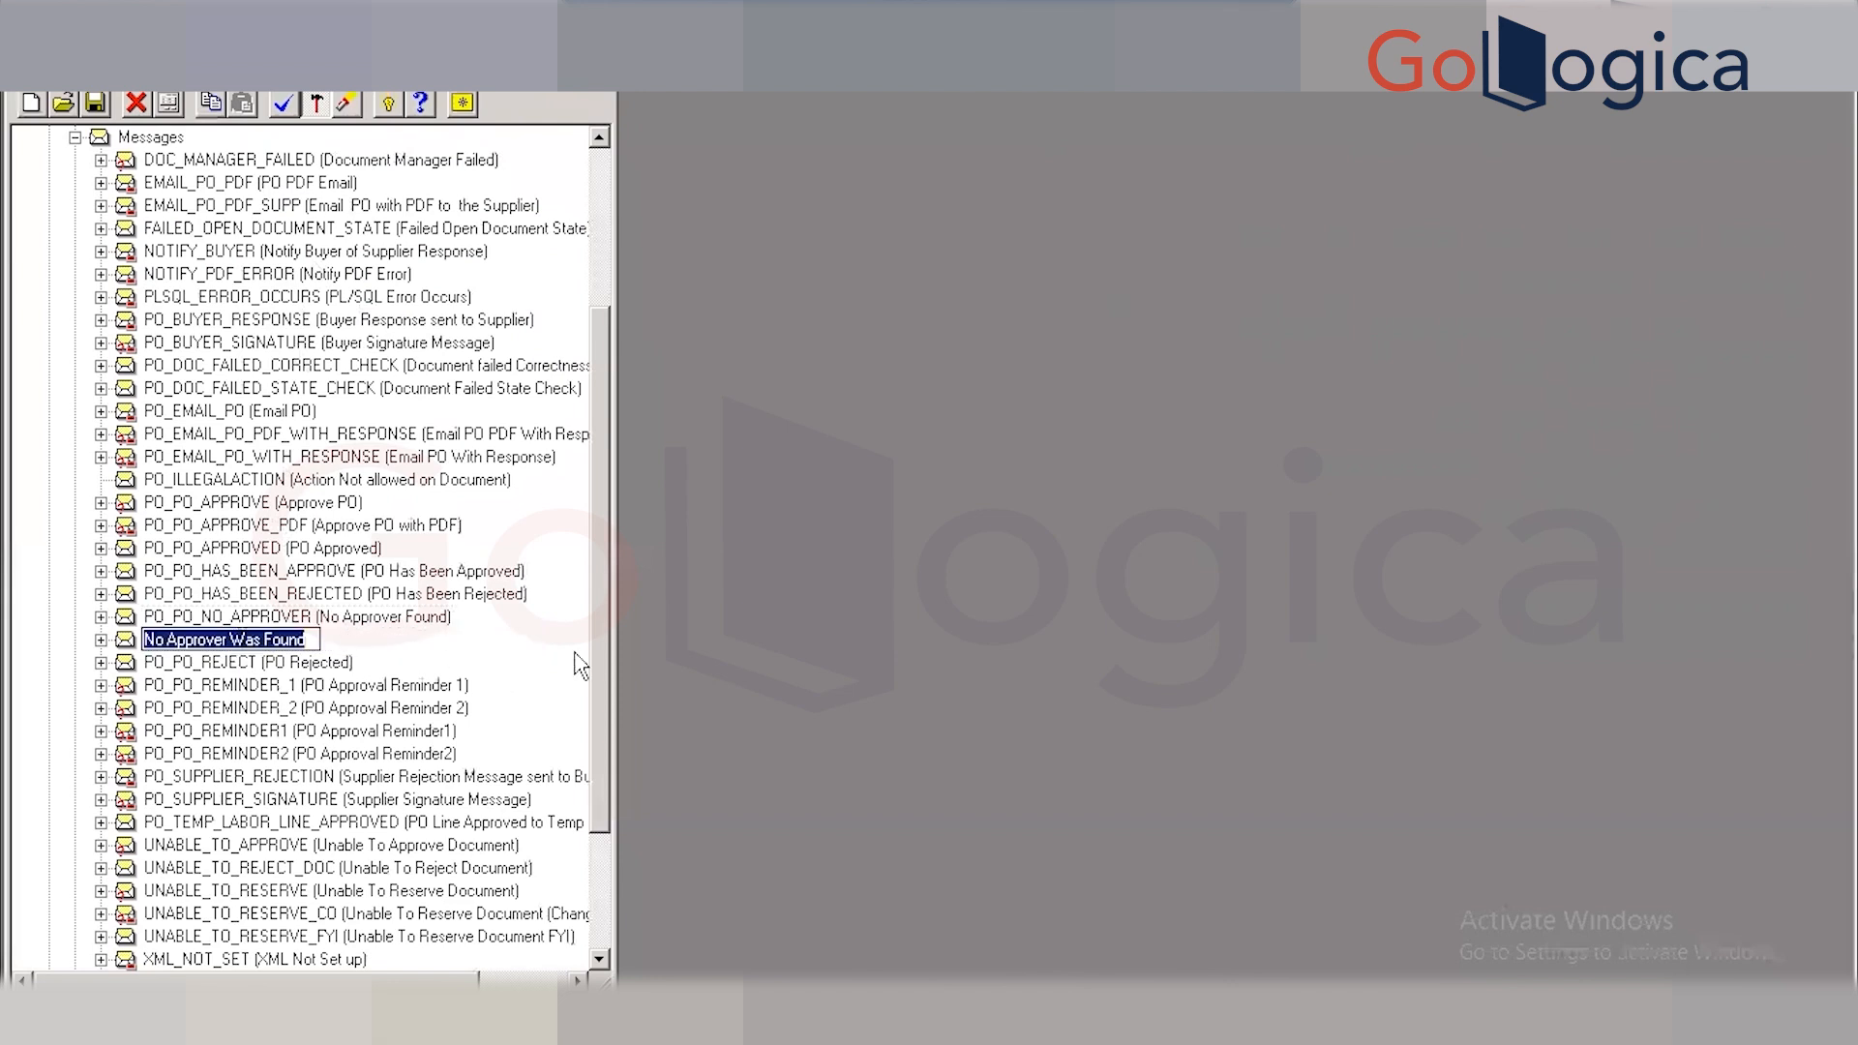
key("Return")
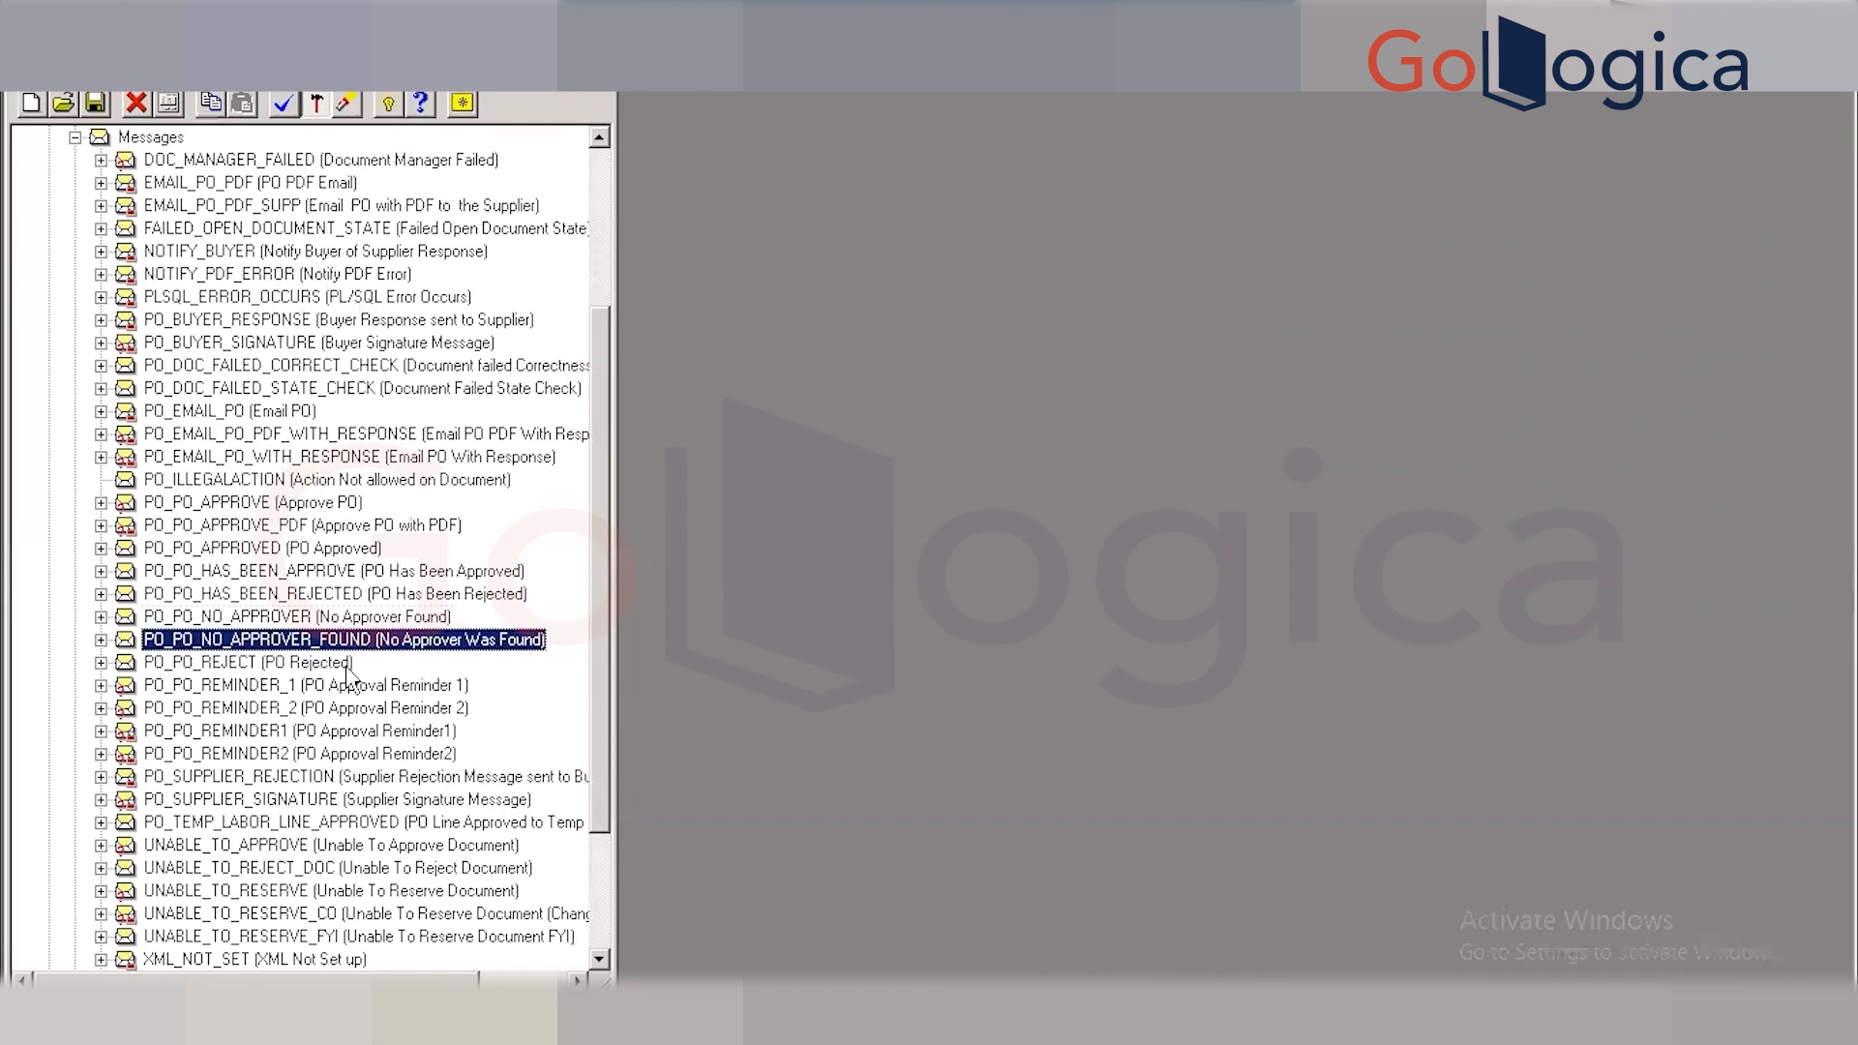
key("ctrl+c")
double_click(364, 647)
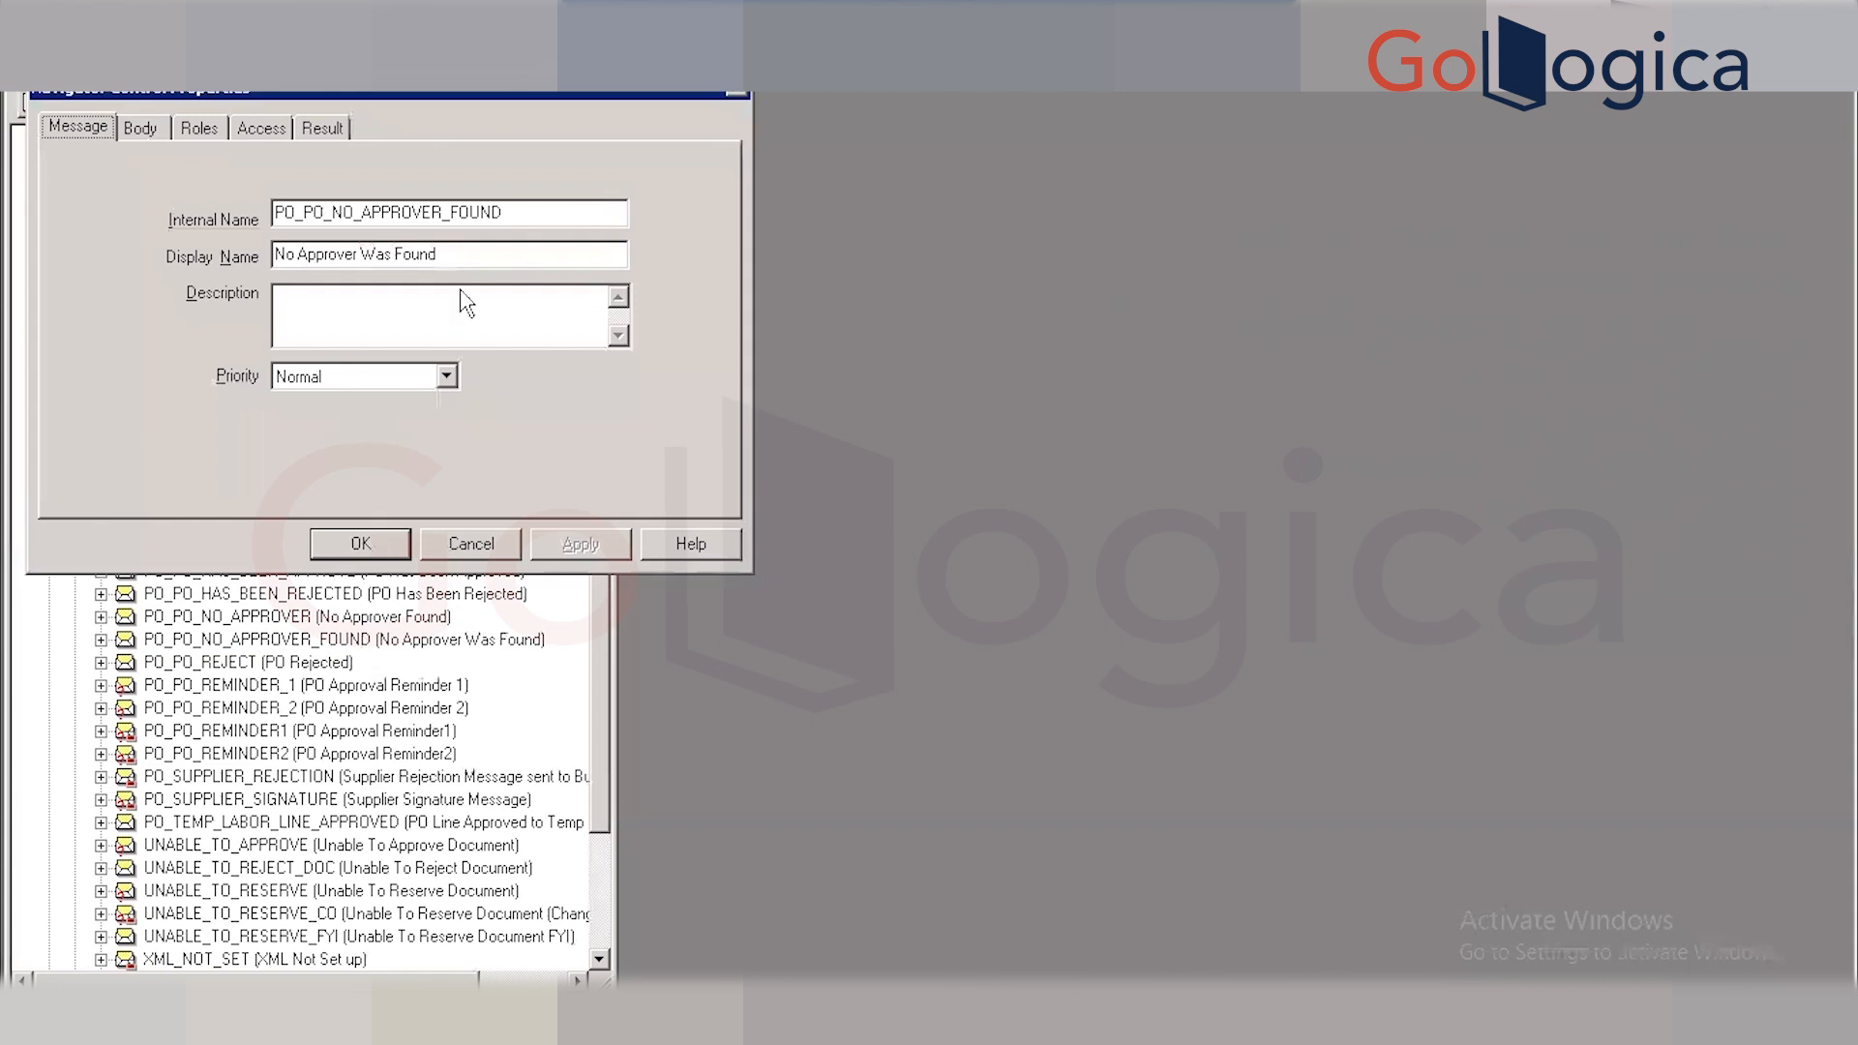
left_click(537, 214)
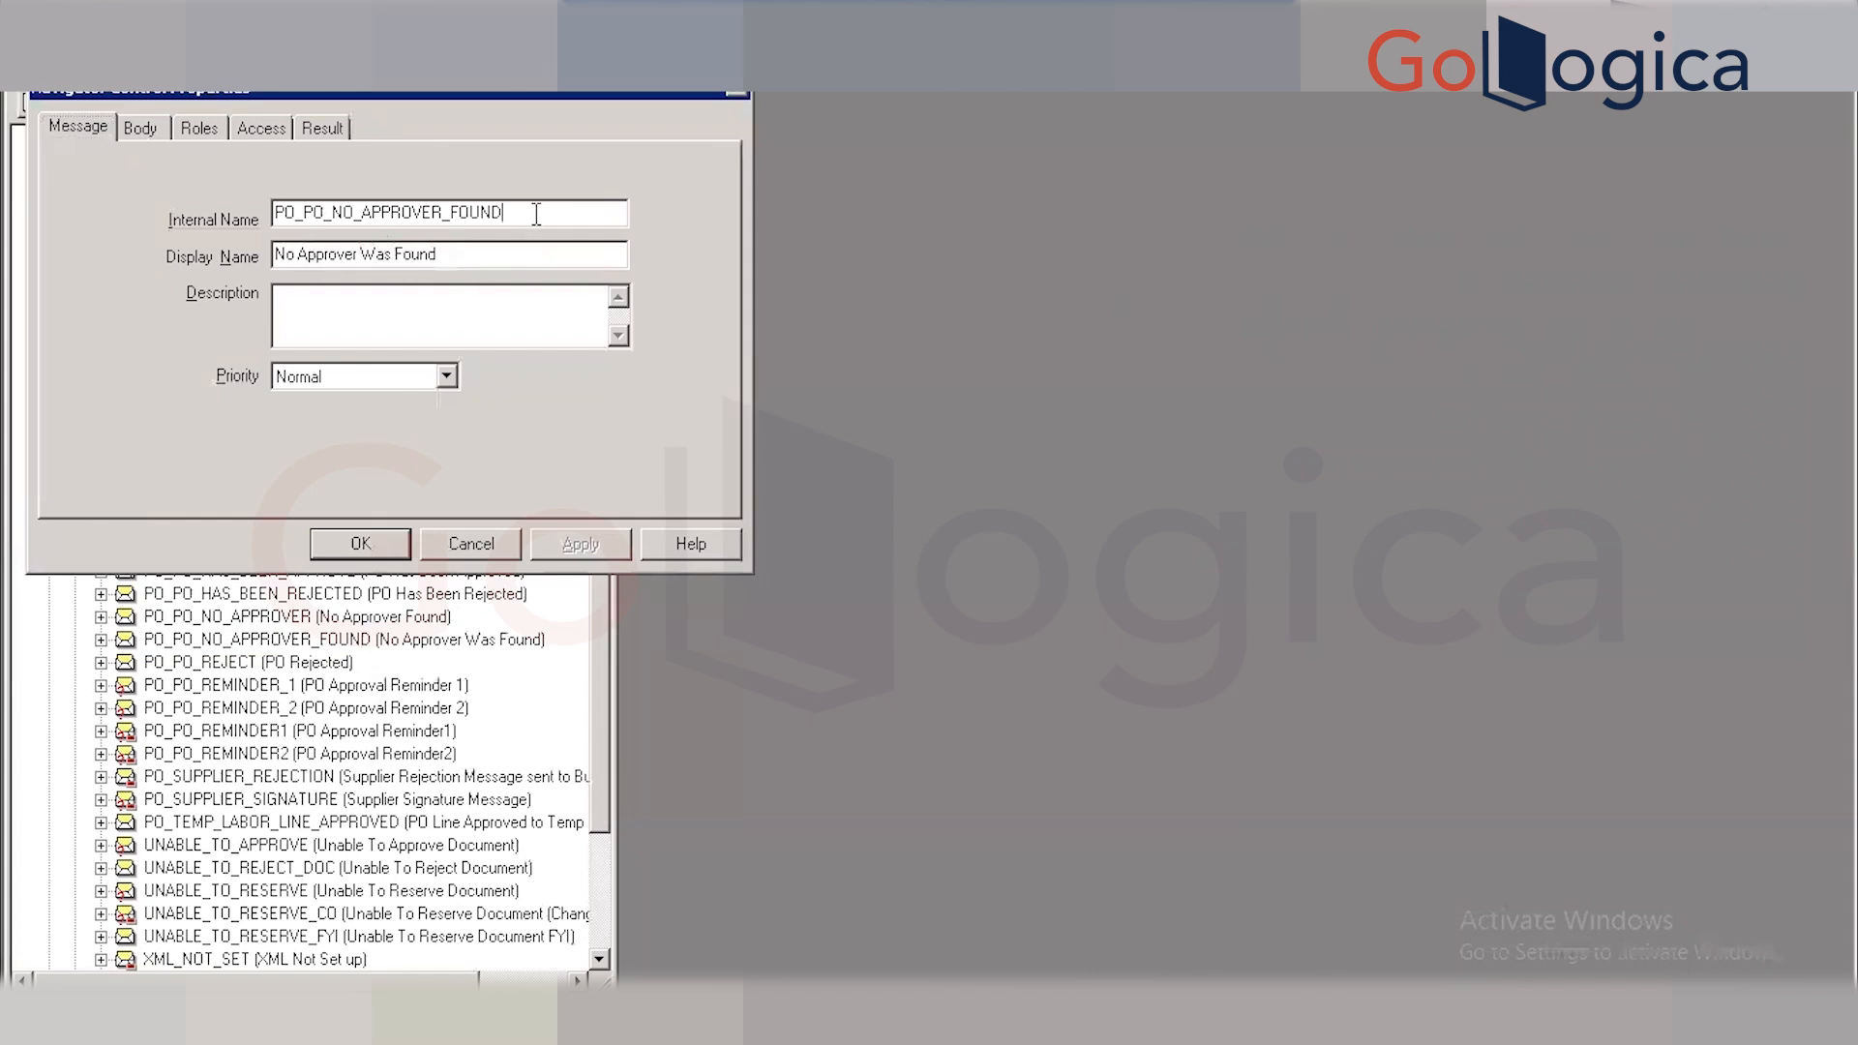
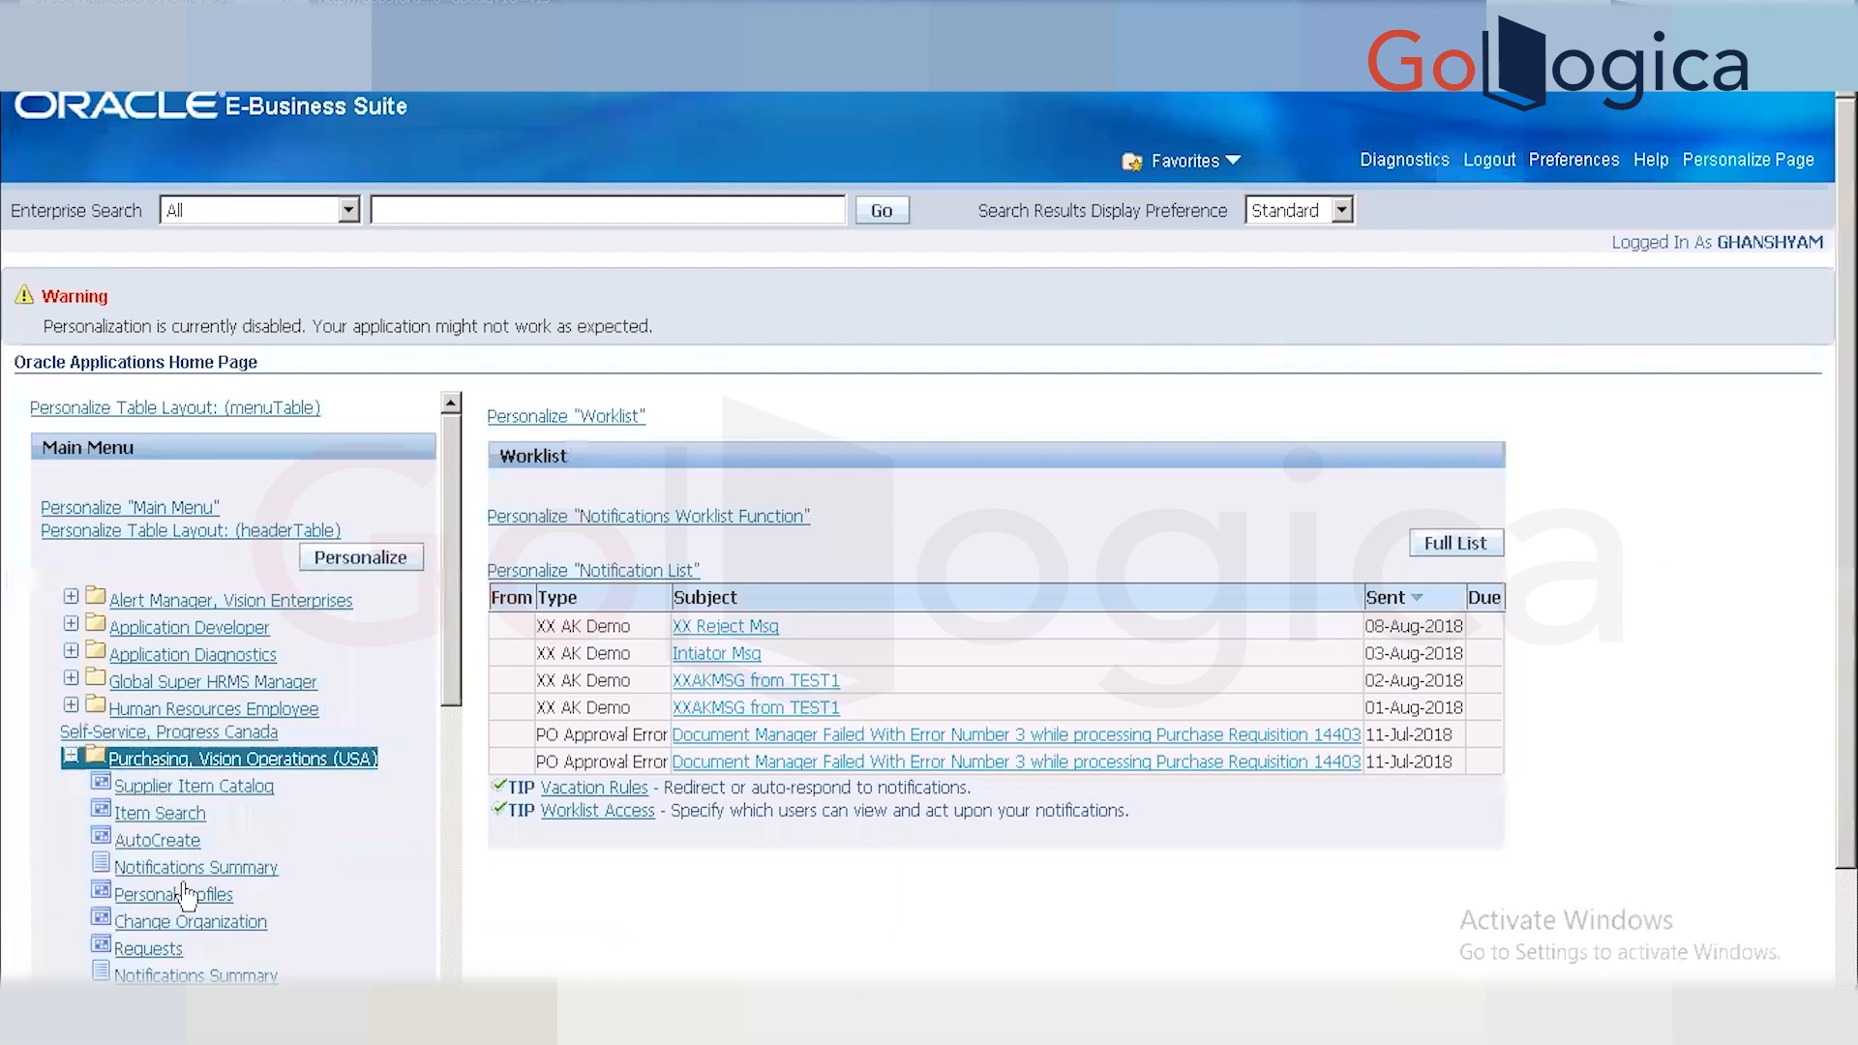
Under Purchasing, Vision Operations (USA), close the Supplier Item Catalog and open a new Purchase Orders form.
left_click(221, 792)
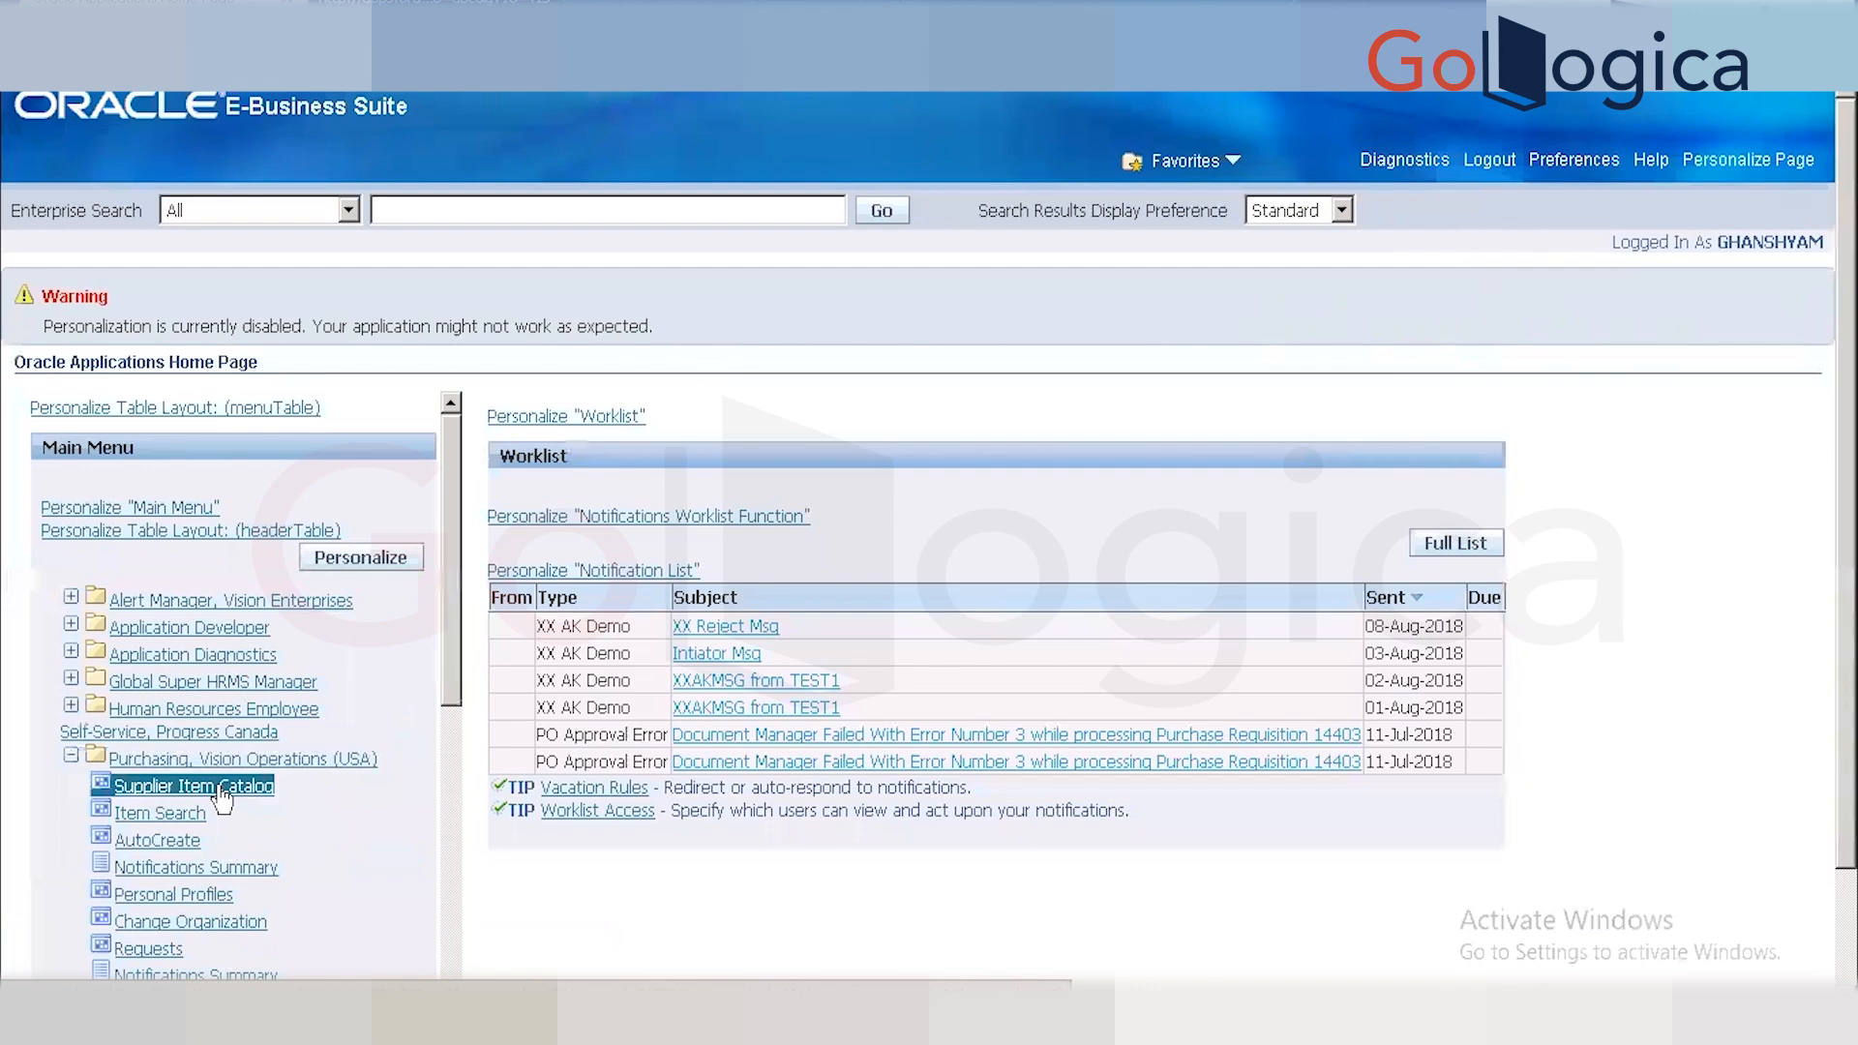
left_click(252, 767)
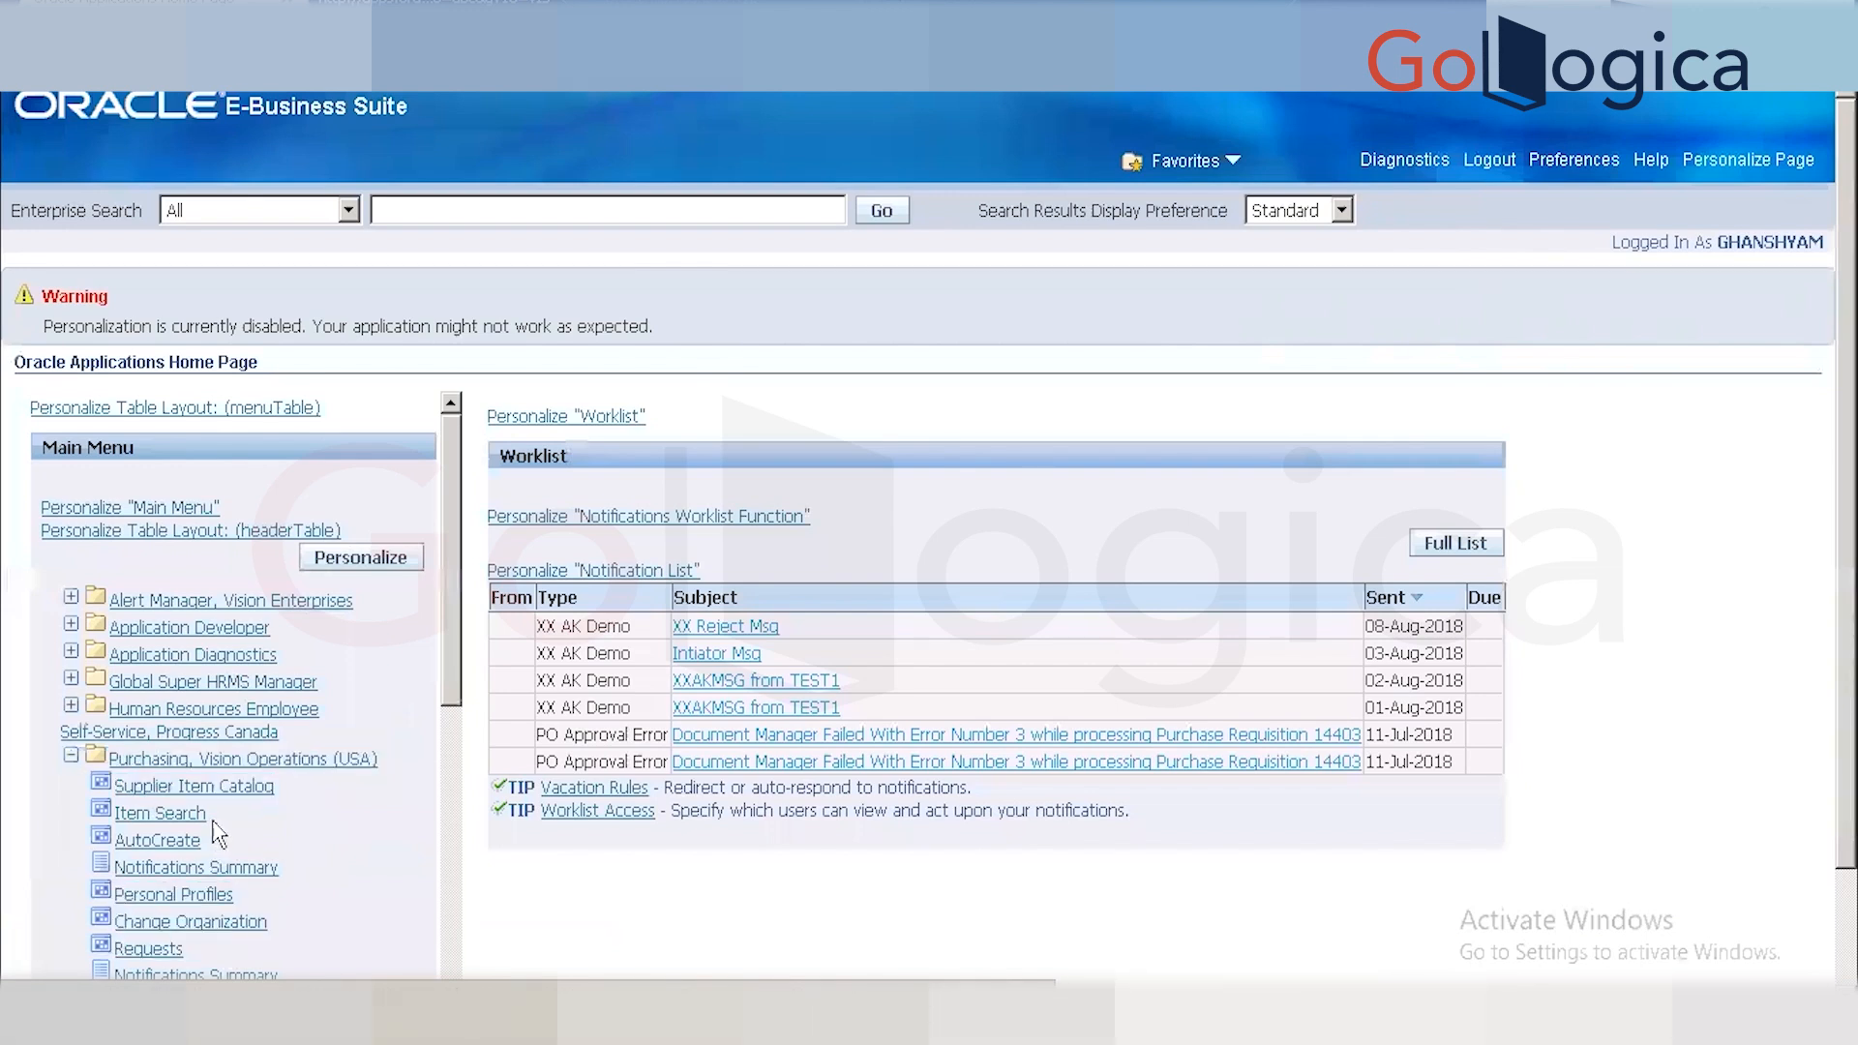
left_click(194, 789)
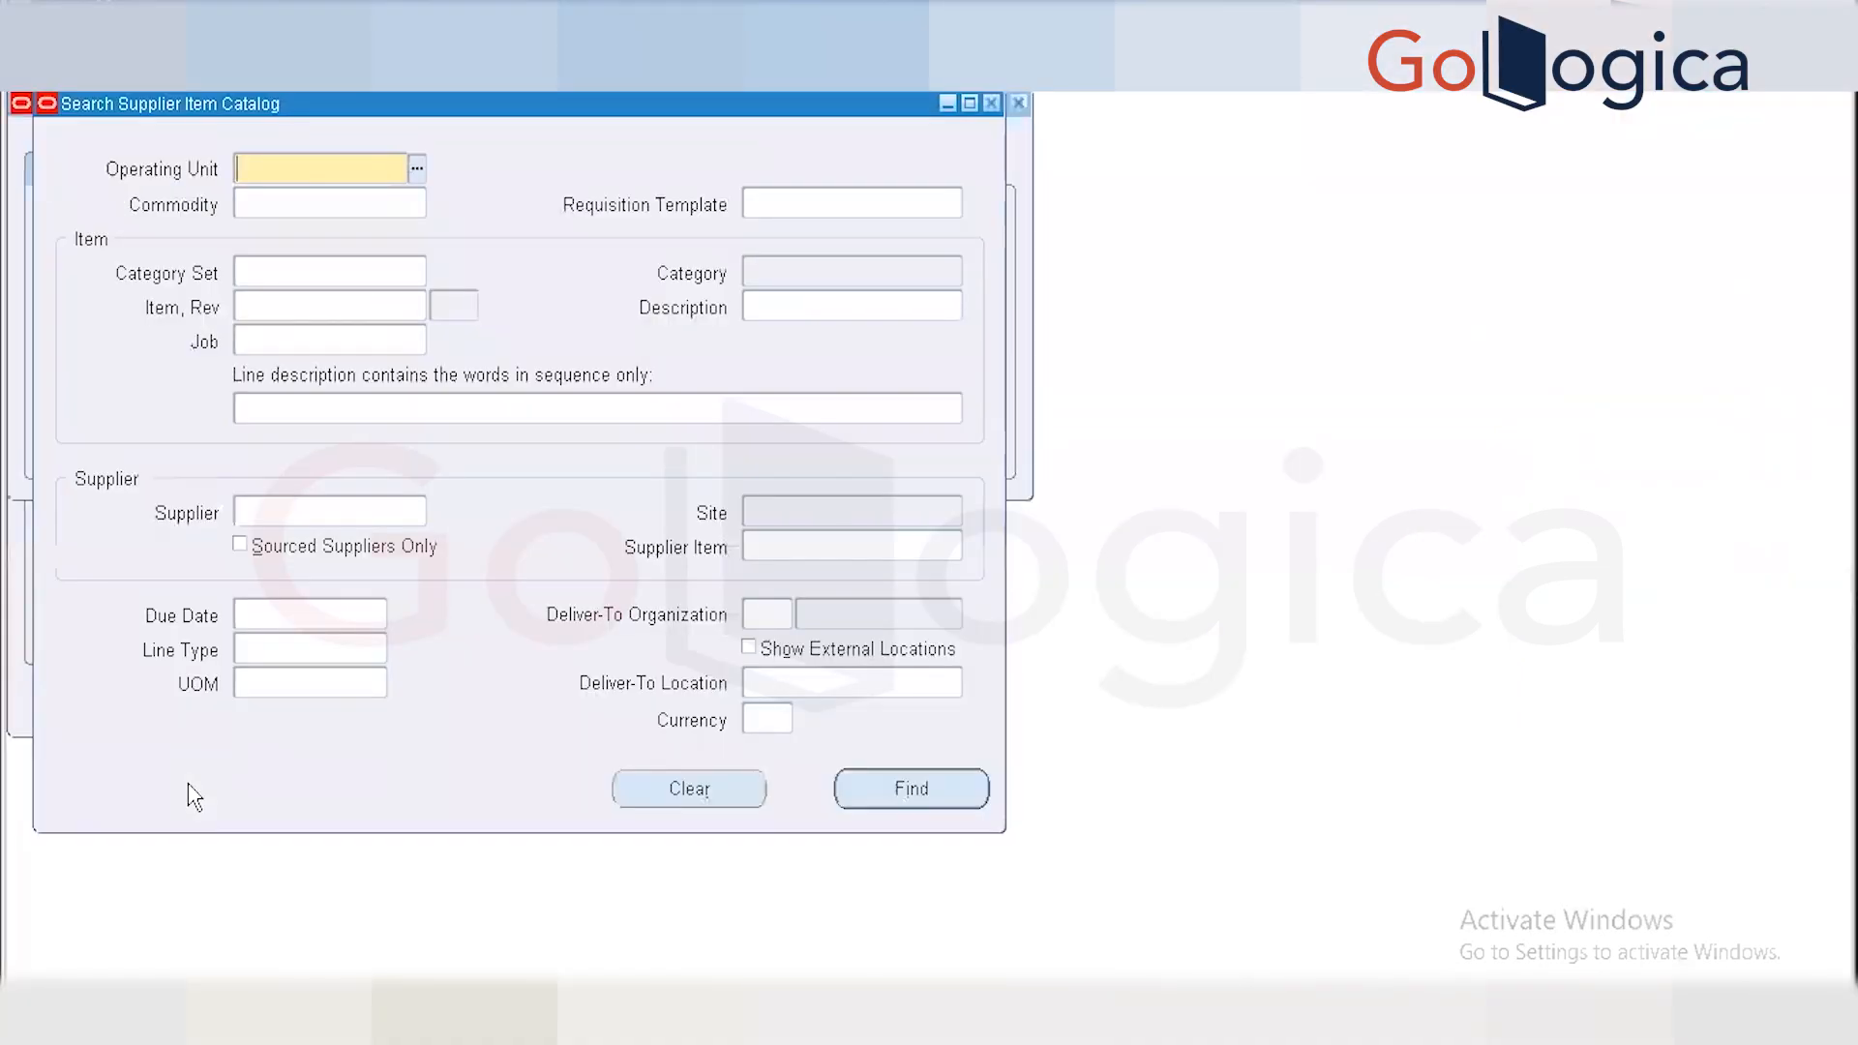
left_click(991, 102)
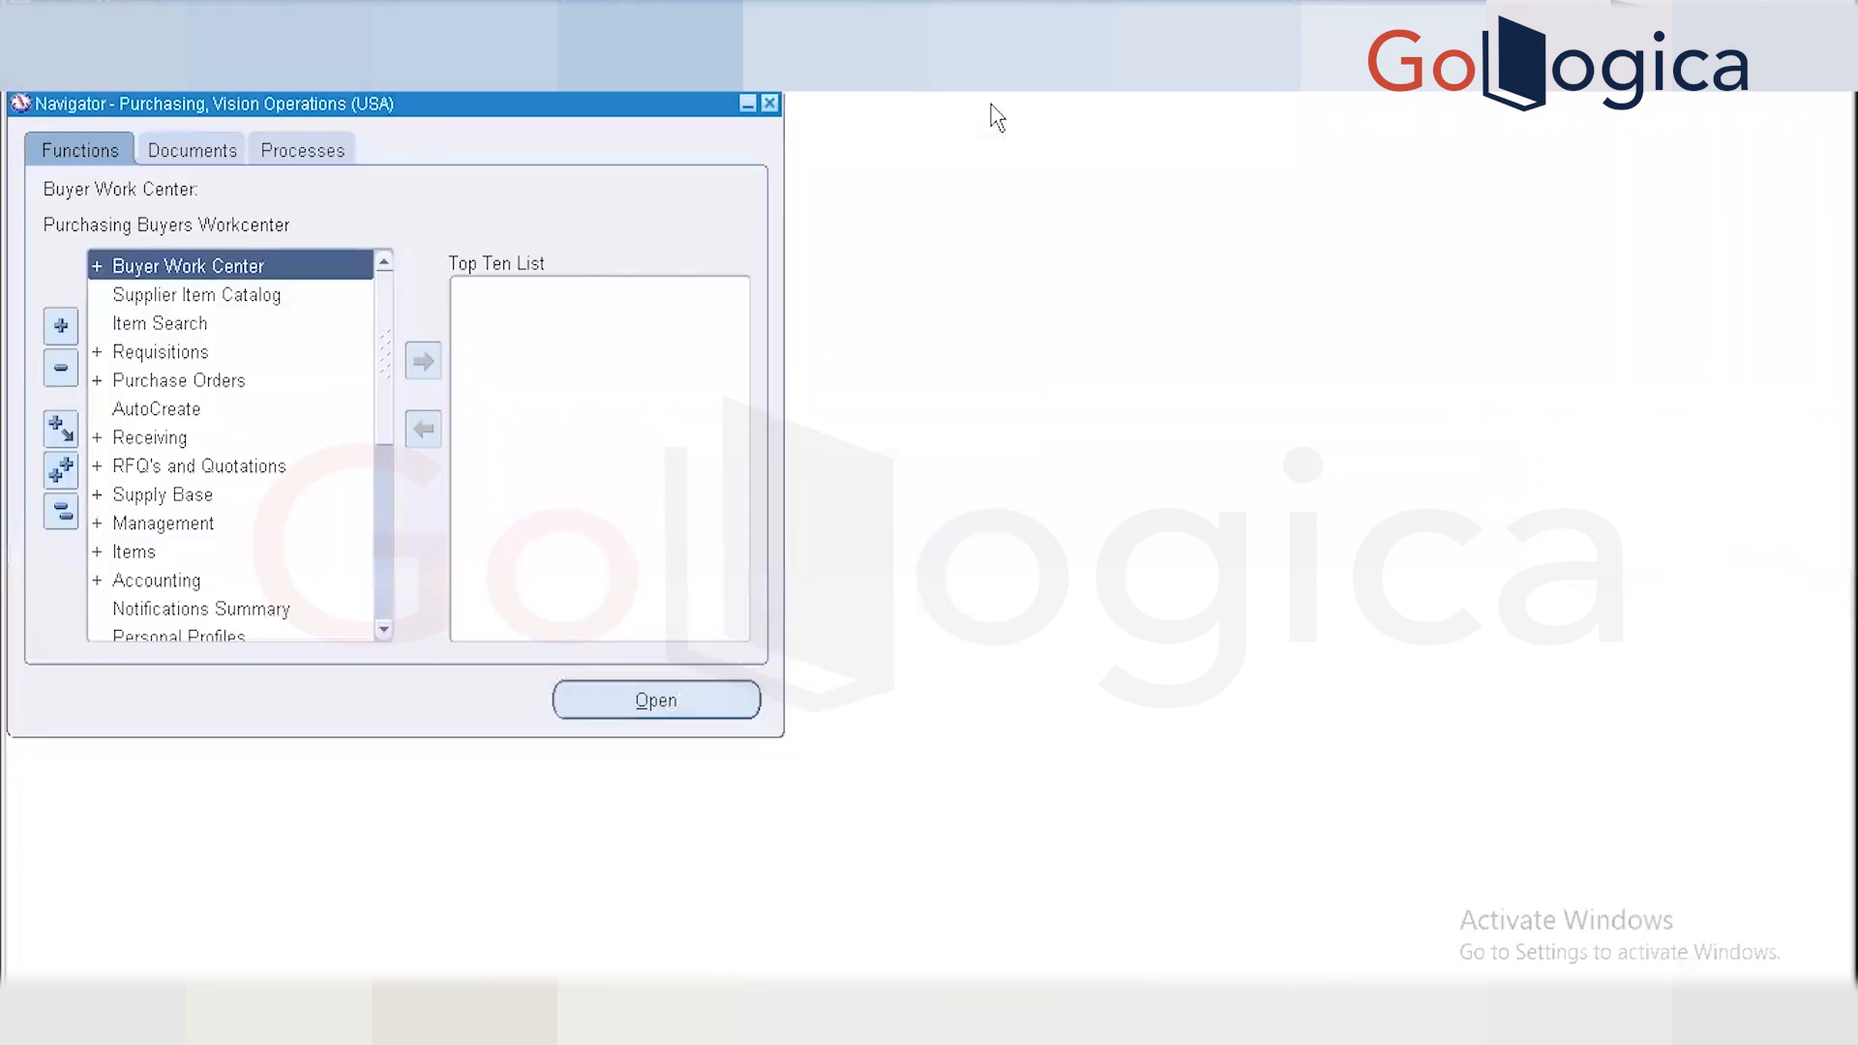
double_click(172, 383)
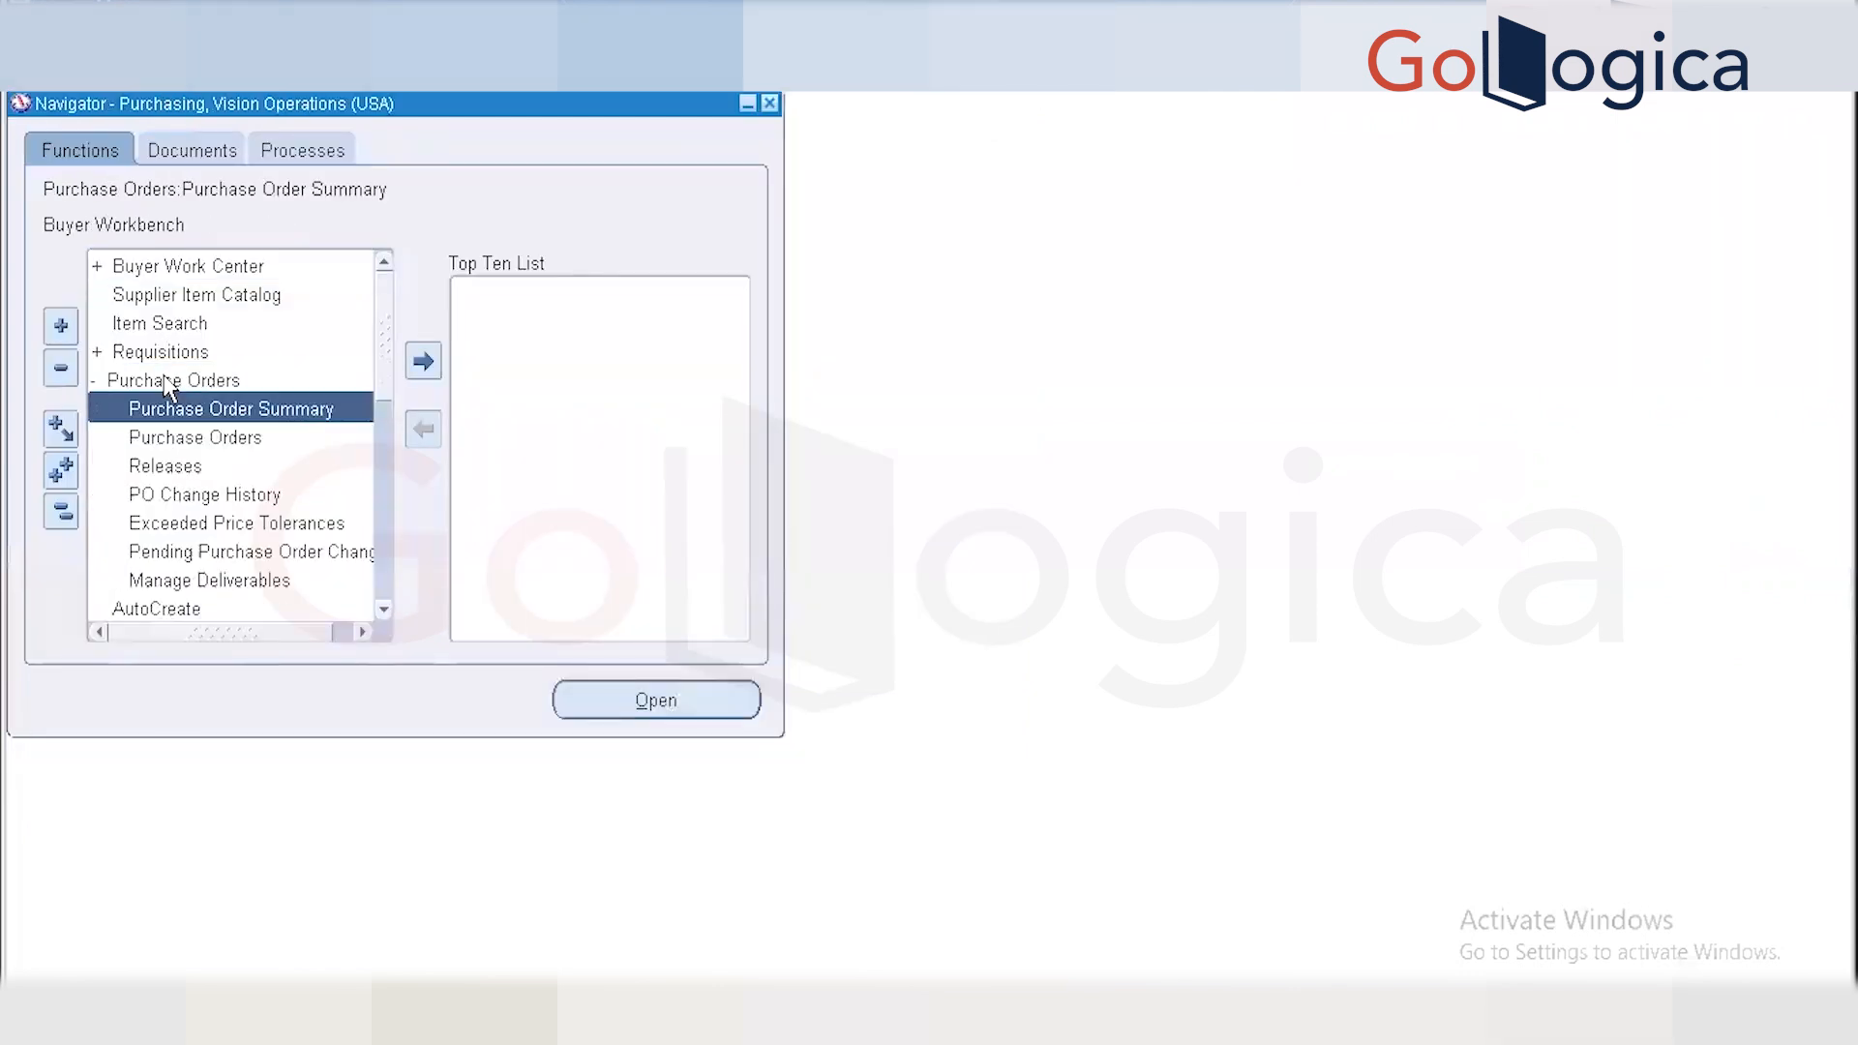
double_click(182, 437)
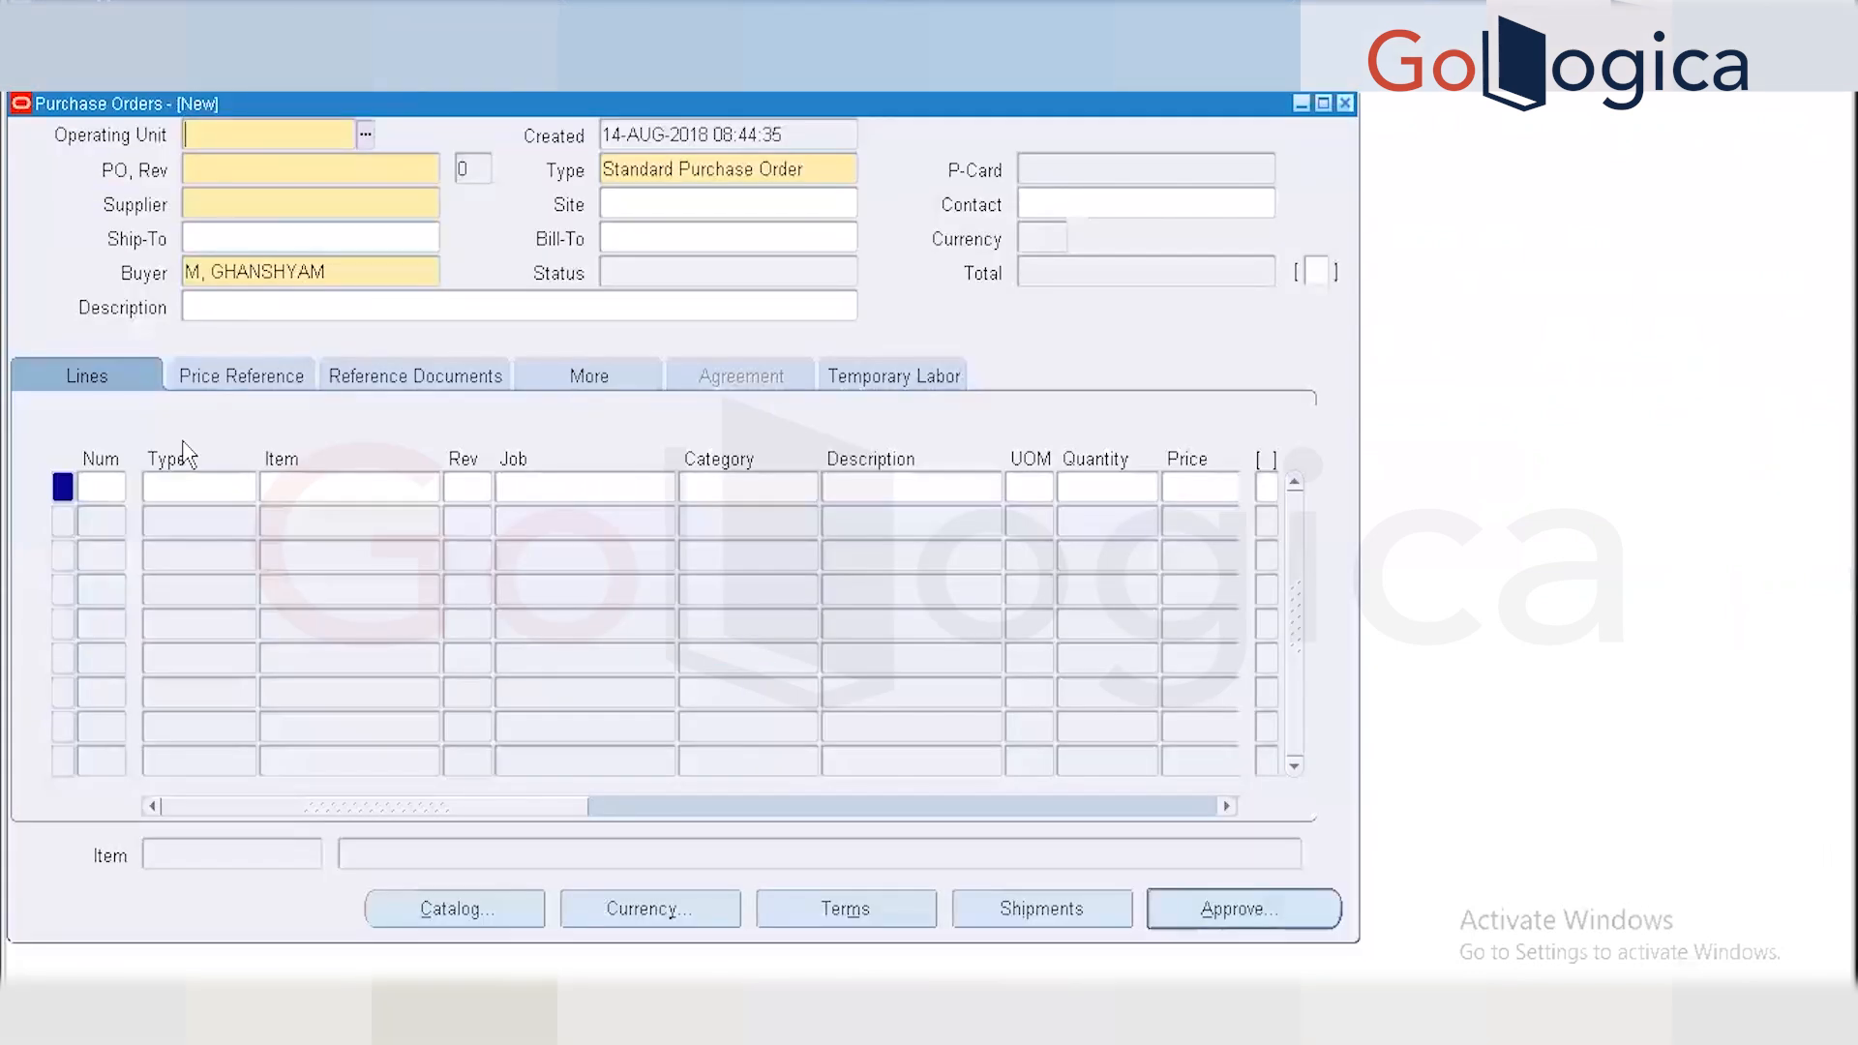
Query the 3M Health Care standard PO by pasting its number from Toad into PO, Rev.
key("F11")
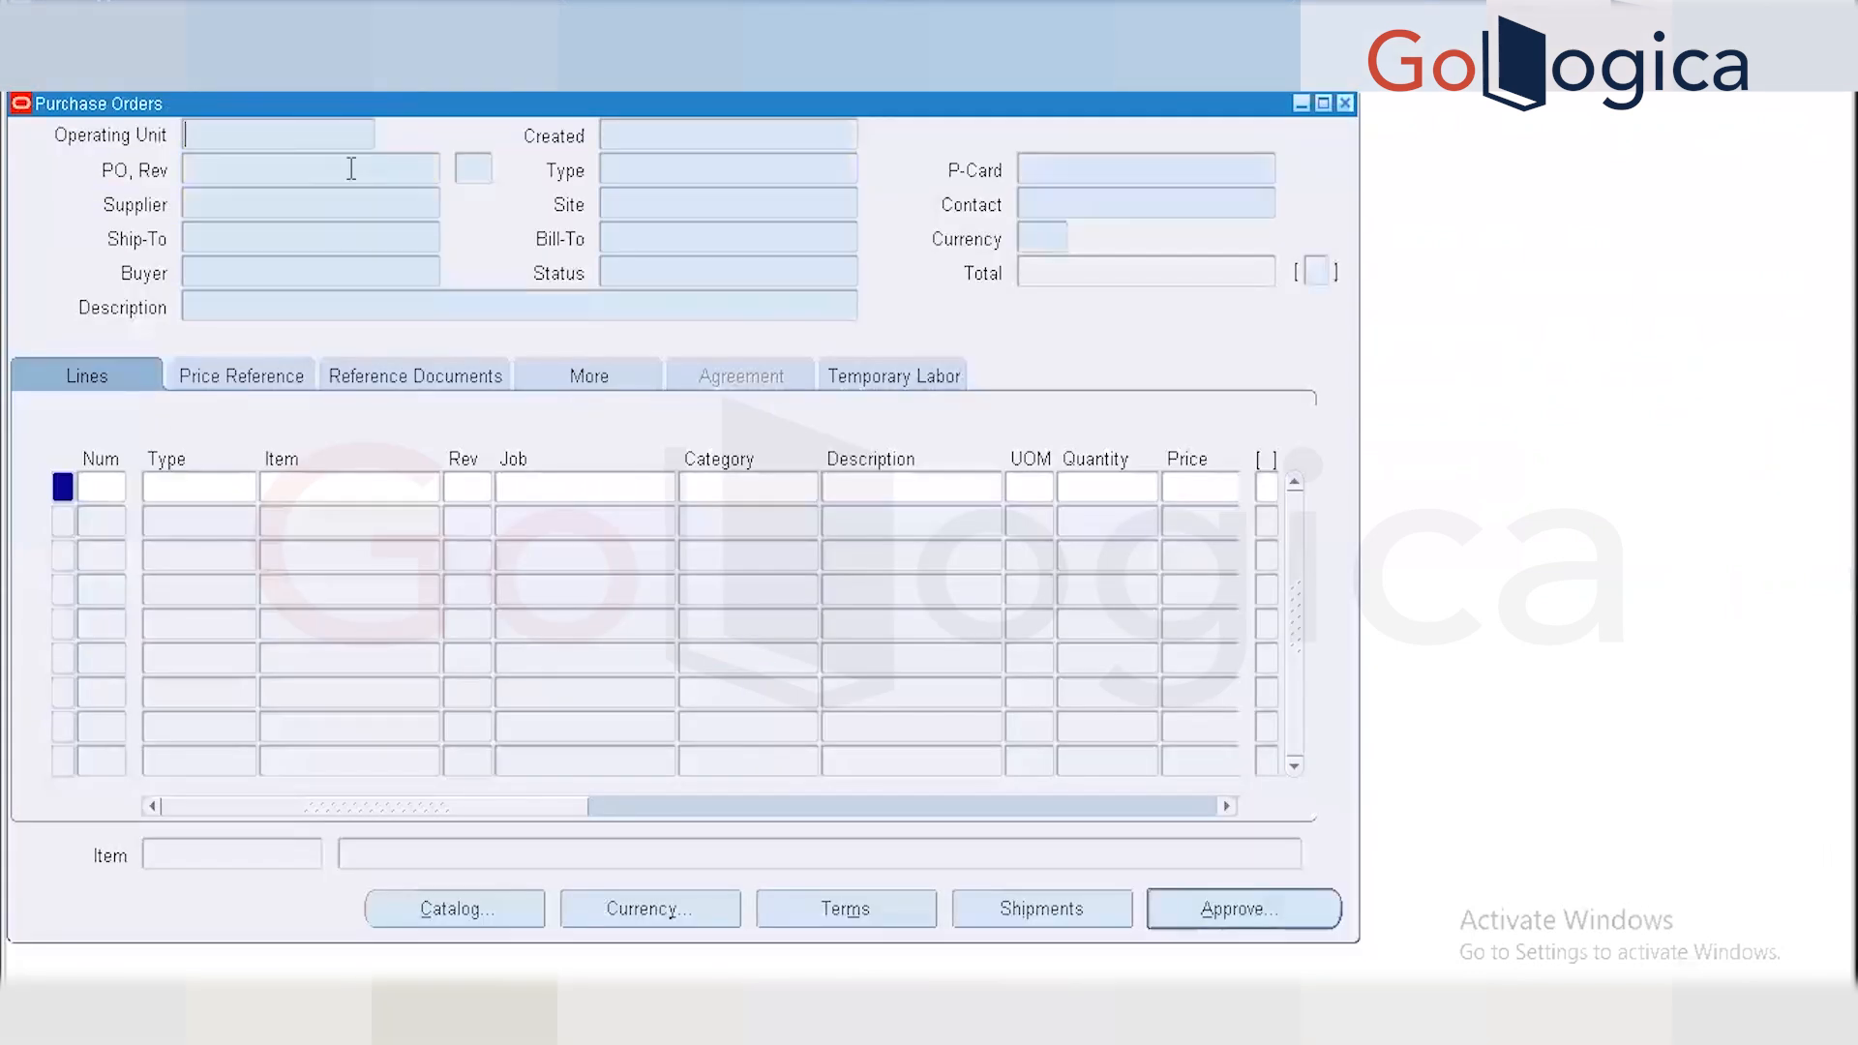
left_click(278, 174)
left_click(455, 1011)
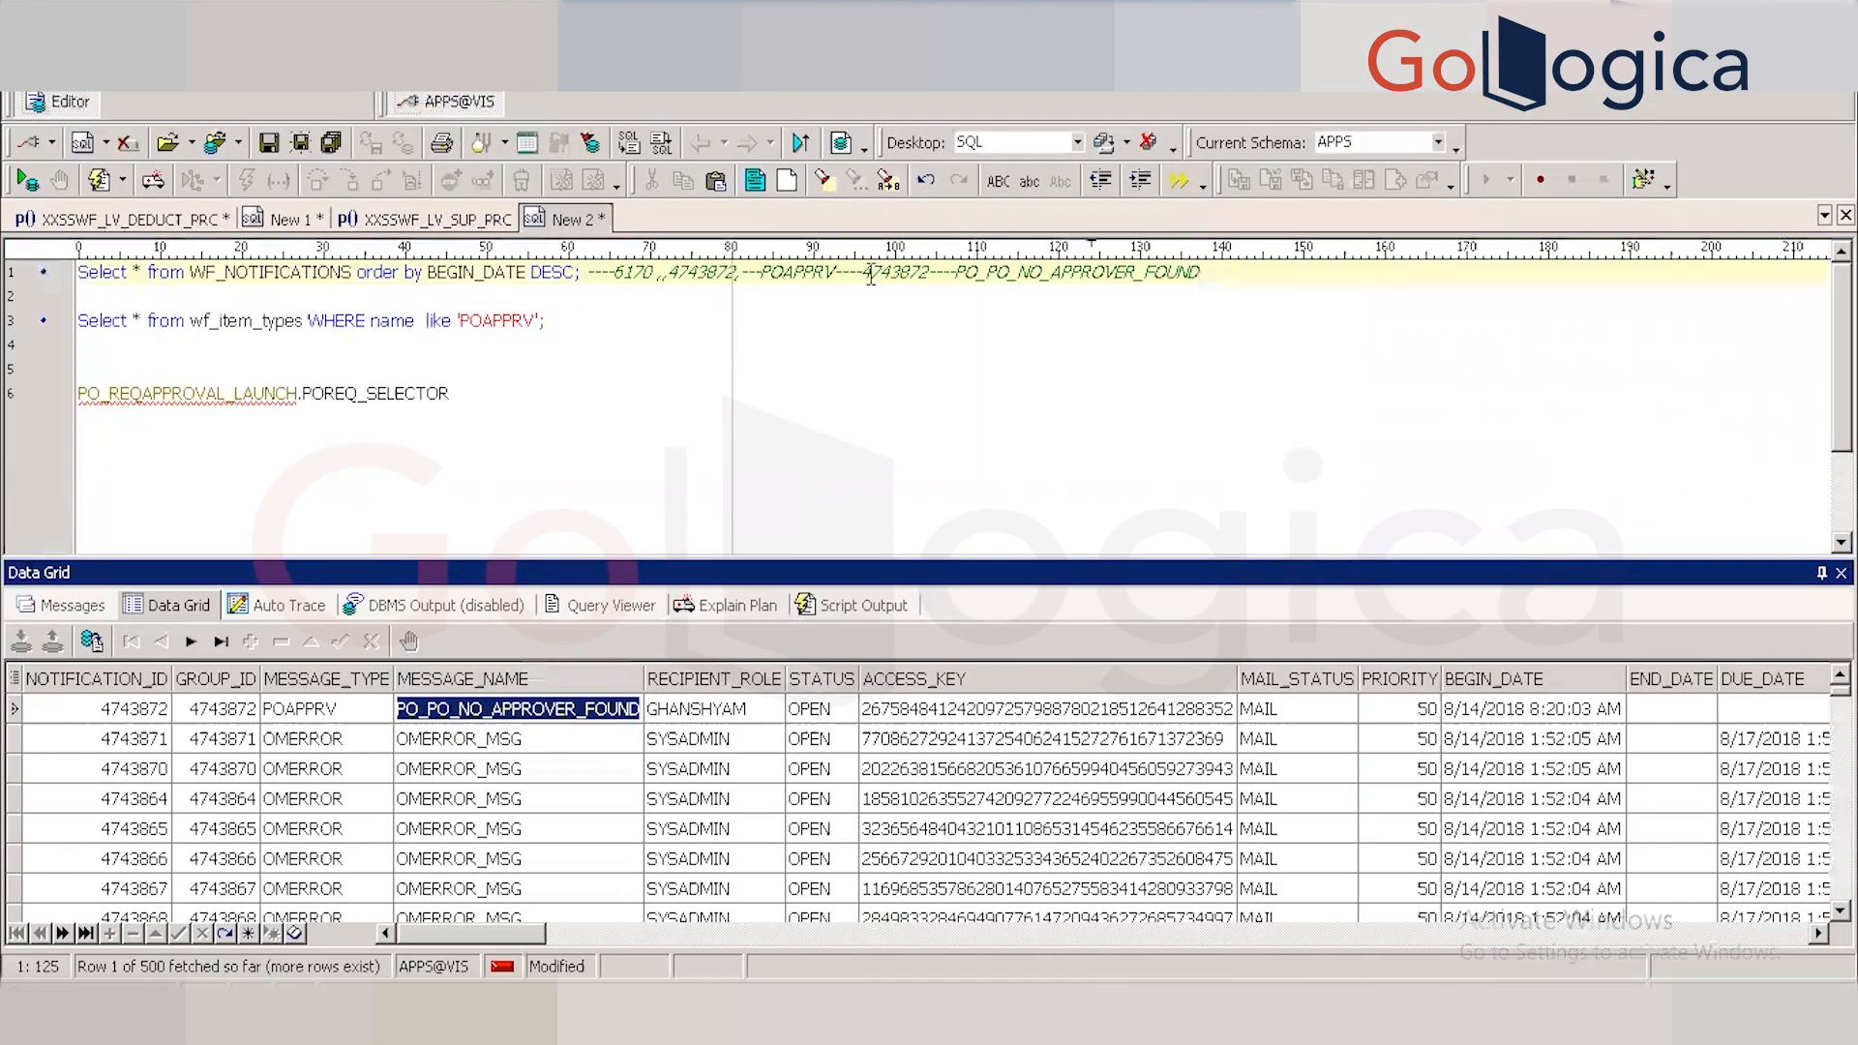
double_click(635, 274)
key("ctrl+c")
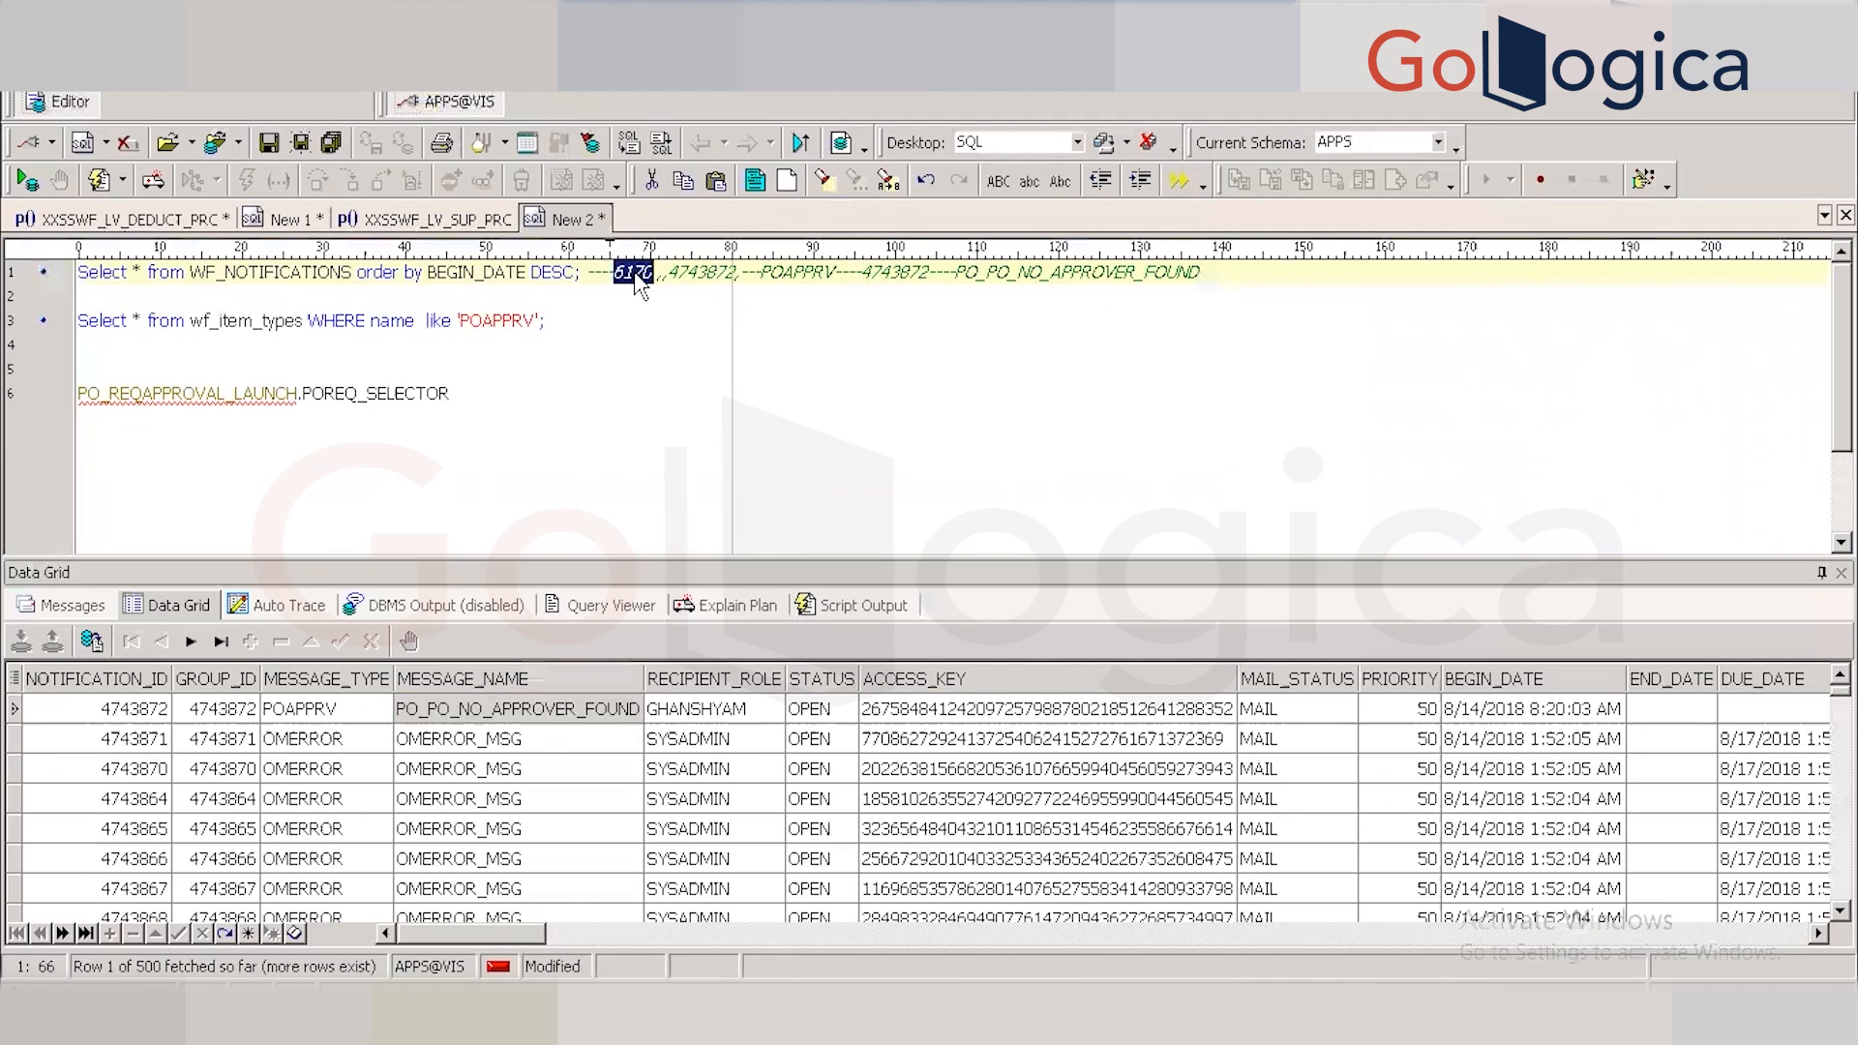
key("alt+Tab")
key("ctrl+v")
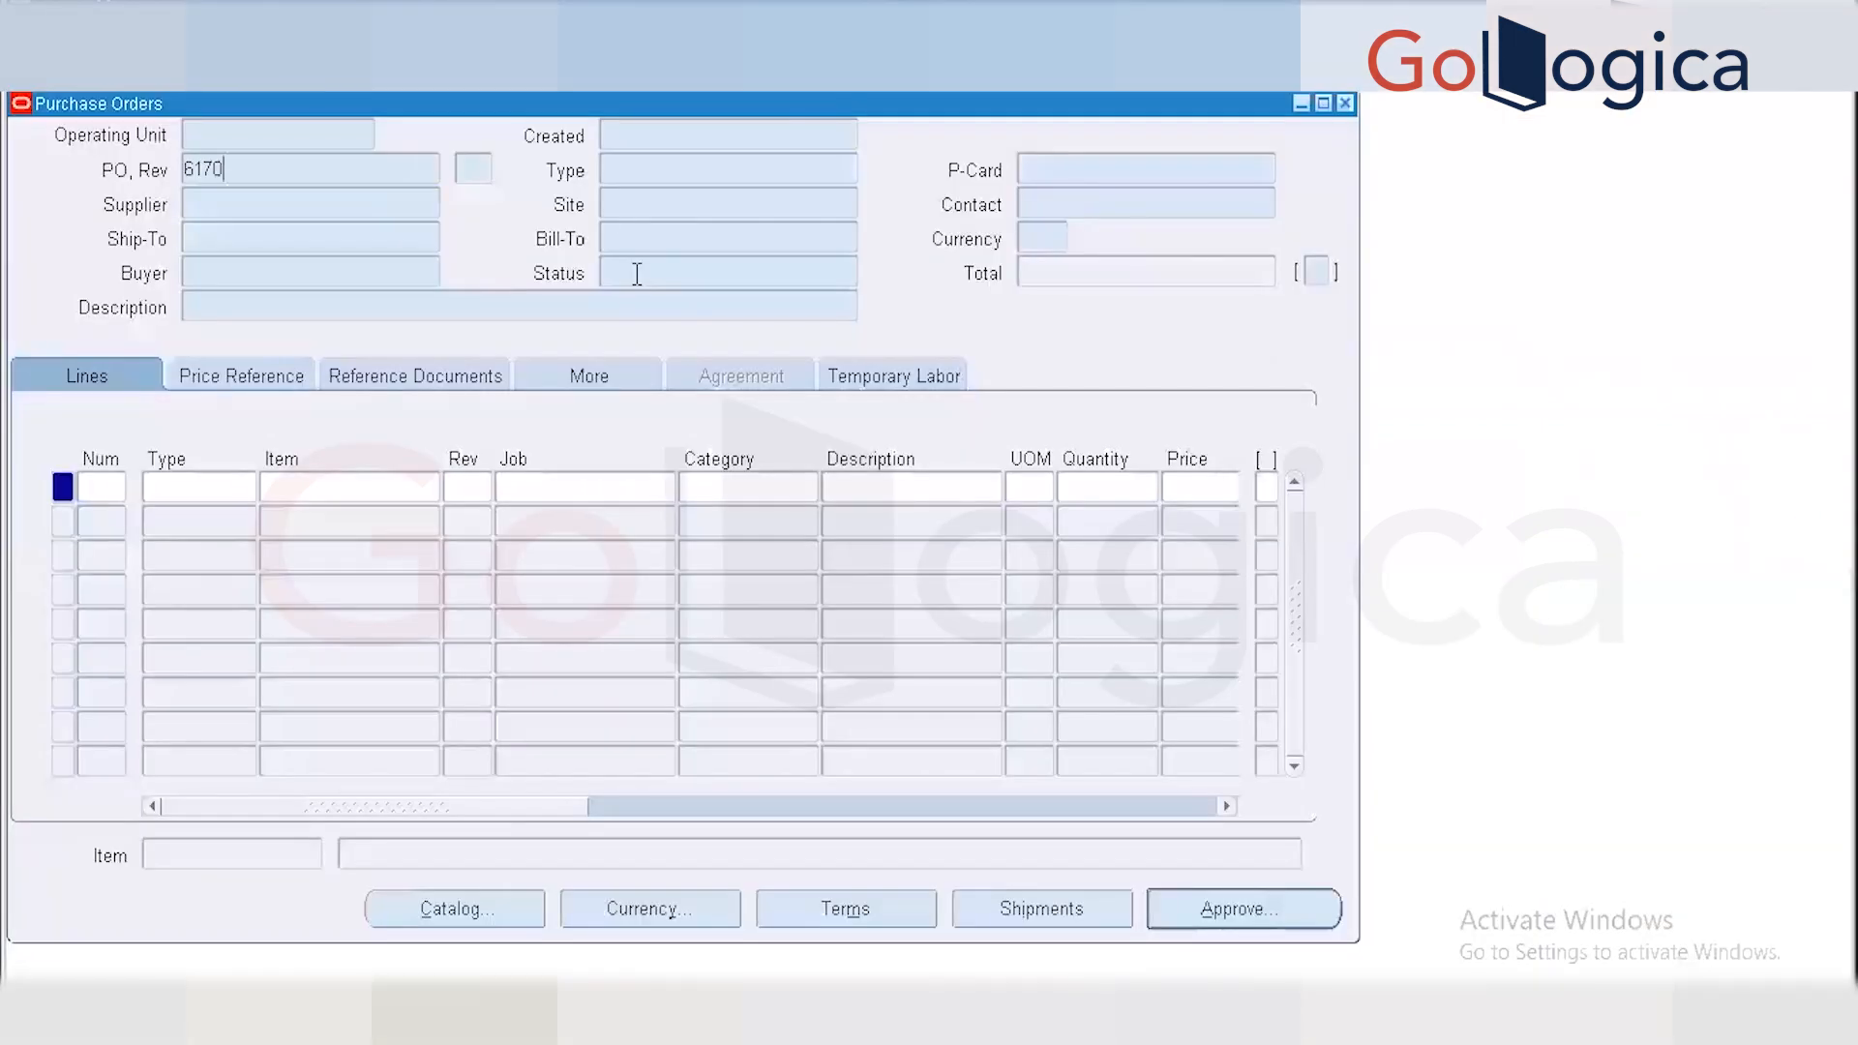
key("ctrl+F11")
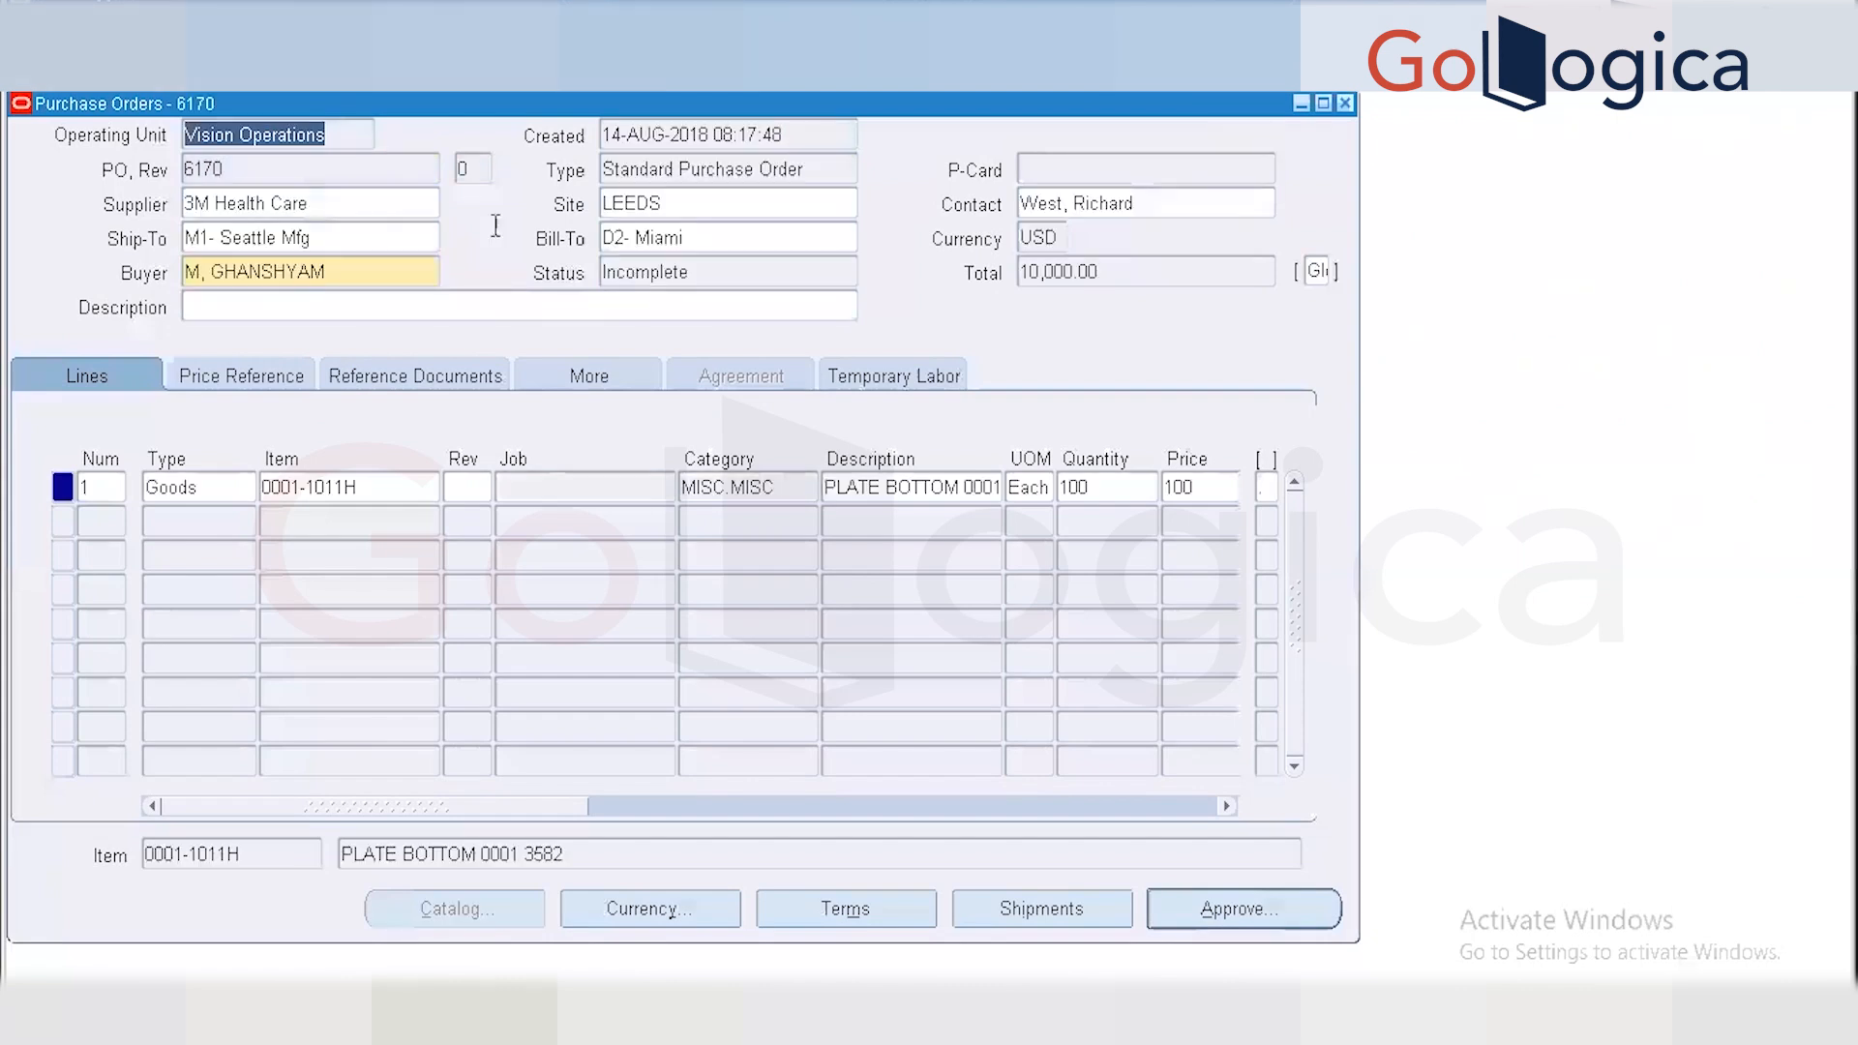
Copy the order with Tools > Copy Document into new PO 6171 and submit it for approval.
left_click(220, 39)
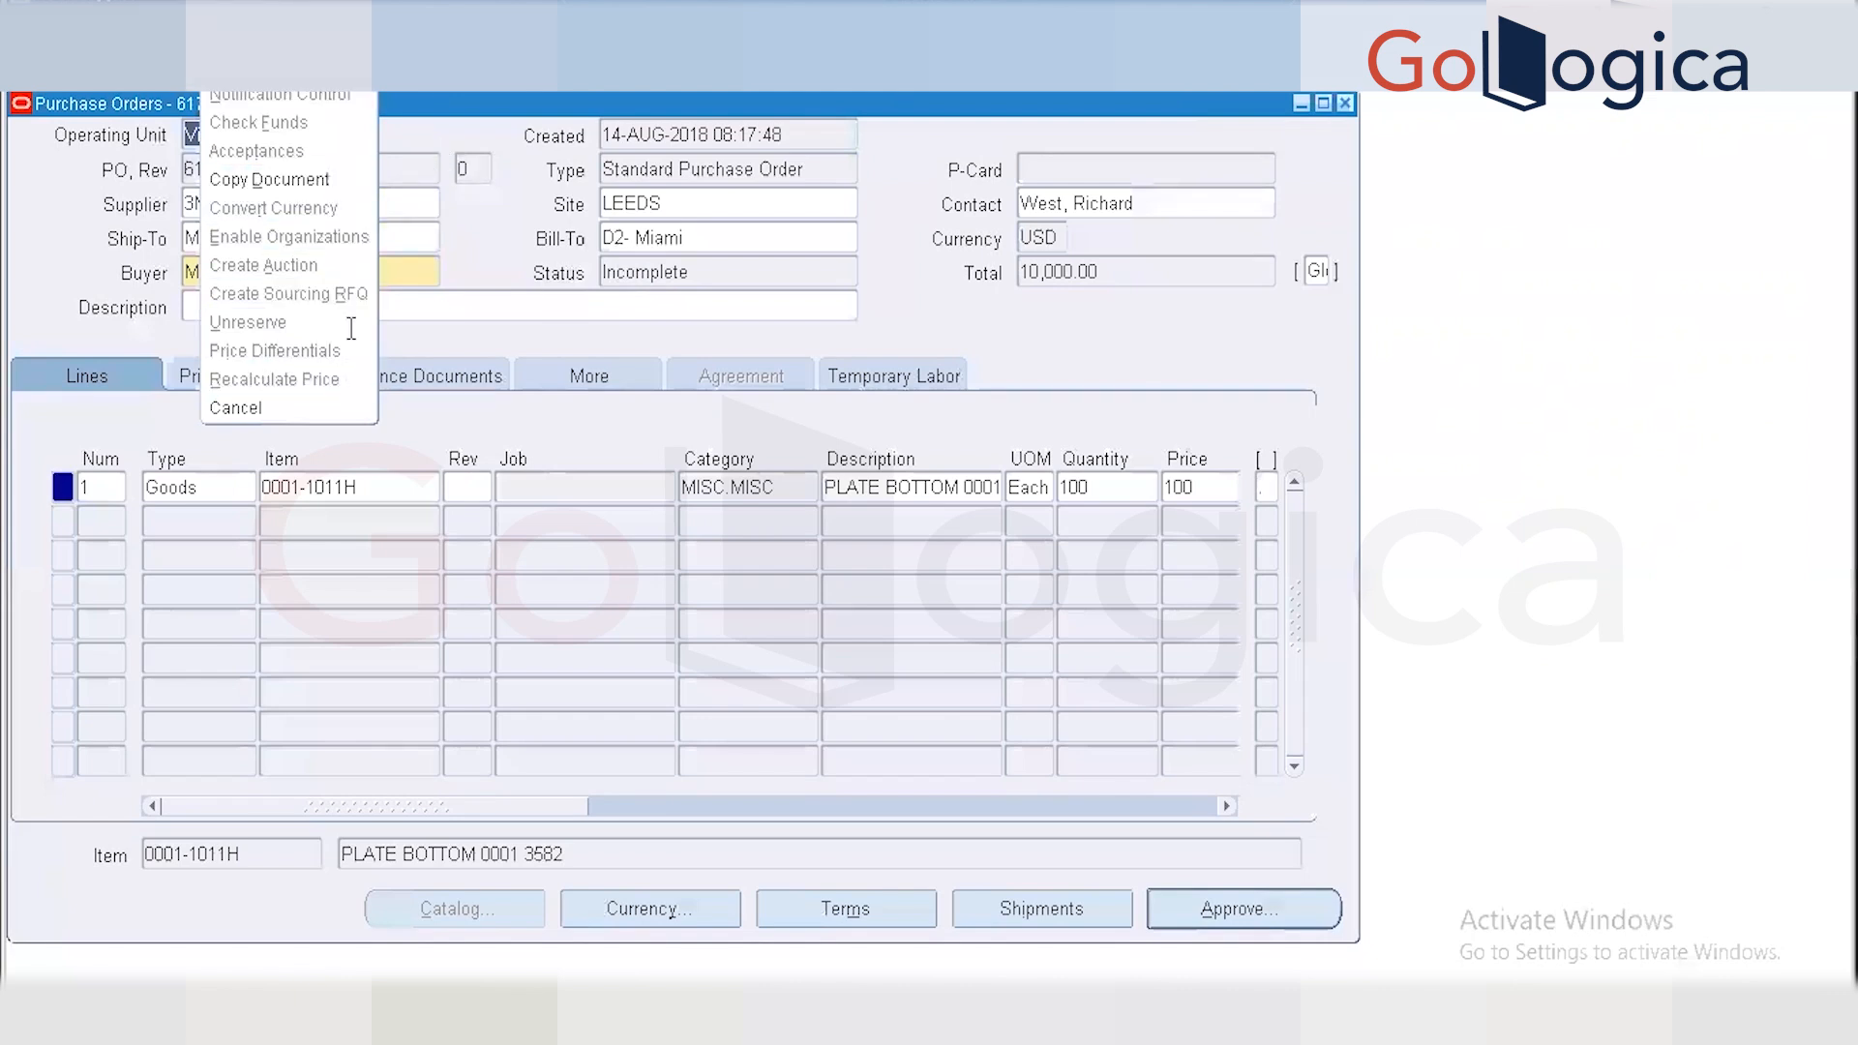
left_click(311, 172)
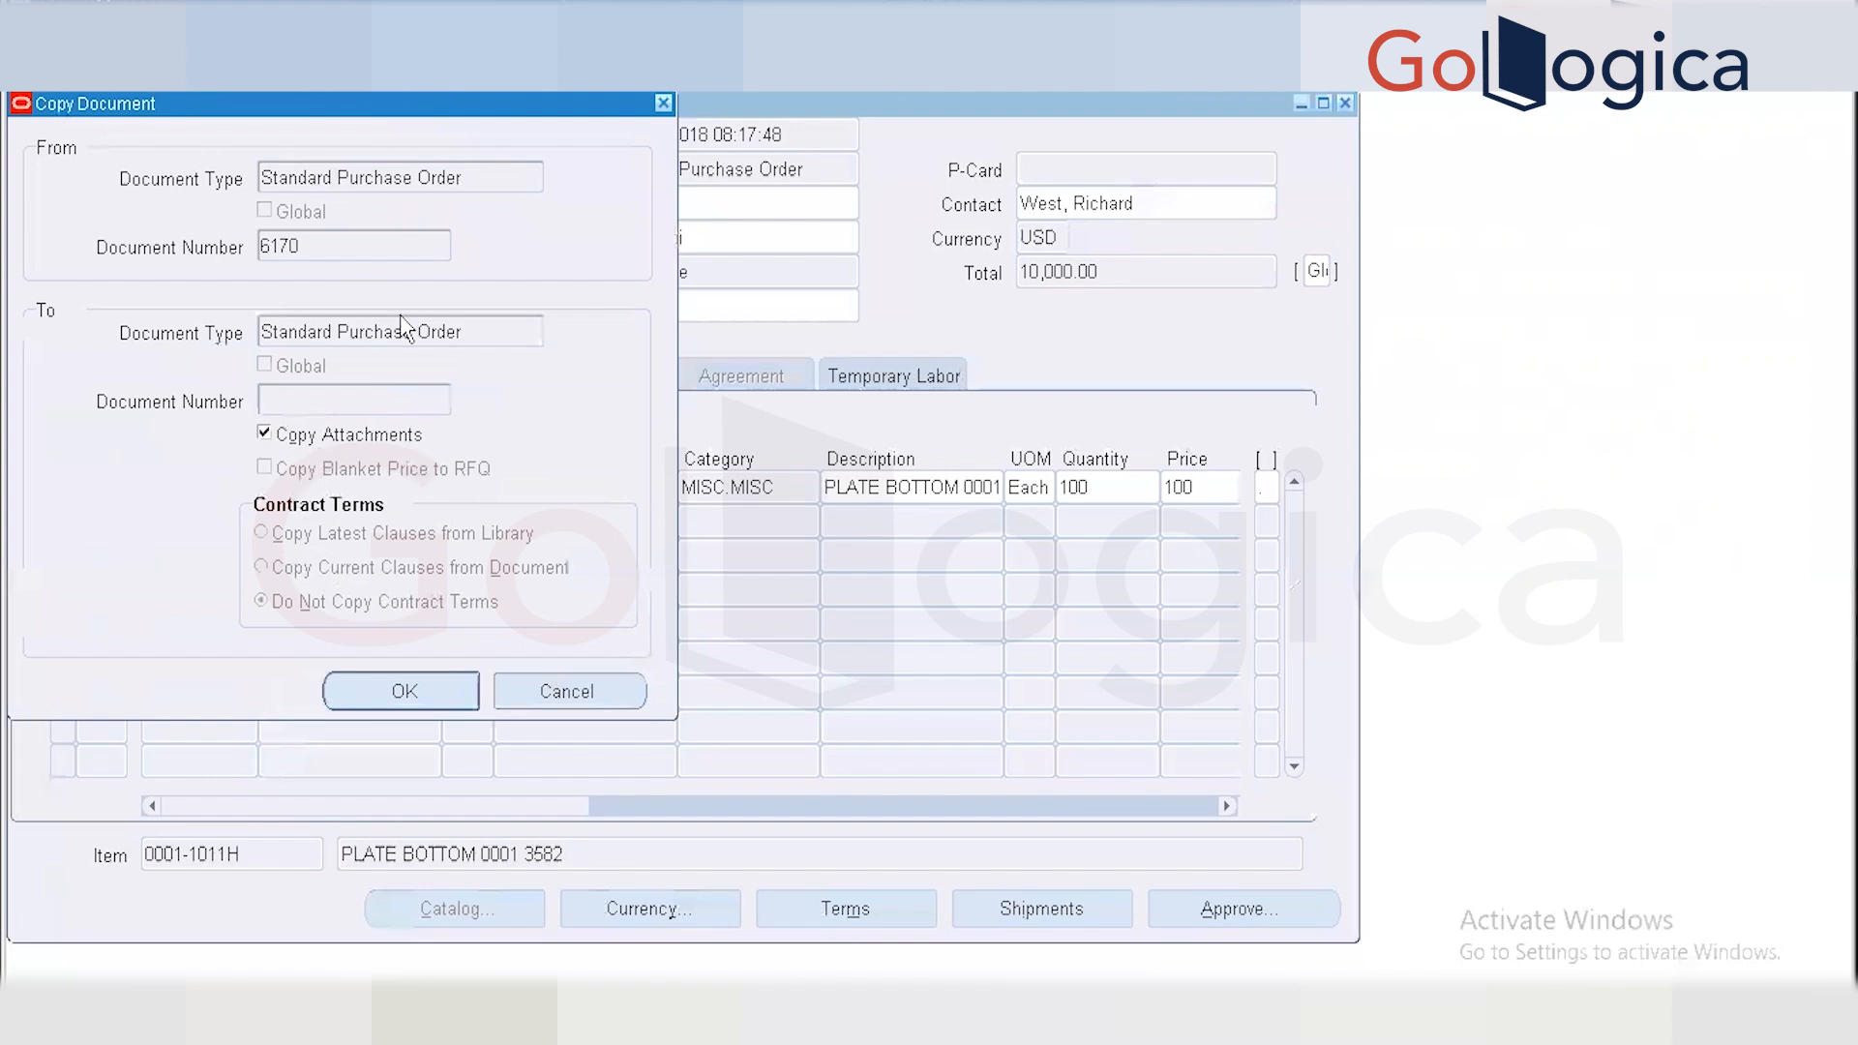
left_click(437, 697)
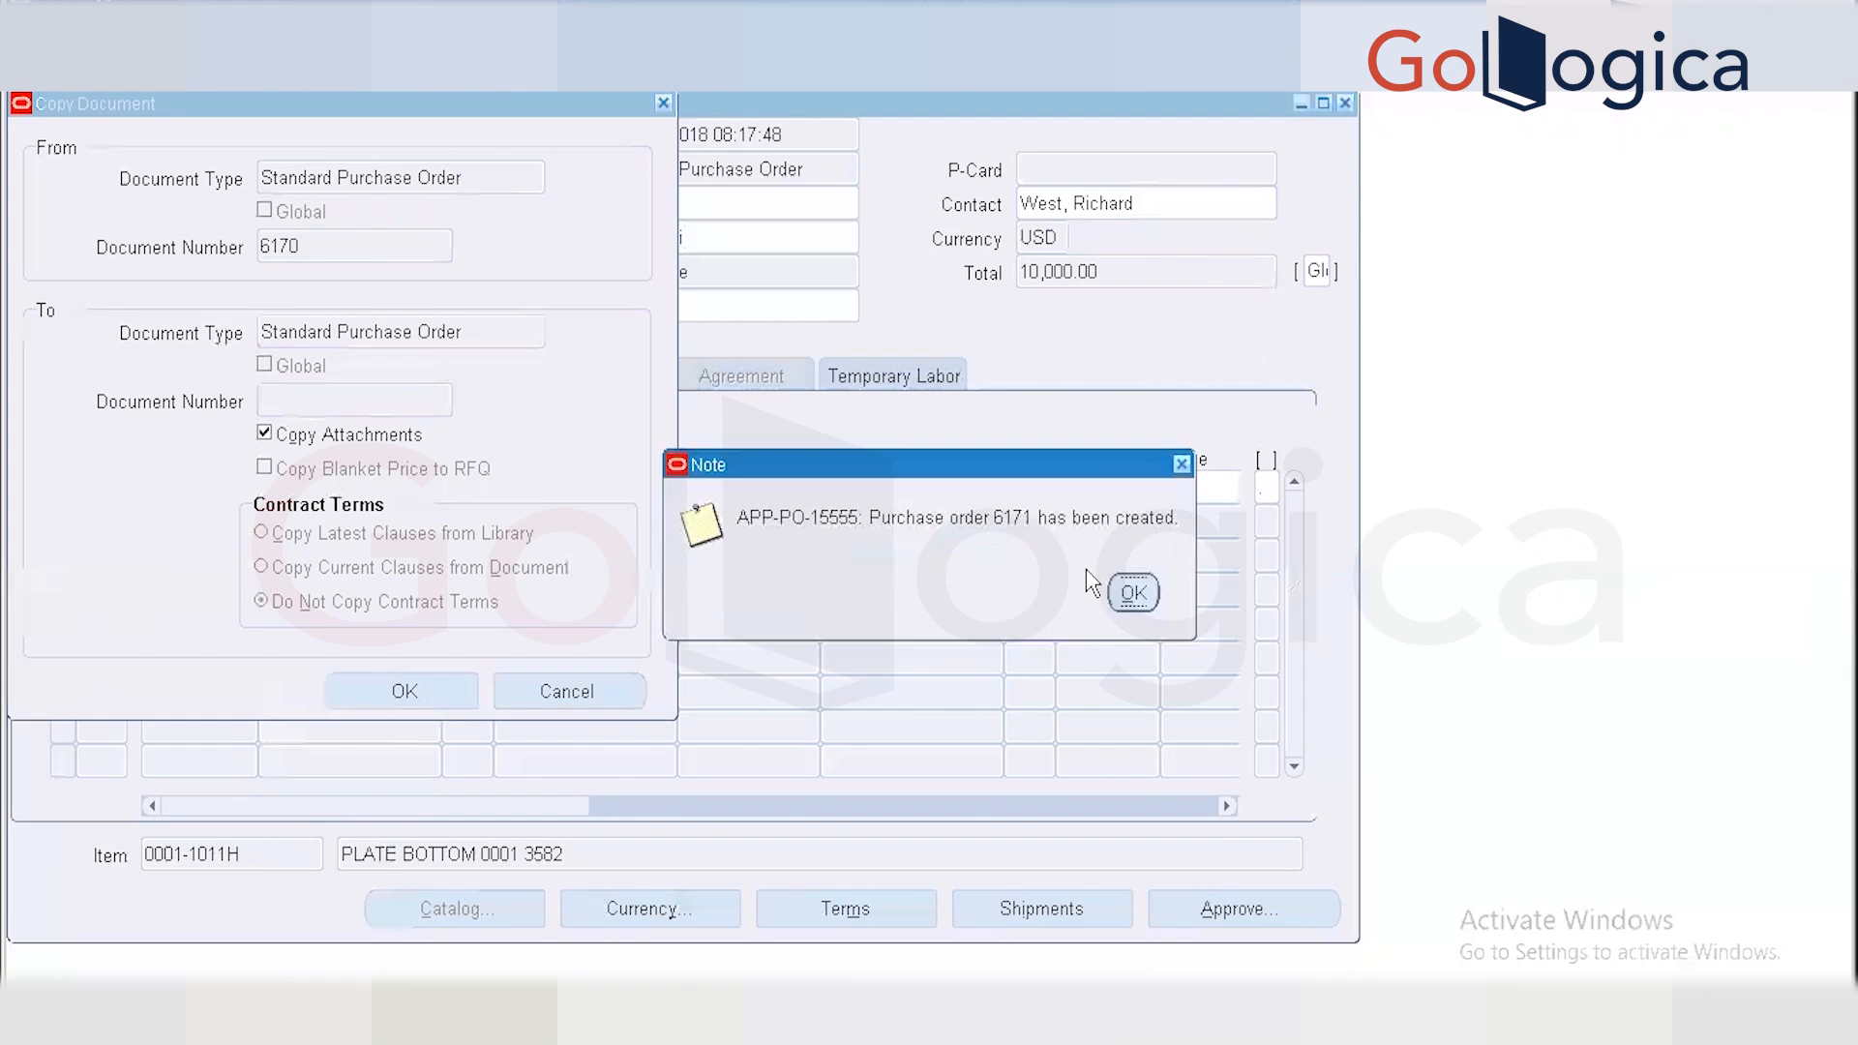
left_click(1133, 592)
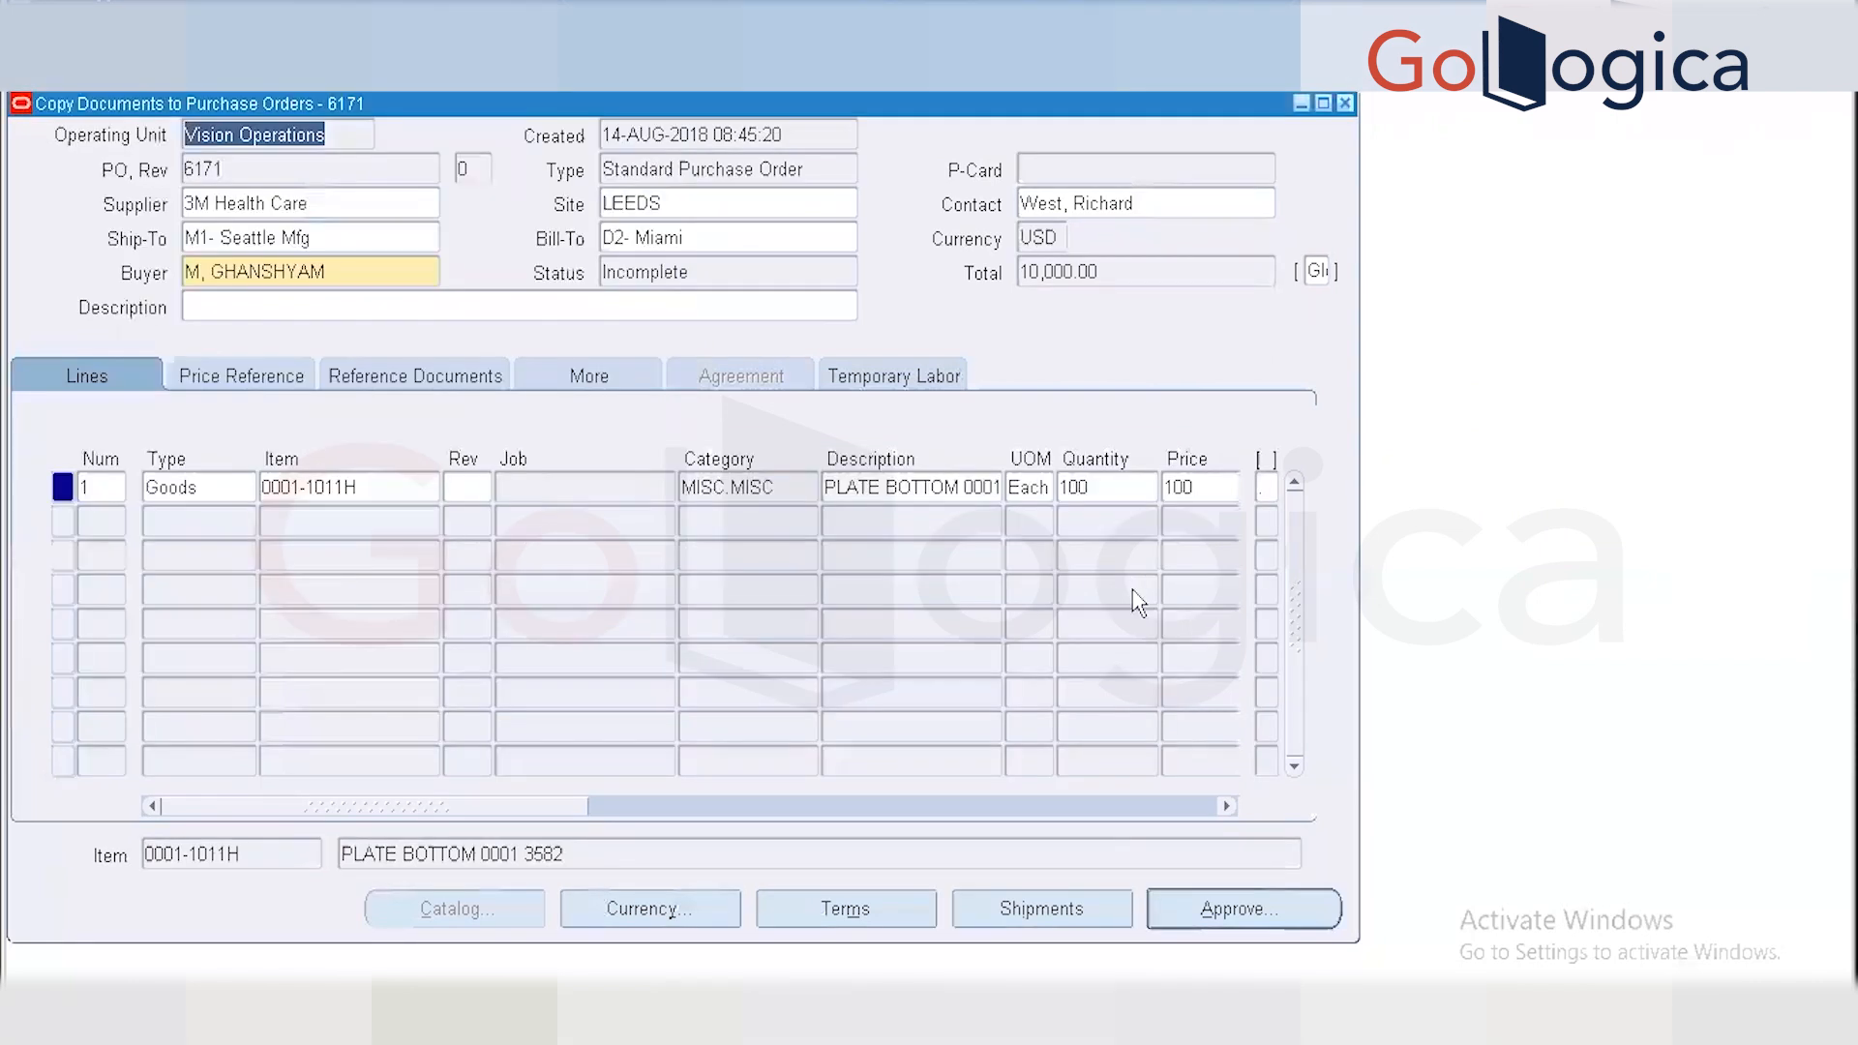
left_click(1287, 919)
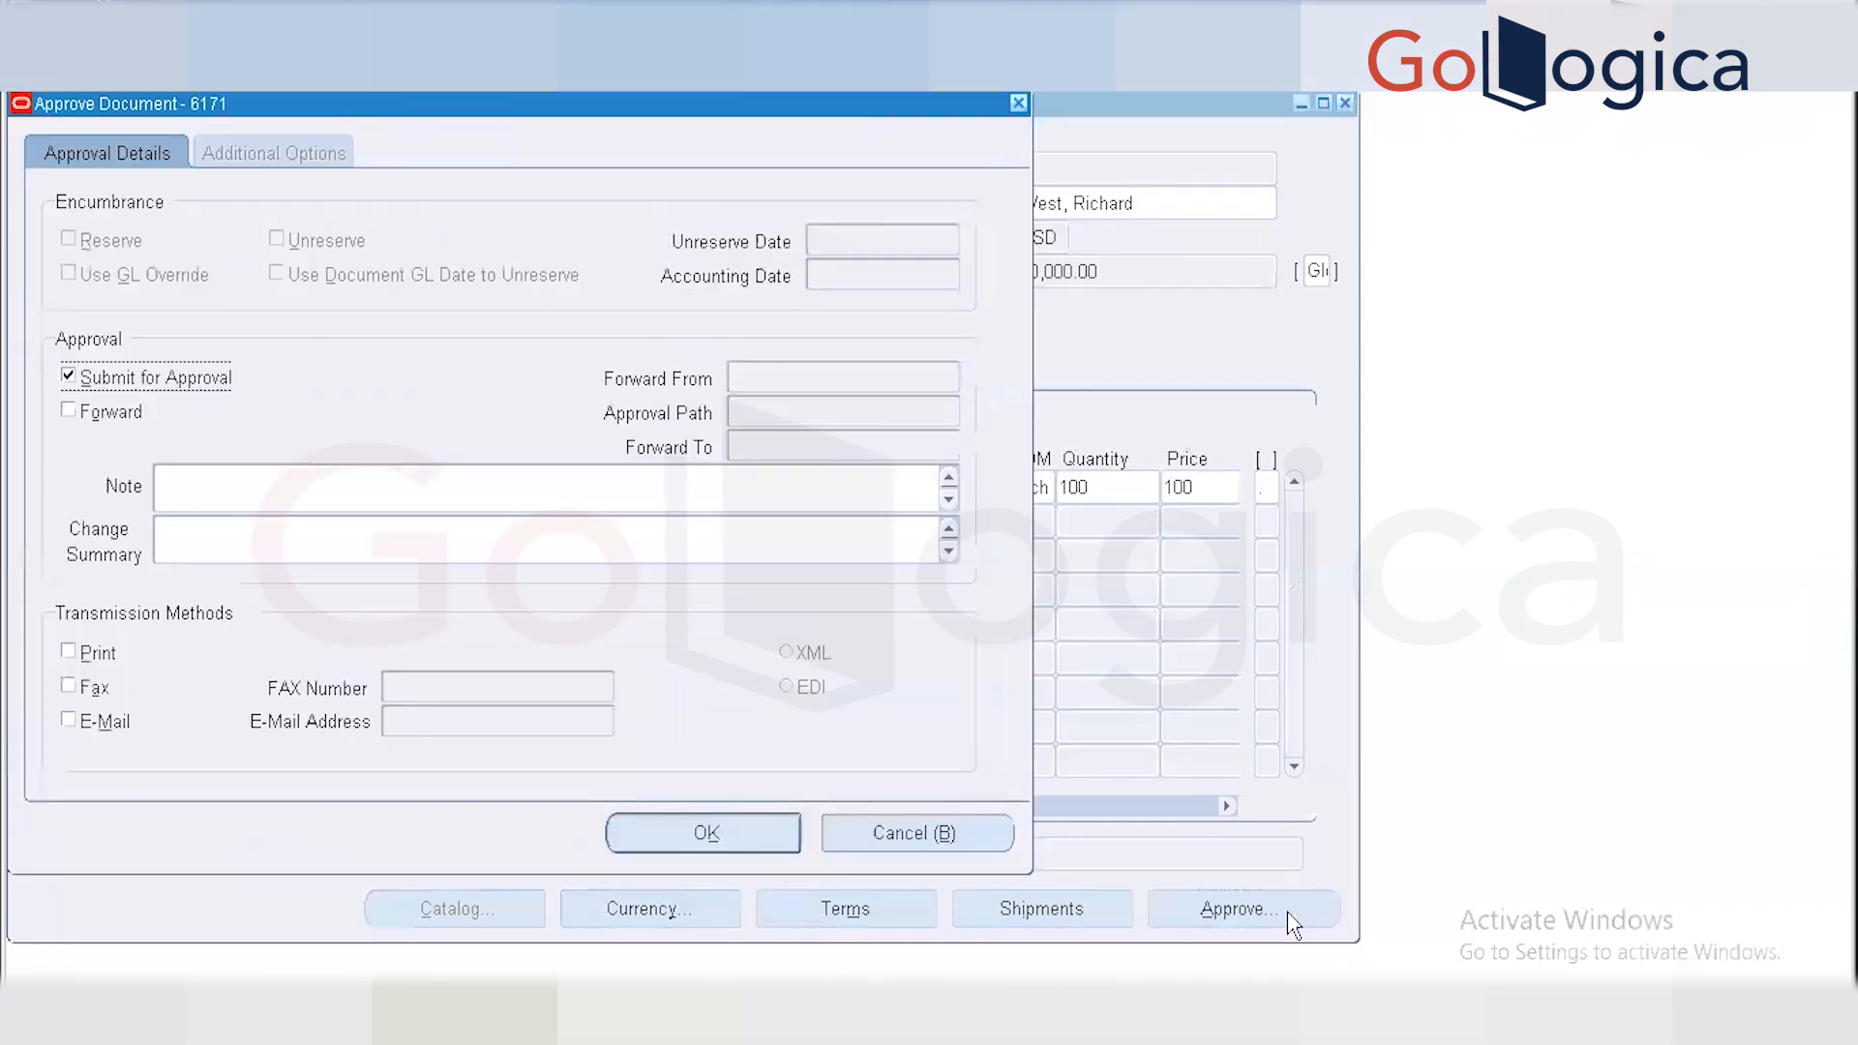
left_click(707, 830)
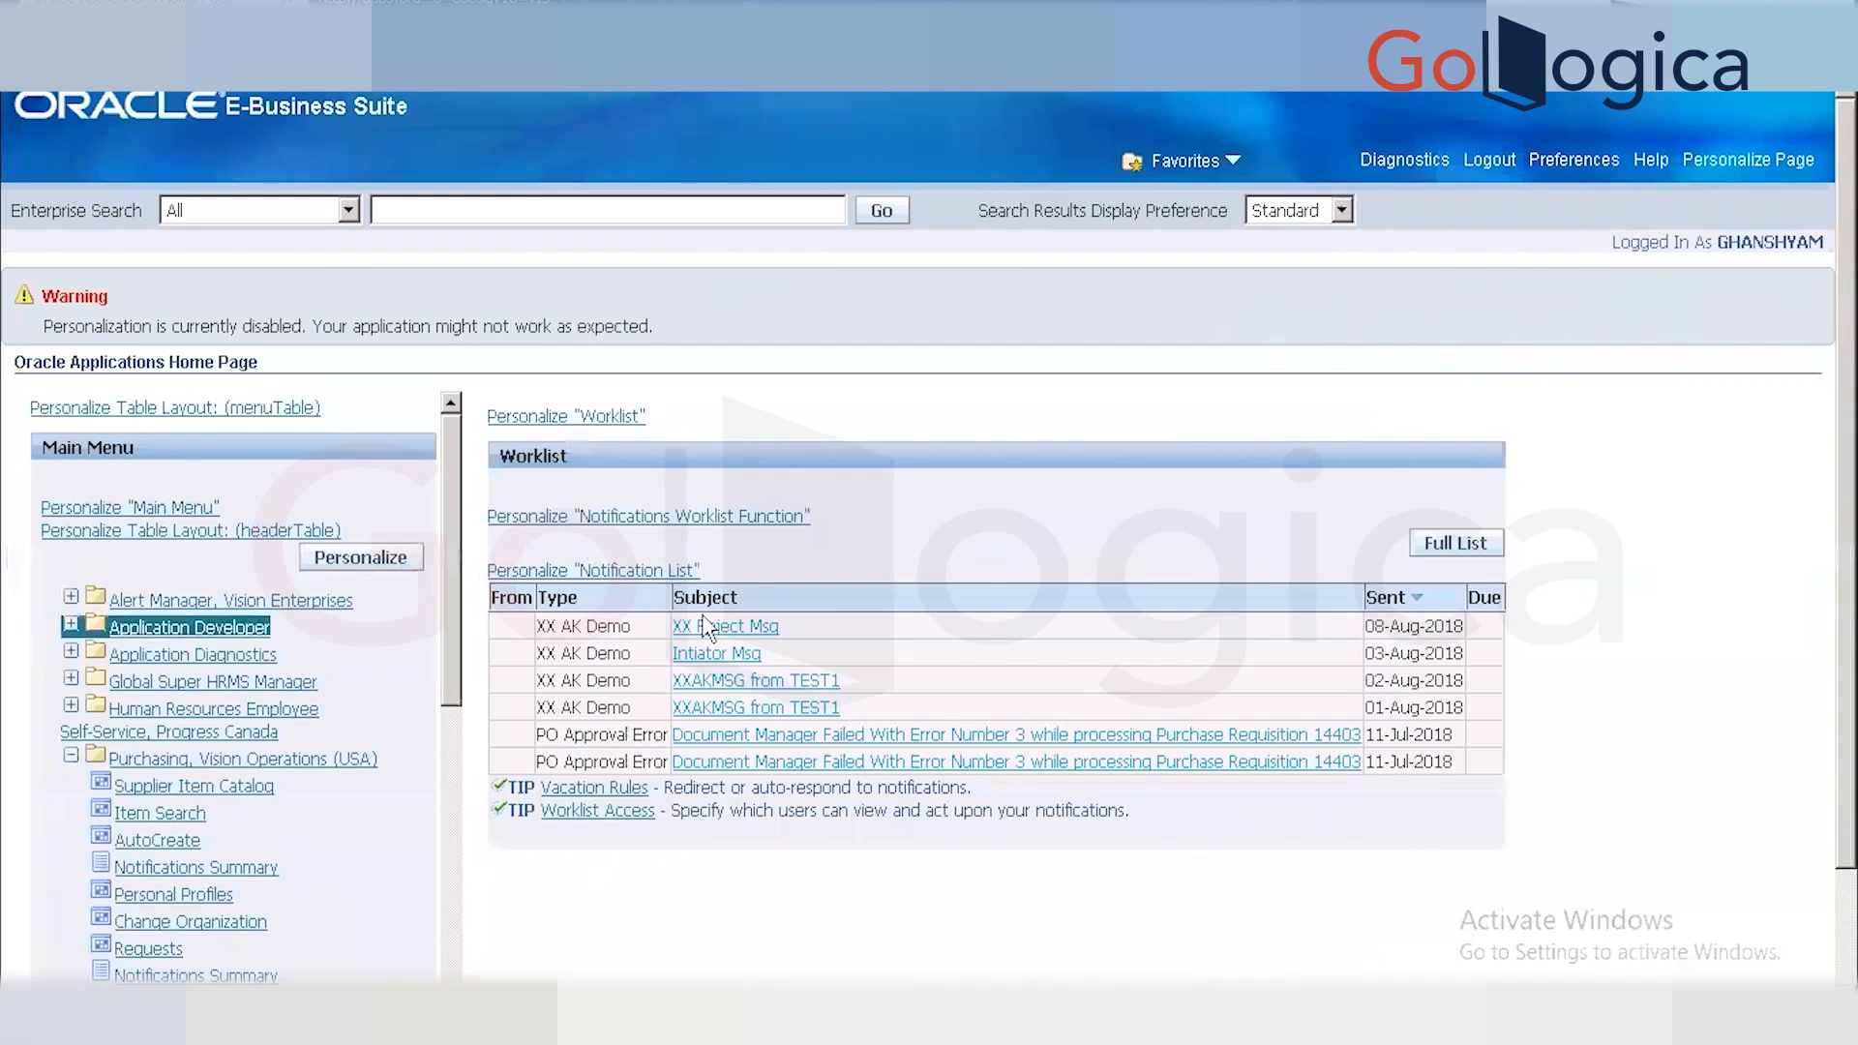
Go to Workflow Administrator Web Applications > Administrator Workflow > Notifications in the Main Menu.
left_click(159, 814)
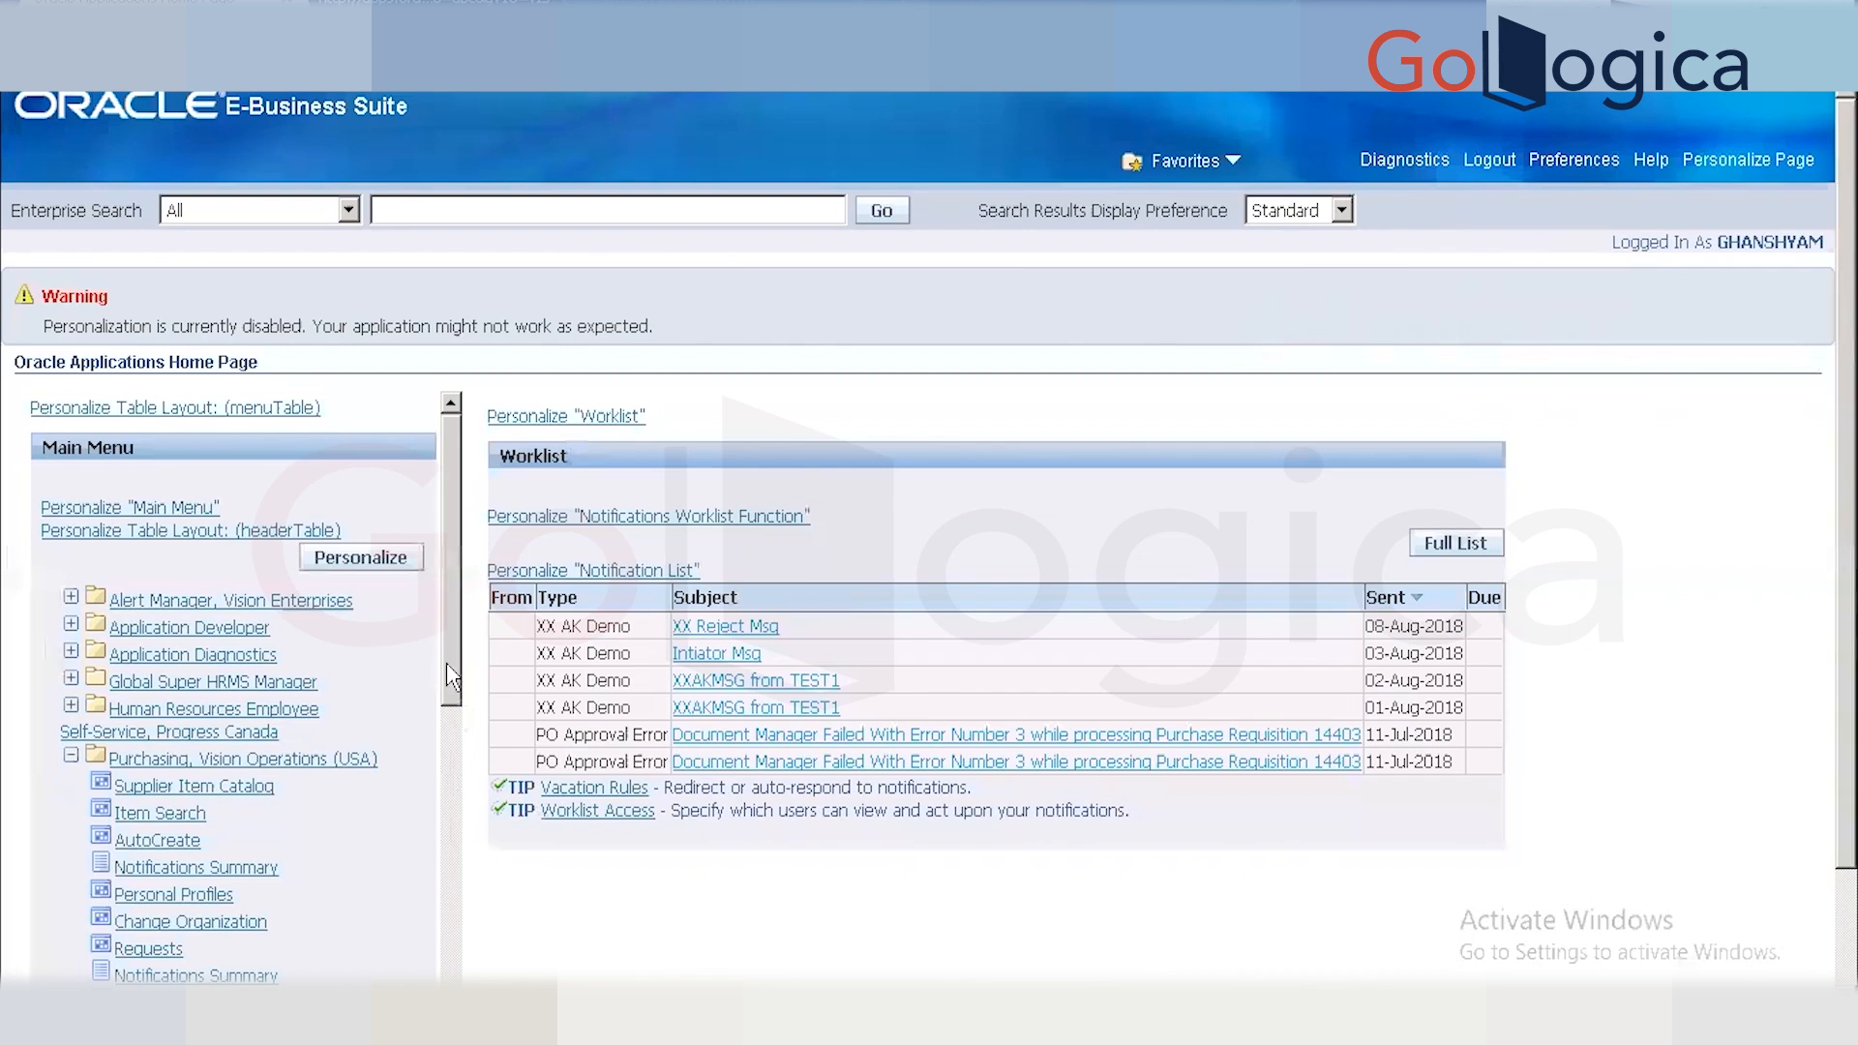
left_click_drag(460, 691, 442, 977)
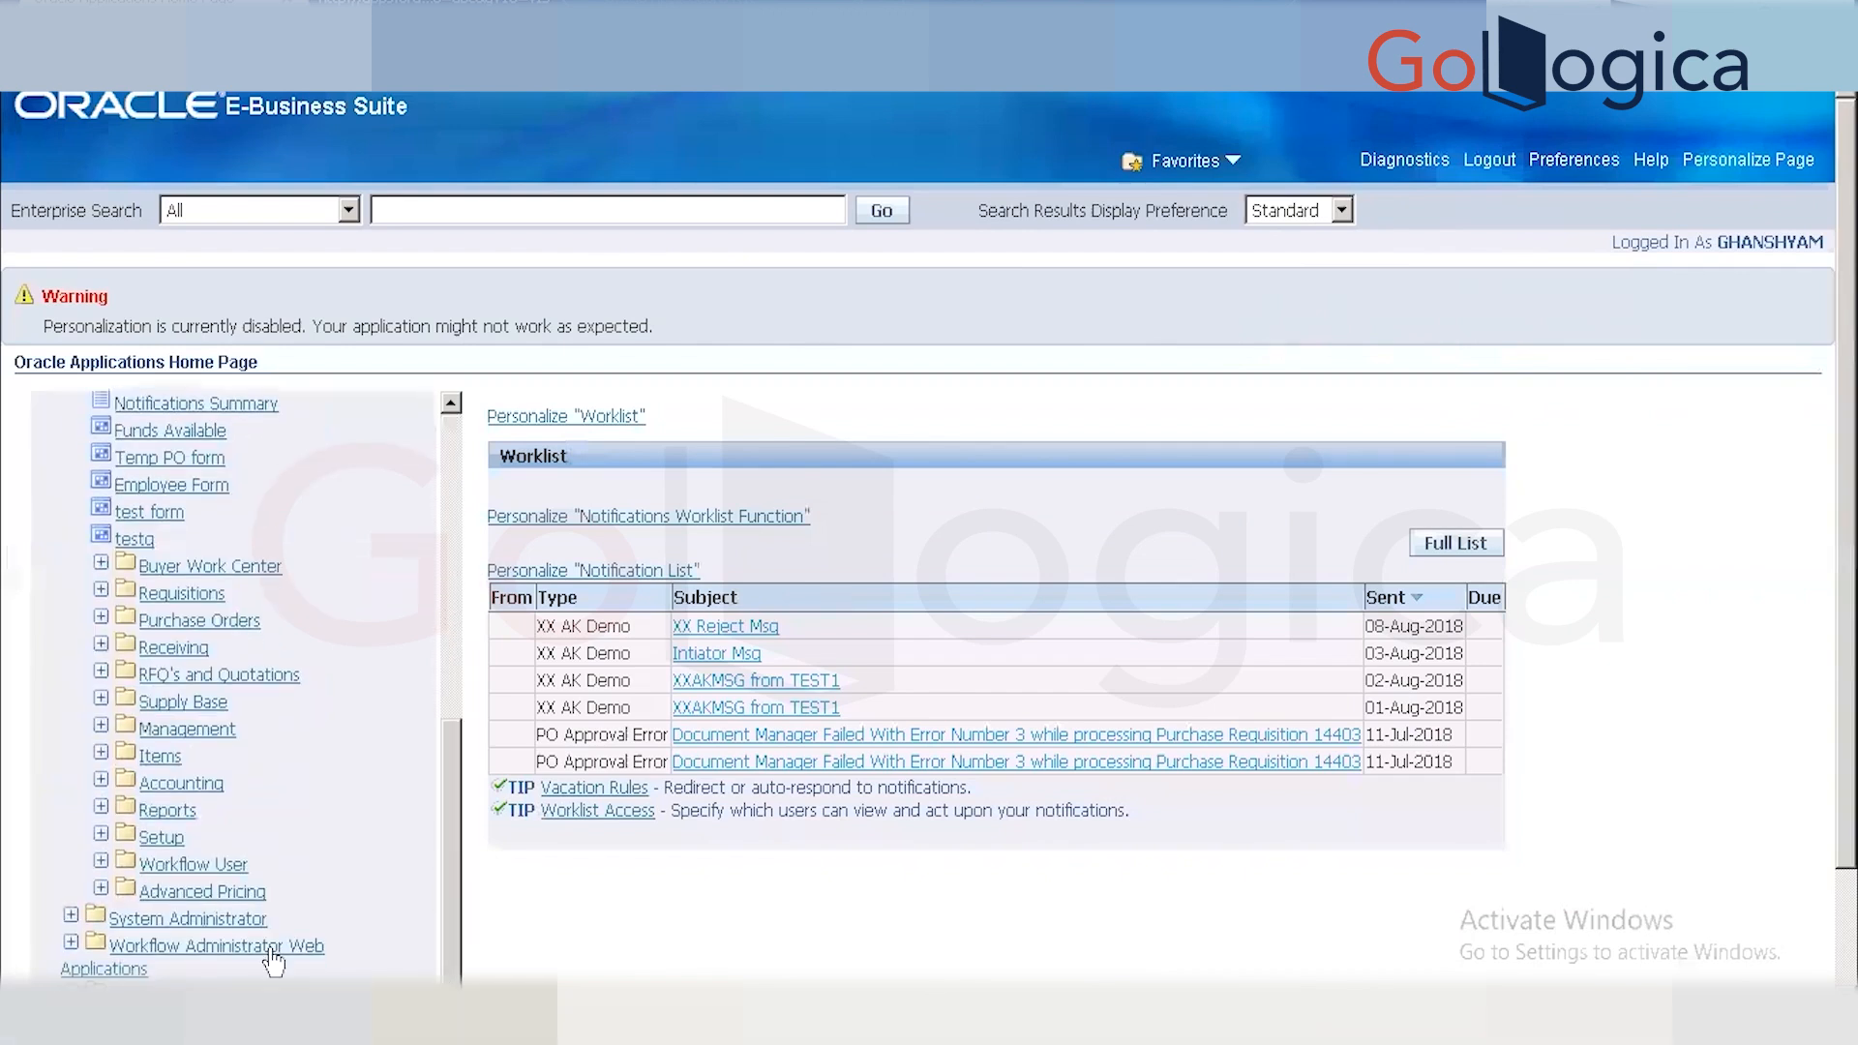
left_click(226, 953)
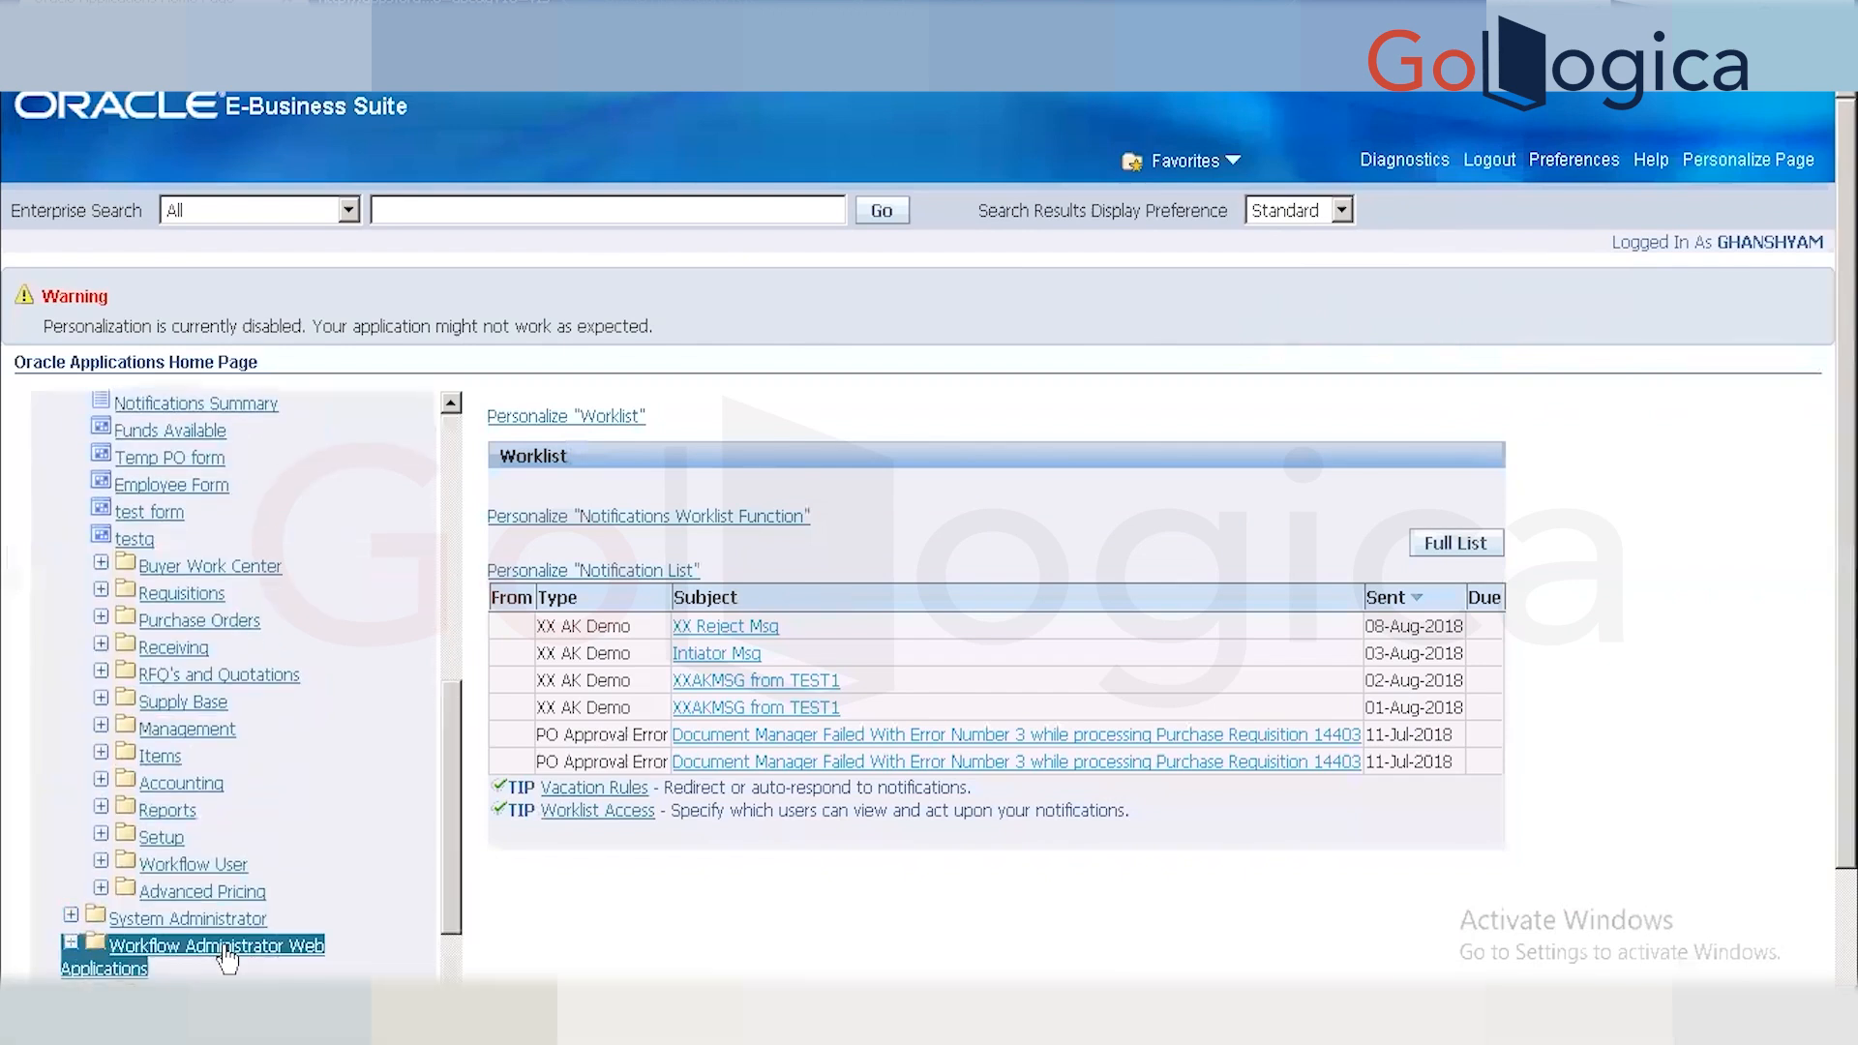
left_click_drag(444, 914, 447, 960)
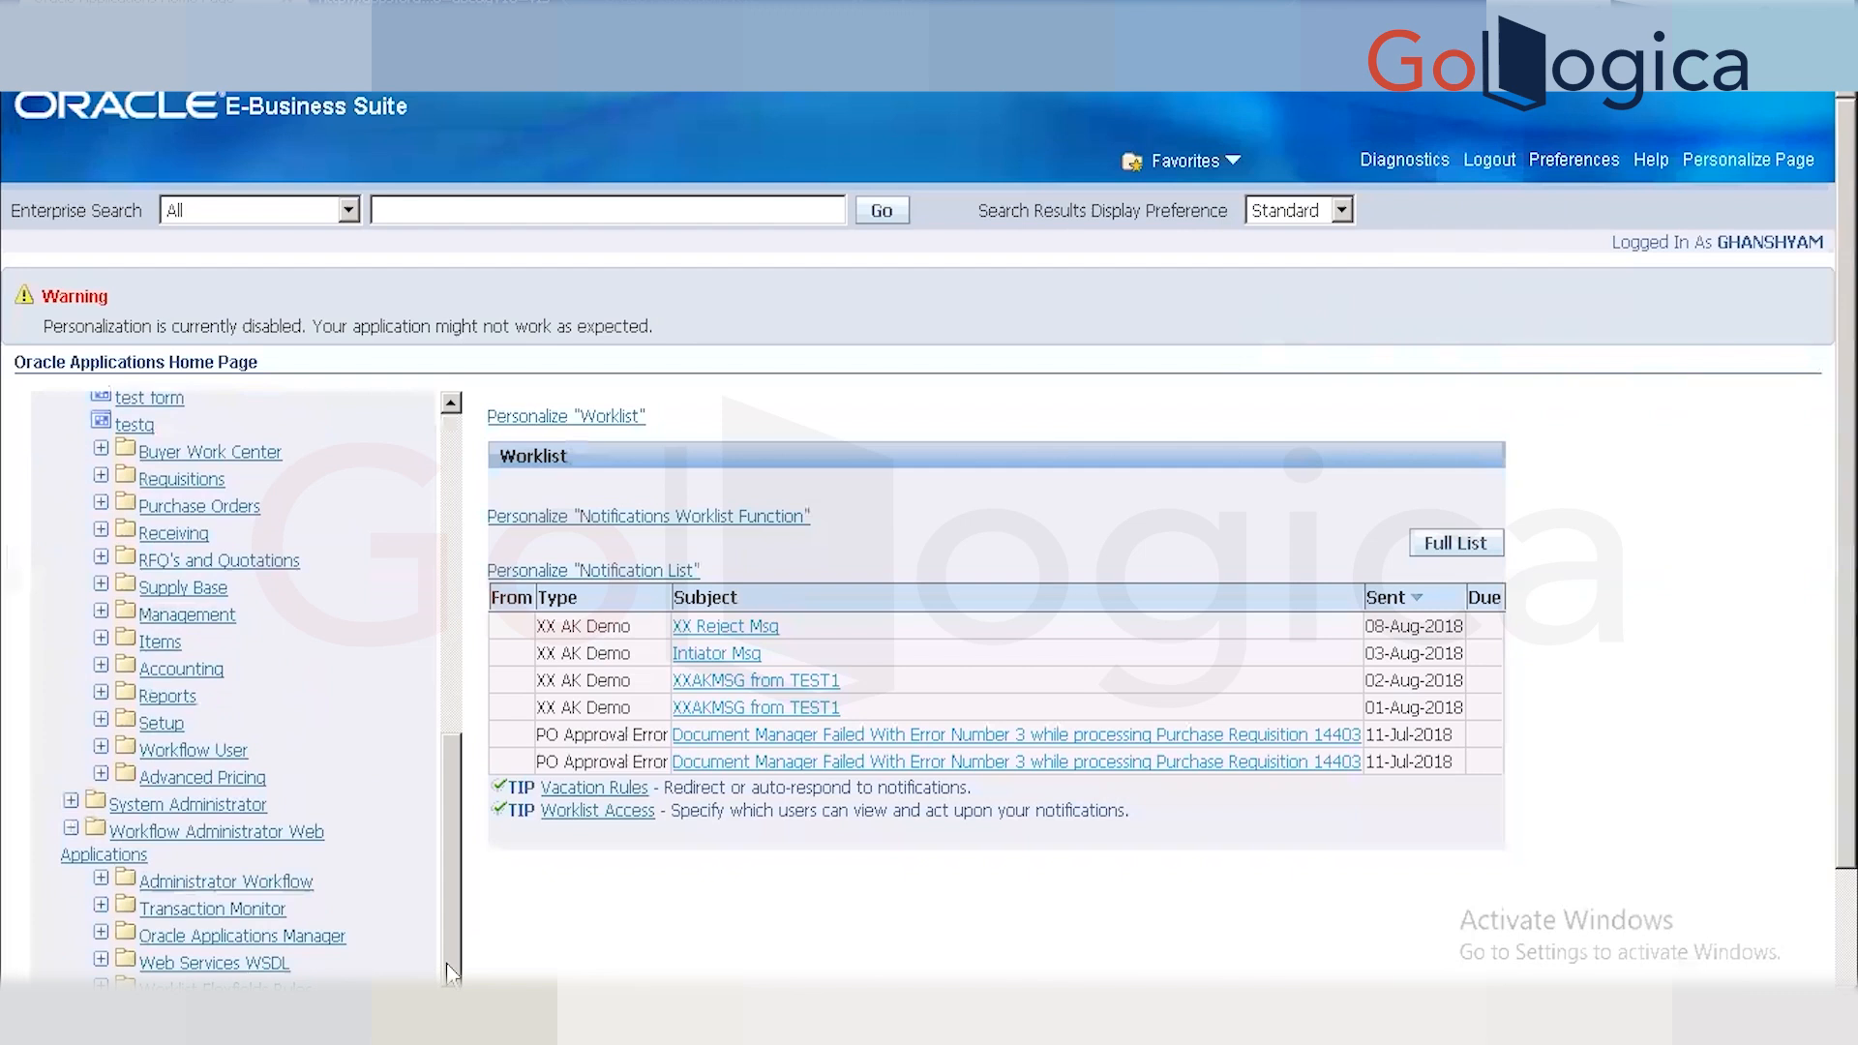
left_click(212, 881)
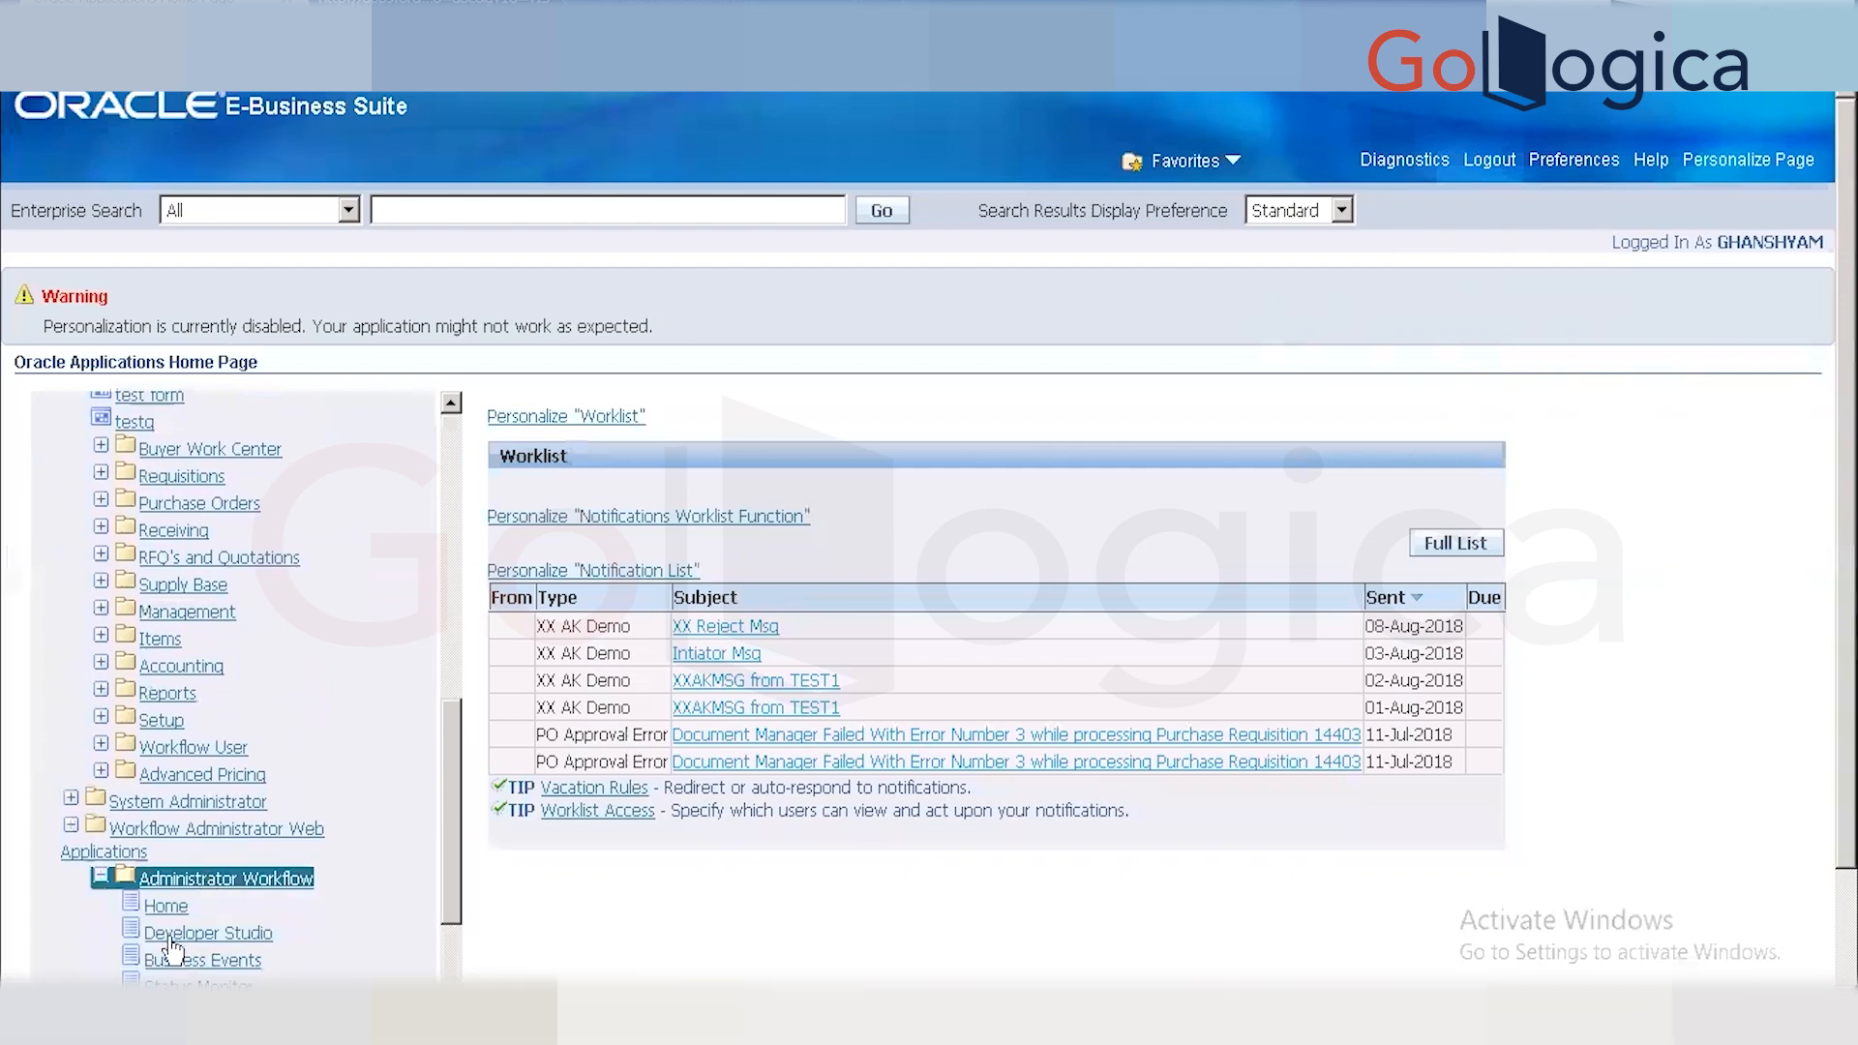
left_click(167, 908)
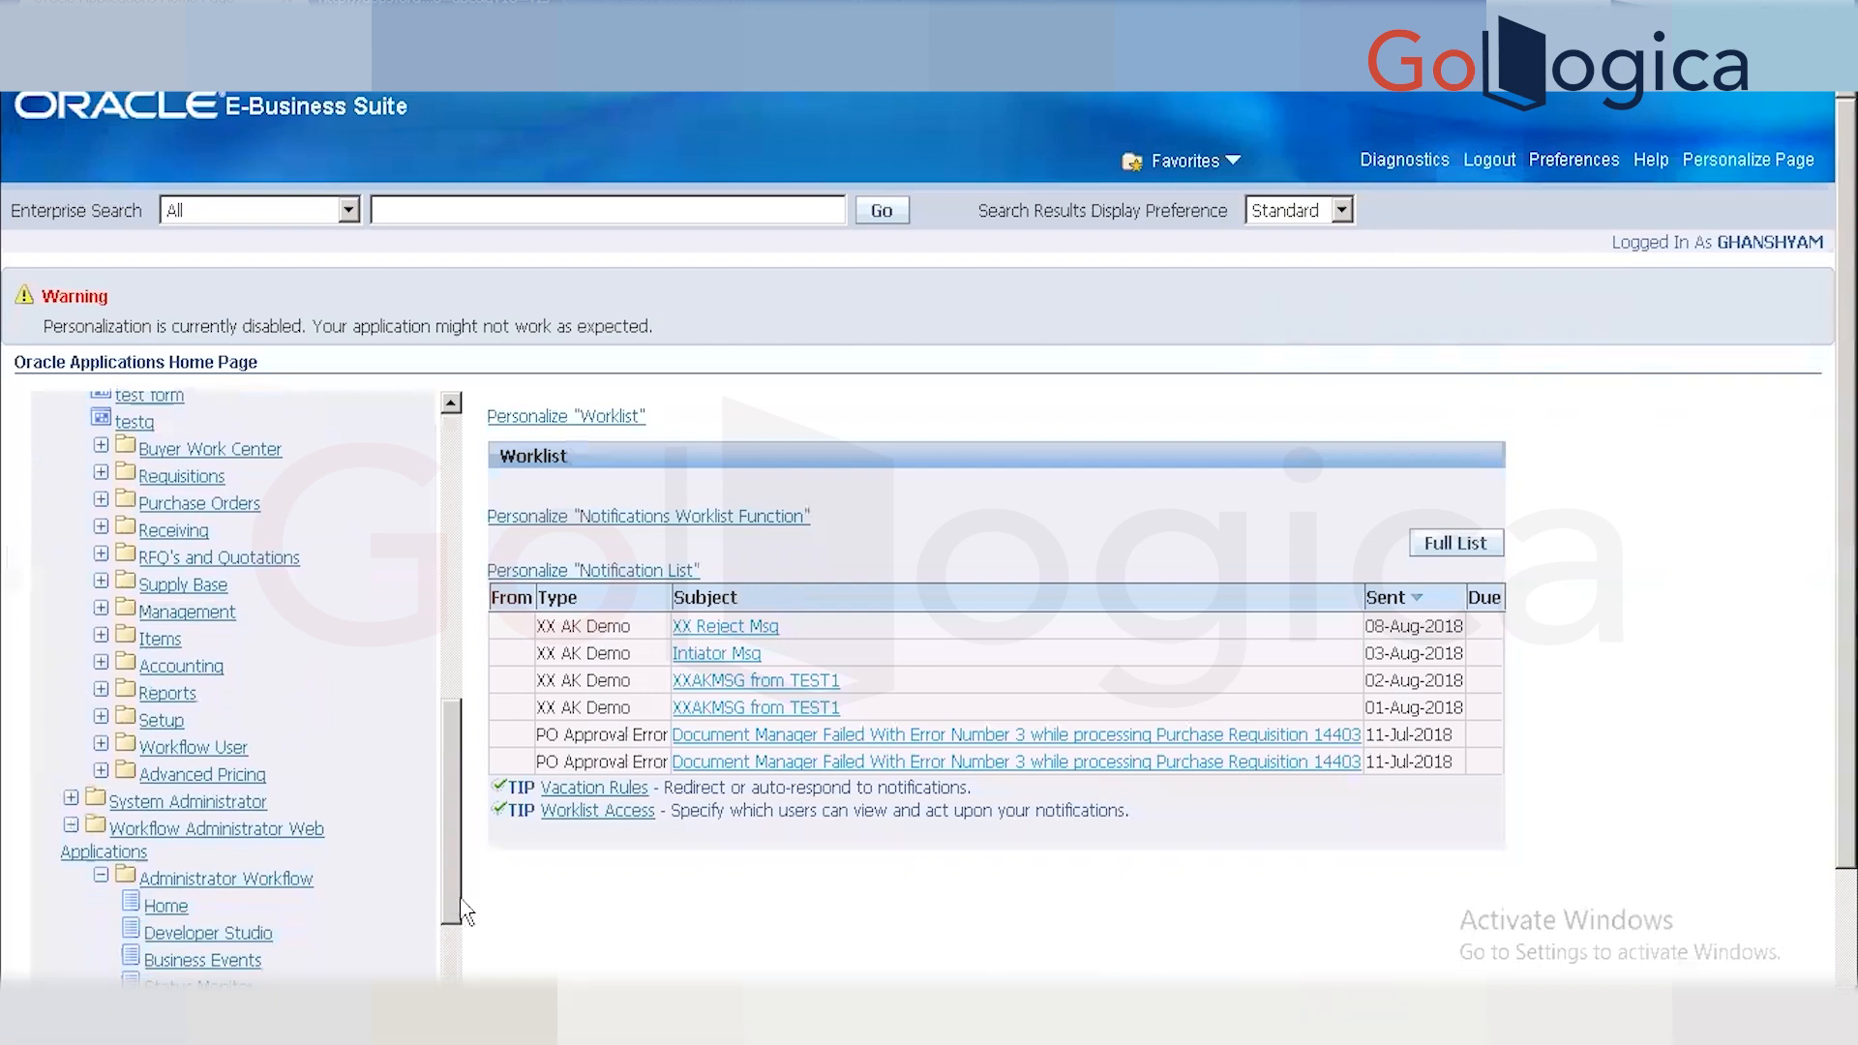
left_click_drag(458, 909, 461, 940)
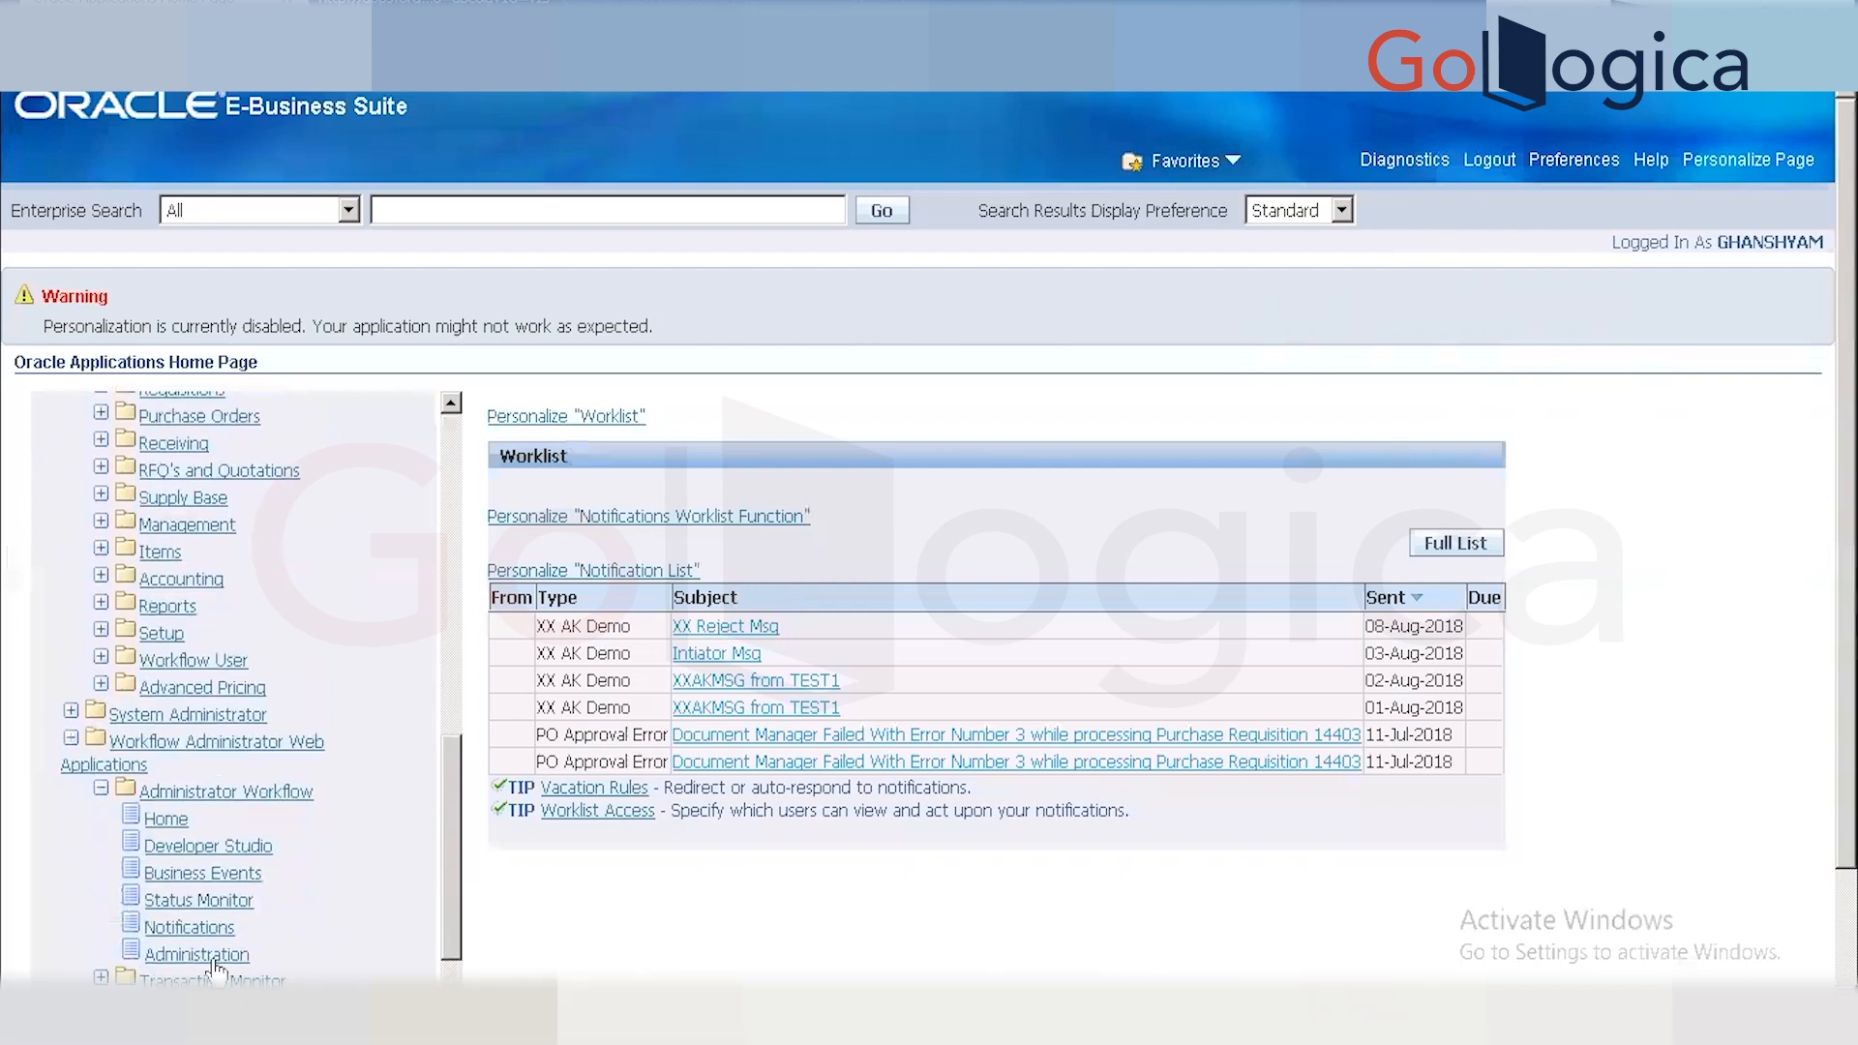
left_click(215, 929)
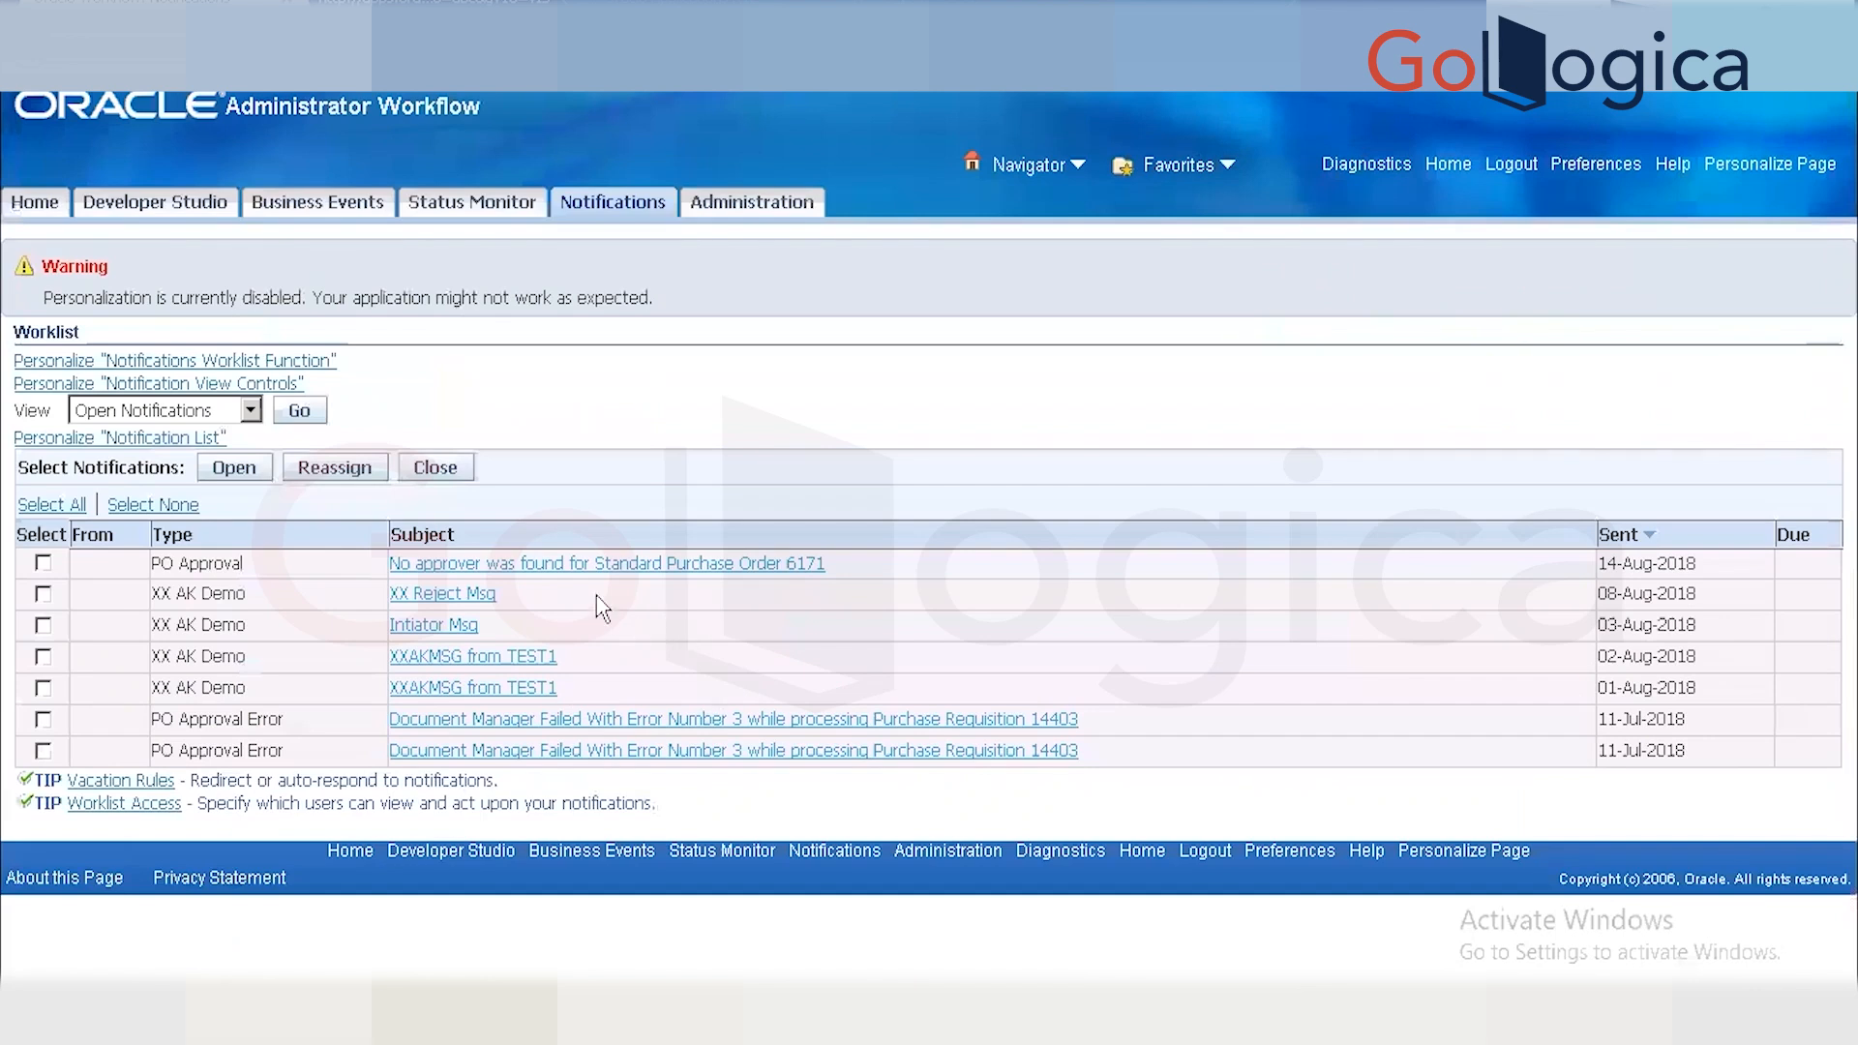
Open the 'No approver was found for Standard Purchase Order 6171' notification and read its message line.
left_click(717, 567)
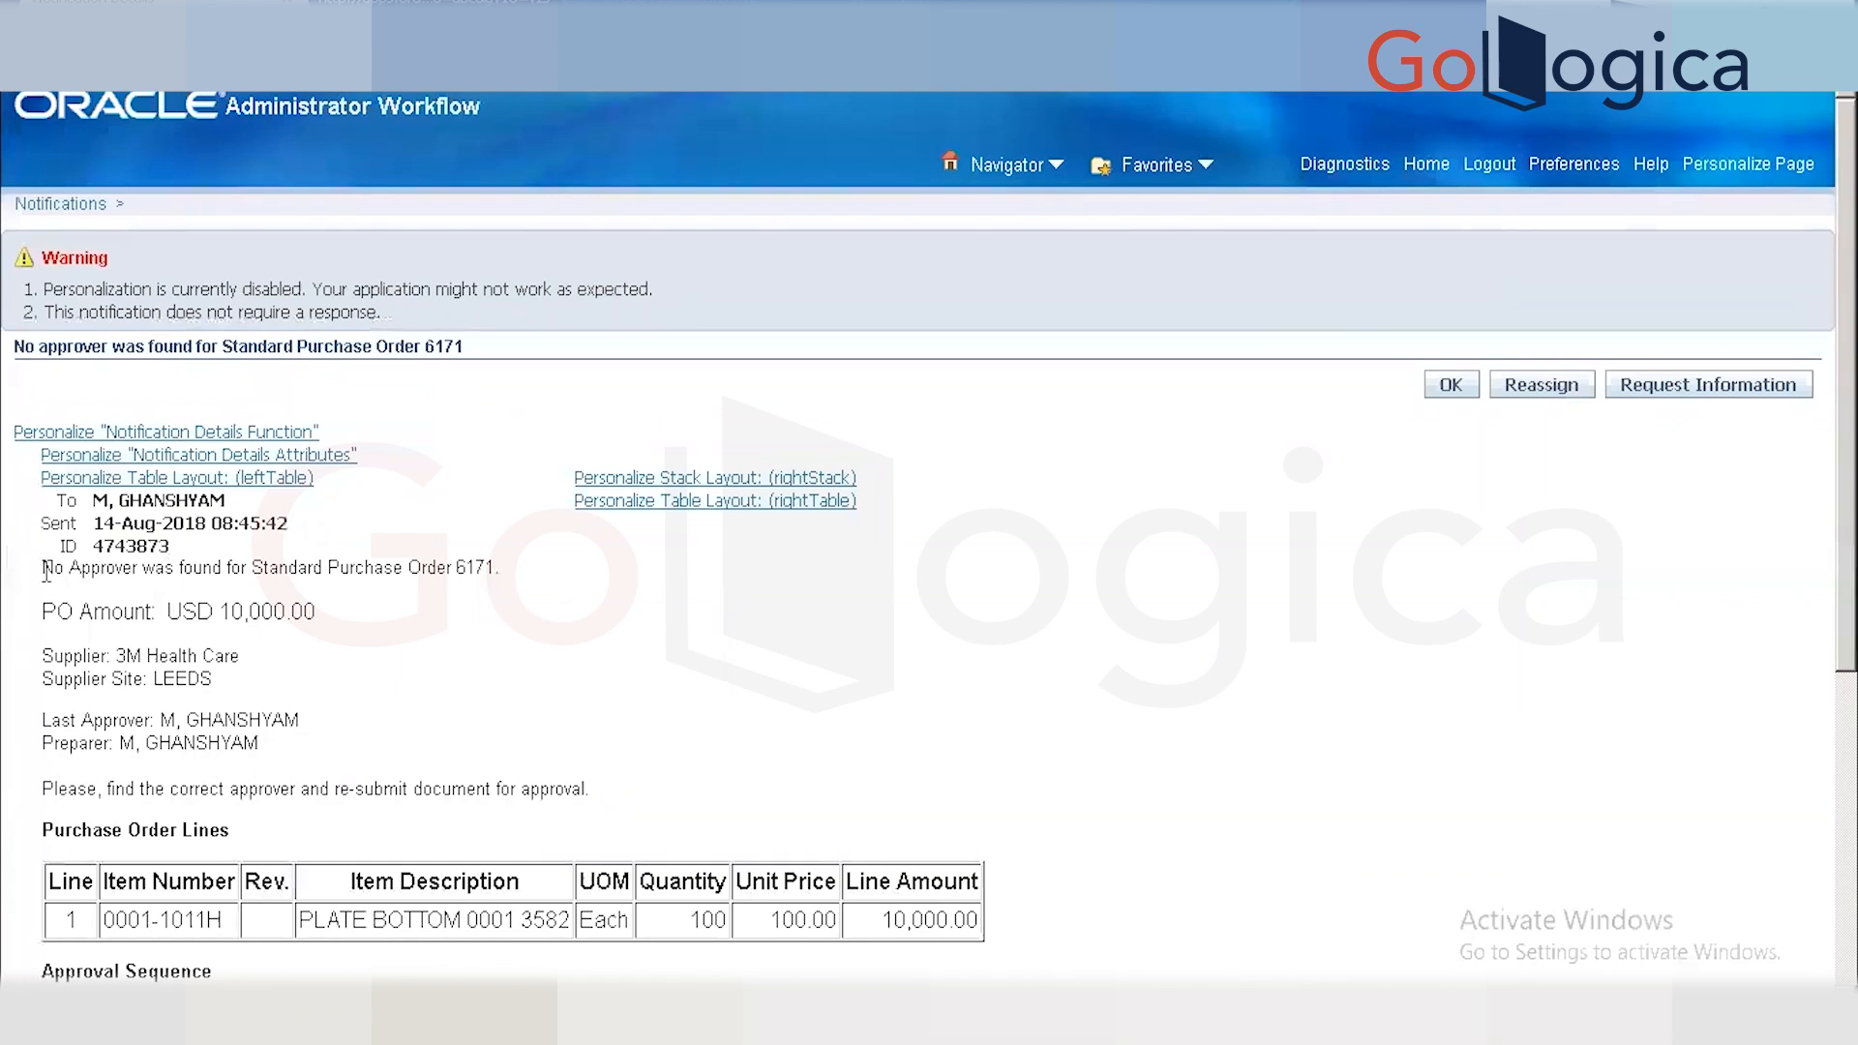
left_click_drag(44, 569, 533, 586)
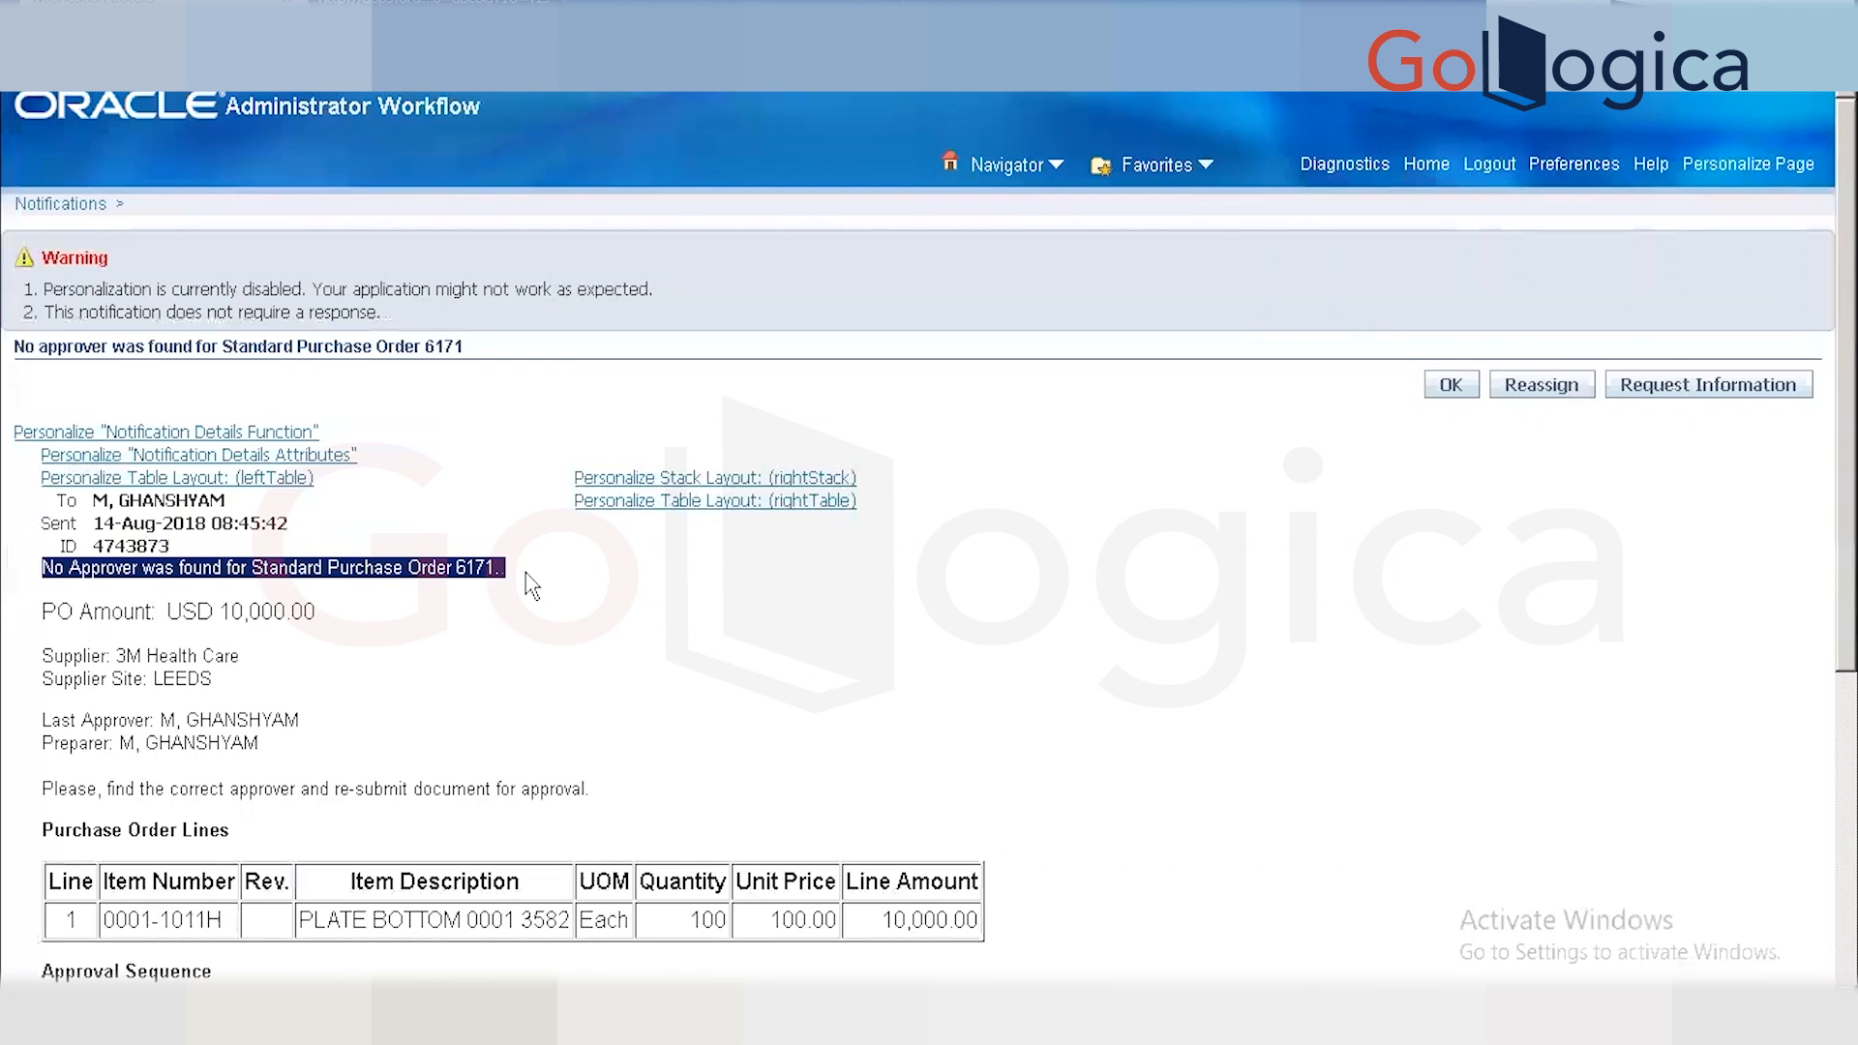
left_click(576, 590)
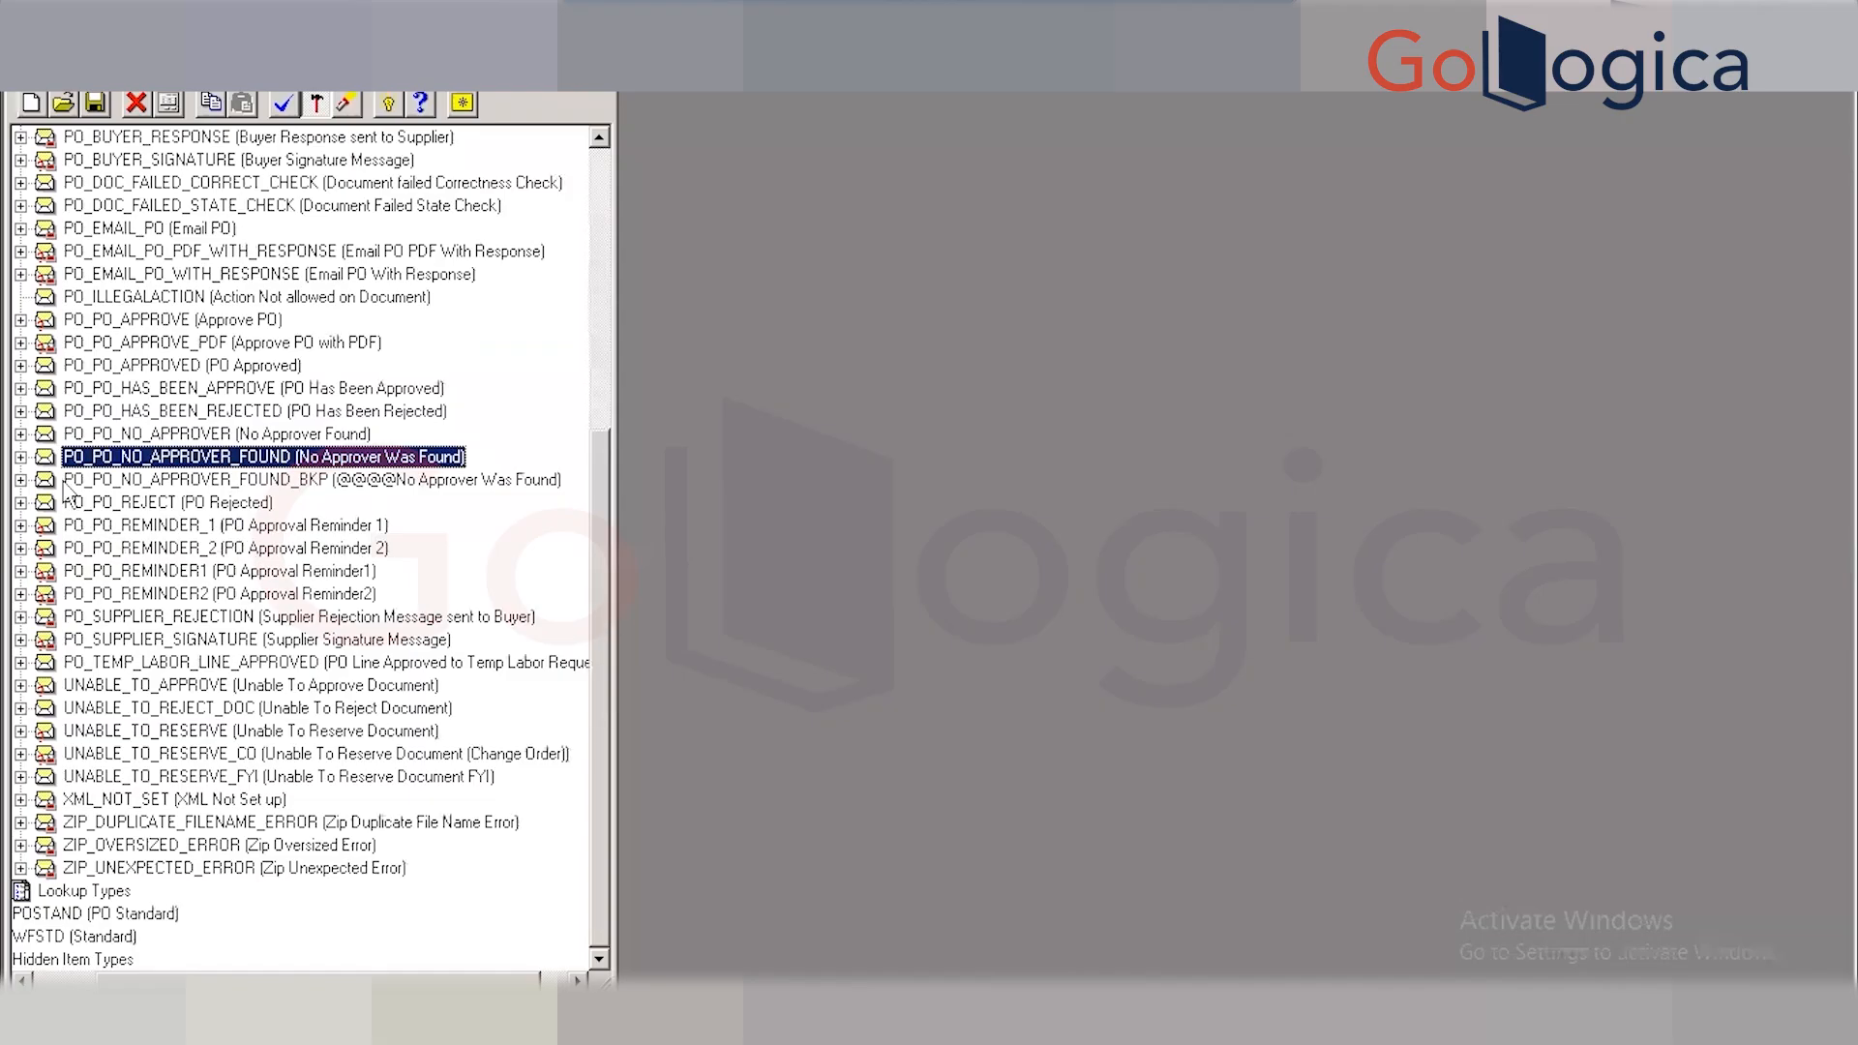
Open PO_PO_NO_APPROVER_FOUND's HTML Body and place the cursor after &DOCUMENT_TYPE_DISP.
double_click(45, 459)
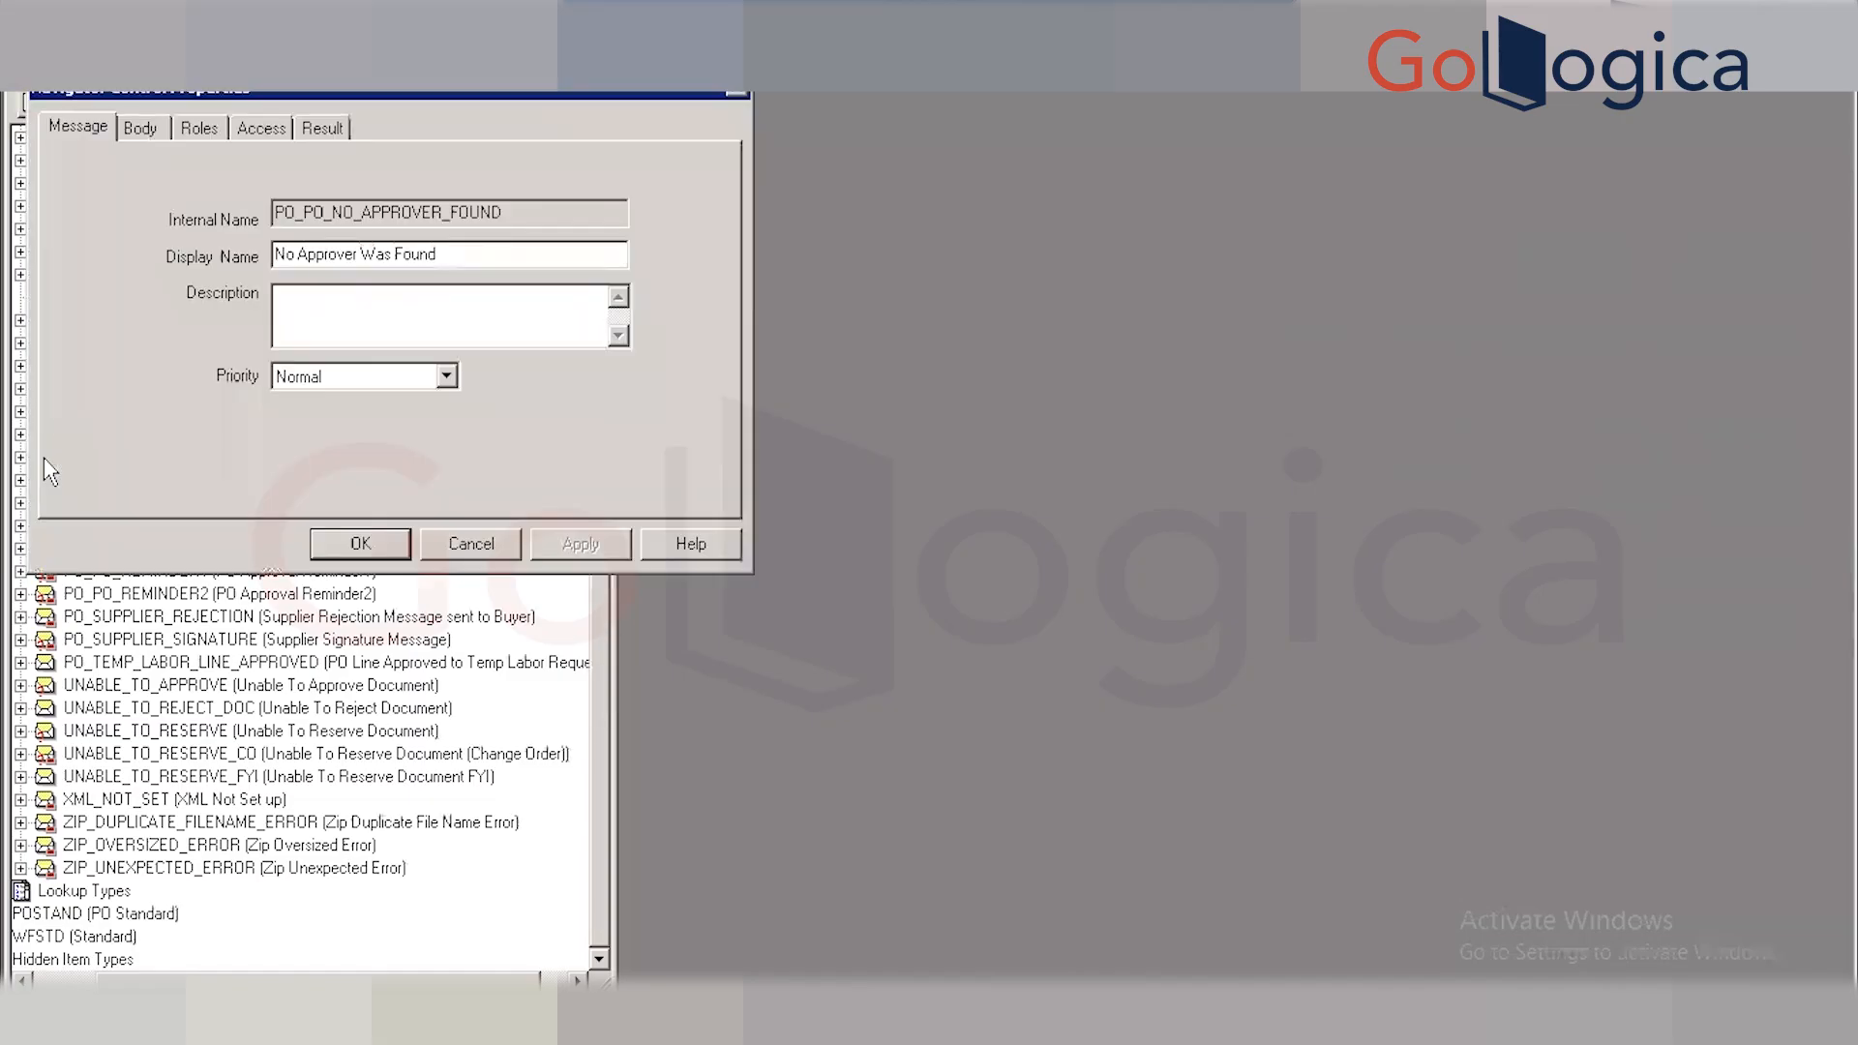
left_click(139, 135)
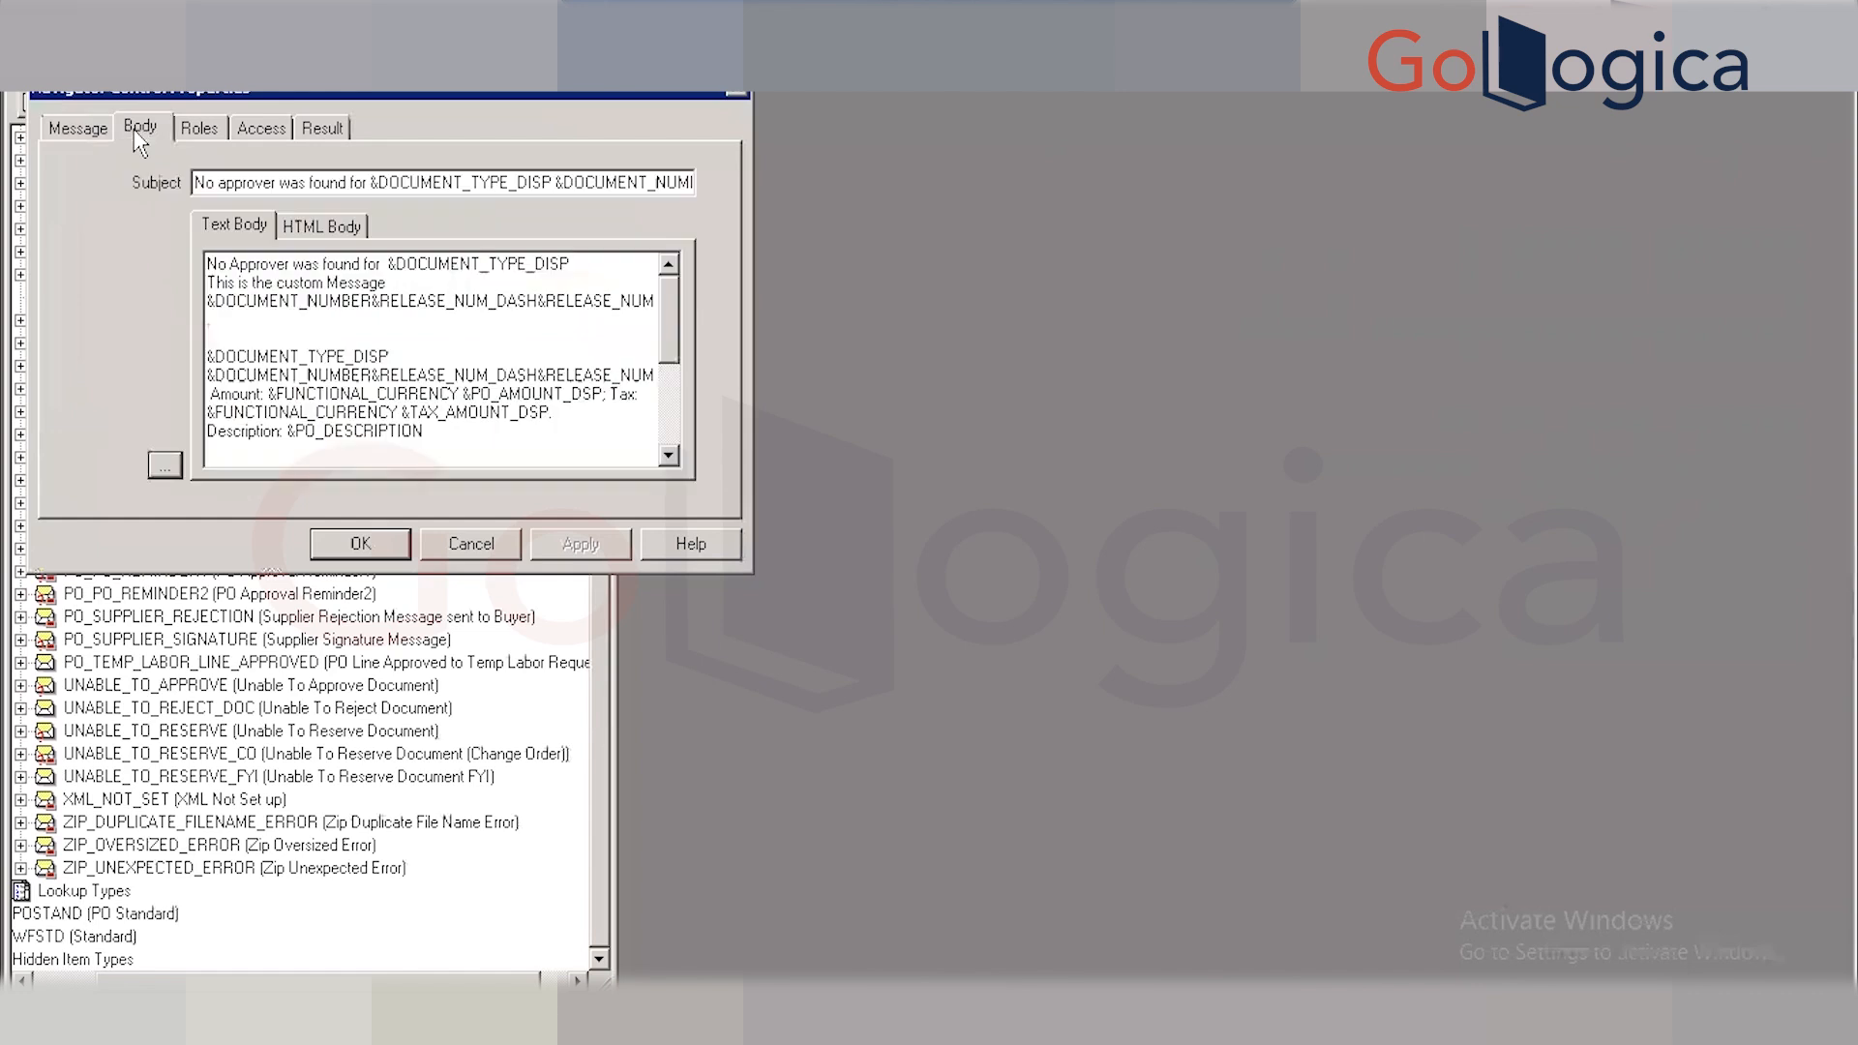
left_click_drag(387, 281, 182, 285)
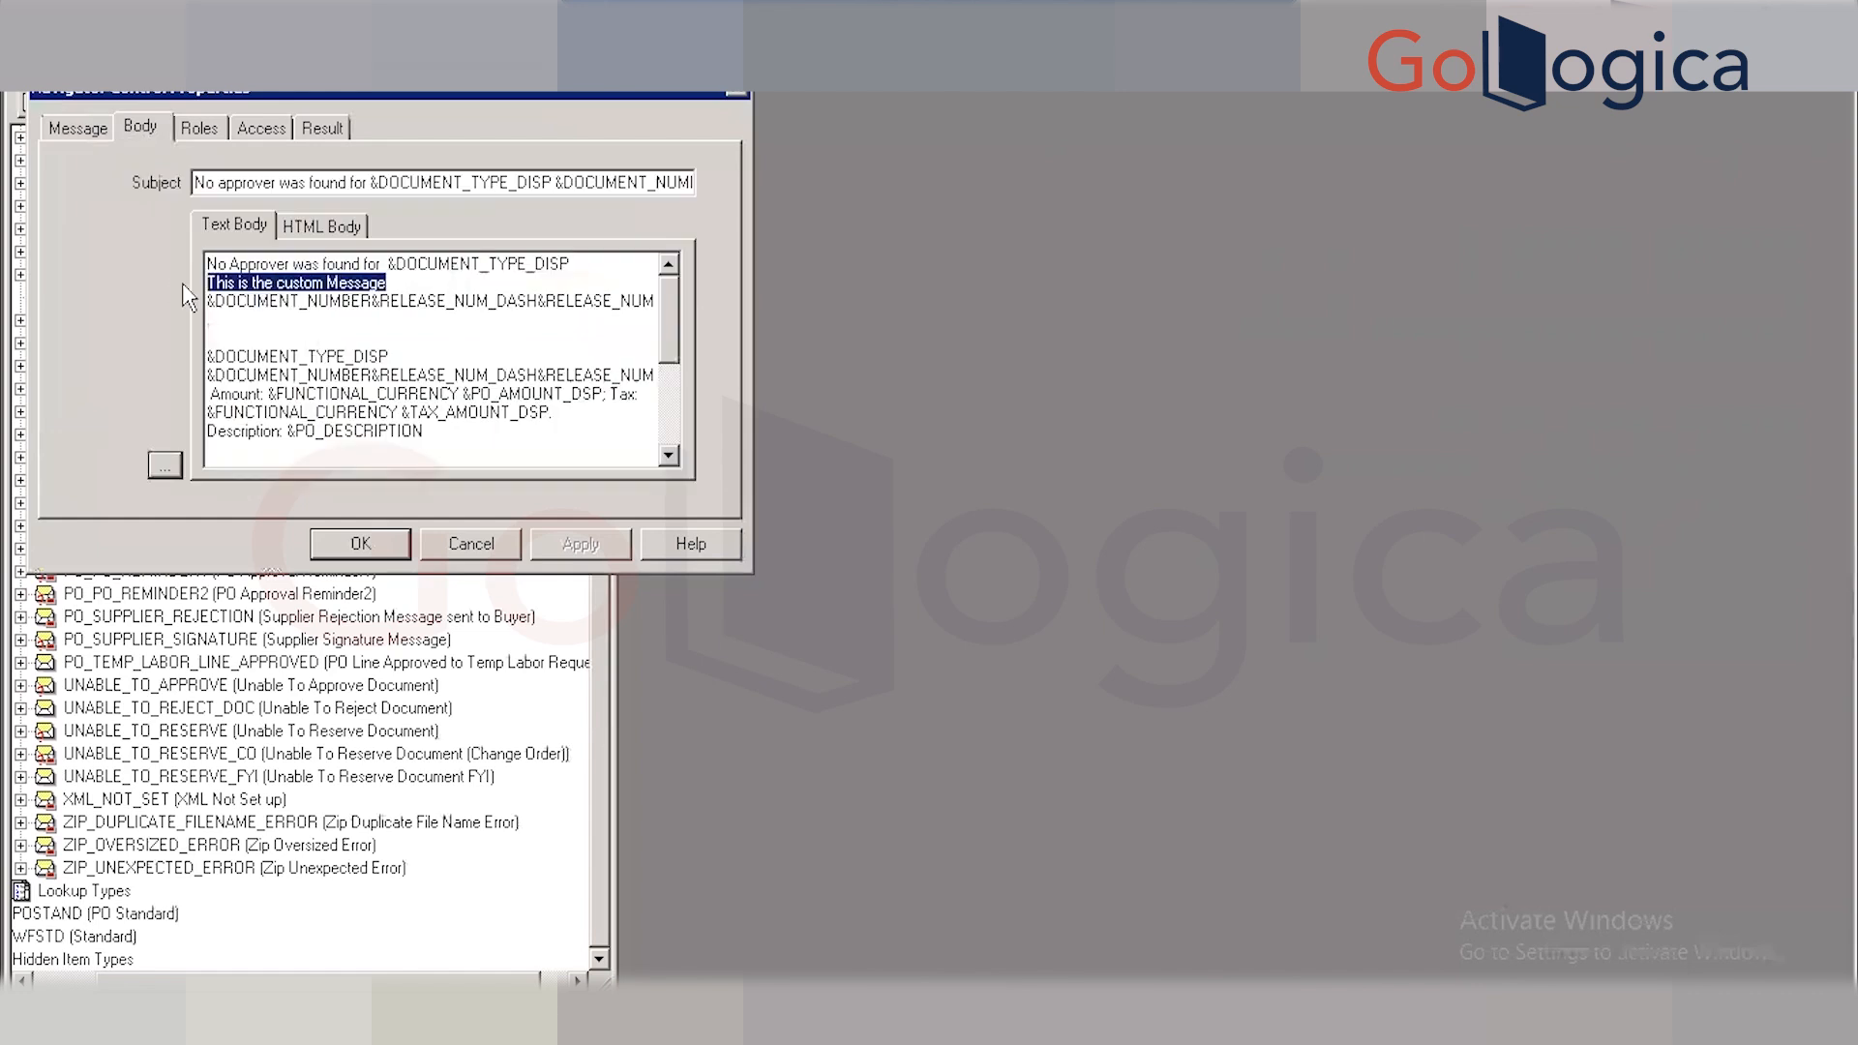
left_click(339, 233)
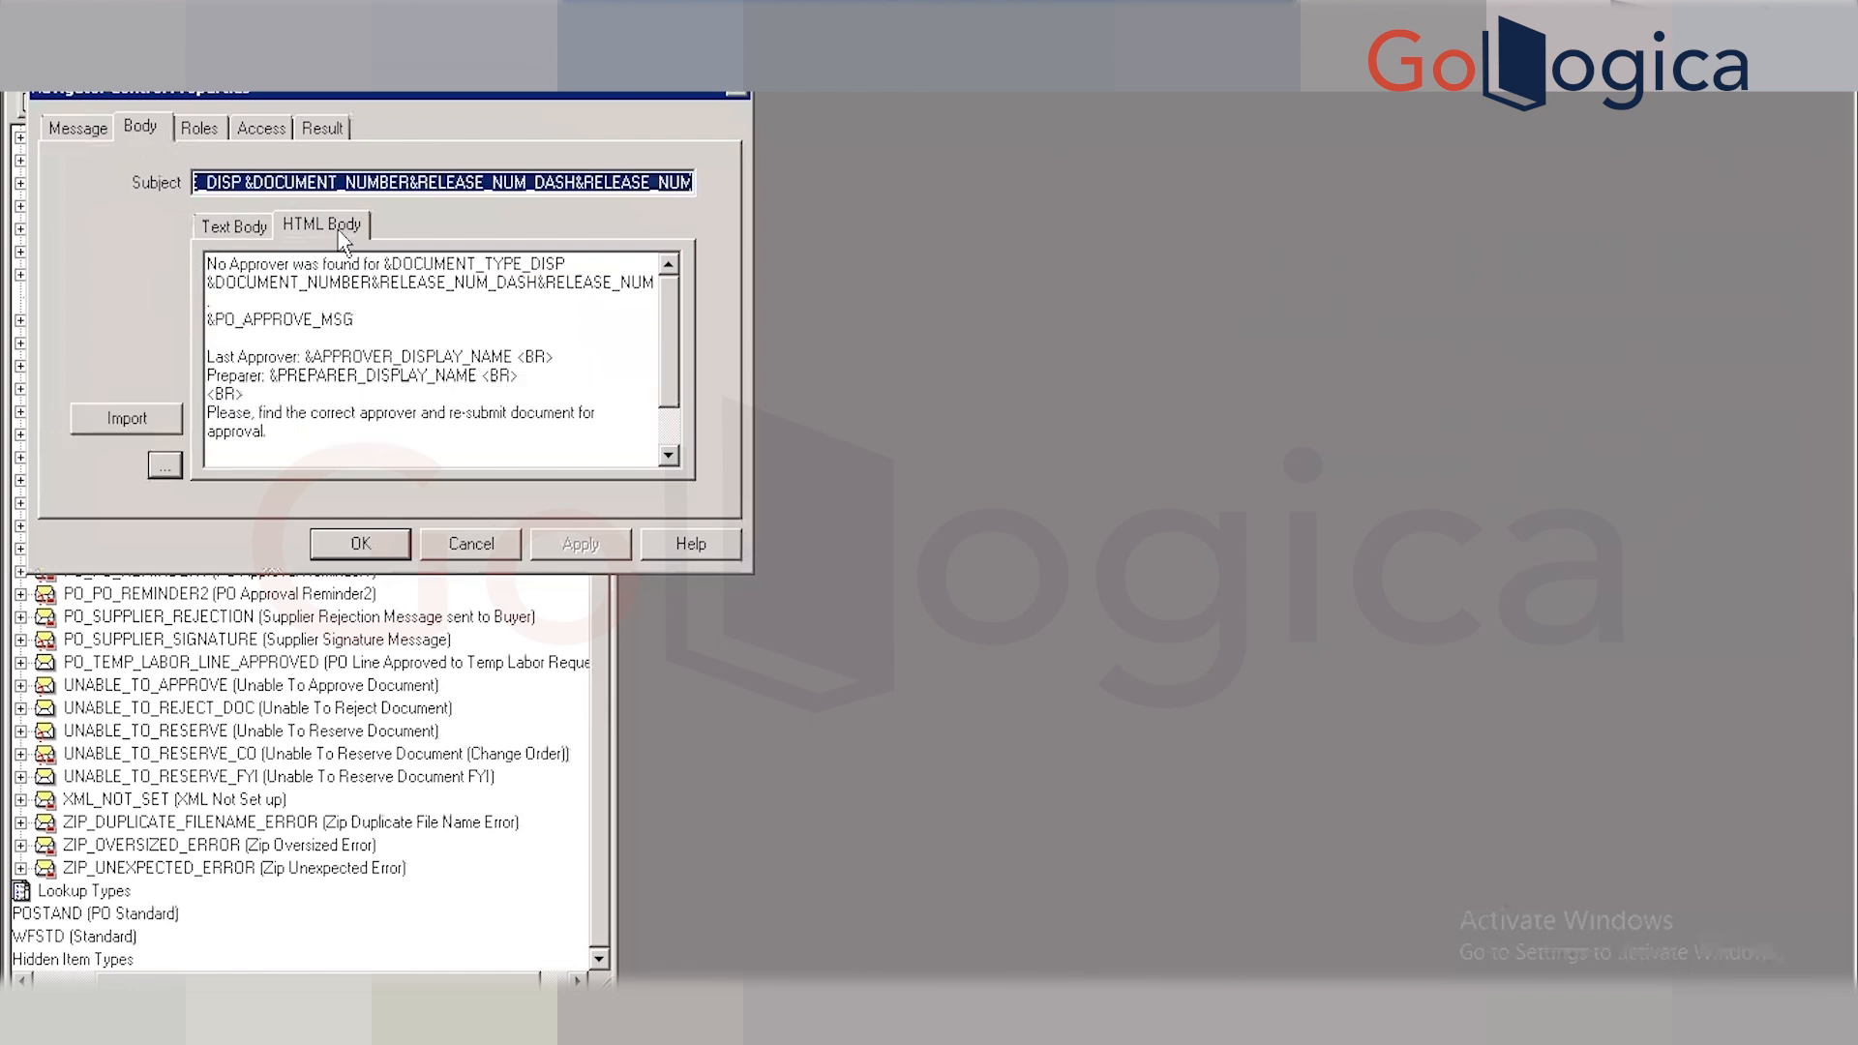
left_click(585, 263)
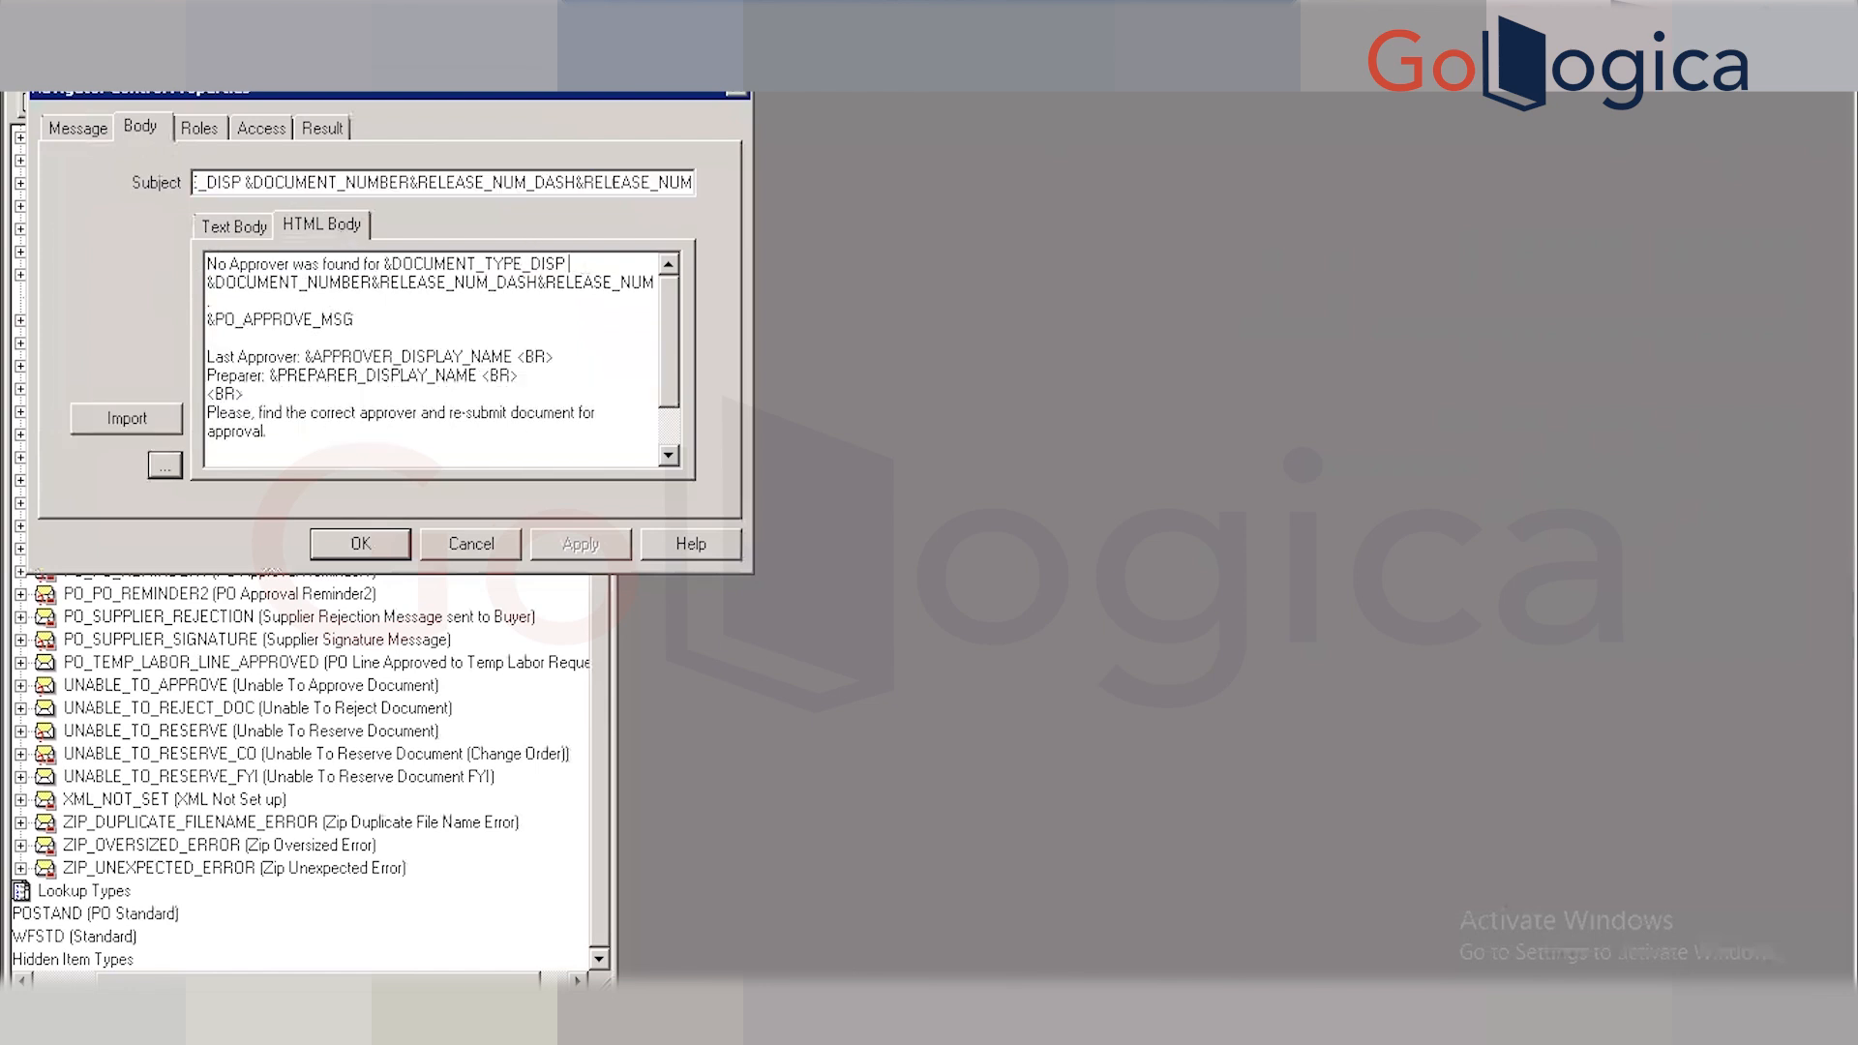
Insert a new line 'This is the custom Message' into the HTML body, then apply and close.
key("Return")
key("Return")
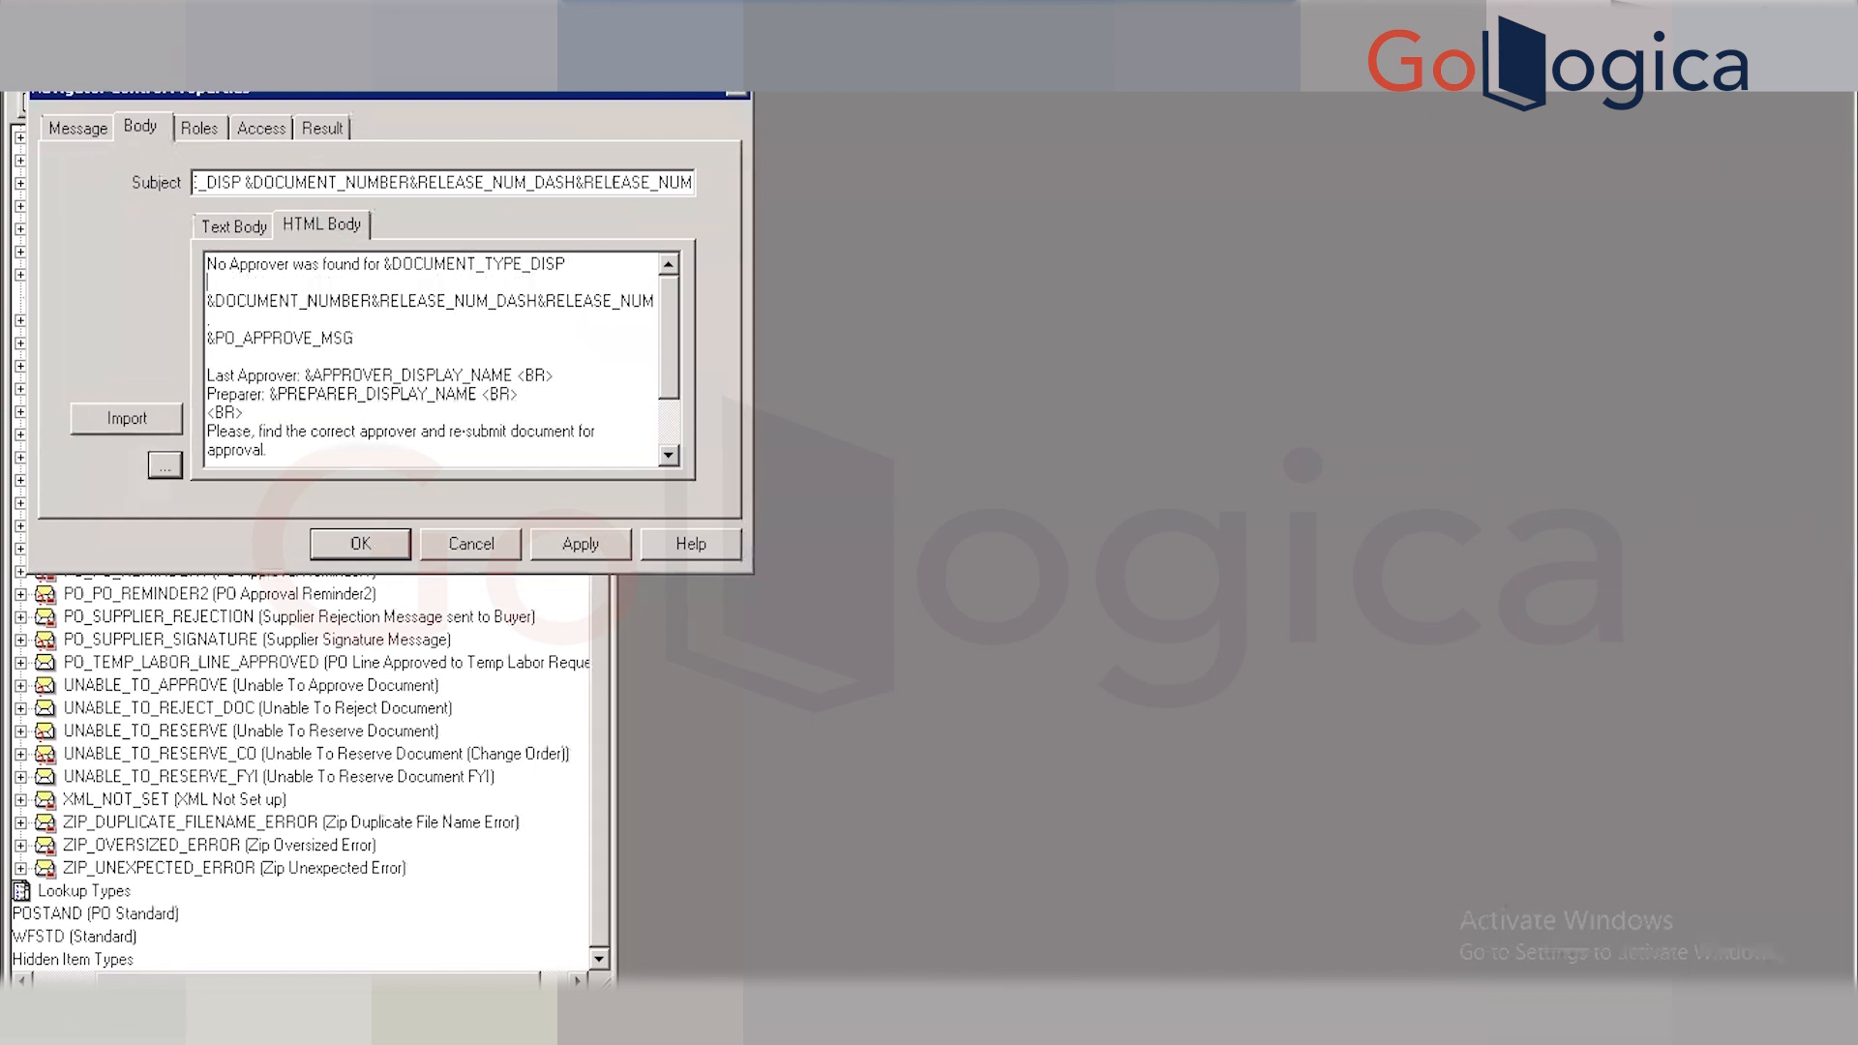
type("This is the custom Message")
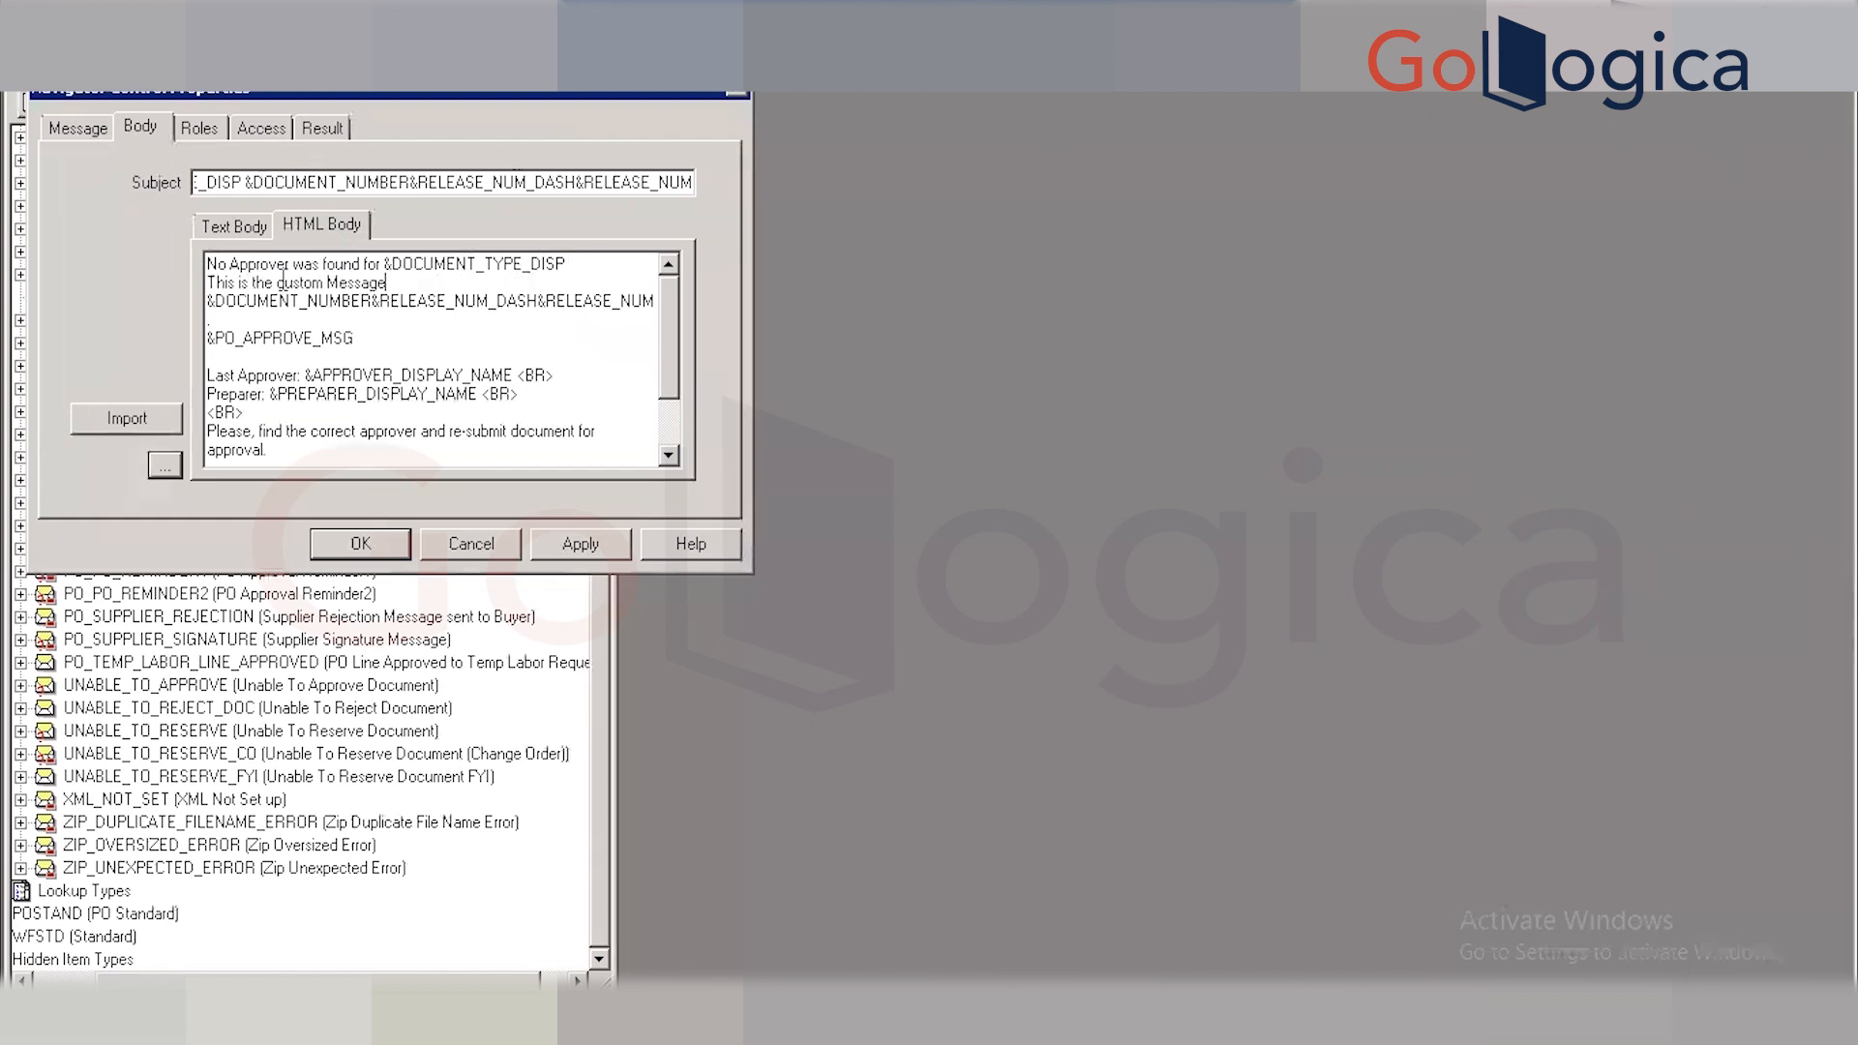
left_click(581, 544)
left_click(360, 544)
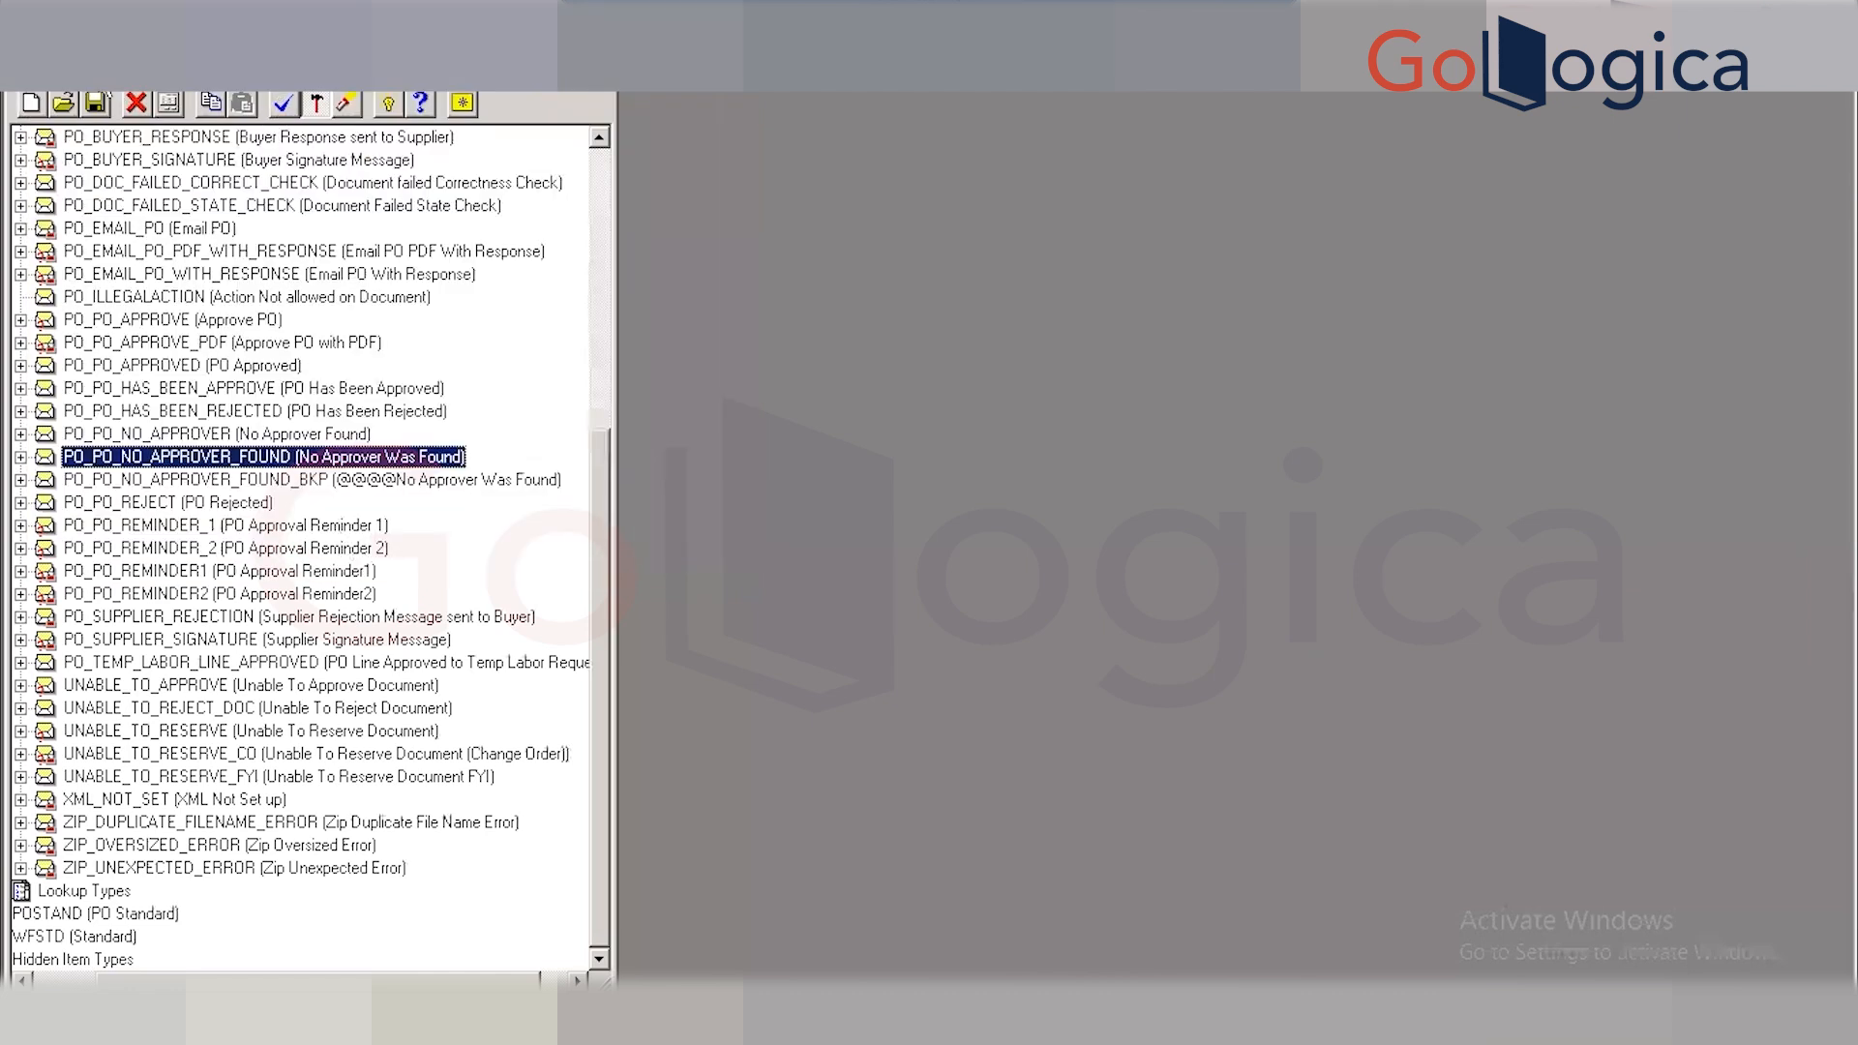
Save the workflow definition, accepting the four validation warnings.
left_click(95, 103)
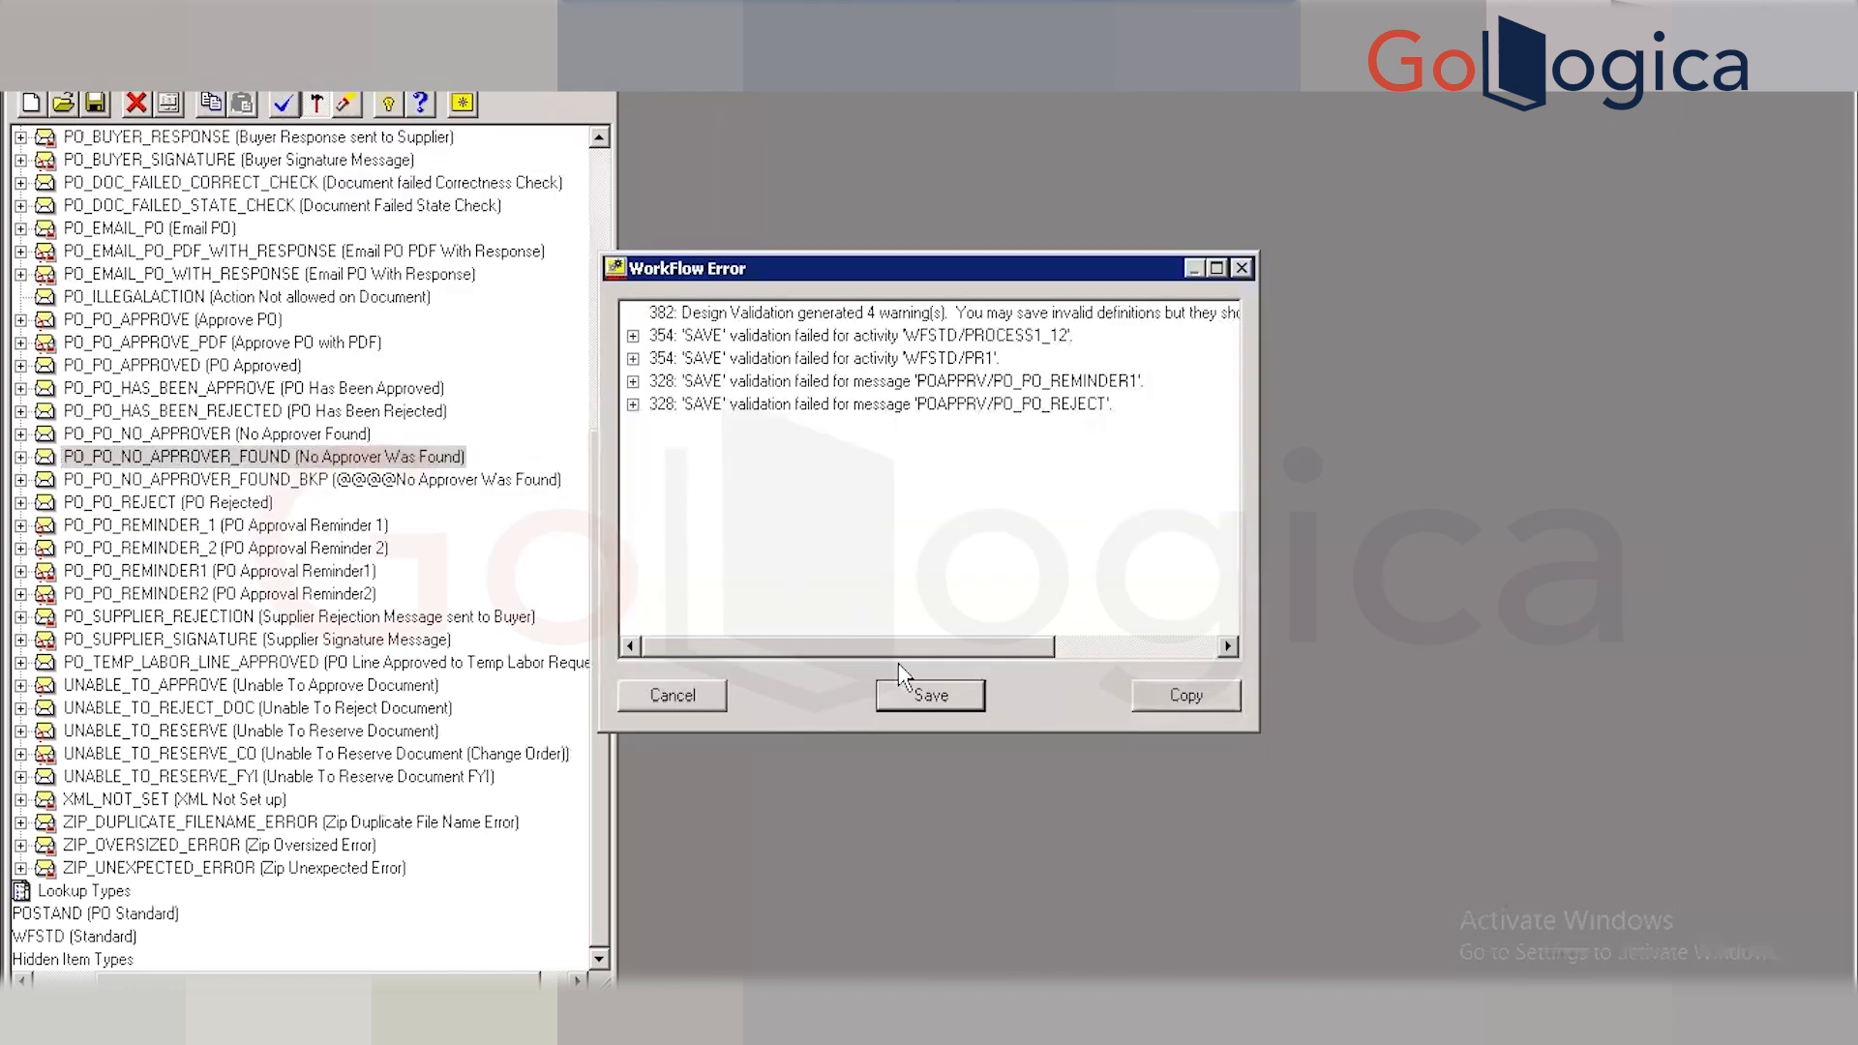
left_click(926, 695)
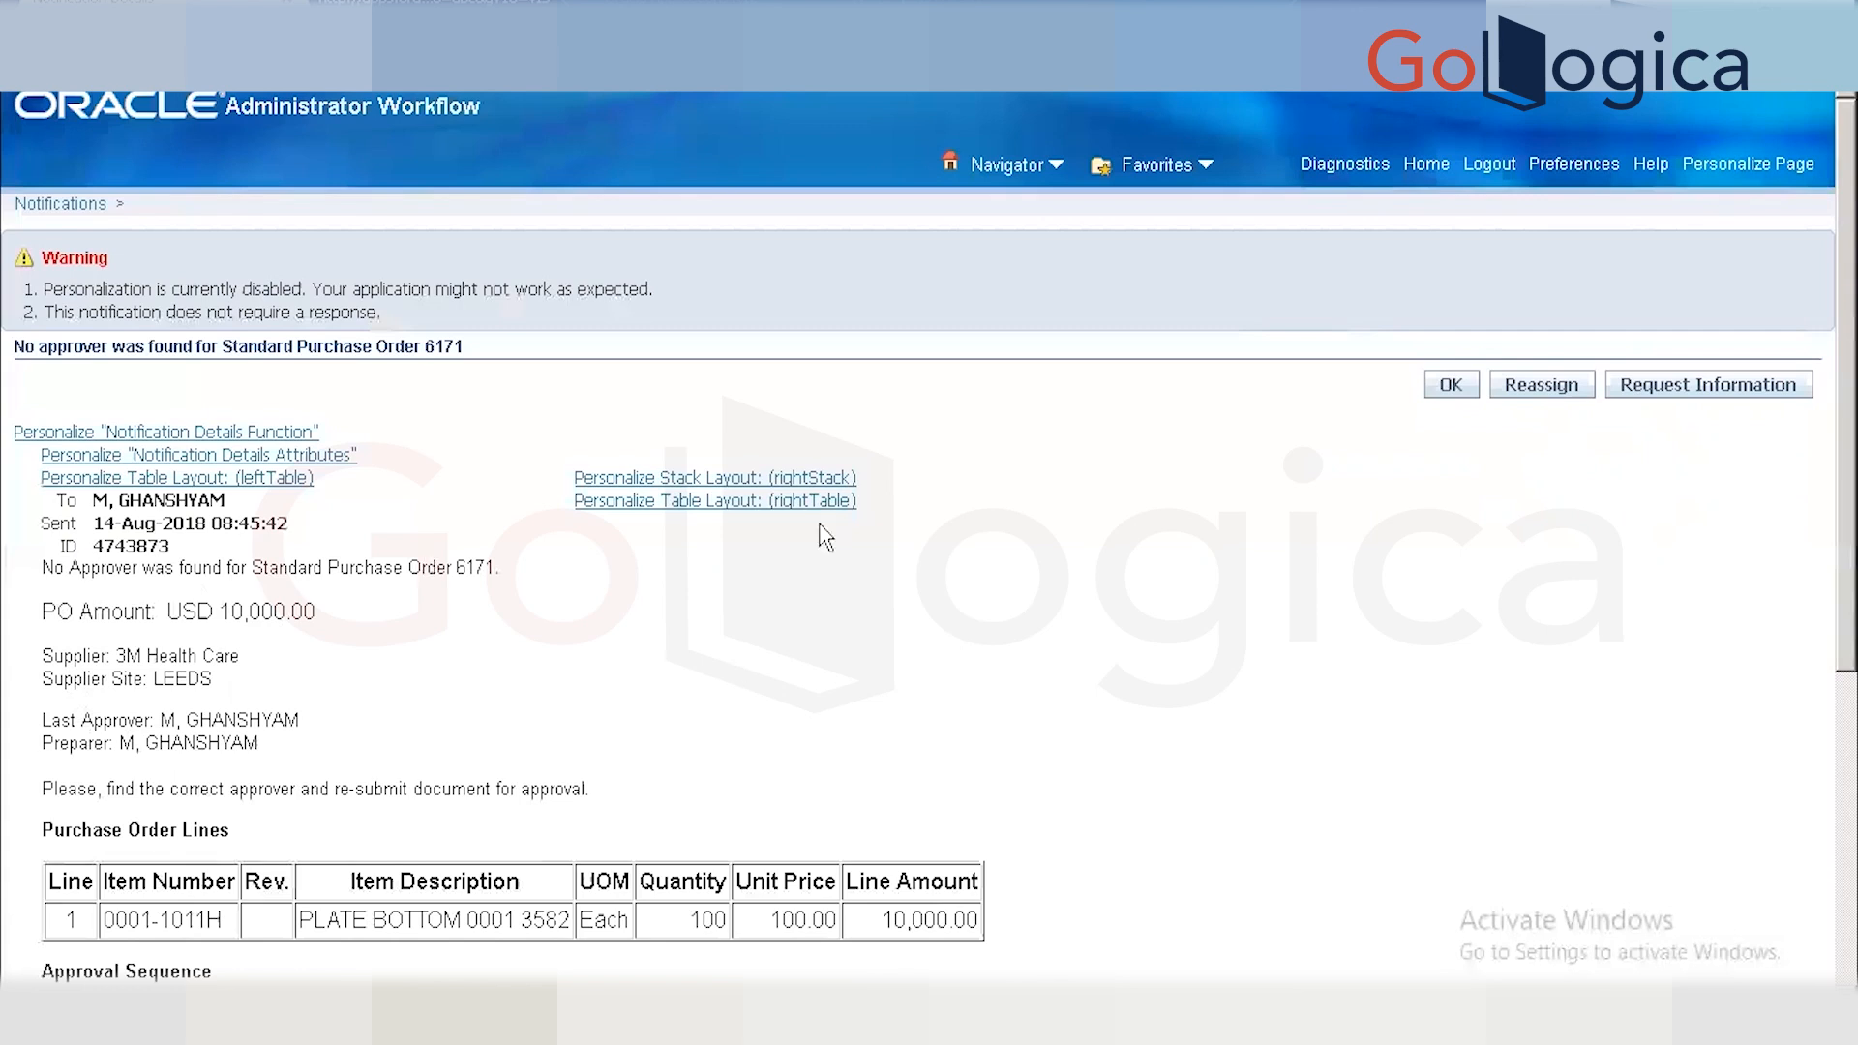
Close the old PO 6171 no-approver notification and resubmit PO 6171 for approval.
left_click(1451, 385)
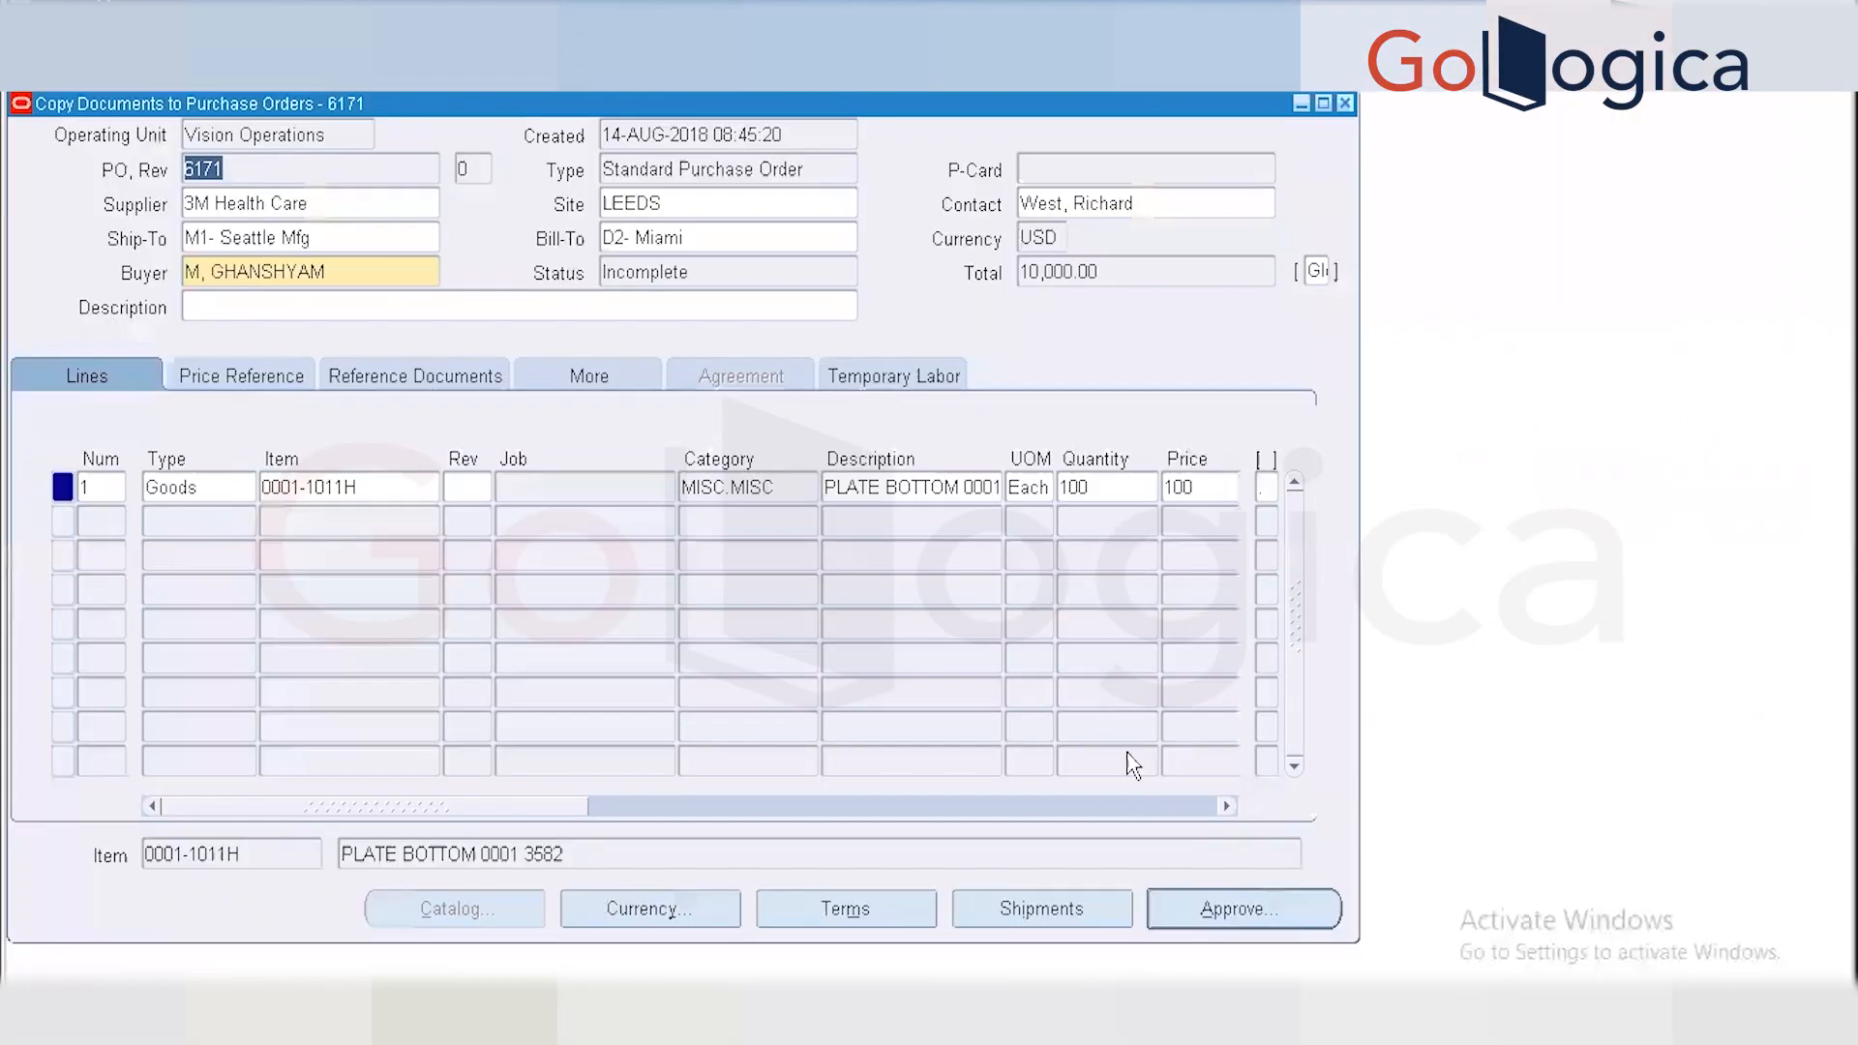
left_click(1266, 924)
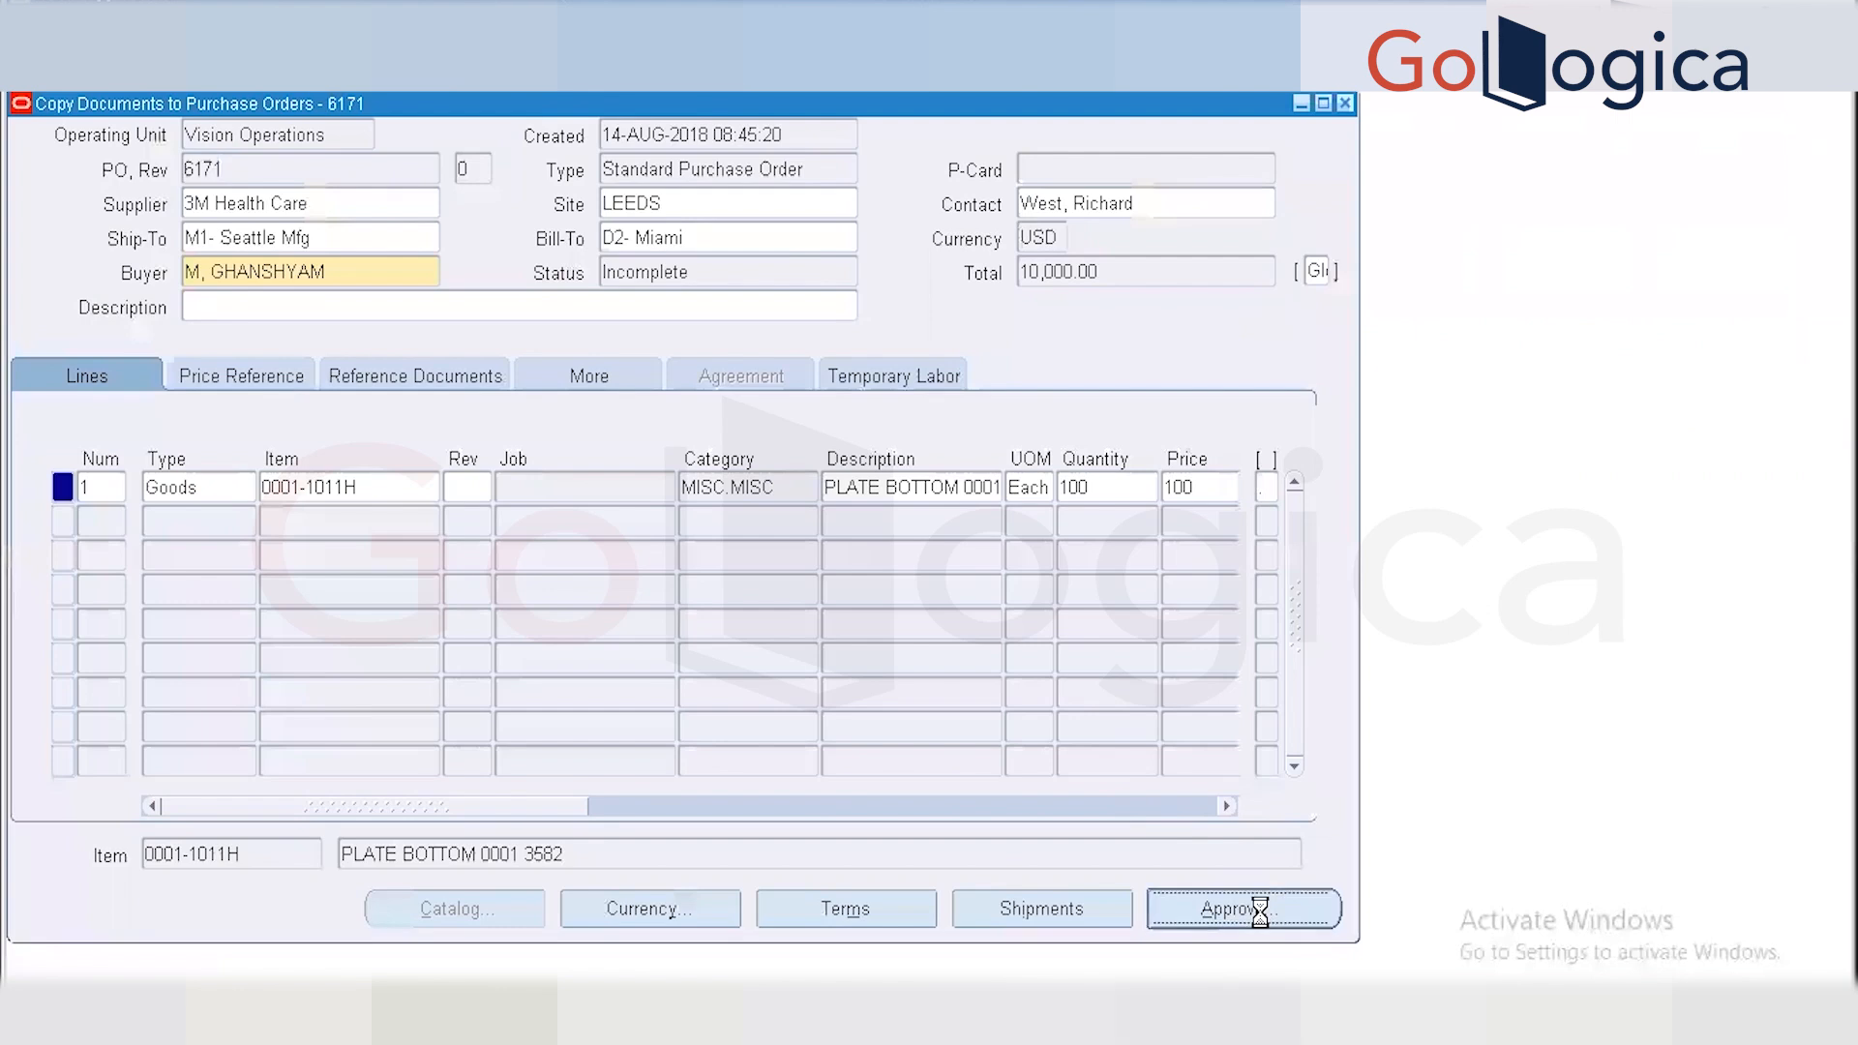
left_click(677, 842)
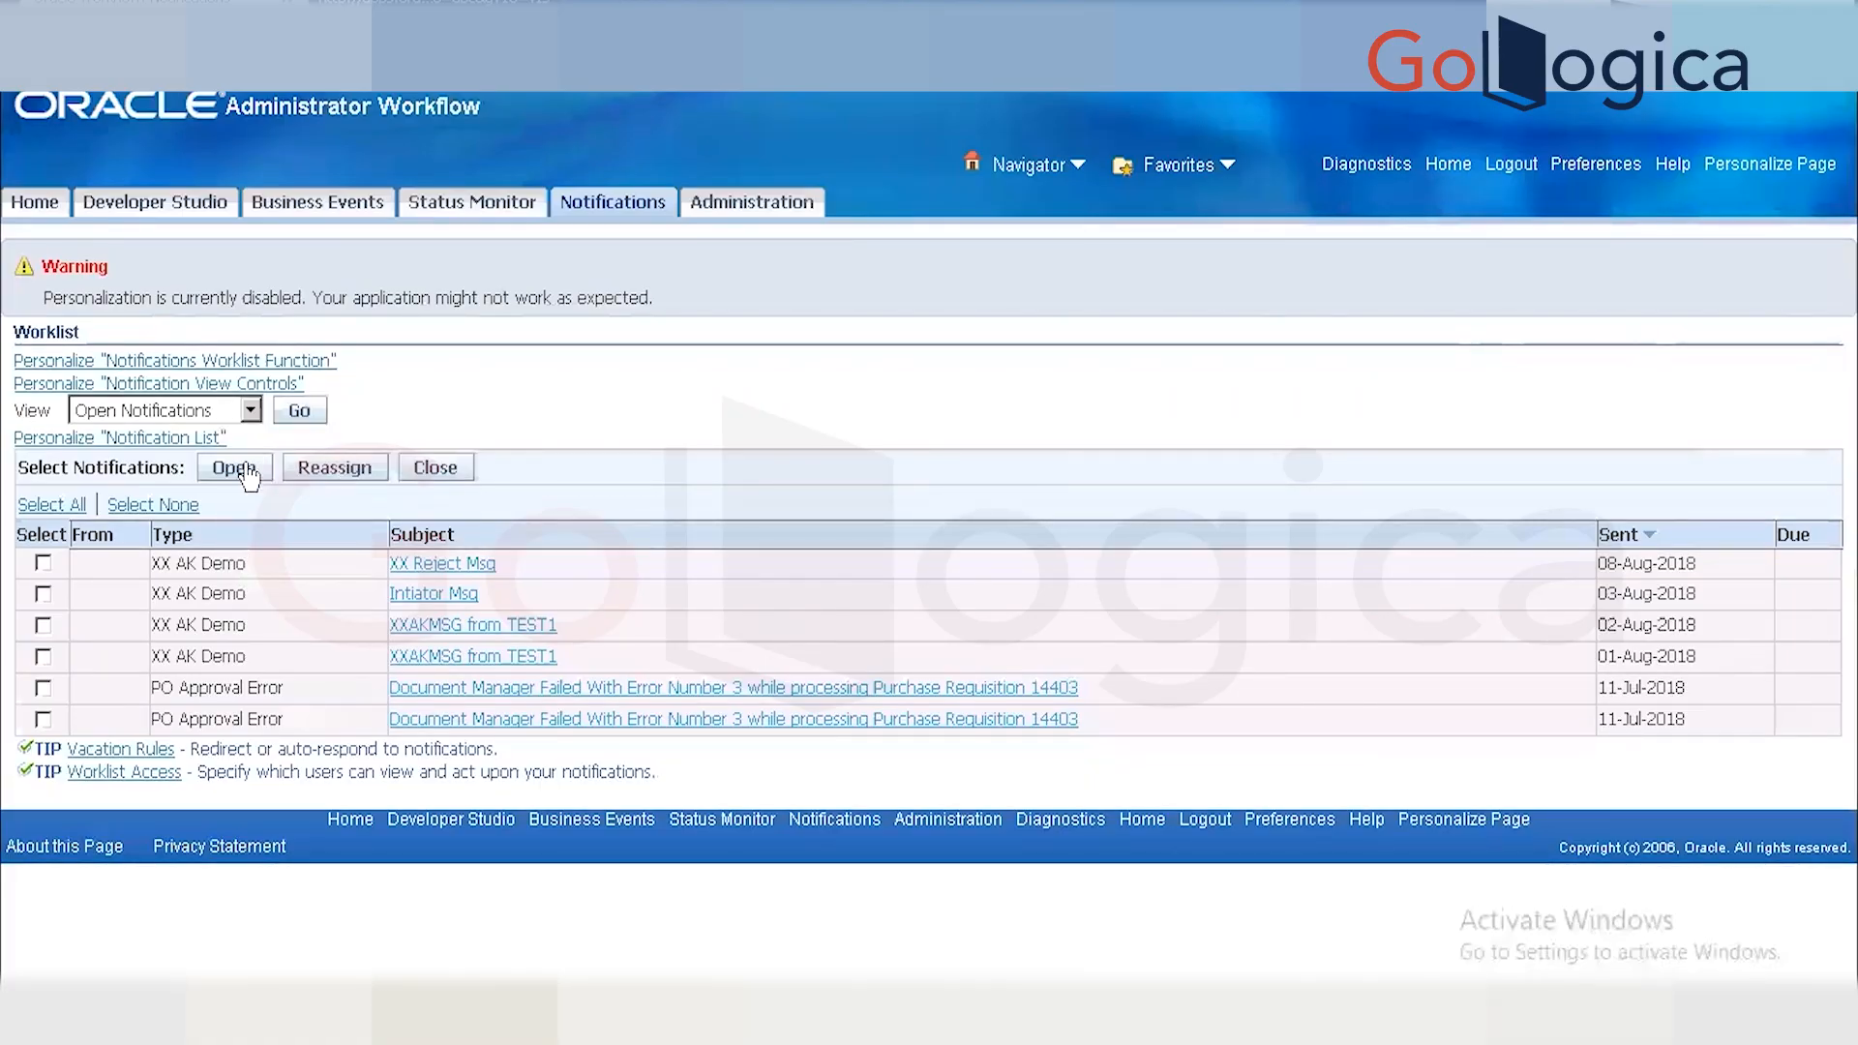
Refresh the worklist, open the new PO 6171 no-approver notification and find 'This is the custom Message'.
left_click(306, 412)
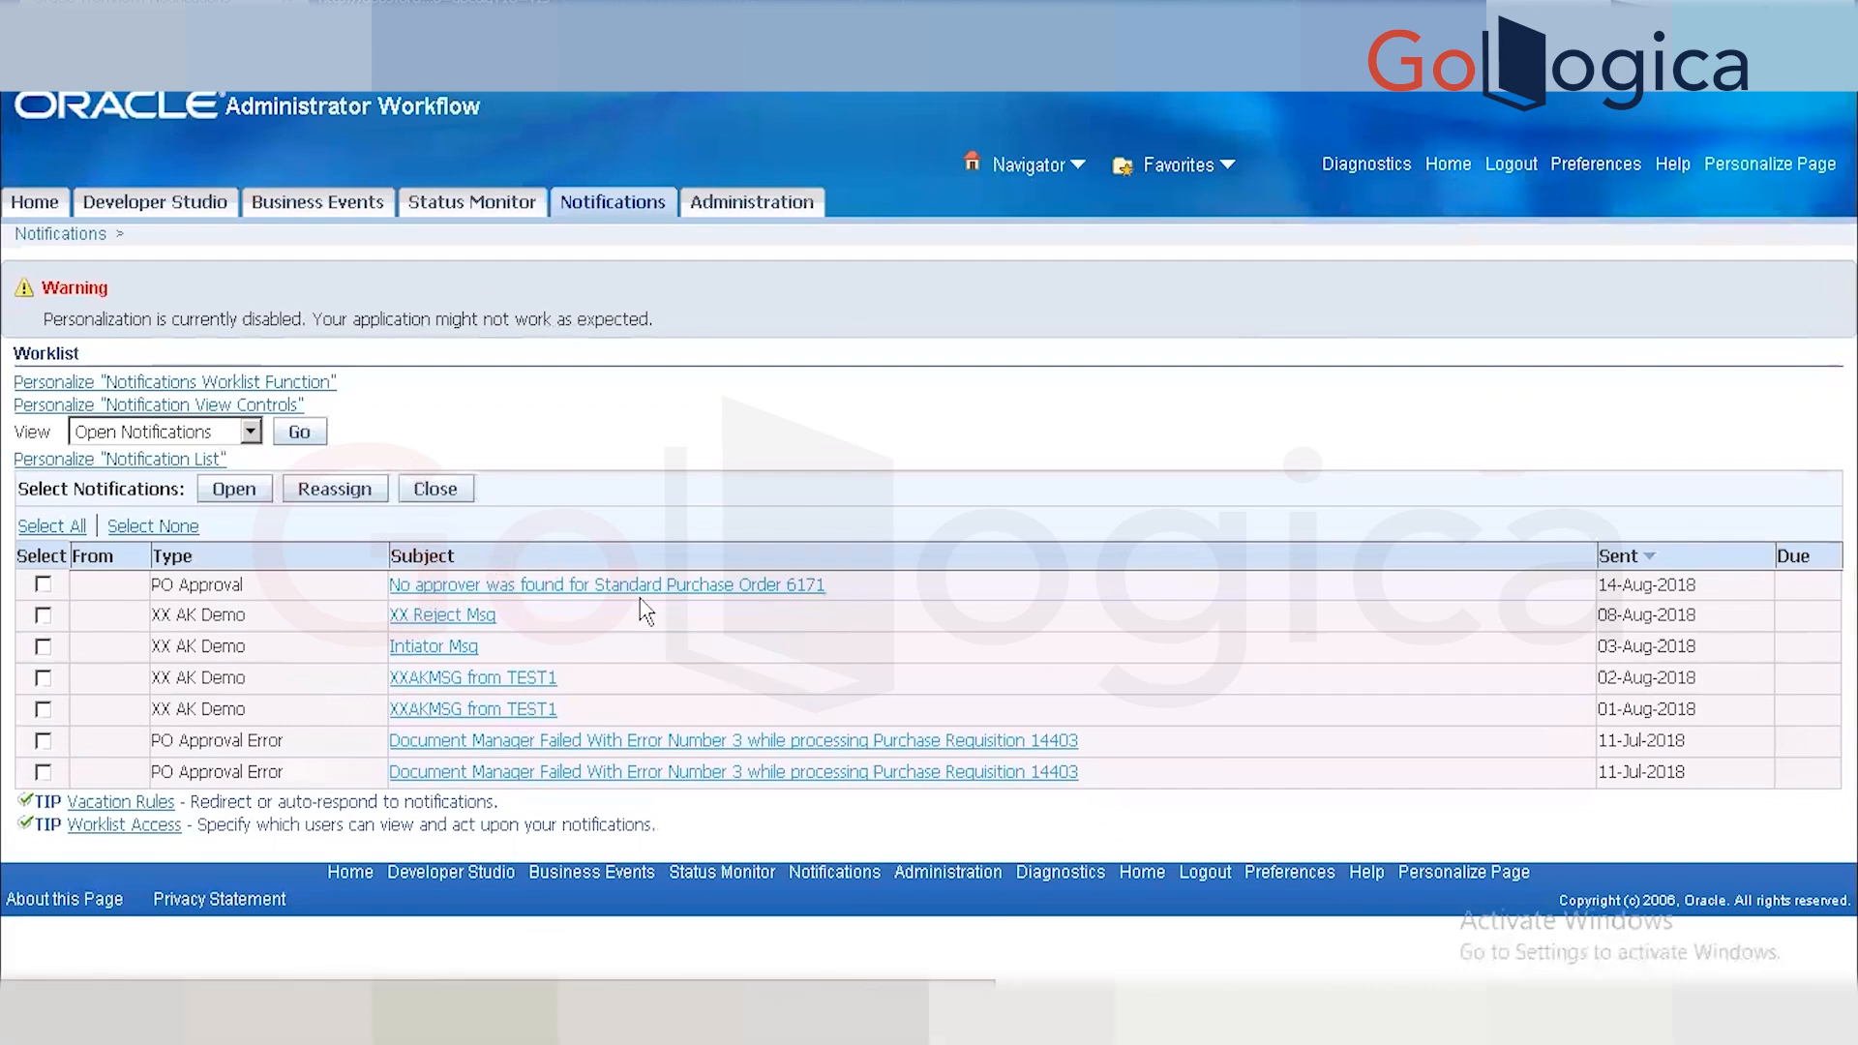
left_click(734, 592)
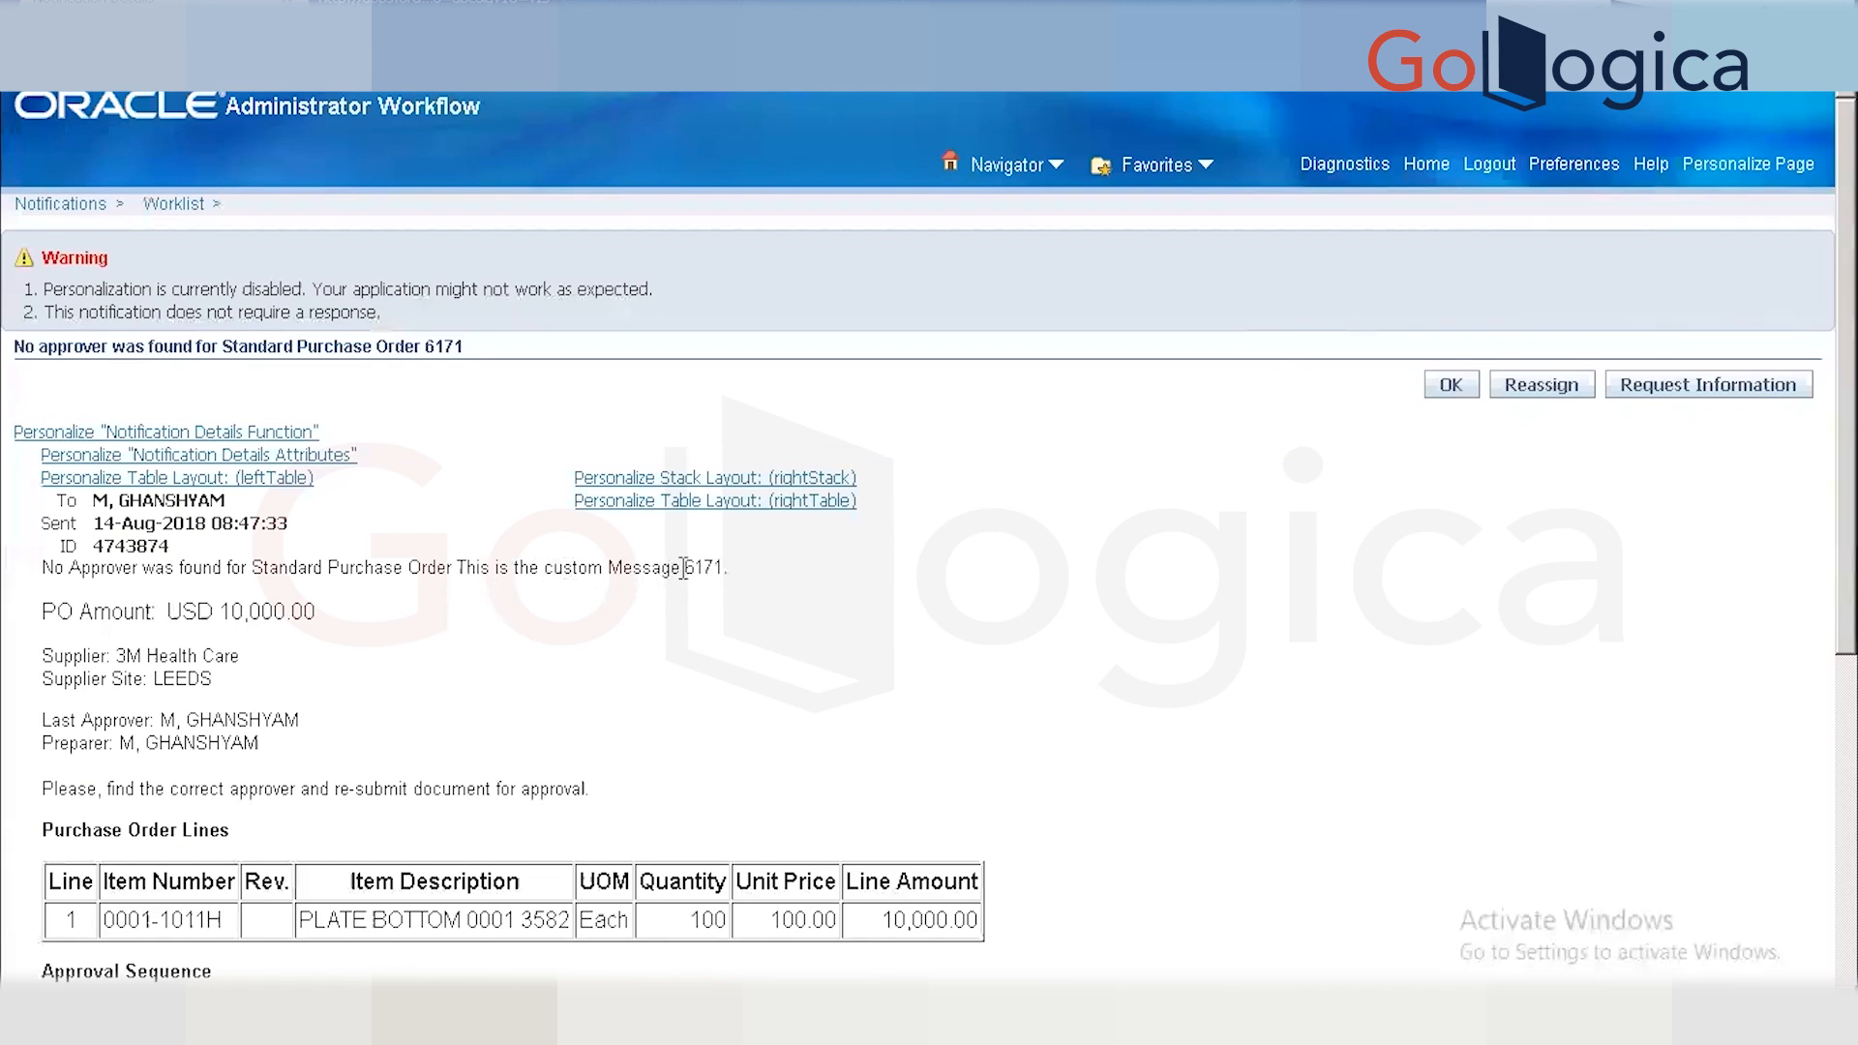
left_click_drag(682, 568, 457, 574)
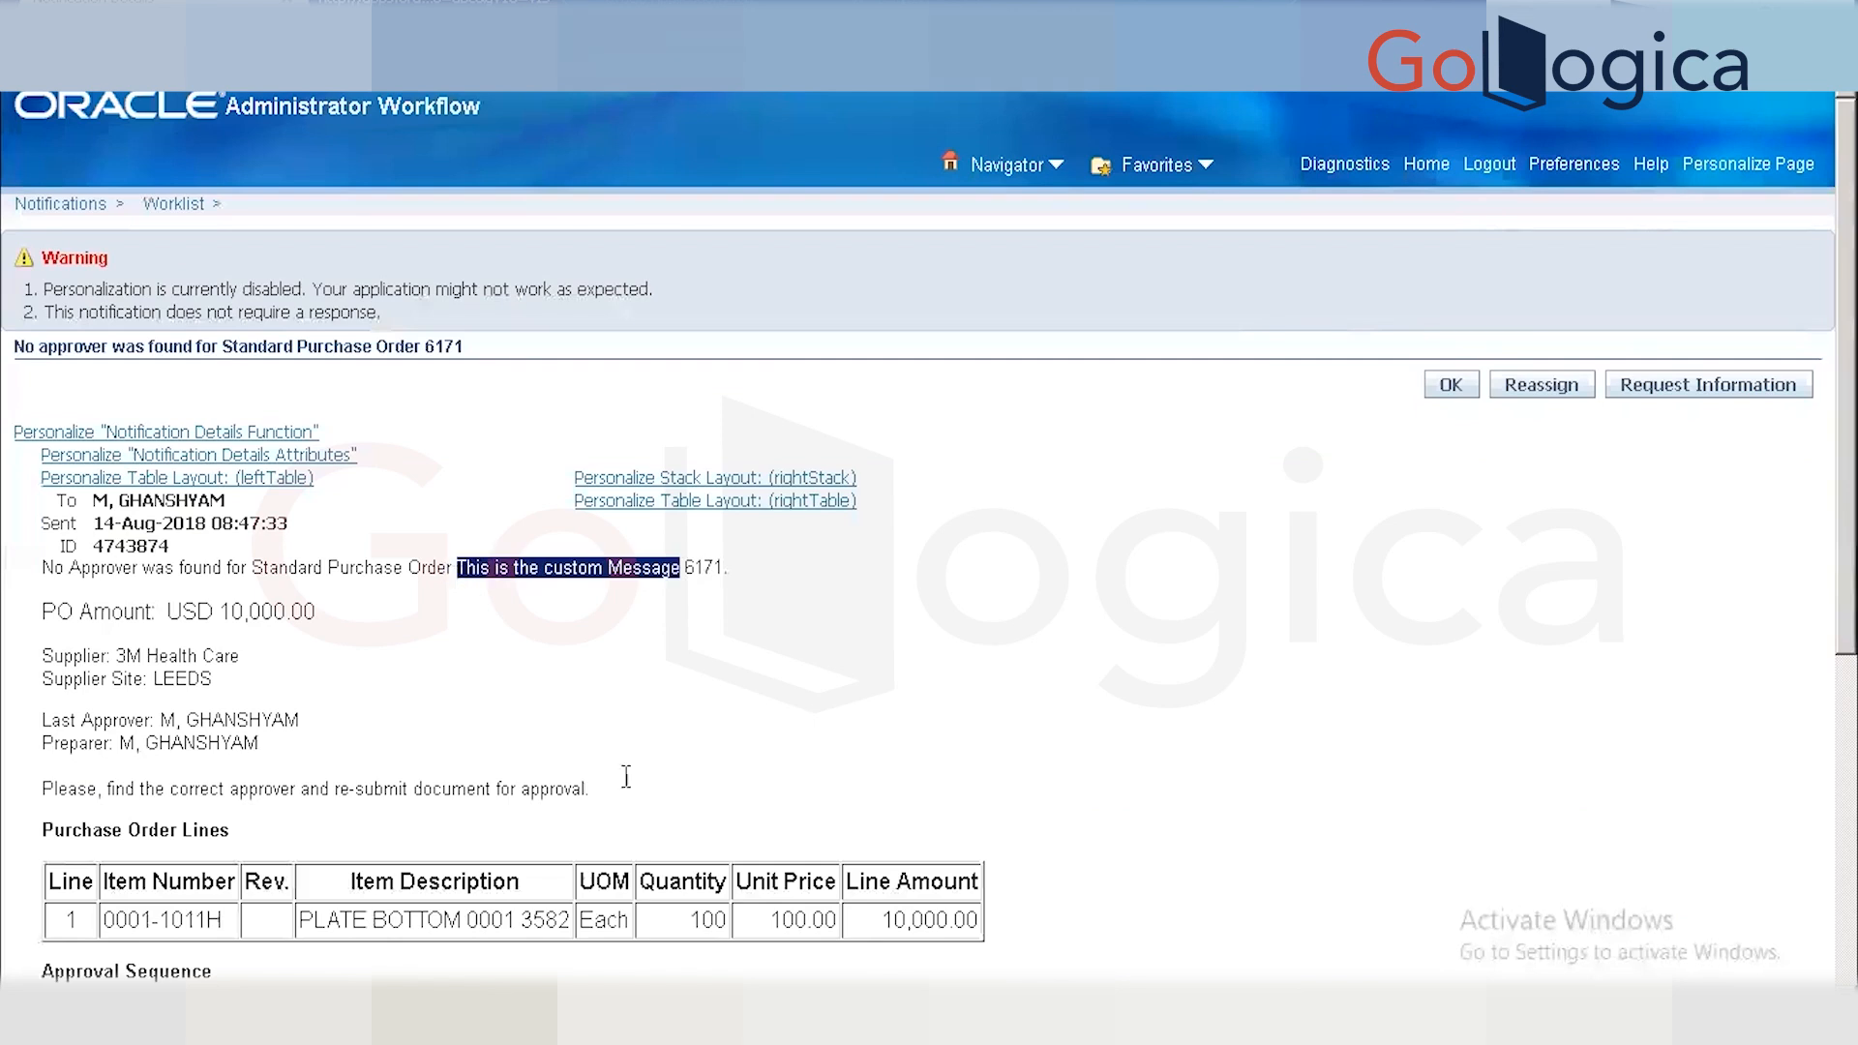
Review the notification's Purchase Order Lines heading and line details.
left_click(530, 1020)
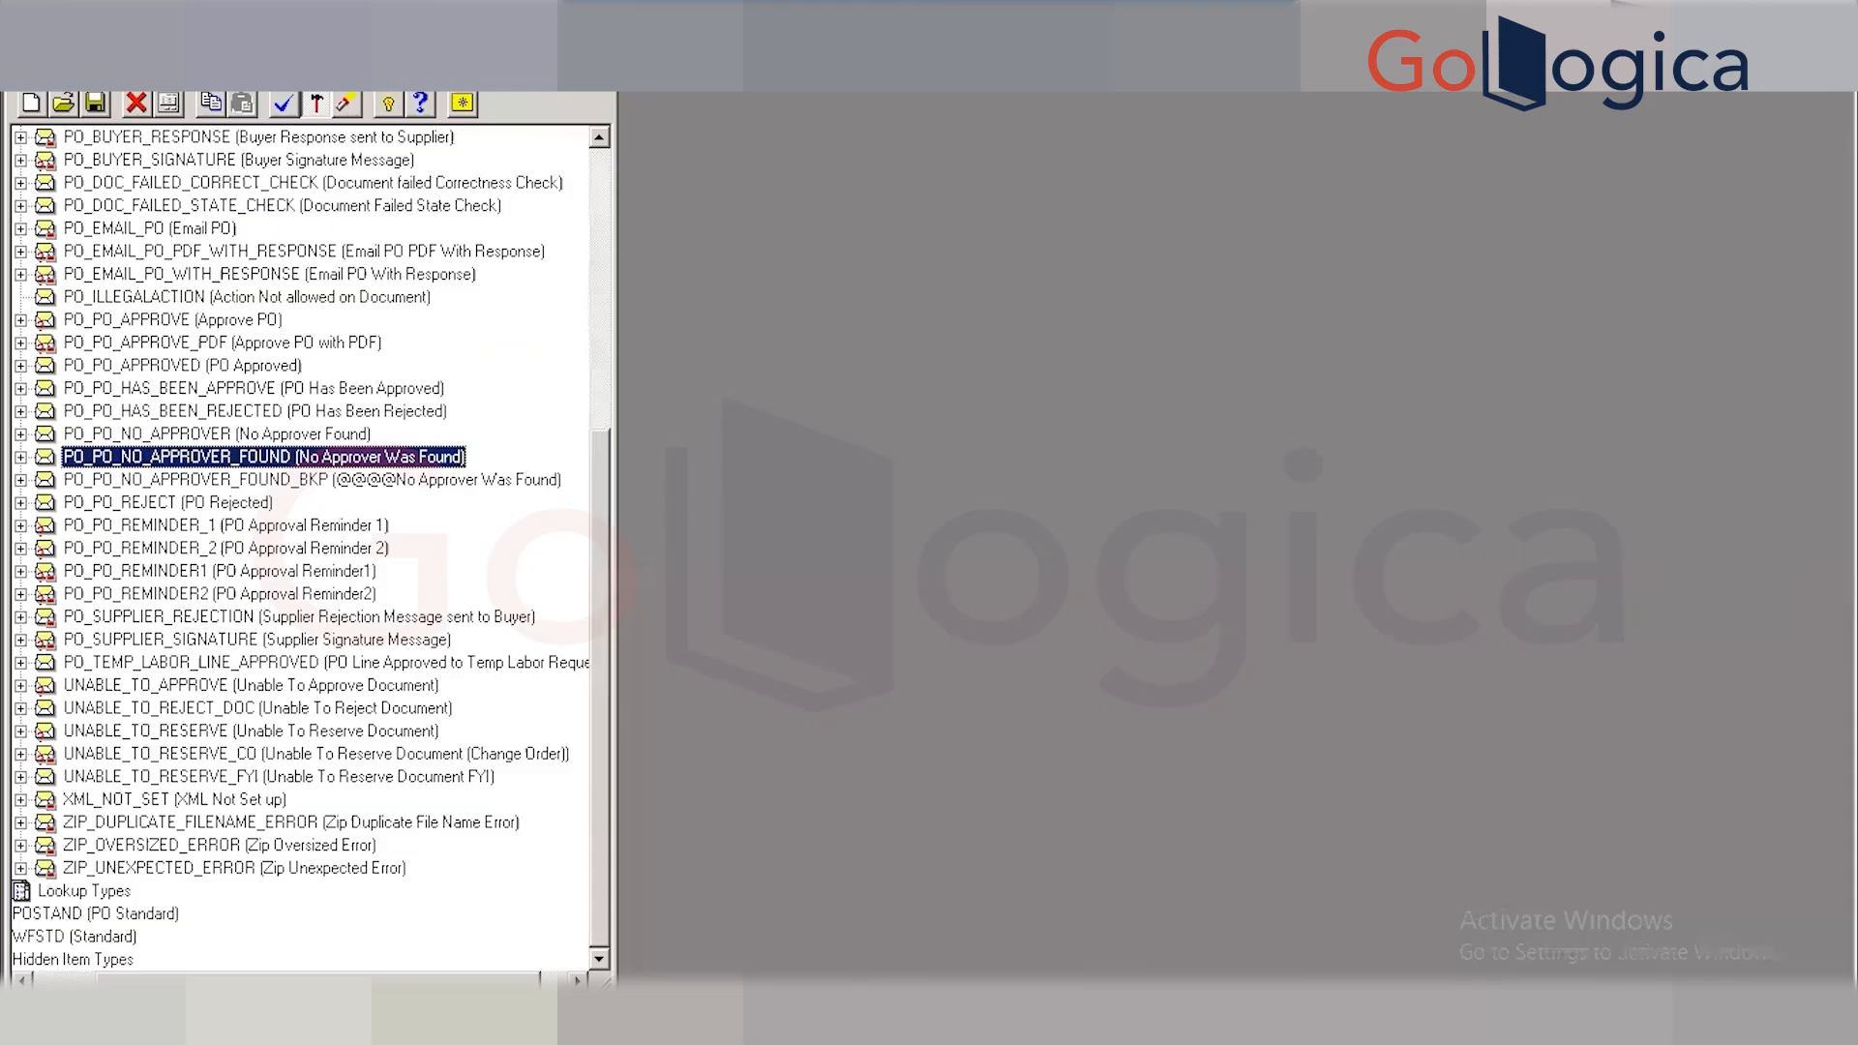
left_click(484, 1020)
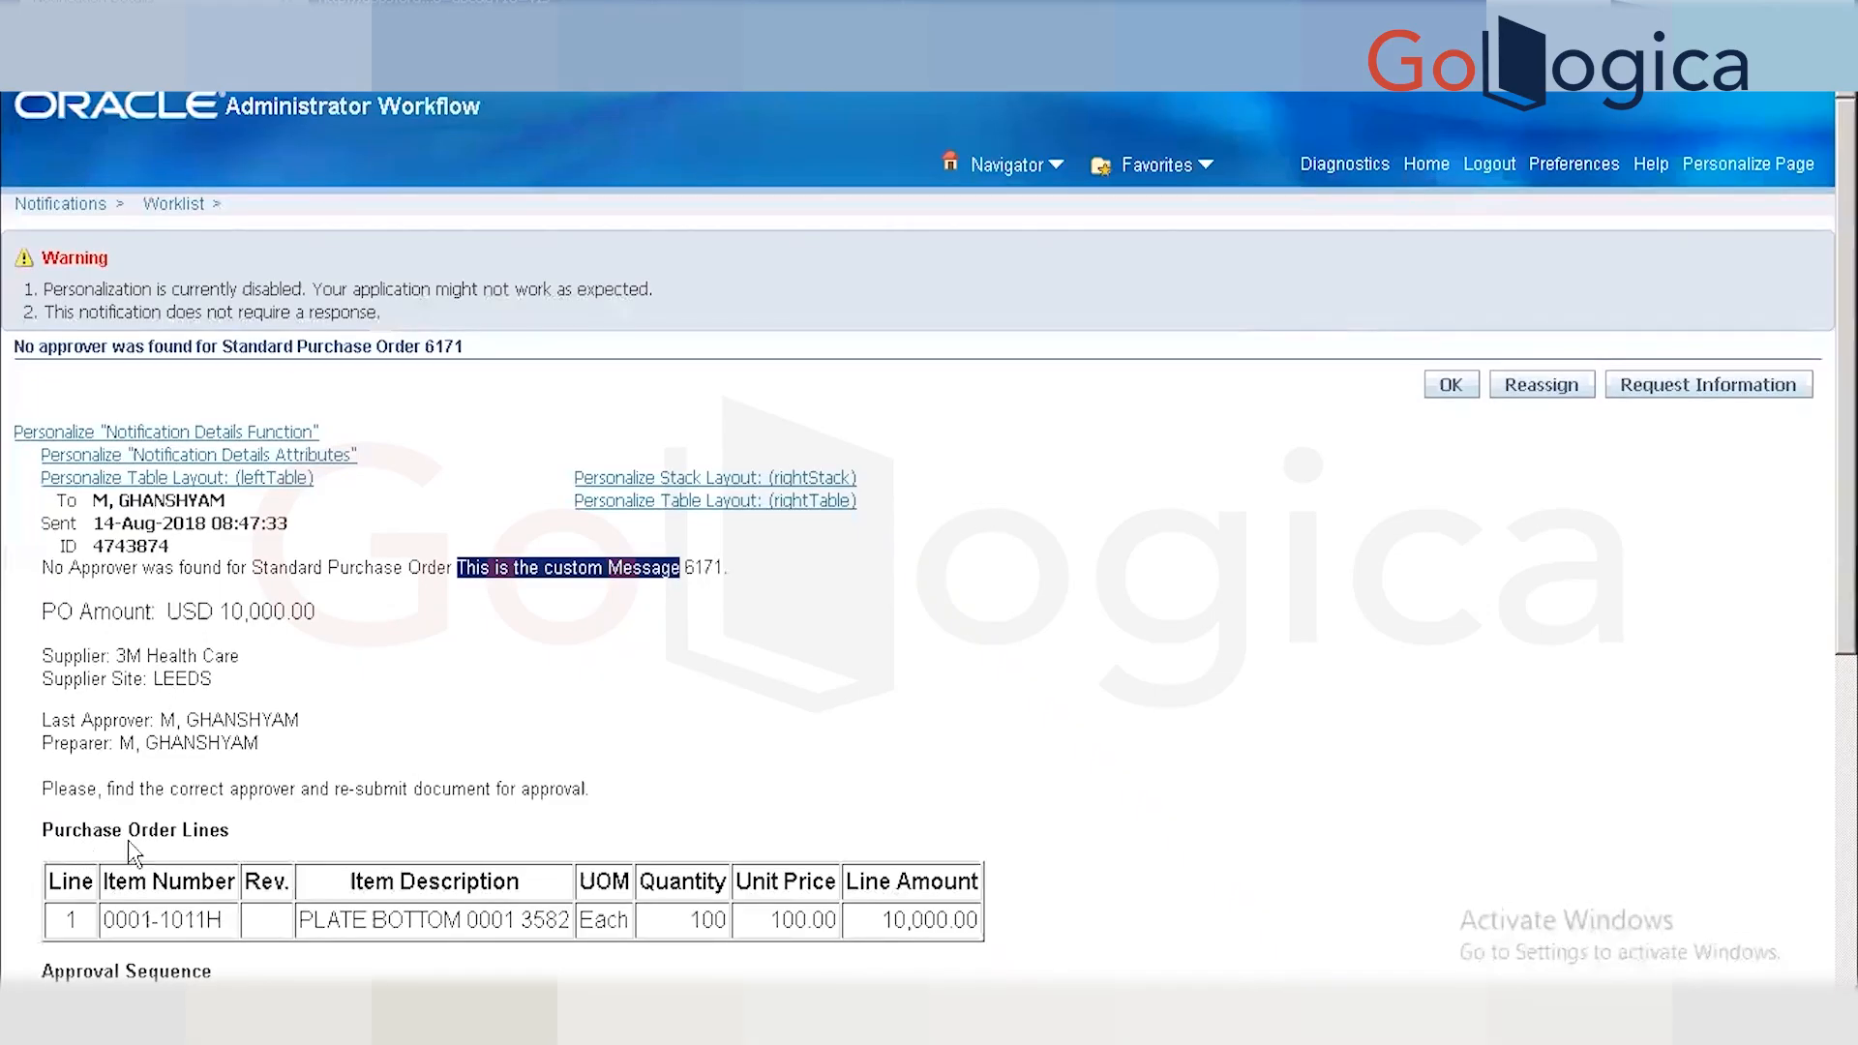
left_click_drag(231, 832, 45, 929)
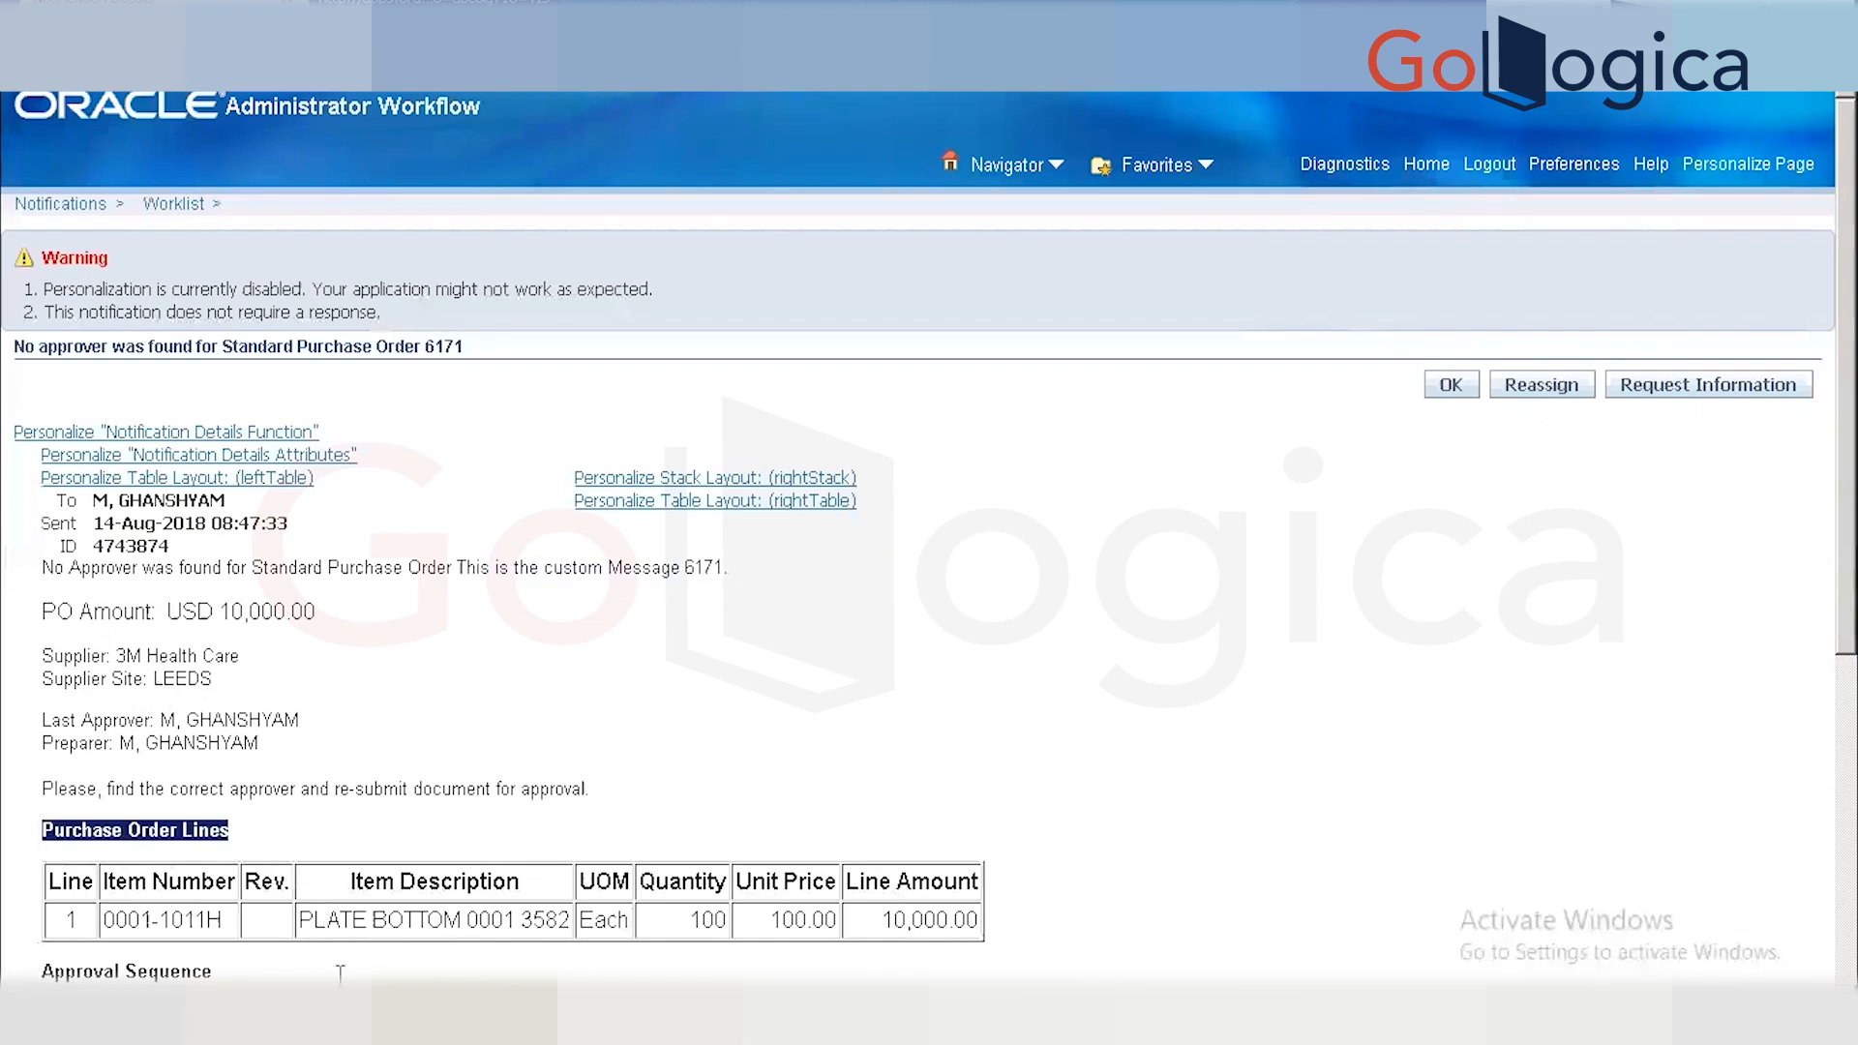
left_click_drag(631, 924, 427, 919)
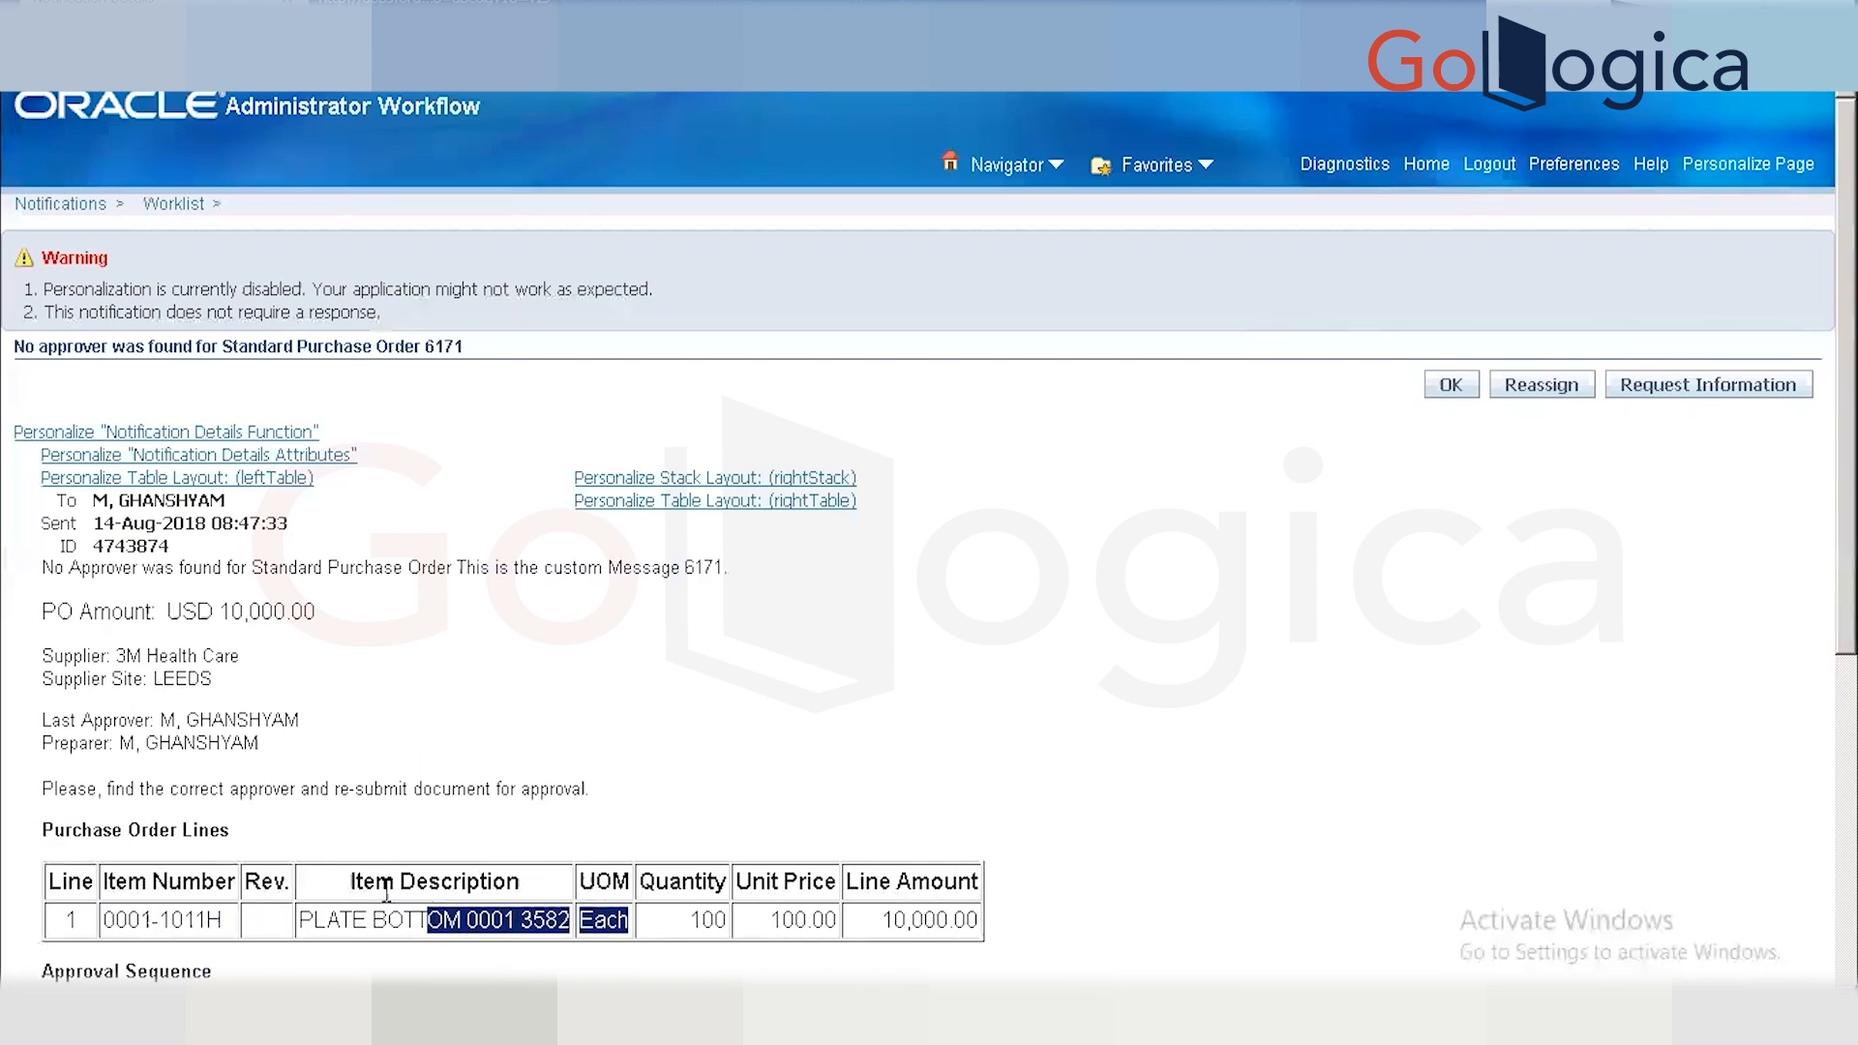
left_click(230, 689)
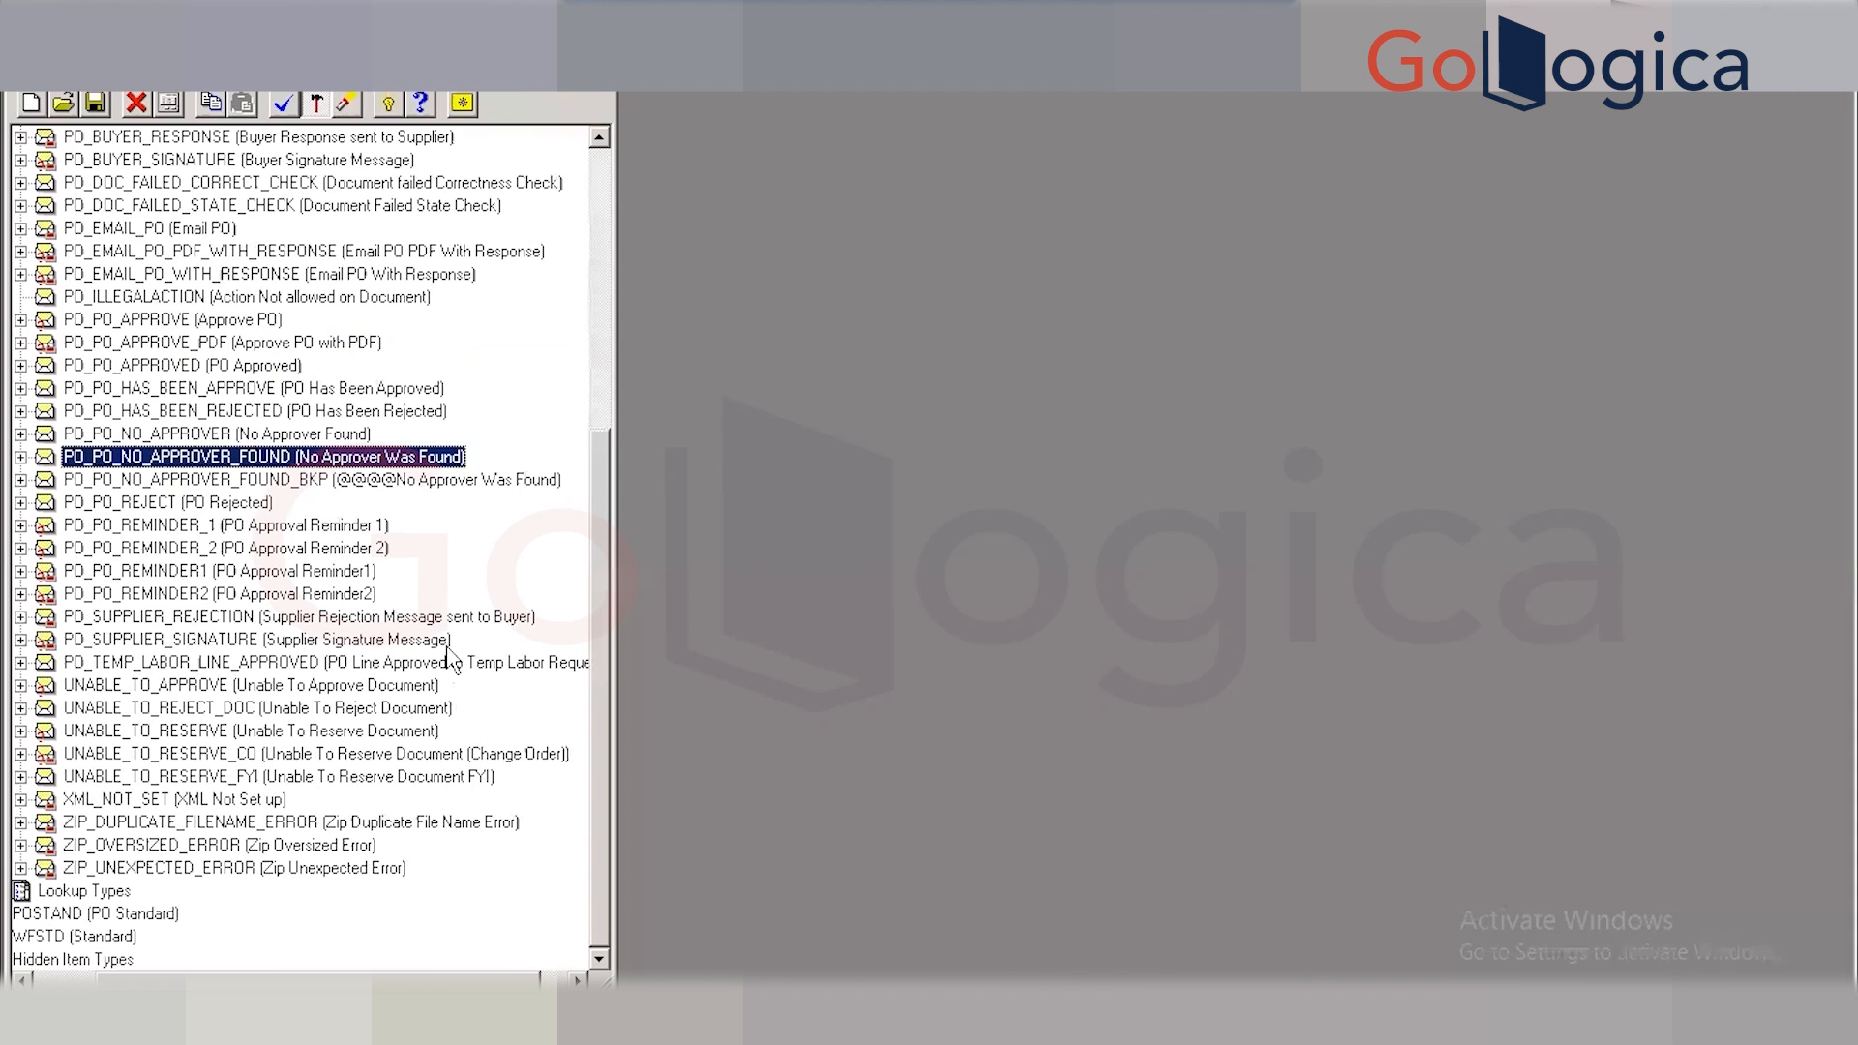
double_click(51, 459)
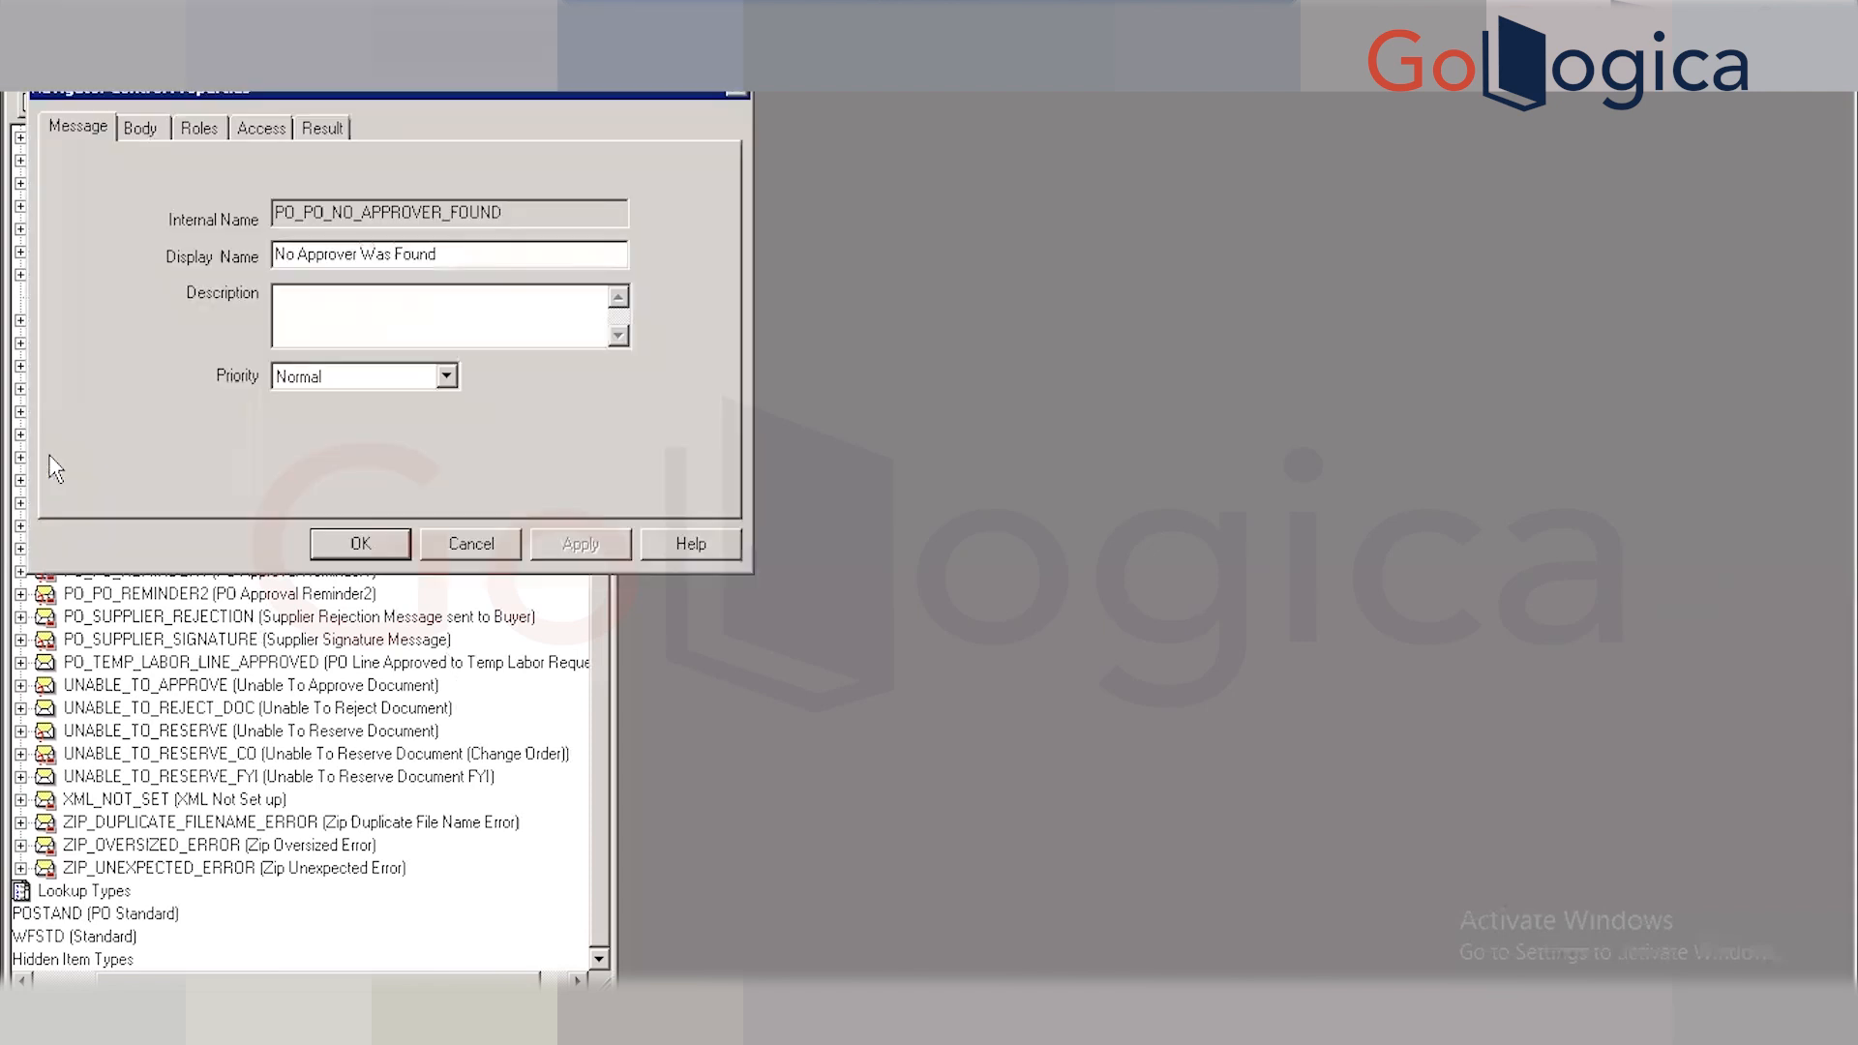
left_click(147, 129)
left_click(292, 229)
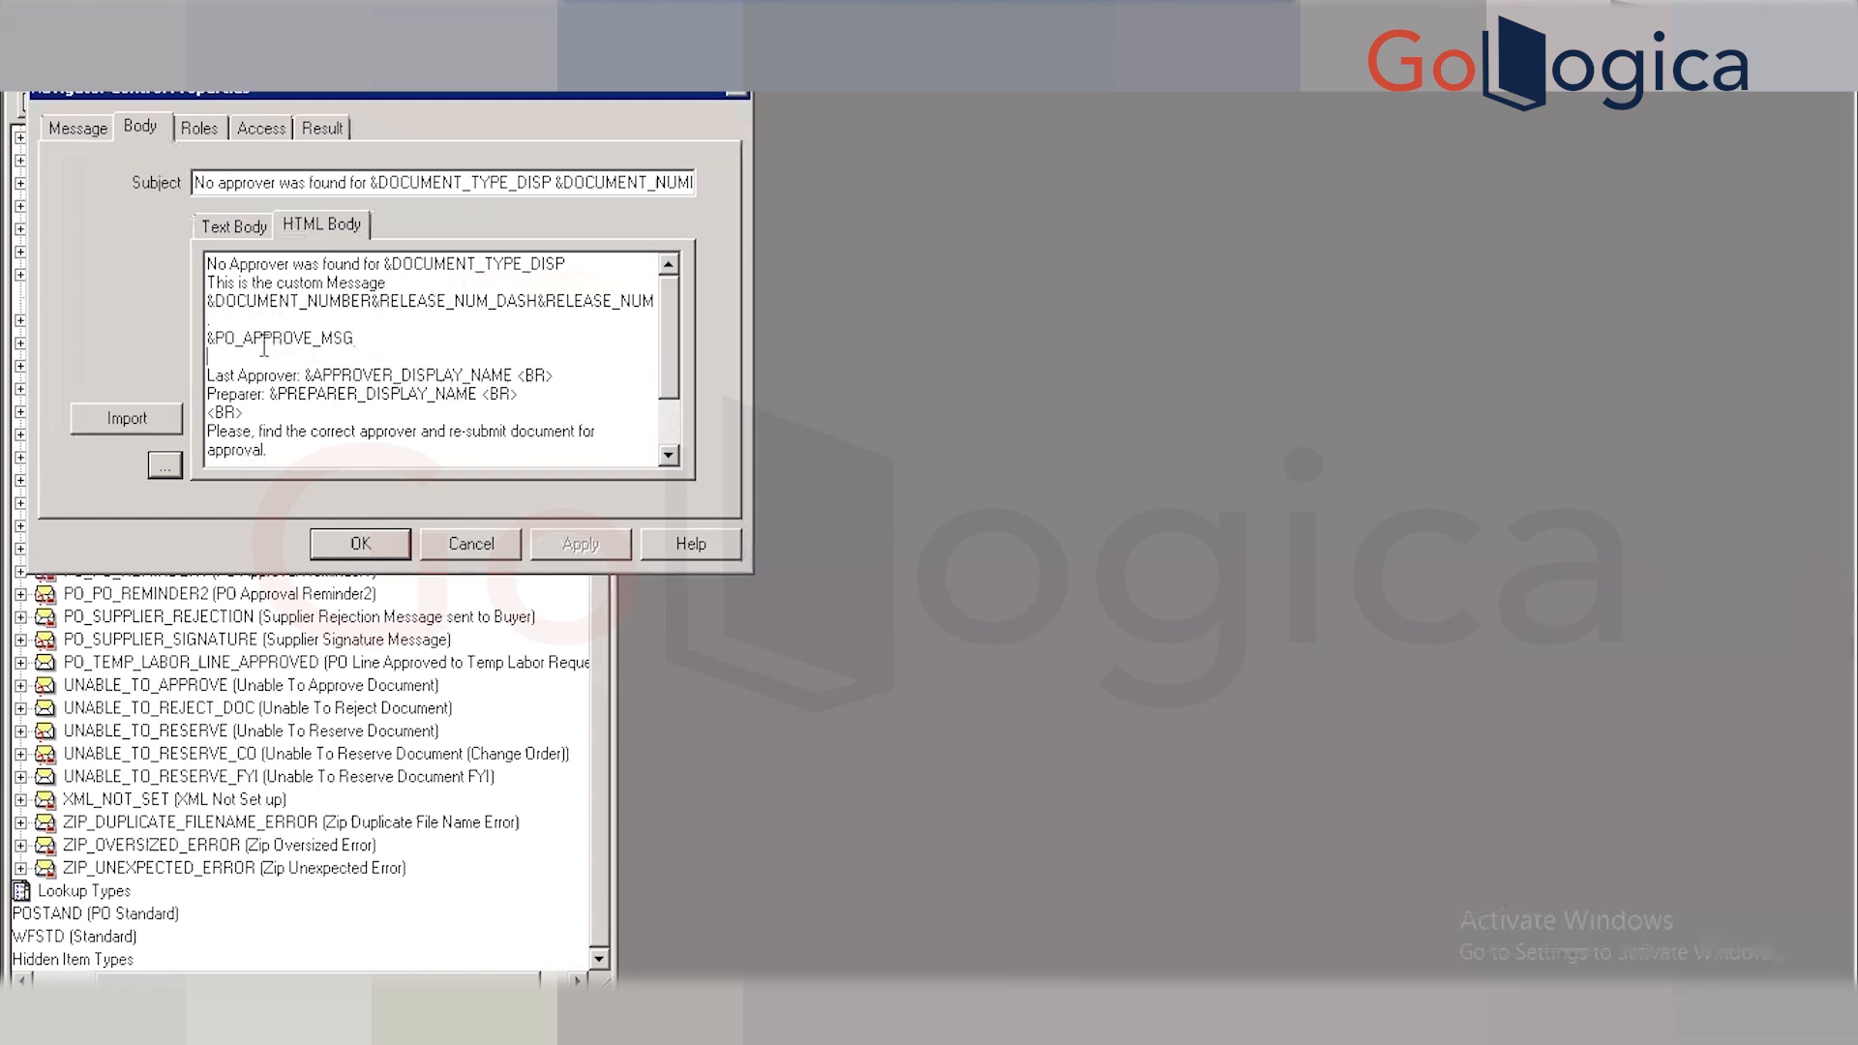
left_click_drag(355, 338, 220, 344)
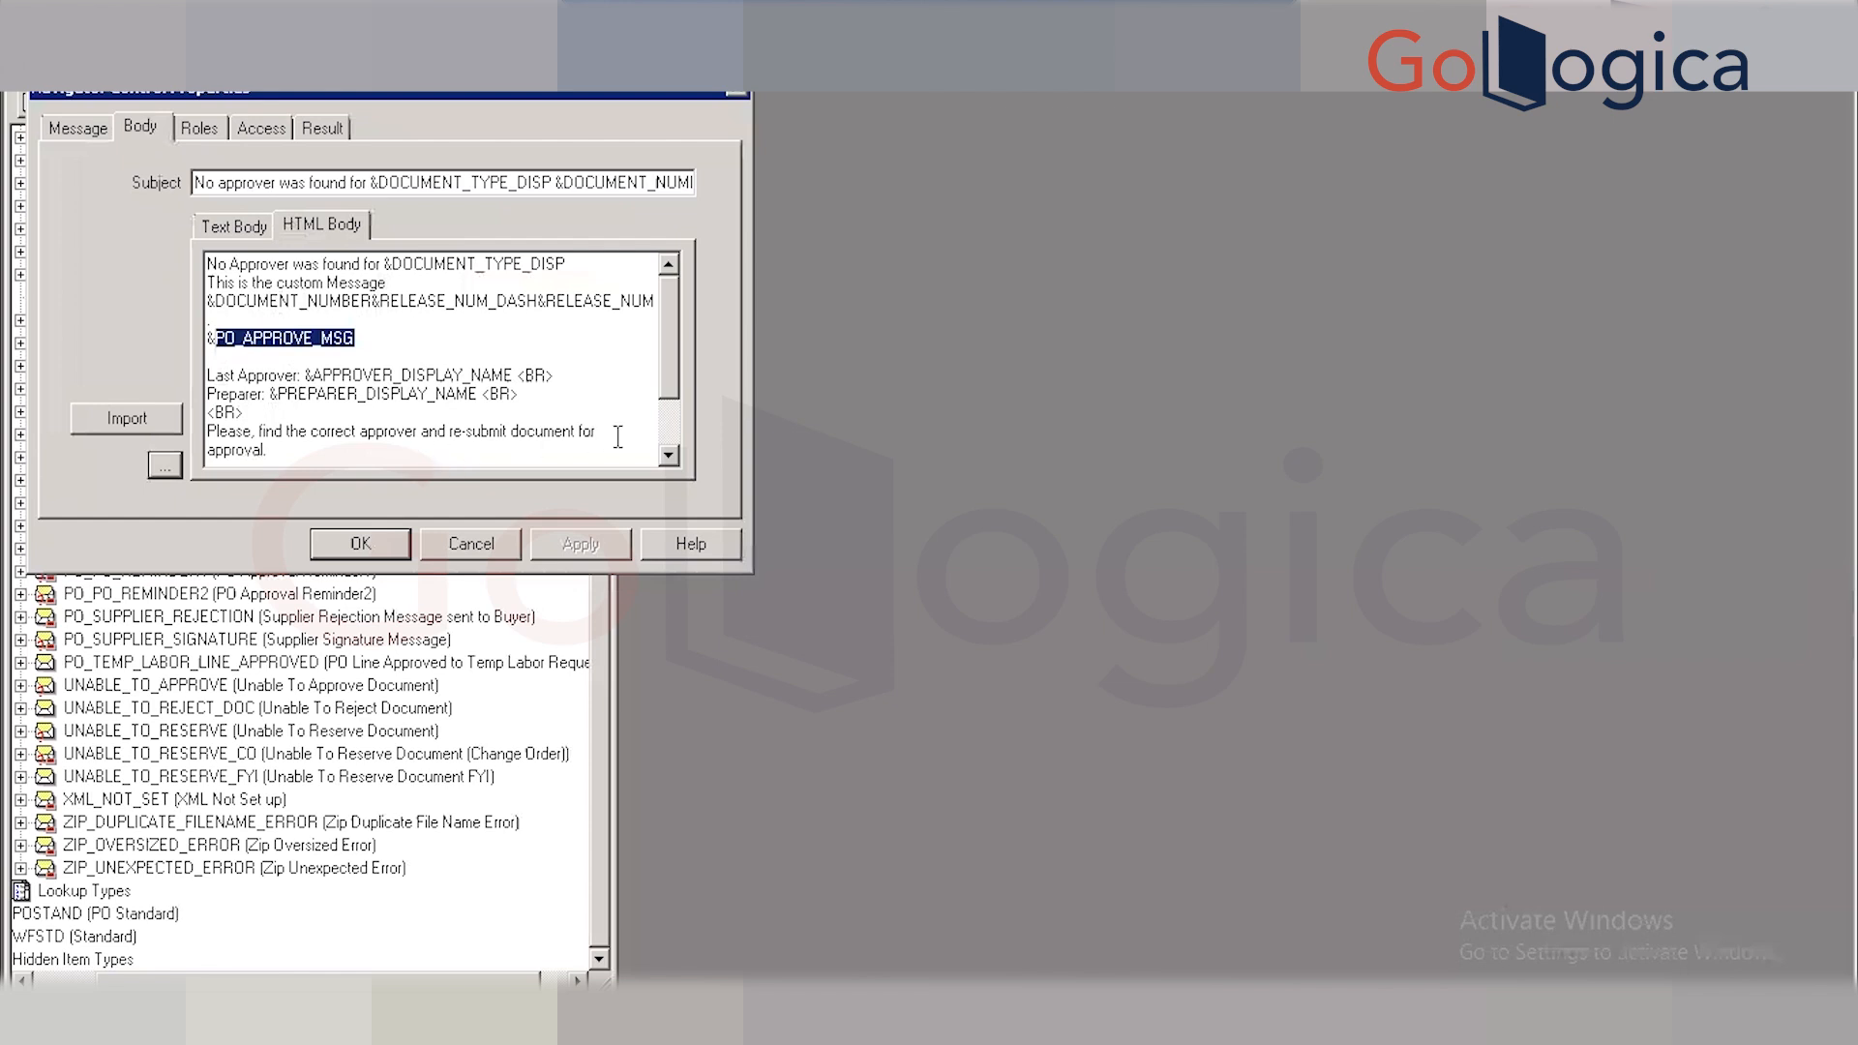
scroll(677, 390, "down", 4)
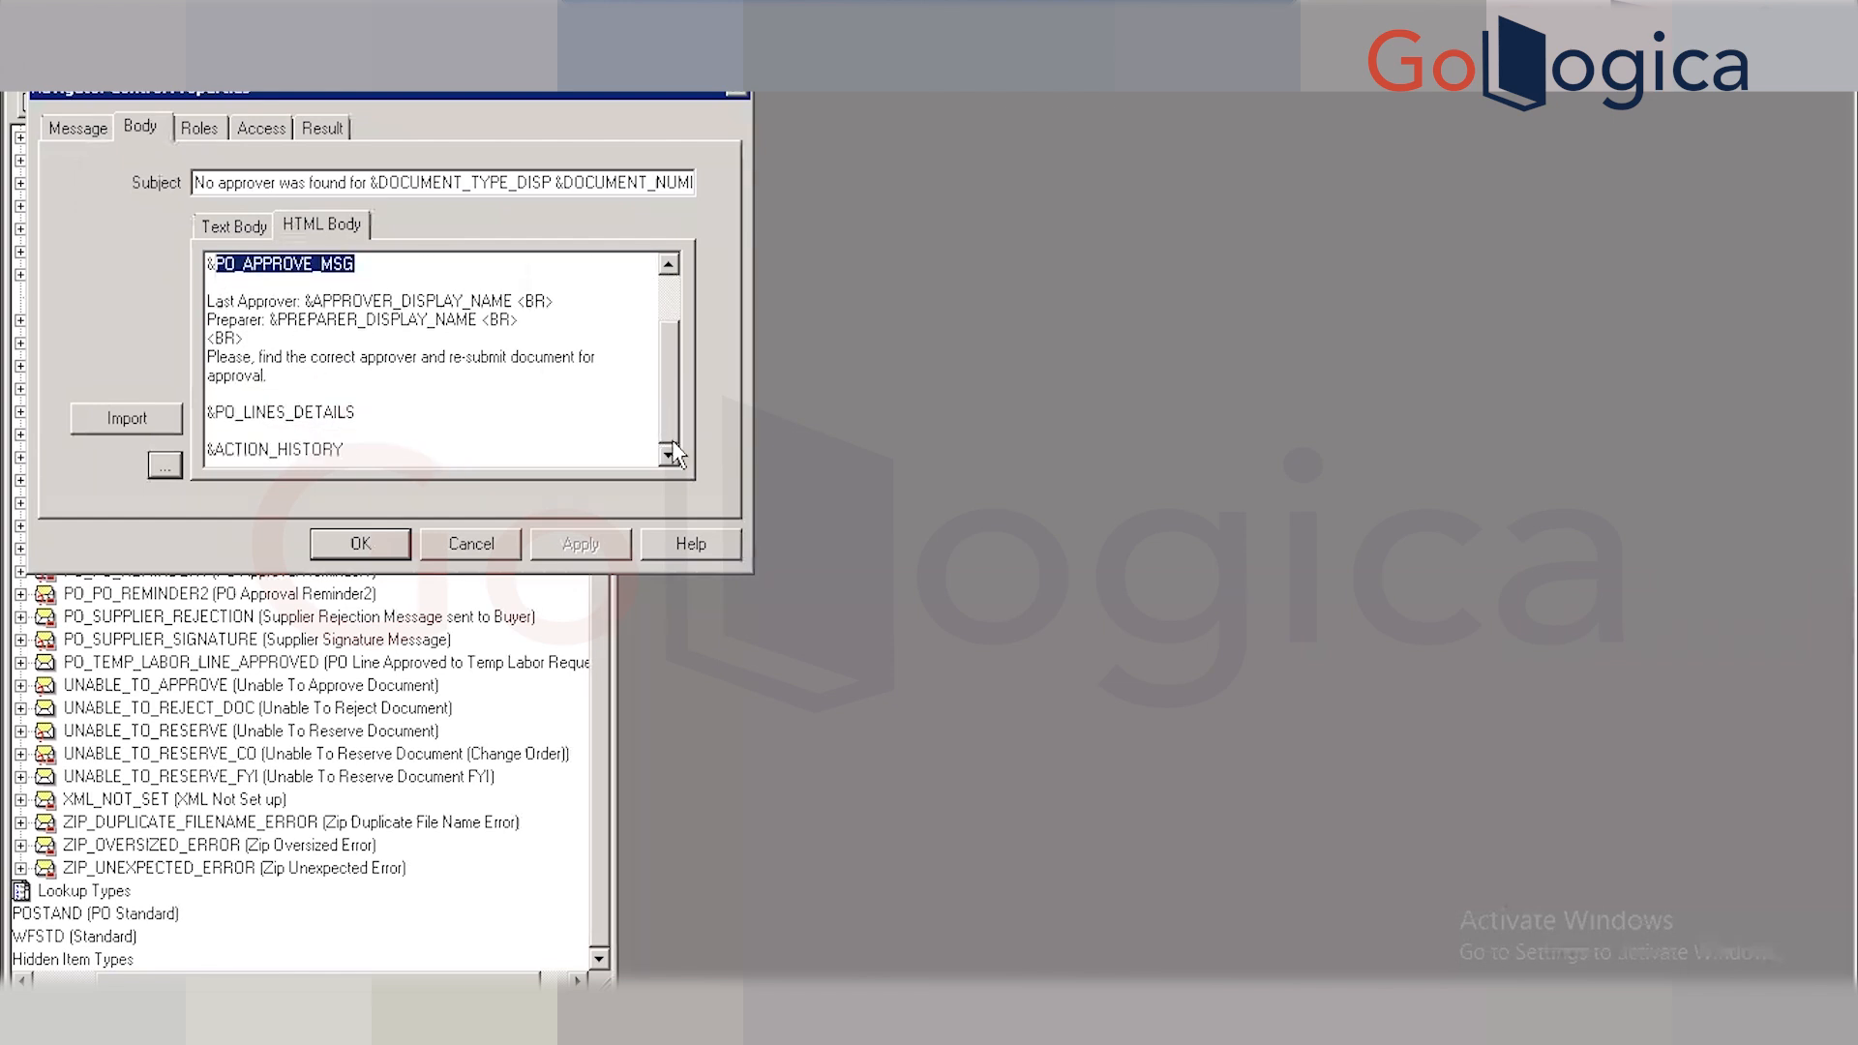
left_click_drag(360, 411, 218, 416)
key("ctrl+c")
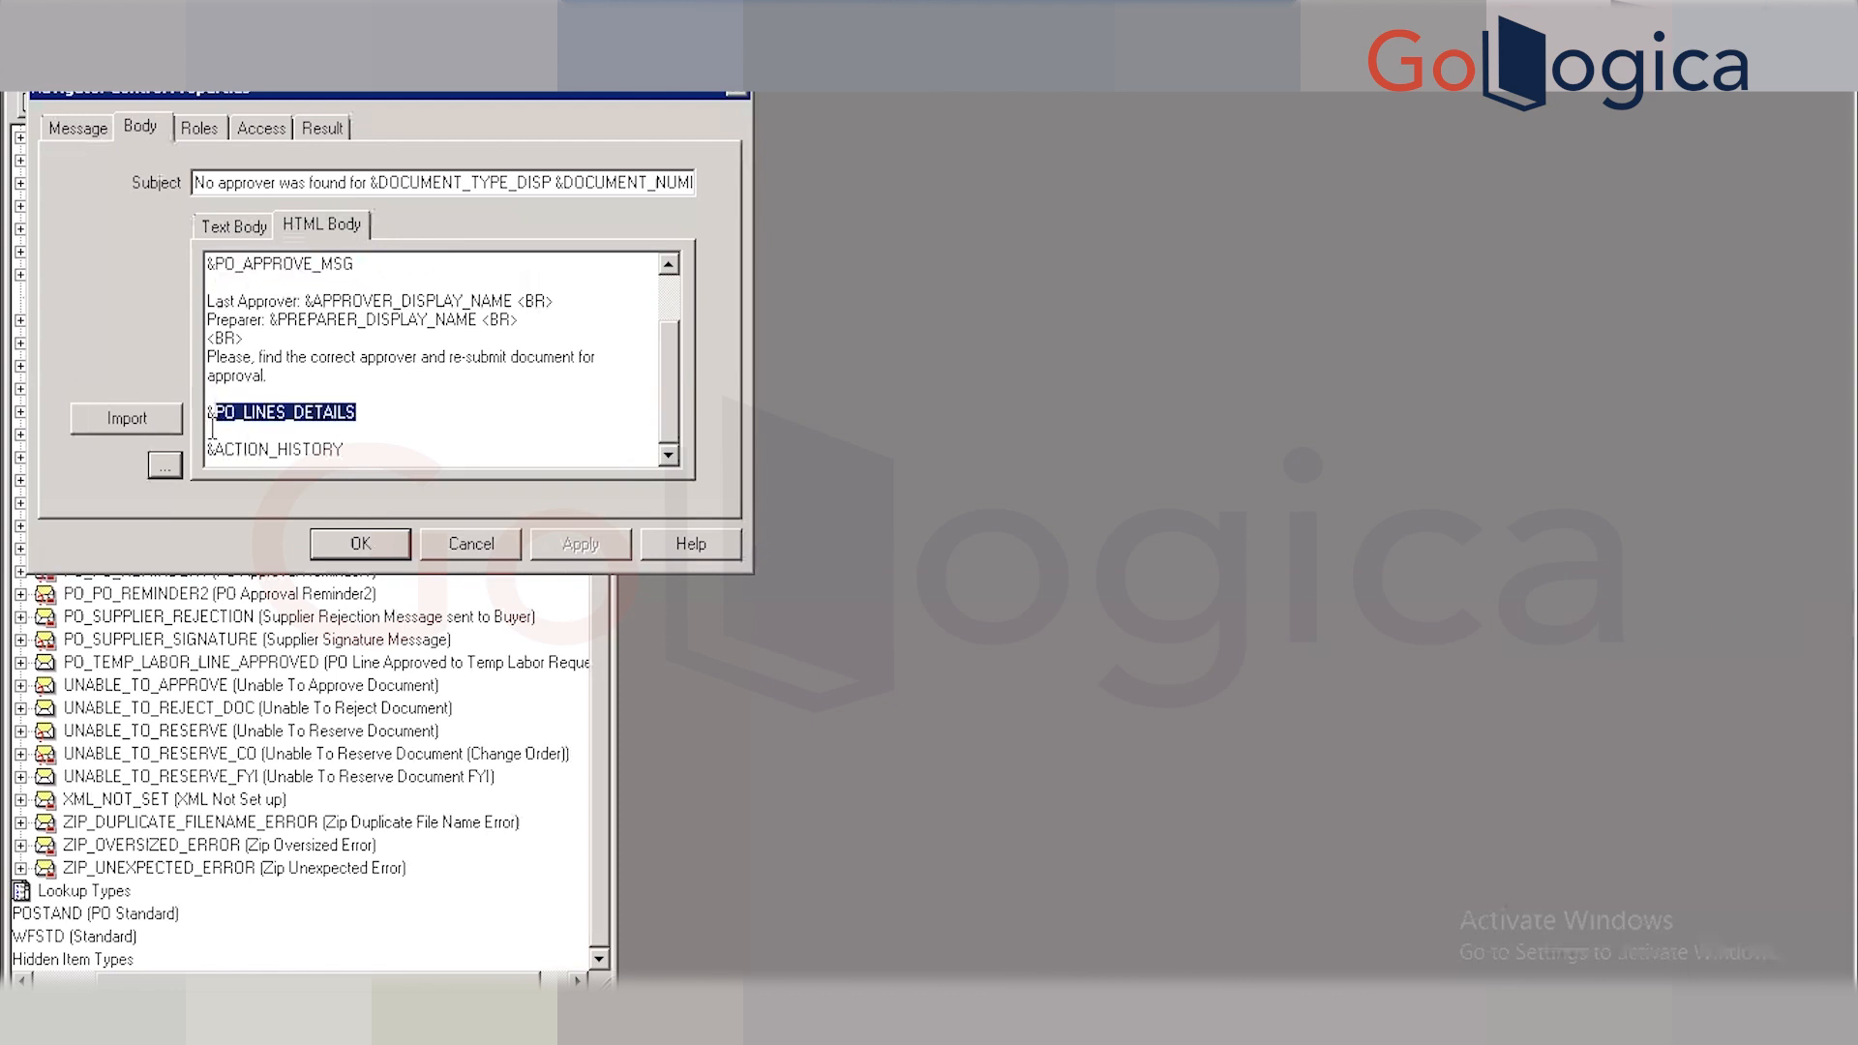
left_click(470, 545)
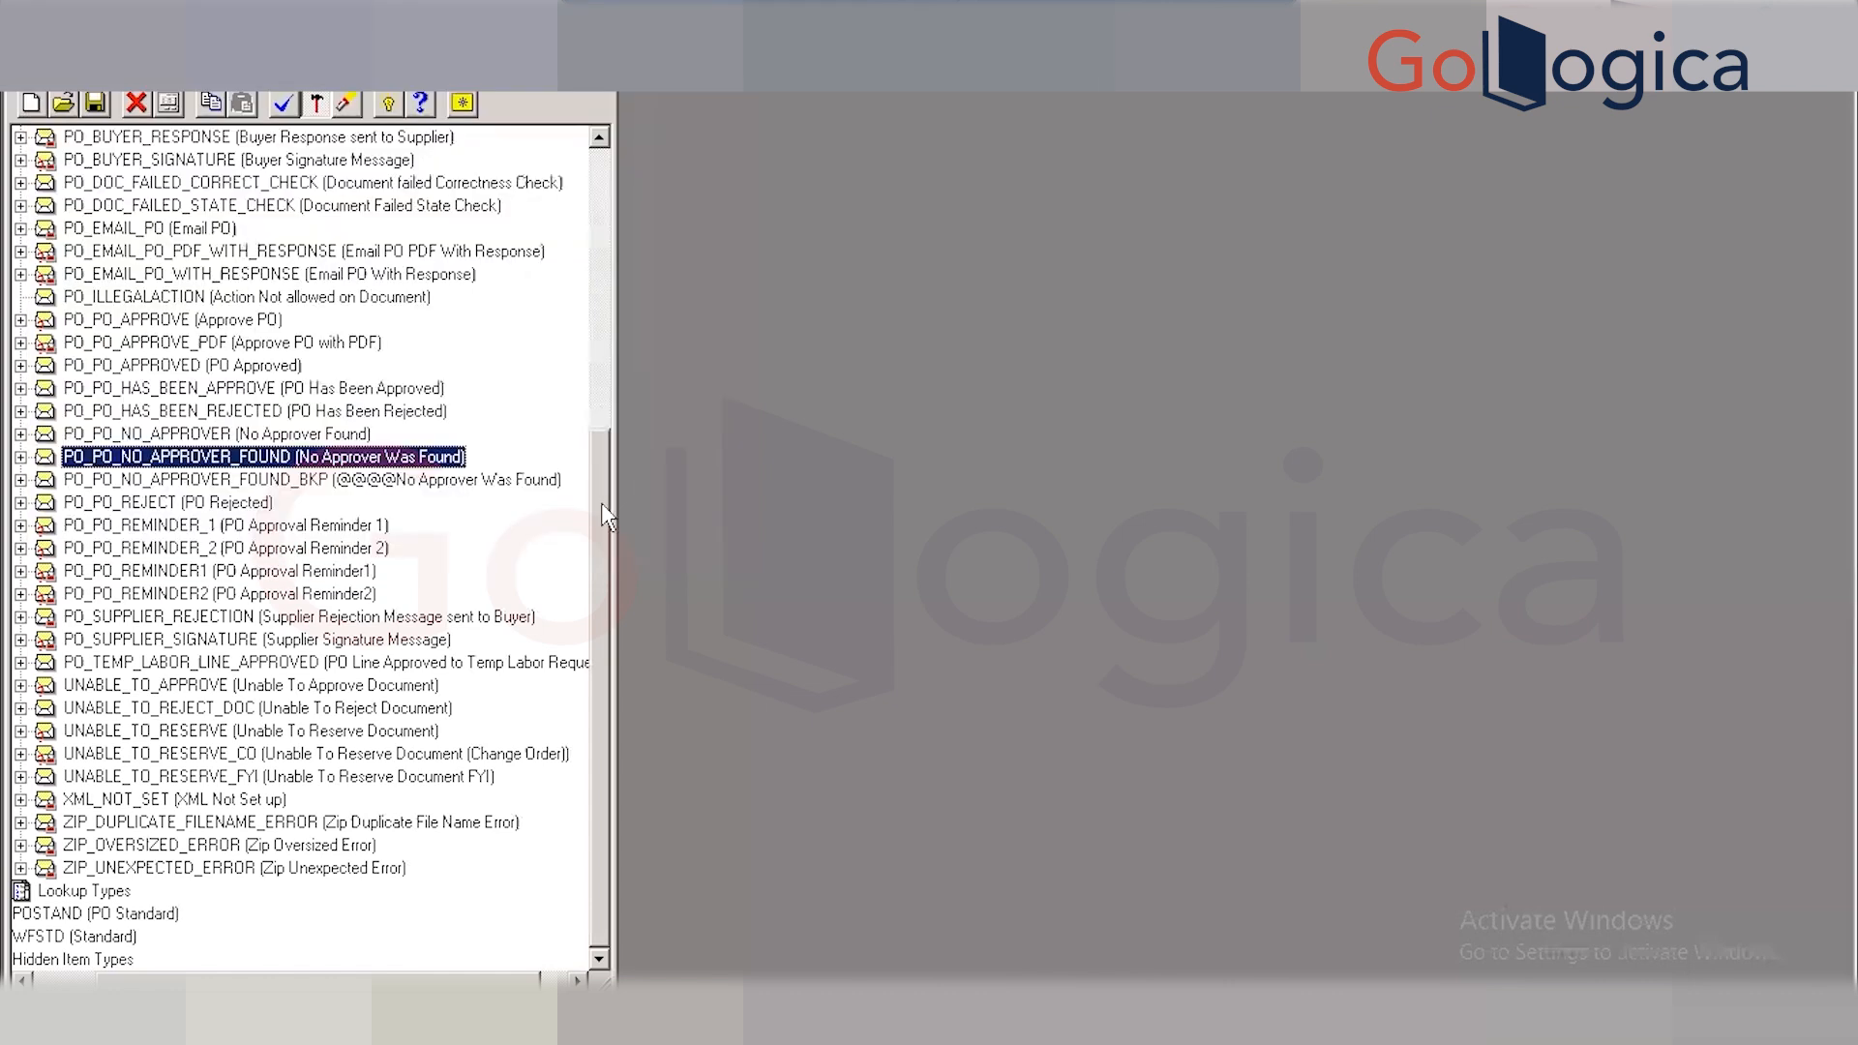
Append a ---PO_LINES_DETAILS comment to the wf_item_types query line in Toad's SQL editor.
left_click(464, 1016)
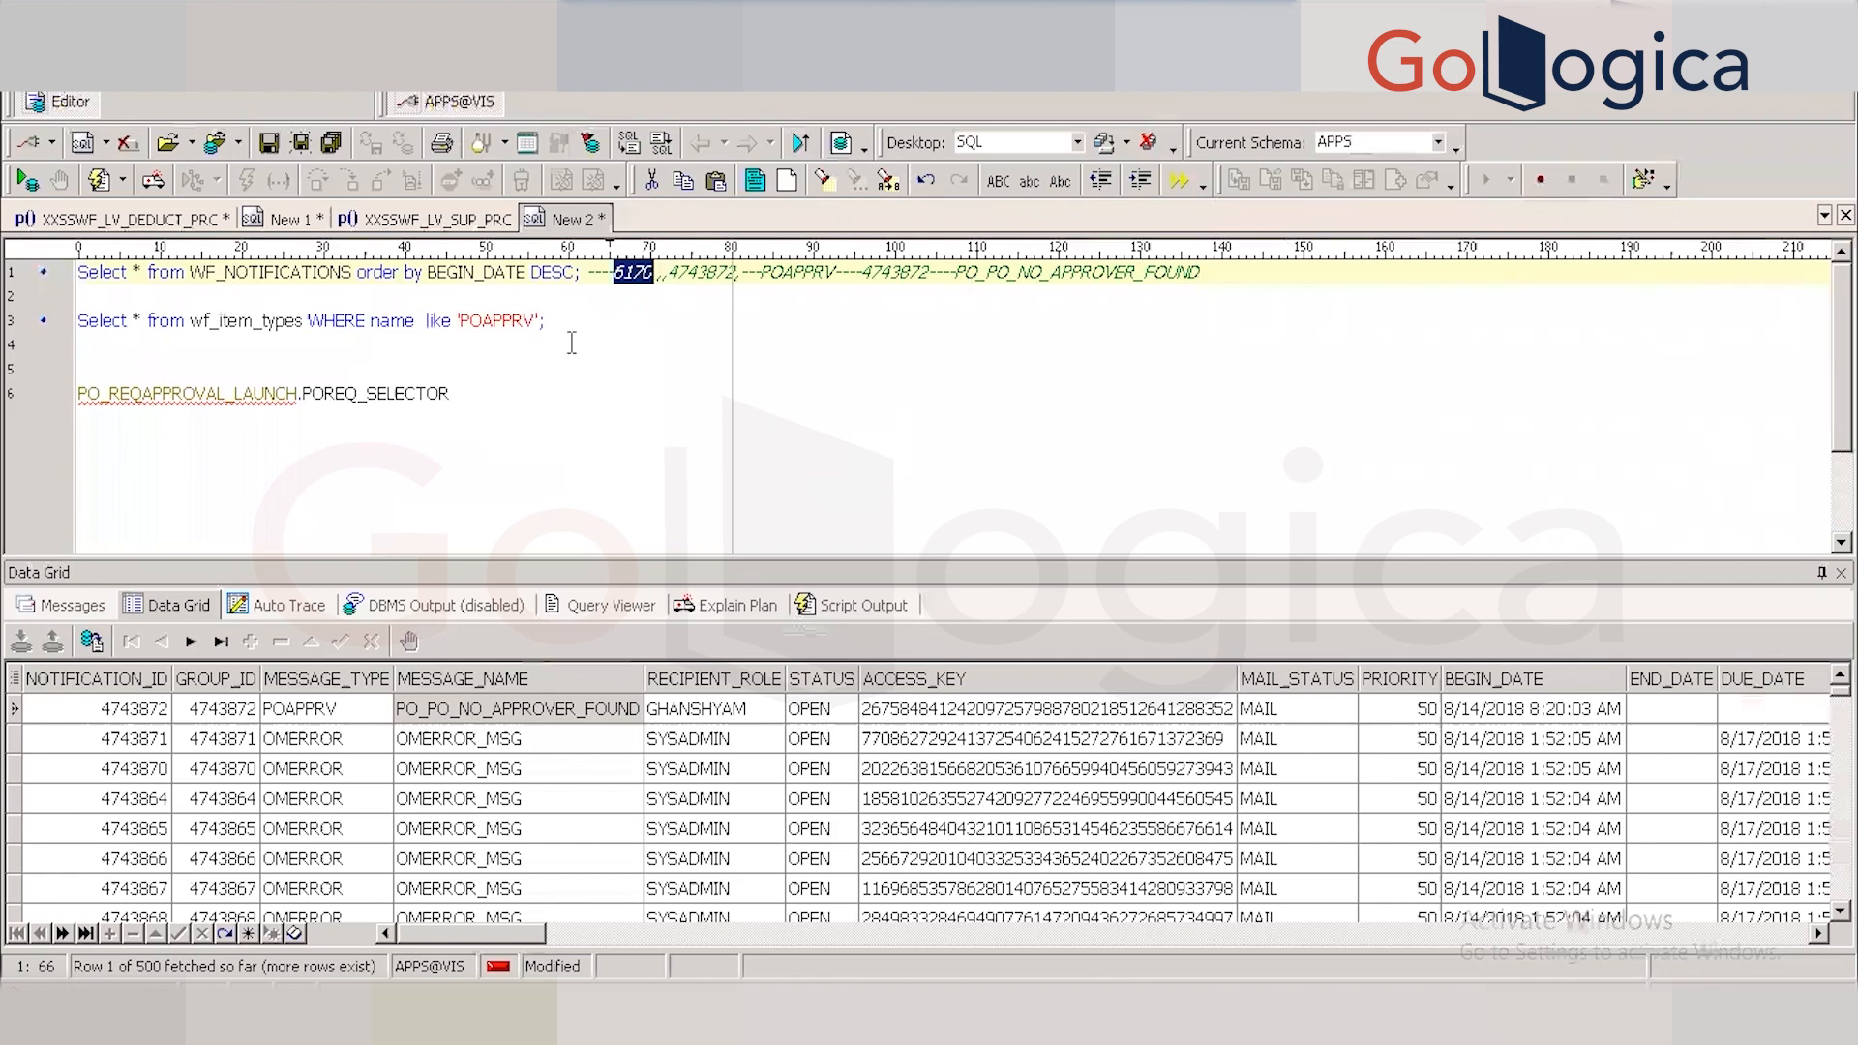
left_click(571, 327)
type("---")
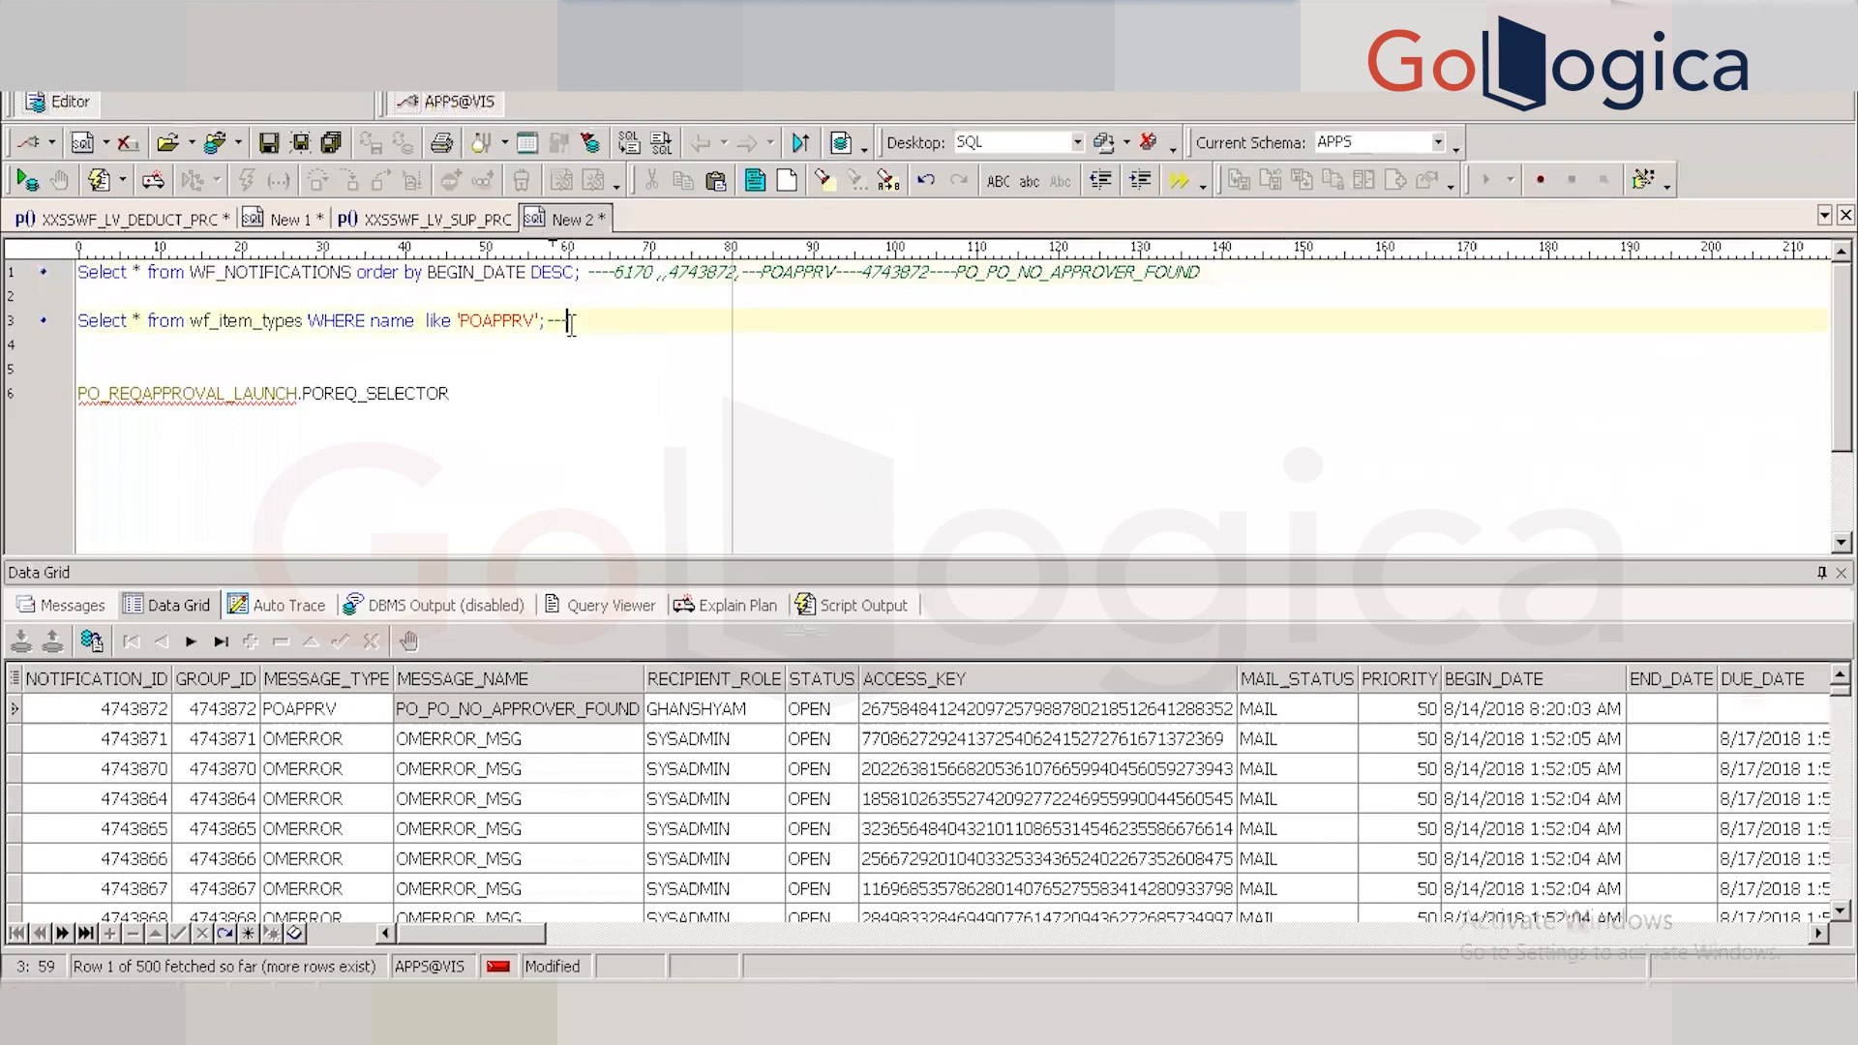
key("ctrl+v")
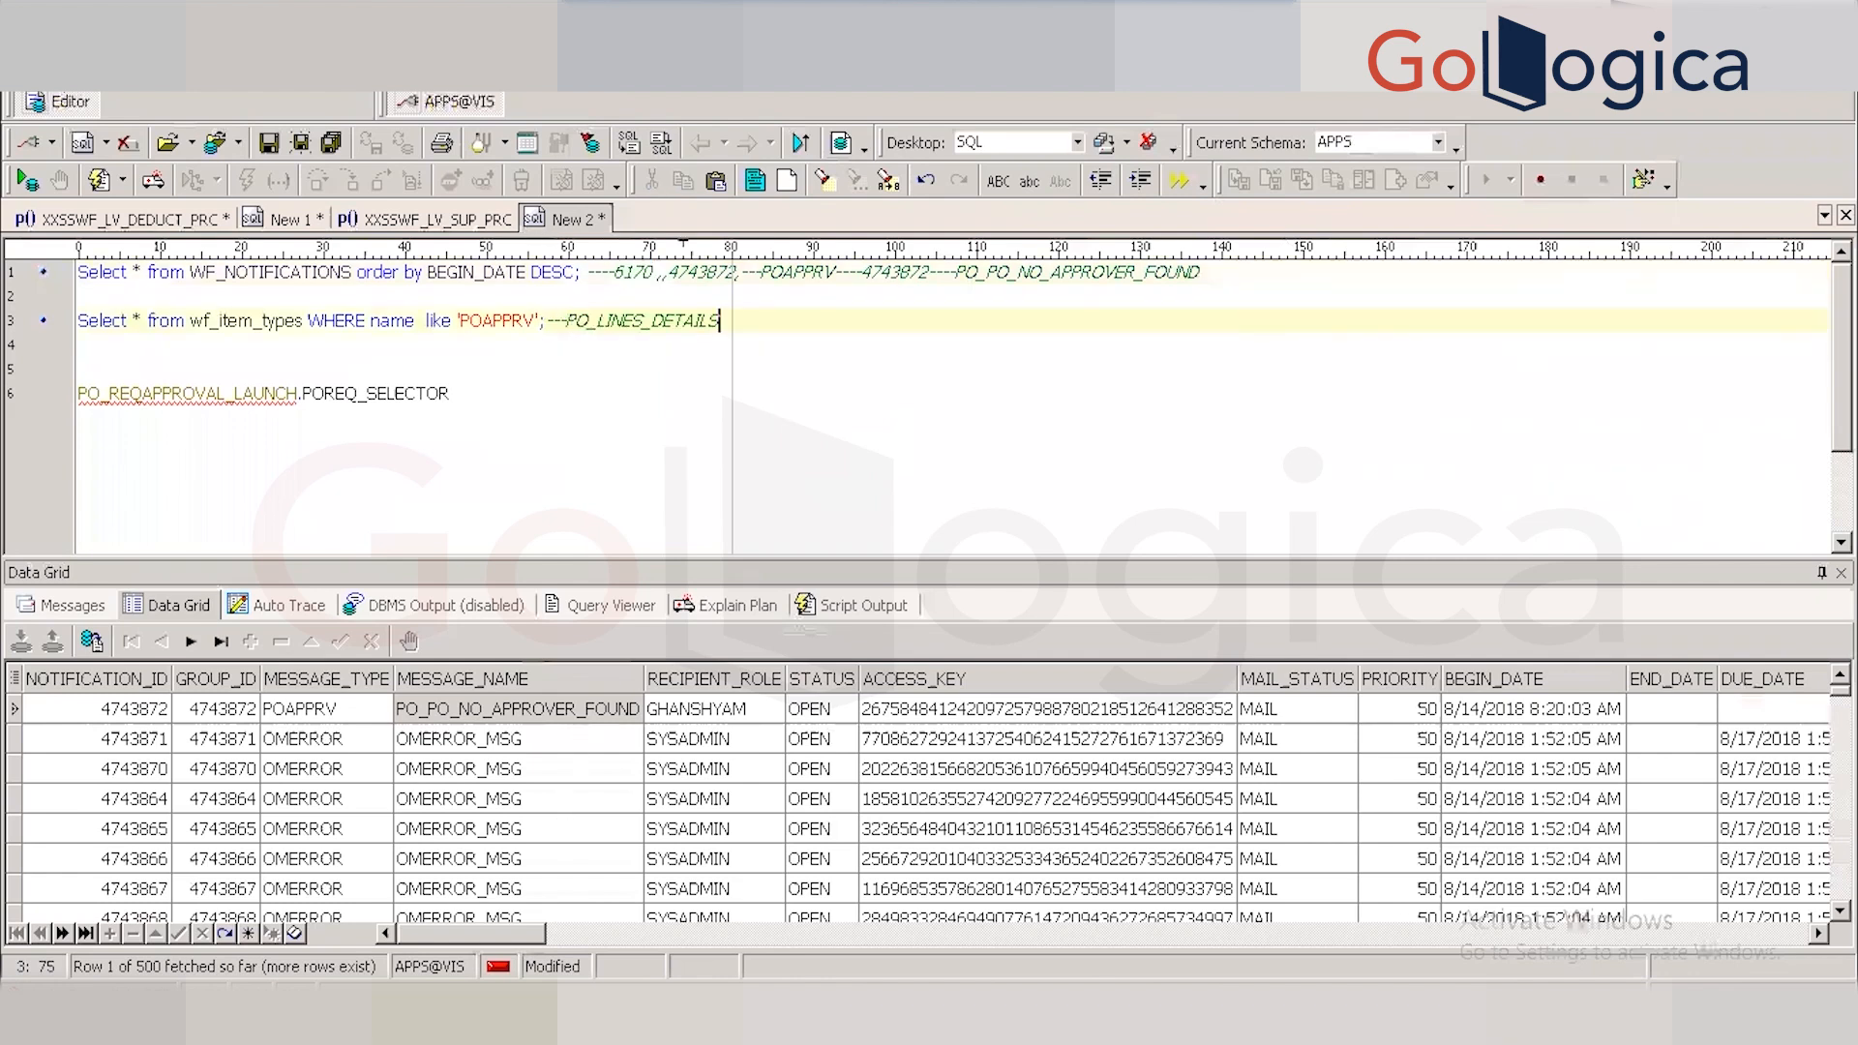
left_click(383, 1014)
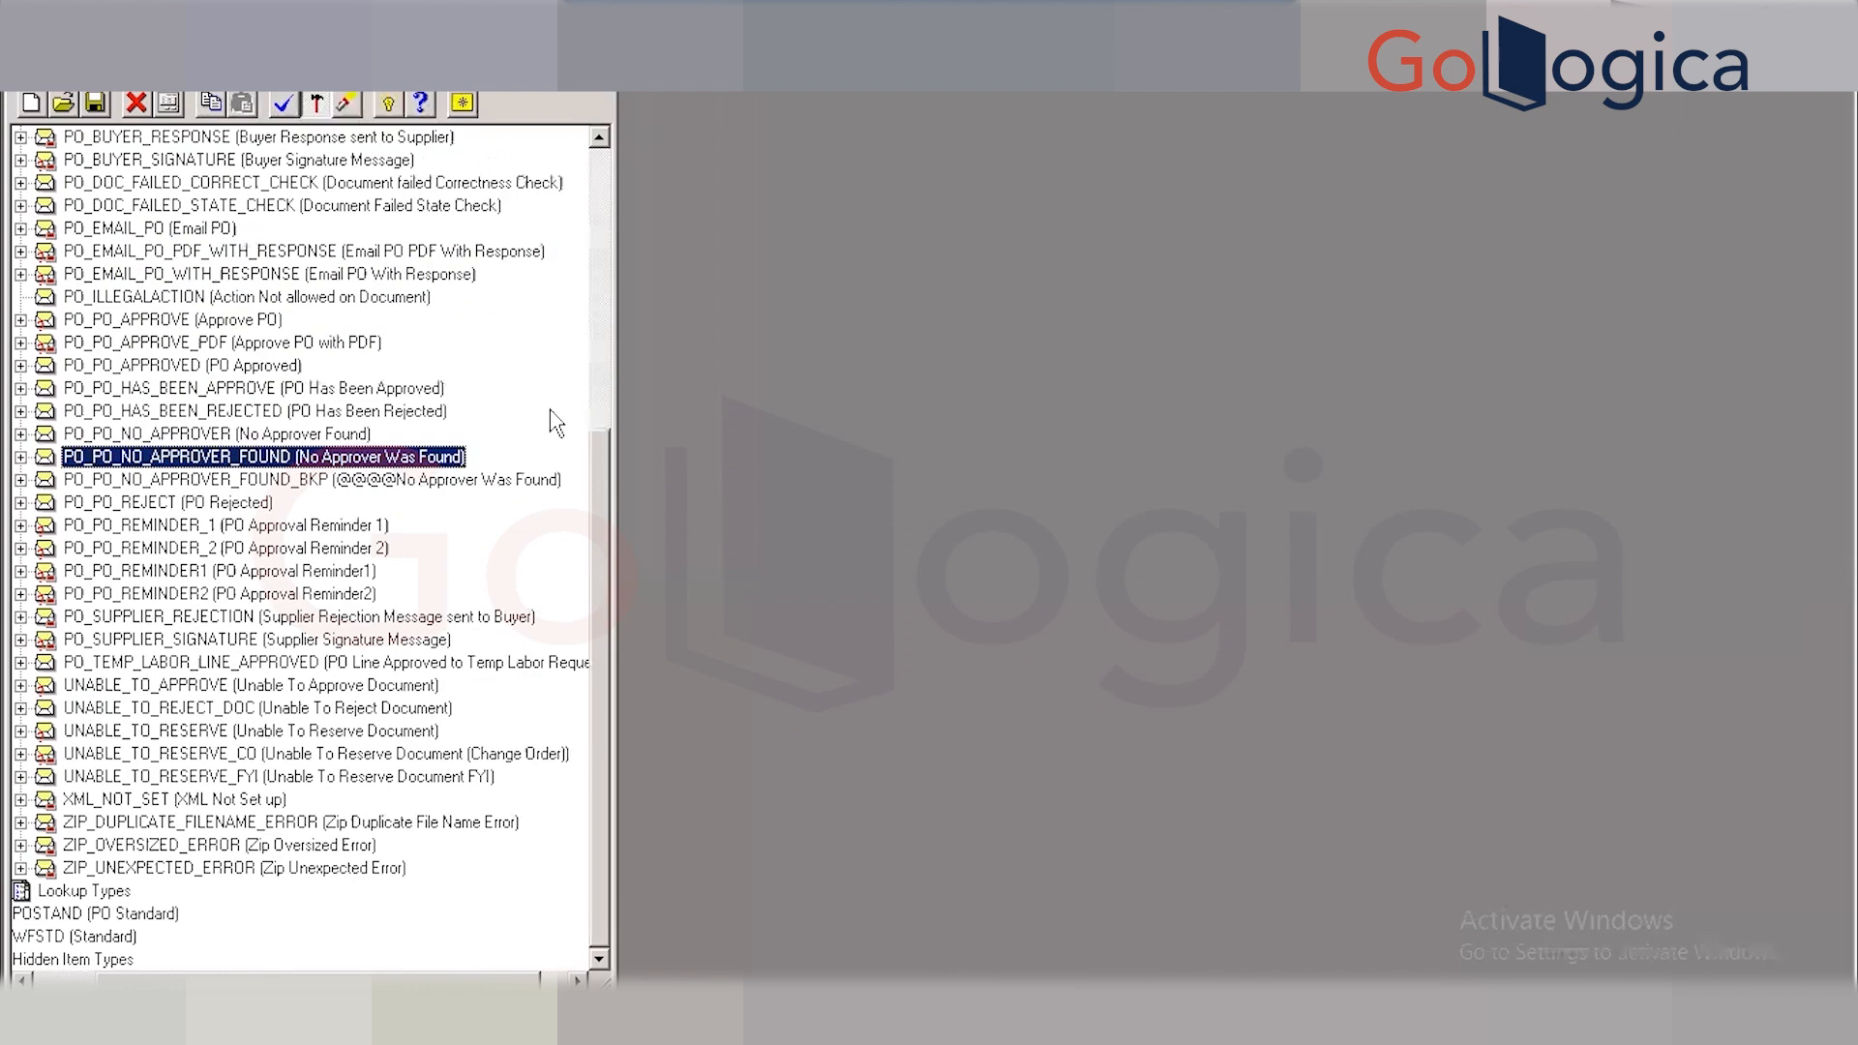
Collapse PO Approval's Messages branch and expand its Attributes, starting with APPROVAL_PATH_ID and AUTHORIZATION_STATUS.
left_click_drag(590, 461, 626, 283)
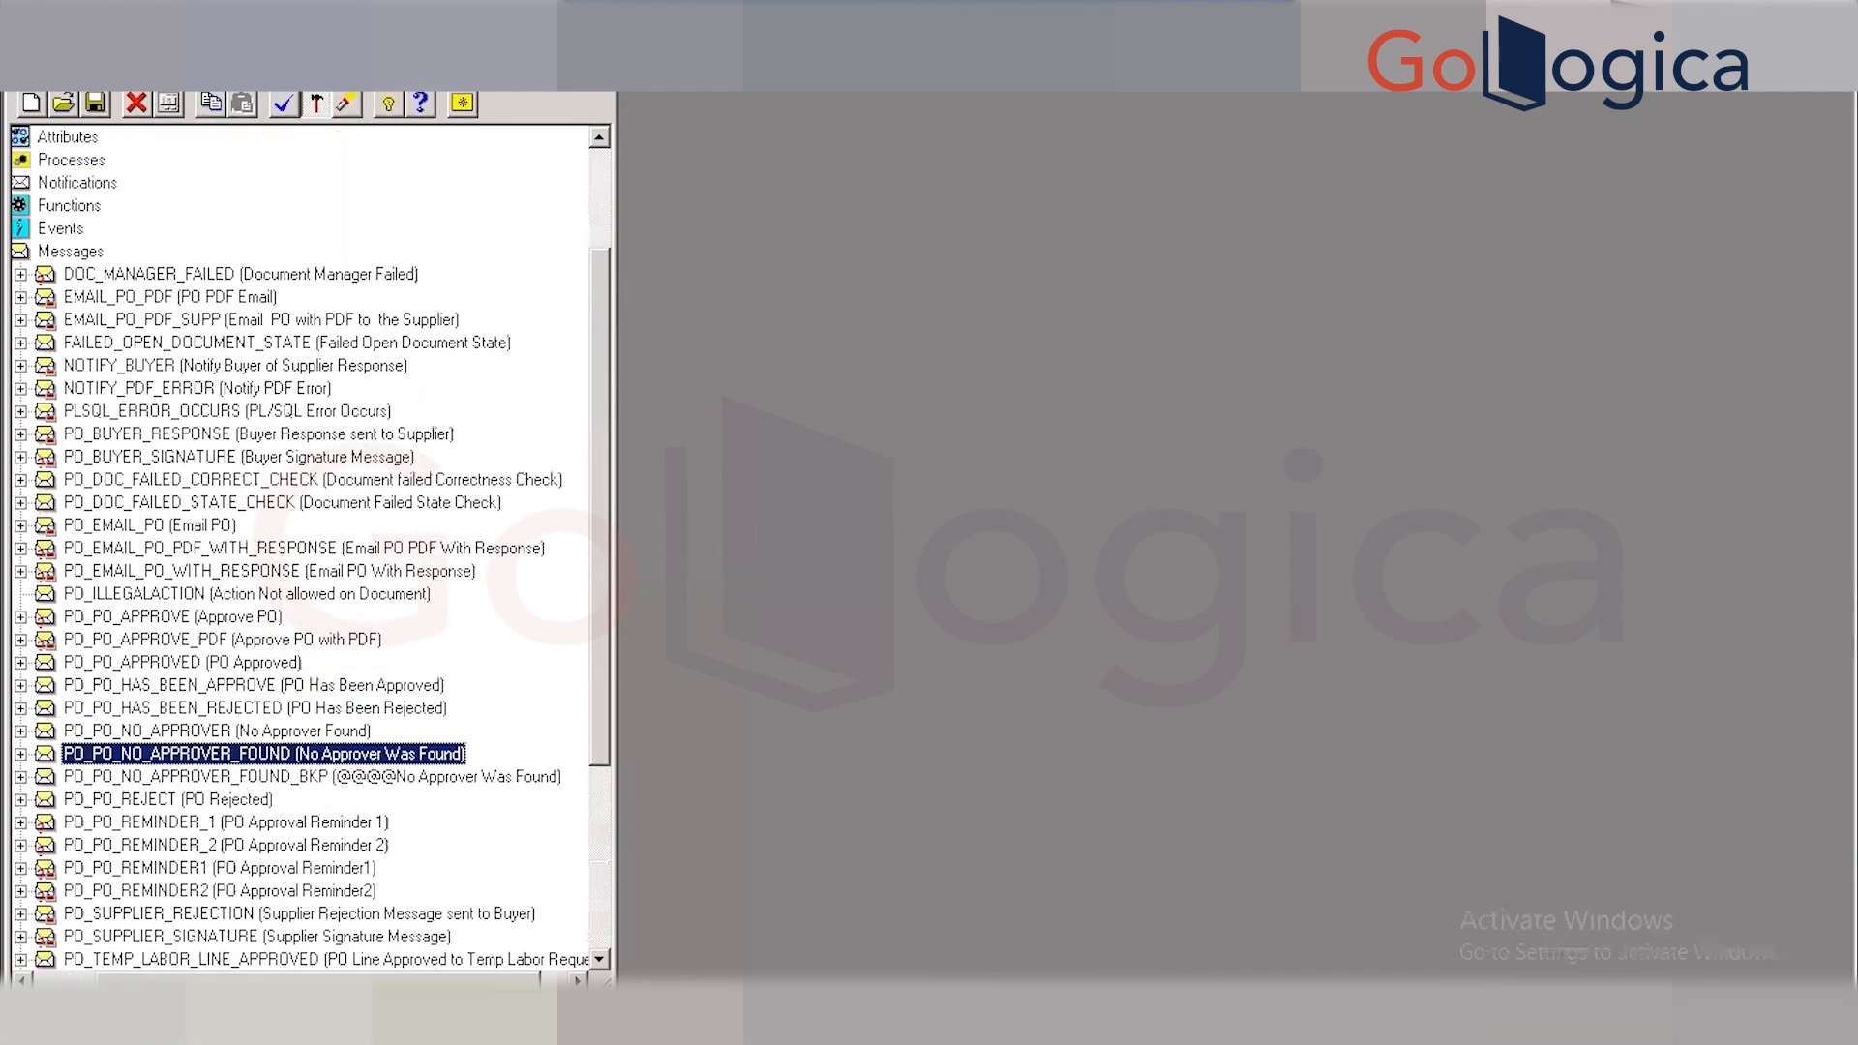
left_click_drag(356, 979, 293, 980)
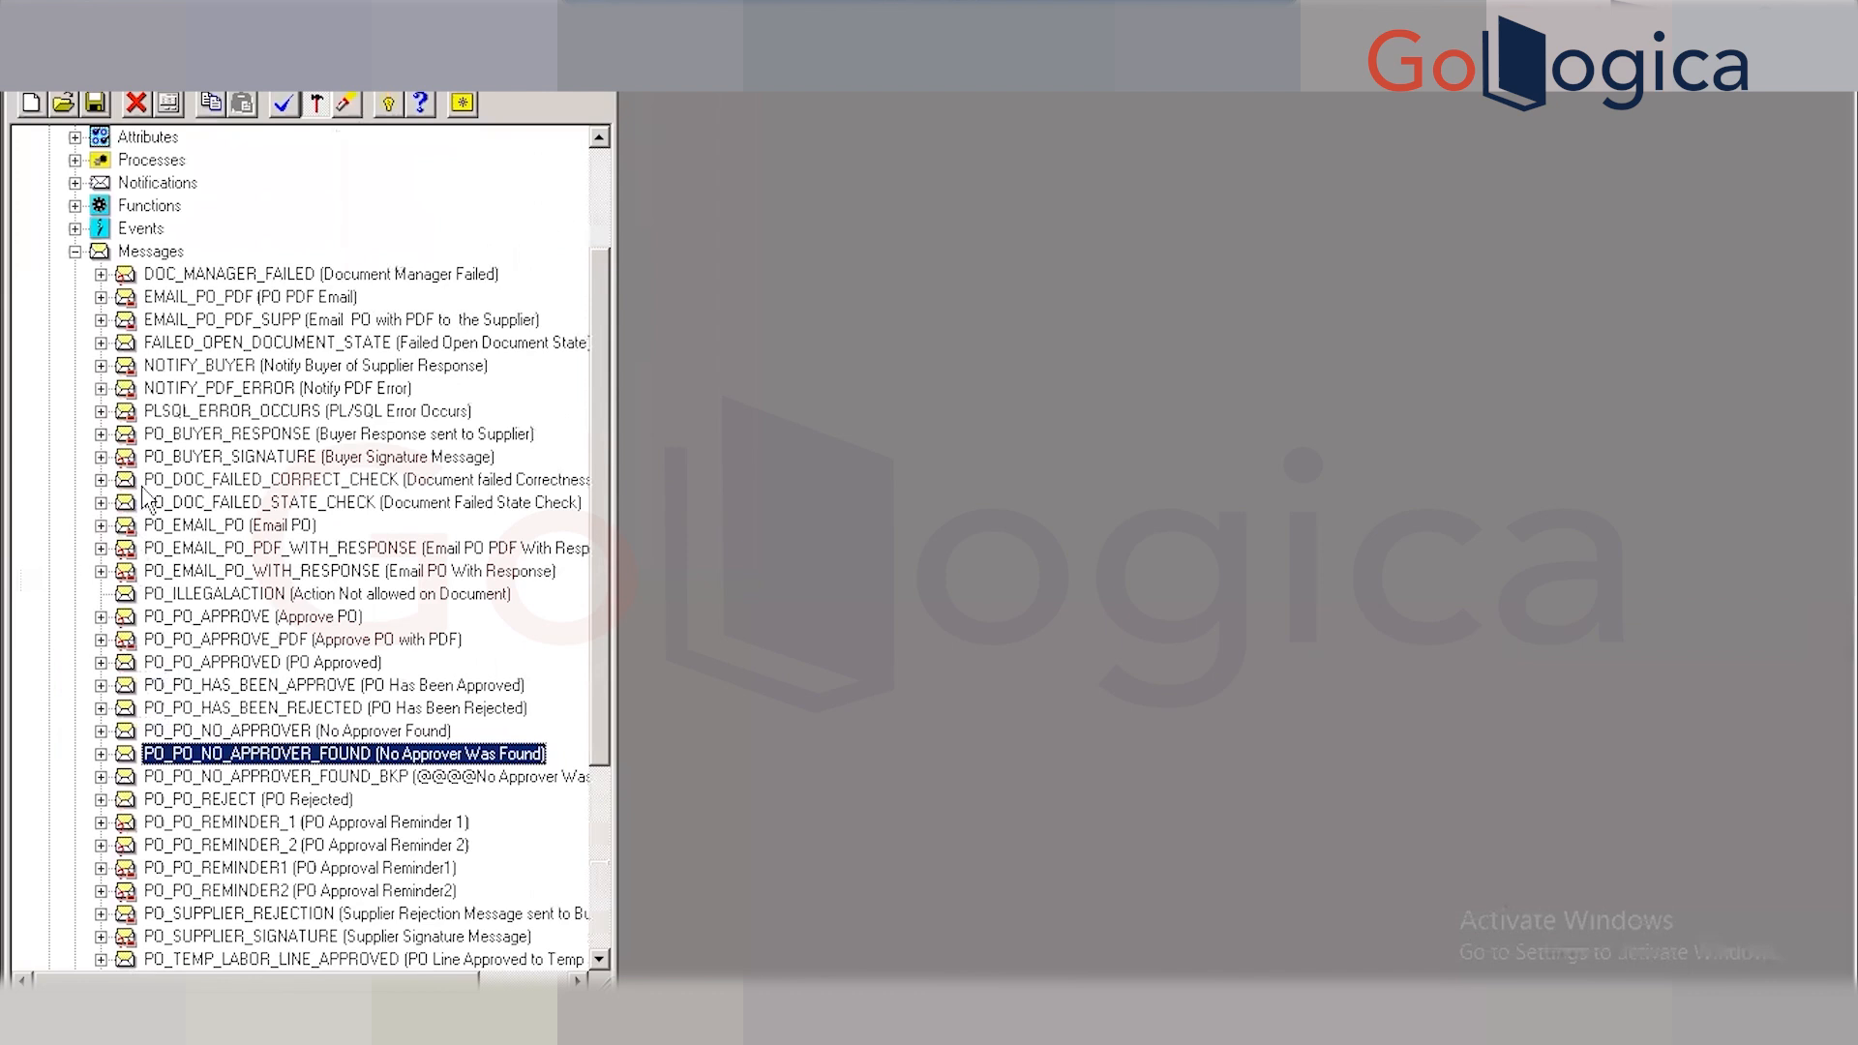
left_click(74, 251)
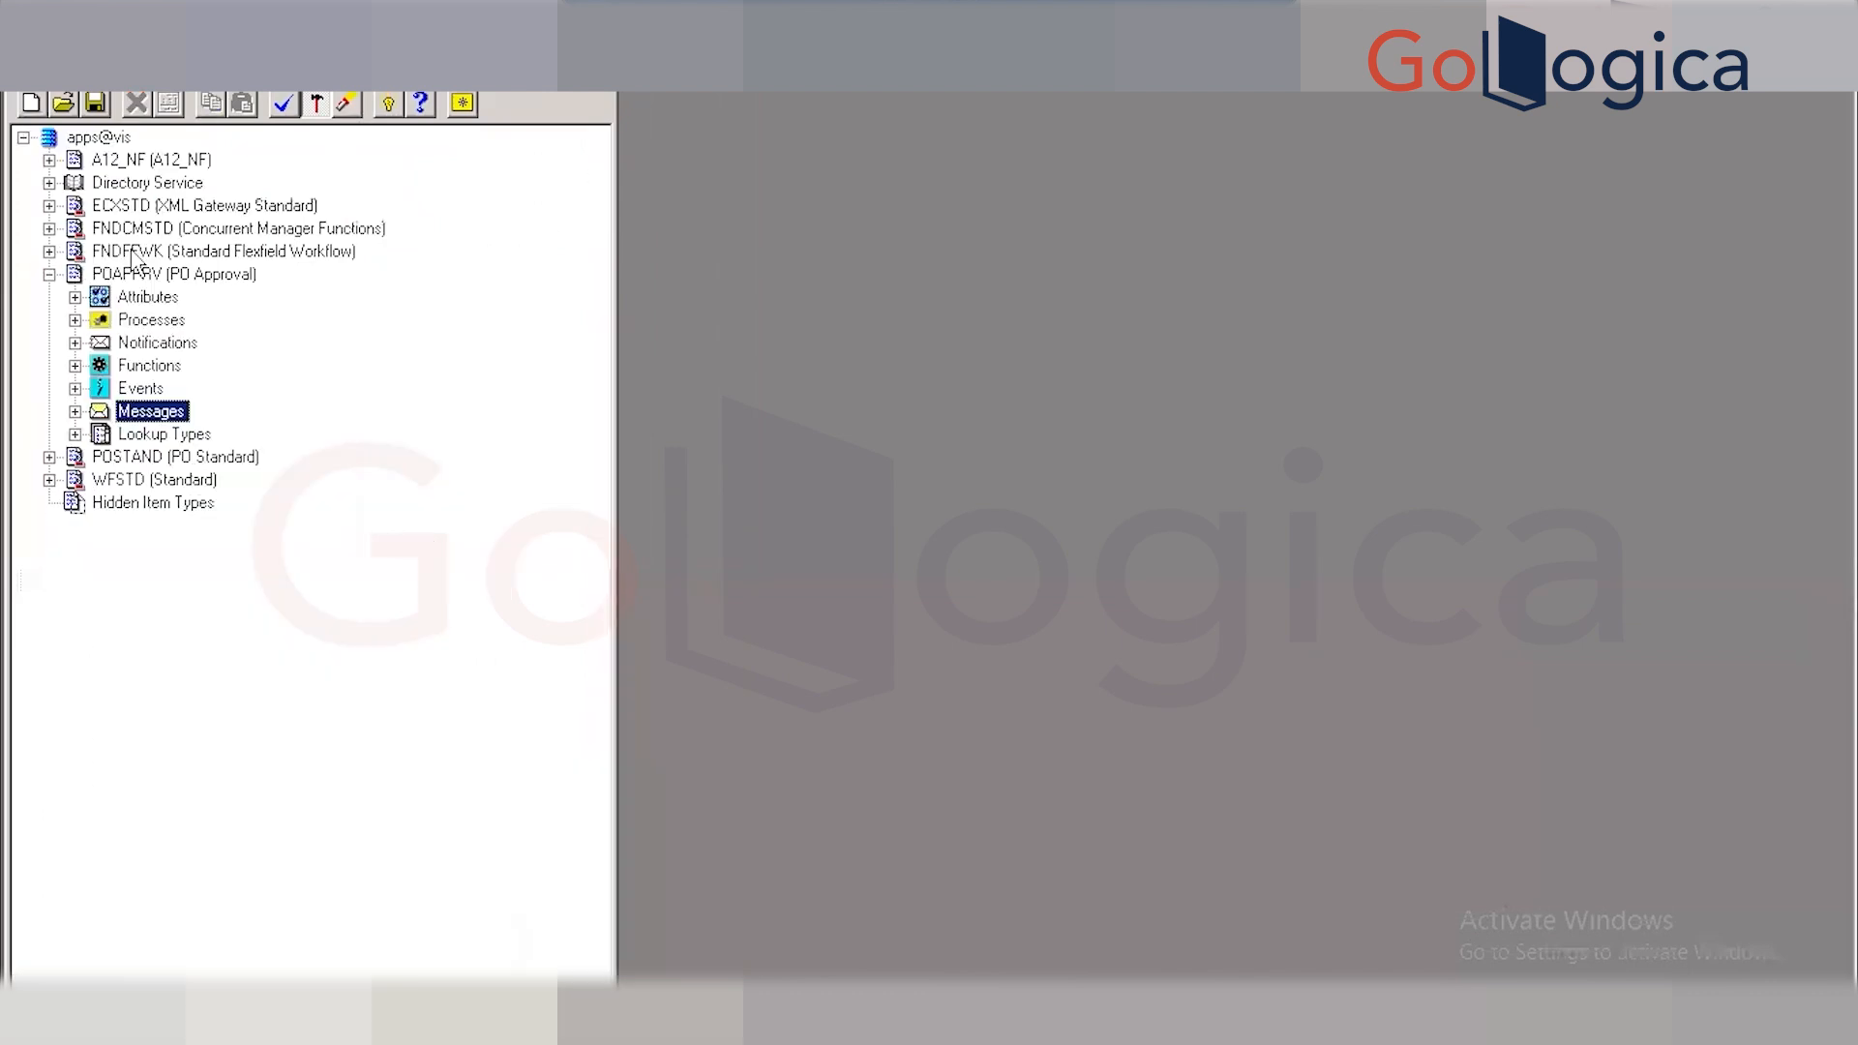
left_click(74, 297)
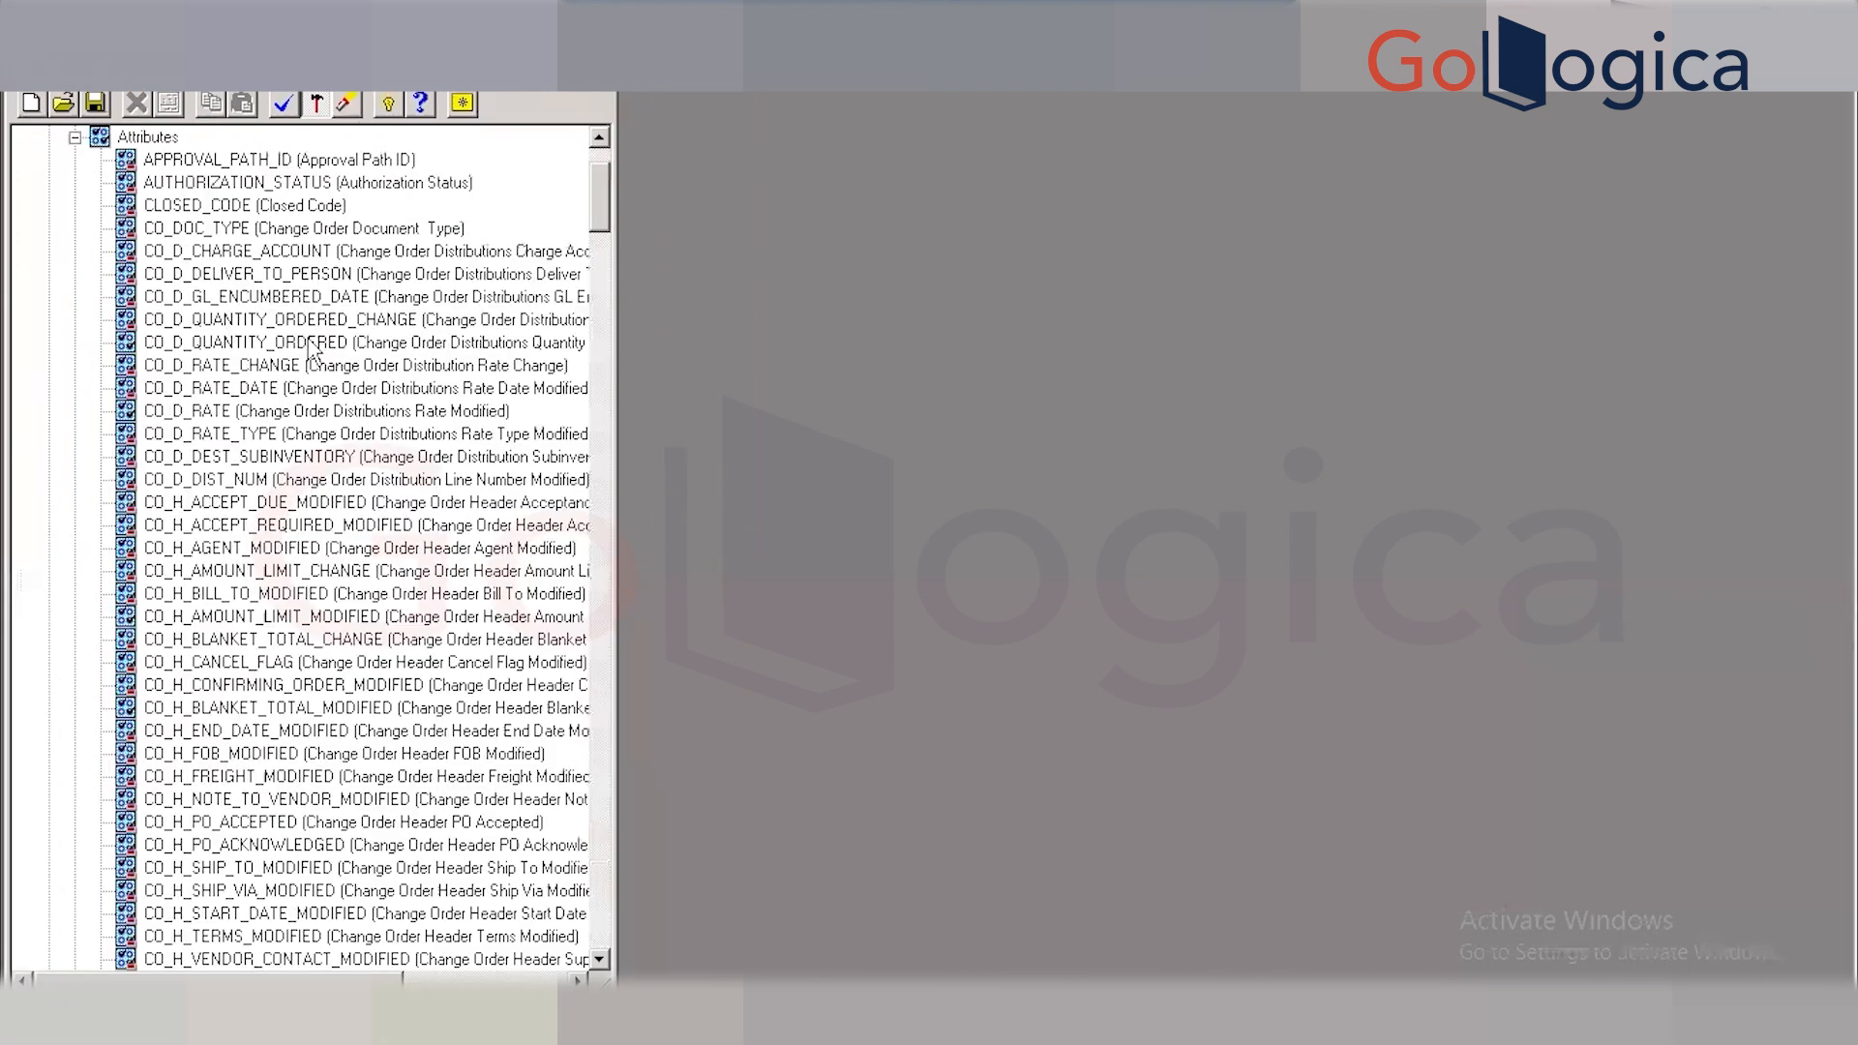